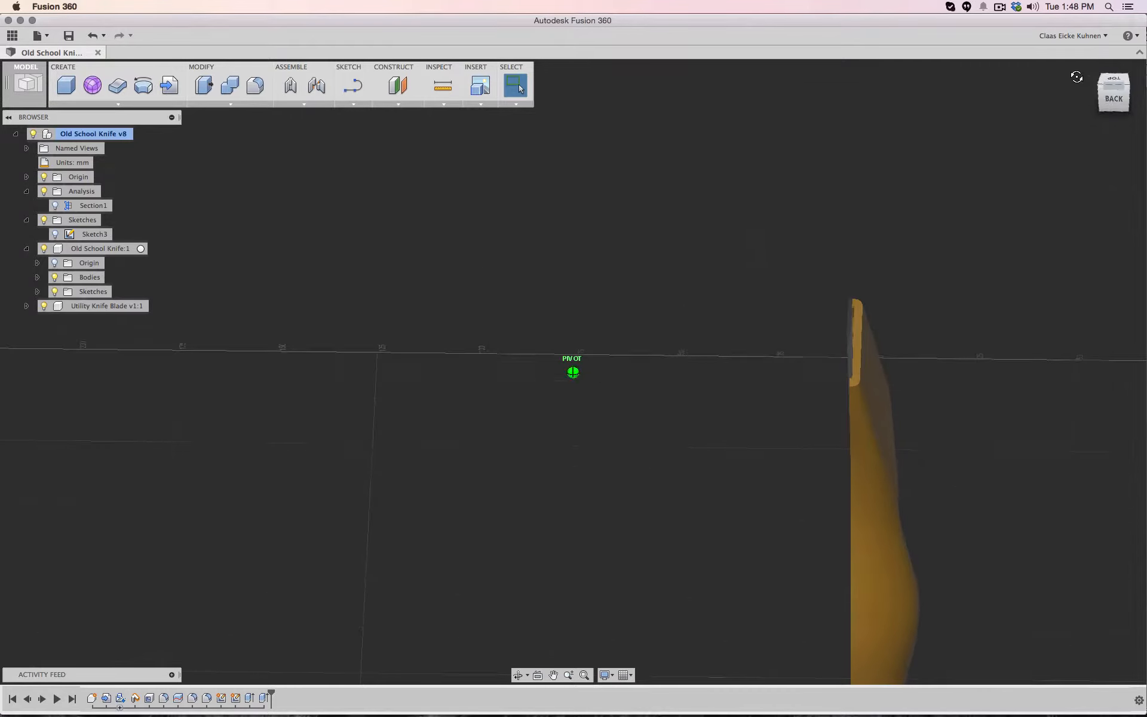
Measure the utility knife blade's thickness between the two vertices at its exposed corner
{"action": "scroll", "coordinate": [884, 369], "scroll_direction": "down", "scroll_amount": 4}
{"action": "scroll", "coordinate": [896, 367], "scroll_direction": "up", "scroll_amount": 10}
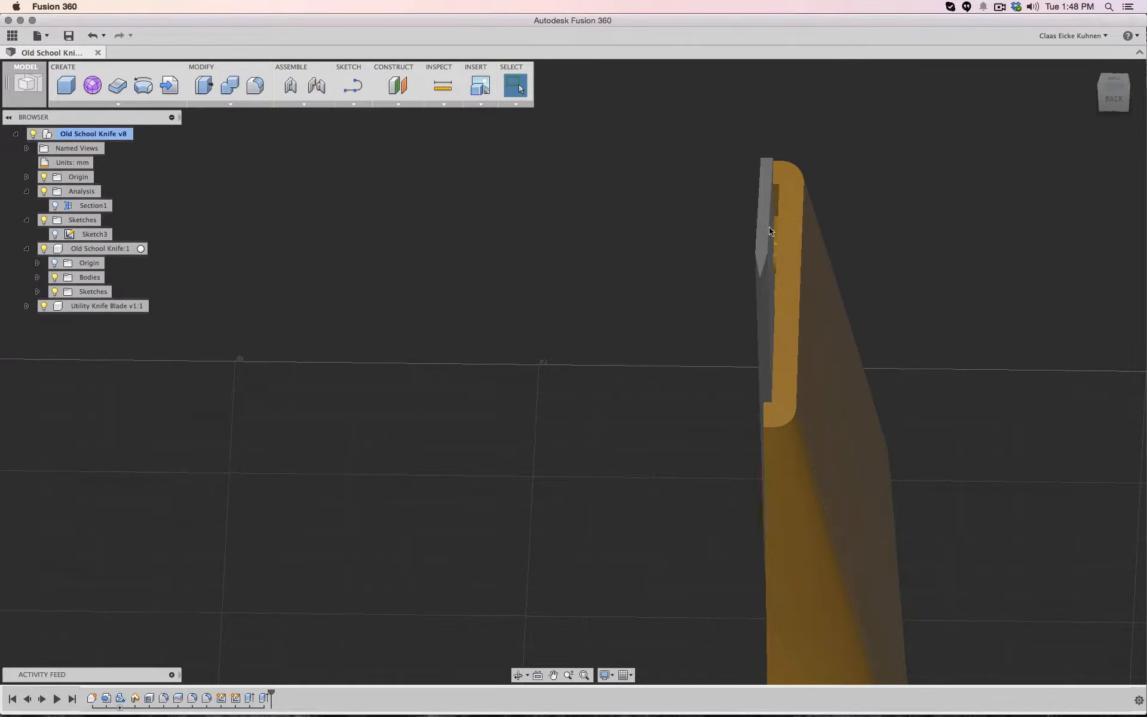
{"action": "left_click_drag", "start_coordinate": [1124, 104], "coordinate": [986, 135]}
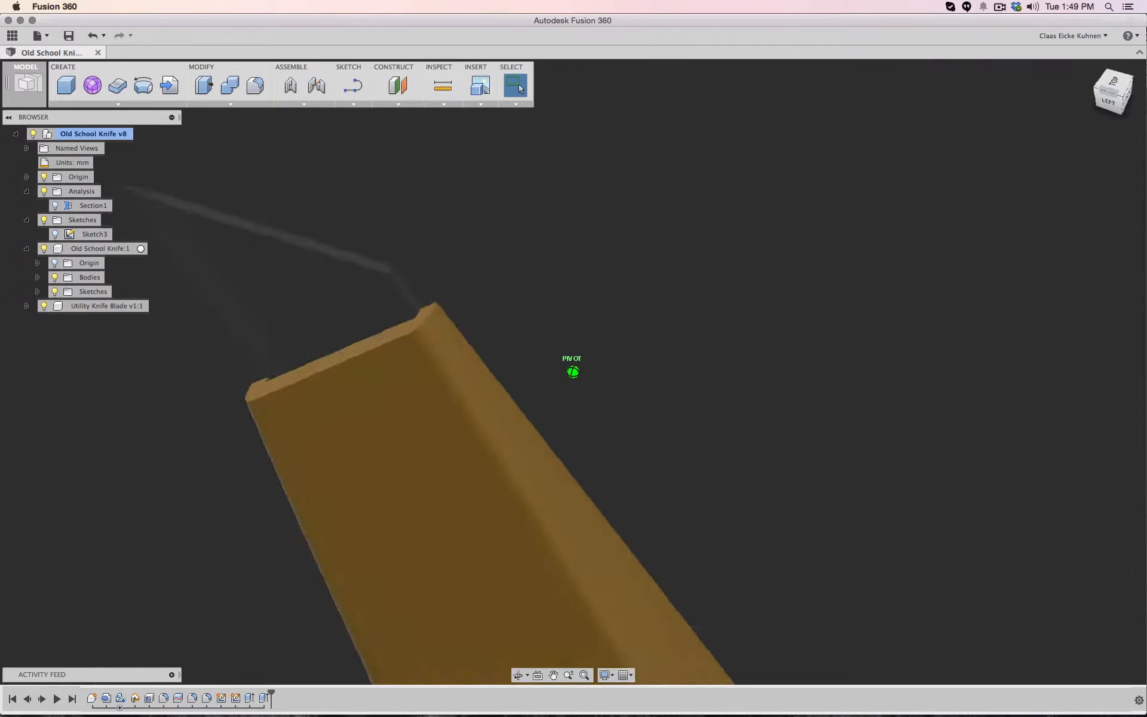
{"action": "left_click_drag", "start_coordinate": [1085, 119], "coordinate": [1068, 133]}
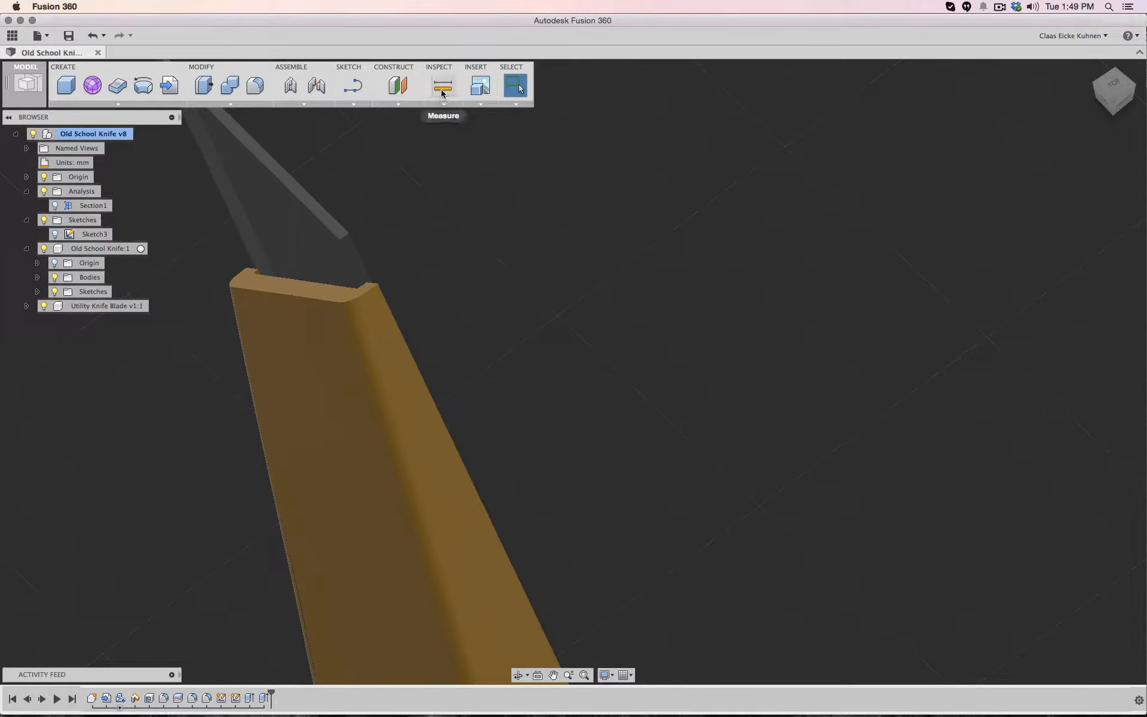
{"action": "left_click", "coordinate": [443, 94]}
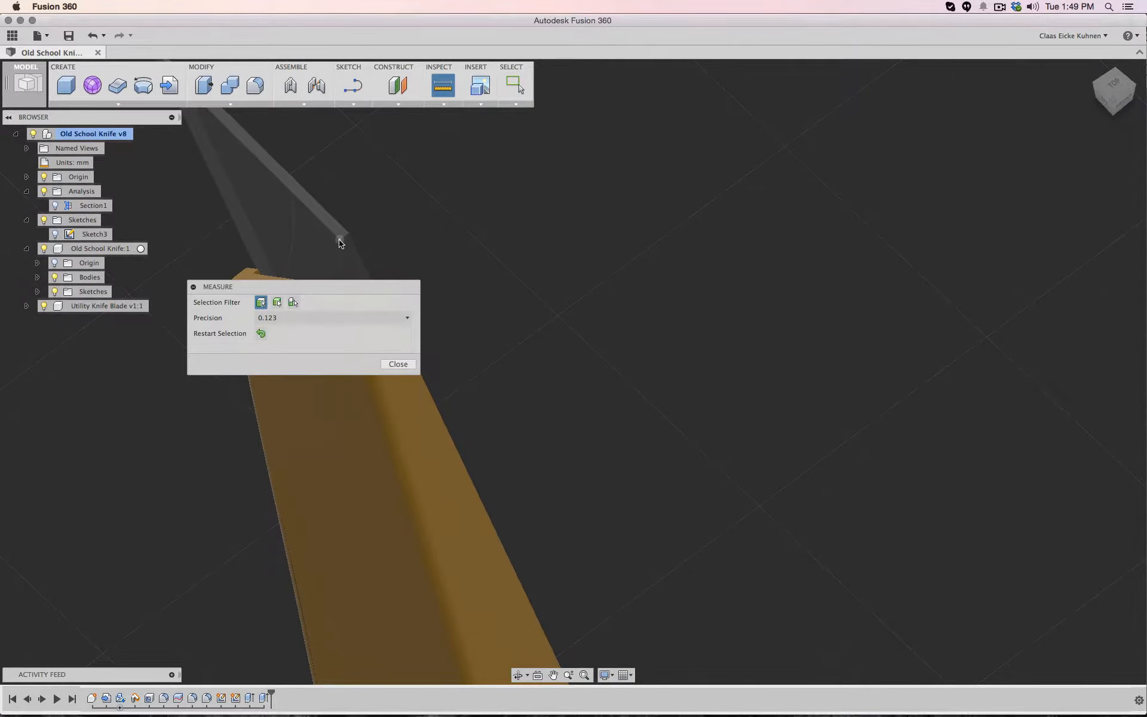
{"action": "left_click", "coordinate": [339, 239]}
{"action": "left_click", "coordinate": [348, 234]}
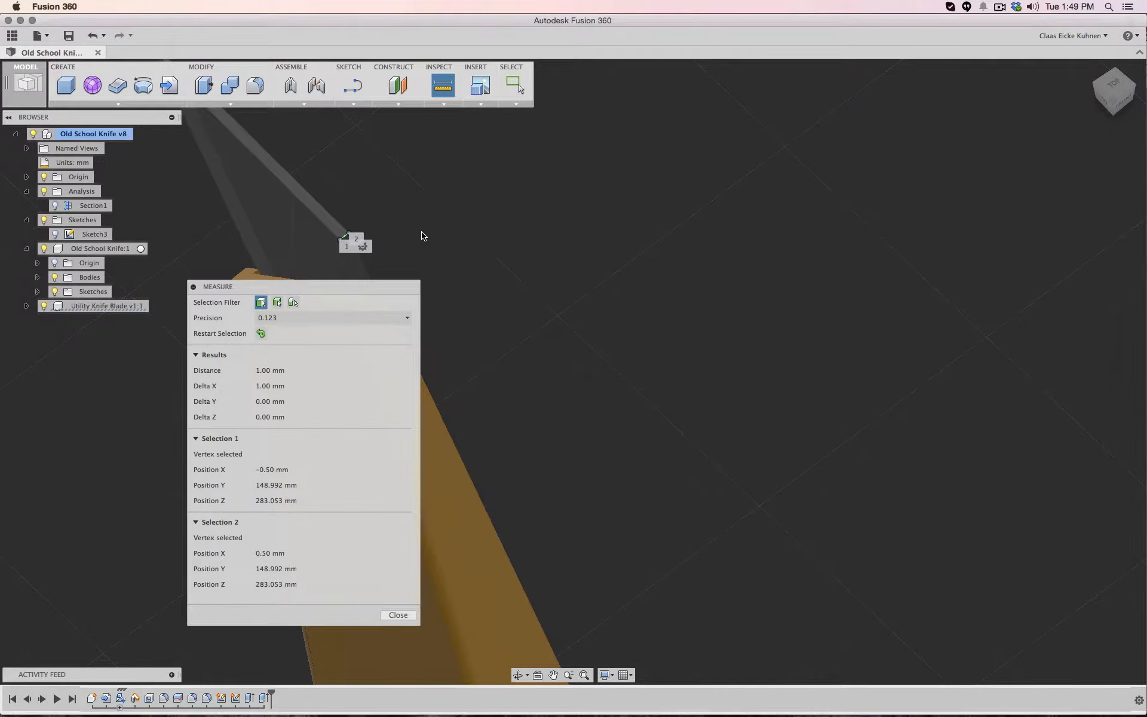
{"action": "left_click", "coordinate": [400, 615]}
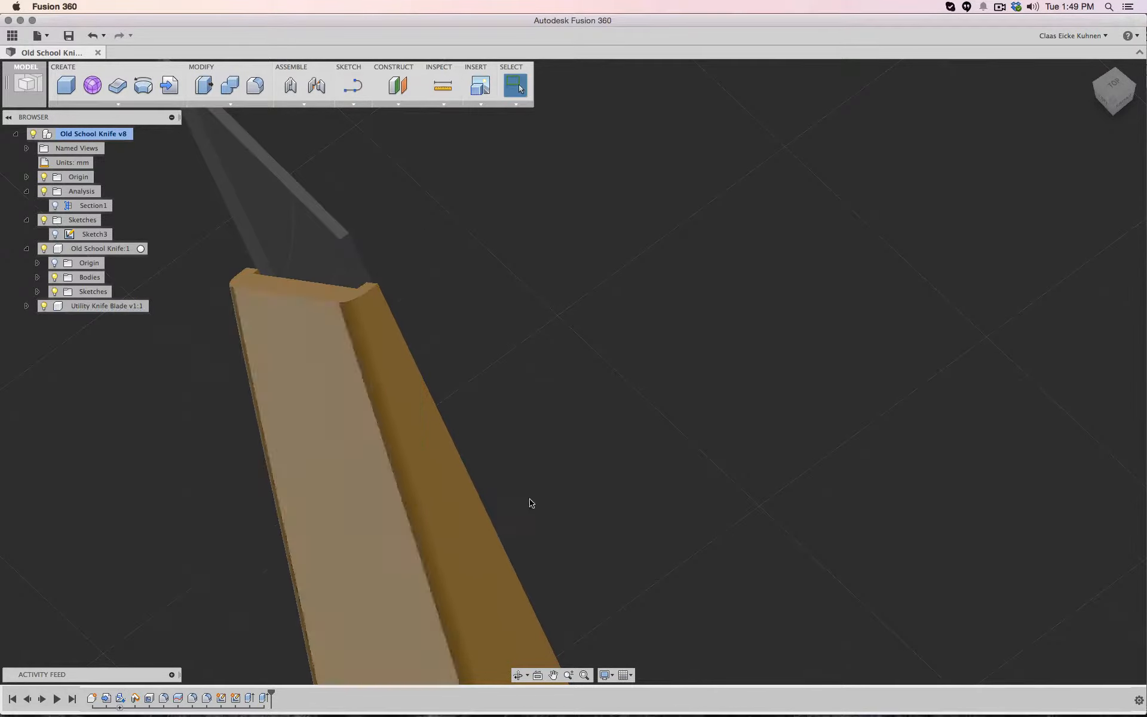
Create a construction plane offset -0.5 mm from the vertical YZ origin plane
{"action": "left_click", "coordinate": [1123, 102]}
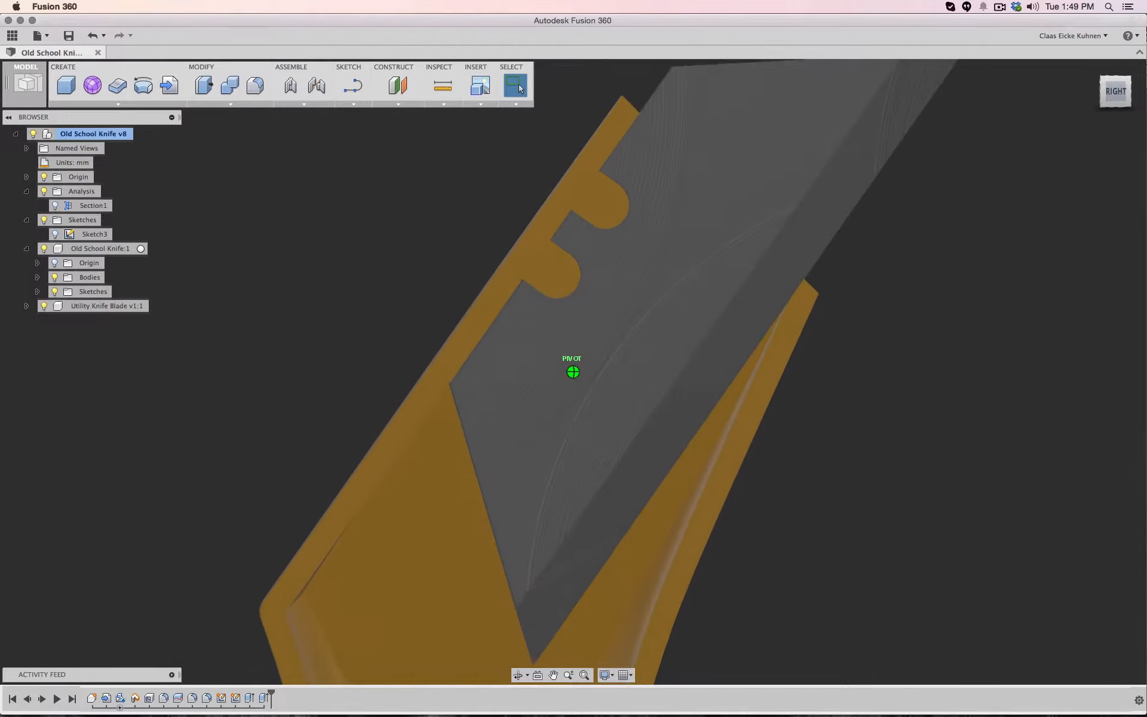
{"action": "scroll", "coordinate": [871, 418], "scroll_direction": "down", "scroll_amount": 5}
{"action": "scroll", "coordinate": [872, 418], "scroll_direction": "down", "scroll_amount": 5}
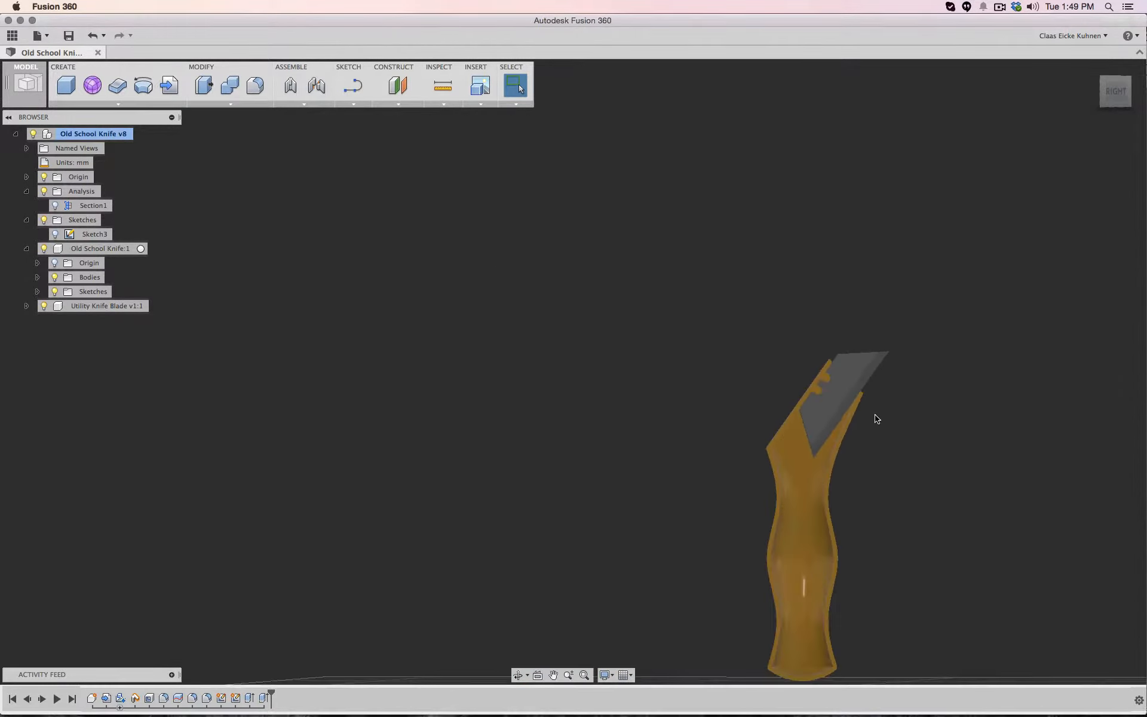
{"action": "middle_click_drag", "start_coordinate": [1052, 150], "coordinate": [1046, 143], "text": "shift"}
{"action": "left_click_drag", "start_coordinate": [1046, 144], "coordinate": [1010, 174]}
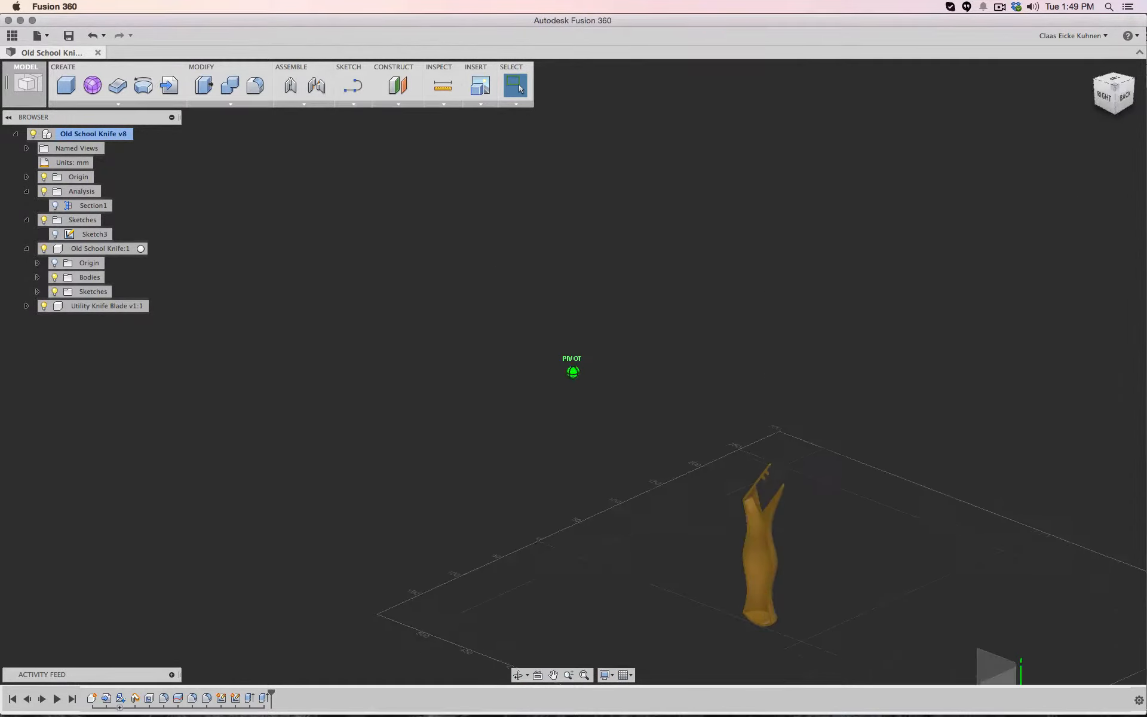
{"action": "middle_click_drag", "start_coordinate": [950, 470], "coordinate": [840, 359]}
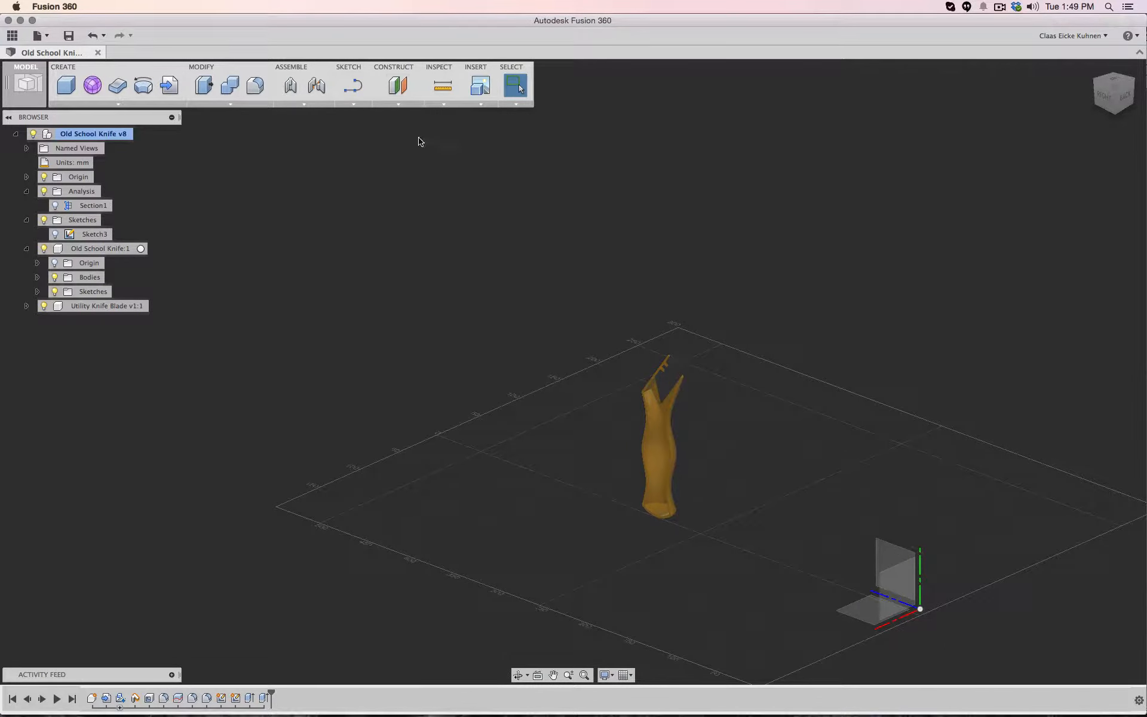
{"action": "left_click", "coordinate": [398, 104]}
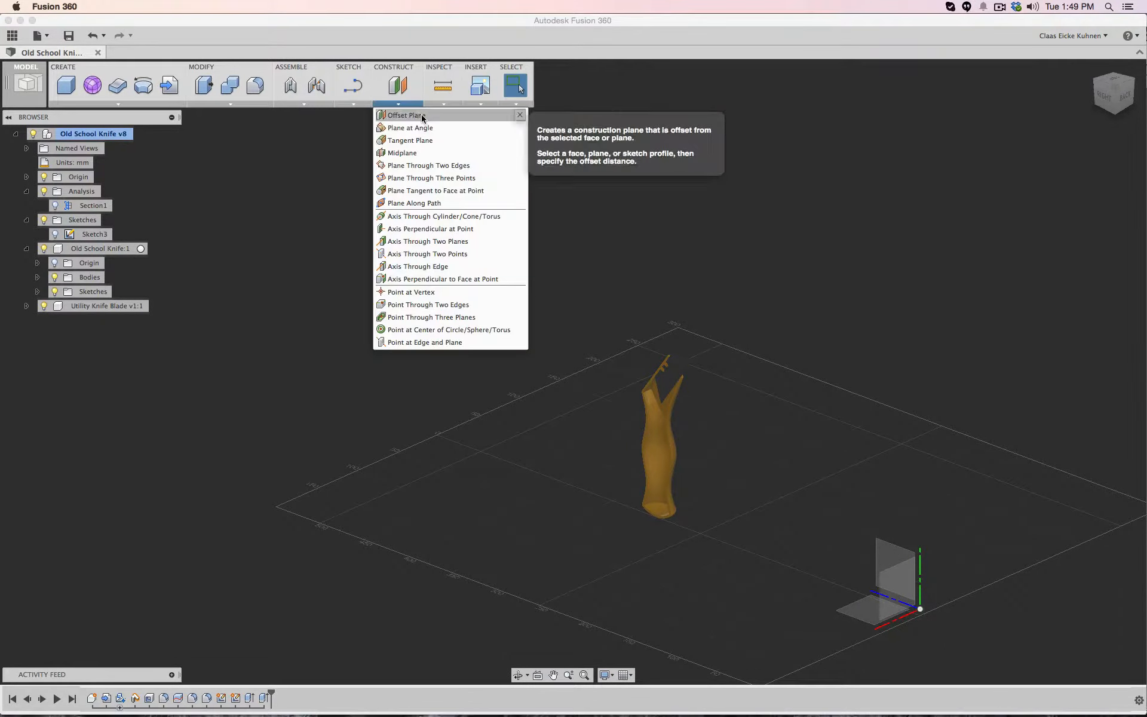
{"action": "left_click", "coordinate": [423, 118]}
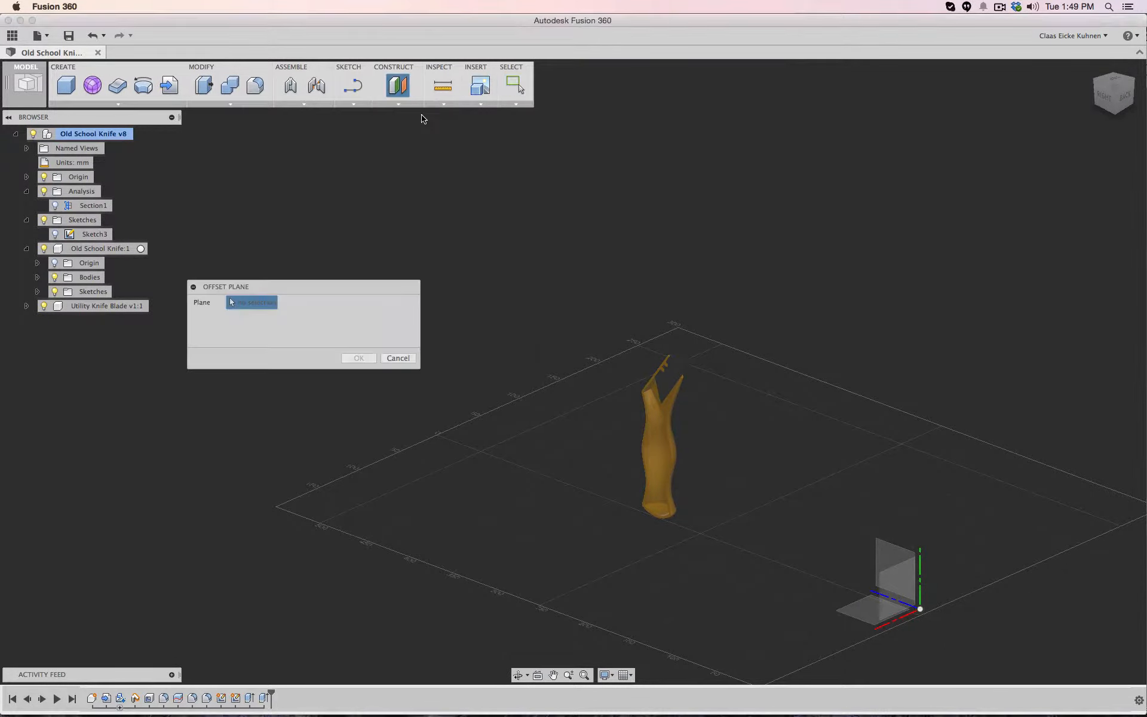
{"action": "left_click", "coordinate": [44, 178]}
{"action": "left_click", "coordinate": [44, 177]}
{"action": "left_click", "coordinate": [894, 547]}
{"action": "type", "text": "-"}
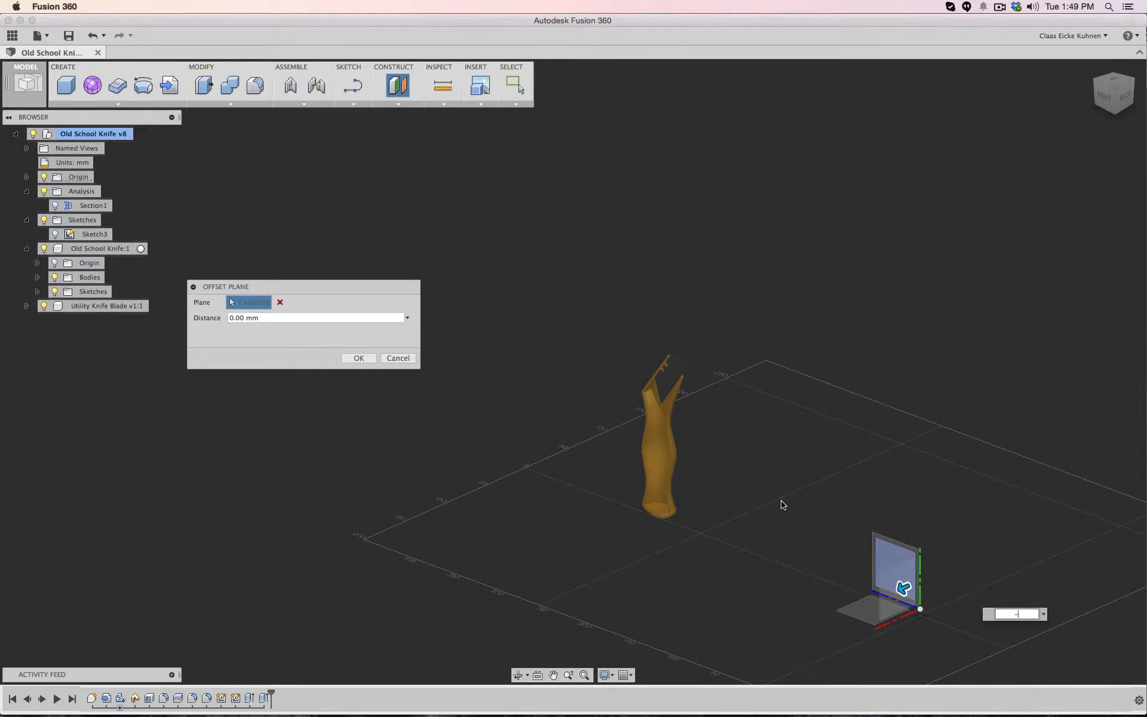
{"action": "type", "text": ".5mm"}
{"action": "left_click", "coordinate": [359, 359]}
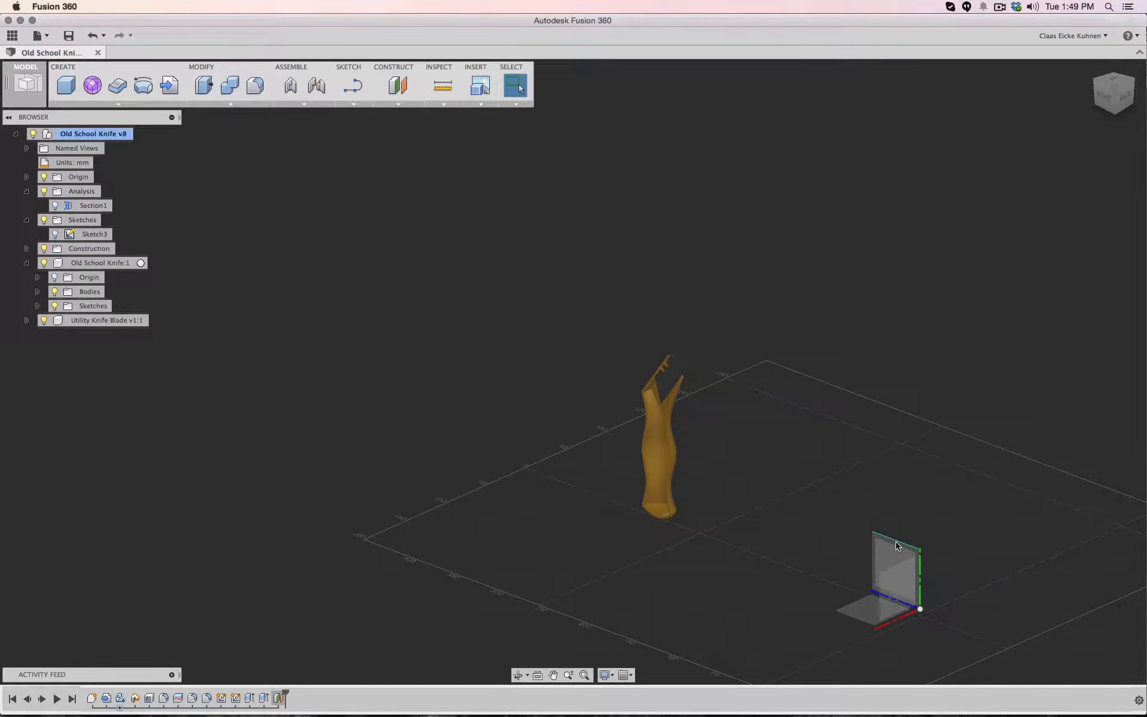
Start a new line sketch on the offset construction plane, viewed squarely from the right side
{"action": "left_click", "coordinate": [352, 86]}
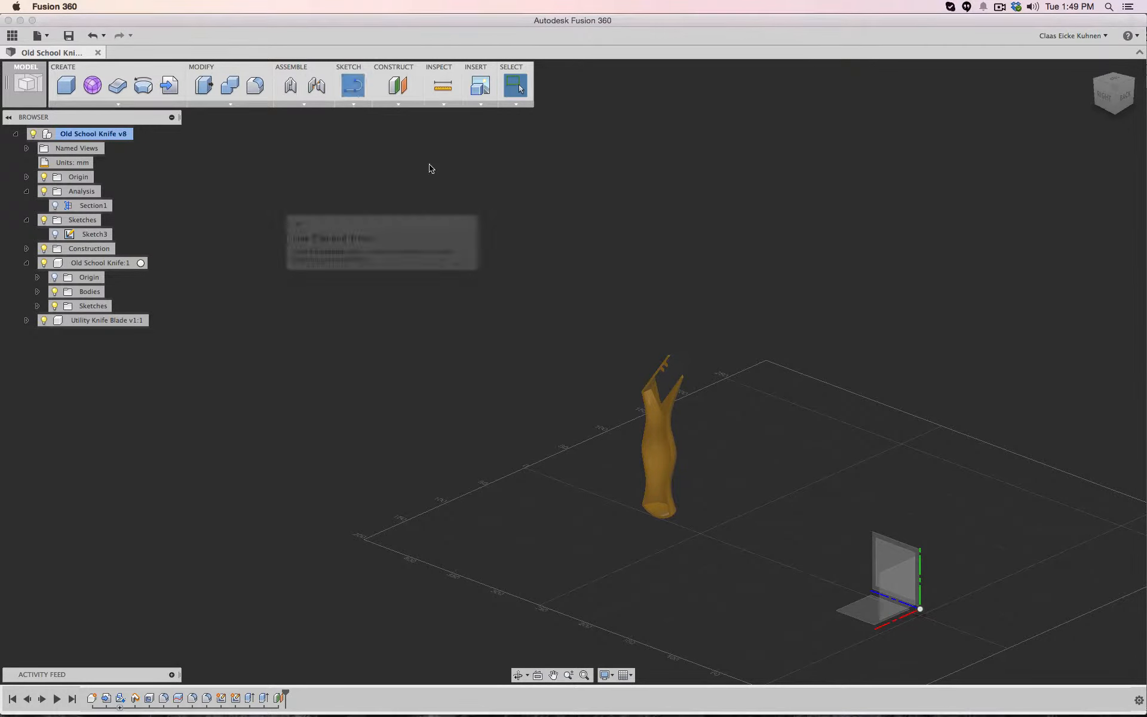
{"action": "left_click", "coordinate": [971, 538]}
{"action": "scroll", "coordinate": [972, 538], "scroll_direction": "up", "scroll_amount": 5}
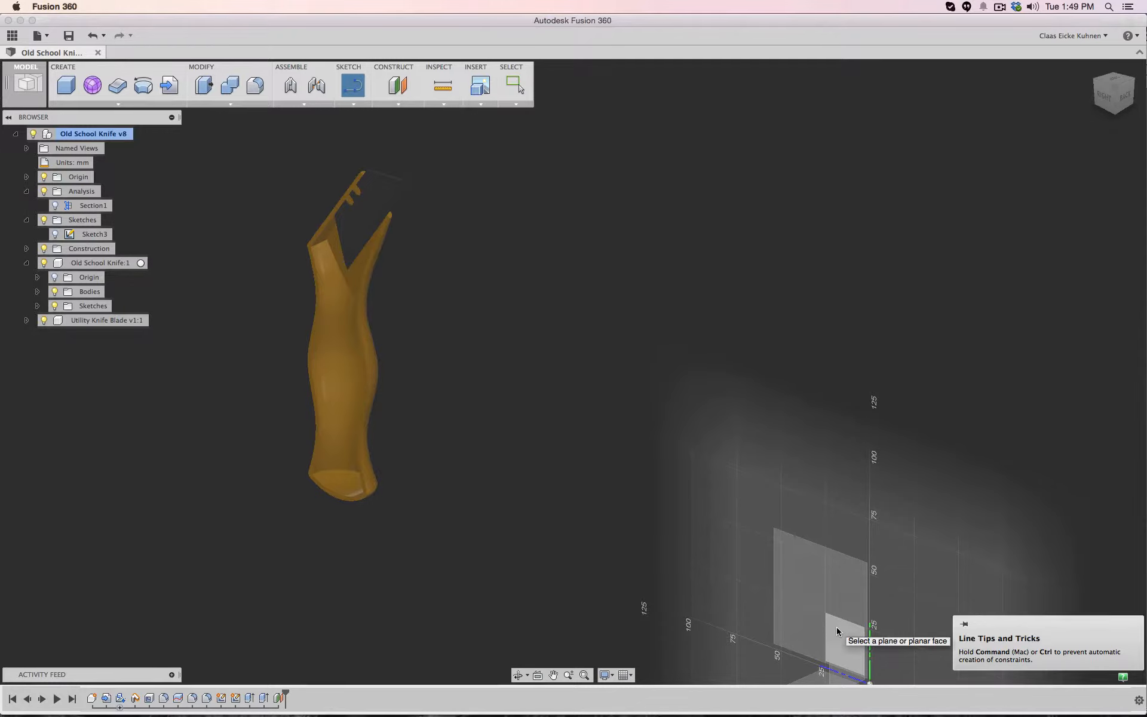
{"action": "left_click", "coordinate": [801, 574]}
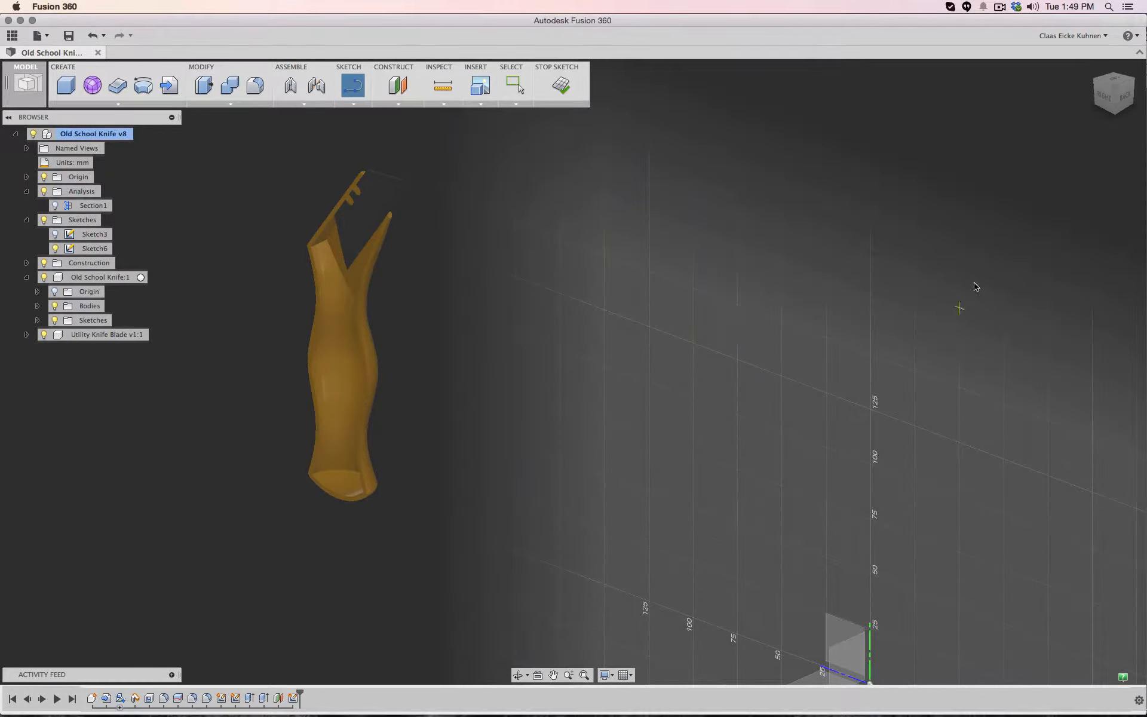
{"action": "left_click", "coordinate": [1104, 94]}
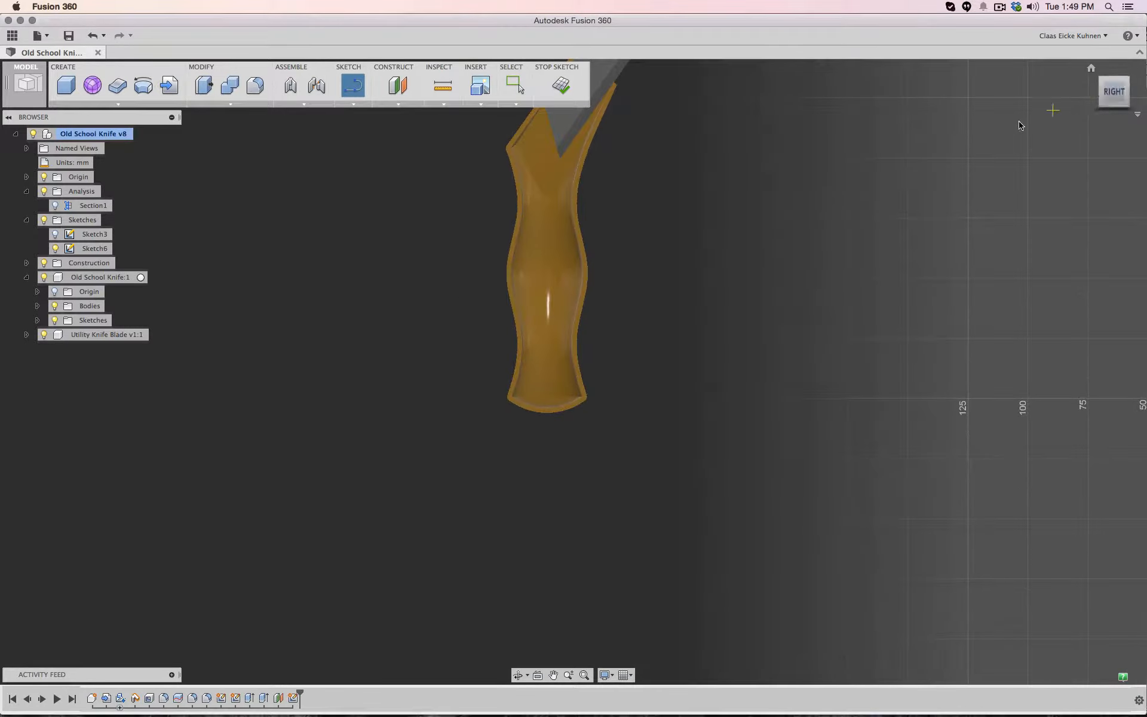
Draw a single horizontal line across the handle's interior at the height of the blade's lower tip and finish the sketch
{"action": "scroll", "coordinate": [760, 240], "scroll_direction": "down", "scroll_amount": 2}
{"action": "scroll", "coordinate": [751, 244], "scroll_direction": "up", "scroll_amount": 3}
{"action": "scroll", "coordinate": [845, 409], "scroll_direction": "up", "scroll_amount": 6}
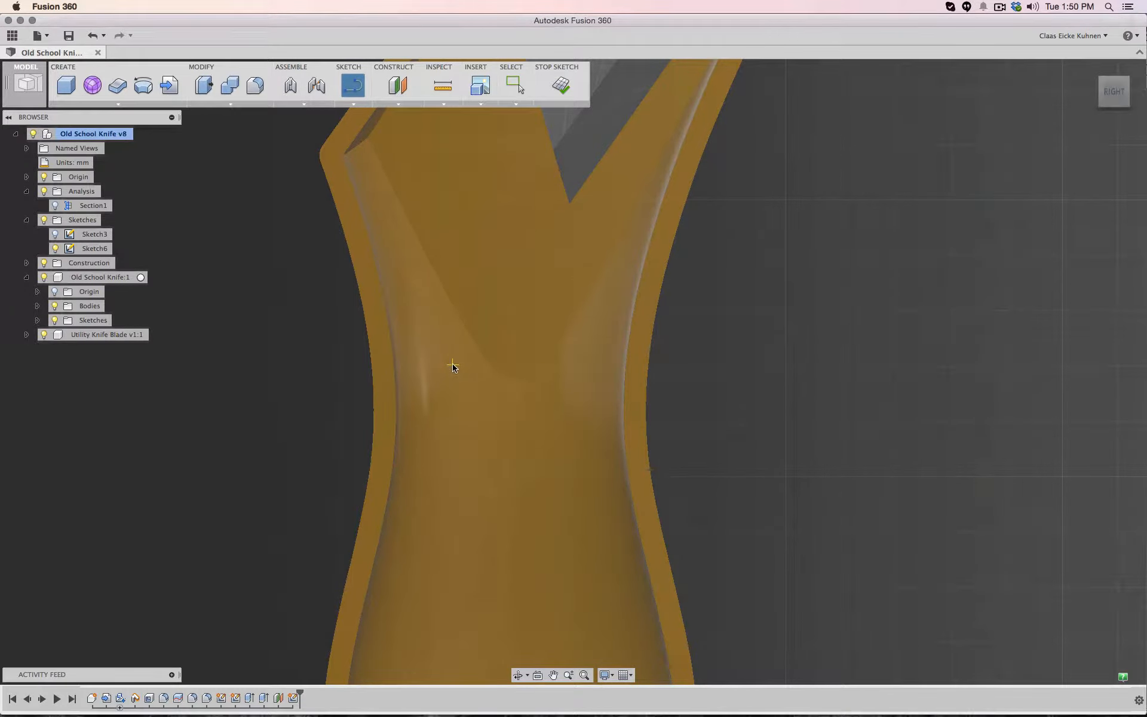
{"action": "left_click", "coordinate": [353, 104]}
{"action": "left_click", "coordinate": [367, 132]}
{"action": "left_click", "coordinate": [627, 676]}
{"action": "left_click", "coordinate": [633, 648]}
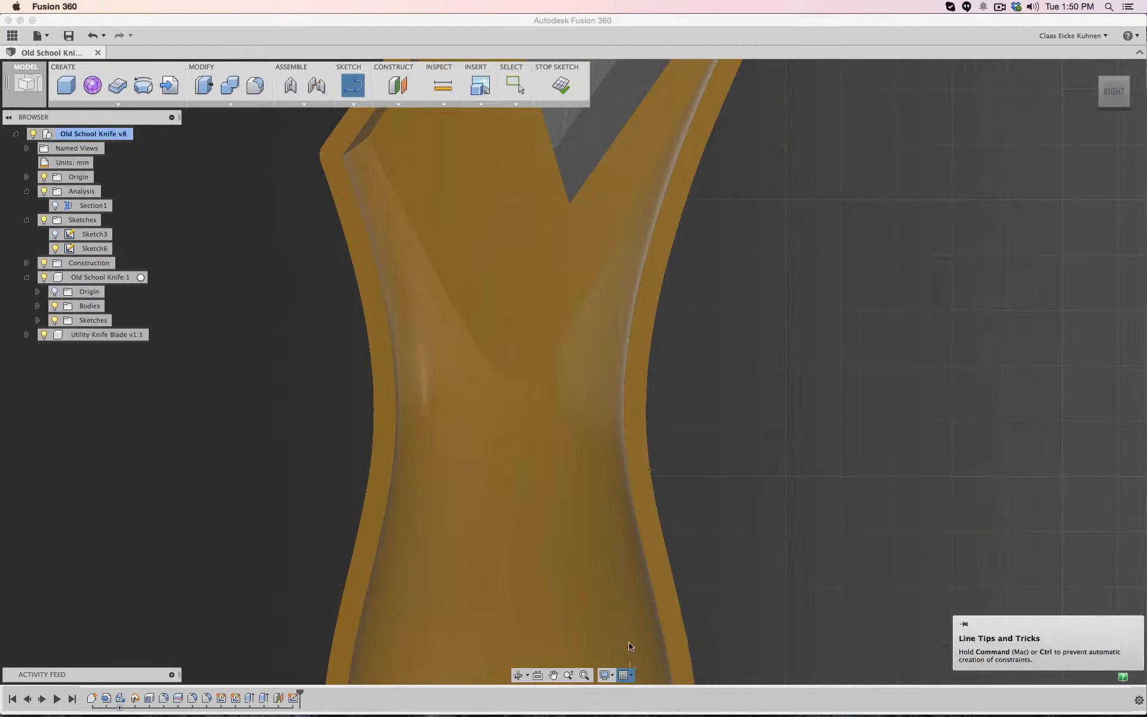
{"action": "left_click", "coordinate": [399, 201]}
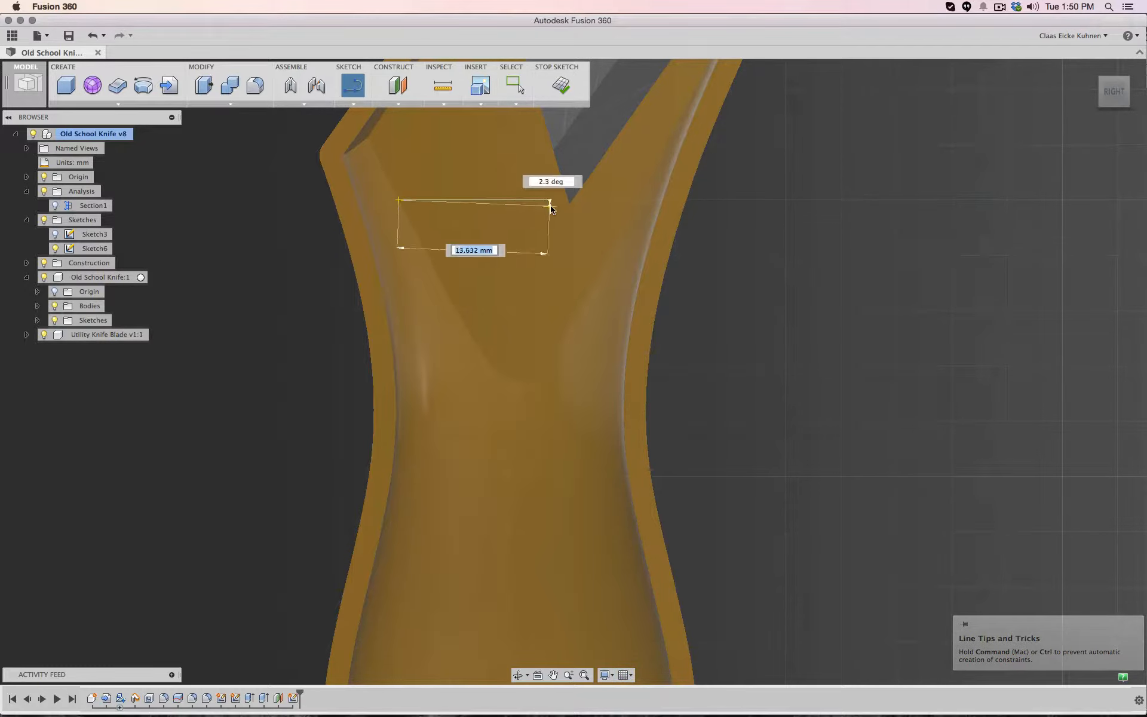
{"action": "left_click", "coordinate": [620, 200]}
{"action": "key", "text": "Escape"}
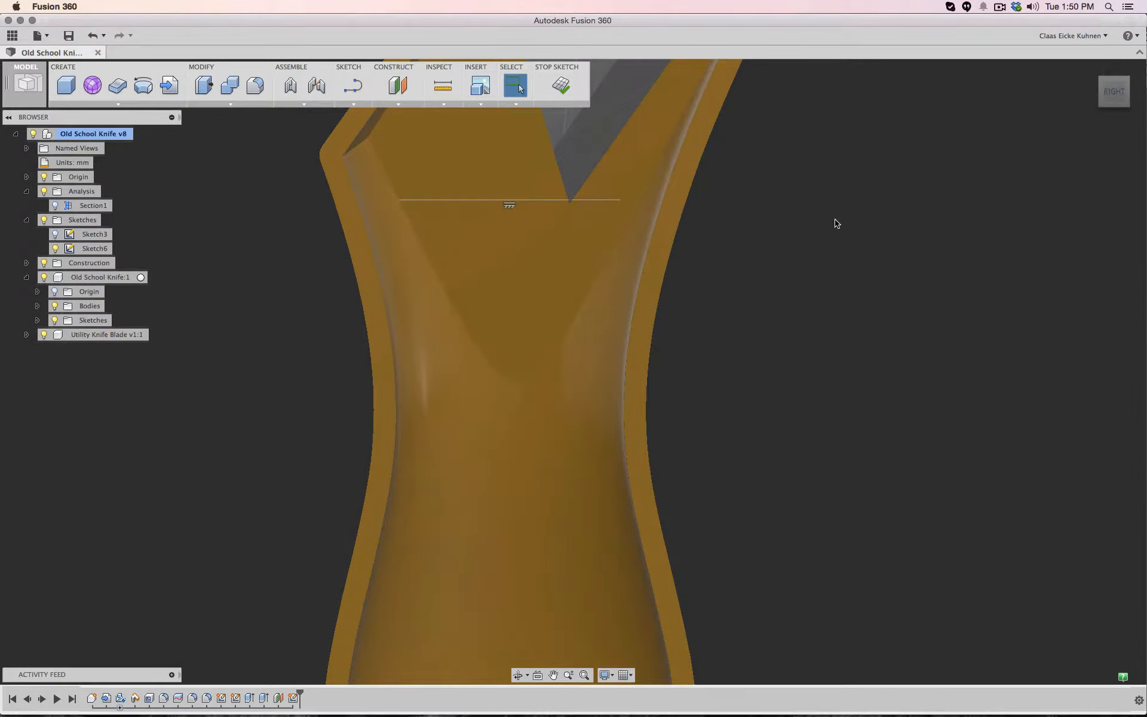
{"action": "left_click_drag", "start_coordinate": [1115, 94], "coordinate": [1109, 95]}
{"action": "scroll", "coordinate": [927, 217], "scroll_direction": "up", "scroll_amount": 3}
{"action": "scroll", "coordinate": [821, 278], "scroll_direction": "down", "scroll_amount": 8}
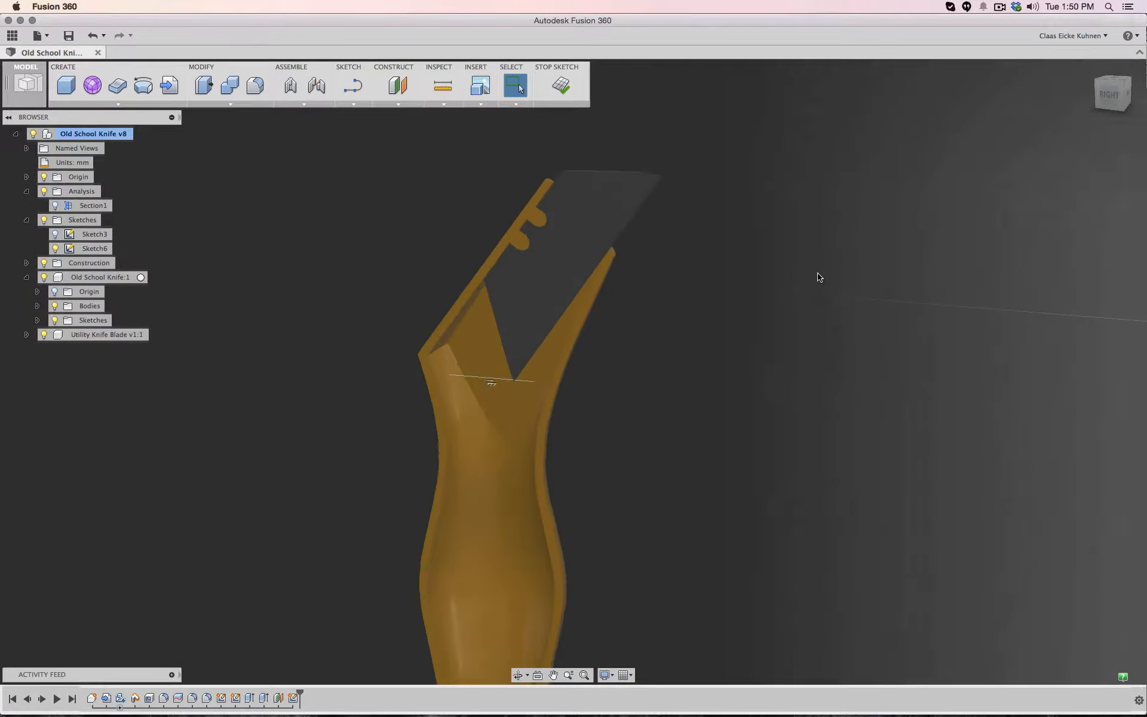
{"action": "middle_click_drag", "start_coordinate": [872, 232], "coordinate": [464, 376], "text": "shift"}
{"action": "middle_click_drag", "start_coordinate": [227, 382], "coordinate": [440, 397], "text": "shift"}
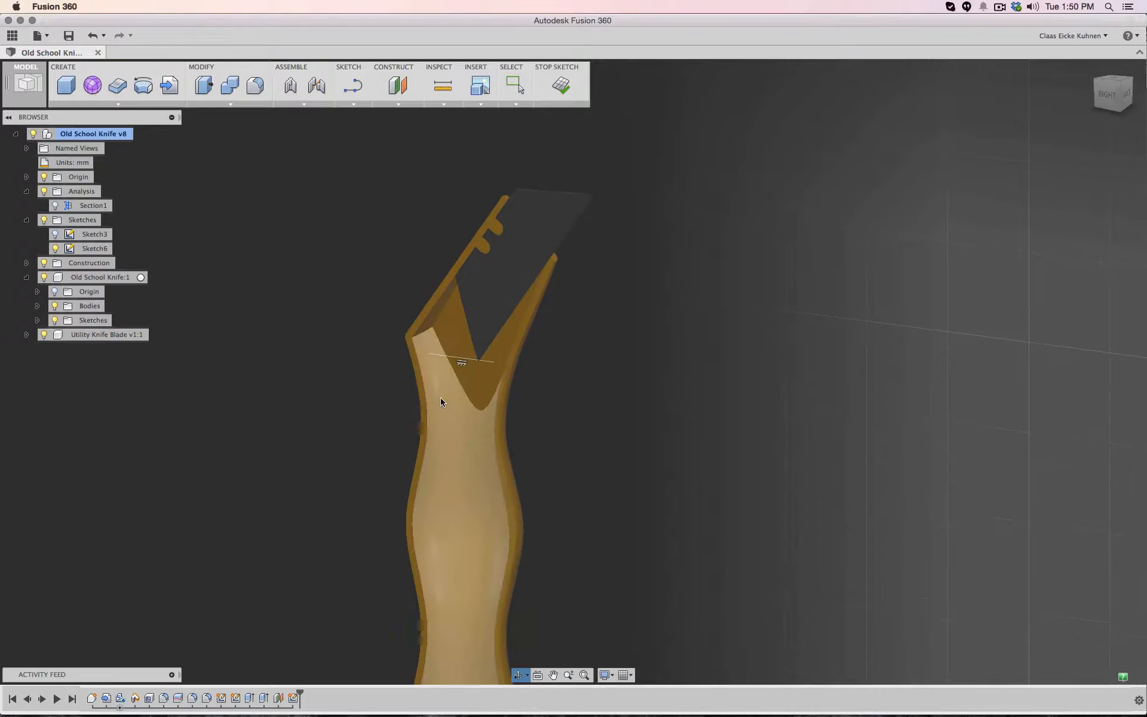
{"action": "left_click", "coordinate": [562, 87]}
{"action": "scroll", "coordinate": [615, 243], "scroll_direction": "down", "scroll_amount": 5}
{"action": "scroll", "coordinate": [614, 243], "scroll_direction": "up", "scroll_amount": 10}
{"action": "middle_click_drag", "start_coordinate": [594, 254], "coordinate": [777, 146]}
{"action": "scroll", "coordinate": [771, 149], "scroll_direction": "down", "scroll_amount": 2}
{"action": "scroll", "coordinate": [341, 279], "scroll_direction": "up", "scroll_amount": 5}
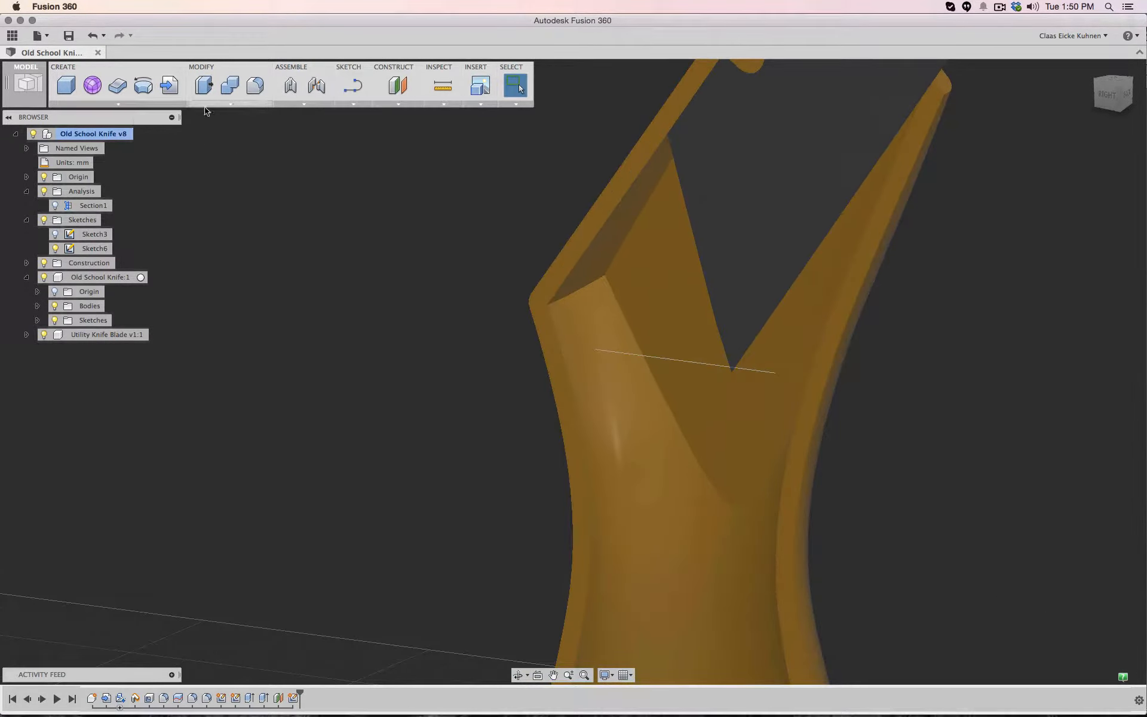
{"action": "left_click", "coordinate": [244, 106]}
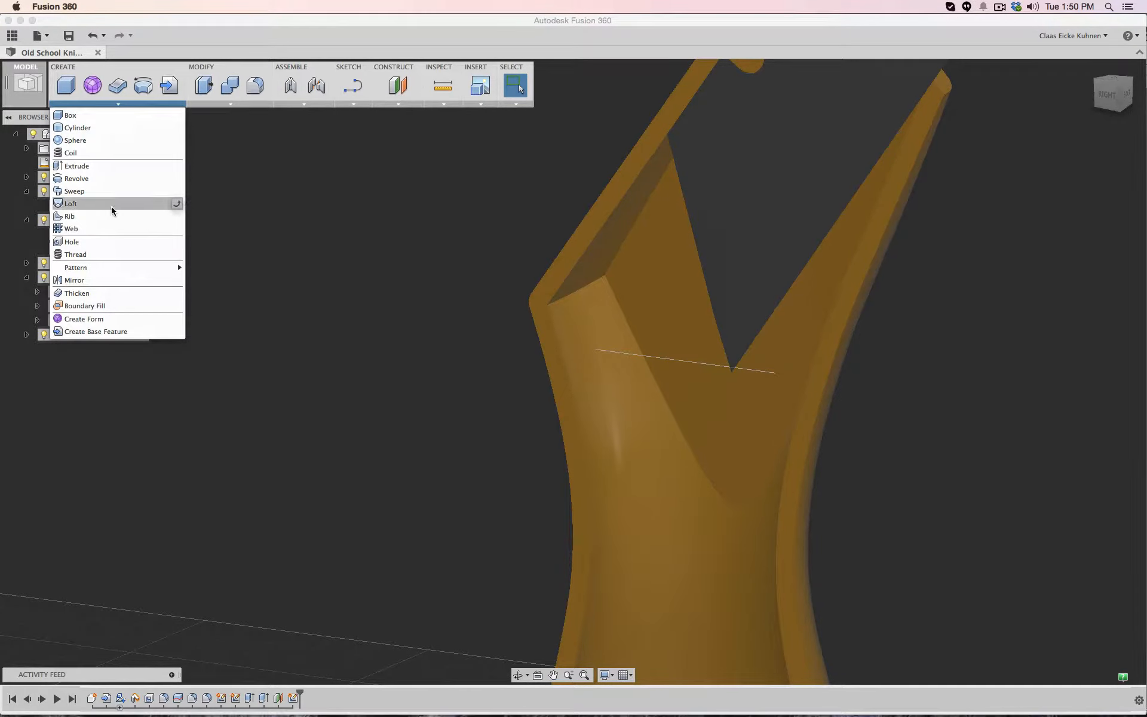
{"action": "left_click", "coordinate": [109, 217]}
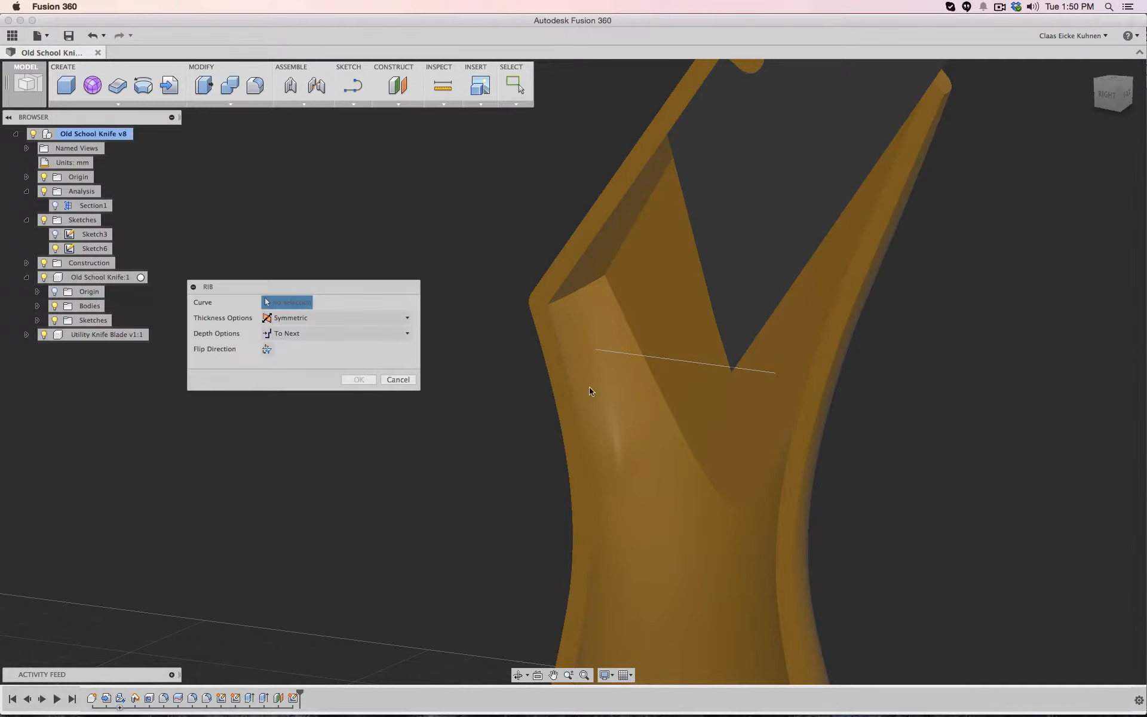
{"action": "left_click", "coordinate": [618, 353]}
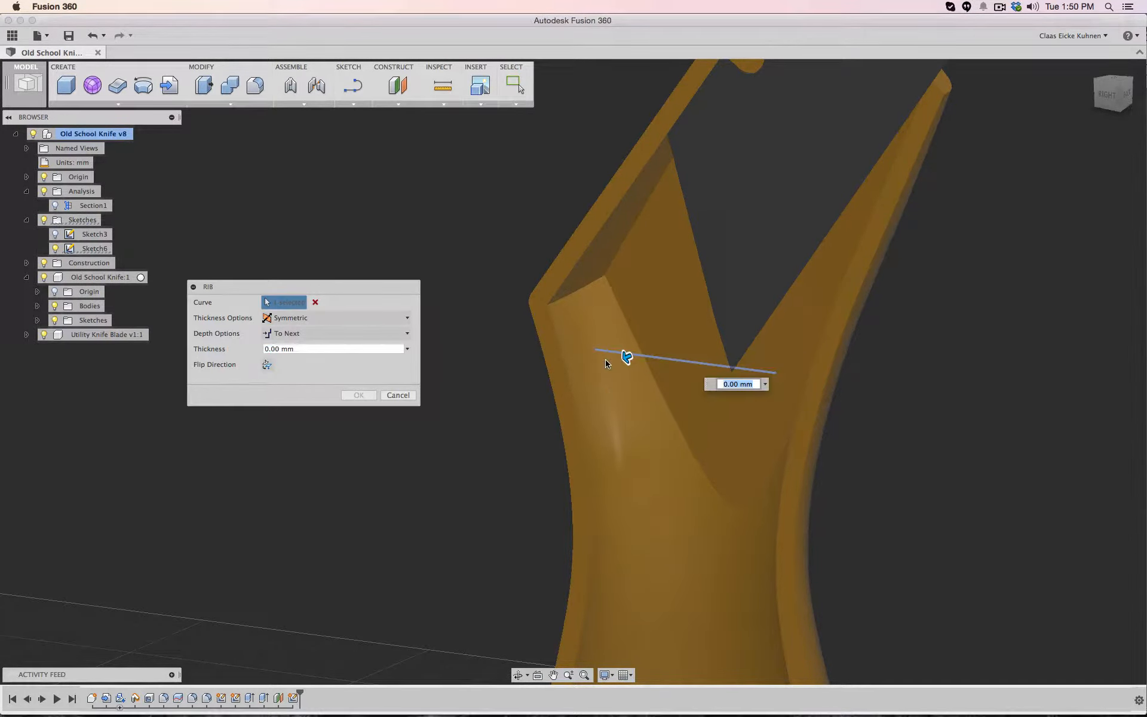
{"action": "type", "text": "2"}
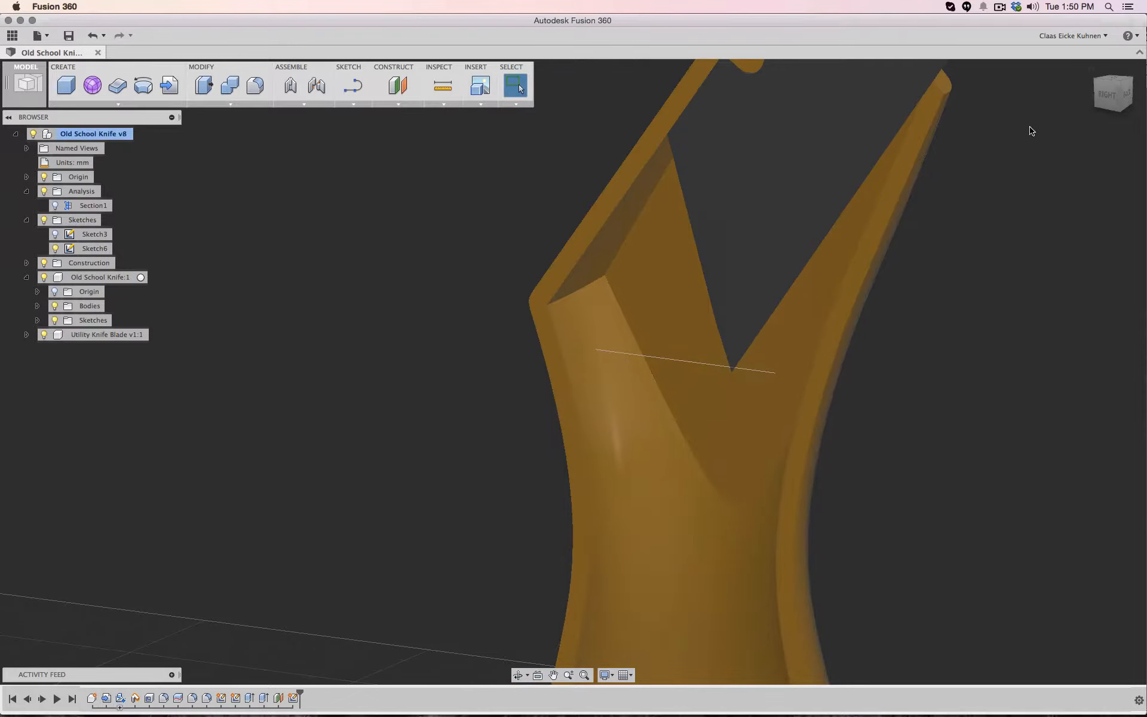
Try a symmetric rib with To Next depth and 1 mm thickness from the horizontal line, testing both directions
{"action": "left_click", "coordinate": [1109, 95]}
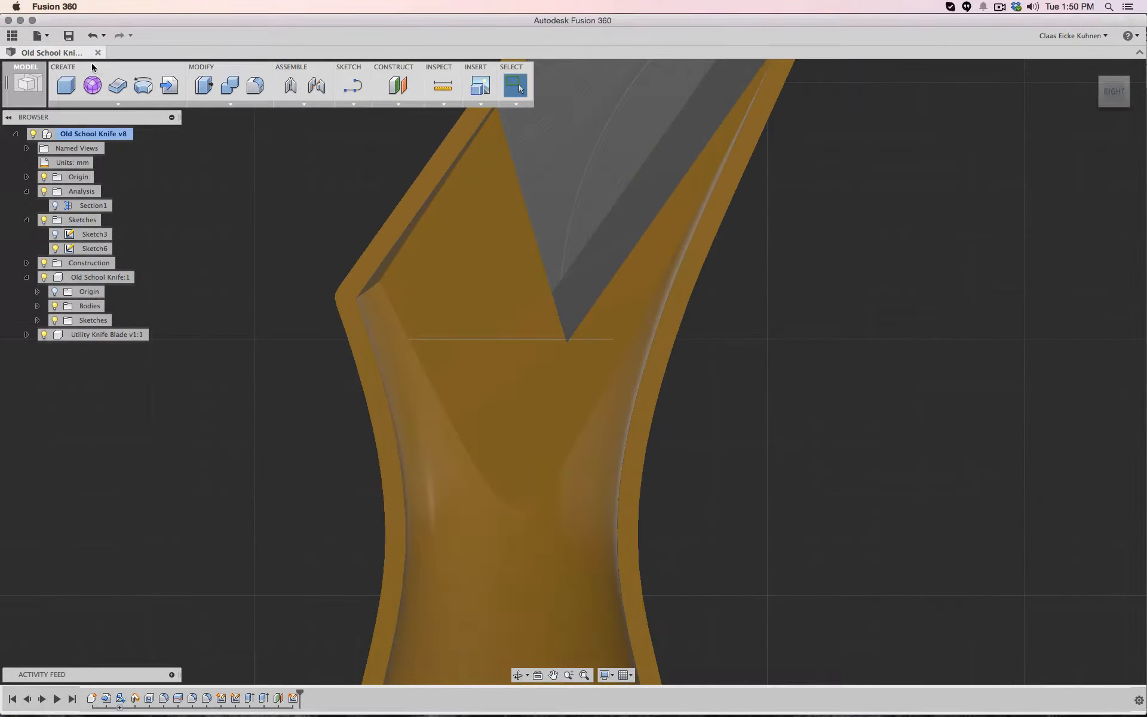
{"action": "left_click", "coordinate": [96, 104]}
{"action": "left_click", "coordinate": [167, 228]}
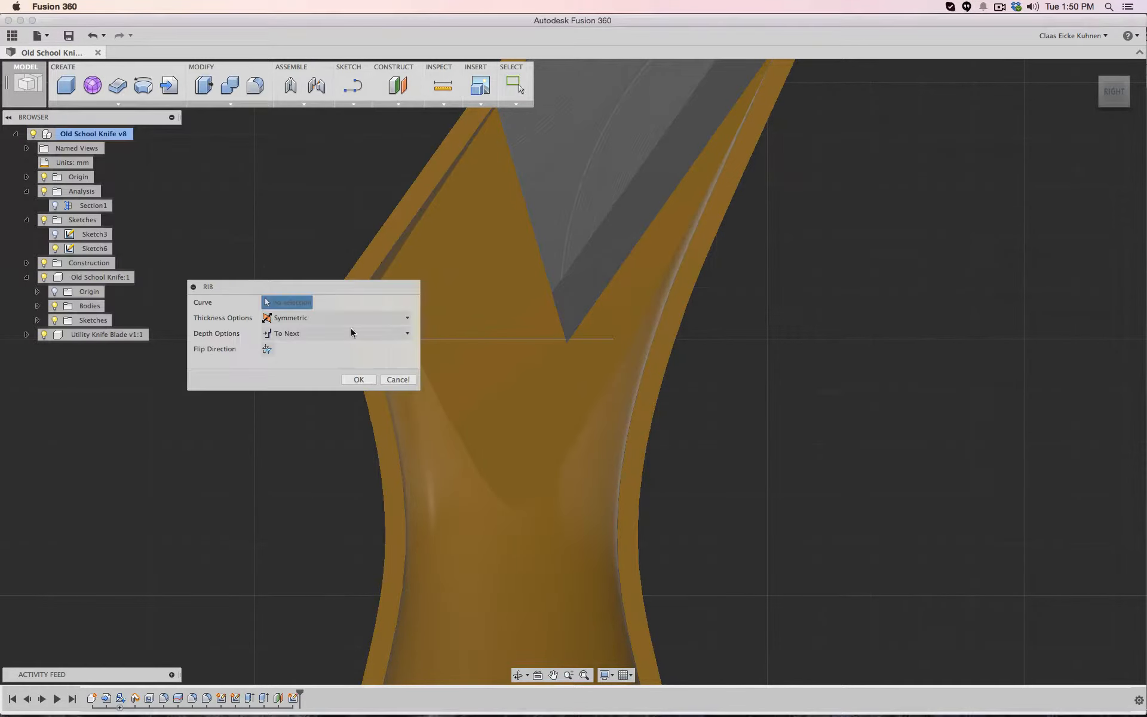
{"action": "left_click", "coordinate": [483, 340]}
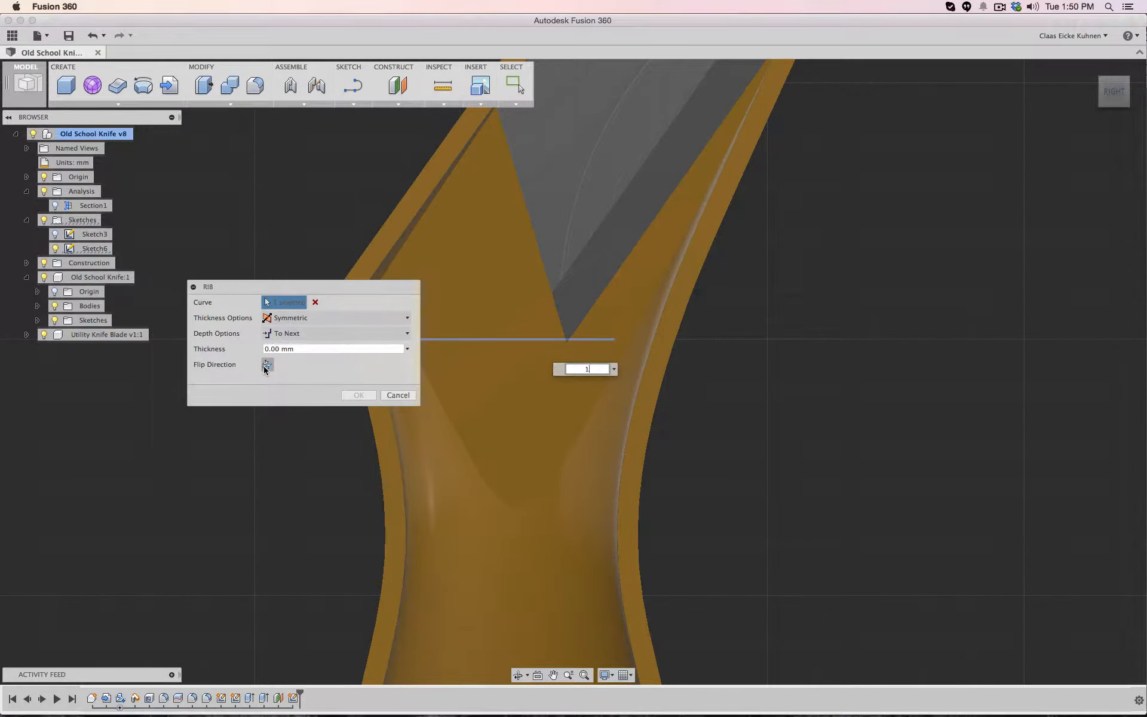
{"action": "type", "text": "1"}
{"action": "key", "text": "Return"}
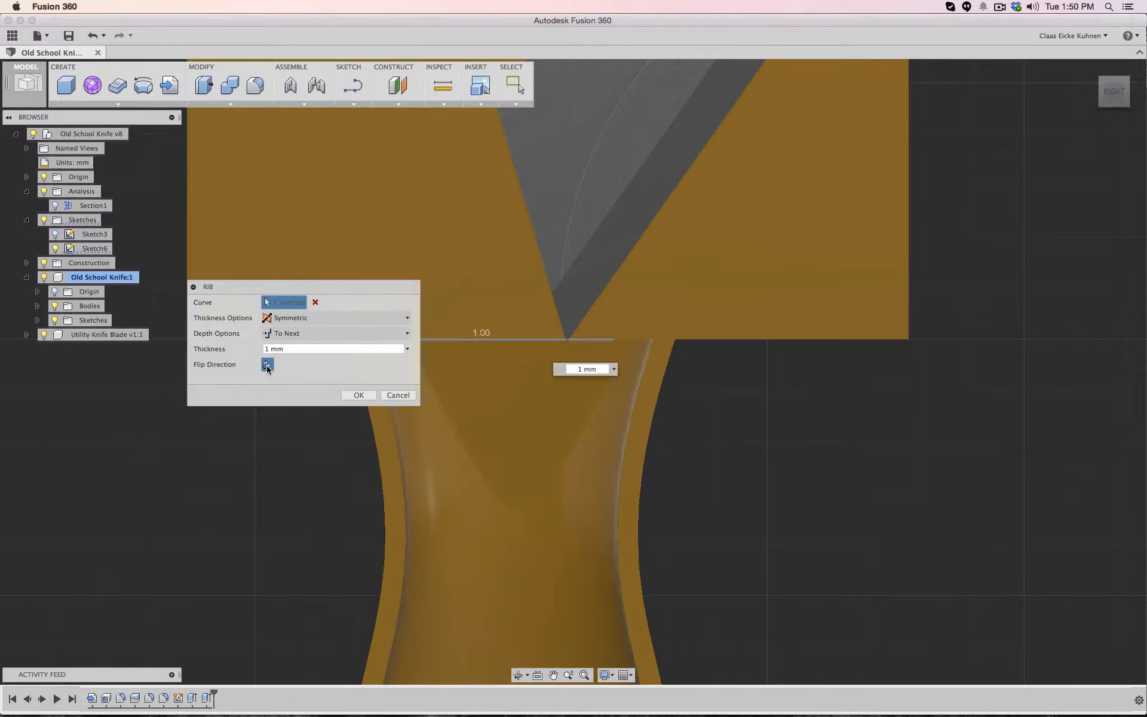
{"action": "left_click", "coordinate": [267, 366]}
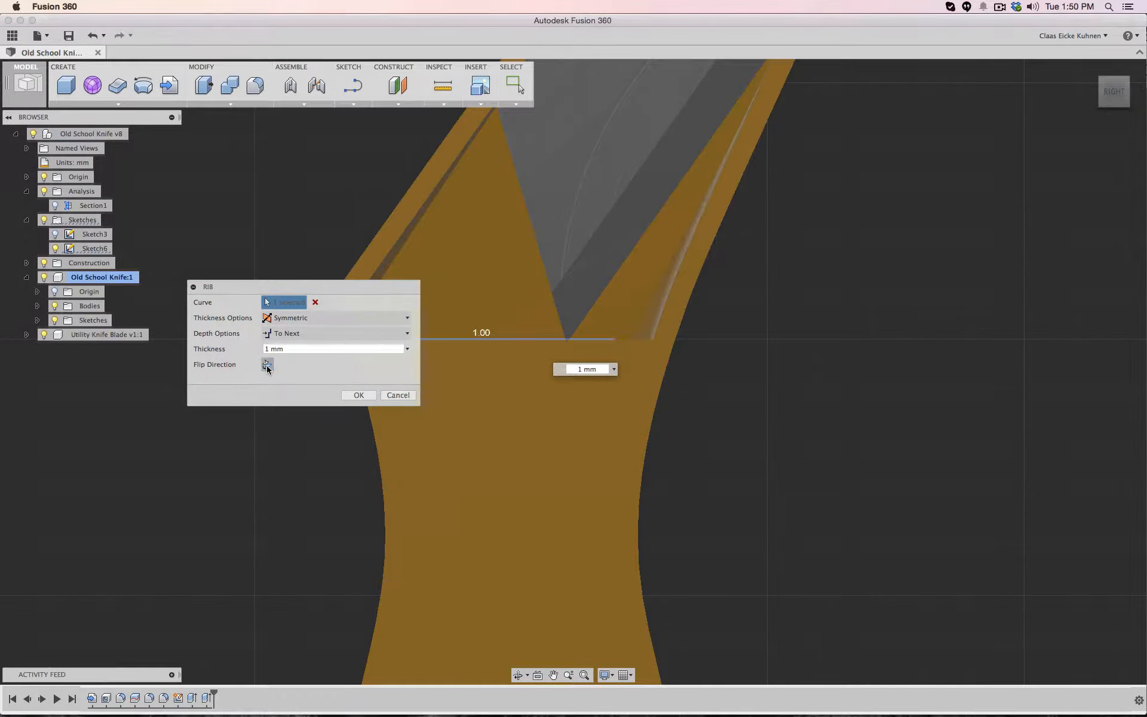
{"action": "left_click", "coordinate": [398, 396]}
Create a symmetric web 1 mm thick with To Next depth and extended curves from the horizontal line at the blade's lower tip
{"action": "left_click", "coordinate": [117, 104]}
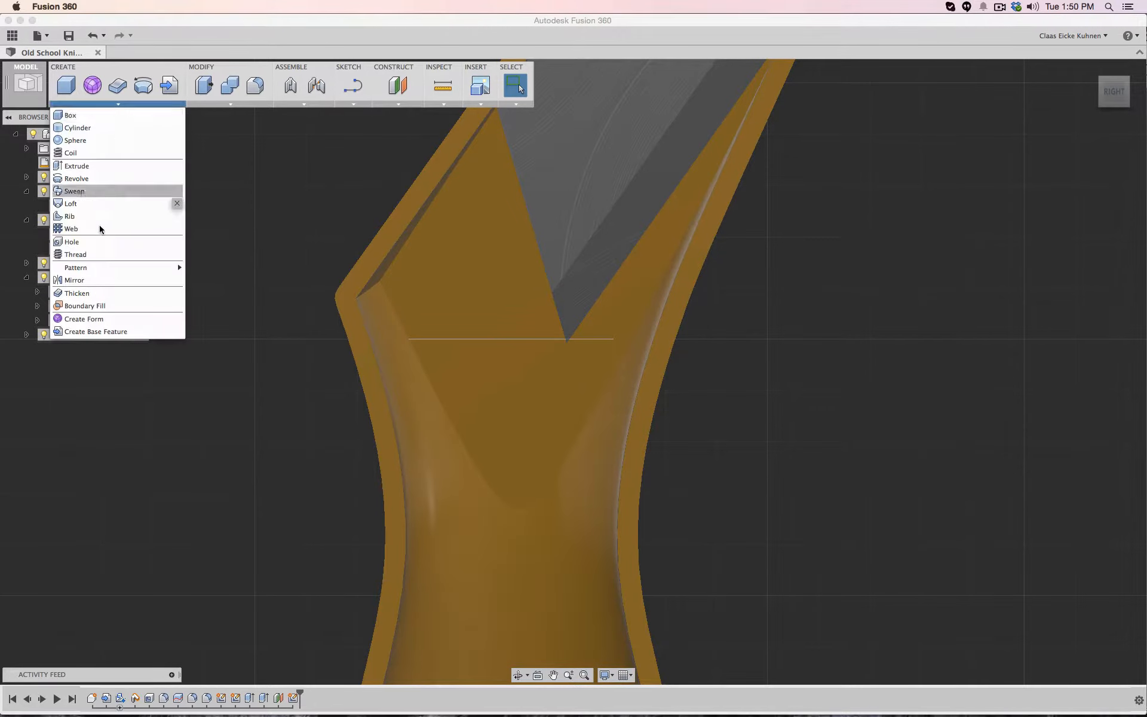
{"action": "left_click", "coordinate": [93, 218]}
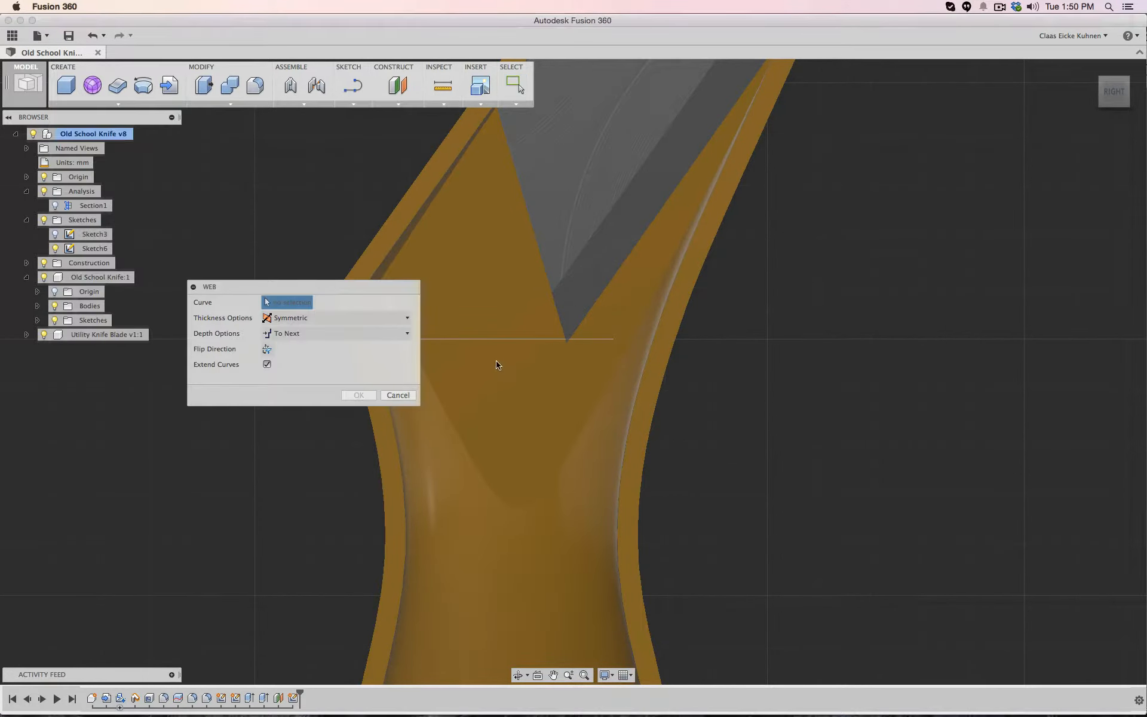
{"action": "left_click", "coordinate": [498, 345]}
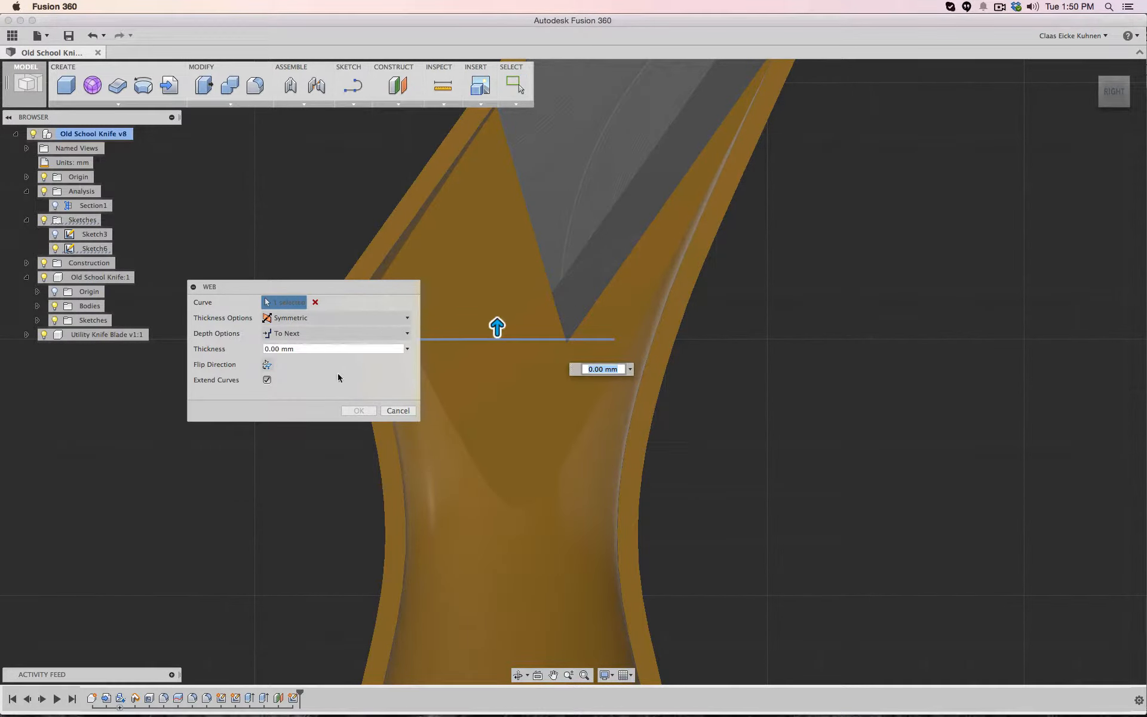
{"action": "type", "text": "1"}
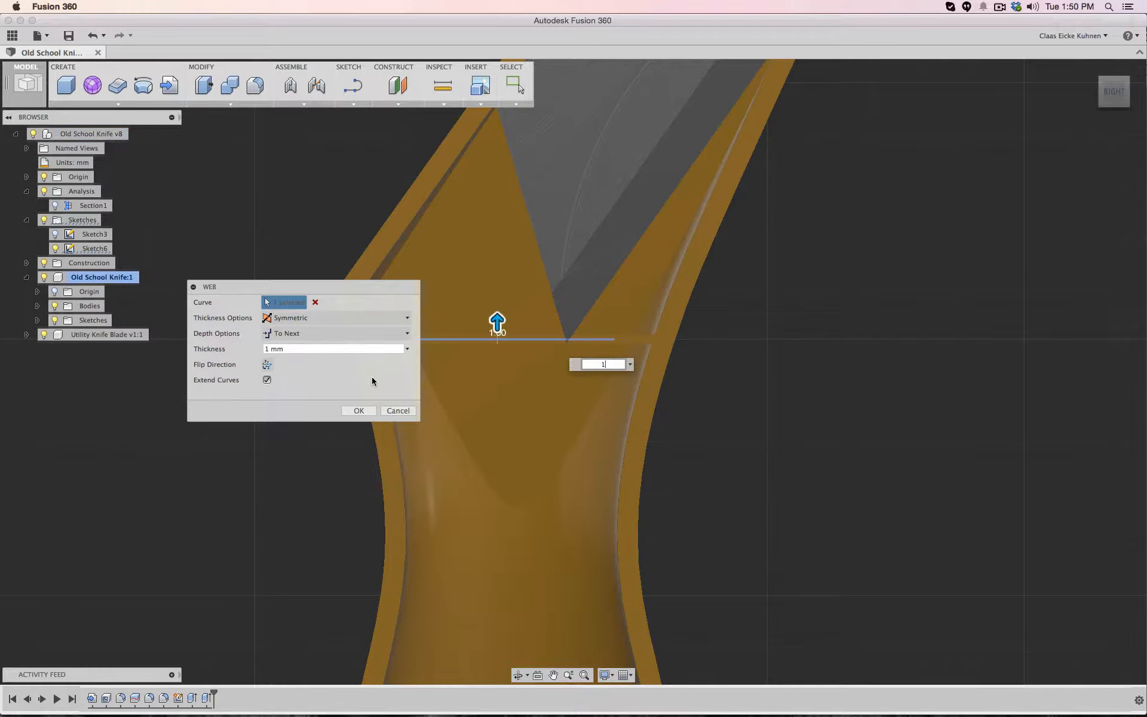
{"action": "left_click", "coordinate": [1106, 100]}
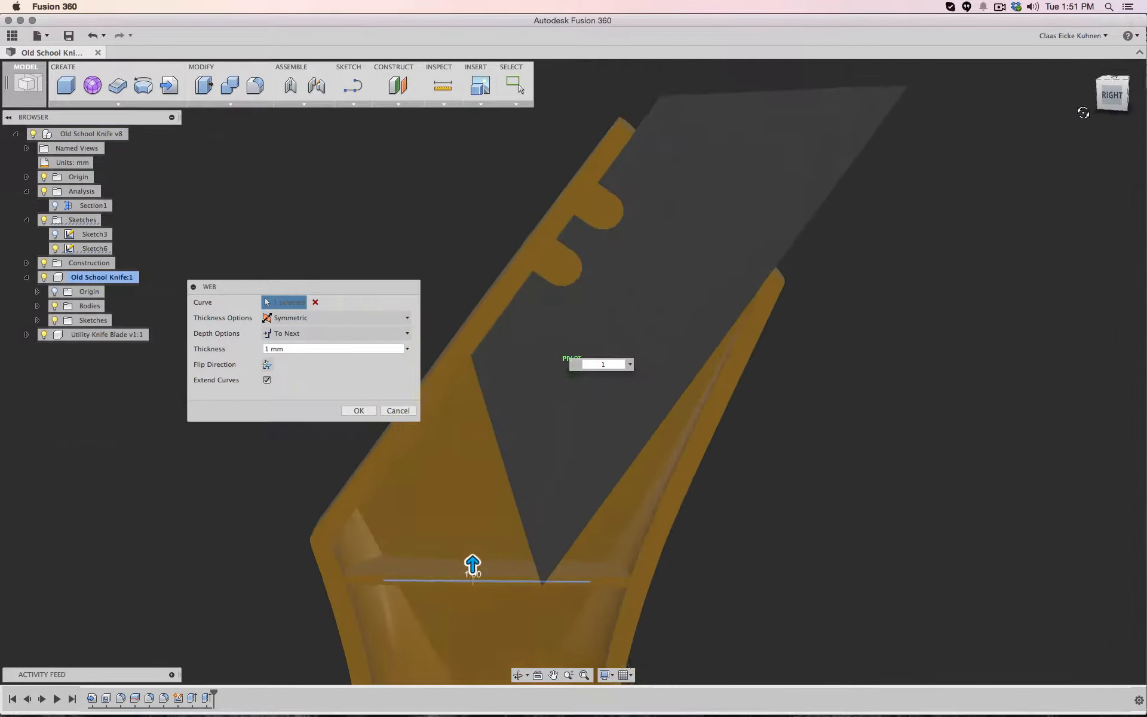
{"action": "mouse_move", "coordinate": [741, 303]}
{"action": "middle_mouse_down"}
{"action": "mouse_move", "coordinate": [857, 227]}
{"action": "mouse_move", "coordinate": [1064, 131]}
{"action": "middle_mouse_up"}
{"action": "middle_click_drag", "start_coordinate": [678, 416], "coordinate": [982, 244]}
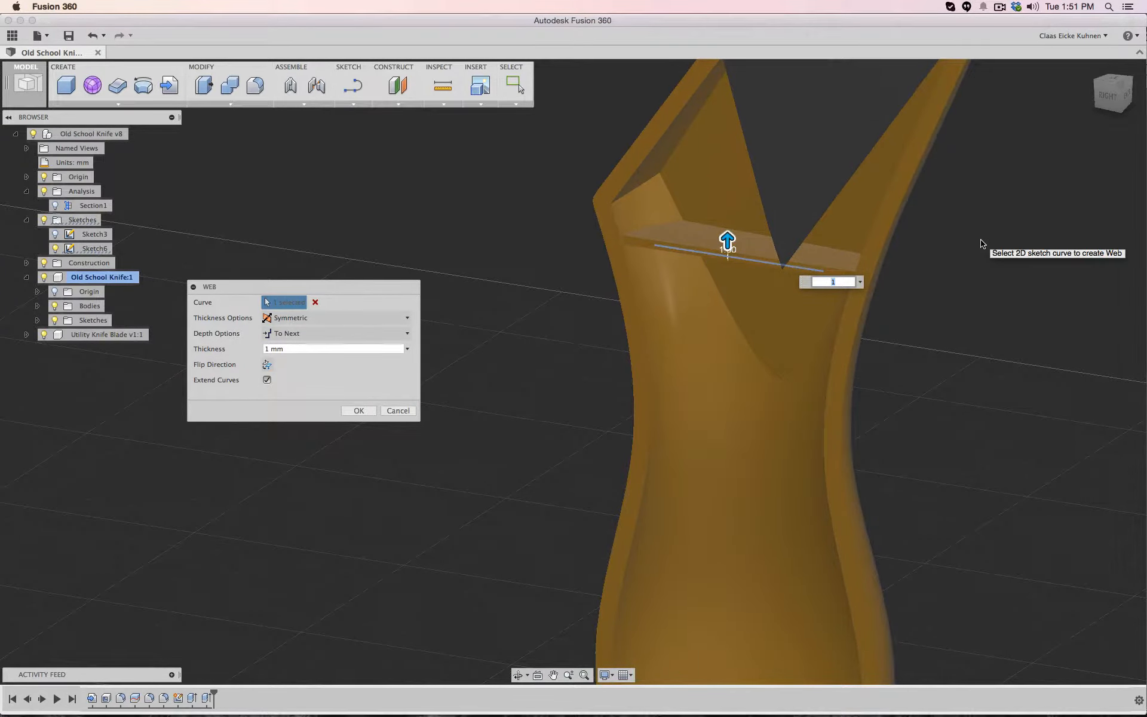
{"action": "scroll", "coordinate": [998, 225], "scroll_direction": "down", "scroll_amount": 5}
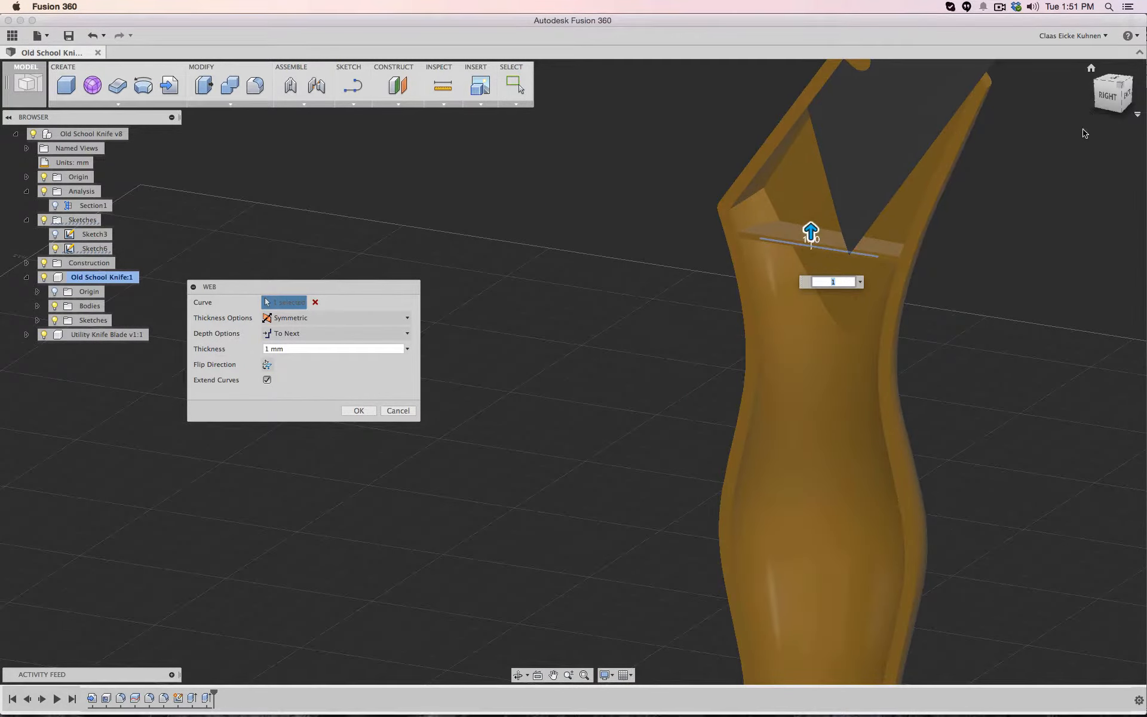
{"action": "left_click_drag", "start_coordinate": [1105, 102], "coordinate": [1061, 109]}
{"action": "middle_click_drag", "start_coordinate": [745, 240], "coordinate": [888, 181]}
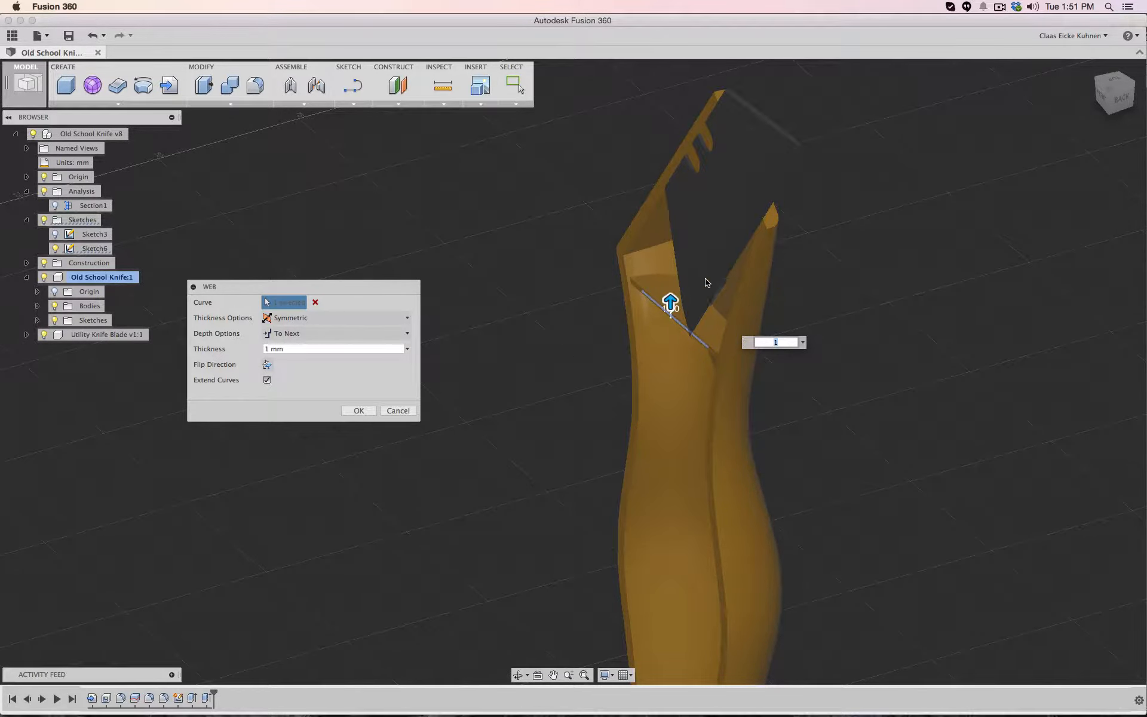
{"action": "left_click_drag", "start_coordinate": [1101, 100], "coordinate": [1128, 96]}
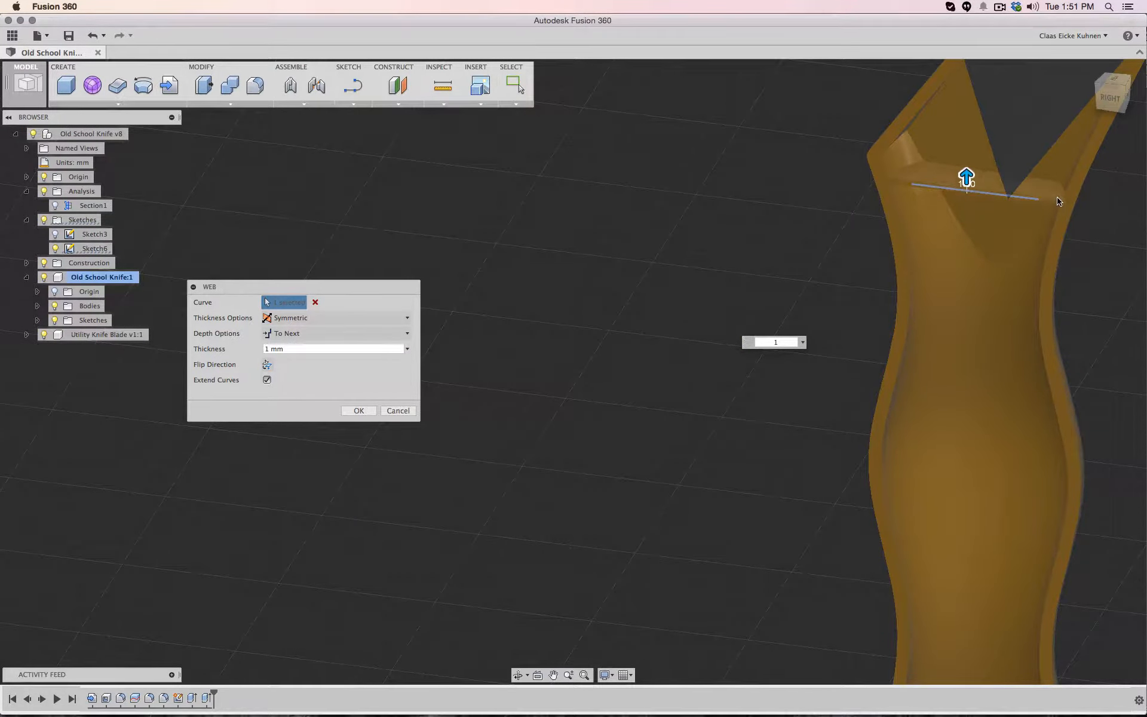
{"action": "left_click", "coordinate": [358, 411]}
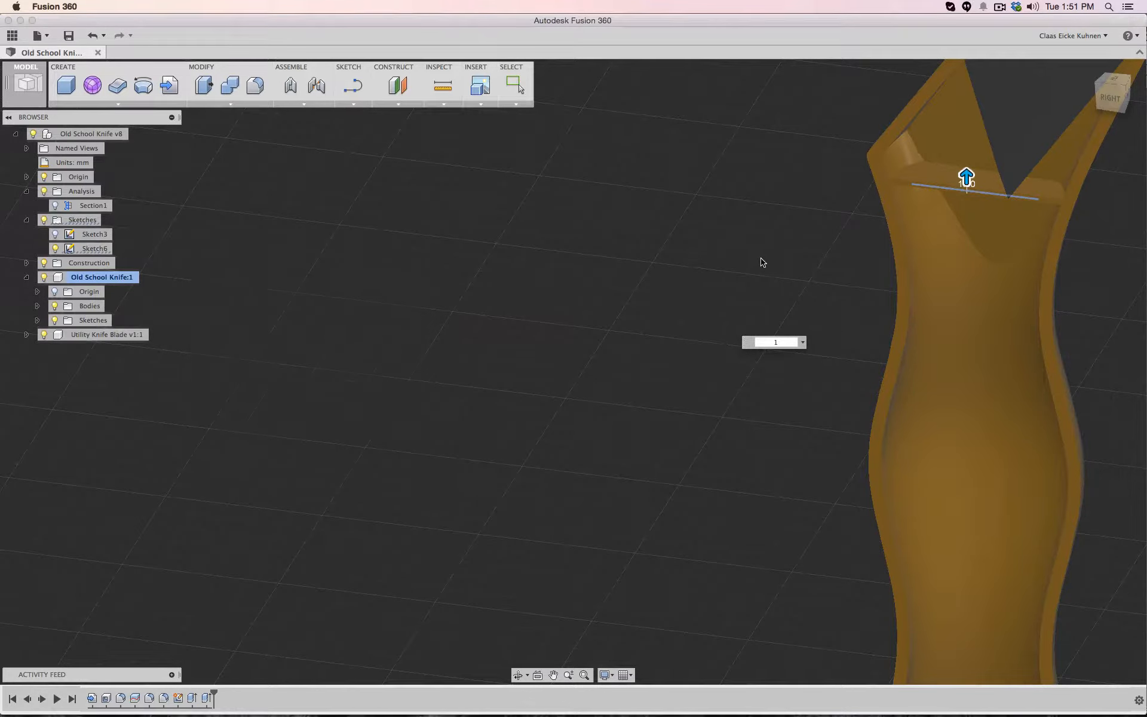
{"action": "left_click", "coordinate": [1110, 96]}
{"action": "key", "text": "Escape"}
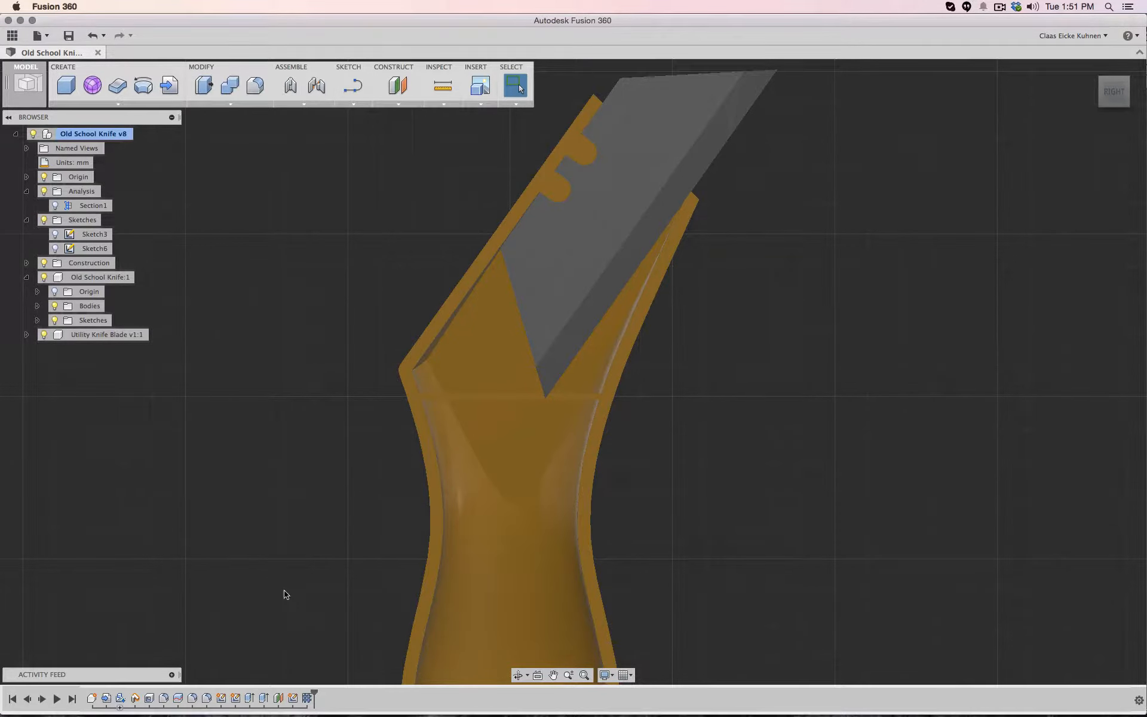
Reopen the web's sketch and draw a second horizontal line inside the handle, above and parallel to the existing one
{"action": "right_click", "coordinate": [291, 698]}
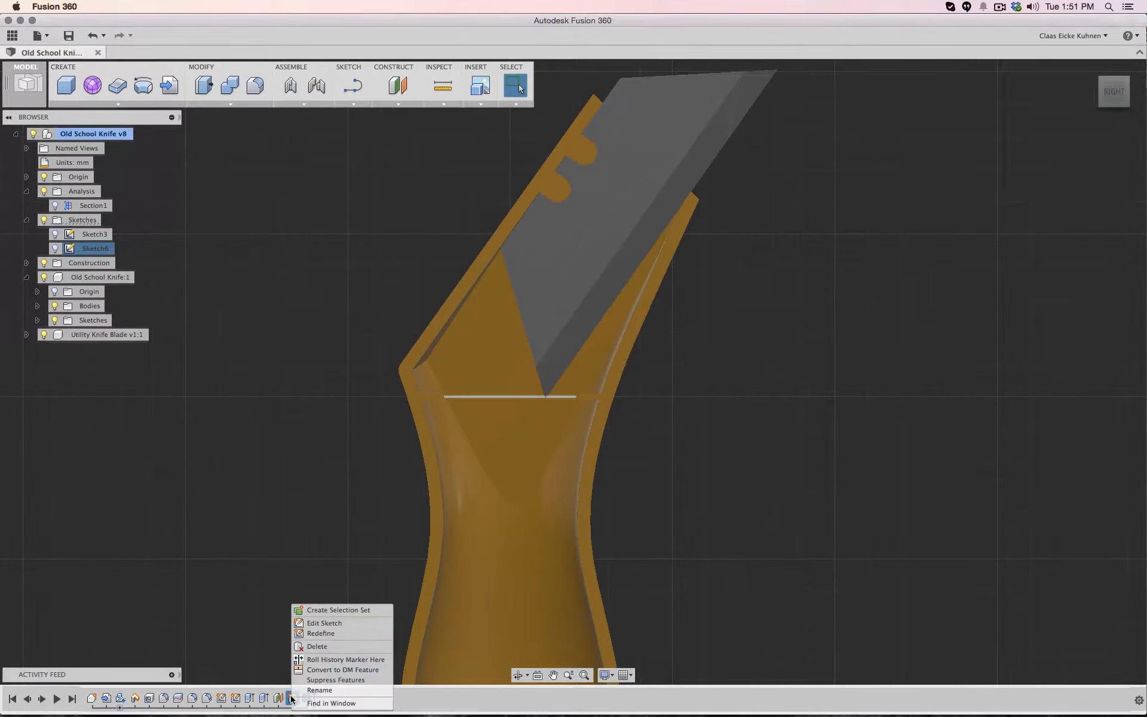
{"action": "left_click", "coordinate": [330, 623]}
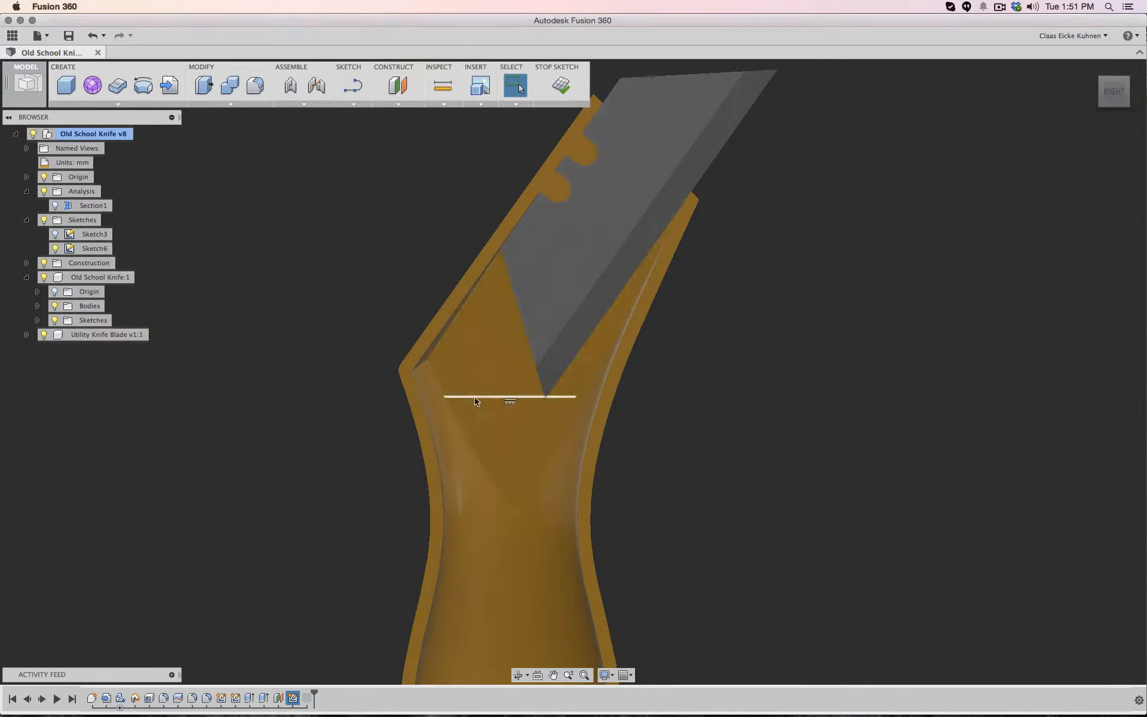
{"action": "left_click", "coordinate": [354, 89]}
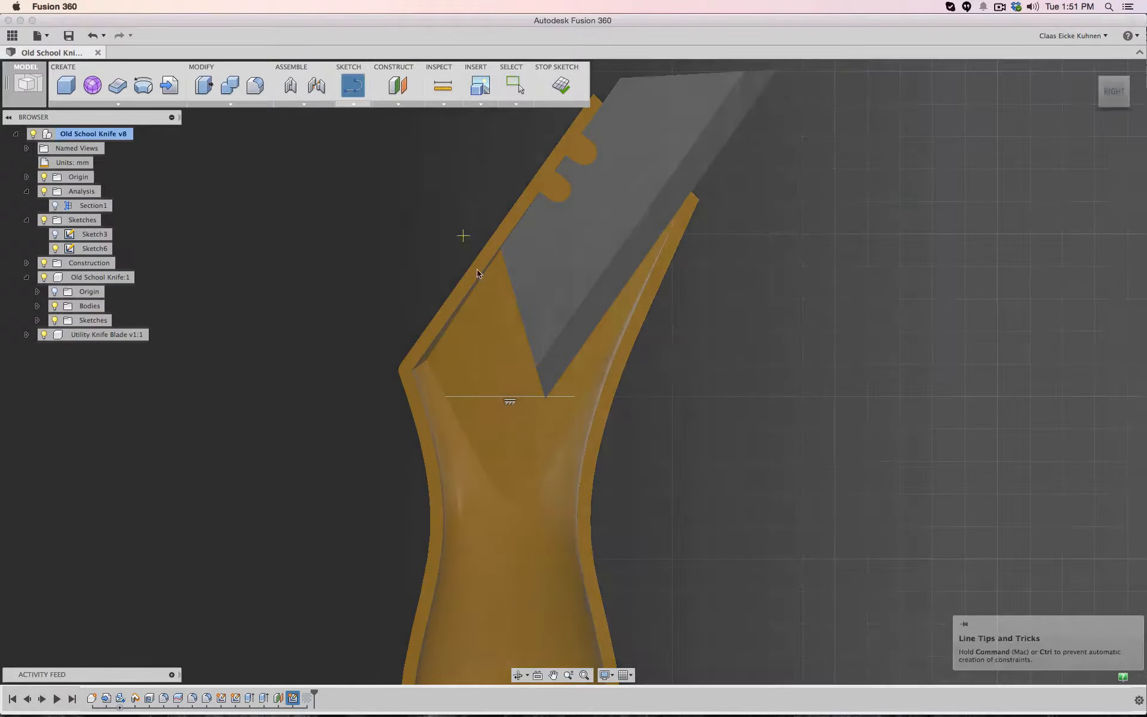
{"action": "left_click", "coordinate": [478, 333]}
{"action": "left_click", "coordinate": [574, 331]}
{"action": "key", "text": "Escape"}
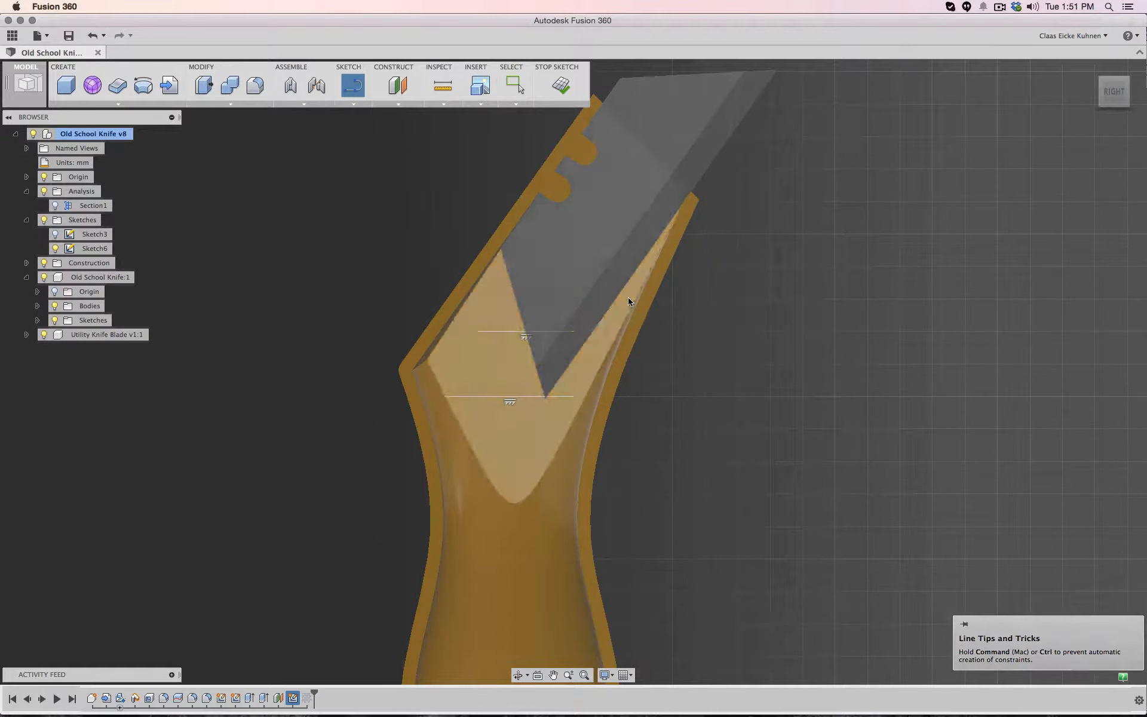
Draw two more evenly spaced horizontal lines higher up across the blade, the uppermost about 10 mm long, and finish the sketch
{"action": "left_click", "coordinate": [354, 88]}
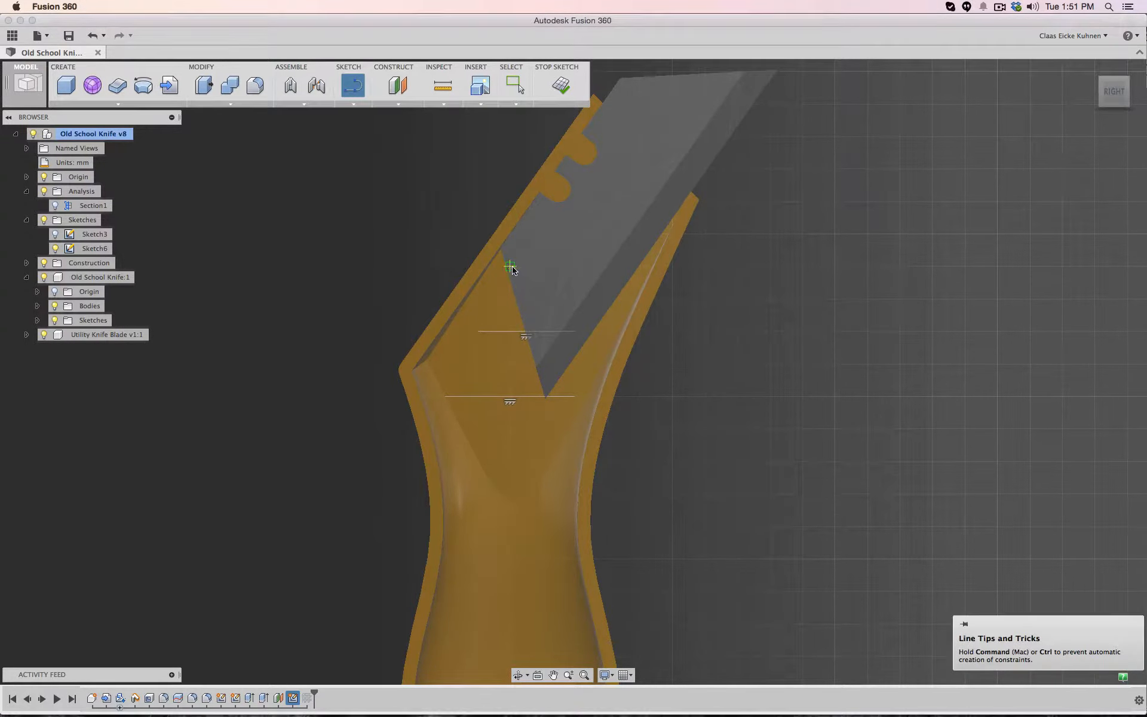
{"action": "left_click", "coordinate": [513, 268]}
{"action": "left_click", "coordinate": [606, 267]}
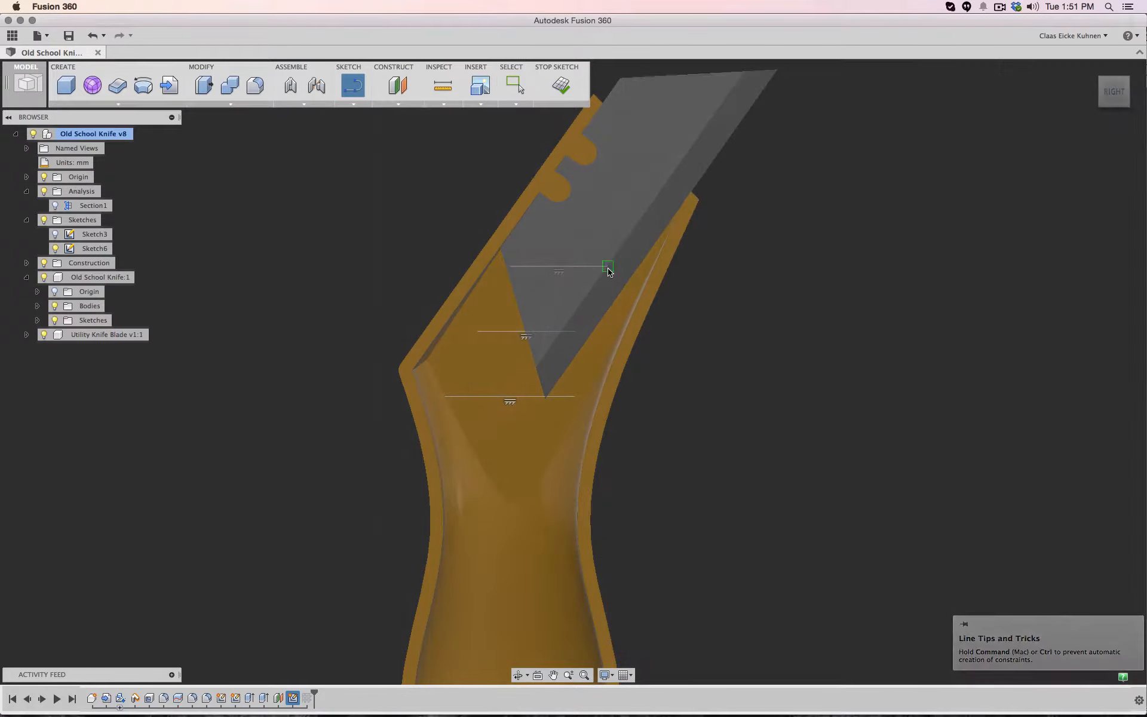
{"action": "key", "text": "Escape"}
{"action": "left_click", "coordinate": [353, 86]}
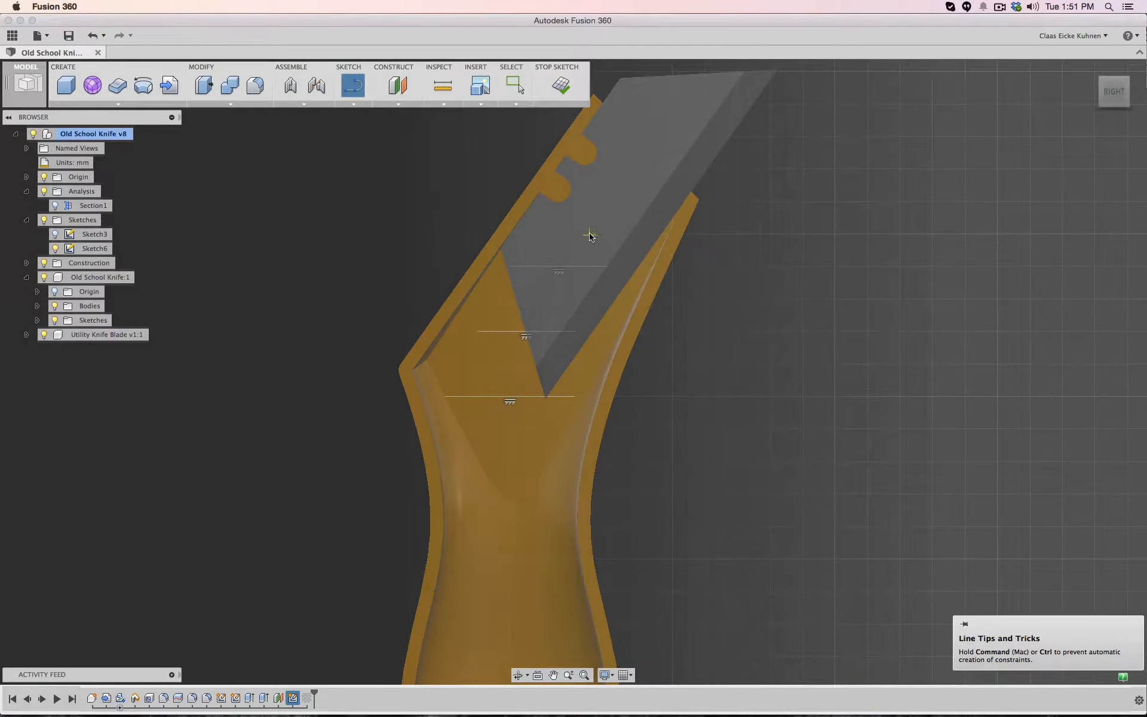
{"action": "left_click", "coordinate": [639, 201]}
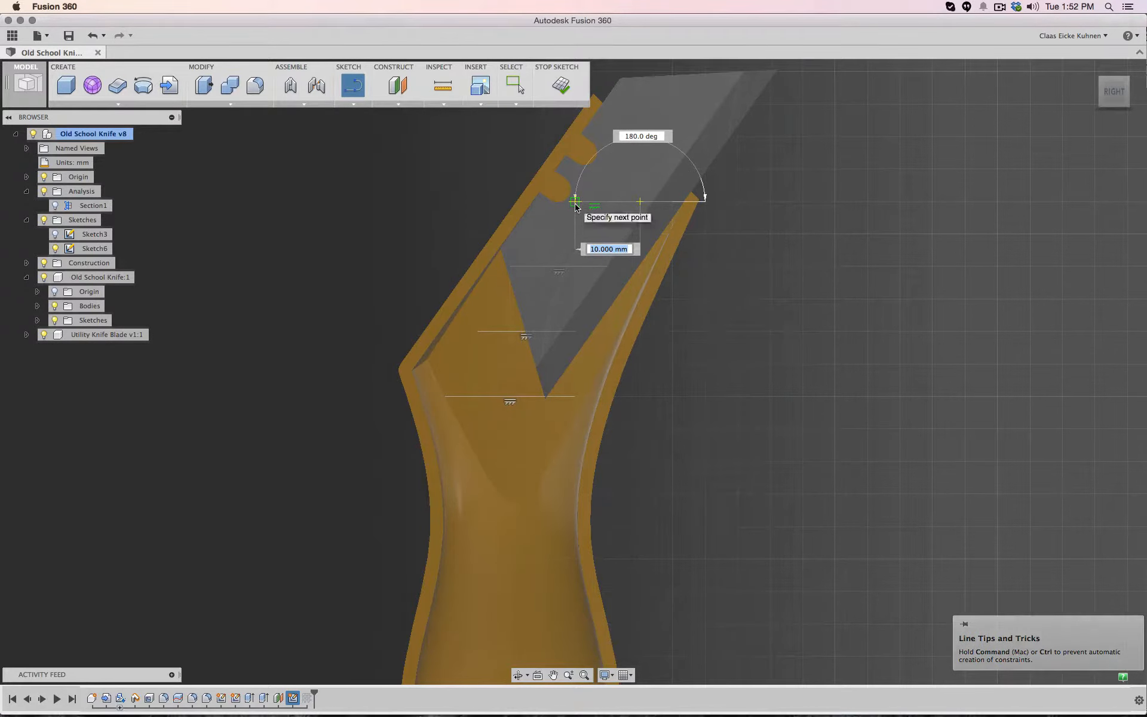
{"action": "left_click", "coordinate": [576, 201]}
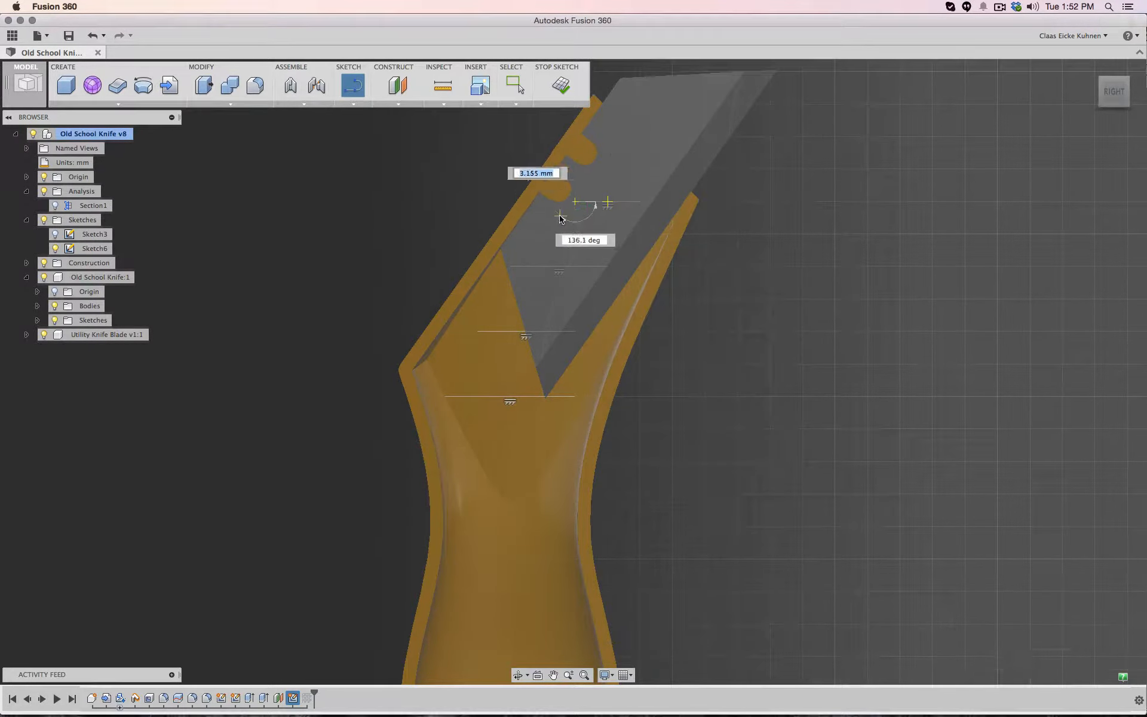
{"action": "key", "text": "Escape"}
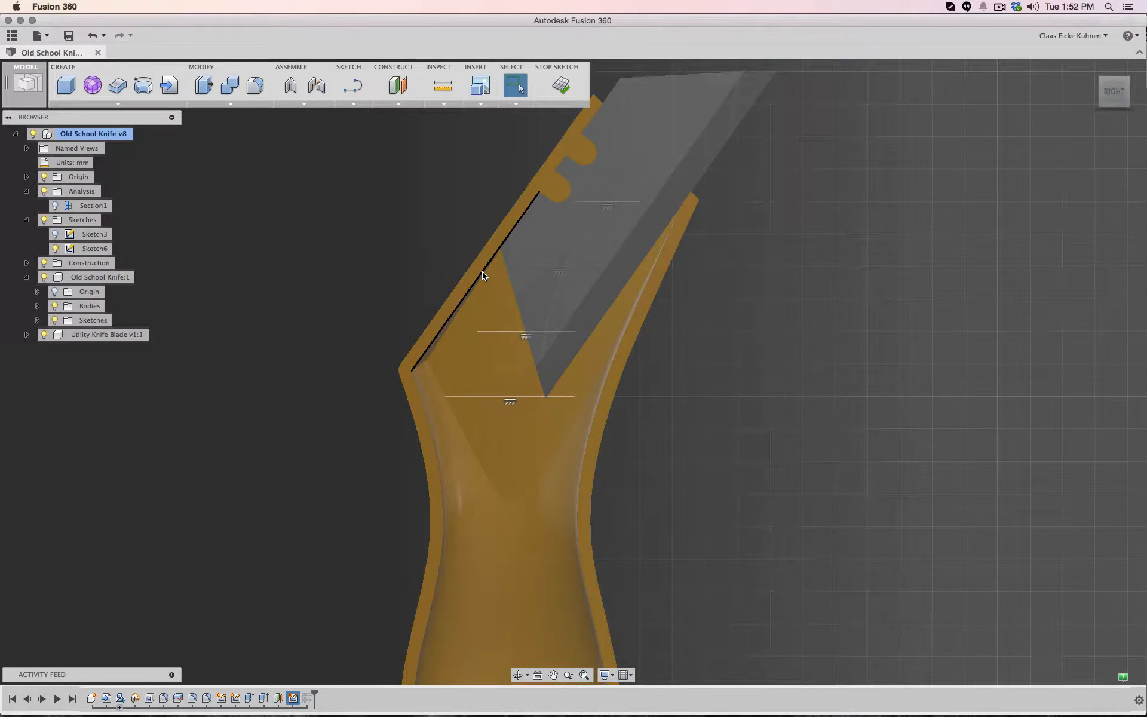
{"action": "left_click", "coordinate": [558, 89]}
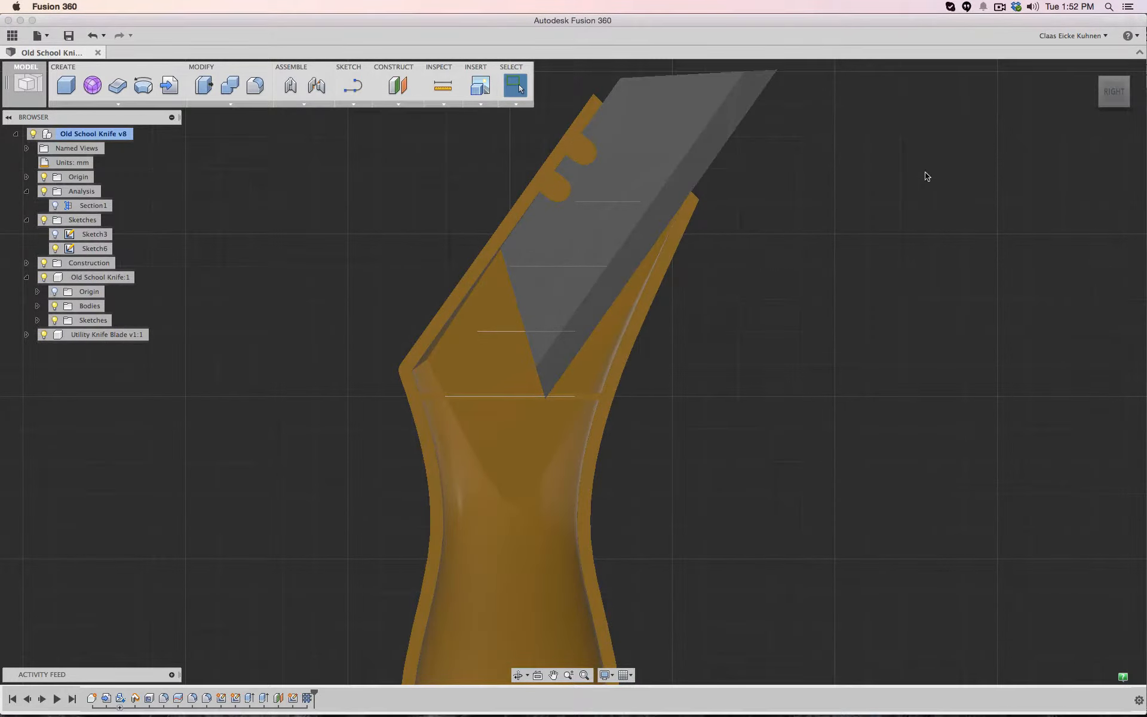
Edit the web feature to include the three added horizontal lines as curves alongside the original one
{"action": "left_click_drag", "start_coordinate": [1114, 95], "coordinate": [1084, 97]}
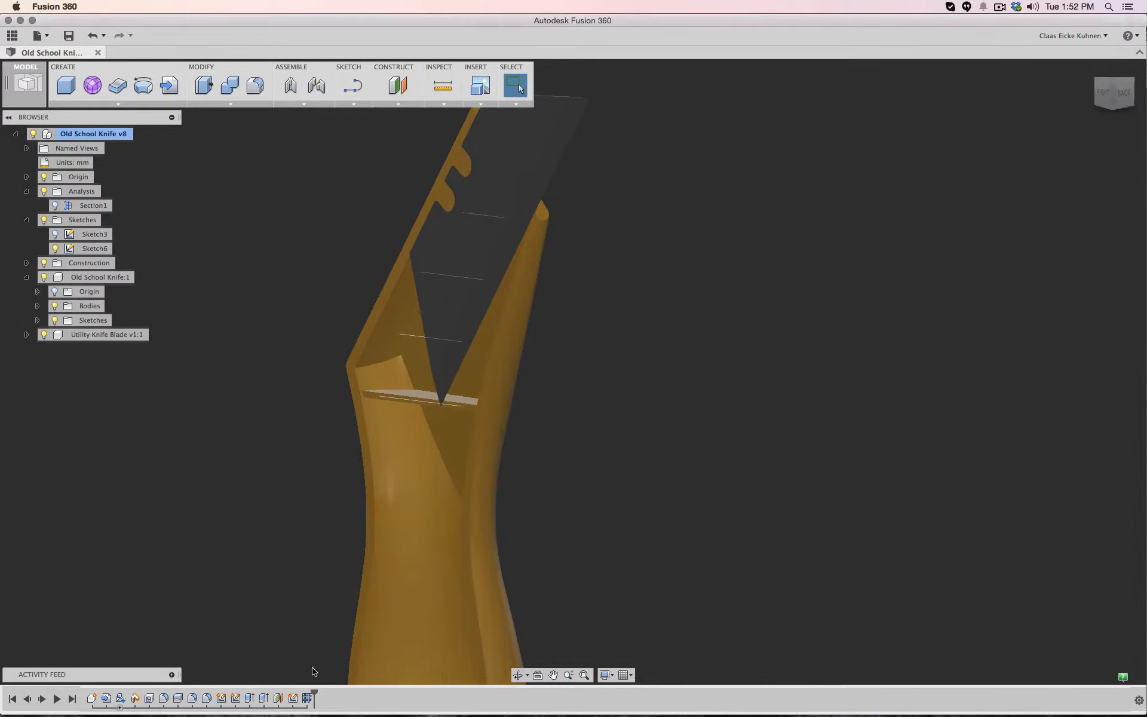
{"action": "right_click", "coordinate": [308, 698]}
{"action": "left_click", "coordinate": [336, 635]}
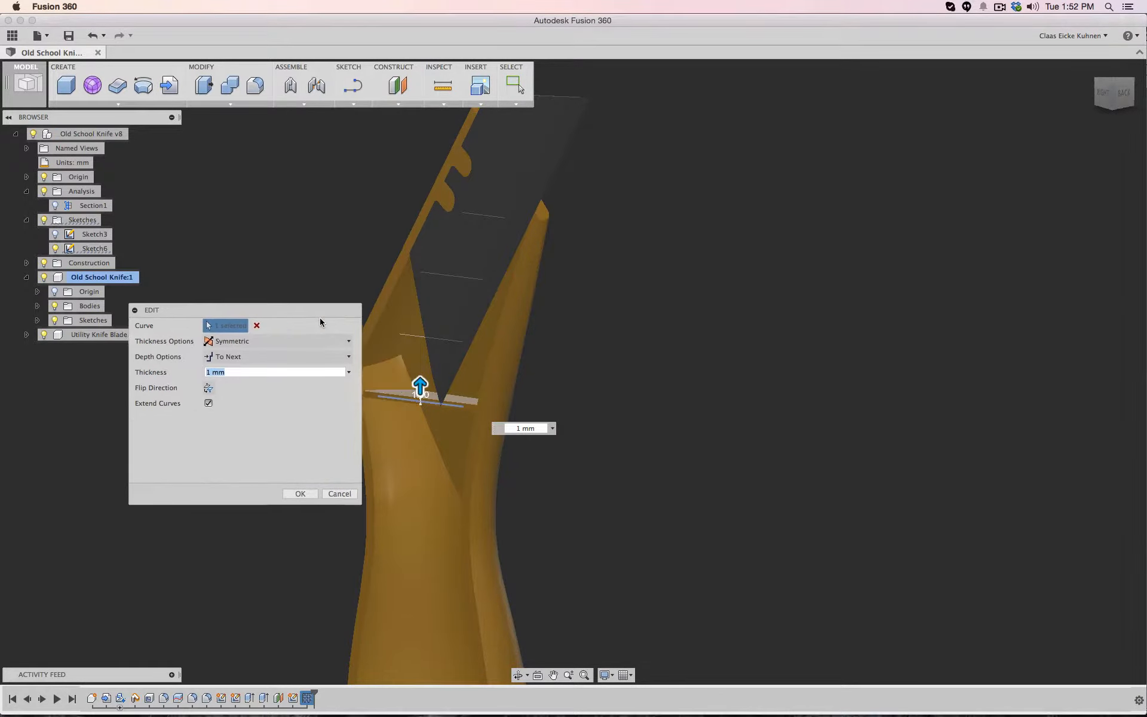
{"action": "left_click", "coordinate": [415, 337]}
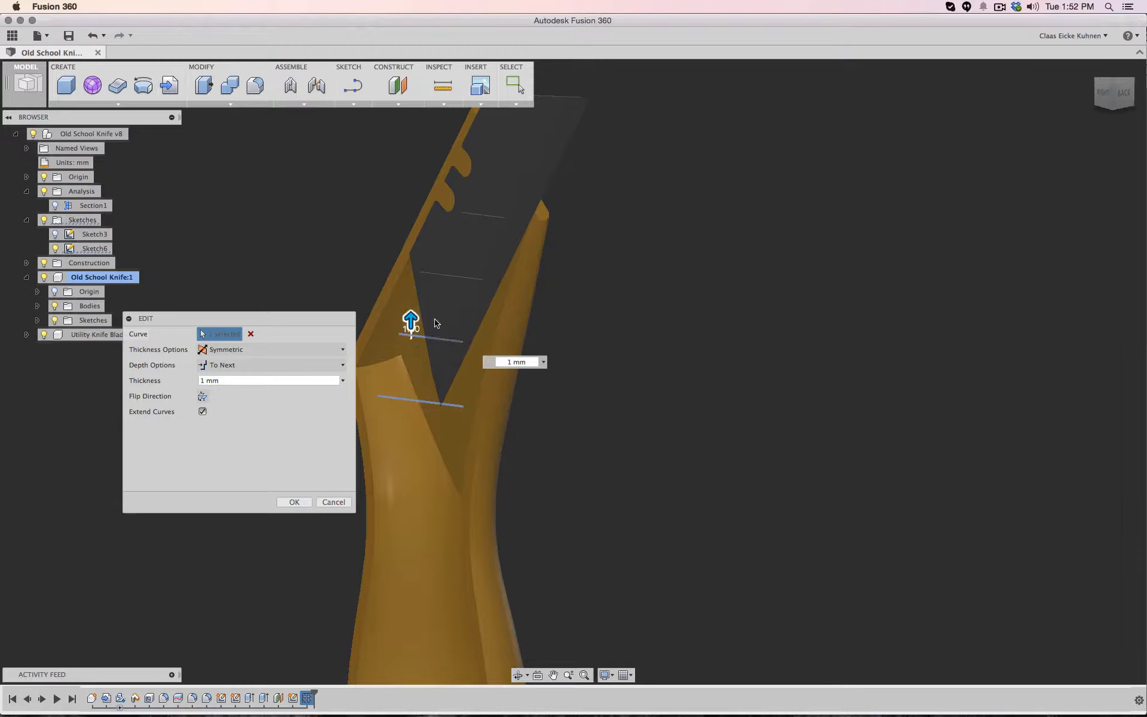
{"action": "left_click", "coordinate": [452, 280]}
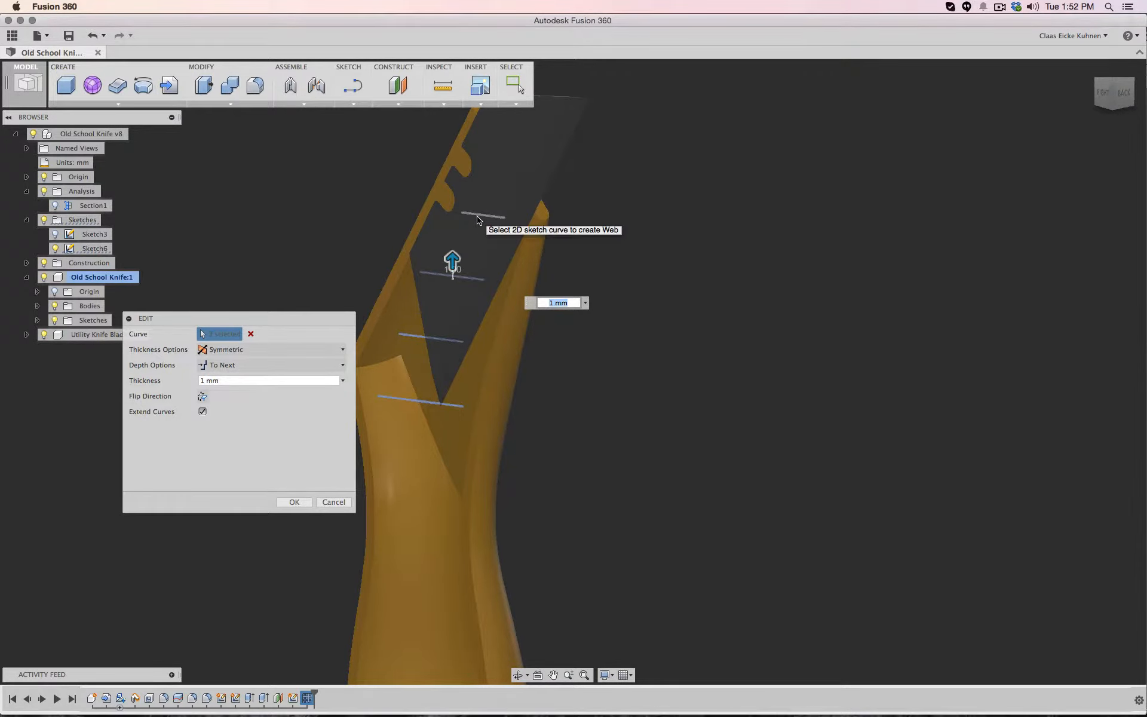
{"action": "left_click", "coordinate": [477, 217]}
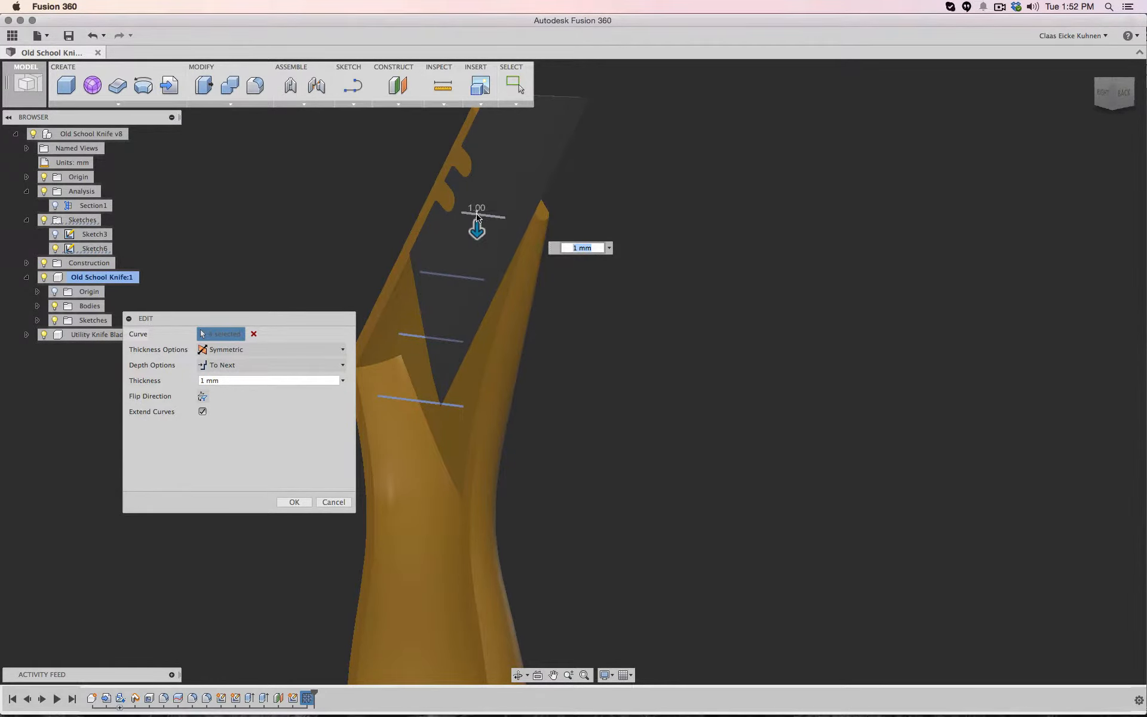
{"action": "left_click", "coordinate": [299, 502]}
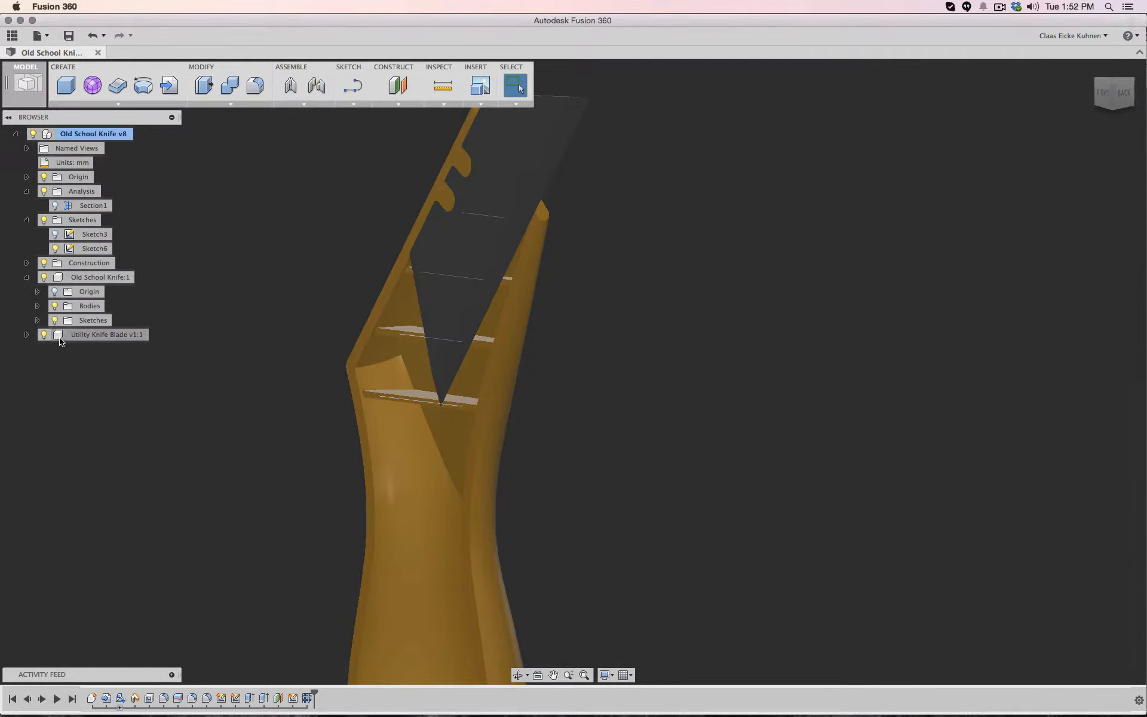
Hide the utility knife blade component and inspect the web walls from an angle and squarely from the right side
{"action": "left_click", "coordinate": [48, 336]}
{"action": "mouse_move", "coordinate": [1112, 94]}
{"action": "left_mouse_down"}
{"action": "mouse_move", "coordinate": [1135, 88]}
{"action": "mouse_move", "coordinate": [1120, 45]}
{"action": "mouse_move", "coordinate": [1124, 88]}
{"action": "mouse_move", "coordinate": [1100, 104]}
{"action": "mouse_move", "coordinate": [1084, 97]}
{"action": "mouse_move", "coordinate": [1124, 84]}
{"action": "mouse_move", "coordinate": [1084, 90]}
{"action": "mouse_move", "coordinate": [1081, 103]}
{"action": "mouse_move", "coordinate": [1116, 83]}
{"action": "mouse_move", "coordinate": [1116, 95]}
{"action": "left_mouse_up"}
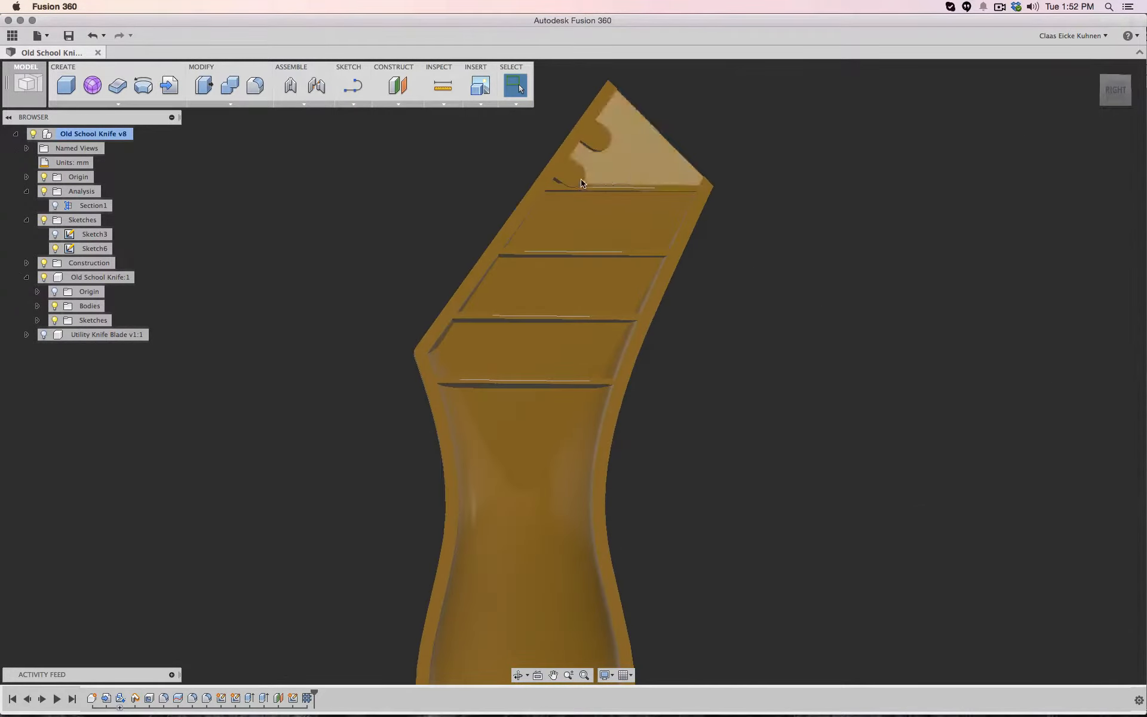
{"action": "left_click", "coordinate": [1111, 94]}
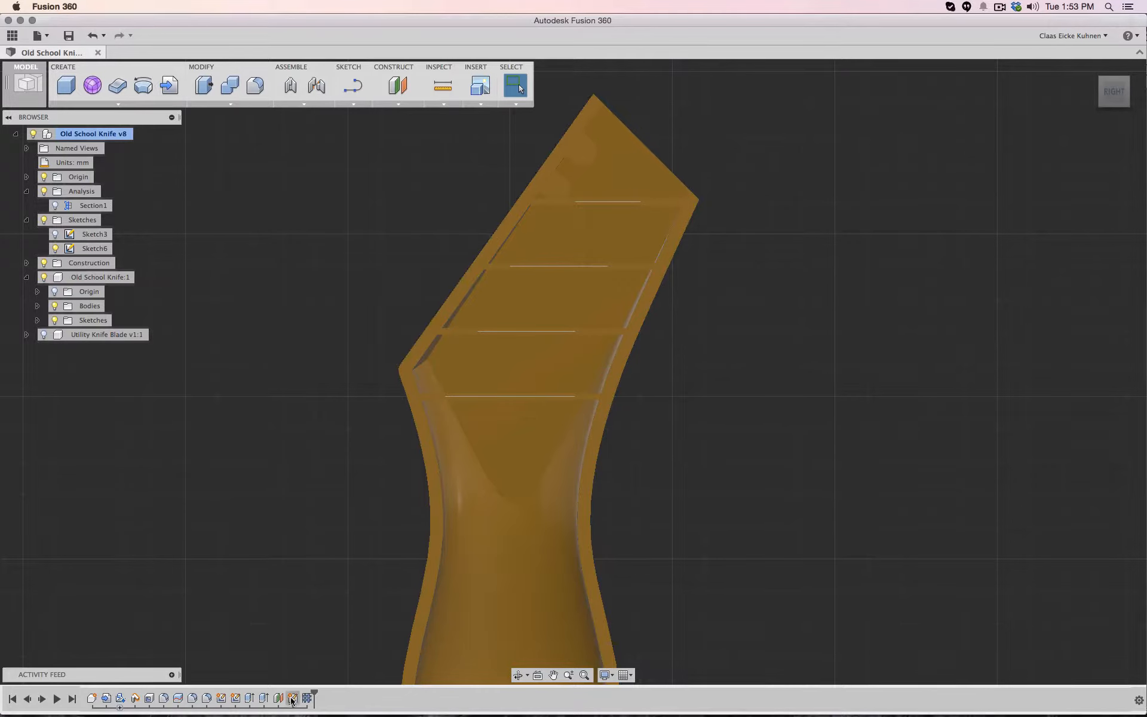
{"action": "right_click", "coordinate": [306, 698]}
{"action": "left_click", "coordinate": [330, 633]}
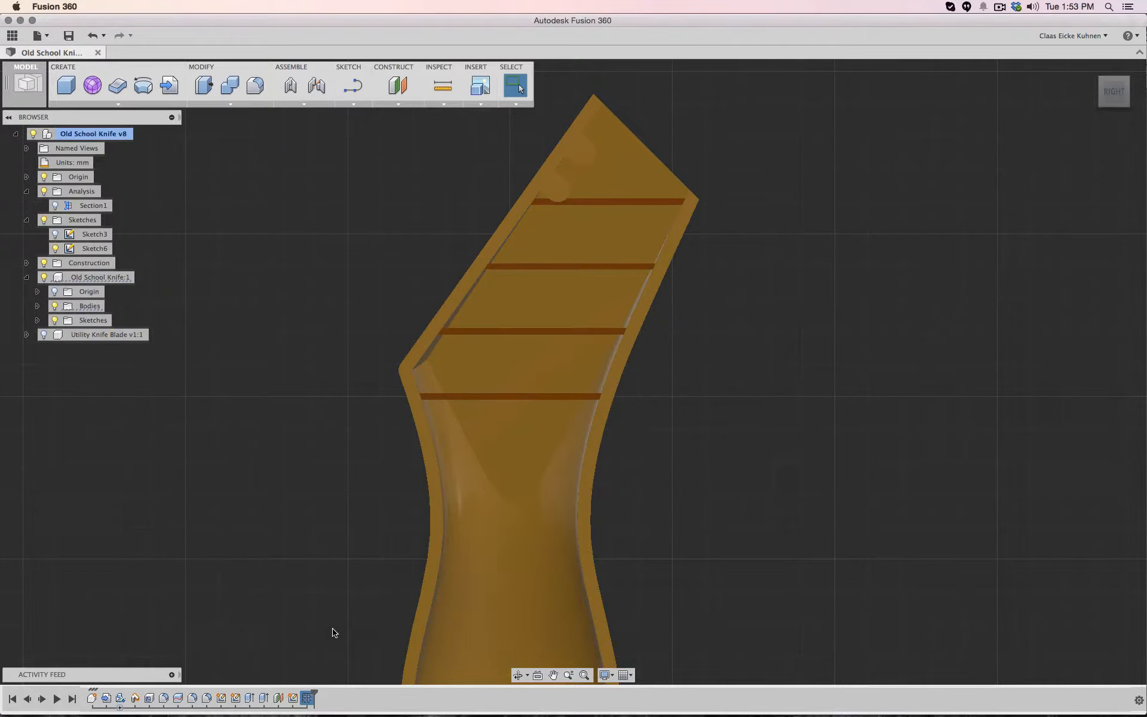
{"action": "left_click", "coordinate": [335, 448]}
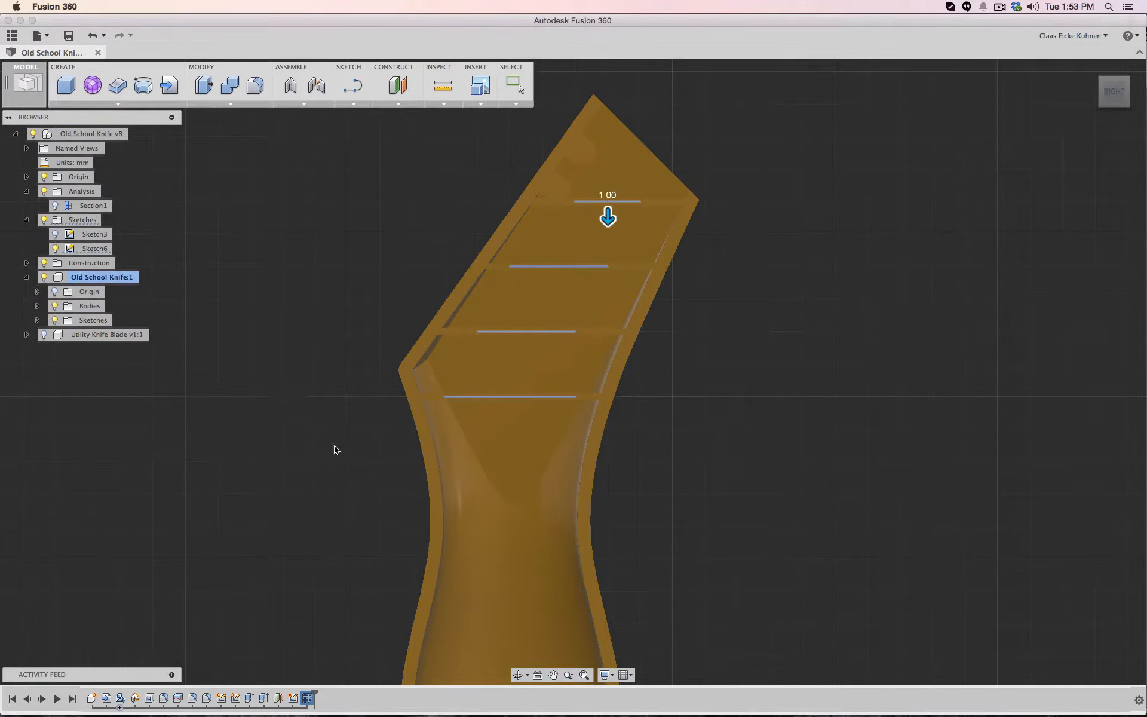
Reopen the web's line sketch for editing and disable adaptive snap for the grid
{"action": "right_click", "coordinate": [293, 698]}
{"action": "left_click", "coordinate": [325, 623]}
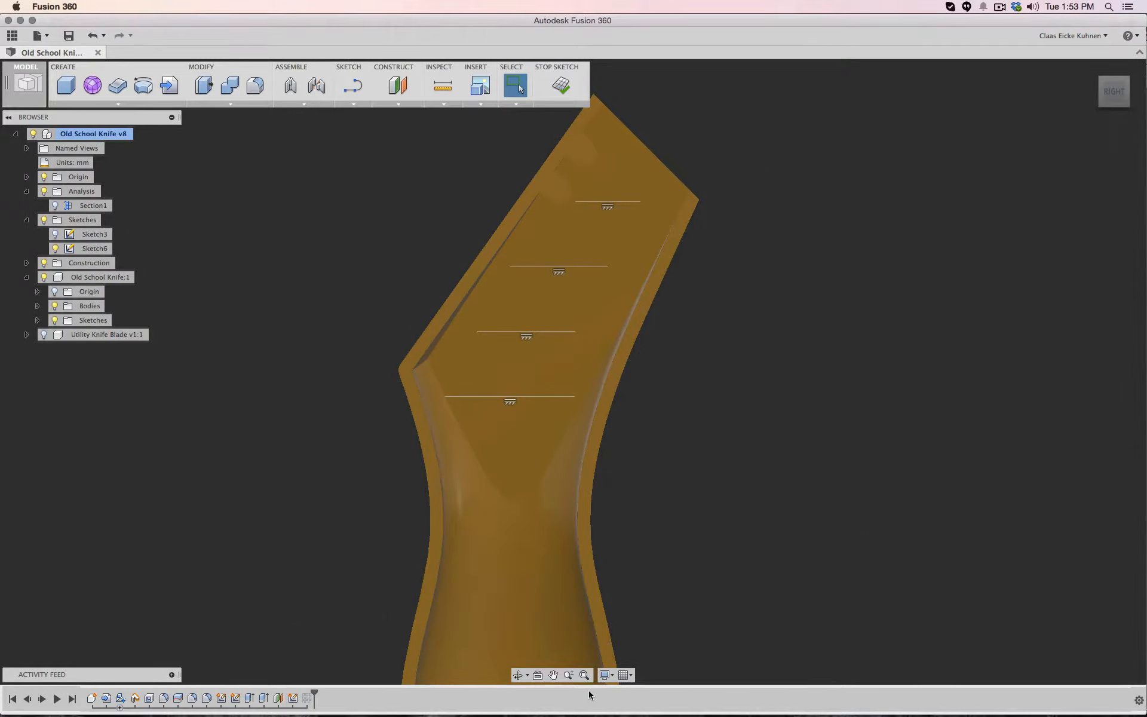
{"action": "left_click", "coordinate": [632, 676]}
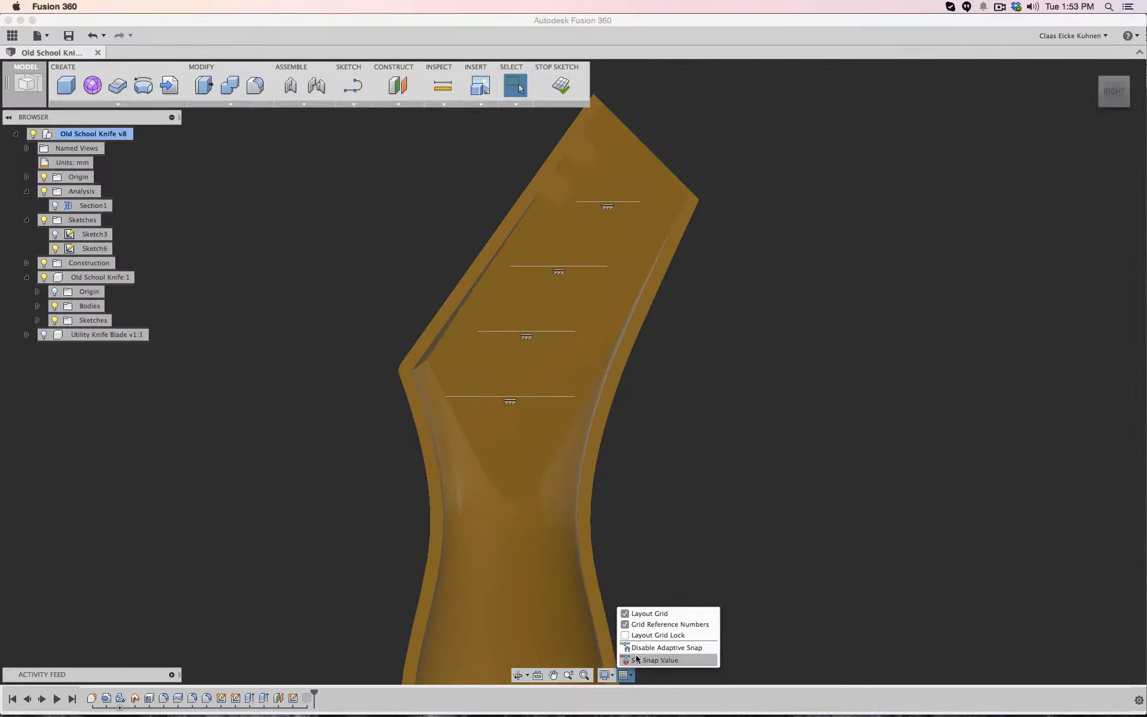
{"action": "left_click", "coordinate": [637, 647]}
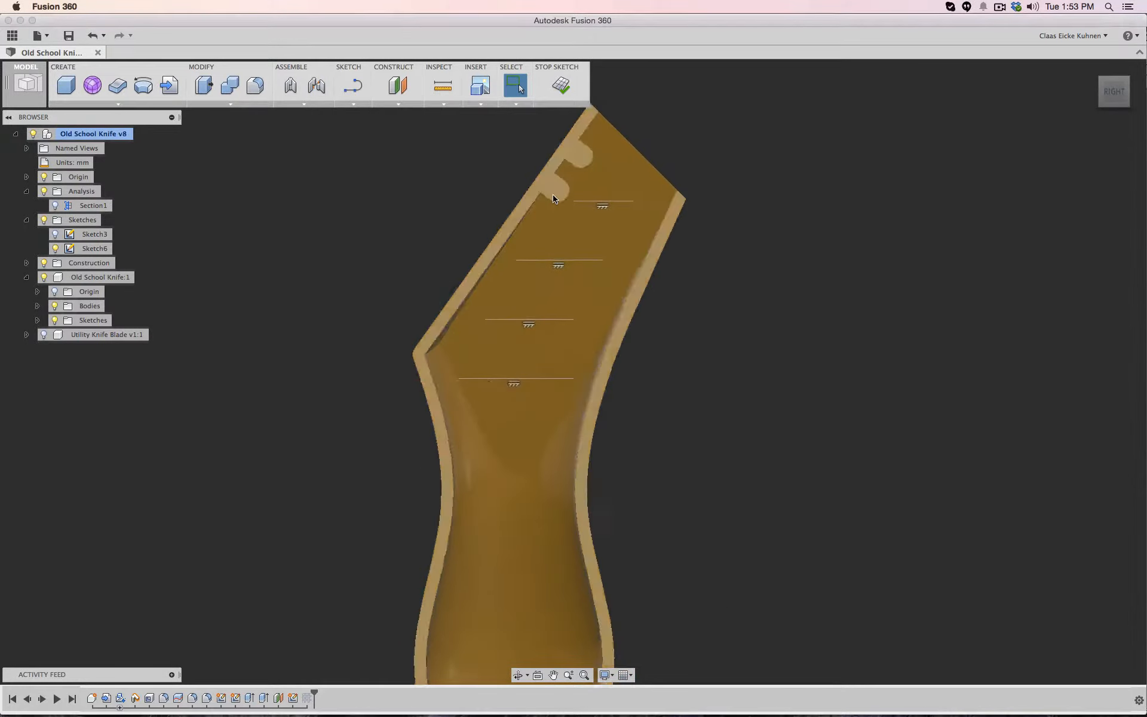
Reposition both endpoints of the uppermost horizontal sketch line so it slopes diagonally down from the lower notch toward the opposite wall
{"action": "scroll", "coordinate": [568, 214], "scroll_direction": "up", "scroll_amount": 5}
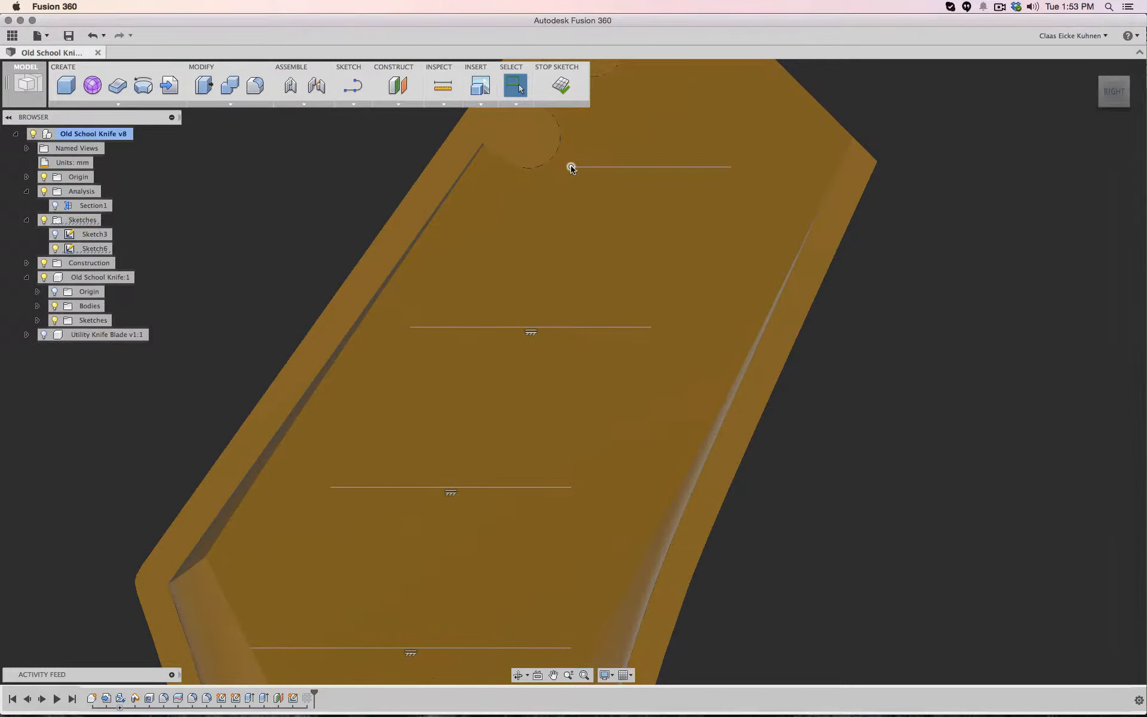
{"action": "left_click_drag", "start_coordinate": [571, 168], "coordinate": [564, 158]}
{"action": "mouse_move", "coordinate": [732, 166]}
{"action": "left_mouse_down"}
{"action": "mouse_move", "coordinate": [715, 252]}
{"action": "mouse_move", "coordinate": [751, 281]}
{"action": "mouse_move", "coordinate": [751, 270]}
{"action": "mouse_move", "coordinate": [739, 277]}
{"action": "left_mouse_up"}
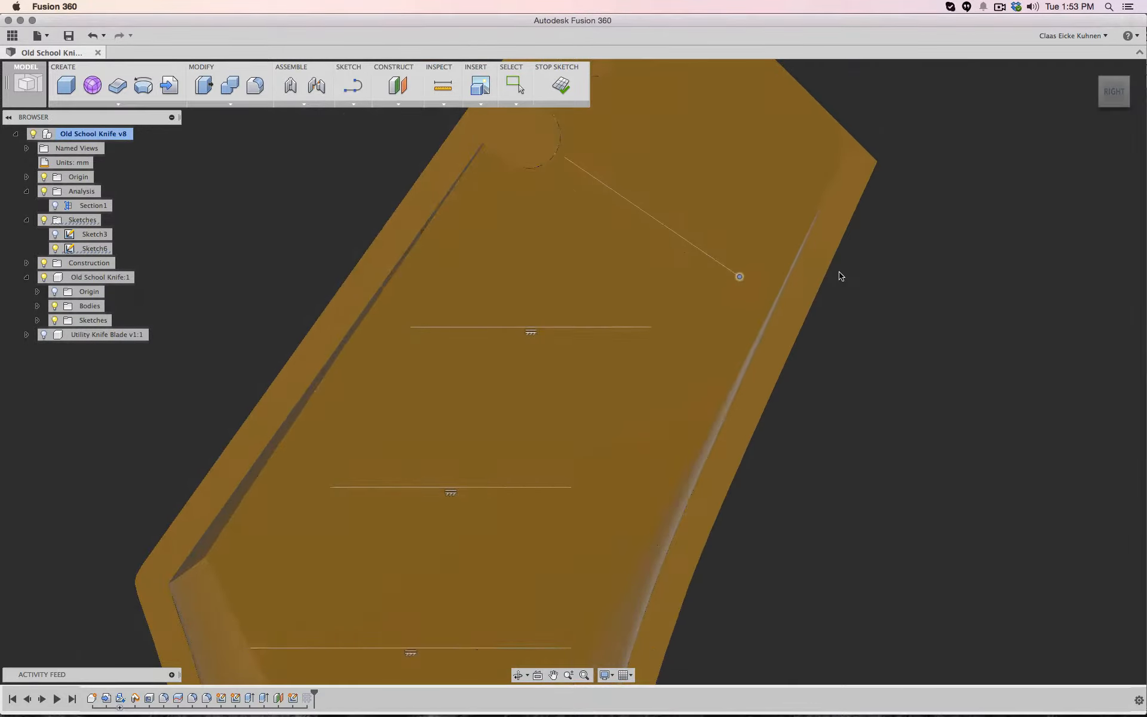
Copy the sloped line and offset the copy 4.136 mm in X and 5.472 mm in Y toward the handle tip
{"action": "scroll", "coordinate": [841, 275], "scroll_direction": "down", "scroll_amount": 5}
{"action": "middle_click_drag", "start_coordinate": [895, 241], "coordinate": [858, 284]}
{"action": "scroll", "coordinate": [852, 285], "scroll_direction": "up", "scroll_amount": 3}
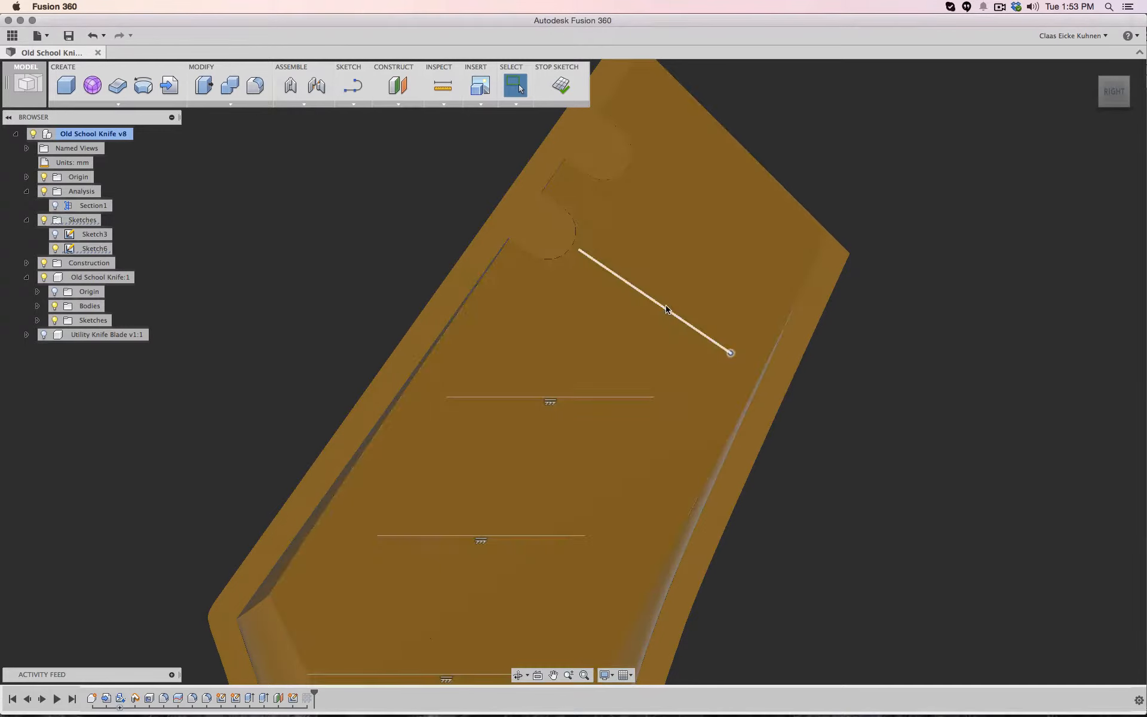
{"action": "left_click", "coordinate": [668, 310]}
{"action": "key", "text": "m"}
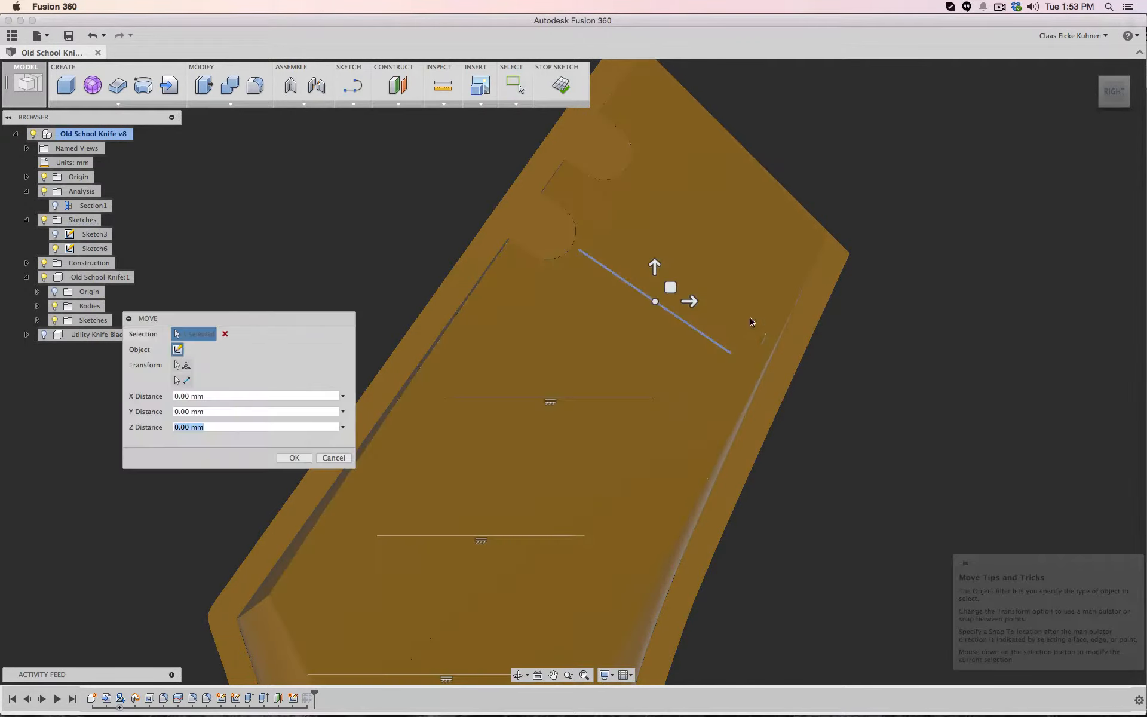
{"action": "left_click_drag", "start_coordinate": [671, 286], "coordinate": [729, 213]}
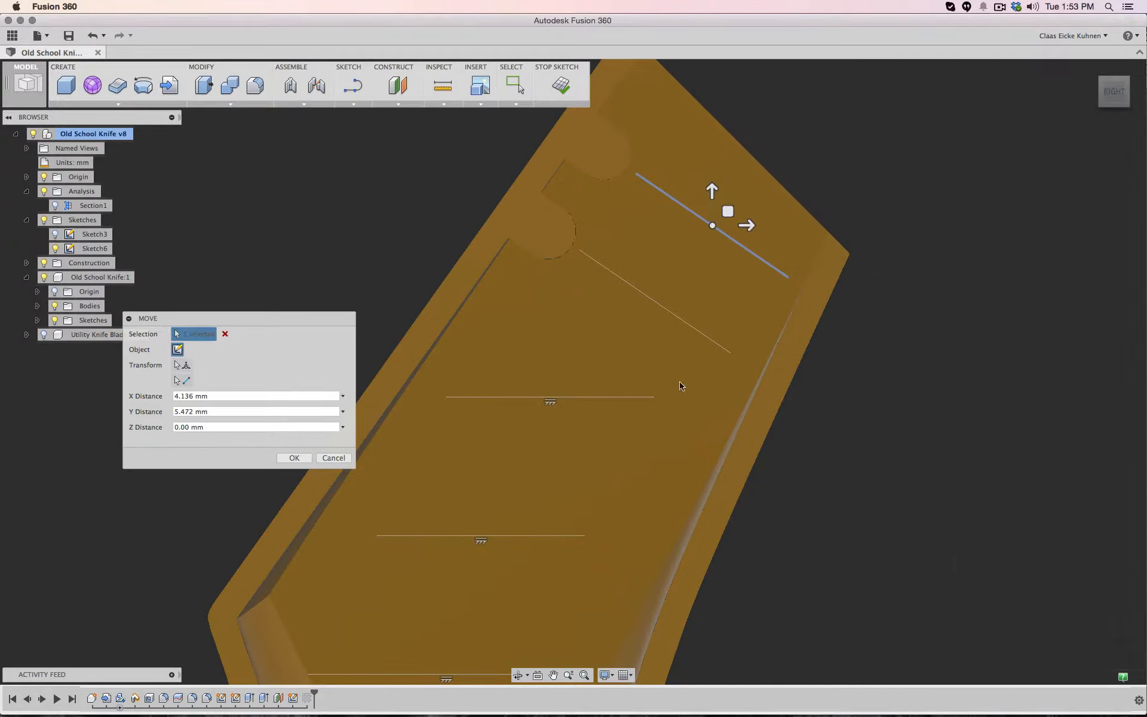
{"action": "scroll", "coordinate": [636, 422], "scroll_direction": "up", "scroll_amount": 3}
{"action": "scroll", "coordinate": [635, 422], "scroll_direction": "down", "scroll_amount": 10}
{"action": "scroll", "coordinate": [730, 454], "scroll_direction": "up", "scroll_amount": 5}
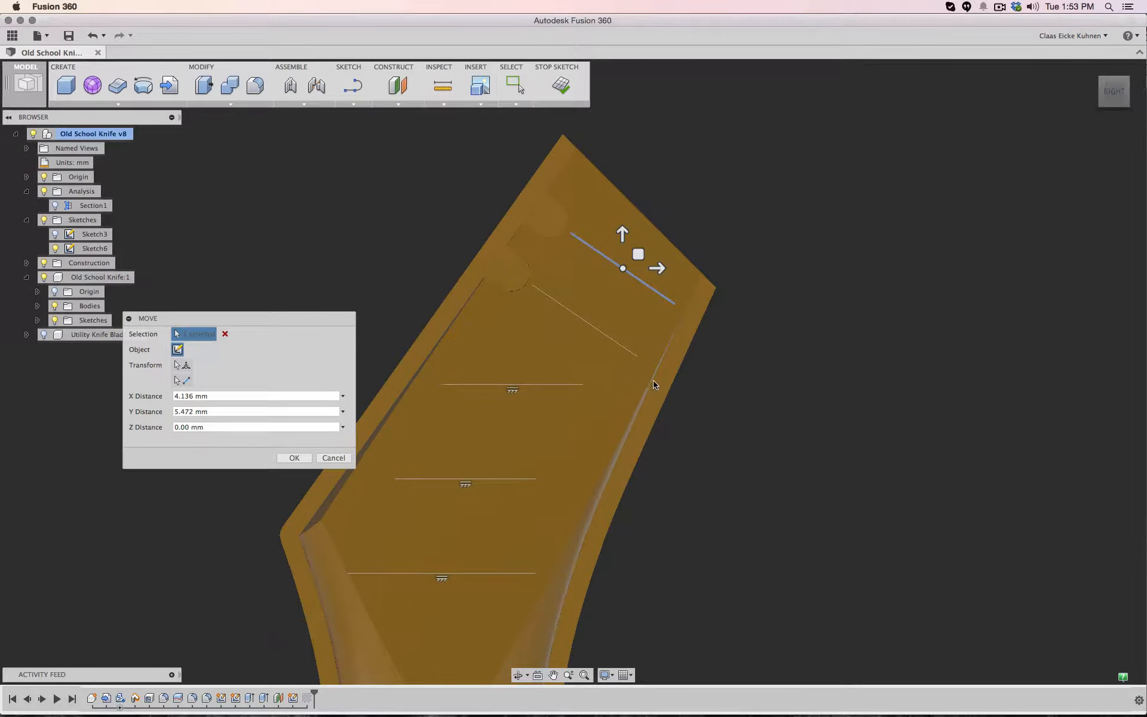
Shorten the highest remaining horizontal line by moving its right endpoint -1.141 mm in X, and finish the sketch
{"action": "left_click", "coordinate": [582, 384]}
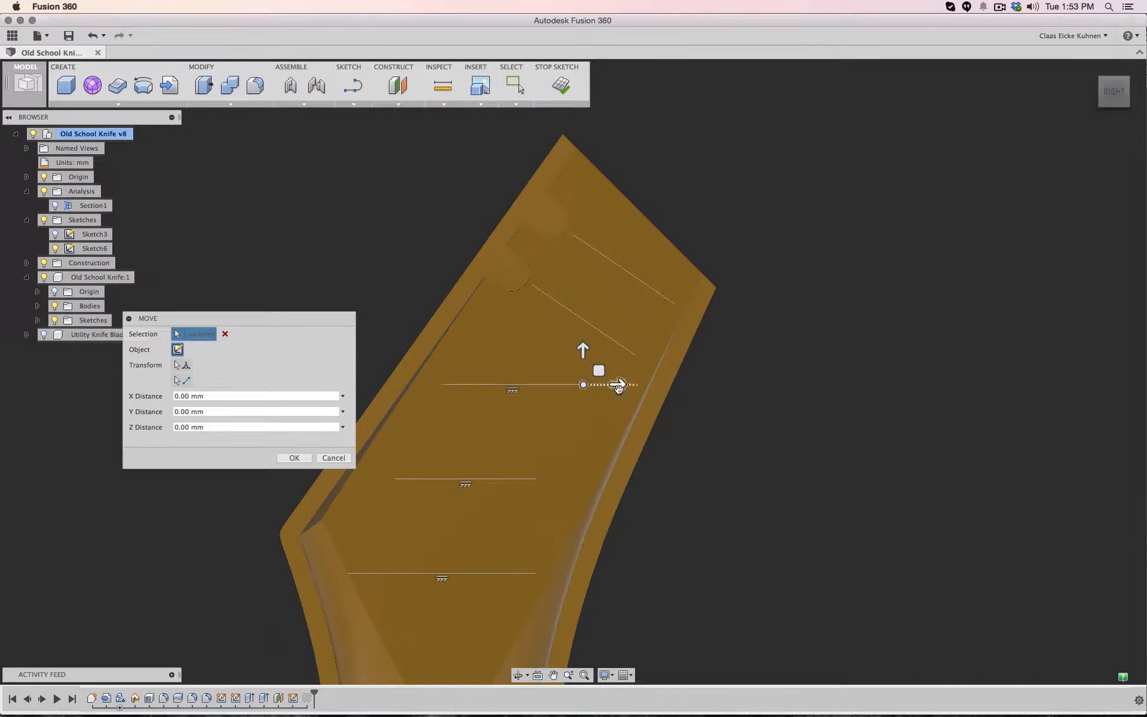
{"action": "left_click_drag", "start_coordinate": [617, 384], "coordinate": [722, 393]}
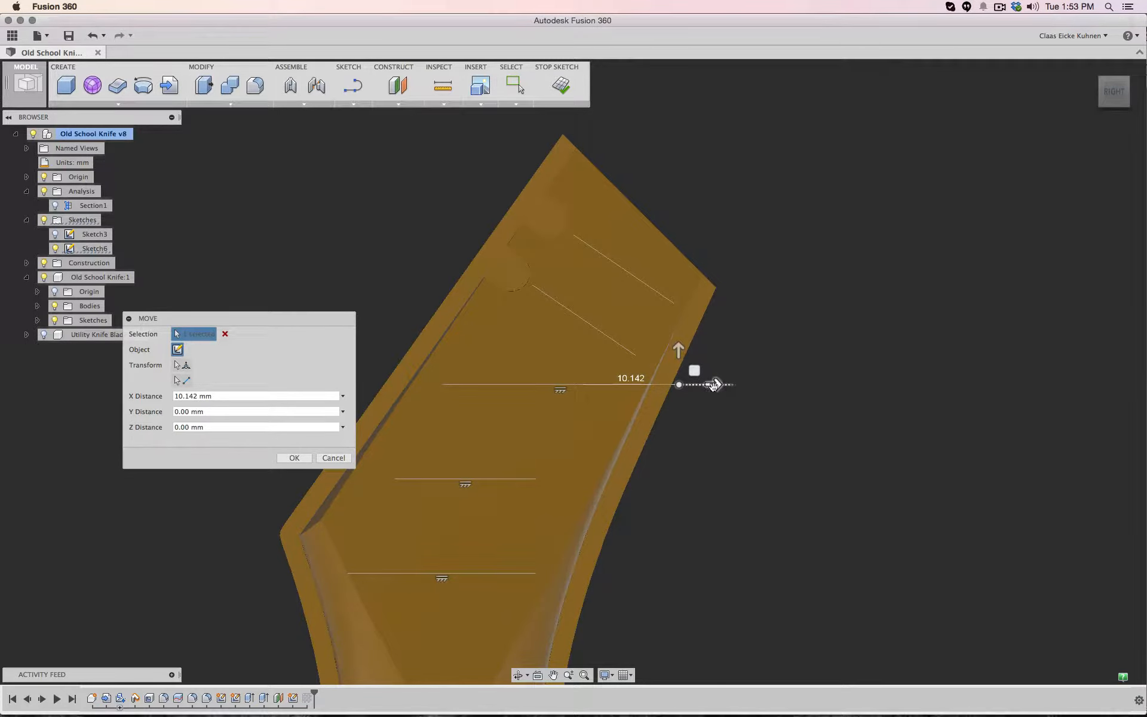
{"action": "left_click_drag", "start_coordinate": [713, 385], "coordinate": [607, 385]}
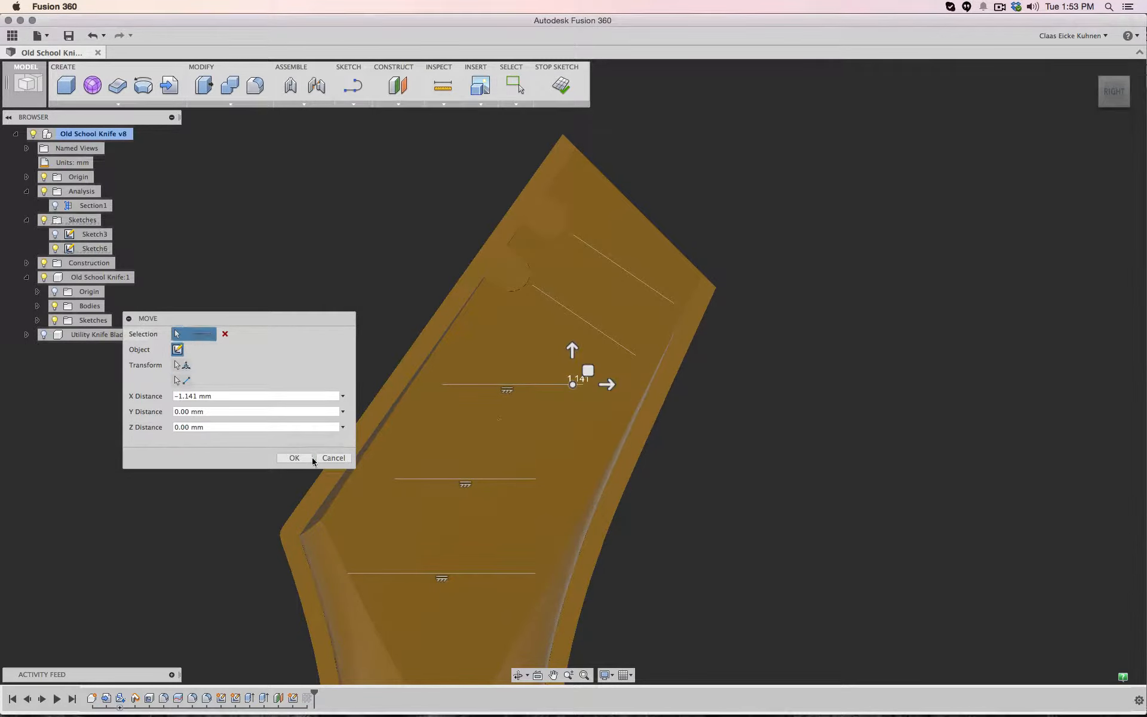
{"action": "left_click", "coordinate": [310, 459]}
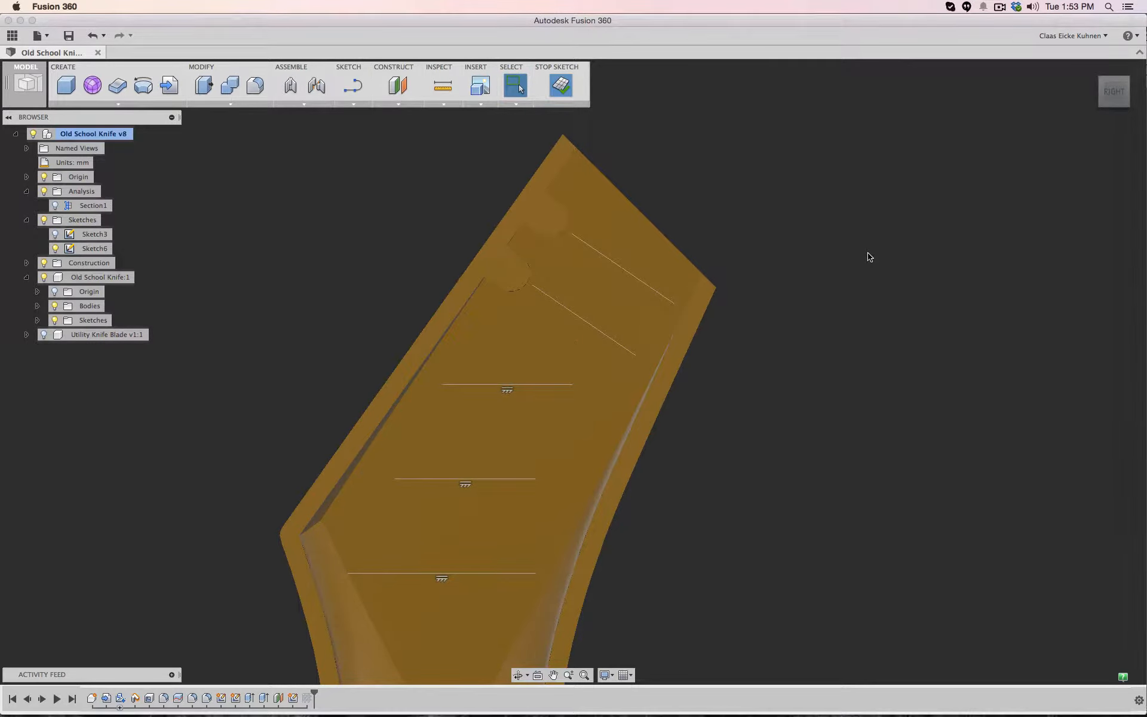
Inspect the updated web walls in the handle's blade end from an angle and squarely from the right side
{"action": "mouse_move", "coordinate": [1113, 92]}
{"action": "left_mouse_down"}
{"action": "mouse_move", "coordinate": [1135, 85]}
{"action": "mouse_move", "coordinate": [1134, 101]}
{"action": "left_mouse_up"}
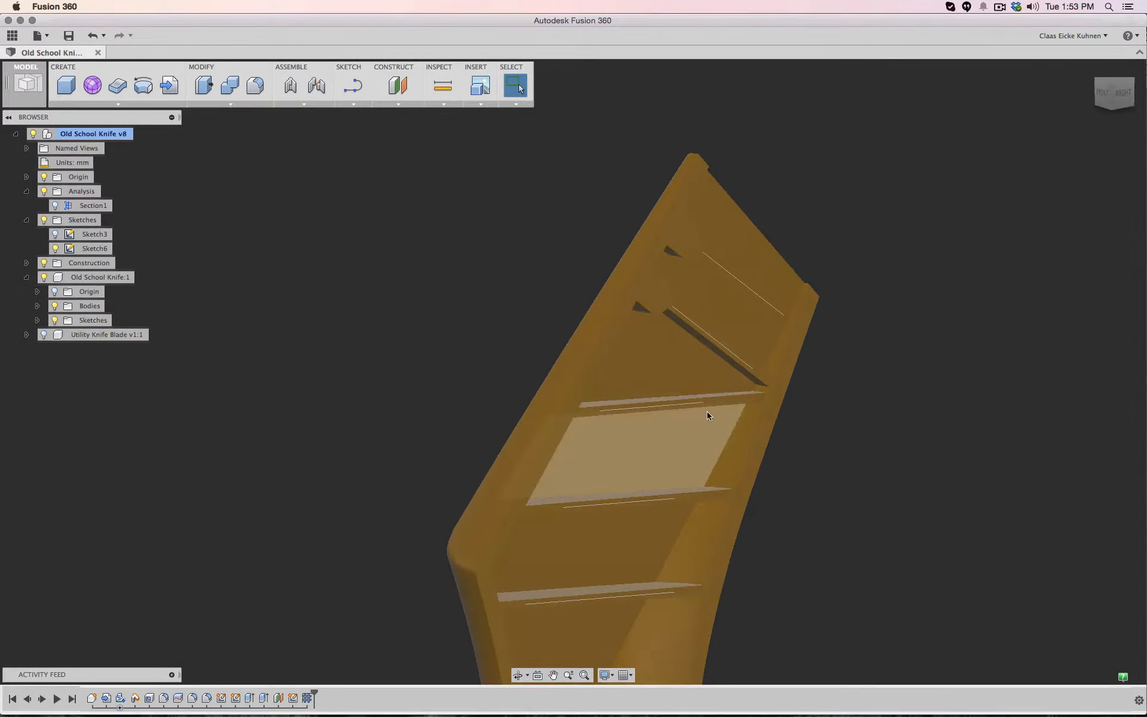
{"action": "scroll", "coordinate": [884, 383], "scroll_direction": "down", "scroll_amount": 1}
{"action": "scroll", "coordinate": [798, 397], "scroll_direction": "up", "scroll_amount": 3}
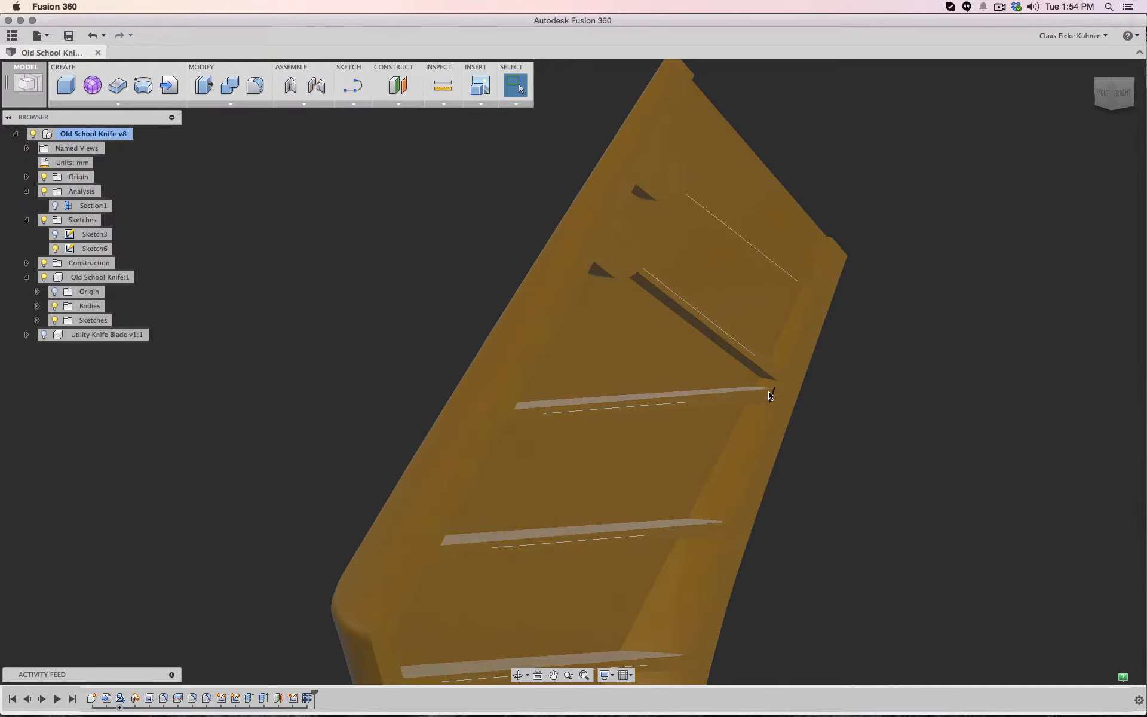
{"action": "scroll", "coordinate": [857, 369], "scroll_direction": "down", "scroll_amount": 6}
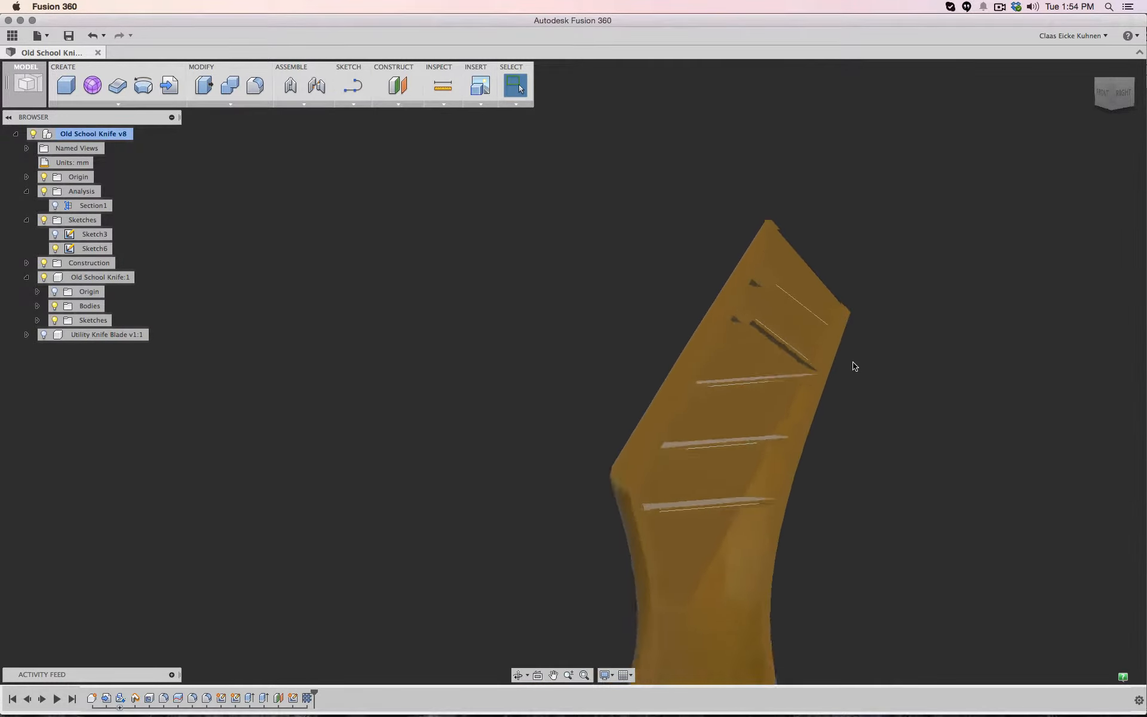
{"action": "left_click", "coordinate": [1122, 99]}
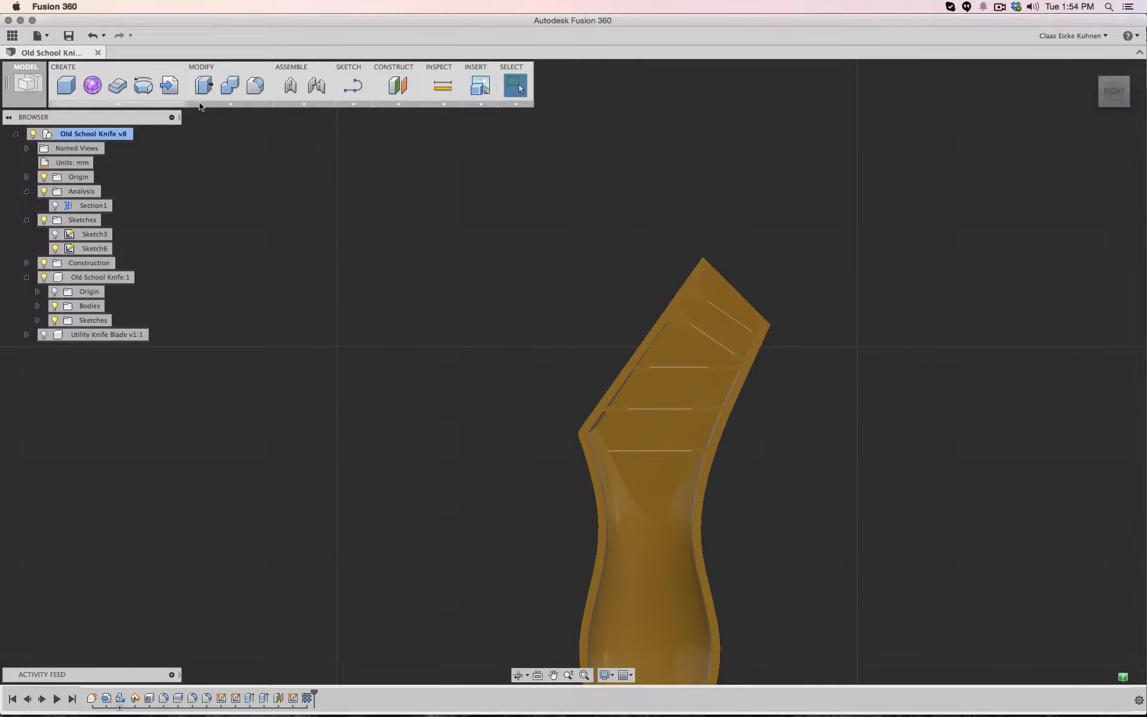
{"action": "left_click", "coordinate": [231, 104]}
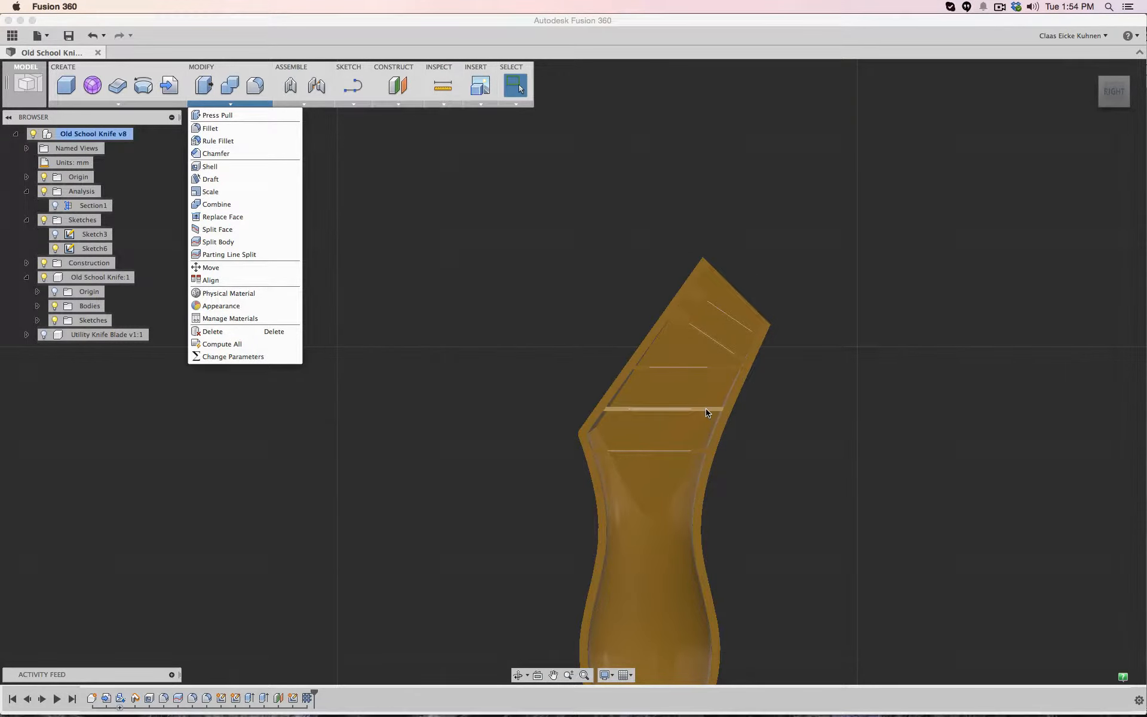
{"action": "left_click", "coordinate": [999, 163]}
Examine the web walls and the hollow grip from the back-right side, ending with a straight right view of the whole handle
{"action": "left_click_drag", "start_coordinate": [1114, 92], "coordinate": [1087, 95]}
{"action": "middle_click_drag", "start_coordinate": [716, 305], "coordinate": [830, 189]}
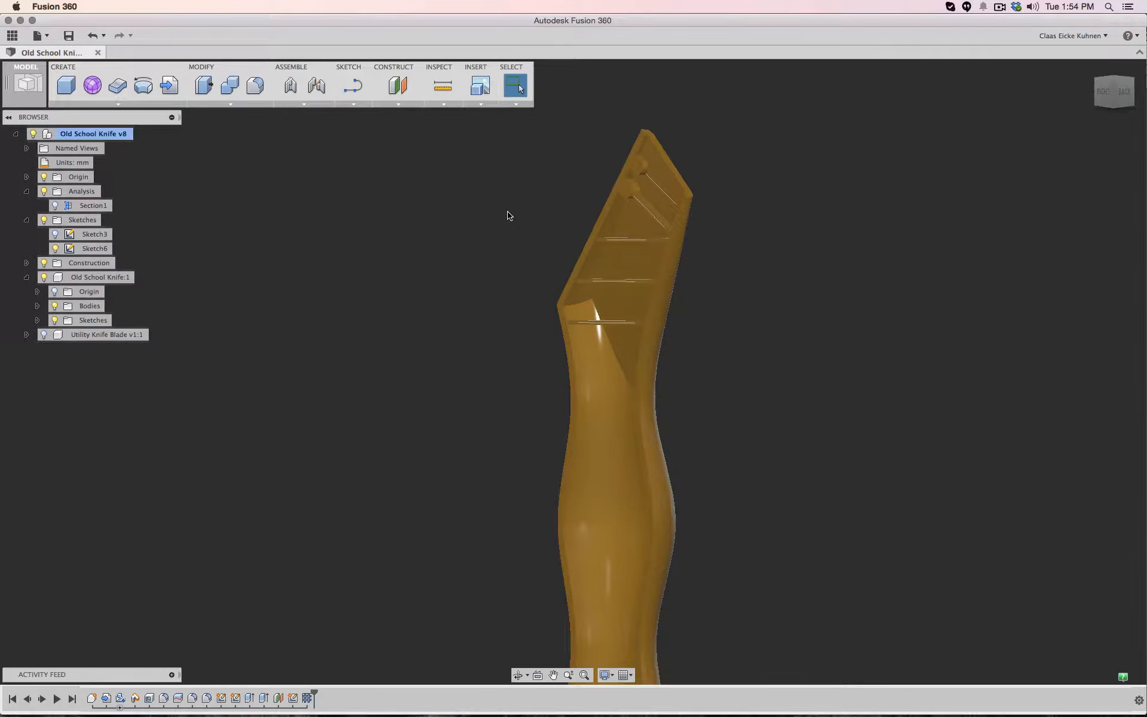
{"action": "scroll", "coordinate": [686, 256], "scroll_direction": "down", "scroll_amount": 1}
{"action": "scroll", "coordinate": [754, 255], "scroll_direction": "up", "scroll_amount": 4}
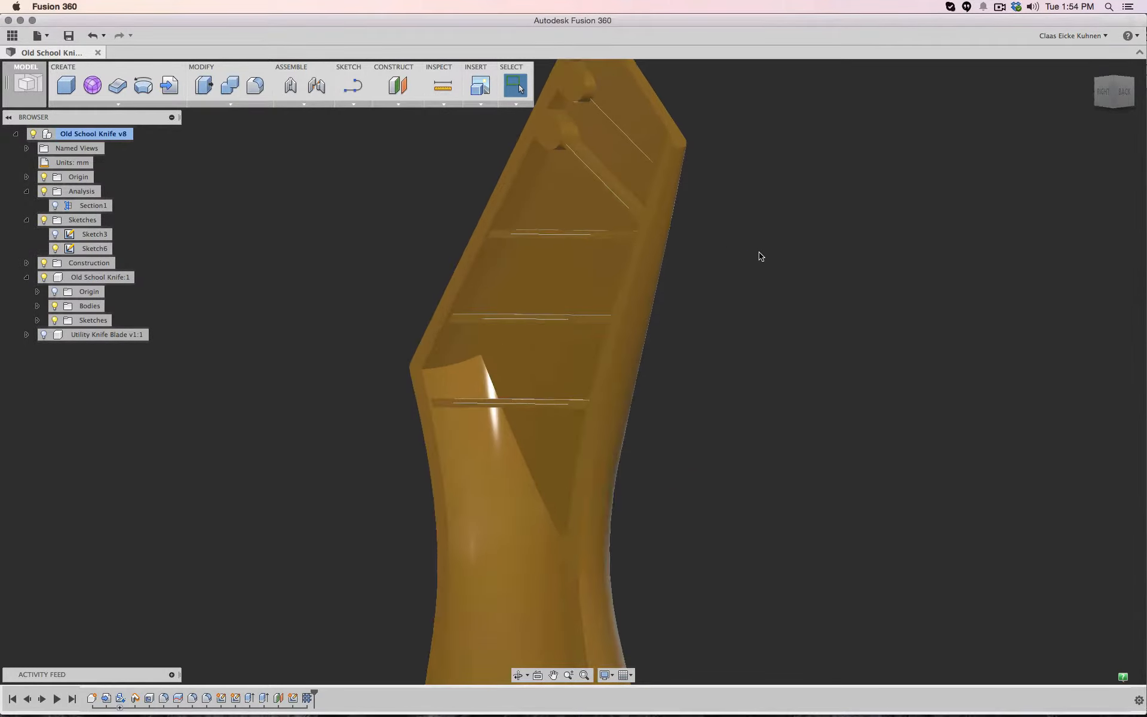
{"action": "mouse_move", "coordinate": [1112, 98]}
{"action": "left_mouse_down"}
{"action": "mouse_move", "coordinate": [1098, 111]}
{"action": "mouse_move", "coordinate": [1112, 101]}
{"action": "left_mouse_up"}
{"action": "scroll", "coordinate": [733, 444], "scroll_direction": "down", "scroll_amount": 3}
{"action": "scroll", "coordinate": [733, 444], "scroll_direction": "up", "scroll_amount": 3}
{"action": "scroll", "coordinate": [733, 444], "scroll_direction": "down", "scroll_amount": 3}
{"action": "scroll", "coordinate": [733, 444], "scroll_direction": "down", "scroll_amount": 5}
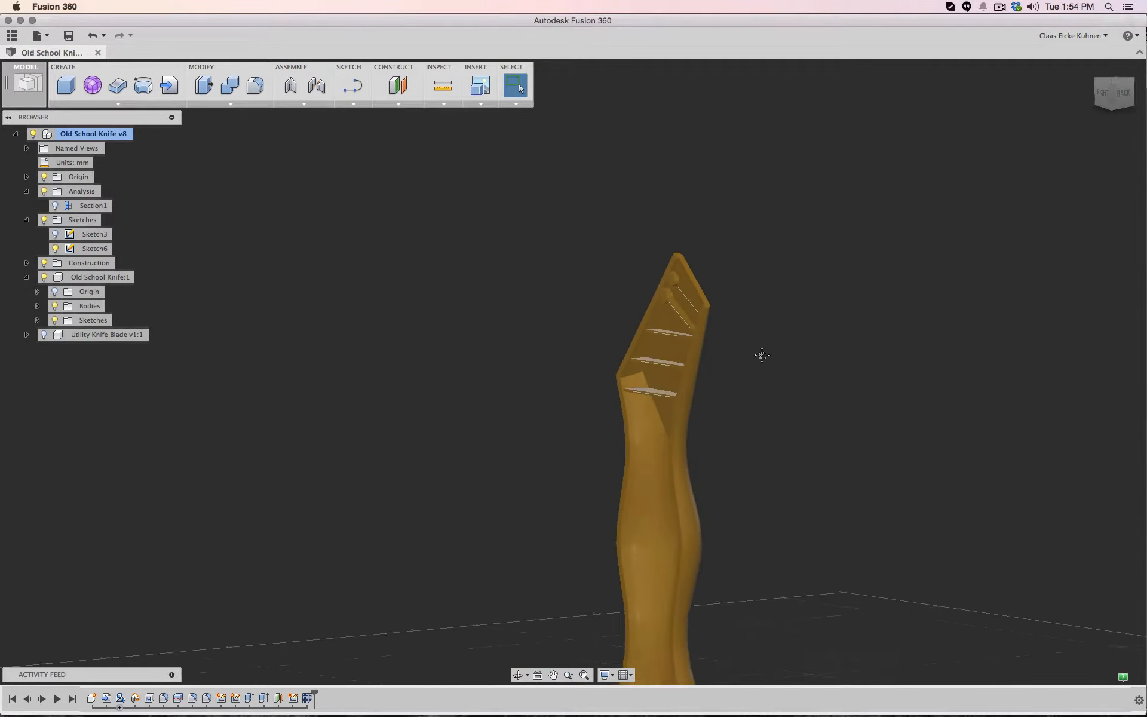
{"action": "left_click", "coordinate": [1101, 94]}
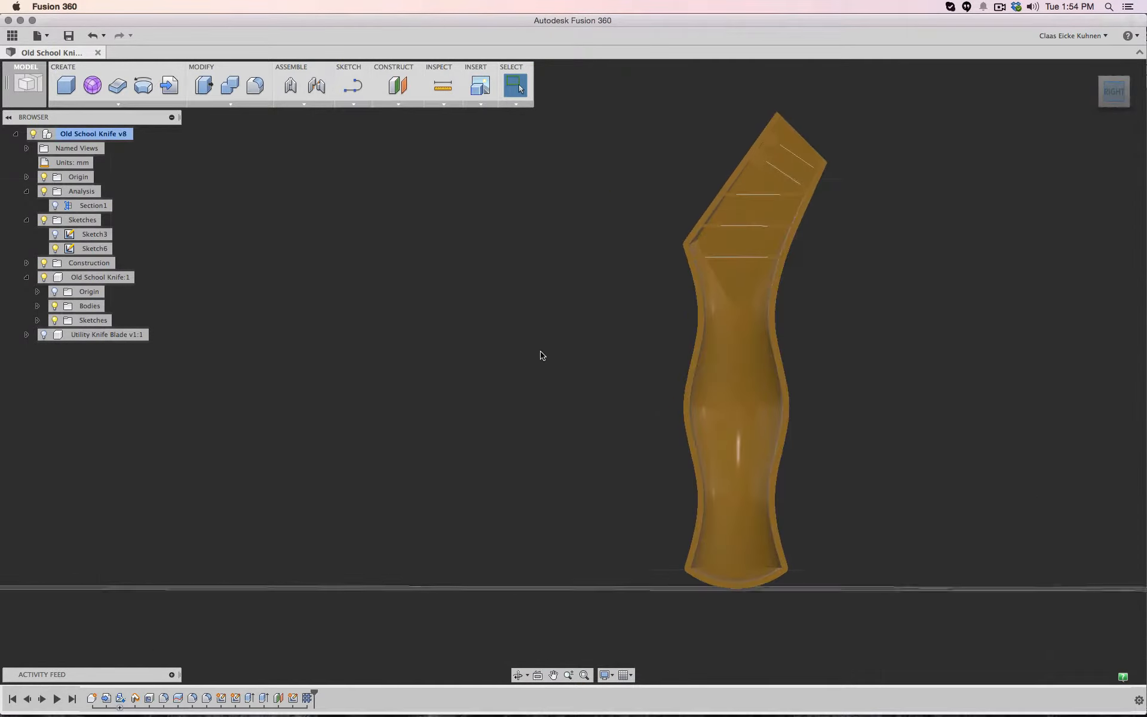
Reopen the web's line sketch and place a copy of the lowest horizontal line at a Y distance of -74.882 mm
{"action": "right_click", "coordinate": [290, 700]}
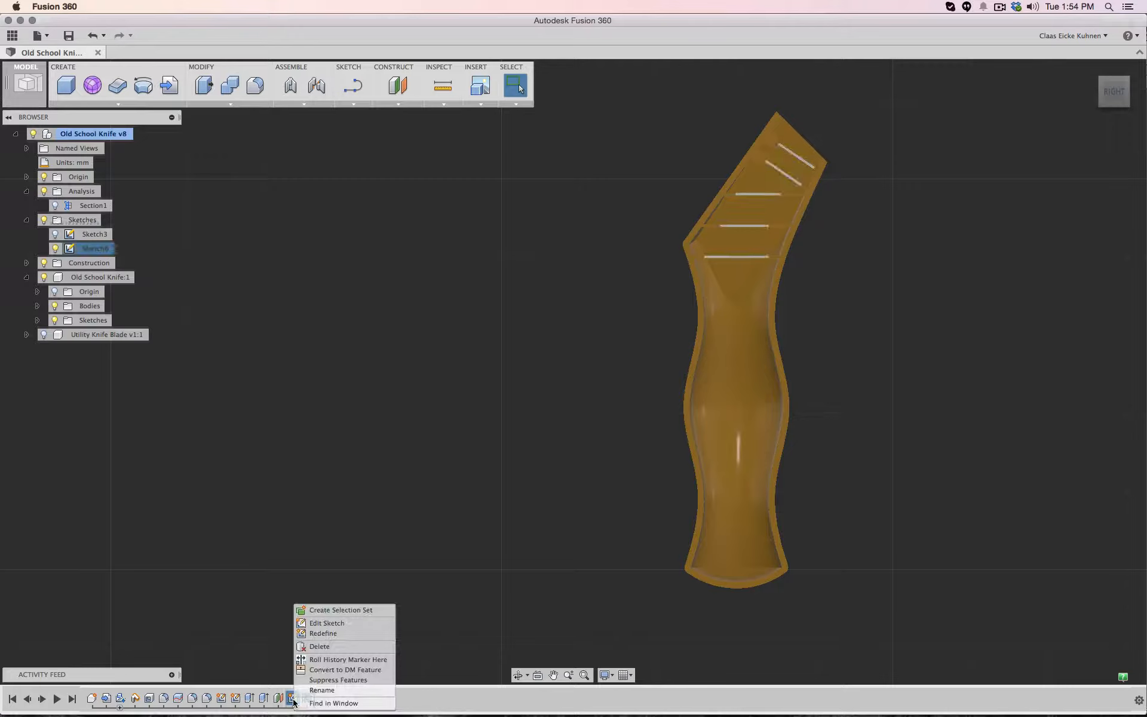
{"action": "left_click", "coordinate": [341, 629]}
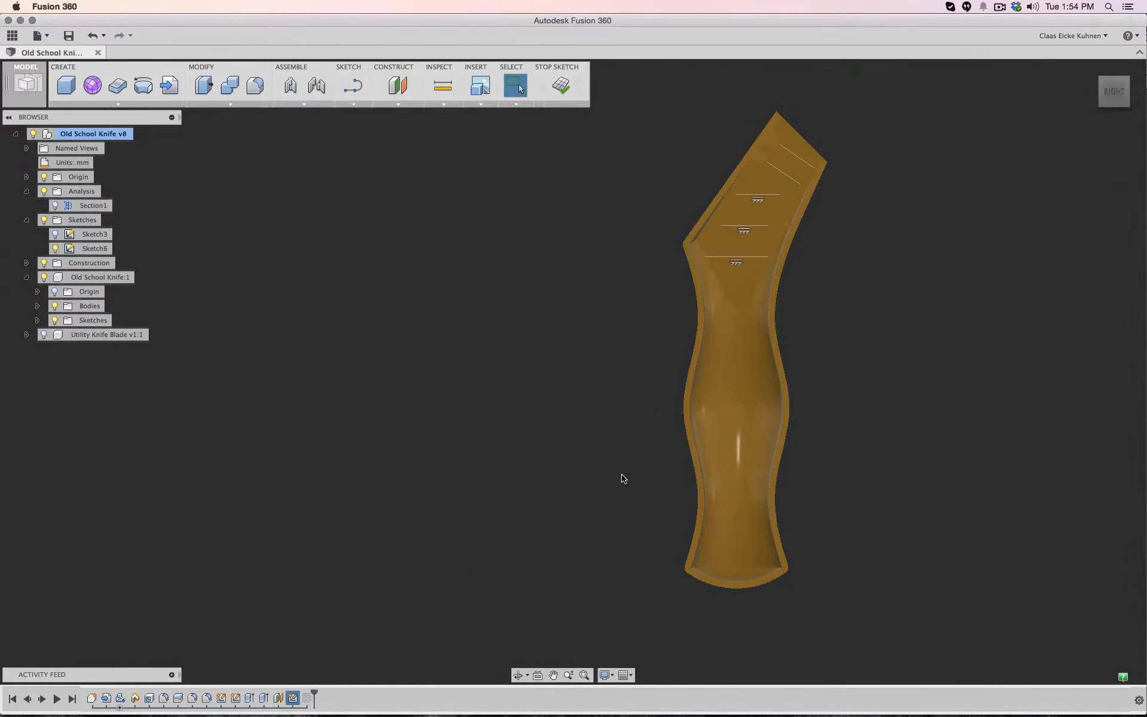
{"action": "left_click", "coordinate": [754, 263]}
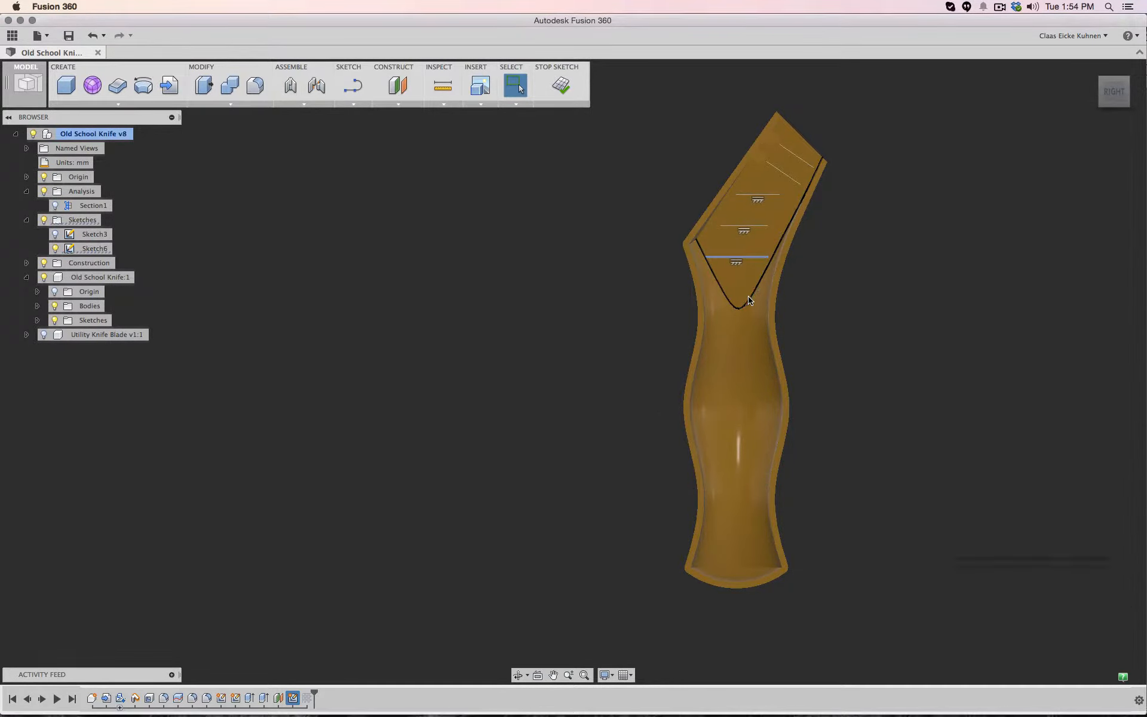
{"action": "key", "text": "m"}
{"action": "left_click_drag", "start_coordinate": [736, 222], "coordinate": [736, 455]}
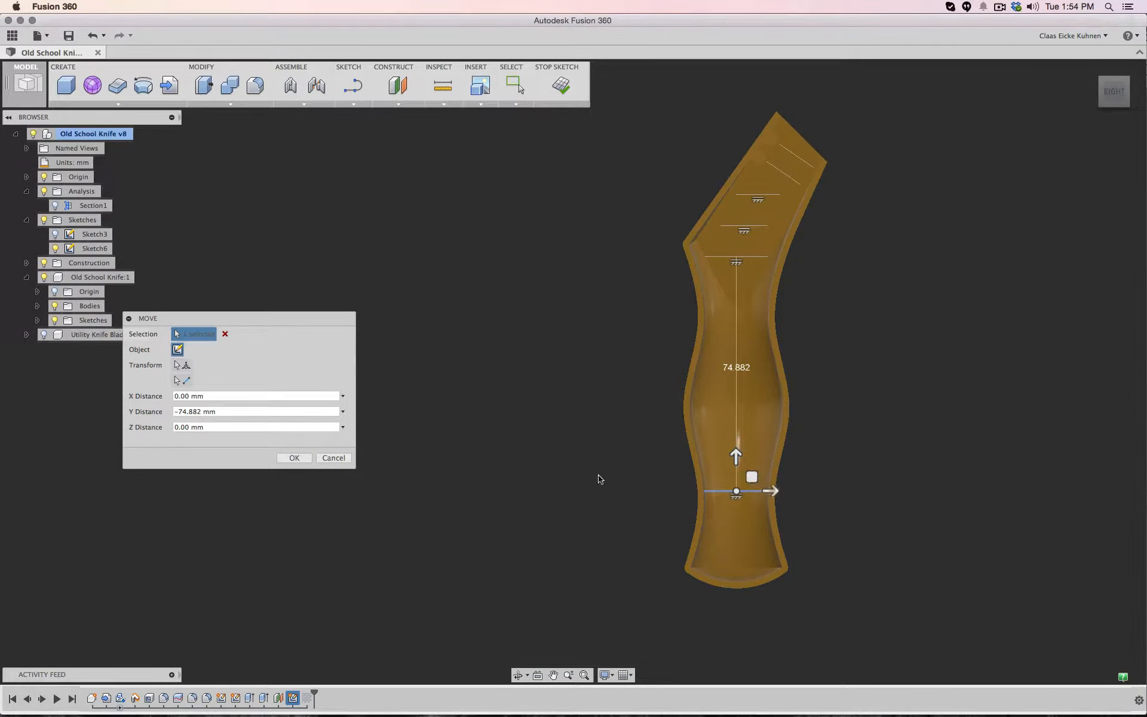
{"action": "left_click", "coordinate": [288, 459]}
Paste two more copies of the same line down the grip, at Y distances of -19.294 mm and -49.094 mm
{"action": "key", "text": "super+v"}
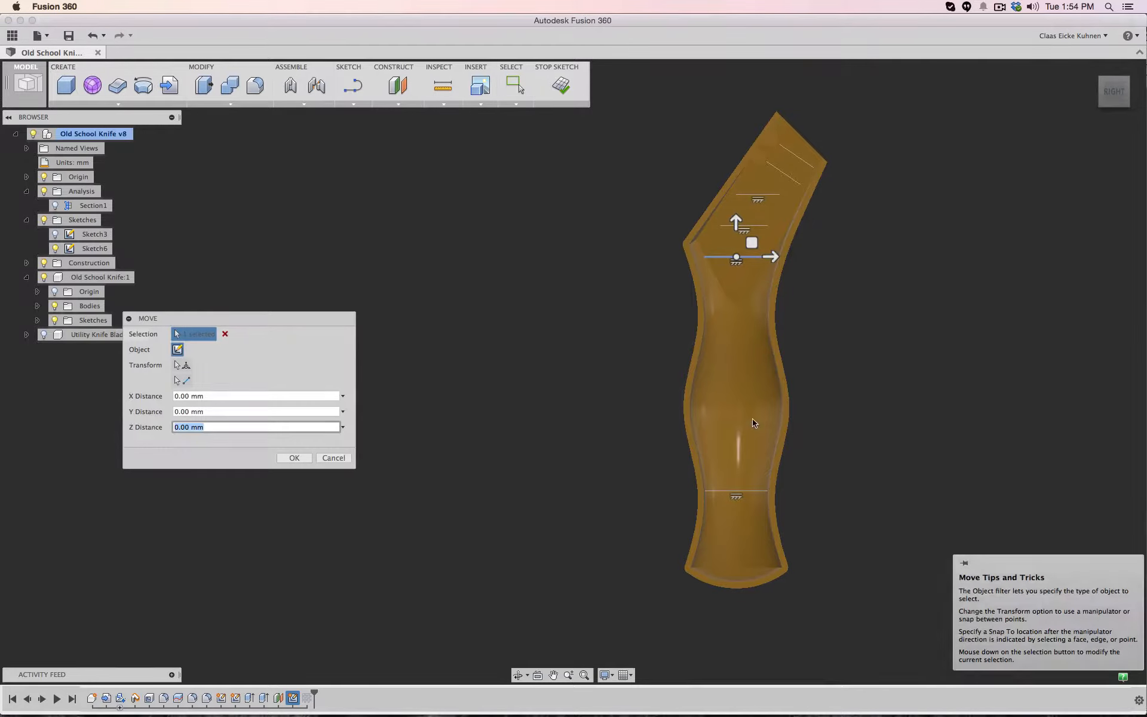
{"action": "left_click_drag", "start_coordinate": [737, 217], "coordinate": [736, 280]}
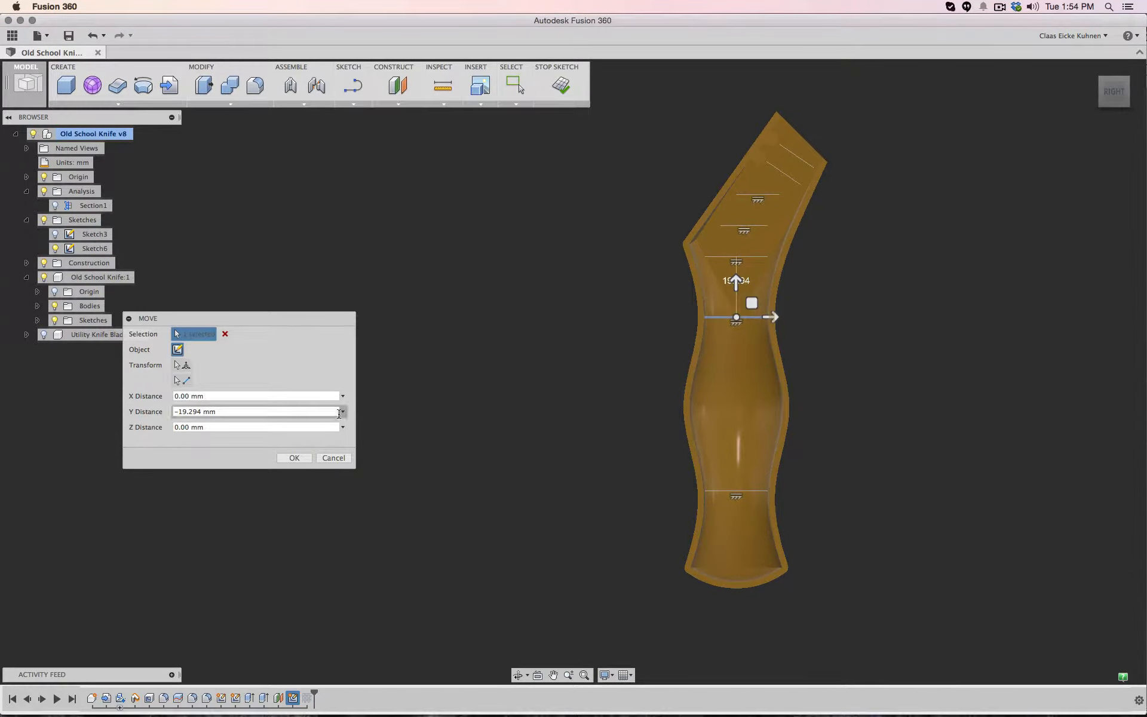
{"action": "left_click", "coordinate": [294, 457]}
{"action": "key", "text": "super+v"}
{"action": "left_click_drag", "start_coordinate": [736, 224], "coordinate": [734, 377]}
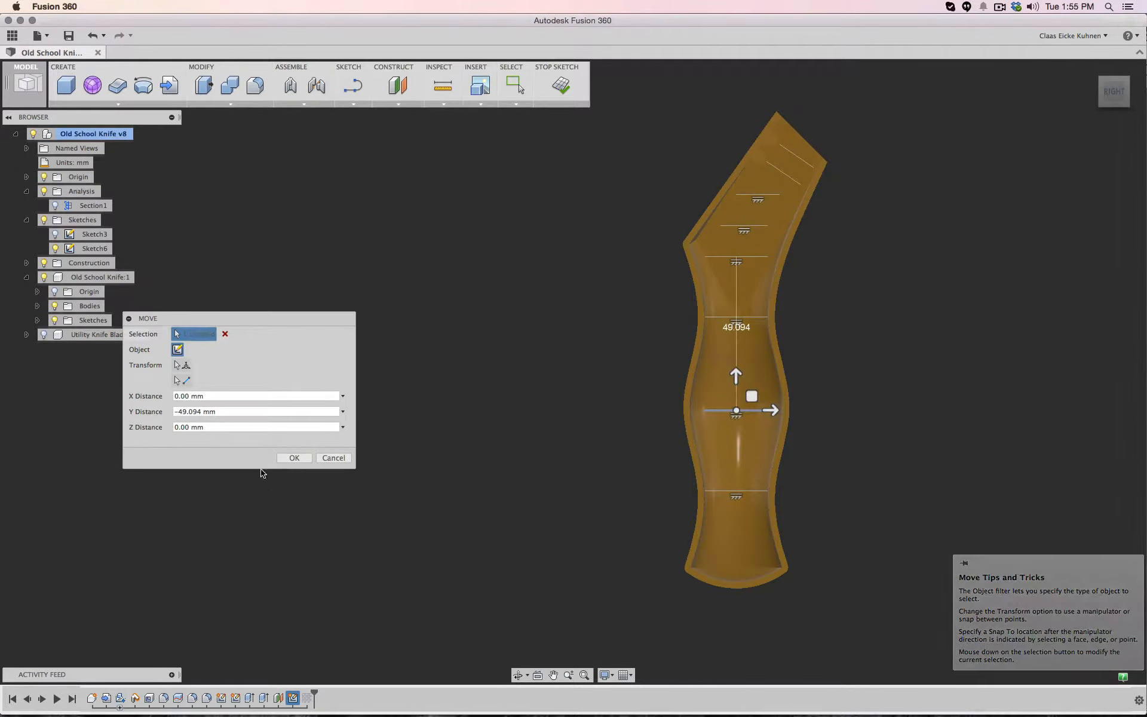
{"action": "left_click", "coordinate": [293, 457]}
Paste two further copies of the line into the grip, at Y distances of -33.43 mm and -92.839 mm
{"action": "key", "text": "super+v"}
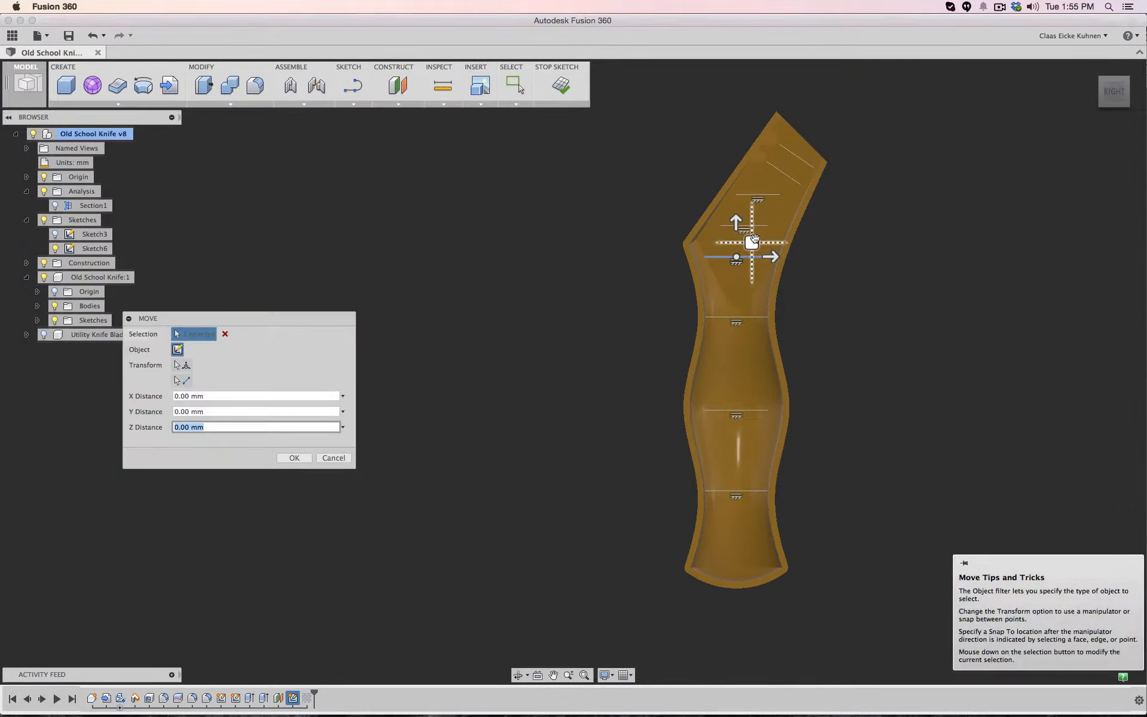
{"action": "left_click_drag", "start_coordinate": [736, 224], "coordinate": [739, 326]}
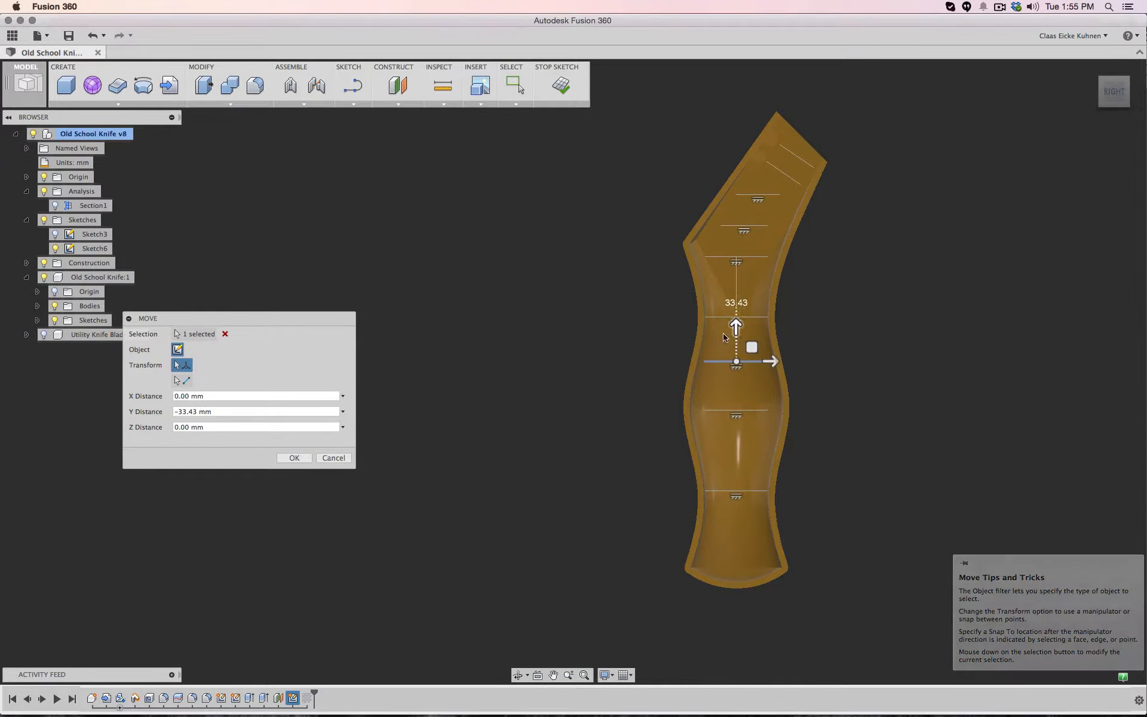
{"action": "left_click", "coordinate": [294, 458]}
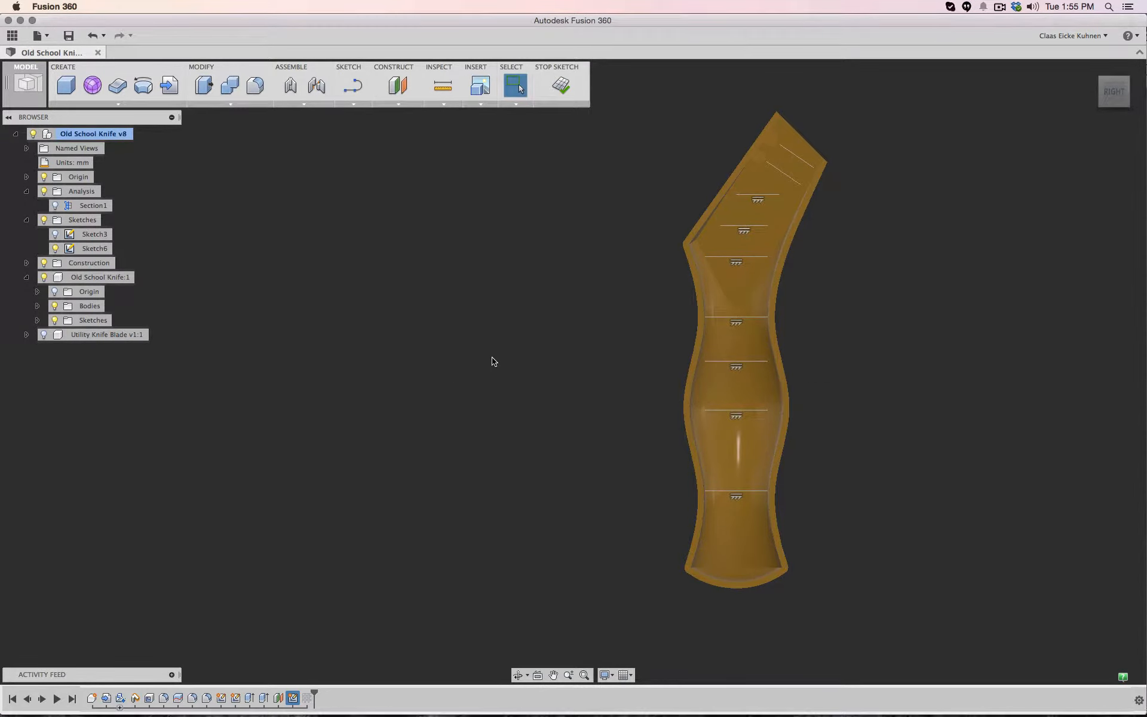
{"action": "key", "text": "m"}
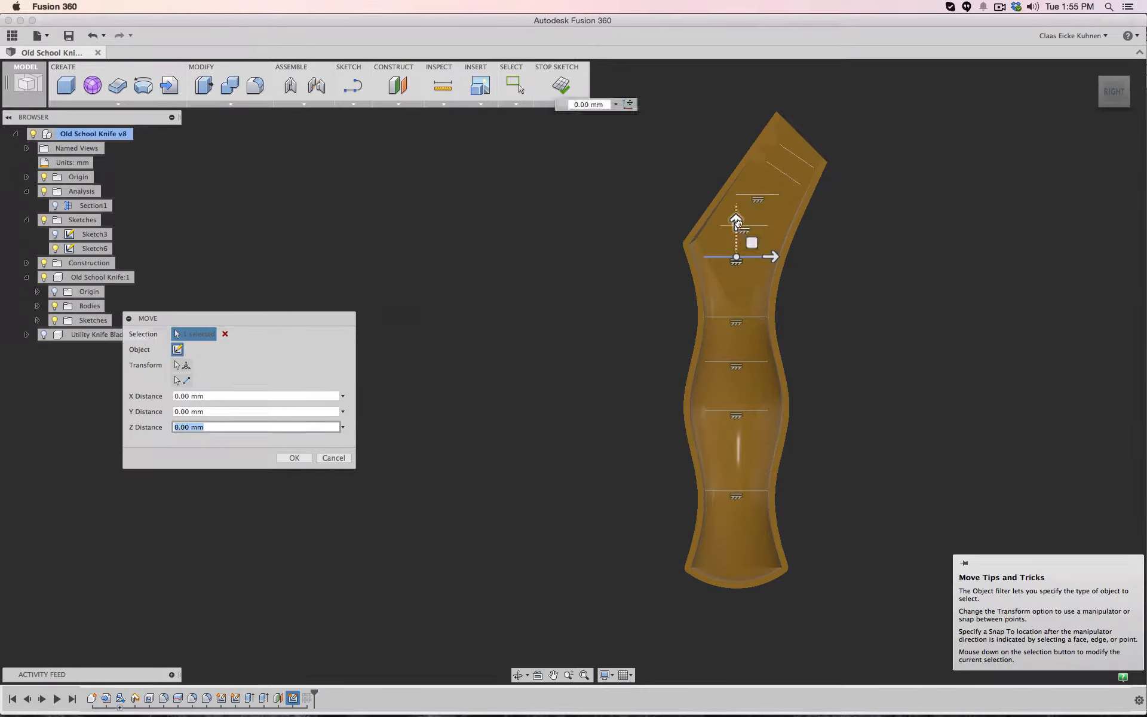
{"action": "left_click_drag", "start_coordinate": [741, 239], "coordinate": [737, 513]}
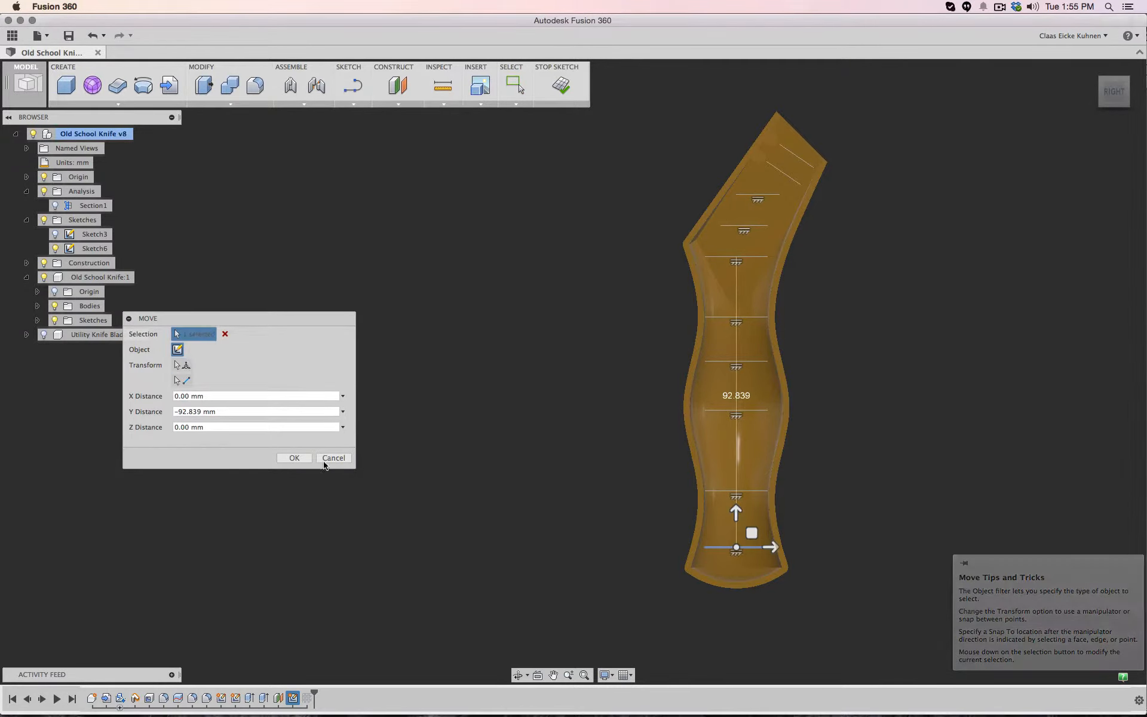
{"action": "left_click", "coordinate": [294, 458]}
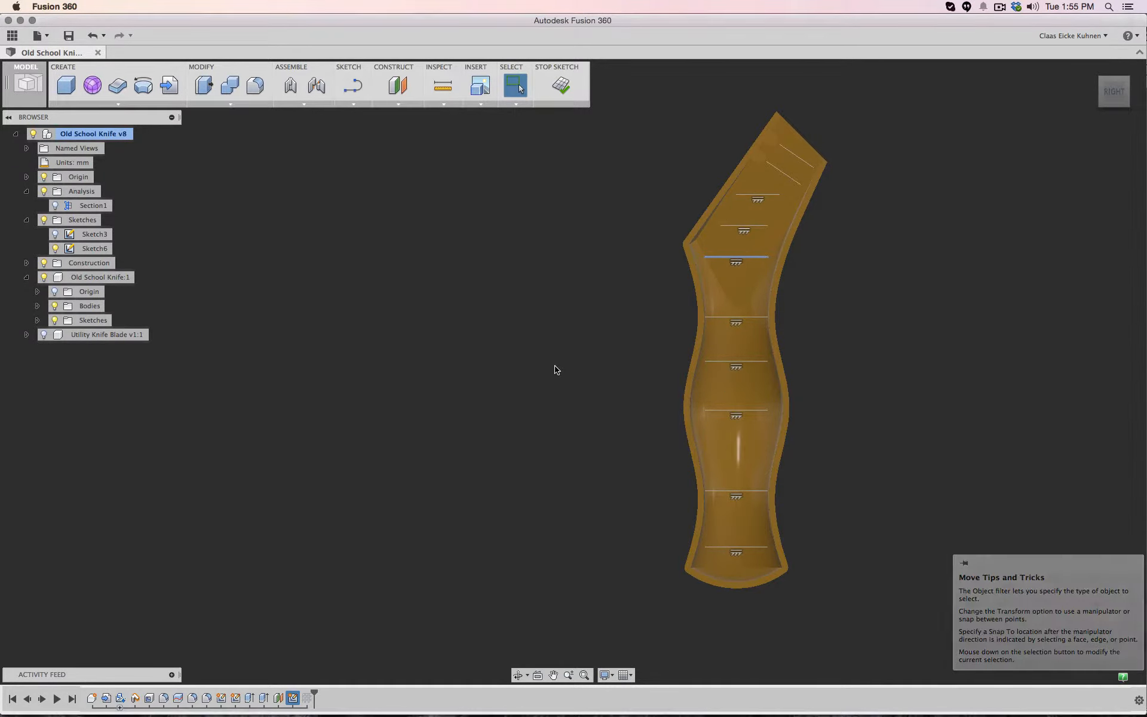
Paste a last copy of the line at a Y distance of -62.657 mm and finish the sketch
{"action": "key", "text": "m"}
{"action": "left_click_drag", "start_coordinate": [734, 221], "coordinate": [753, 412]}
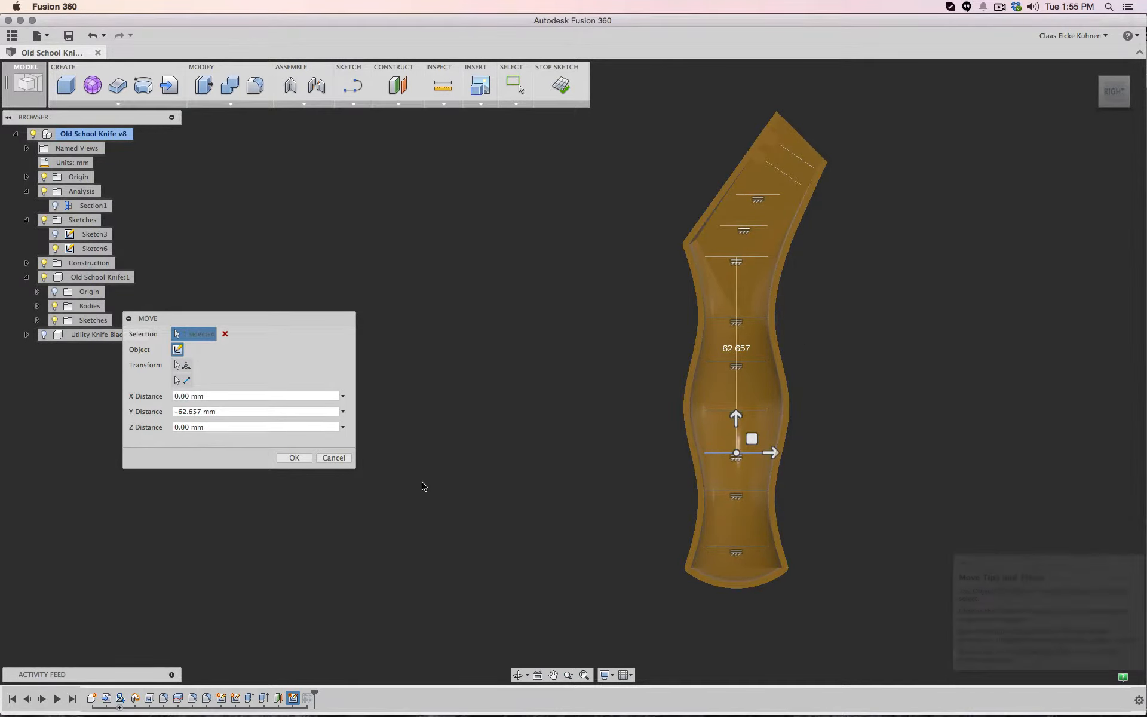
{"action": "left_click", "coordinate": [302, 460]}
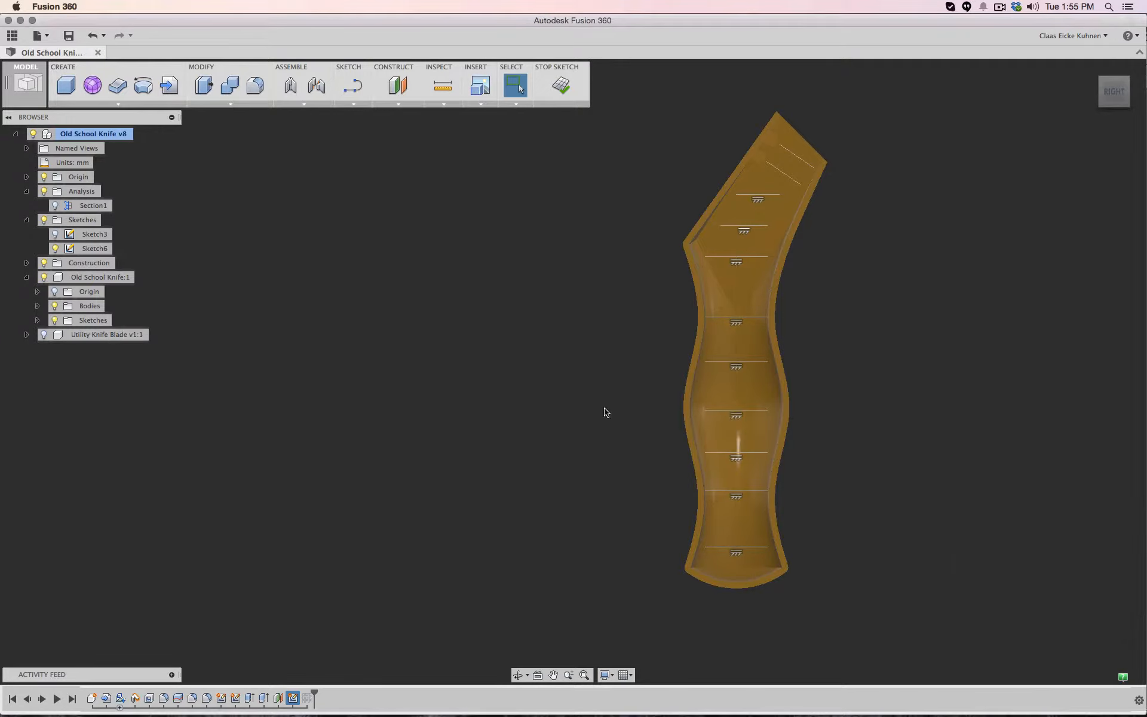
{"action": "left_click", "coordinate": [725, 317]}
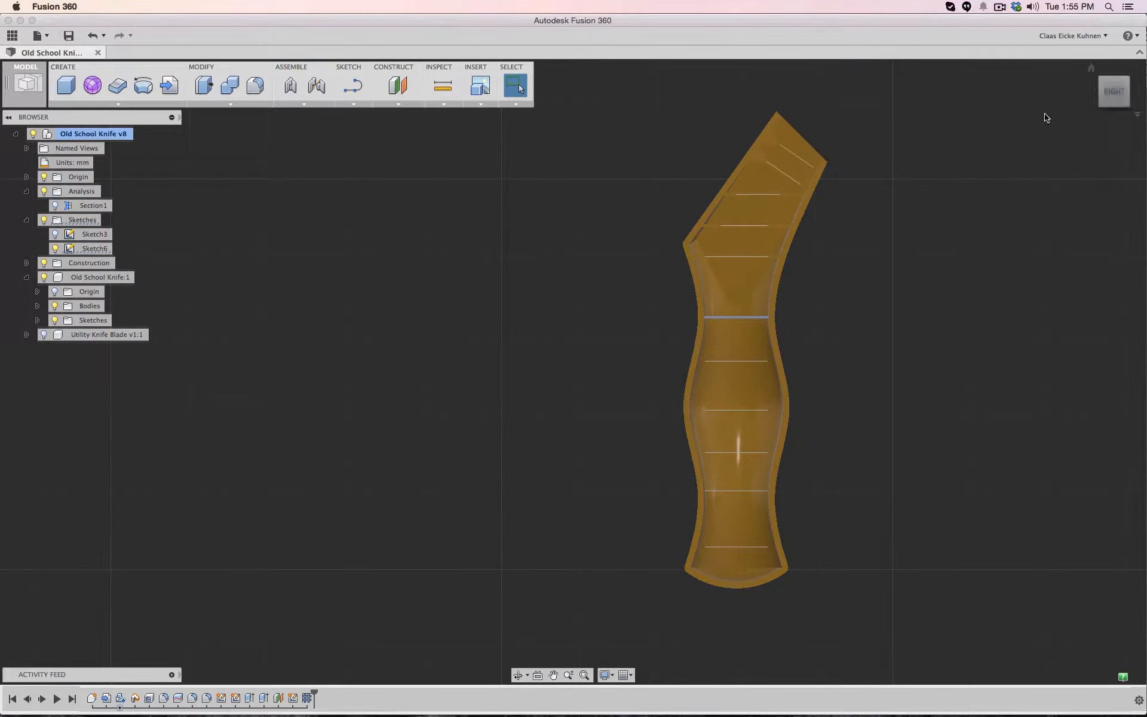
Open the web feature for editing and add the uppermost sloped line to its curves
{"action": "mouse_move", "coordinate": [1114, 97]}
{"action": "left_mouse_down"}
{"action": "mouse_move", "coordinate": [1098, 115]}
{"action": "mouse_move", "coordinate": [1097, 100]}
{"action": "left_mouse_up"}
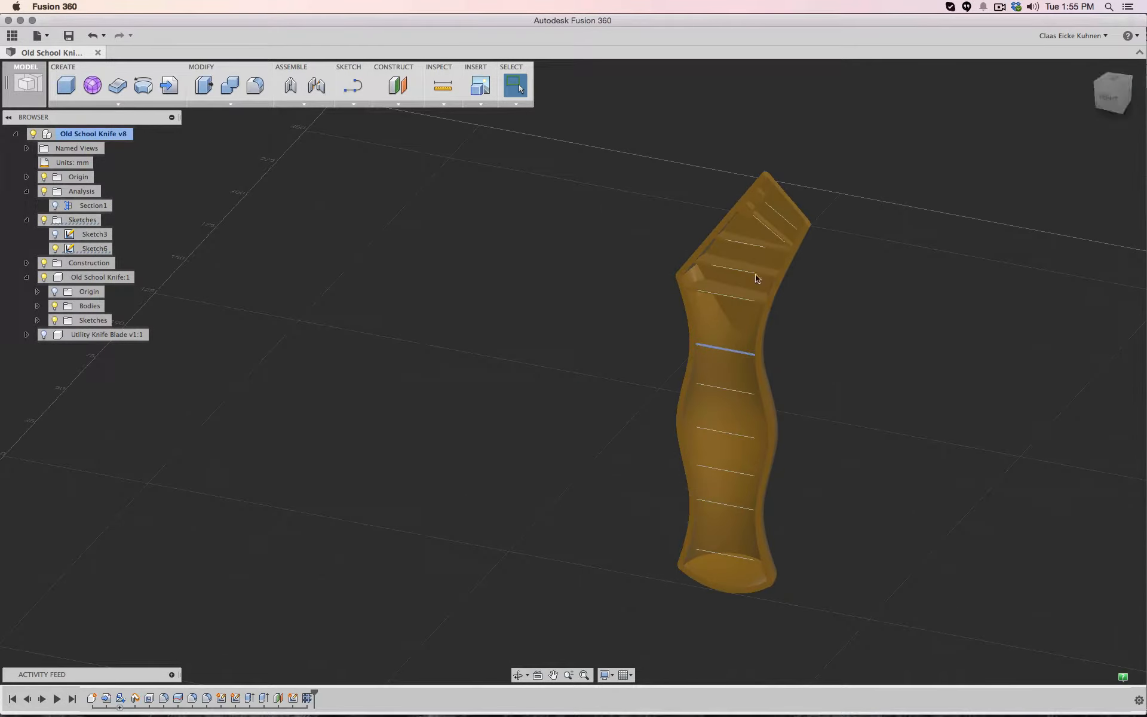
{"action": "right_click", "coordinate": [293, 697]}
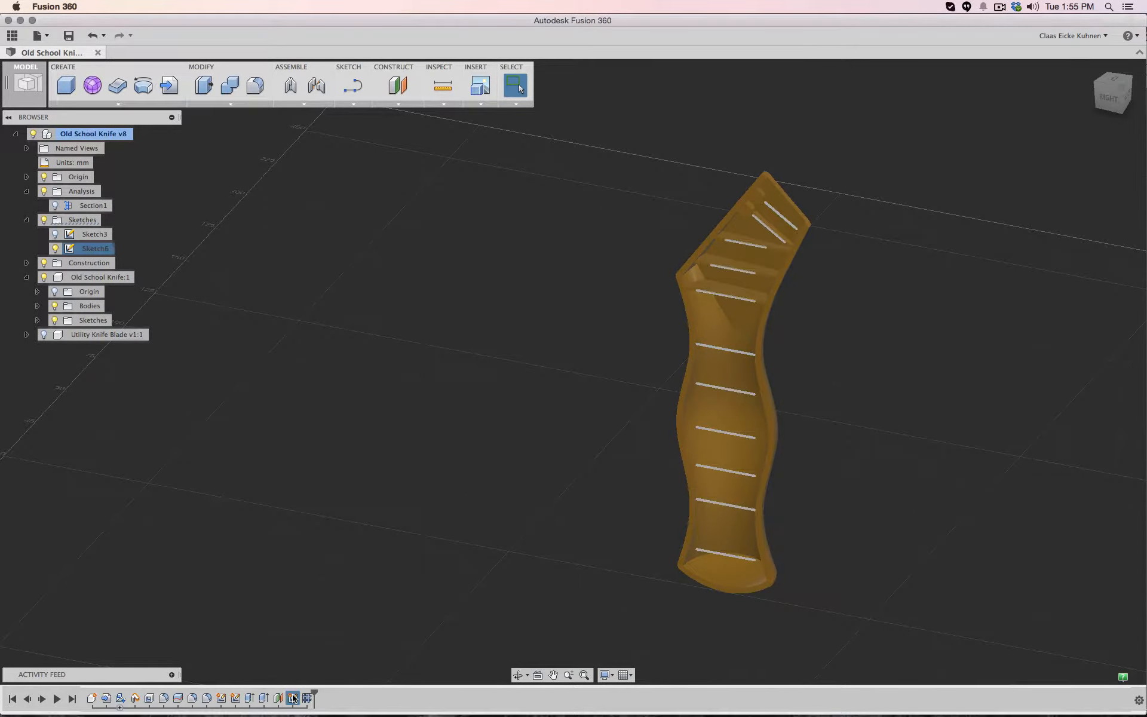
{"action": "left_click", "coordinate": [251, 608]}
{"action": "right_click", "coordinate": [305, 700]}
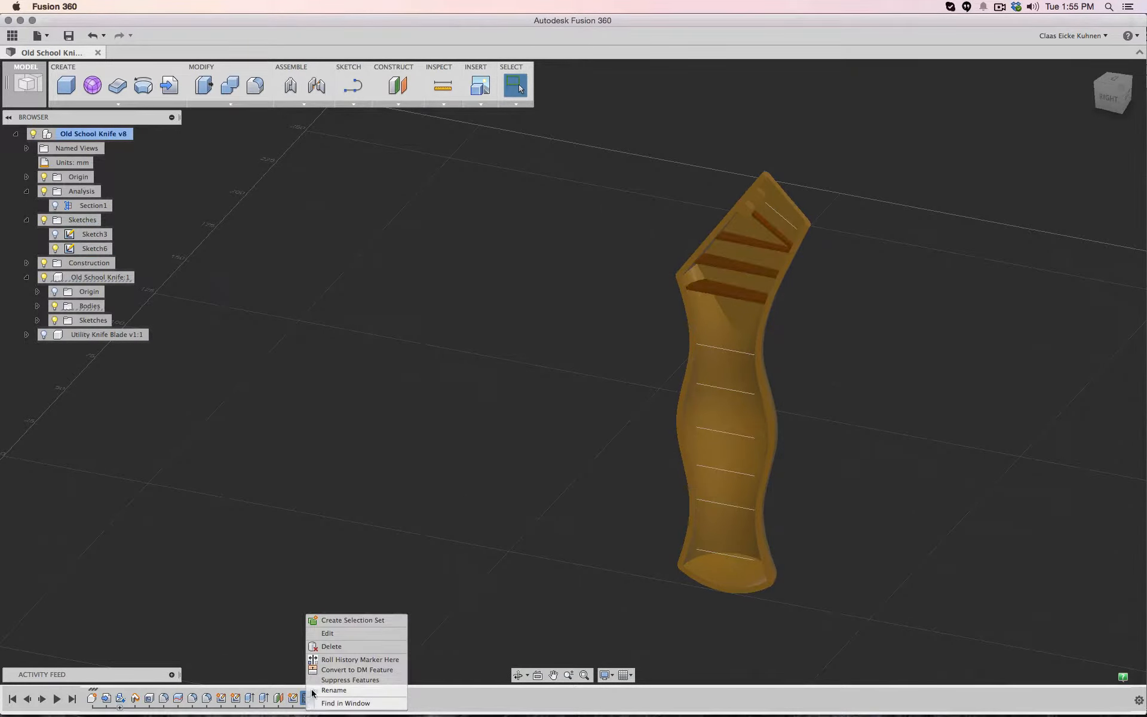
{"action": "left_click", "coordinate": [340, 638]}
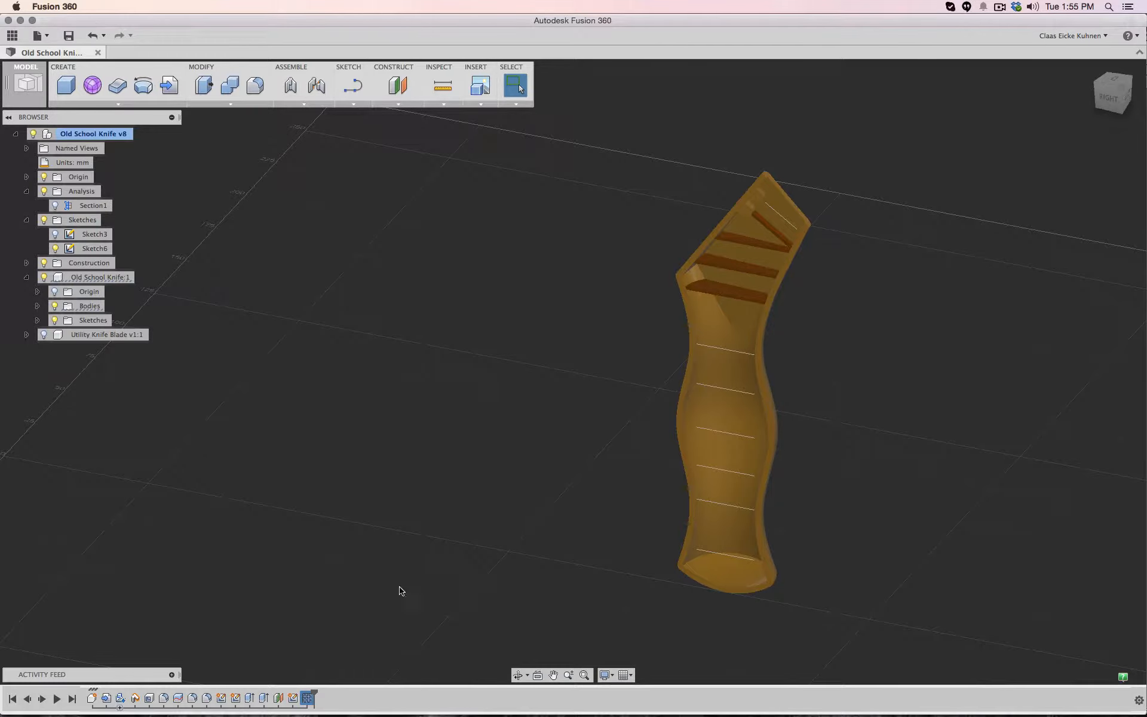
{"action": "left_click", "coordinate": [778, 213]}
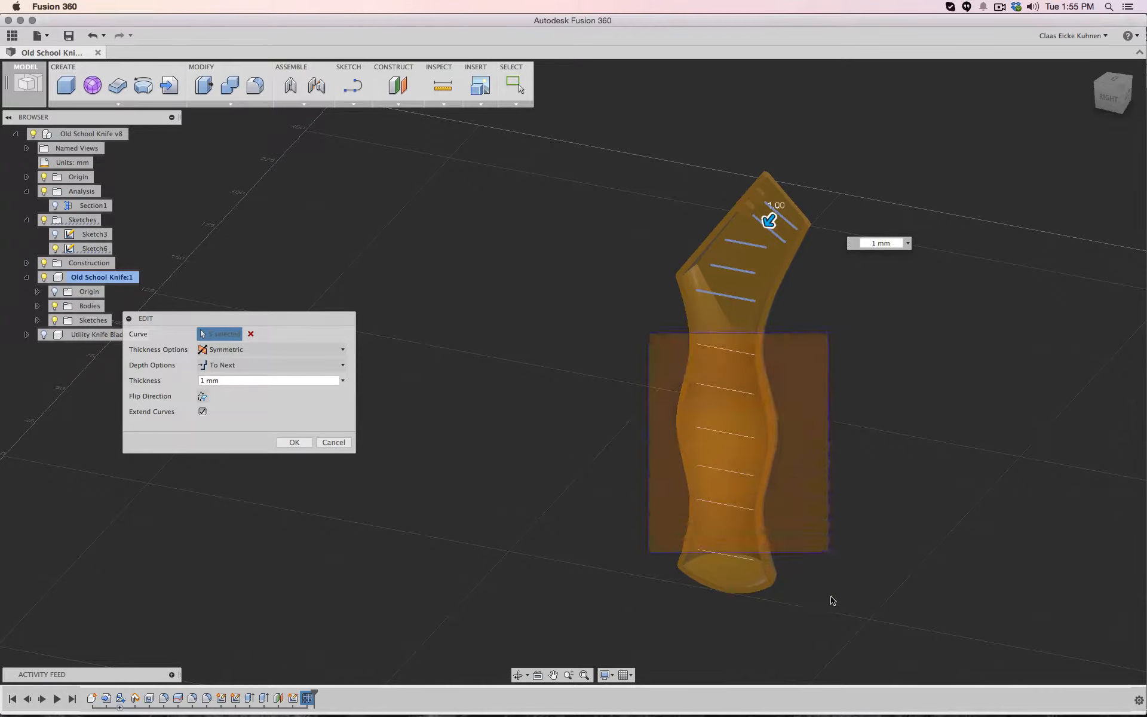
Add the six horizontal grip lines to the web's curves, set its thickness to 2 mm and accept the edit
{"action": "left_click", "coordinate": [727, 349]}
{"action": "left_click", "coordinate": [725, 390]}
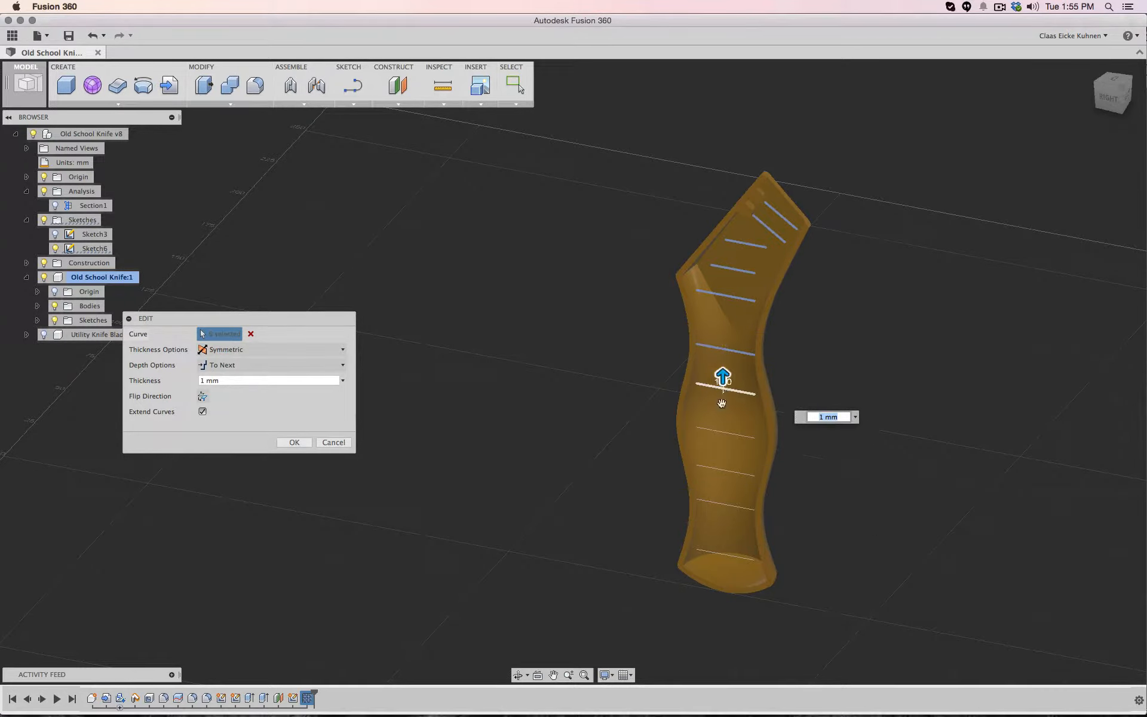
{"action": "left_click", "coordinate": [723, 431]}
{"action": "left_click", "coordinate": [717, 474]}
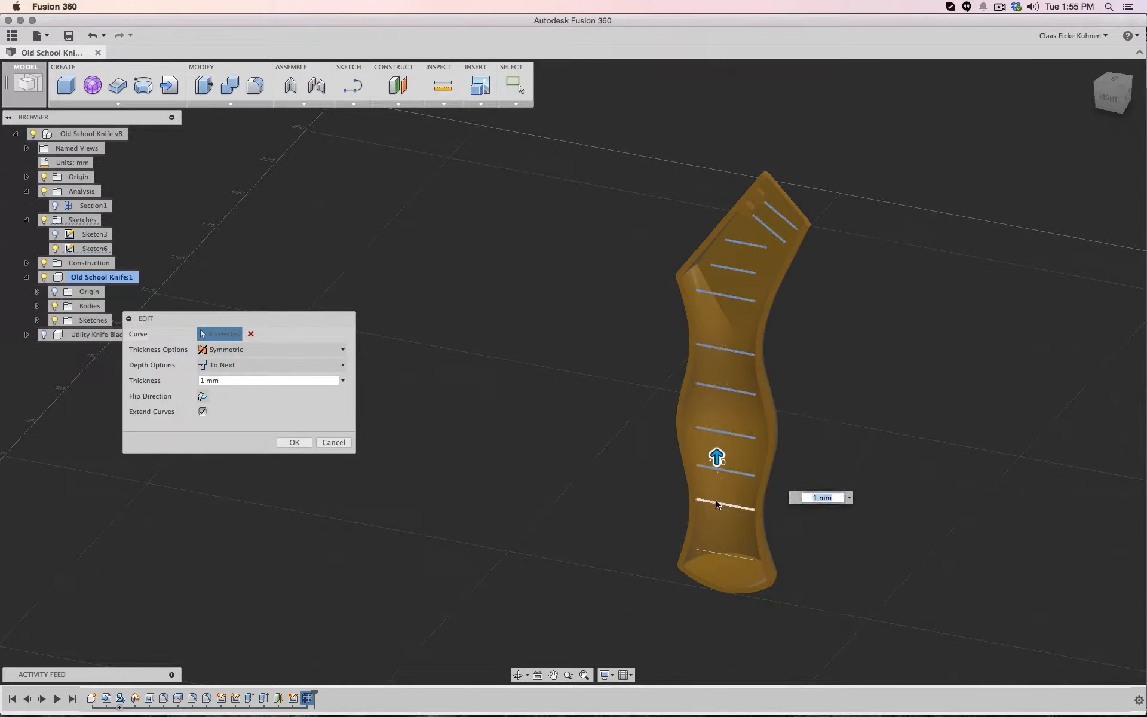
{"action": "left_click", "coordinate": [721, 506]}
{"action": "left_click", "coordinate": [723, 555]}
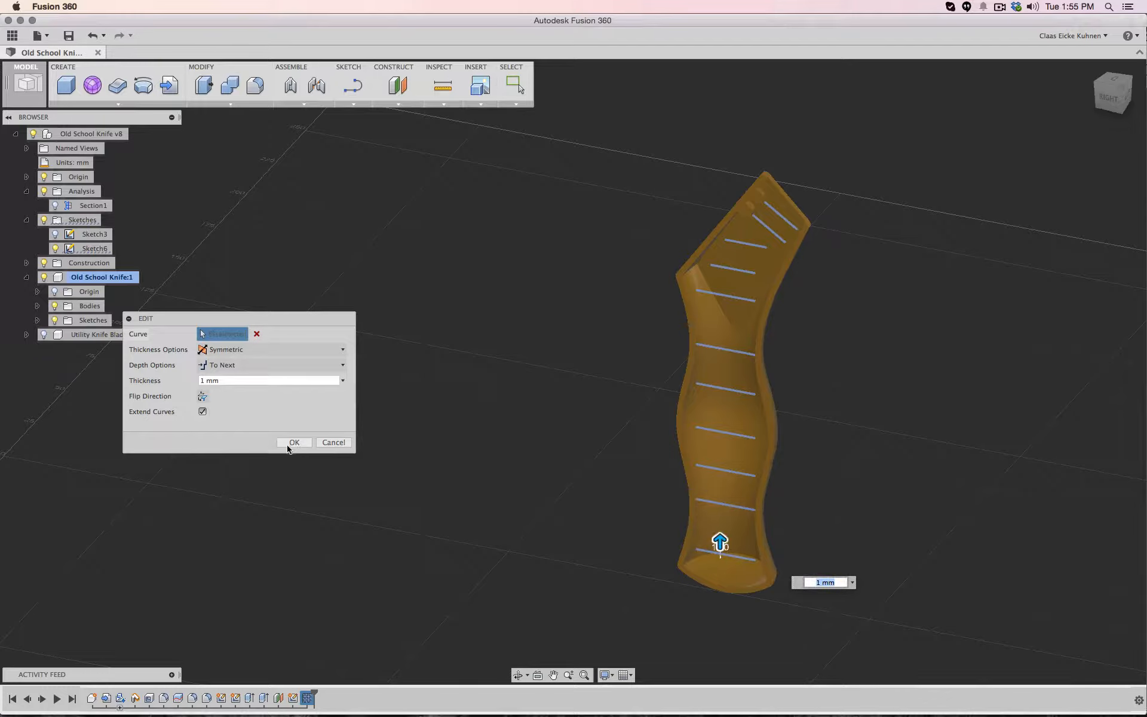
{"action": "type", "text": "2"}
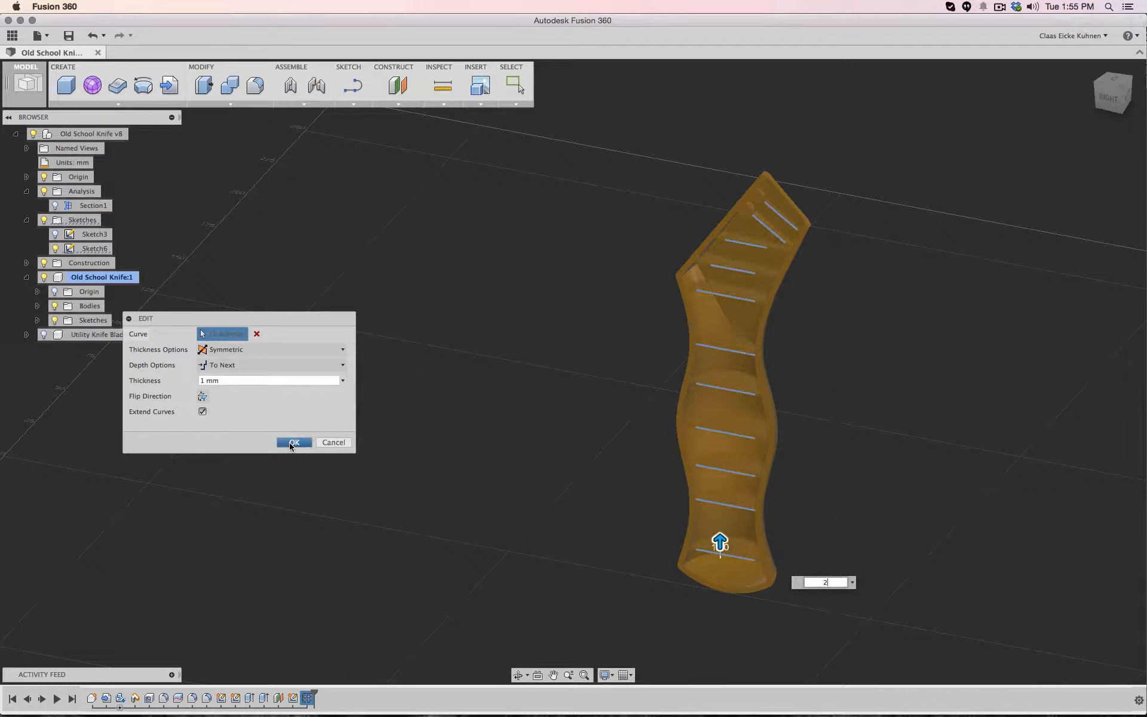
{"action": "left_click", "coordinate": [291, 444]}
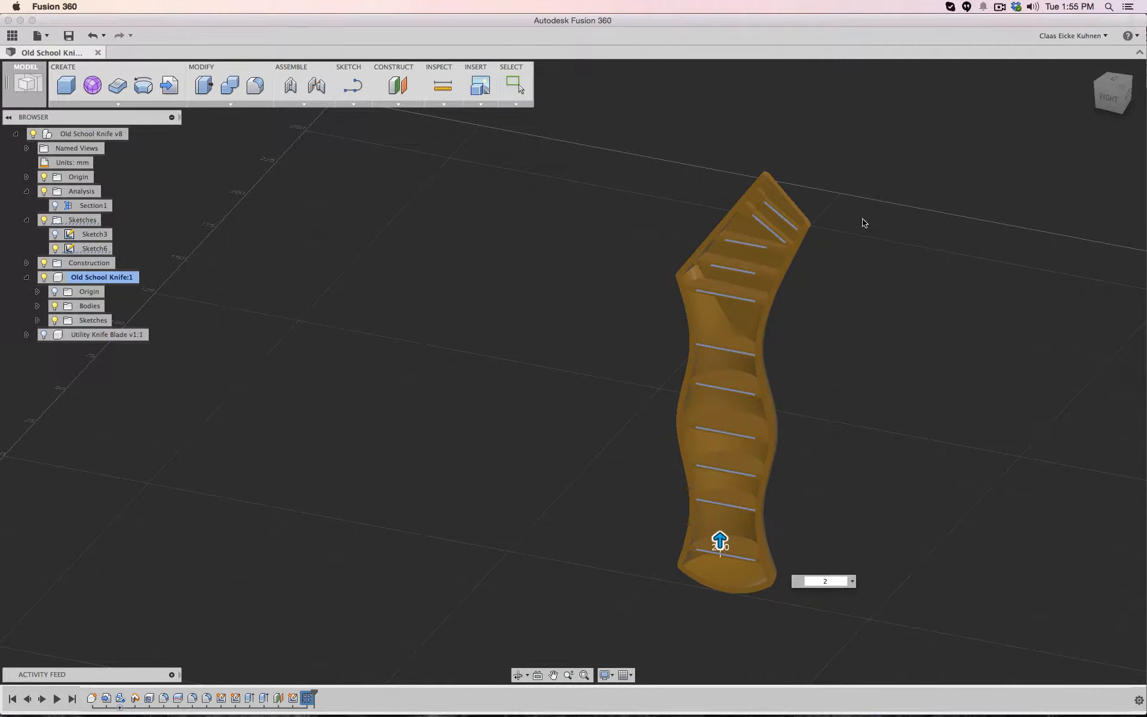
Move the upper horizontal line in the handle's head slightly downward, away from the two sloped lines
{"action": "left_click", "coordinate": [1110, 97]}
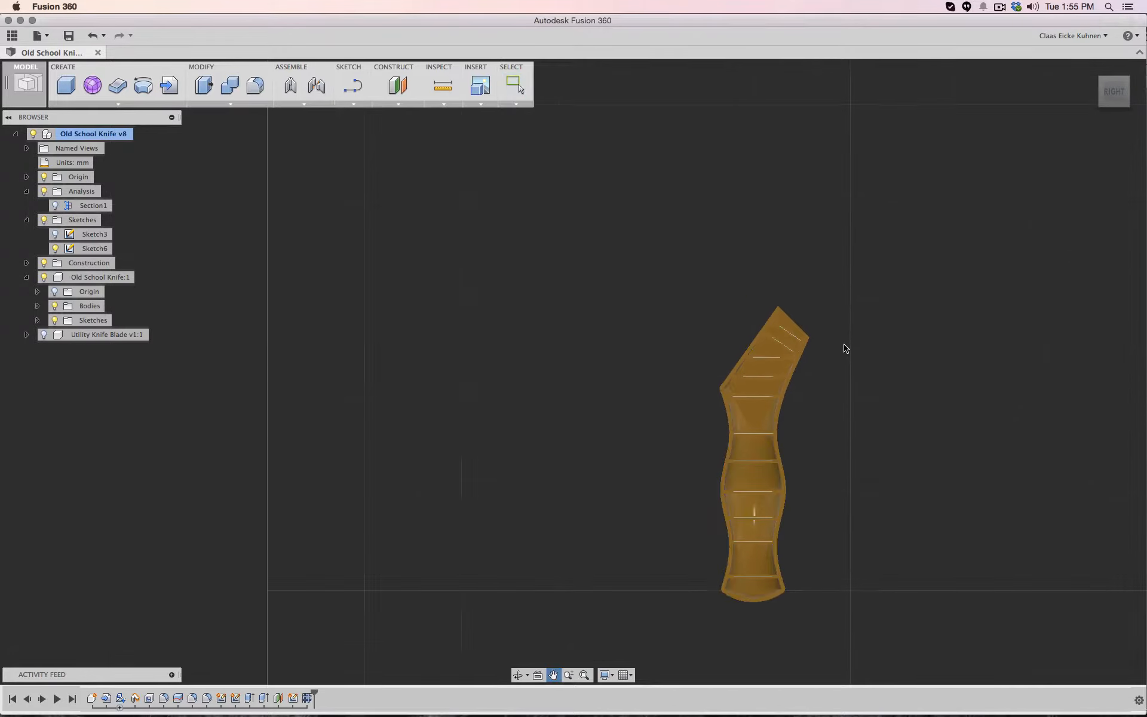
{"action": "scroll", "coordinate": [840, 359], "scroll_direction": "up", "scroll_amount": 6}
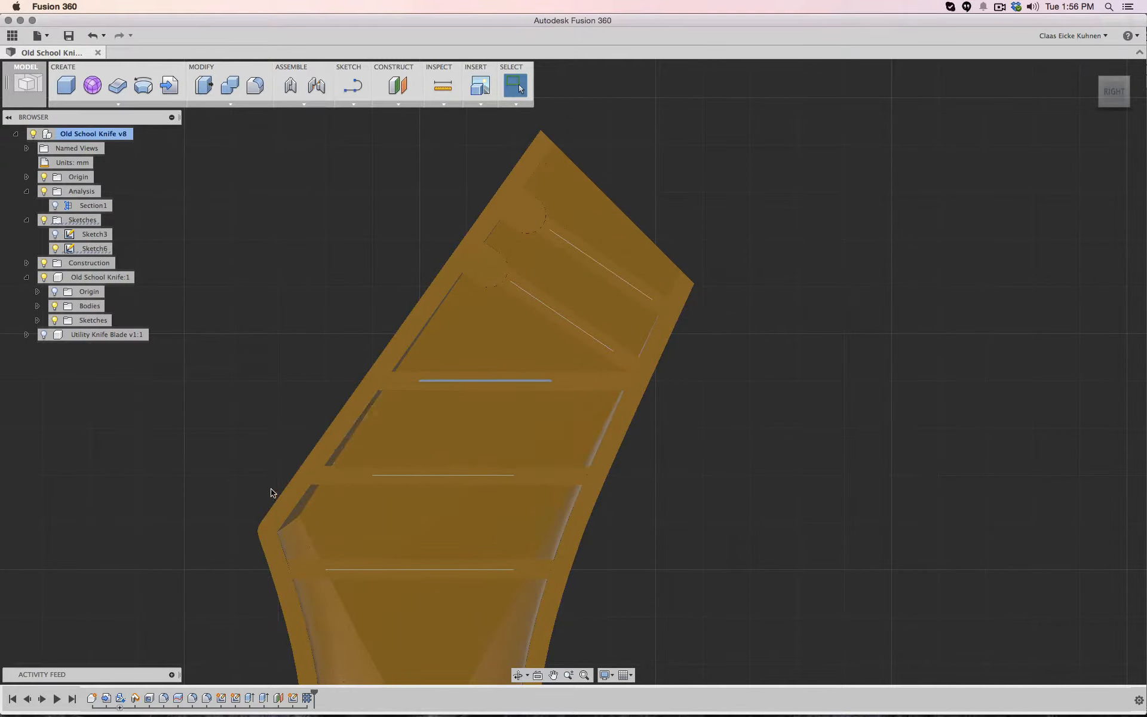
{"action": "left_click", "coordinate": [492, 407]}
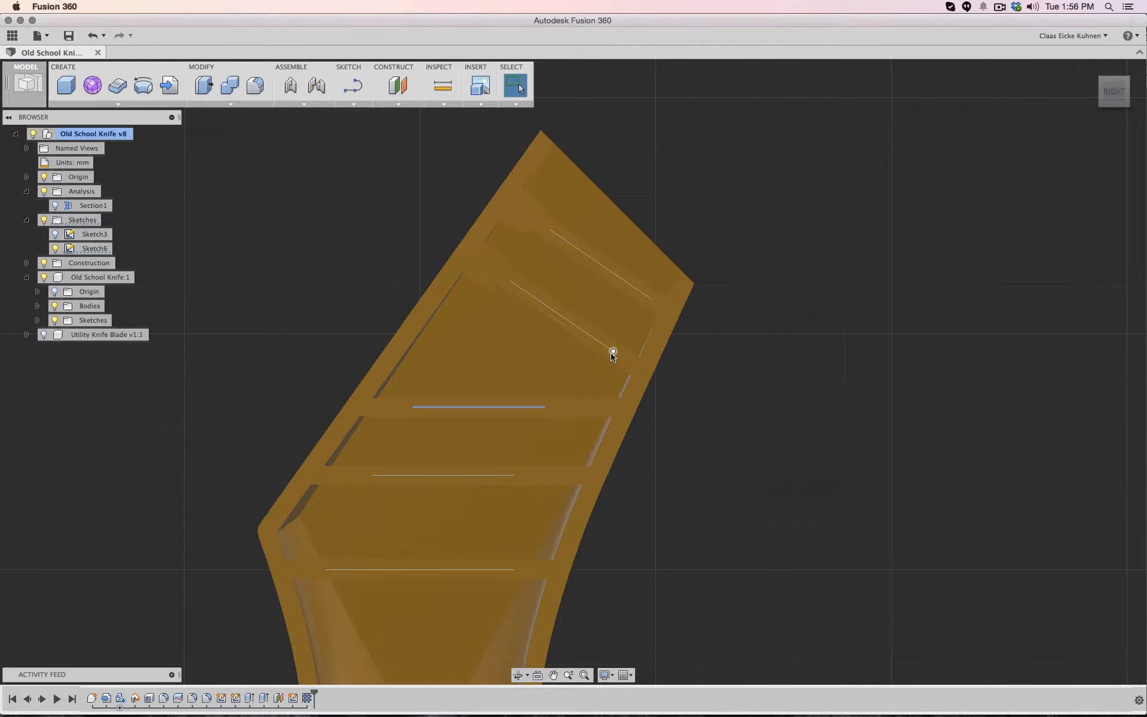
{"action": "left_click", "coordinate": [550, 309]}
{"action": "scroll", "coordinate": [742, 462], "scroll_direction": "up", "scroll_amount": 3}
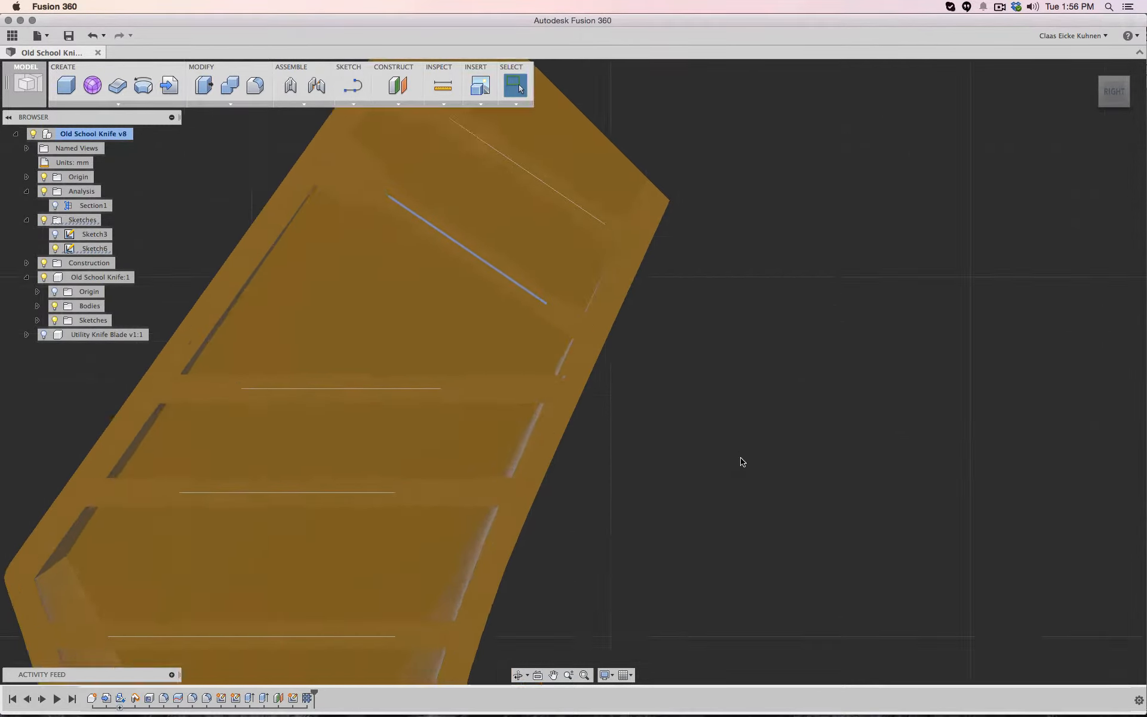
{"action": "scroll", "coordinate": [738, 478], "scroll_direction": "down", "scroll_amount": 5}
{"action": "middle_click_drag", "start_coordinate": [733, 509], "coordinate": [828, 311]}
{"action": "scroll", "coordinate": [793, 361], "scroll_direction": "up", "scroll_amount": 1}
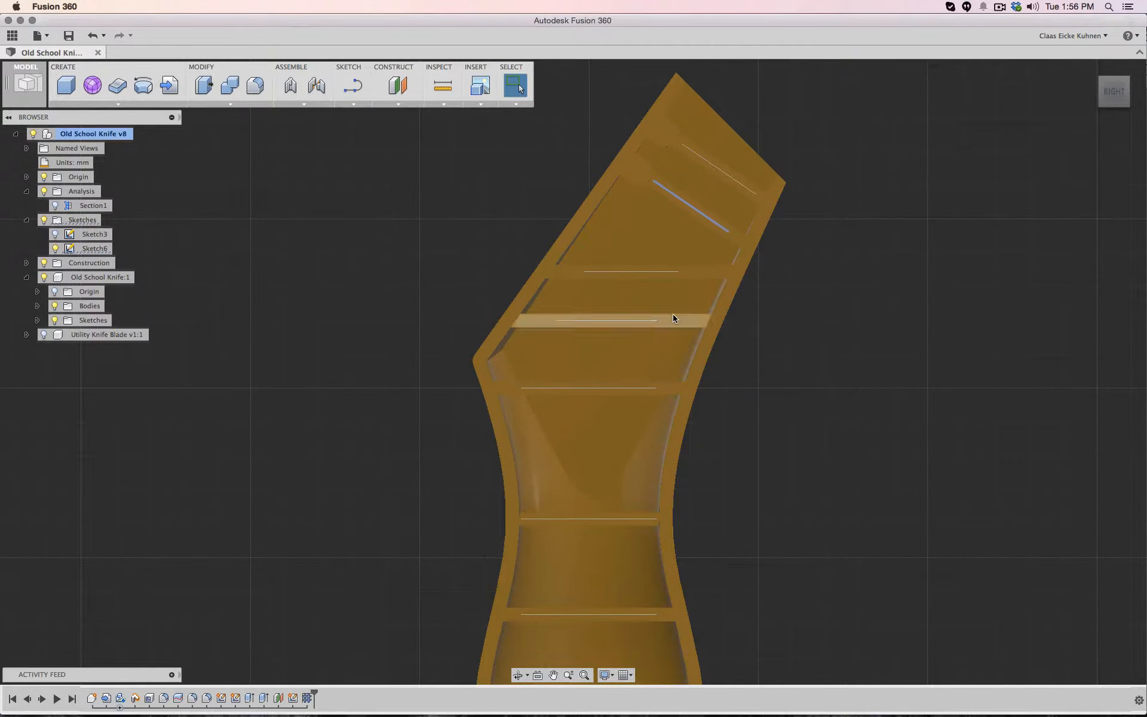
{"action": "key", "text": "Escape"}
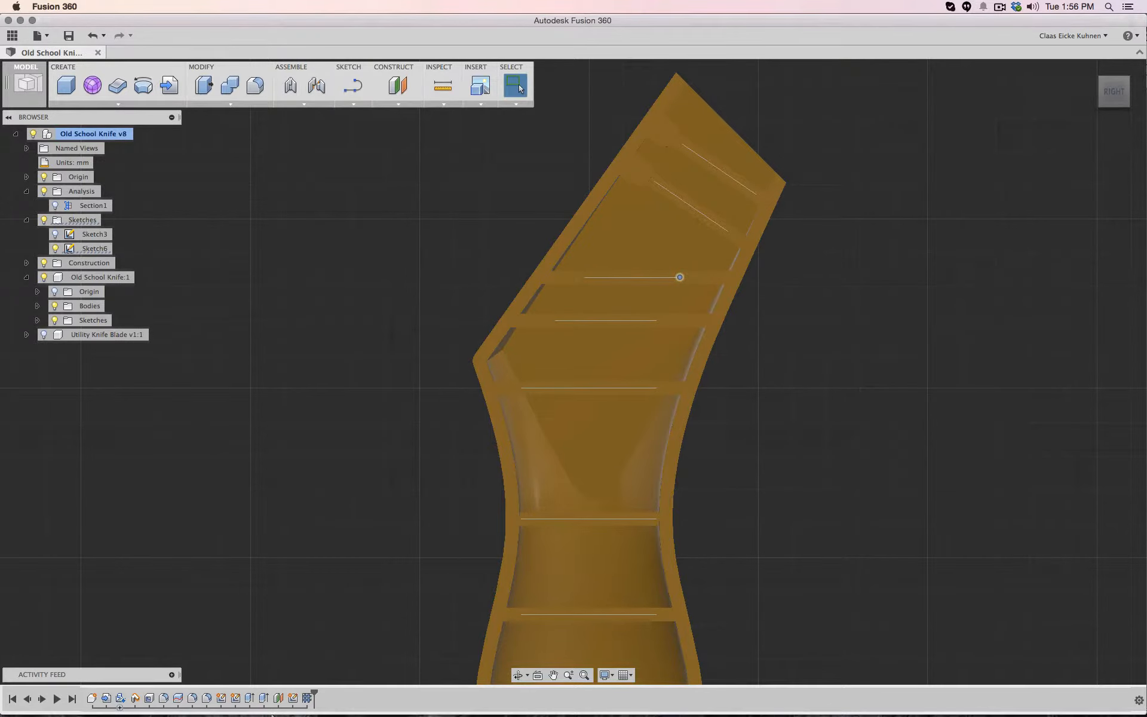
Reopen the web's line sketch, delete the horizontal constraints of the two upper horizontal lines and finish the sketch
{"action": "right_click", "coordinate": [293, 698]}
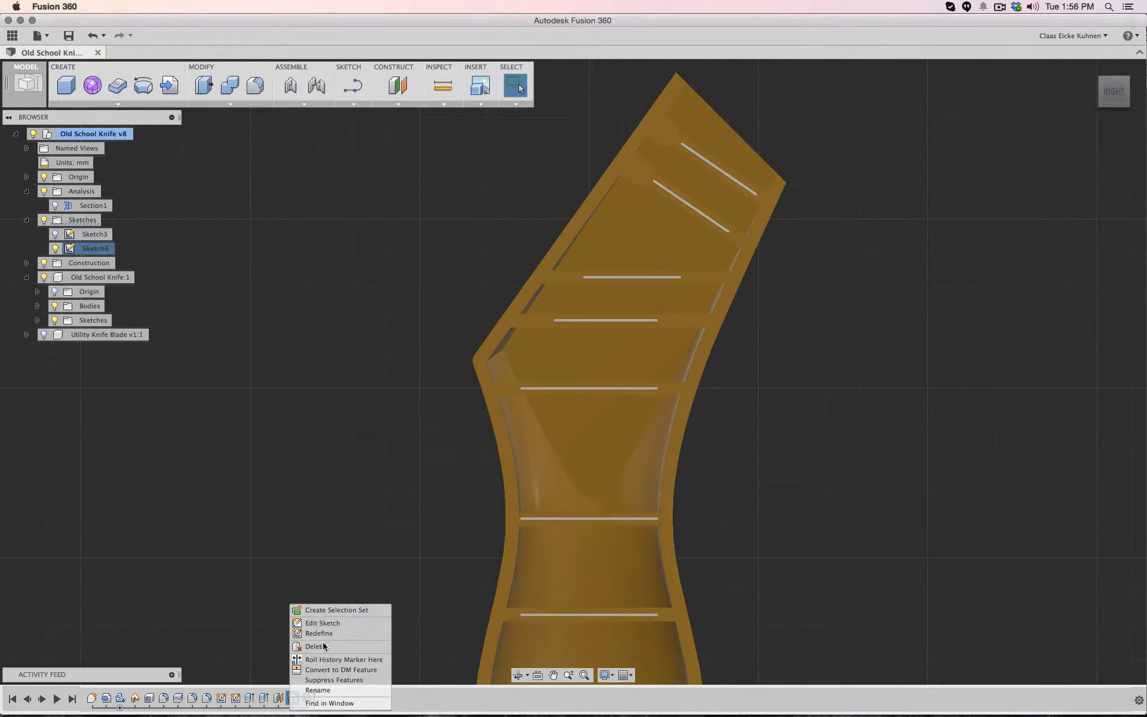
{"action": "left_click", "coordinate": [323, 623]}
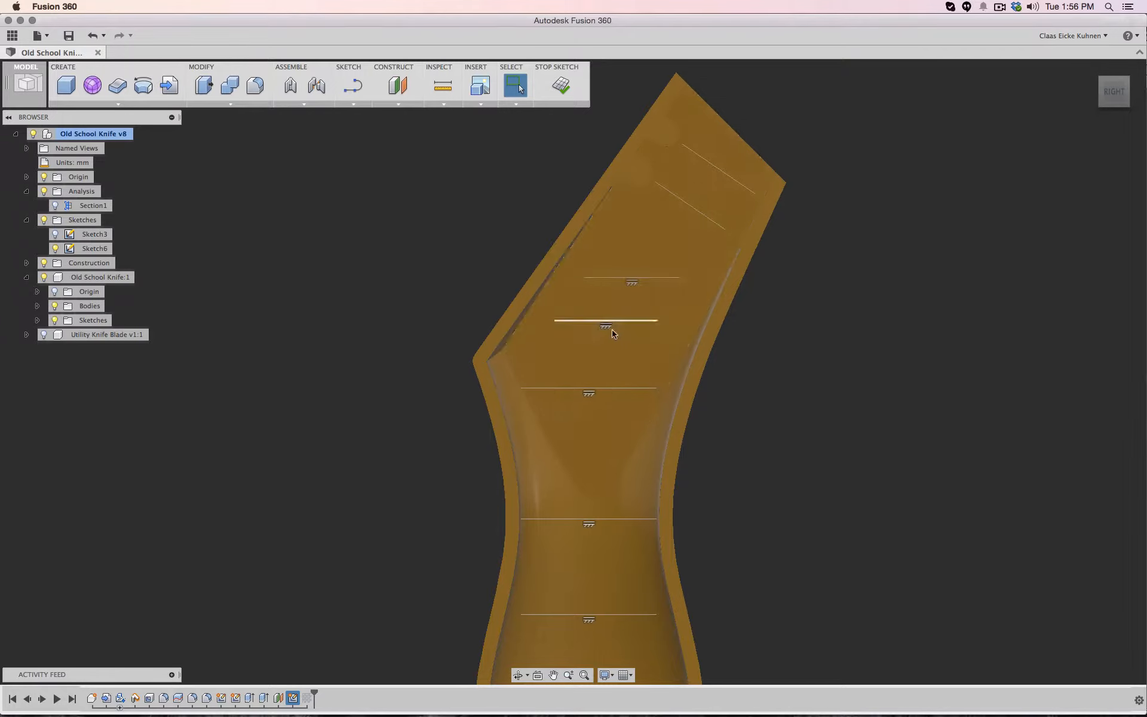
{"action": "left_click", "coordinate": [632, 283]}
{"action": "key", "text": "Delete"}
{"action": "left_click", "coordinate": [560, 85]}
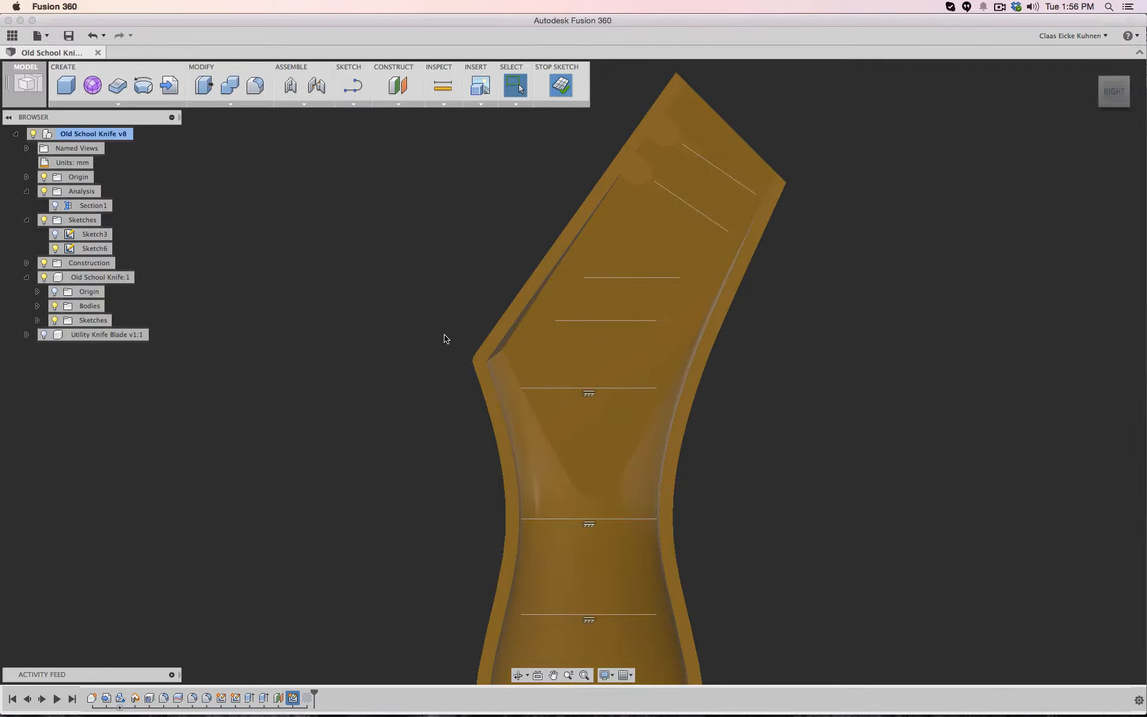
Tilt the two unconstrained head lines down towards the blade-opening side, making the upper one steeper and nudging it slightly upward
{"action": "left_click_drag", "start_coordinate": [657, 323], "coordinate": [659, 333]}
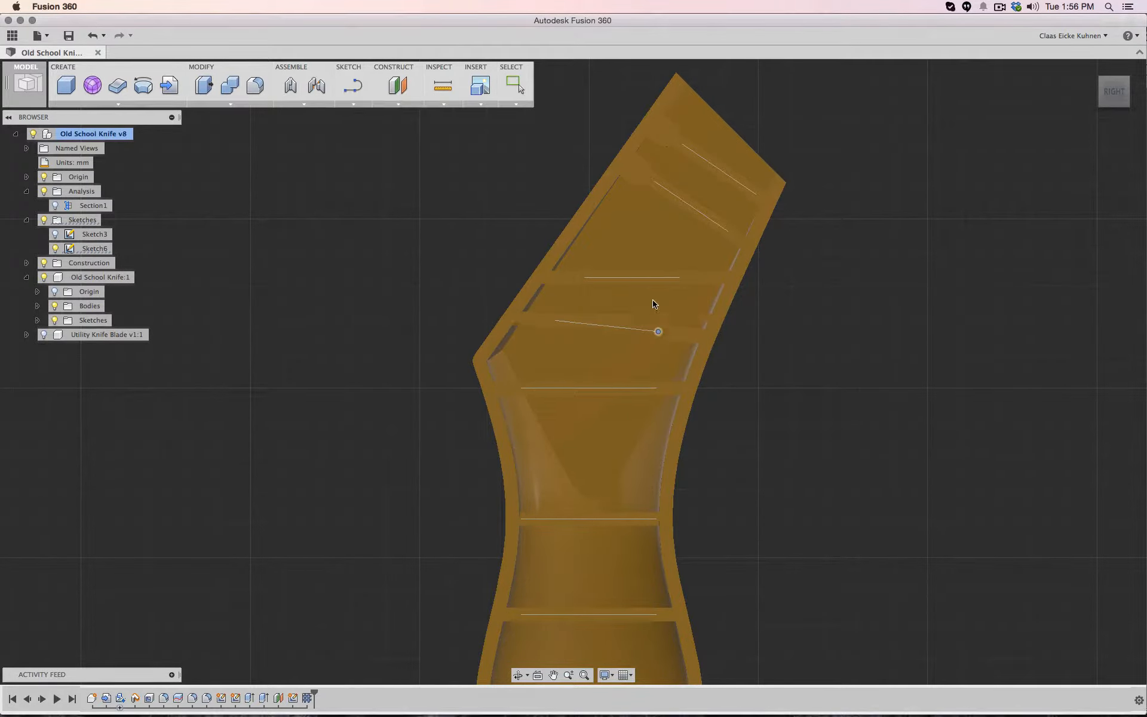
{"action": "left_click_drag", "start_coordinate": [680, 277], "coordinate": [681, 290]}
{"action": "left_click_drag", "start_coordinate": [586, 278], "coordinate": [593, 253]}
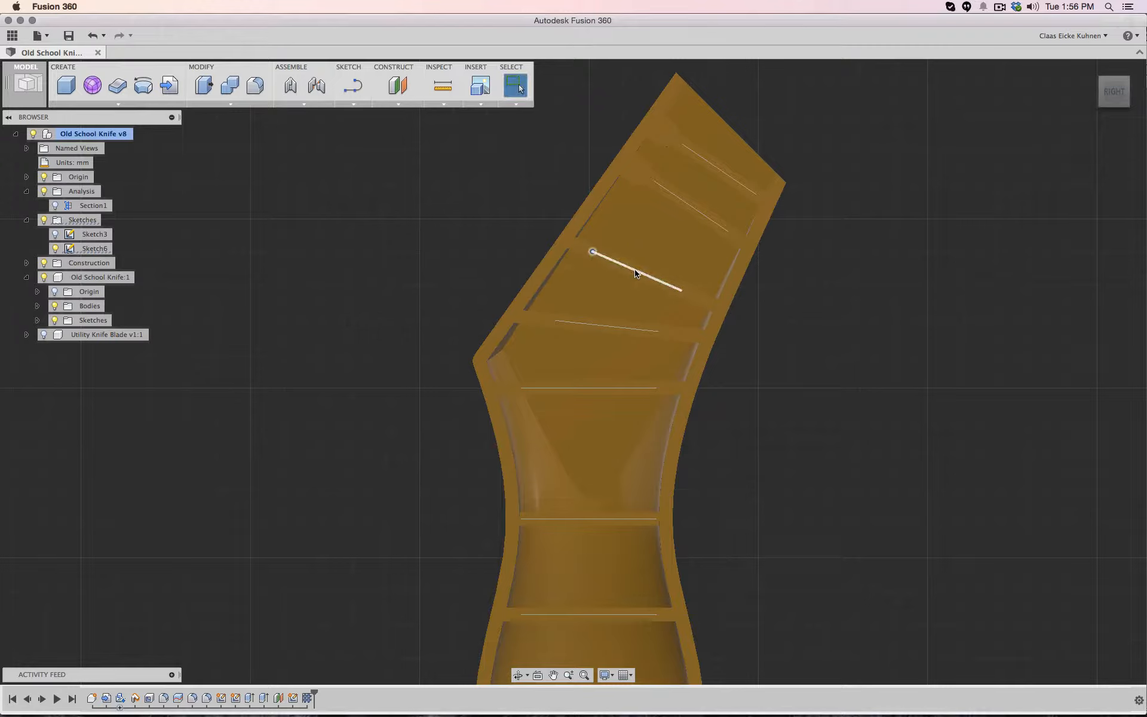
{"action": "left_click_drag", "start_coordinate": [637, 271], "coordinate": [640, 266]}
Move the topmost remaining horizontal line slightly down the handle and steepen the sloped line directly above it
{"action": "scroll", "coordinate": [625, 370], "scroll_direction": "down", "scroll_amount": 5}
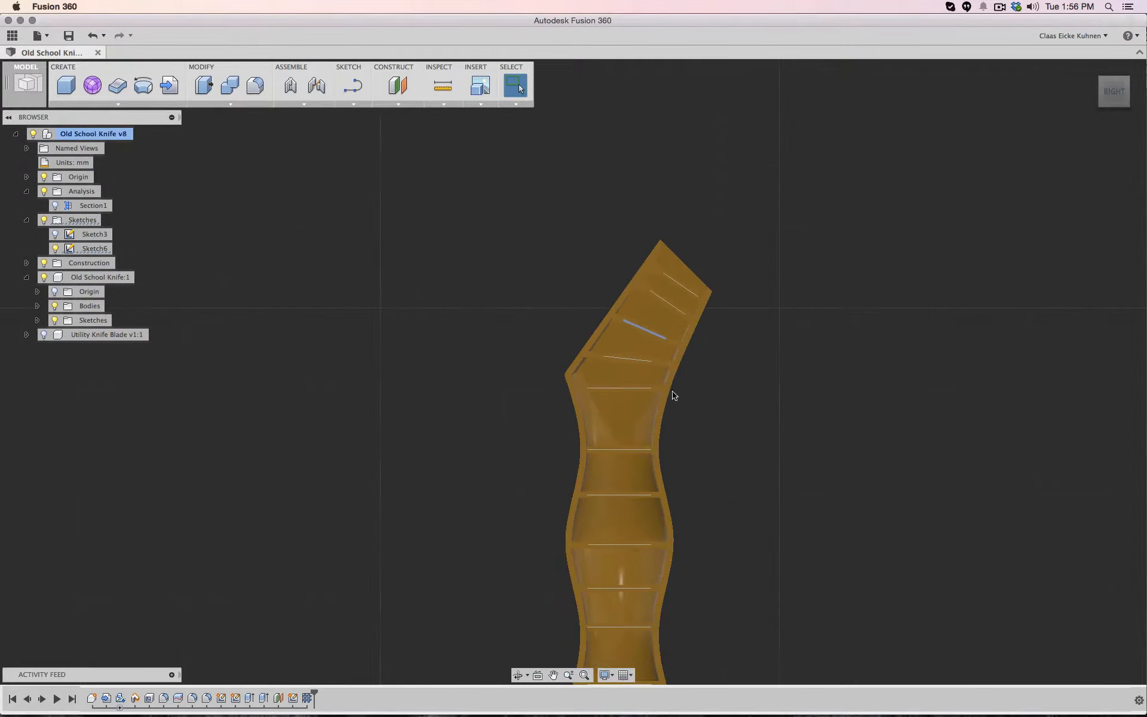
{"action": "left_click", "coordinate": [621, 400]}
{"action": "left_click", "coordinate": [620, 397]}
{"action": "scroll", "coordinate": [650, 364], "scroll_direction": "down", "scroll_amount": 2}
{"action": "scroll", "coordinate": [650, 365], "scroll_direction": "up", "scroll_amount": 4}
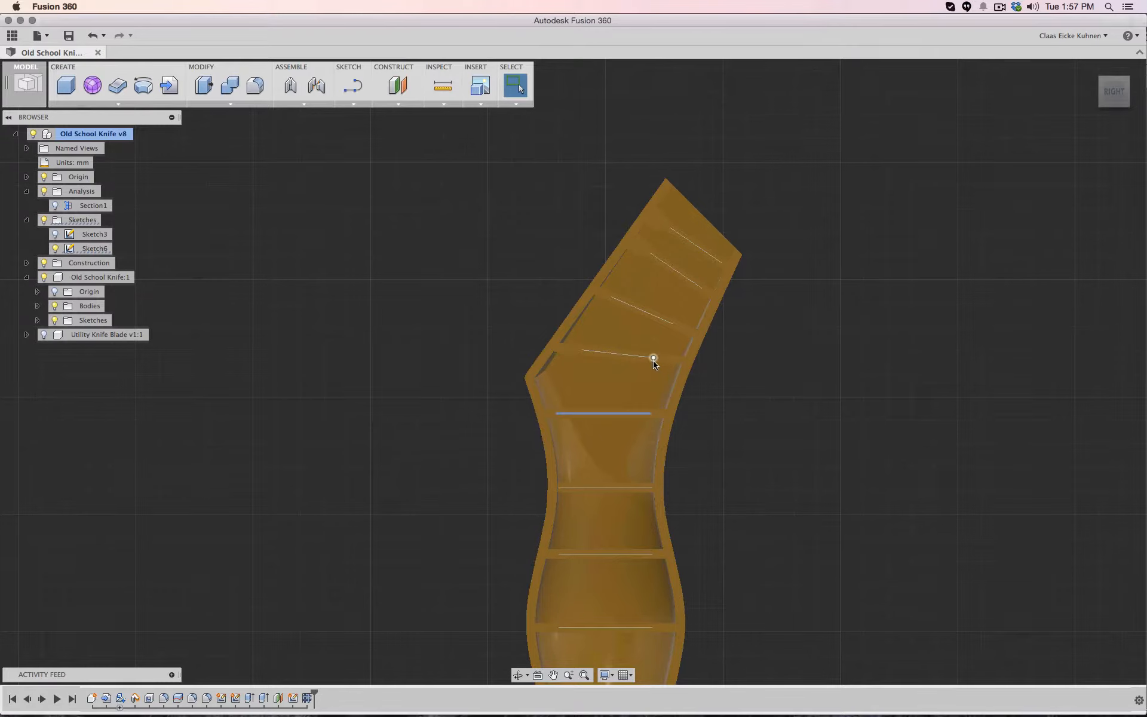
{"action": "left_click", "coordinate": [652, 360]}
{"action": "left_click_drag", "start_coordinate": [652, 359], "coordinate": [651, 364]}
{"action": "scroll", "coordinate": [752, 394], "scroll_direction": "up", "scroll_amount": 3}
{"action": "scroll", "coordinate": [750, 406], "scroll_direction": "down", "scroll_amount": 6}
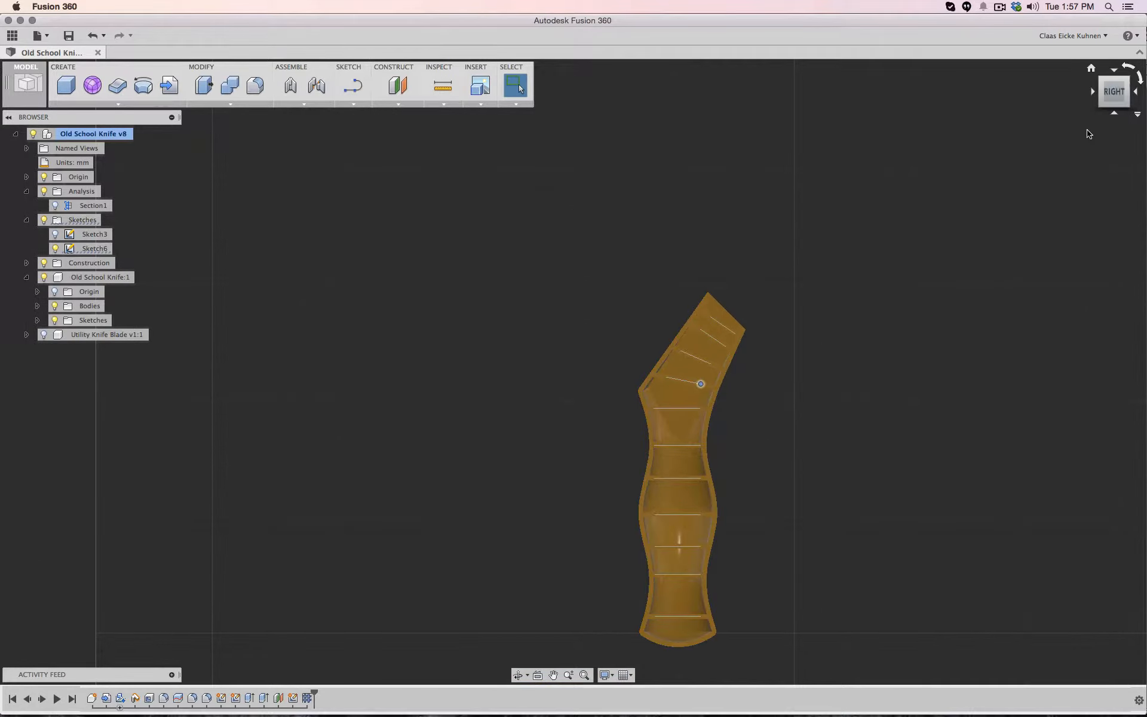
Show the Utility Knife Blade component inside the handle
{"action": "left_click", "coordinate": [1129, 65]}
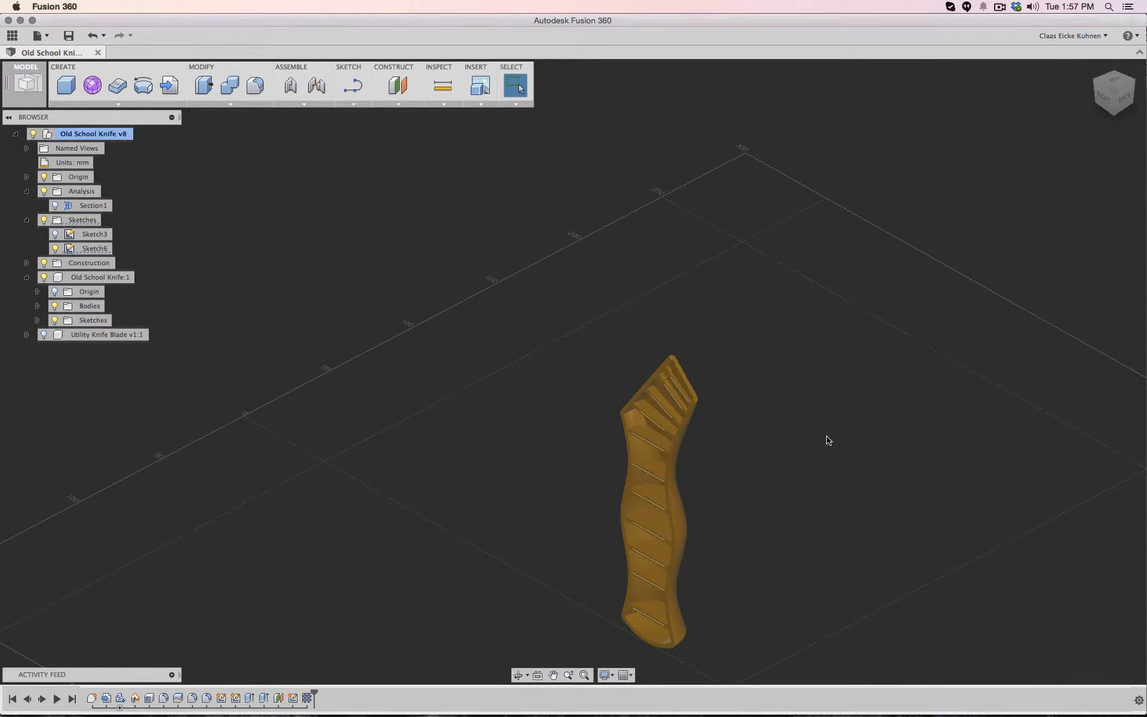
{"action": "scroll", "coordinate": [773, 526], "scroll_direction": "up", "scroll_amount": 3}
{"action": "middle_click_drag", "start_coordinate": [773, 522], "coordinate": [787, 397]}
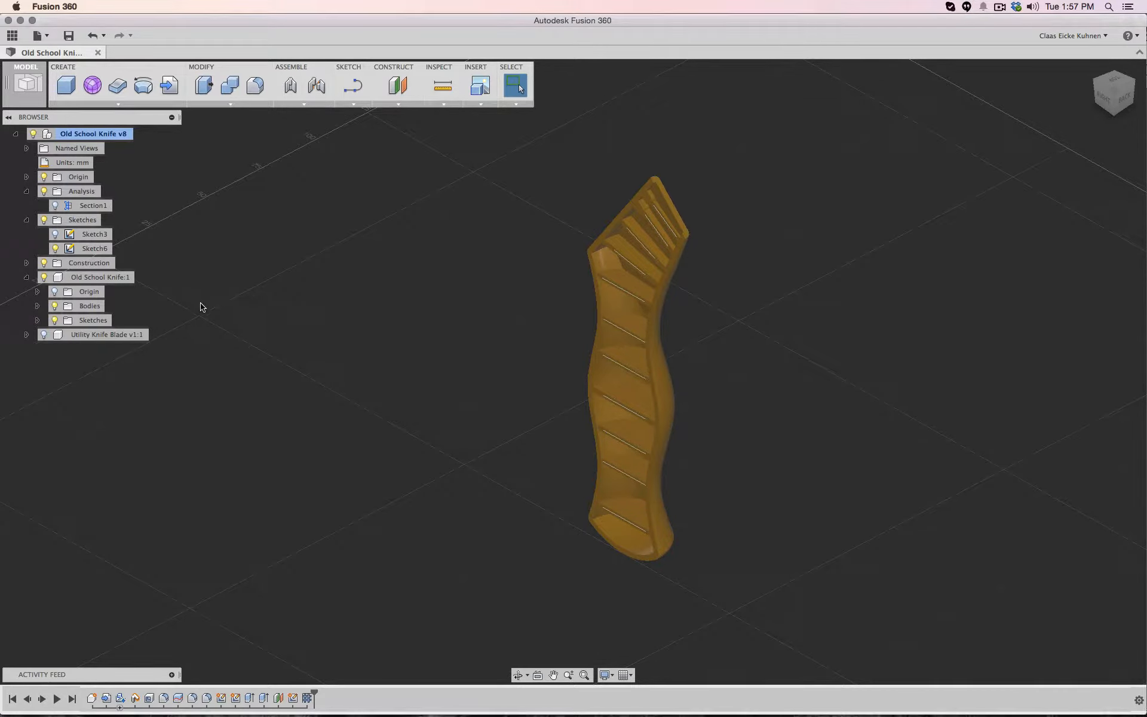
{"action": "left_click", "coordinate": [43, 336]}
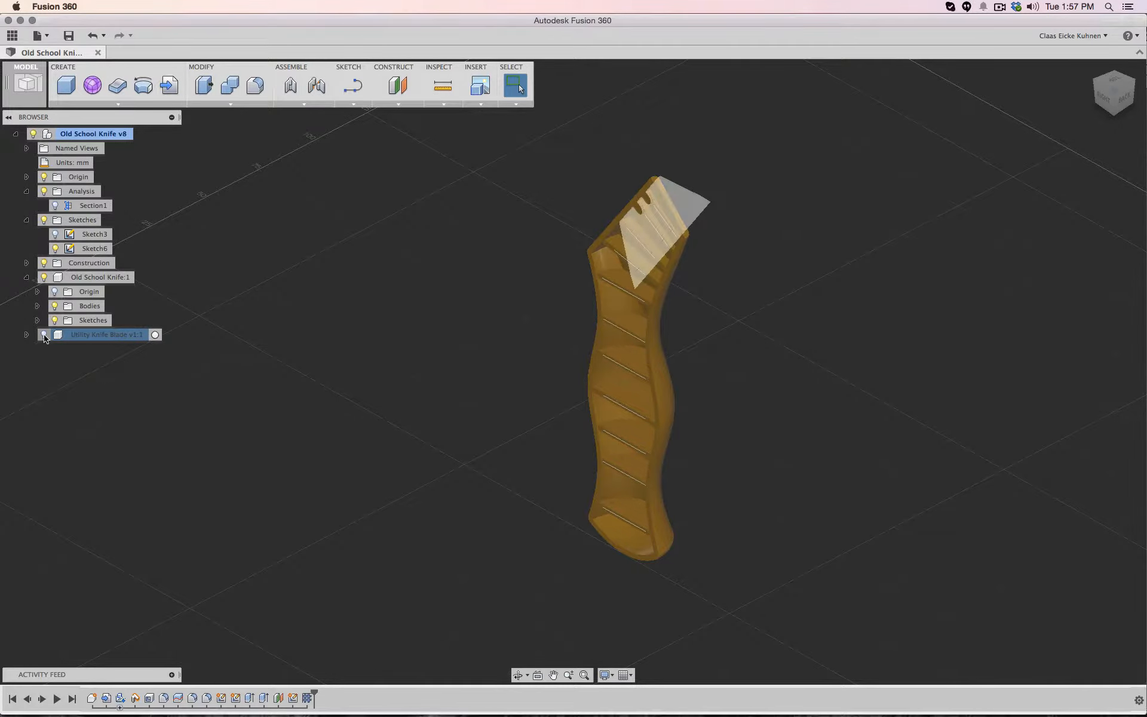
Examine how the blade sits against the locating pegs, pocket and web walls in the handle's head
{"action": "scroll", "coordinate": [754, 215], "scroll_direction": "down", "scroll_amount": 3}
{"action": "scroll", "coordinate": [741, 218], "scroll_direction": "up", "scroll_amount": 10}
{"action": "scroll", "coordinate": [896, 192], "scroll_direction": "down", "scroll_amount": 5}
{"action": "mouse_move", "coordinate": [1114, 103]}
{"action": "left_mouse_down"}
{"action": "mouse_move", "coordinate": [1034, 98]}
{"action": "mouse_move", "coordinate": [997, 111]}
{"action": "mouse_move", "coordinate": [1105, 107]}
{"action": "left_mouse_up"}
{"action": "middle_click_drag", "start_coordinate": [858, 189], "coordinate": [708, 286]}
{"action": "scroll", "coordinate": [707, 287], "scroll_direction": "down", "scroll_amount": 5}
{"action": "scroll", "coordinate": [703, 288], "scroll_direction": "up", "scroll_amount": 7}
{"action": "scroll", "coordinate": [702, 288], "scroll_direction": "up", "scroll_amount": 3}
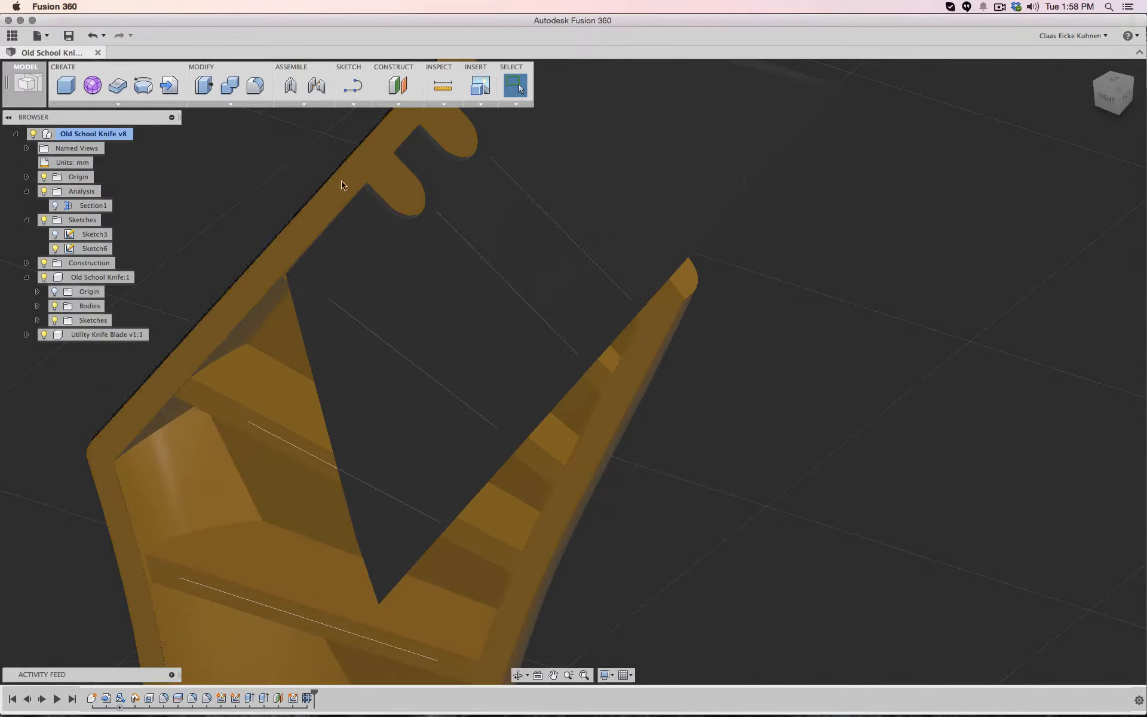
{"action": "mouse_move", "coordinate": [1117, 105]}
{"action": "left_mouse_down"}
{"action": "mouse_move", "coordinate": [1107, 112]}
{"action": "mouse_move", "coordinate": [1110, 104]}
{"action": "left_mouse_up"}
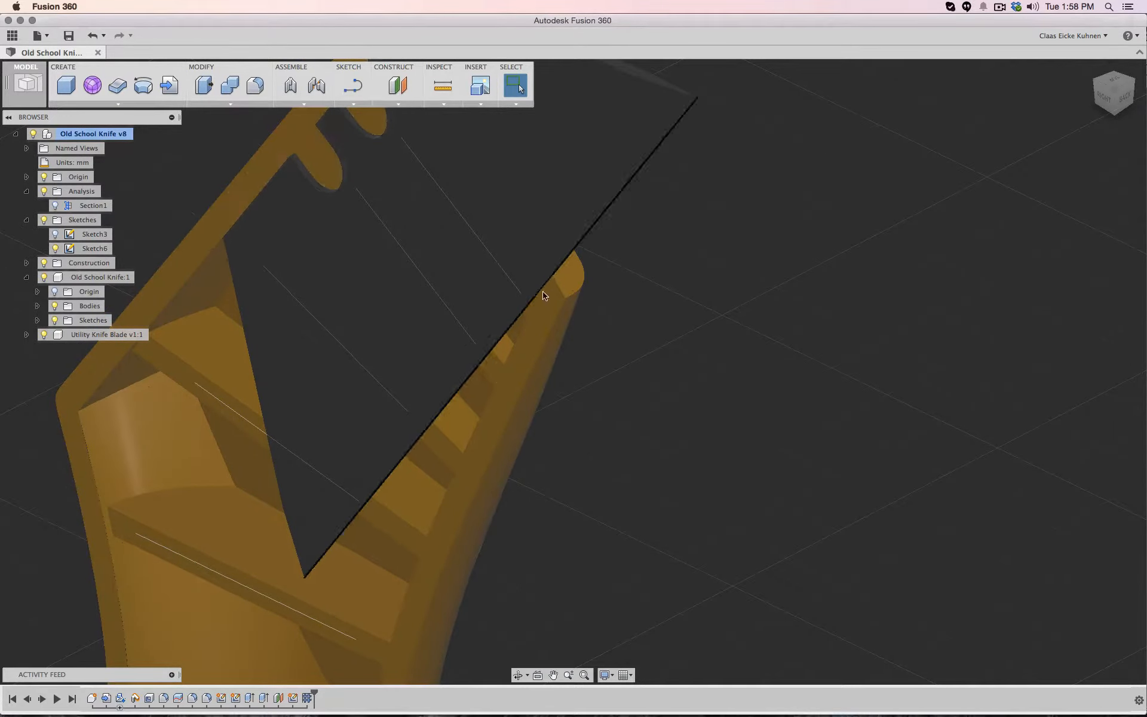
{"action": "left_click", "coordinate": [241, 106]}
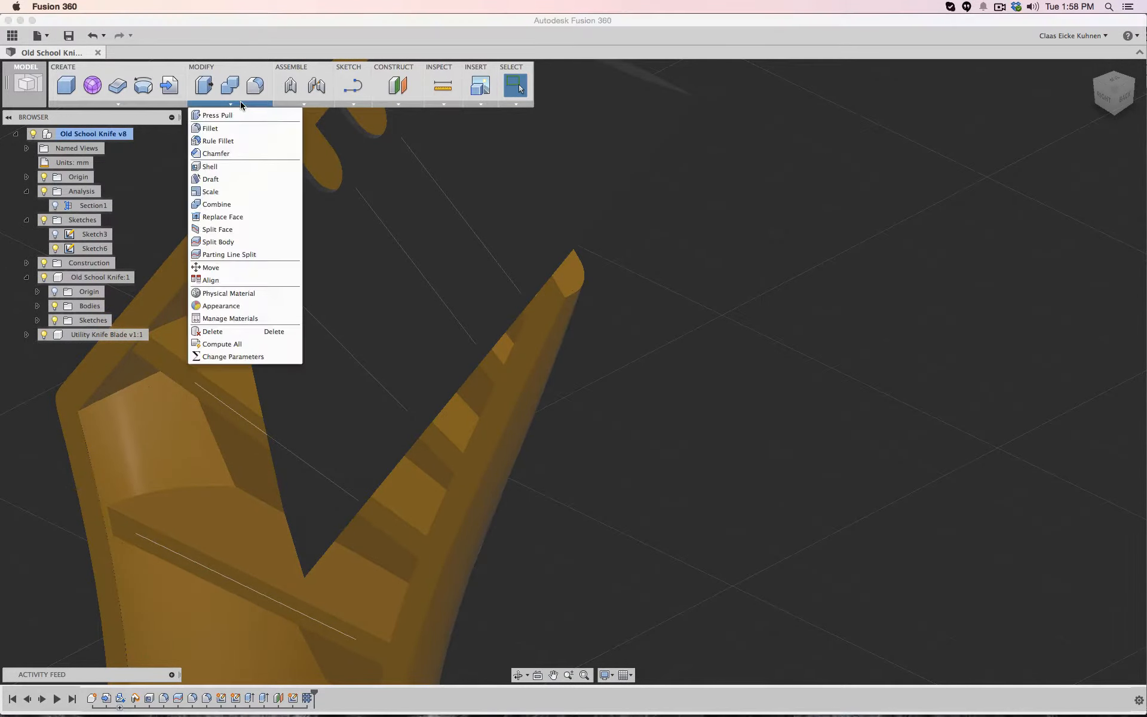
{"action": "left_click", "coordinate": [246, 204]}
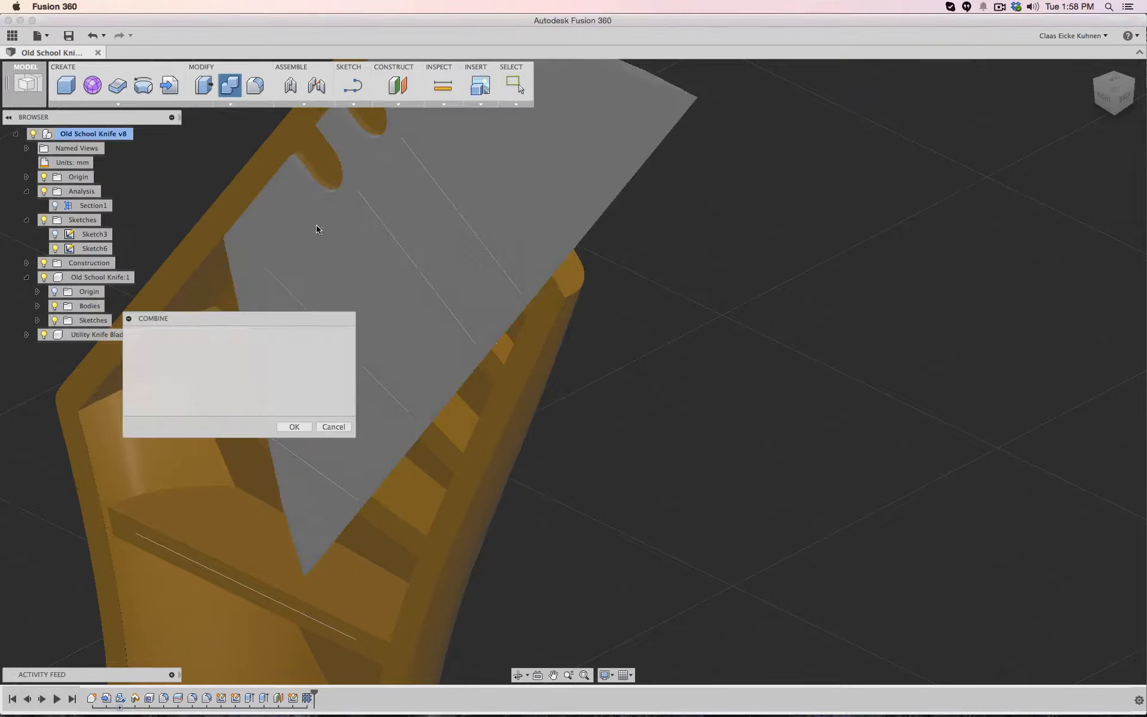
{"action": "left_click", "coordinate": [582, 223]}
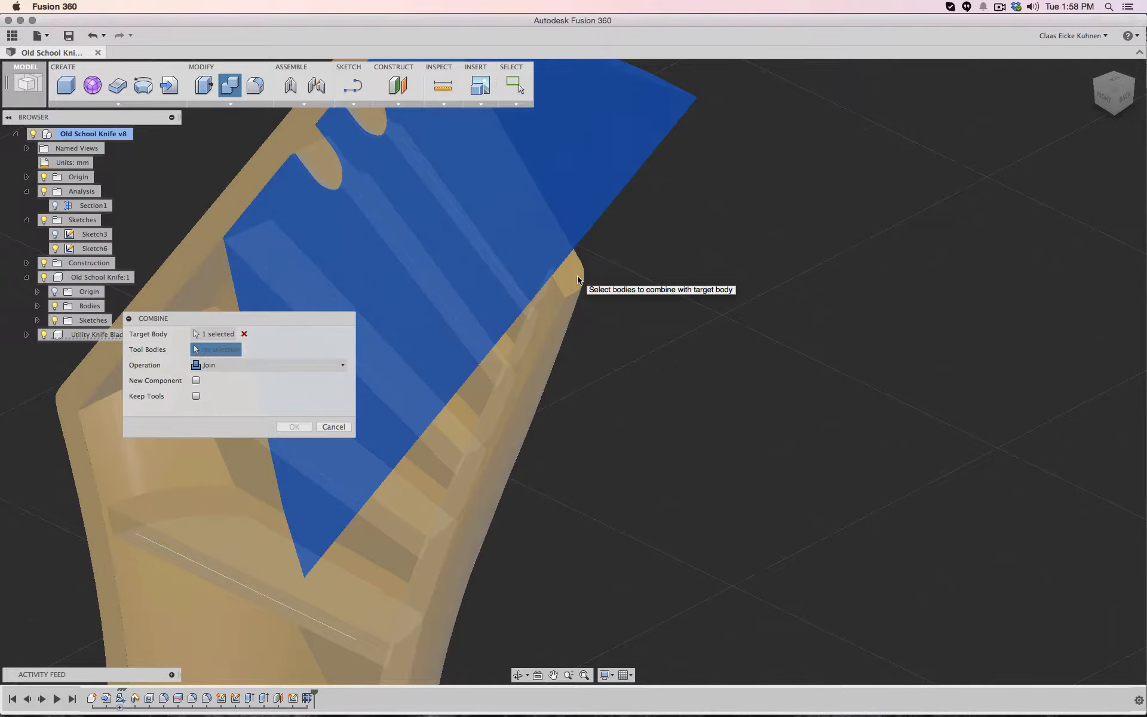
{"action": "left_click", "coordinate": [331, 427]}
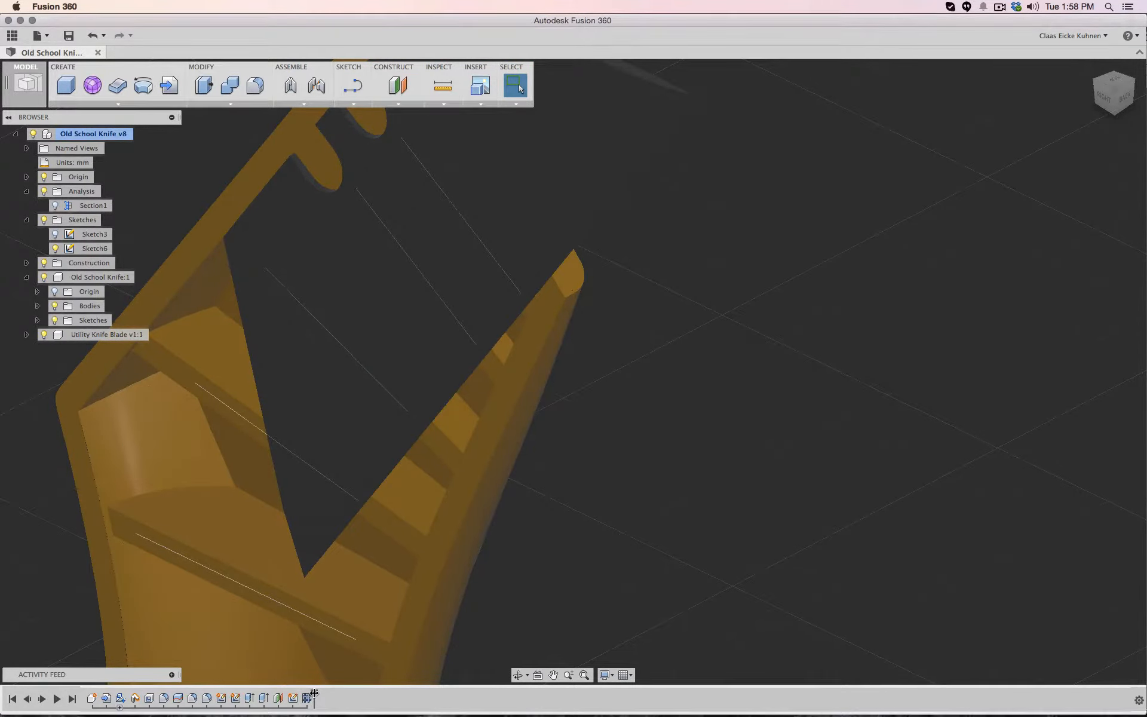
Roll the timeline back to just before the construction plane, line sketch and web feature
{"action": "left_click_drag", "start_coordinate": [314, 693], "coordinate": [264, 689]}
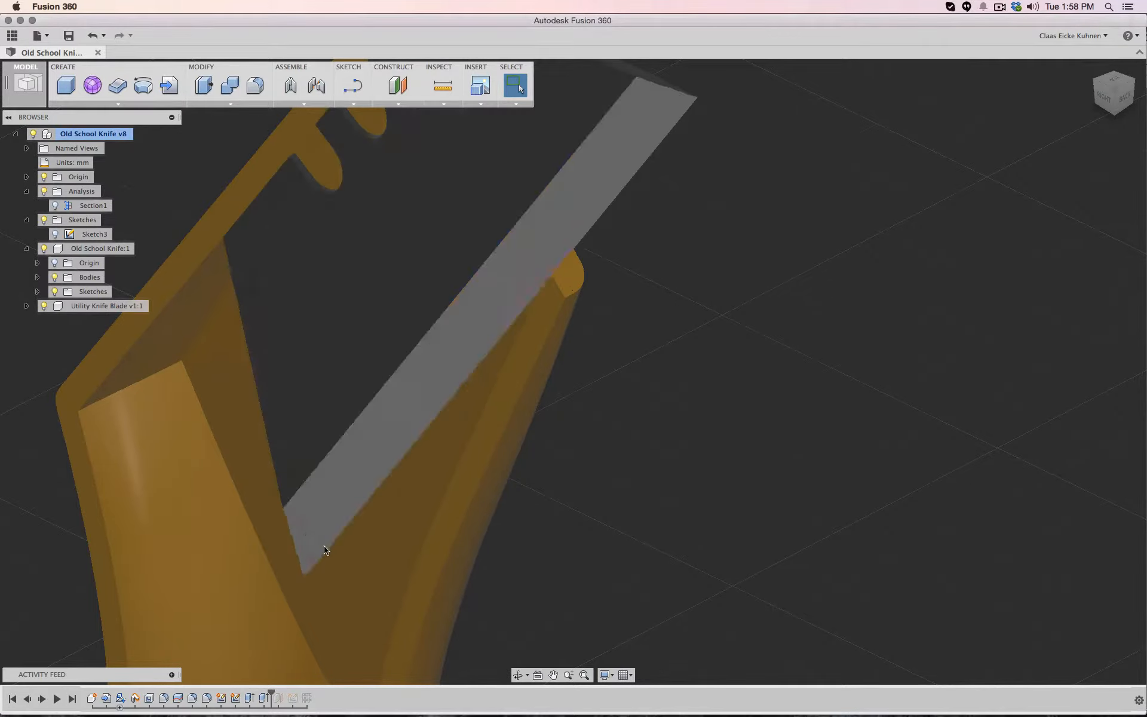
{"action": "mouse_move", "coordinate": [270, 692]}
{"action": "left_mouse_down"}
{"action": "mouse_move", "coordinate": [310, 691]}
{"action": "mouse_move", "coordinate": [241, 693]}
{"action": "mouse_move", "coordinate": [267, 691]}
{"action": "left_mouse_up"}
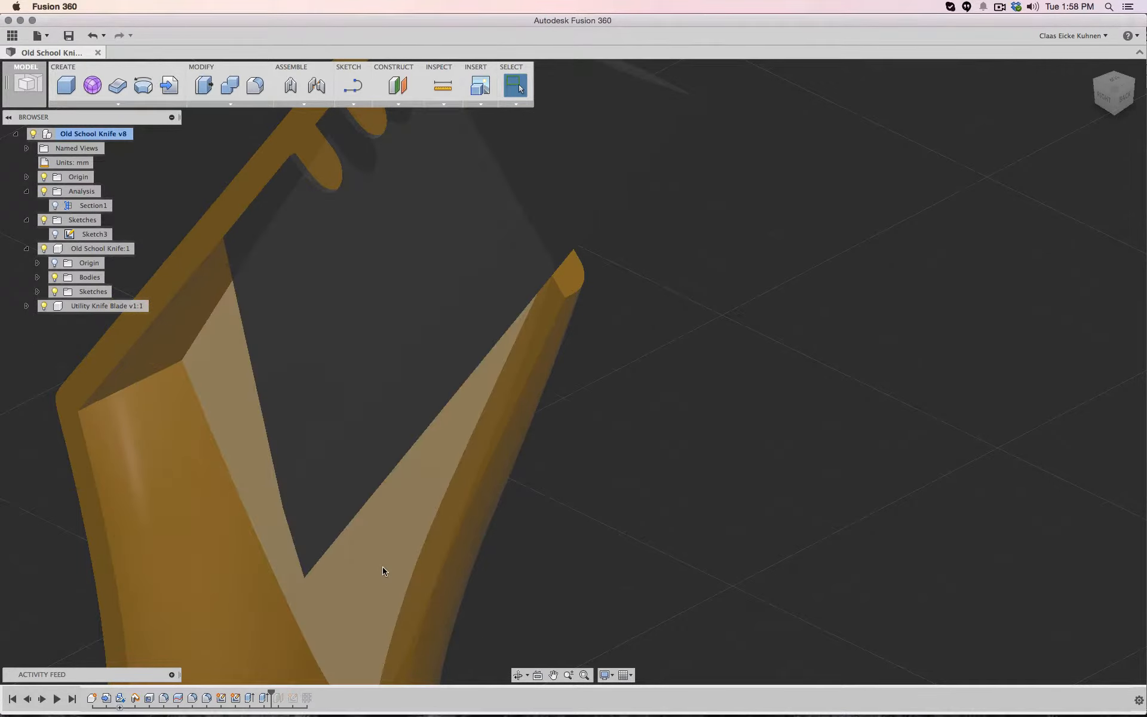
{"action": "left_click", "coordinate": [233, 88]}
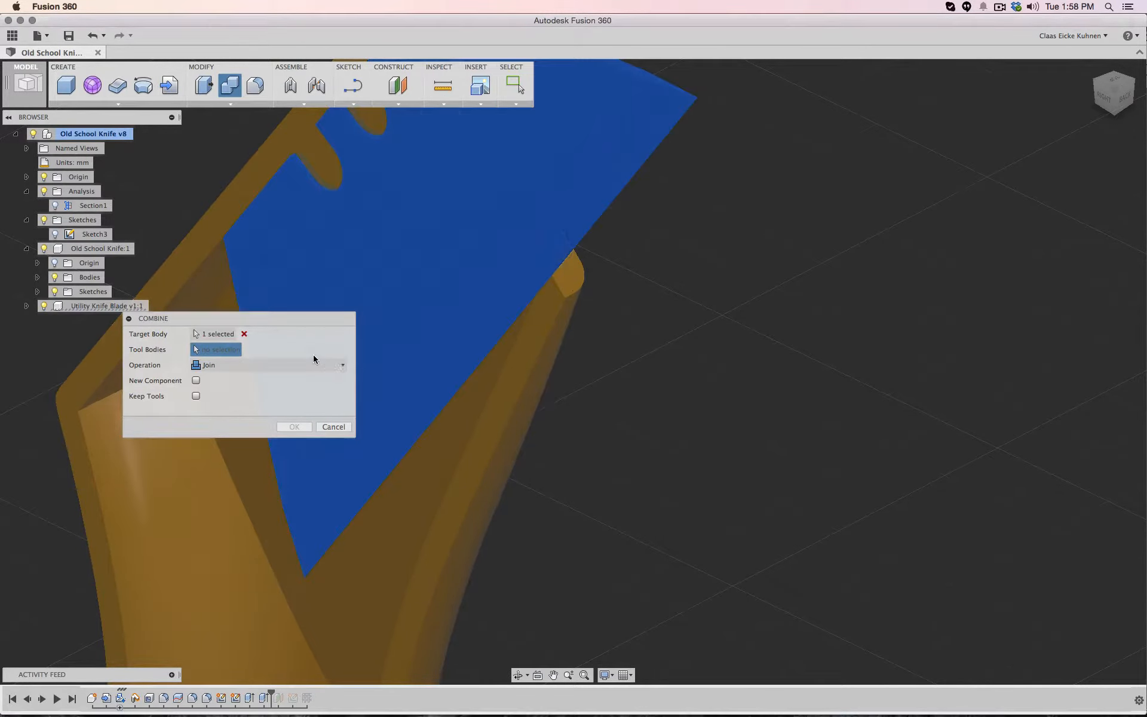
{"action": "left_click", "coordinate": [280, 365]}
{"action": "left_click", "coordinate": [267, 393]}
{"action": "left_click", "coordinate": [333, 427]}
Cut the blade's shape out of the handle body with Combine, keeping the blade as the tool body
{"action": "left_click", "coordinate": [234, 99]}
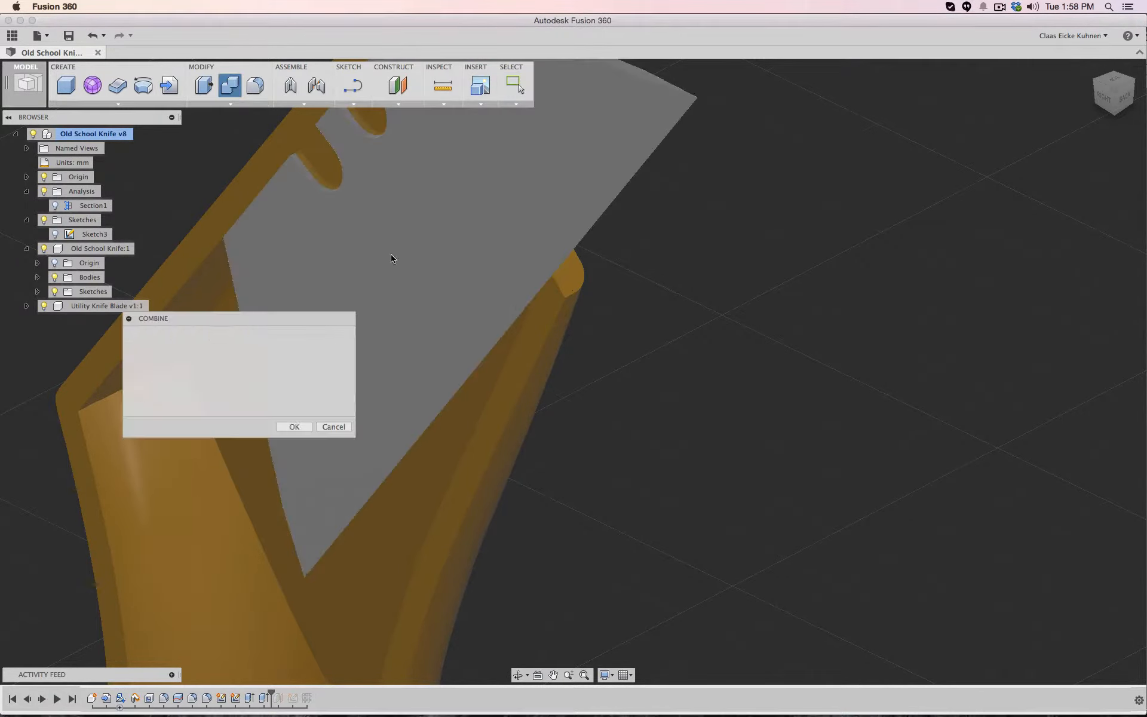
{"action": "left_click", "coordinate": [563, 307]}
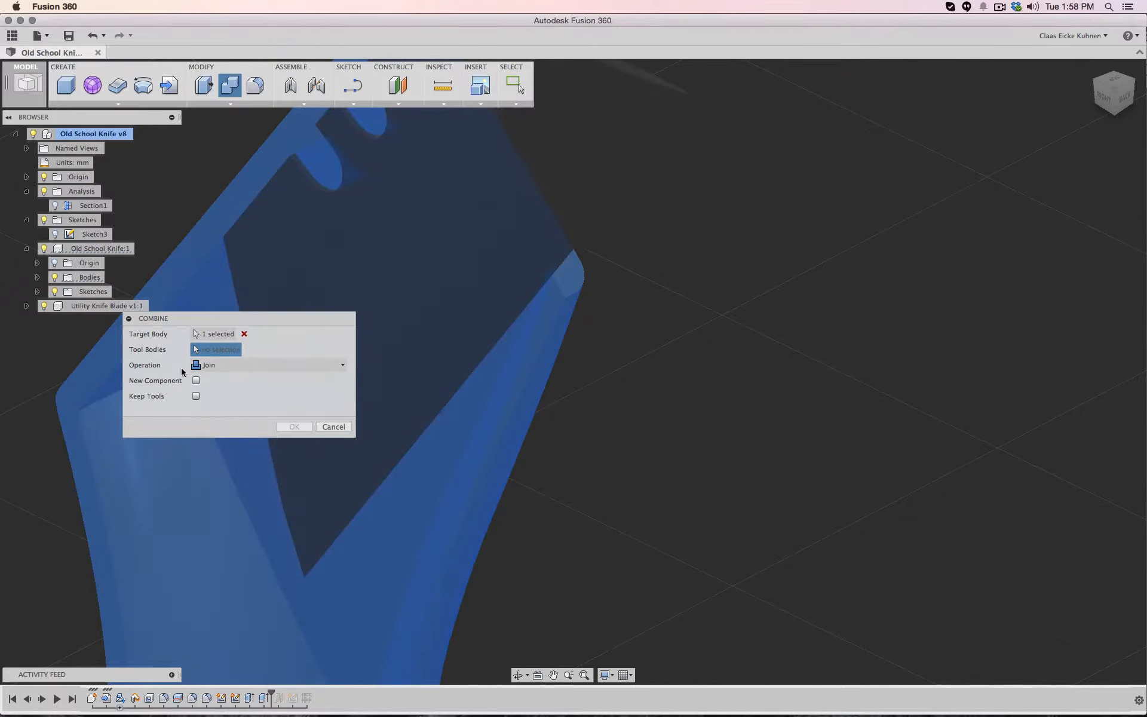
{"action": "left_click", "coordinate": [566, 203]}
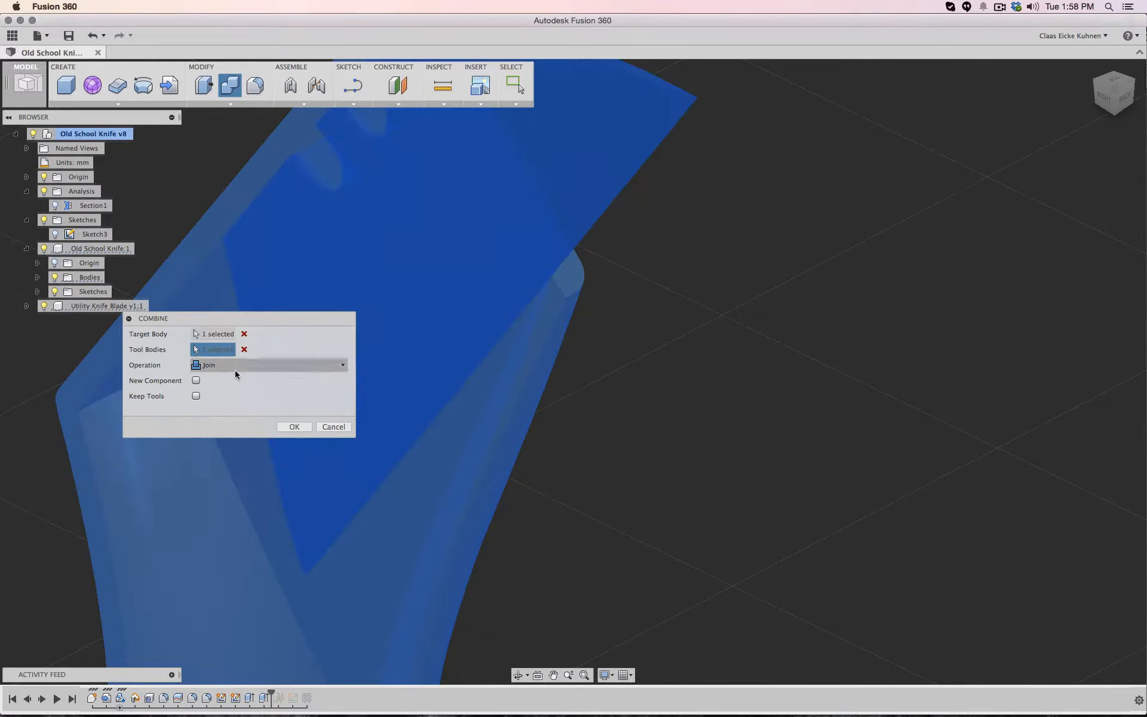
{"action": "left_click", "coordinate": [229, 366]}
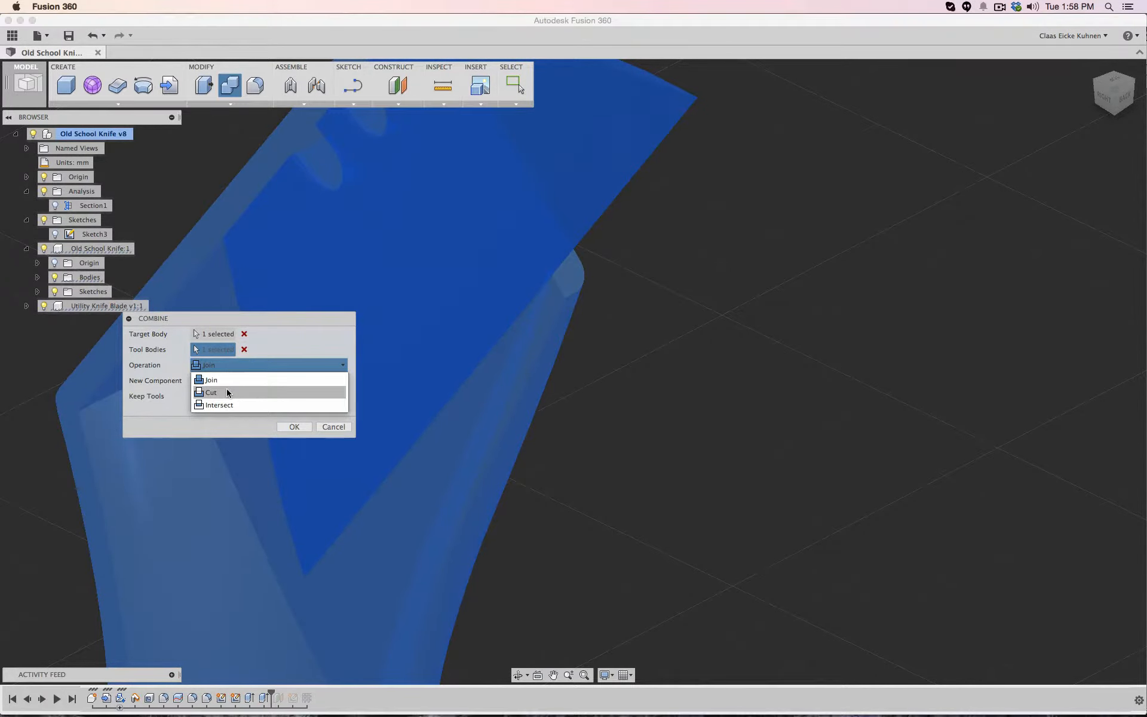
{"action": "left_click", "coordinate": [228, 392]}
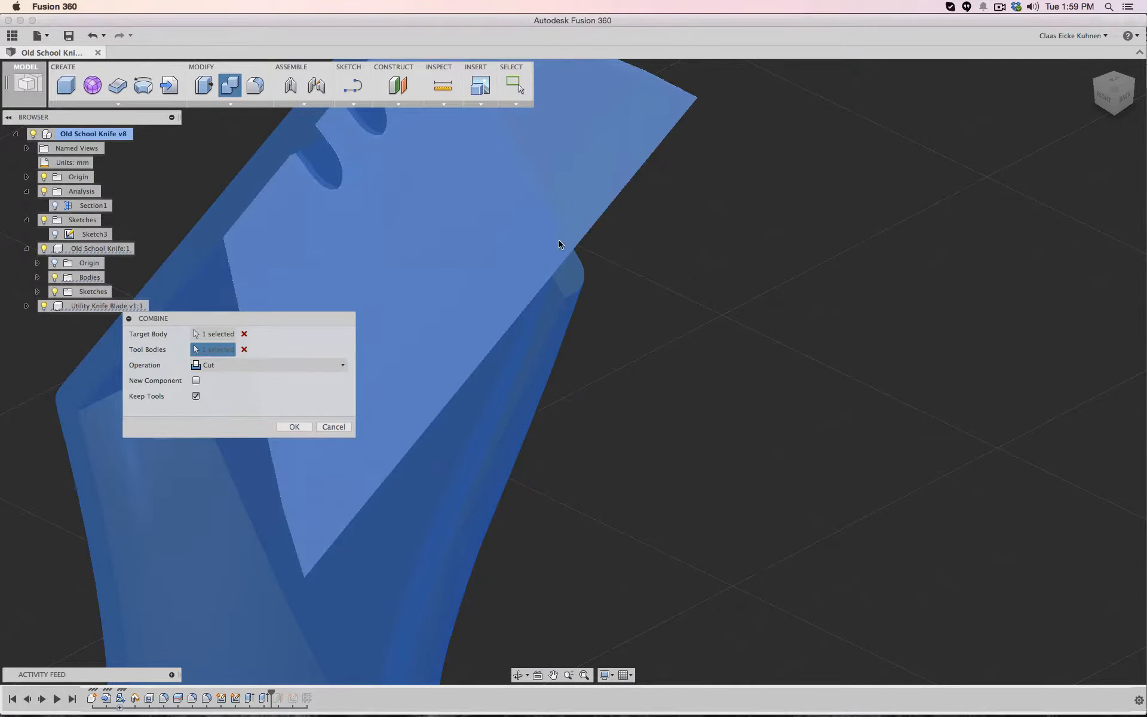
{"action": "left_click", "coordinate": [295, 426]}
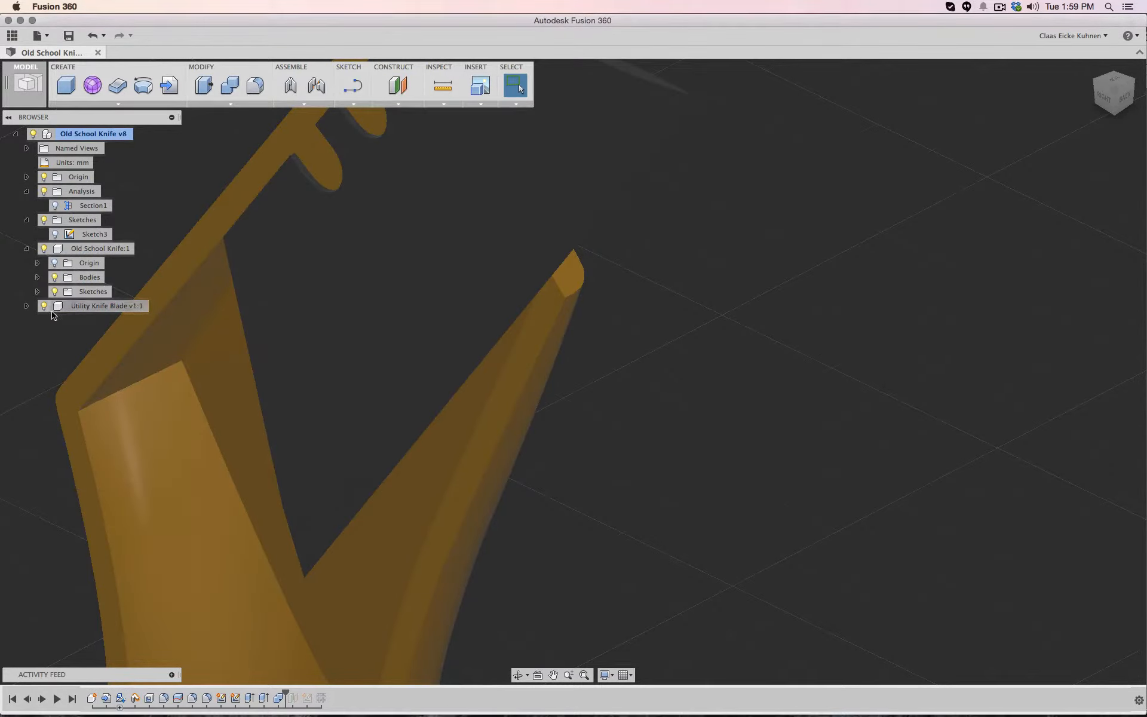
Hide the Utility Knife Blade component and examine the cut it left at the corner of the handle's head
{"action": "left_click", "coordinate": [43, 305]}
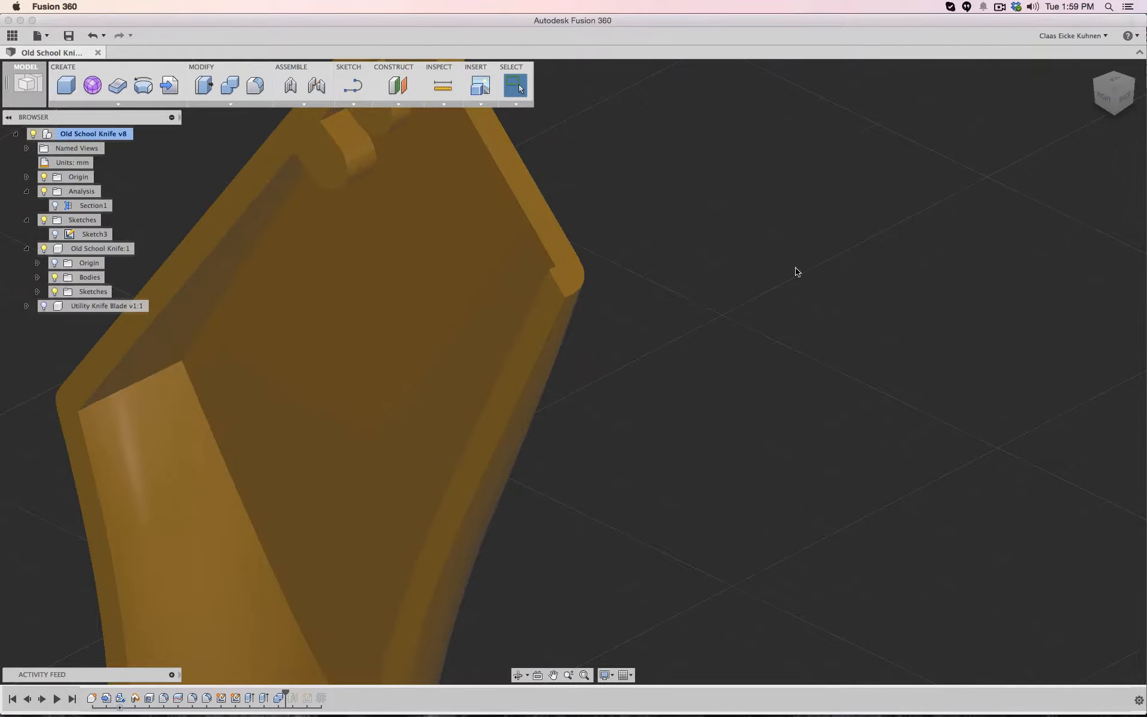
{"action": "scroll", "coordinate": [627, 302], "scroll_direction": "up", "scroll_amount": 5}
{"action": "scroll", "coordinate": [424, 313], "scroll_direction": "up", "scroll_amount": 8}
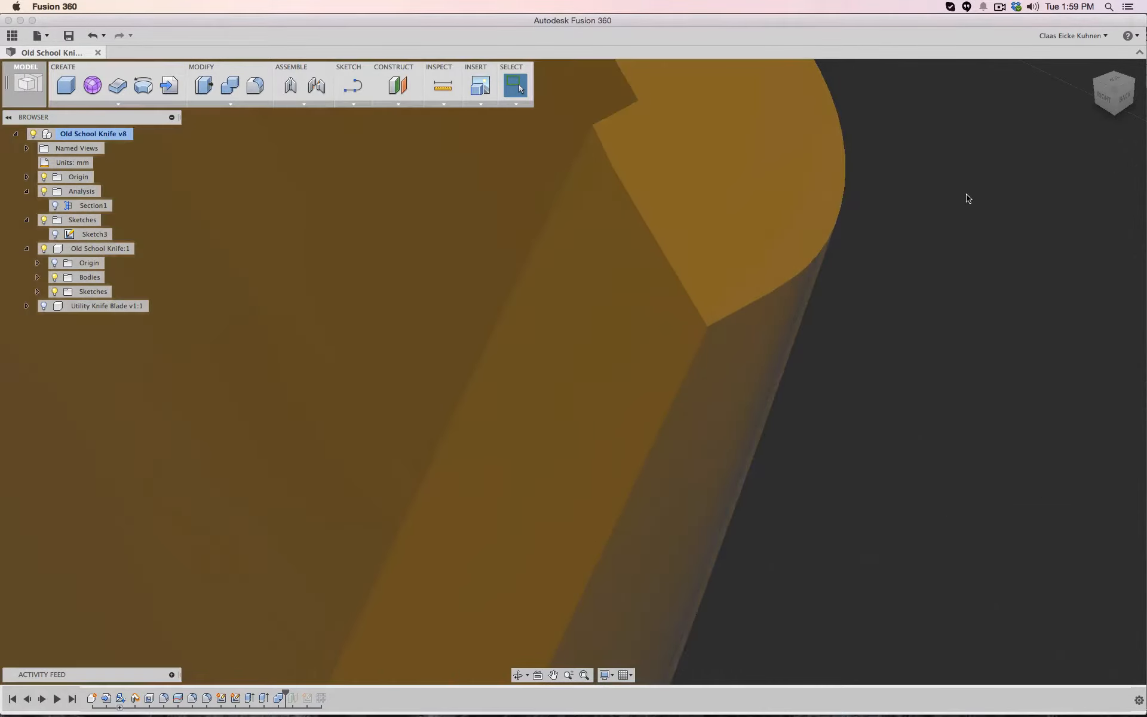
{"action": "scroll", "coordinate": [786, 259], "scroll_direction": "up", "scroll_amount": 10}
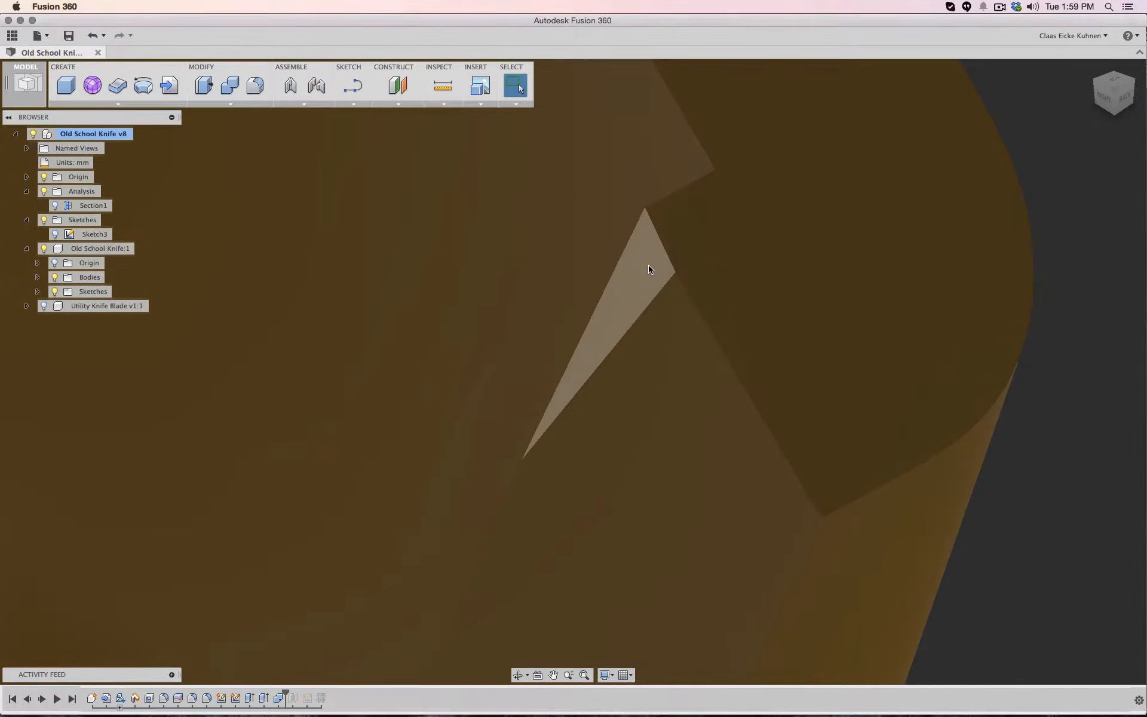
{"action": "scroll", "coordinate": [454, 197], "scroll_direction": "up", "scroll_amount": 3}
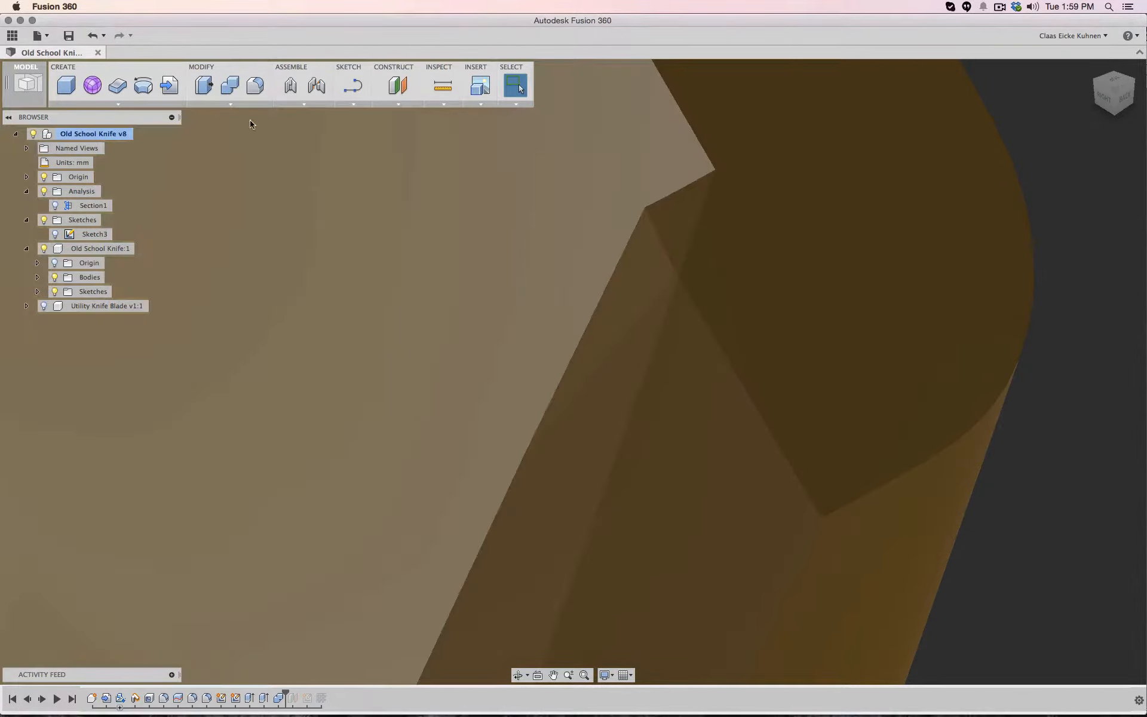
Start a Press Pull on the small triangular face at the corner of the blade pocket
{"action": "left_click", "coordinate": [229, 105]}
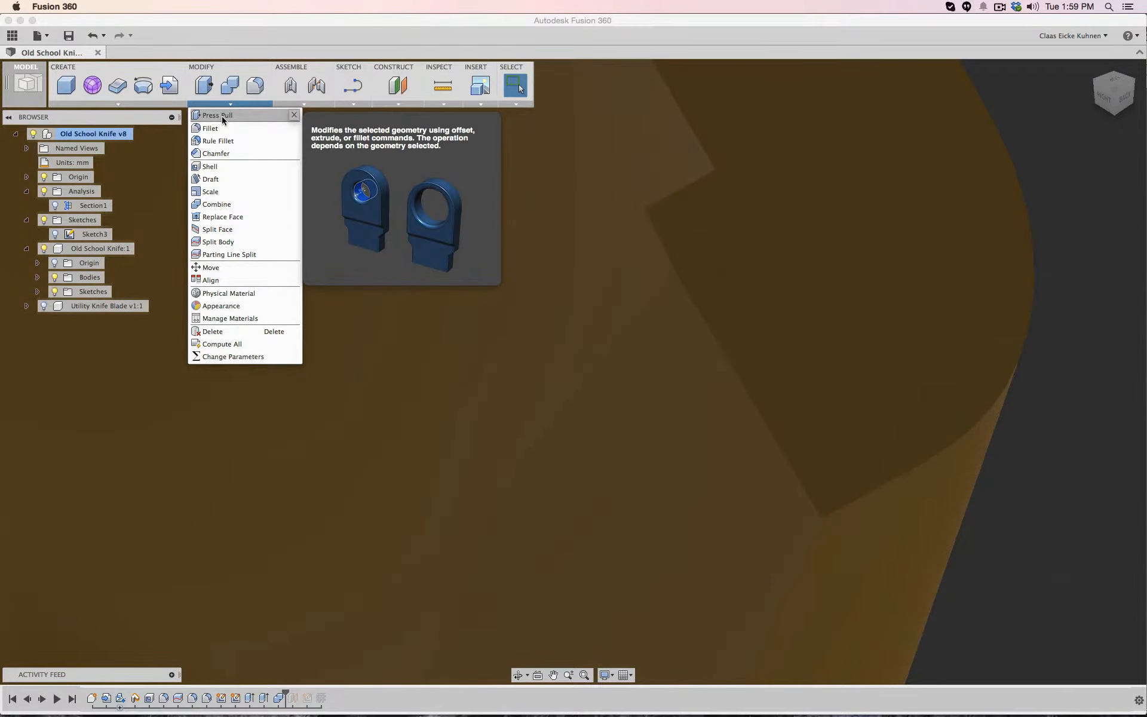
{"action": "left_click", "coordinate": [221, 115]}
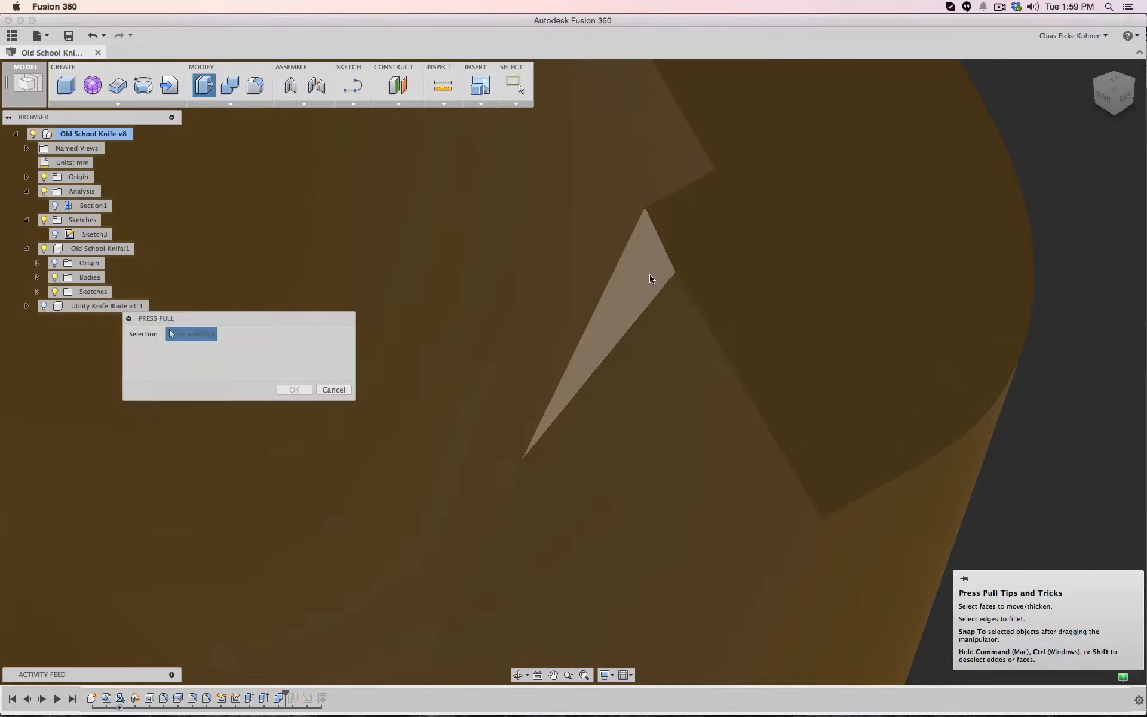
{"action": "left_click", "coordinate": [650, 275]}
Examine the small triangular face and the pocket step beside it from several angles
{"action": "mouse_move", "coordinate": [1113, 97]}
{"action": "left_mouse_down"}
{"action": "mouse_move", "coordinate": [1101, 97]}
{"action": "mouse_move", "coordinate": [1098, 81]}
{"action": "left_mouse_up"}
{"action": "scroll", "coordinate": [868, 227], "scroll_direction": "up", "scroll_amount": 3}
{"action": "scroll", "coordinate": [861, 230], "scroll_direction": "down", "scroll_amount": 8}
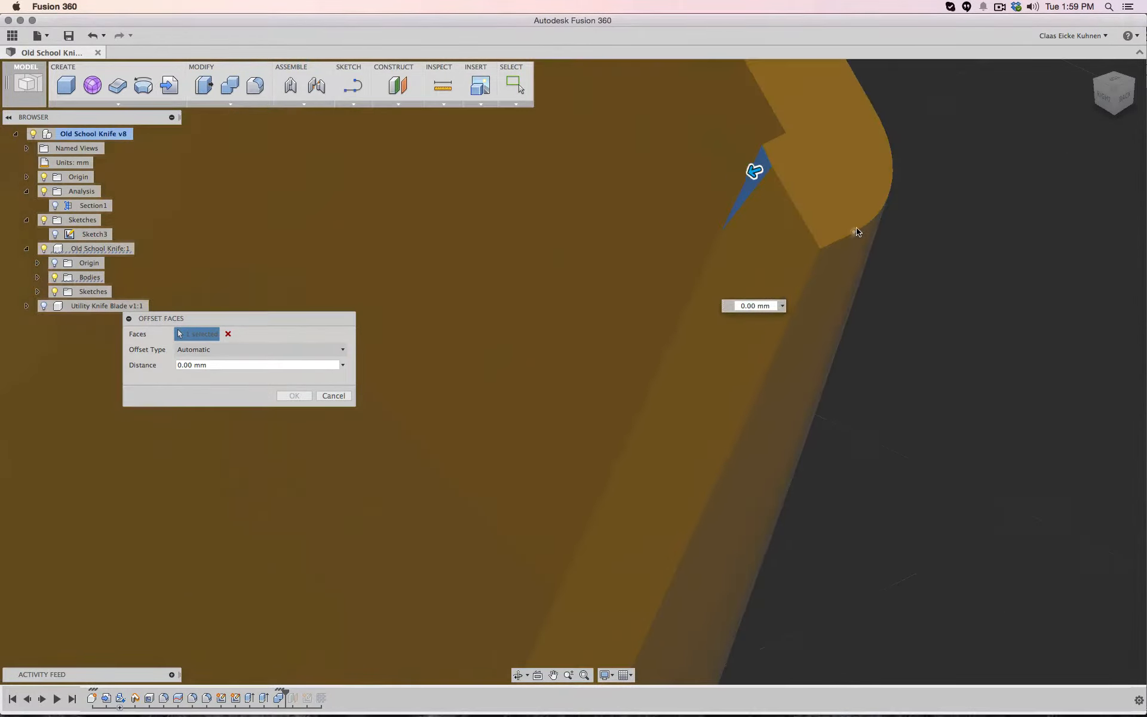
{"action": "scroll", "coordinate": [901, 295], "scroll_direction": "up", "scroll_amount": 2}
{"action": "scroll", "coordinate": [932, 307], "scroll_direction": "down", "scroll_amount": 3}
{"action": "middle_click_drag", "start_coordinate": [941, 316], "coordinate": [747, 307], "text": "shift"}
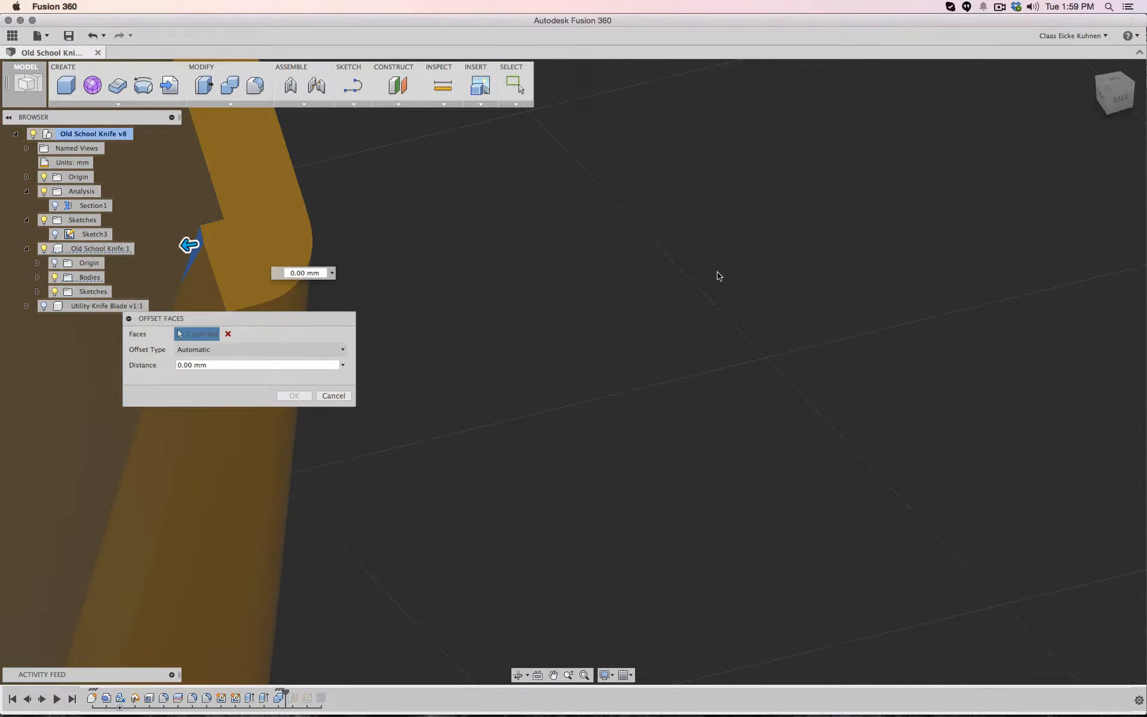
{"action": "middle_click_drag", "start_coordinate": [592, 277], "coordinate": [976, 307]}
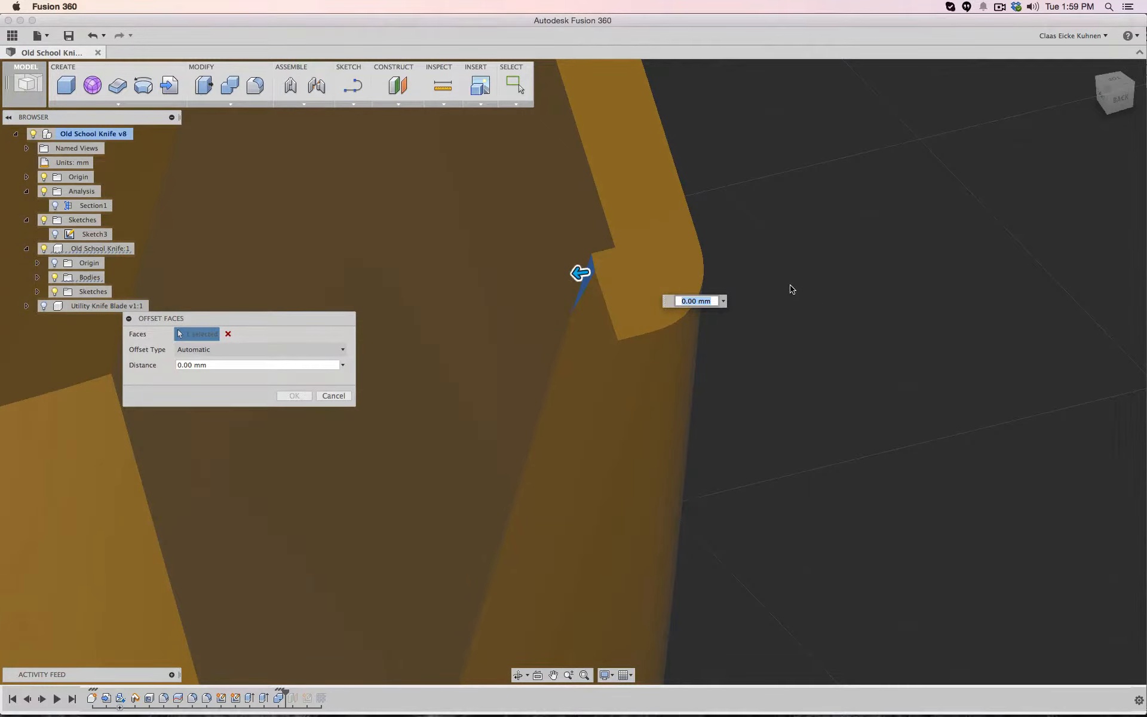
{"action": "middle_click_drag", "start_coordinate": [792, 290], "coordinate": [707, 302], "text": "shift"}
{"action": "middle_click_drag", "start_coordinate": [384, 263], "coordinate": [901, 525]}
{"action": "scroll", "coordinate": [422, 234], "scroll_direction": "down", "scroll_amount": 3}
{"action": "scroll", "coordinate": [430, 232], "scroll_direction": "up", "scroll_amount": 8}
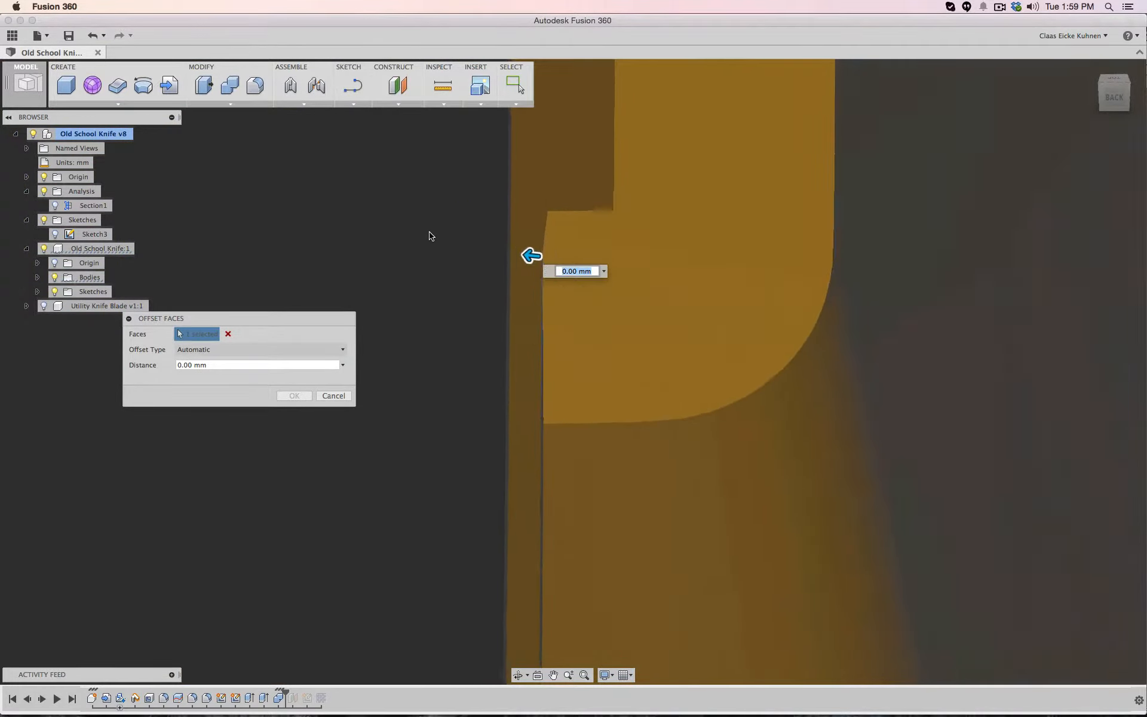
{"action": "scroll", "coordinate": [430, 233], "scroll_direction": "up", "scroll_amount": 3}
{"action": "scroll", "coordinate": [429, 233], "scroll_direction": "down", "scroll_amount": 7}
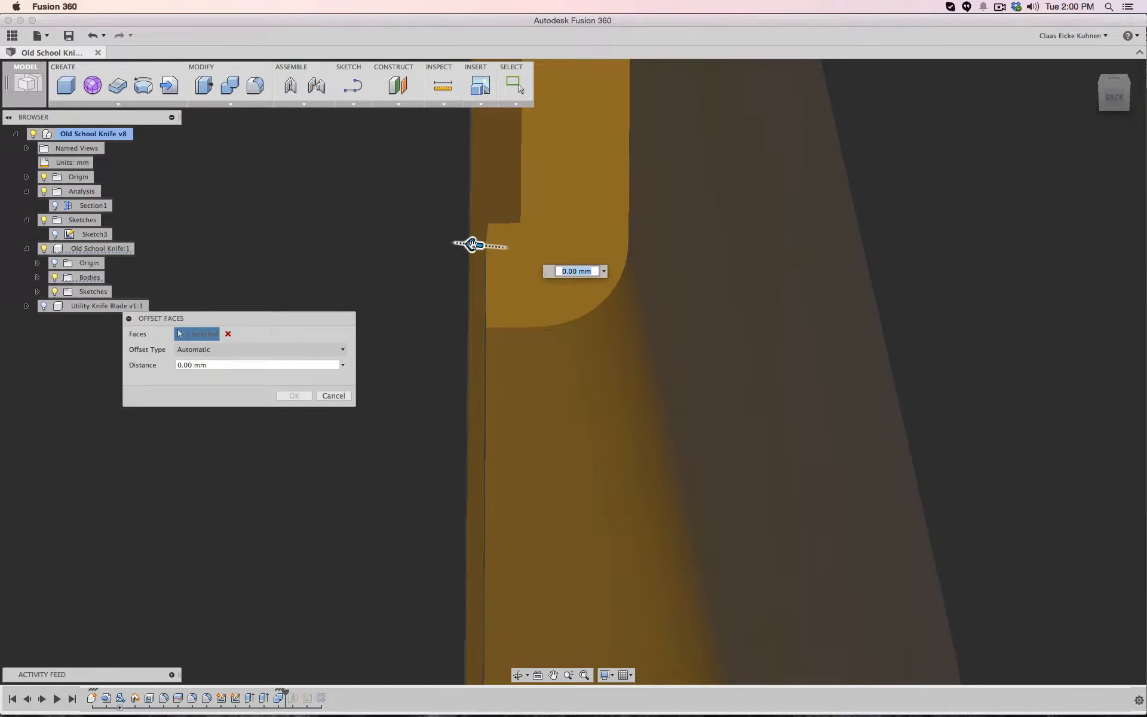
{"action": "scroll", "coordinate": [429, 235], "scroll_direction": "up", "scroll_amount": 5}
{"action": "scroll", "coordinate": [415, 231], "scroll_direction": "down", "scroll_amount": 6}
{"action": "middle_click_drag", "start_coordinate": [401, 223], "coordinate": [598, 347], "text": "shift"}
{"action": "scroll", "coordinate": [599, 350], "scroll_direction": "up", "scroll_amount": 4}
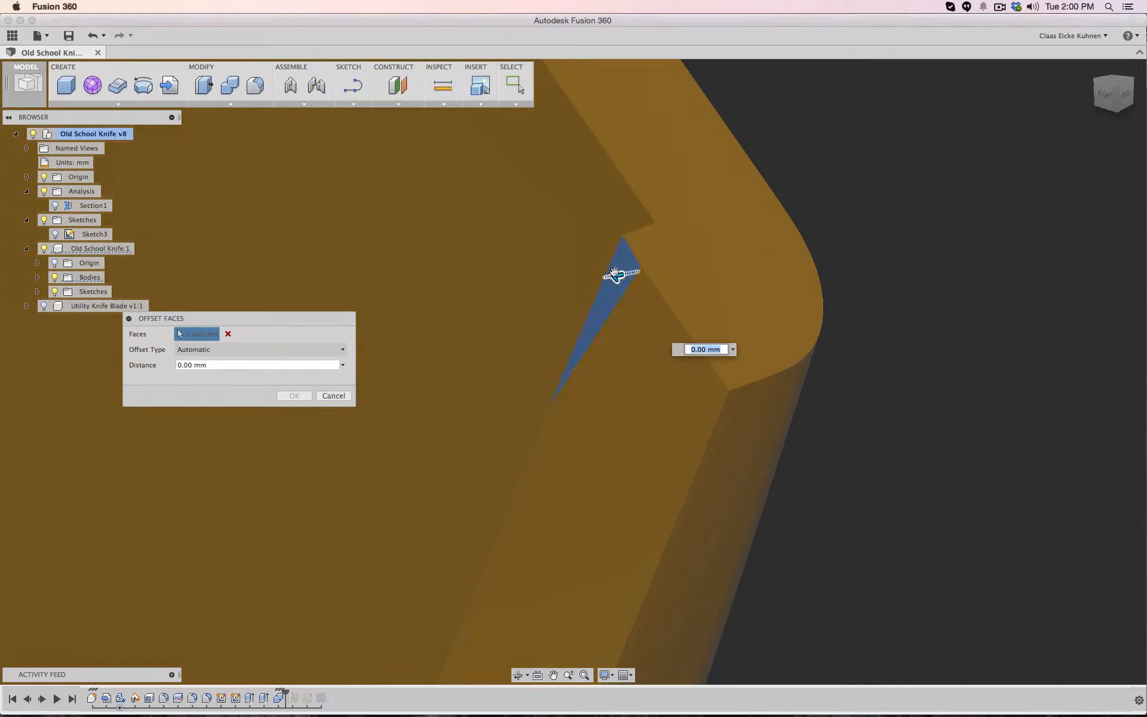
{"action": "scroll", "coordinate": [616, 274], "scroll_direction": "up", "scroll_amount": 3}
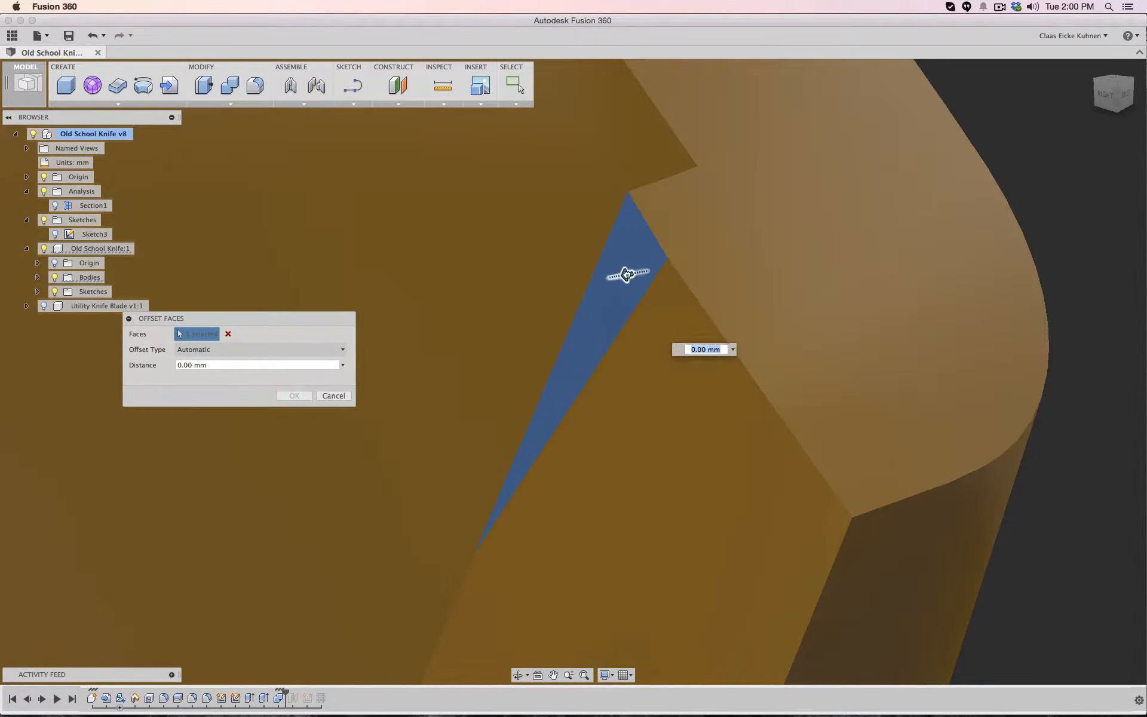
Try to offset the small triangular pocket face by about -0.069 mm
{"action": "left_click_drag", "start_coordinate": [629, 275], "coordinate": [631, 270]}
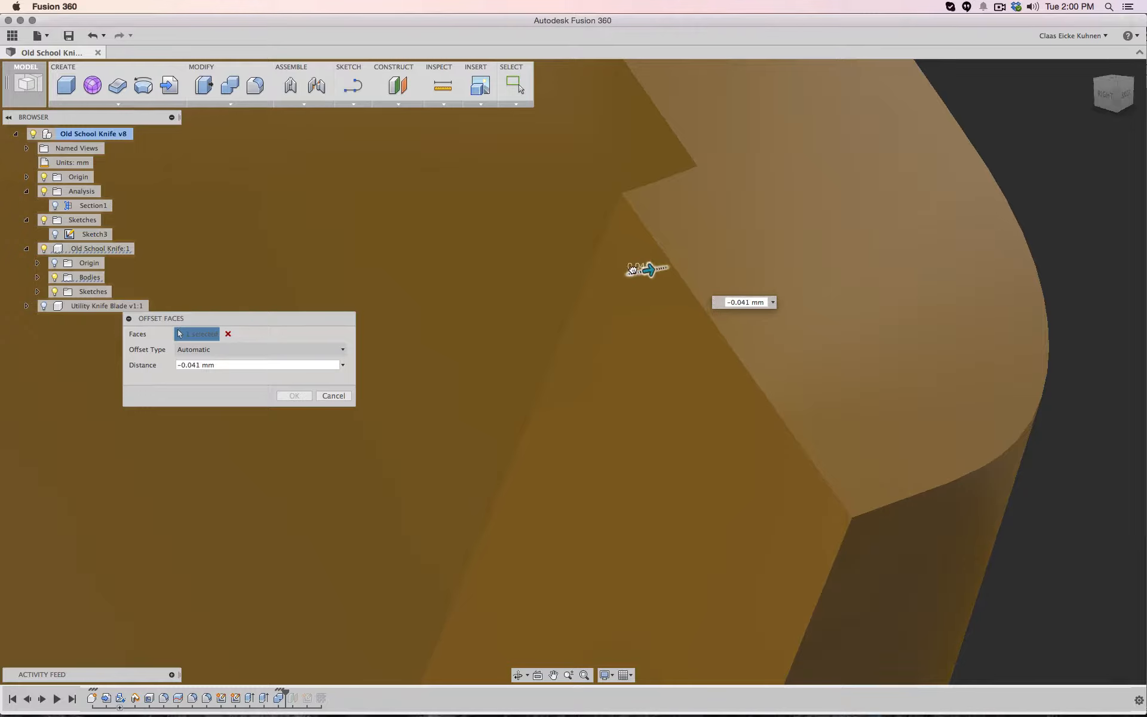
{"action": "left_click_drag", "start_coordinate": [632, 270], "coordinate": [636, 268]}
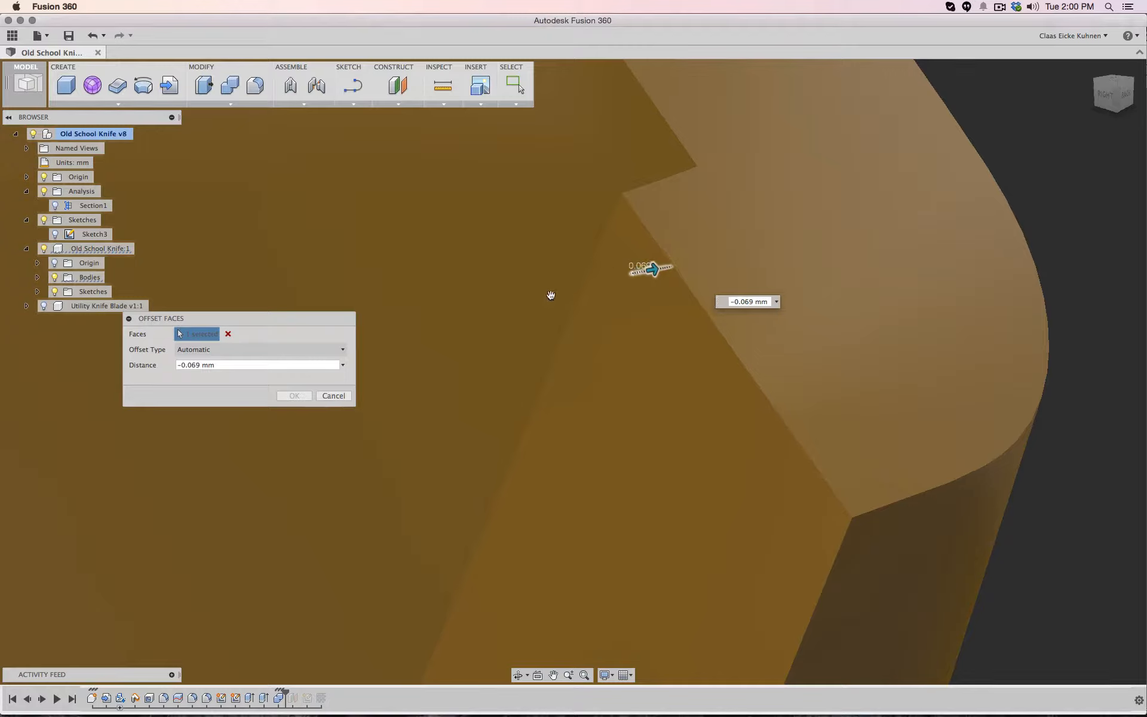
{"action": "left_click", "coordinate": [335, 395]}
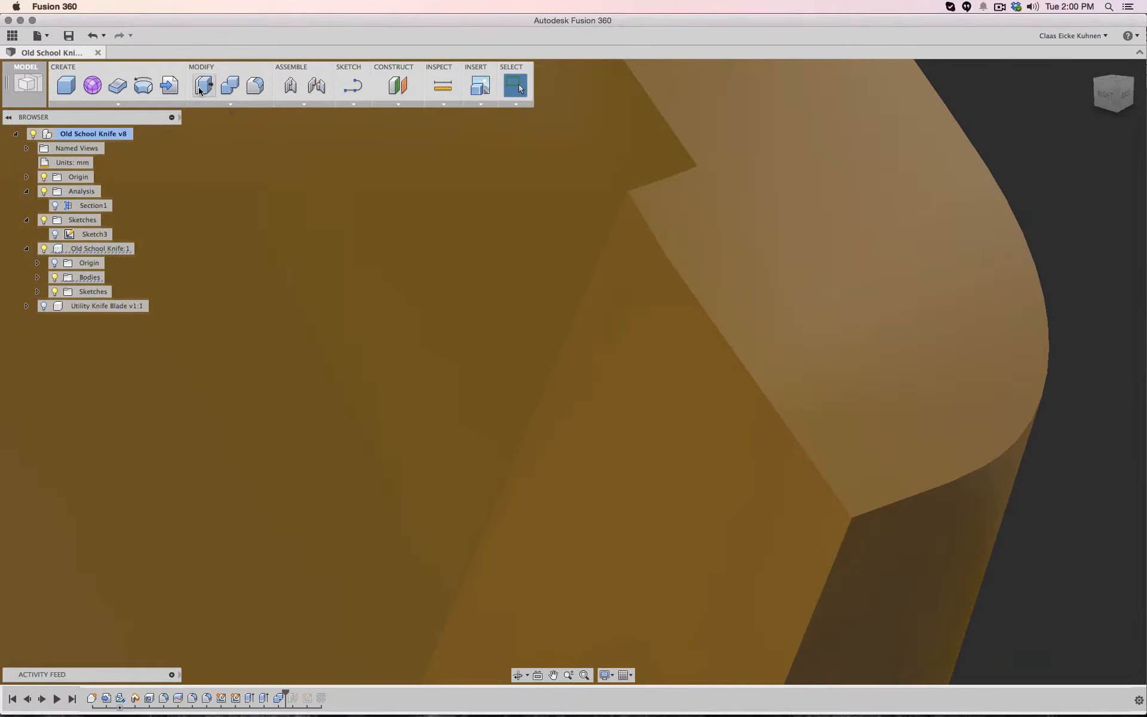
Try to offset the small triangular pocket face by 0.1 mm with Press Pull
{"action": "left_click", "coordinate": [204, 85]}
{"action": "left_click", "coordinate": [605, 273]}
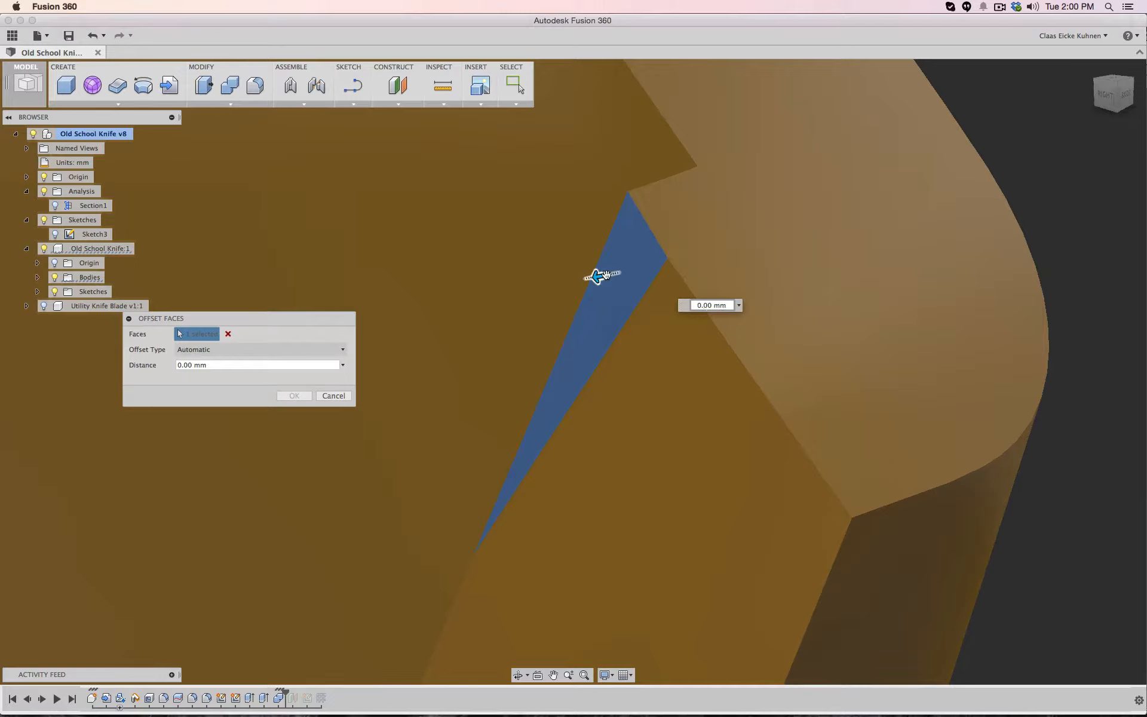
{"action": "type", "text": "1"}
{"action": "key", "text": "Return"}
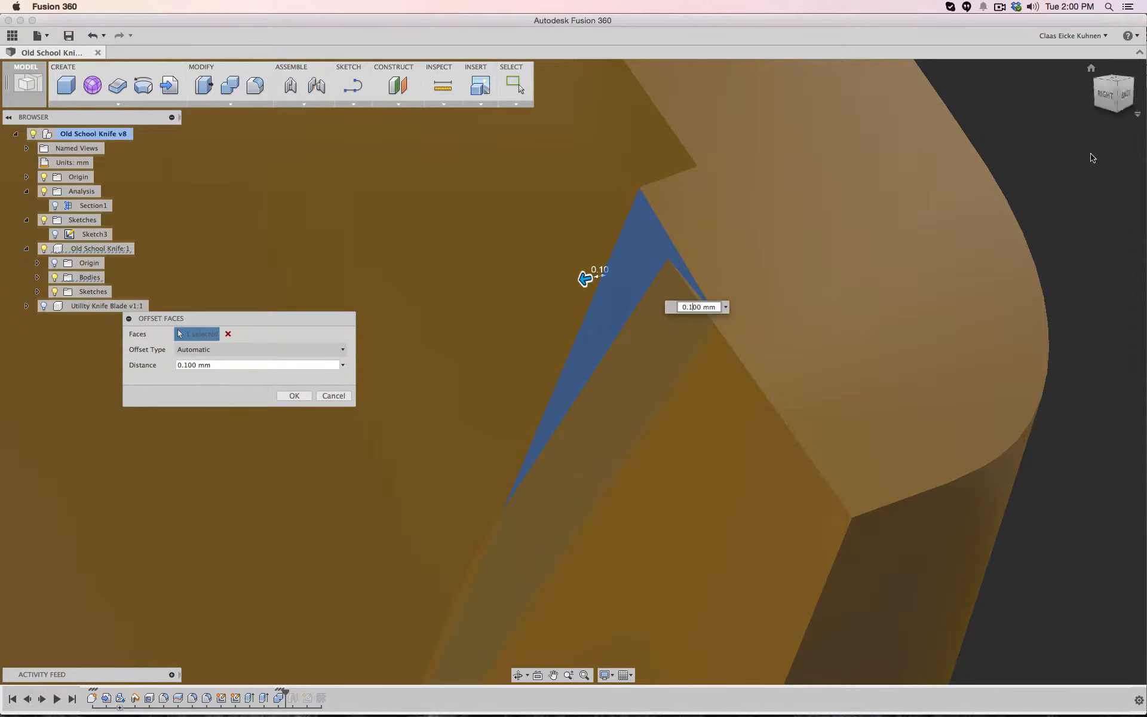
{"action": "left_click", "coordinate": [292, 396]}
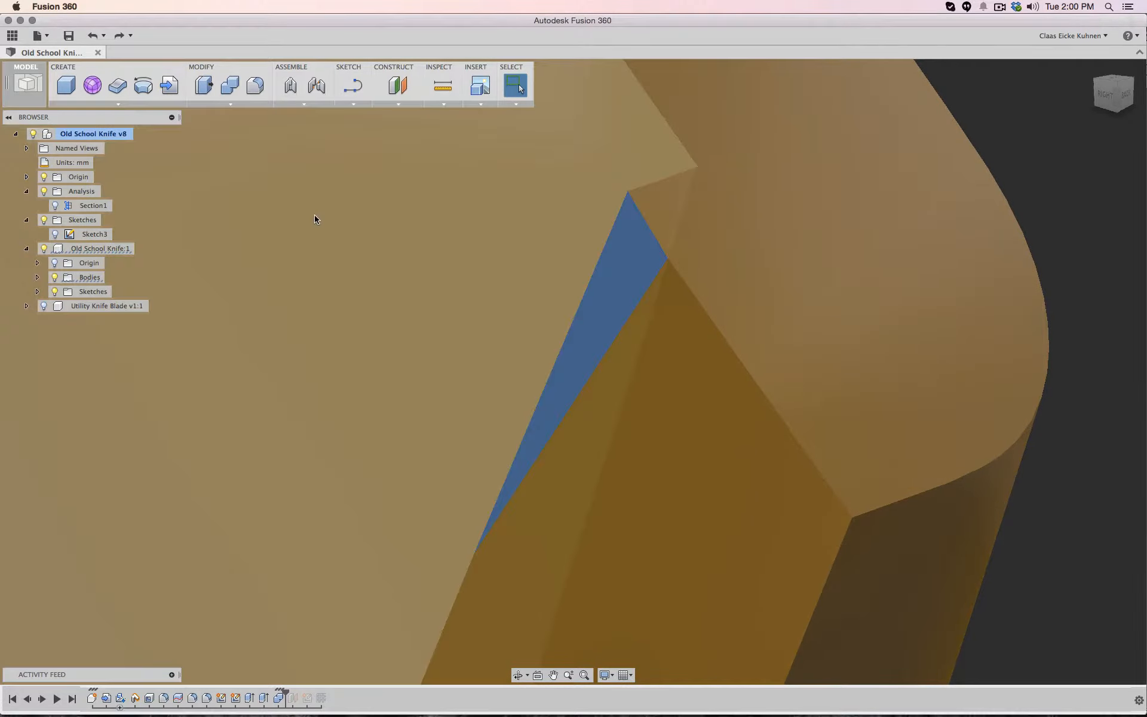
{"action": "left_click", "coordinate": [229, 106]}
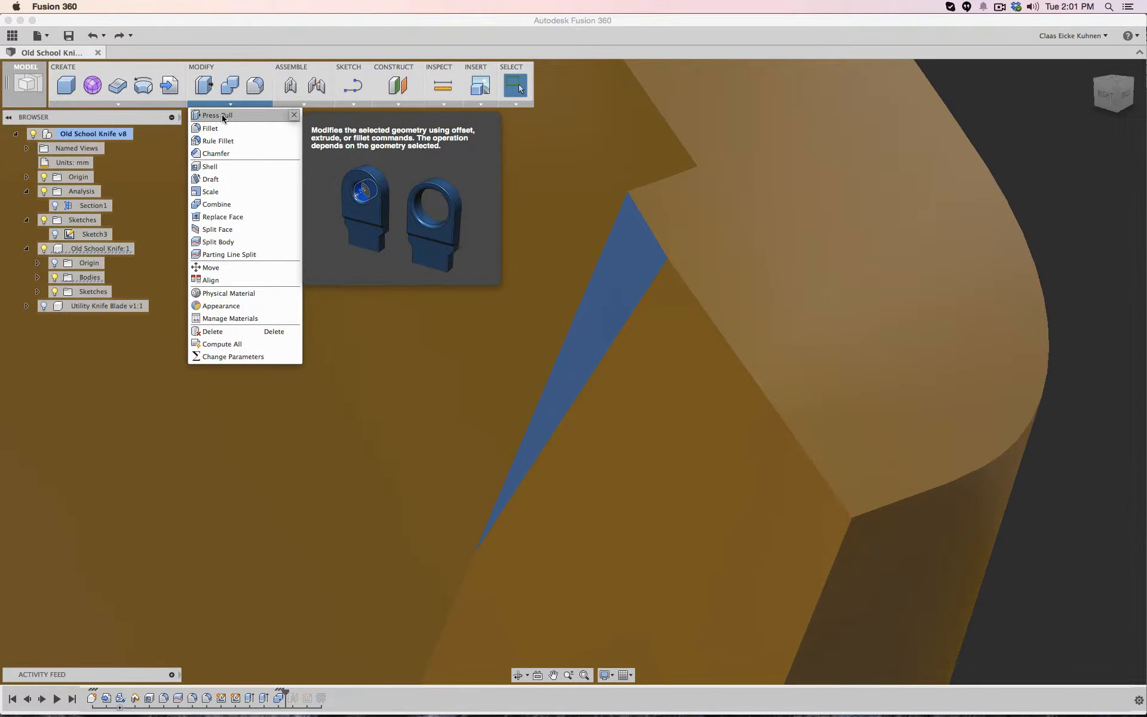
{"action": "left_click", "coordinate": [139, 107]}
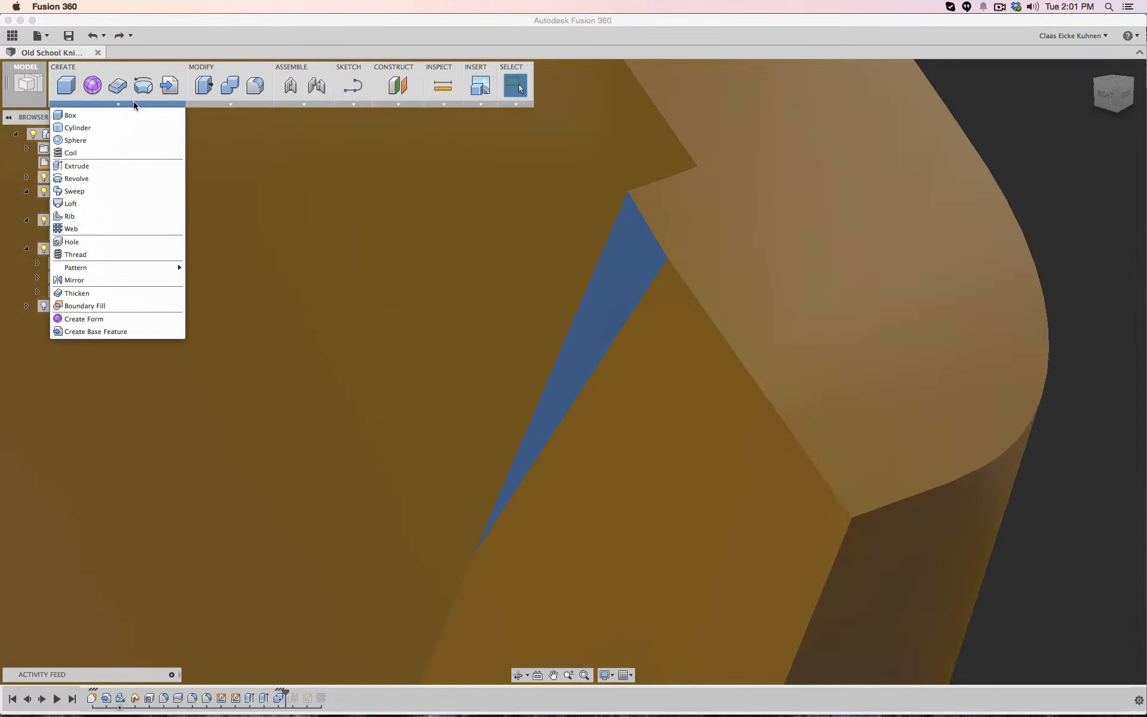
{"action": "left_click", "coordinate": [230, 106]}
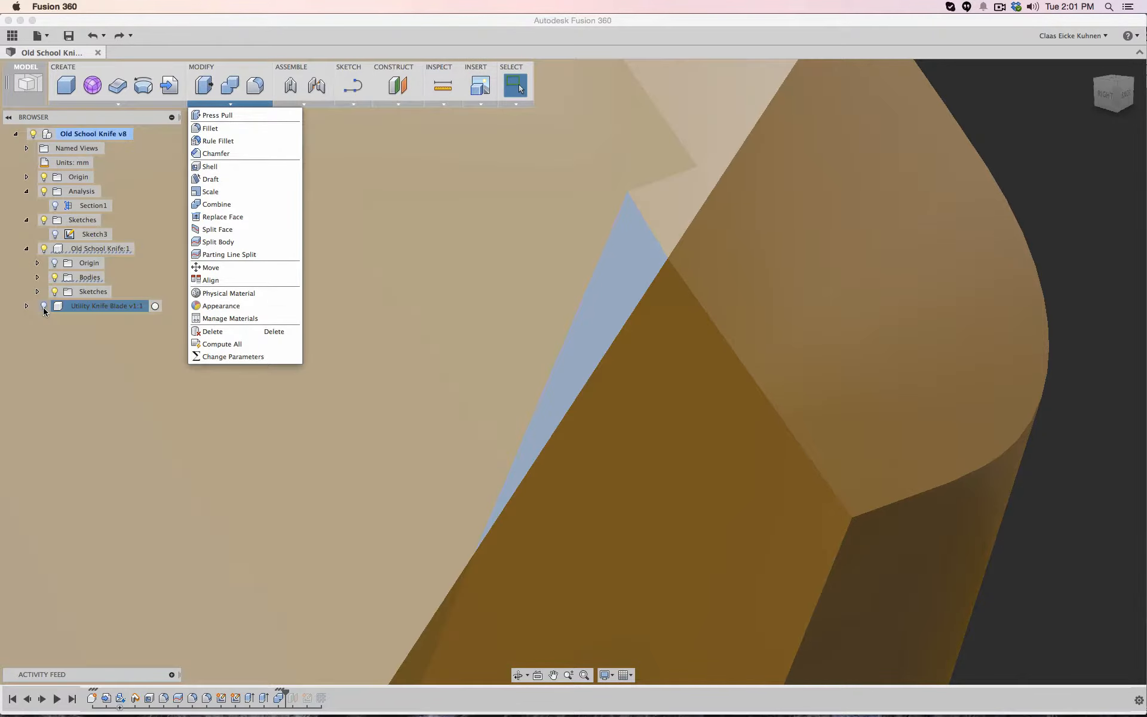
Show the Utility Knife Blade component again and view its long narrow edge face in the handle's head
{"action": "left_click", "coordinate": [43, 307]}
{"action": "scroll", "coordinate": [1000, 173], "scroll_direction": "down", "scroll_amount": 10}
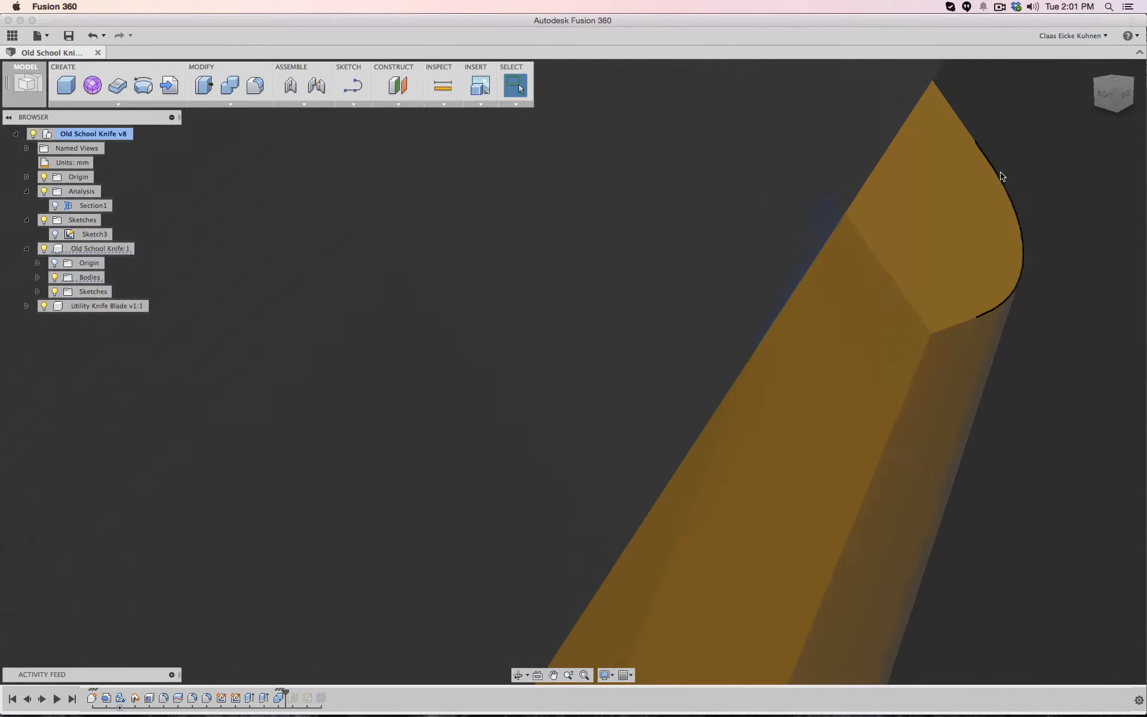
{"action": "scroll", "coordinate": [1002, 176], "scroll_direction": "down", "scroll_amount": 2}
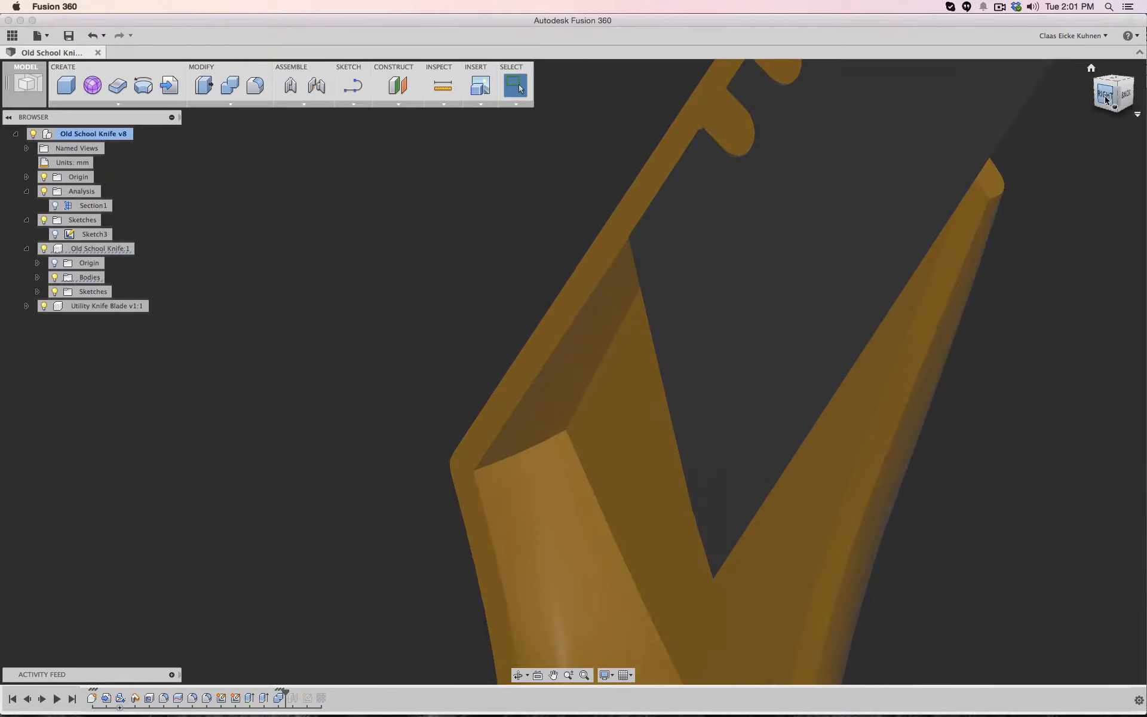
{"action": "left_click_drag", "start_coordinate": [1109, 96], "coordinate": [1088, 114]}
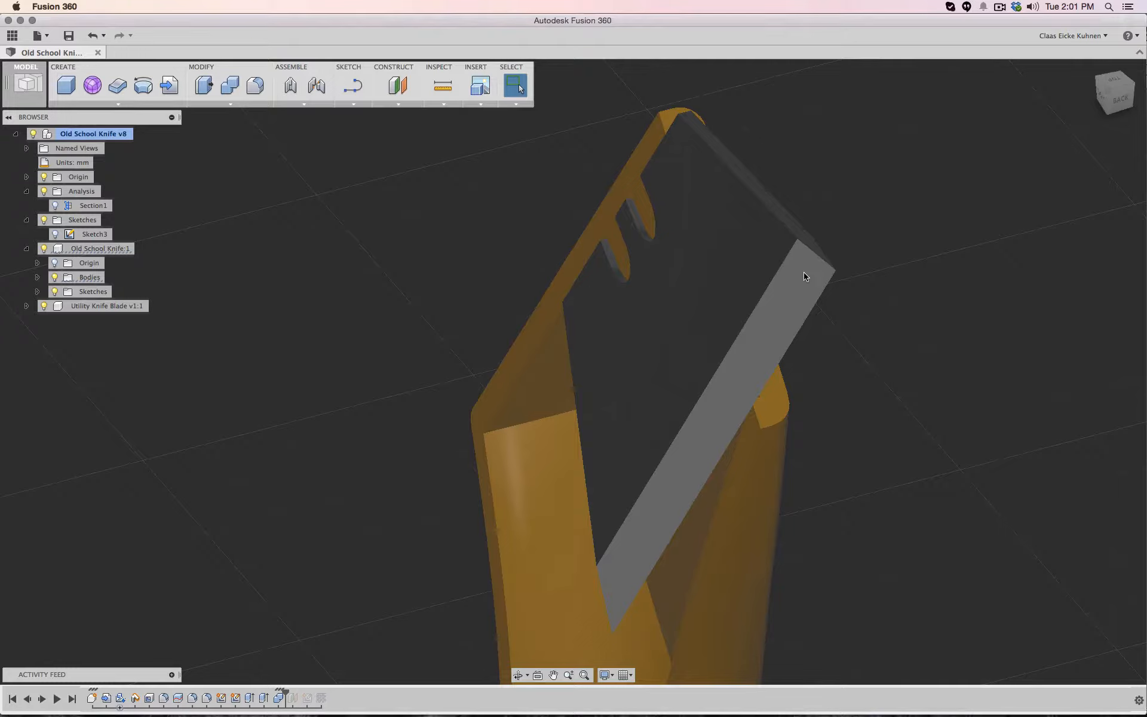
Try to offset the blade's long narrow edge face with Press Pull
{"action": "left_click", "coordinate": [204, 94]}
{"action": "left_click", "coordinate": [738, 405]}
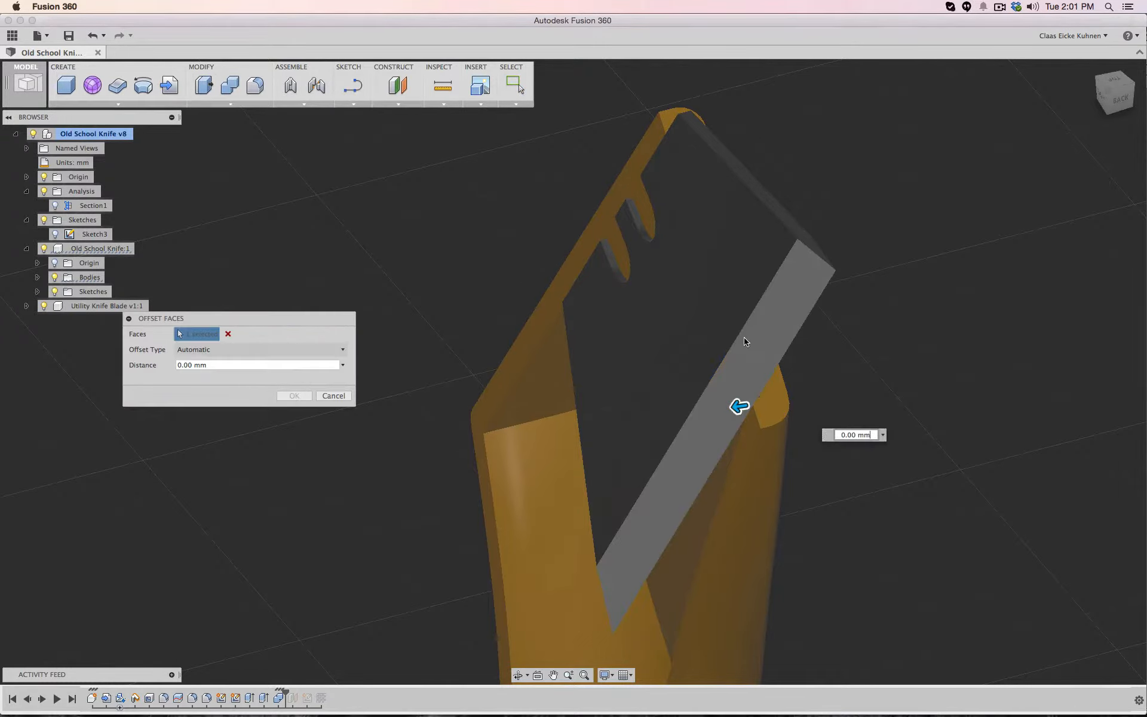
{"action": "left_click", "coordinate": [789, 310]}
{"action": "scroll", "coordinate": [829, 317], "scroll_direction": "up", "scroll_amount": 5}
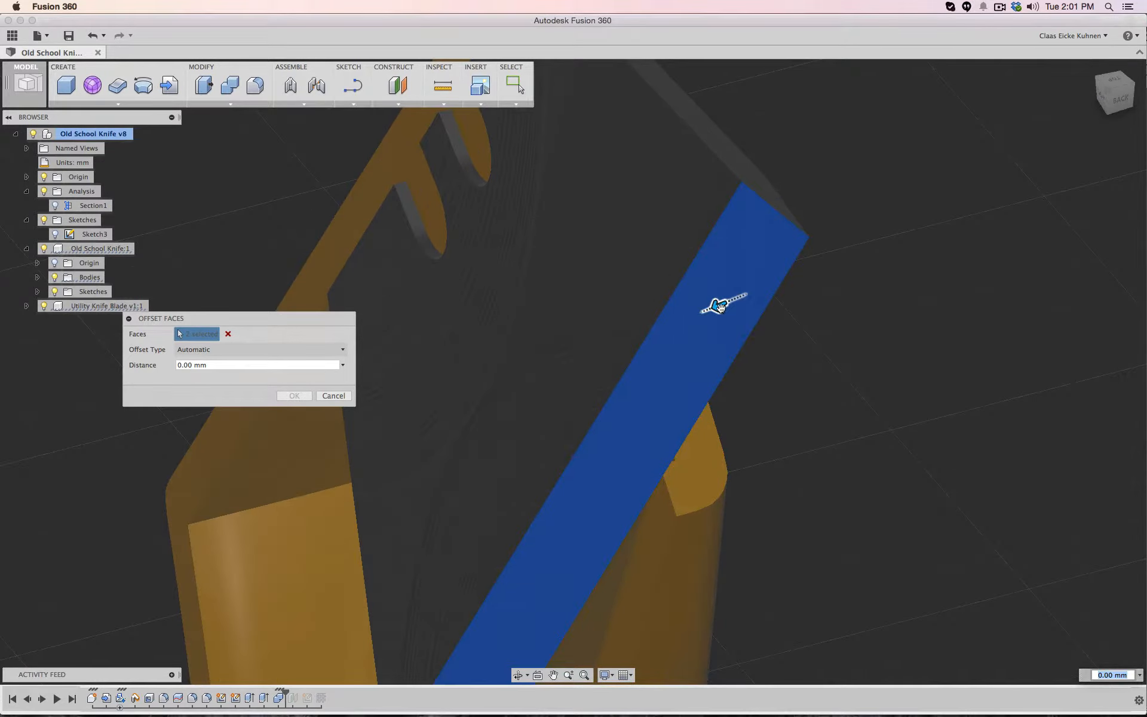
{"action": "mouse_move", "coordinate": [719, 306]}
{"action": "left_mouse_down"}
{"action": "mouse_move", "coordinate": [711, 314]}
{"action": "mouse_move", "coordinate": [736, 296]}
{"action": "mouse_move", "coordinate": [708, 310]}
{"action": "left_mouse_up"}
{"action": "left_click", "coordinate": [335, 396]}
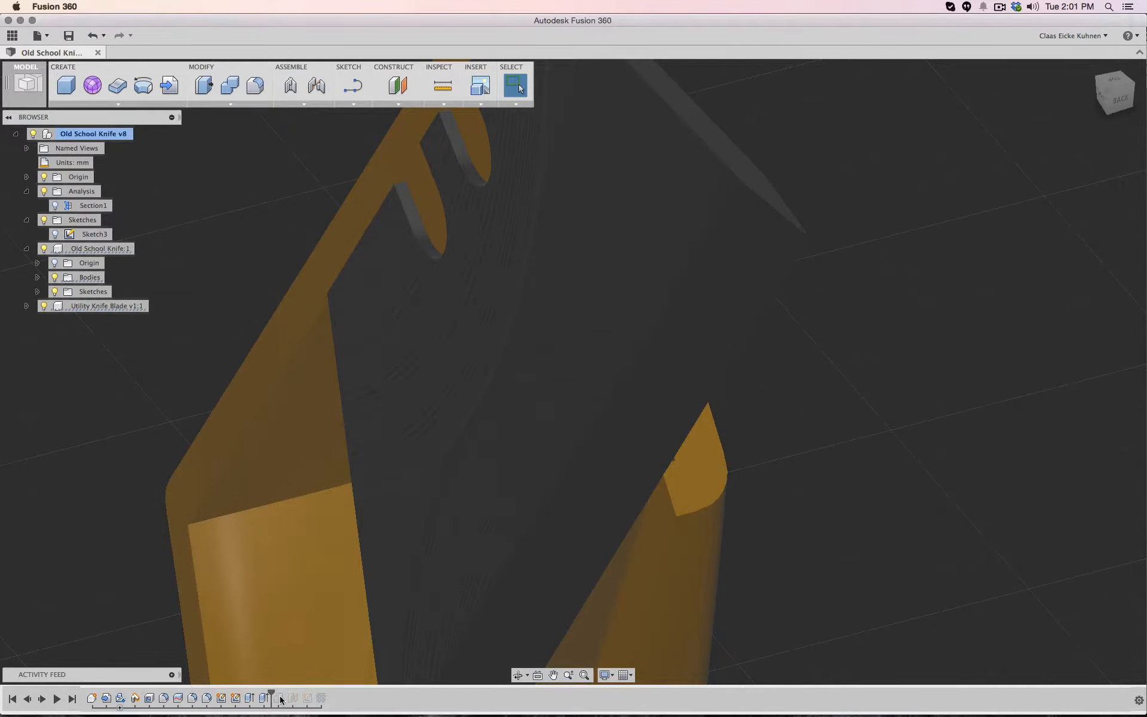
Roll the timeline forward to its end and delete the Combine feature that cuts the blade pocket
{"action": "mouse_move", "coordinate": [269, 693]}
{"action": "left_mouse_down"}
{"action": "mouse_move", "coordinate": [361, 685]}
{"action": "mouse_move", "coordinate": [328, 694]}
{"action": "left_mouse_up"}
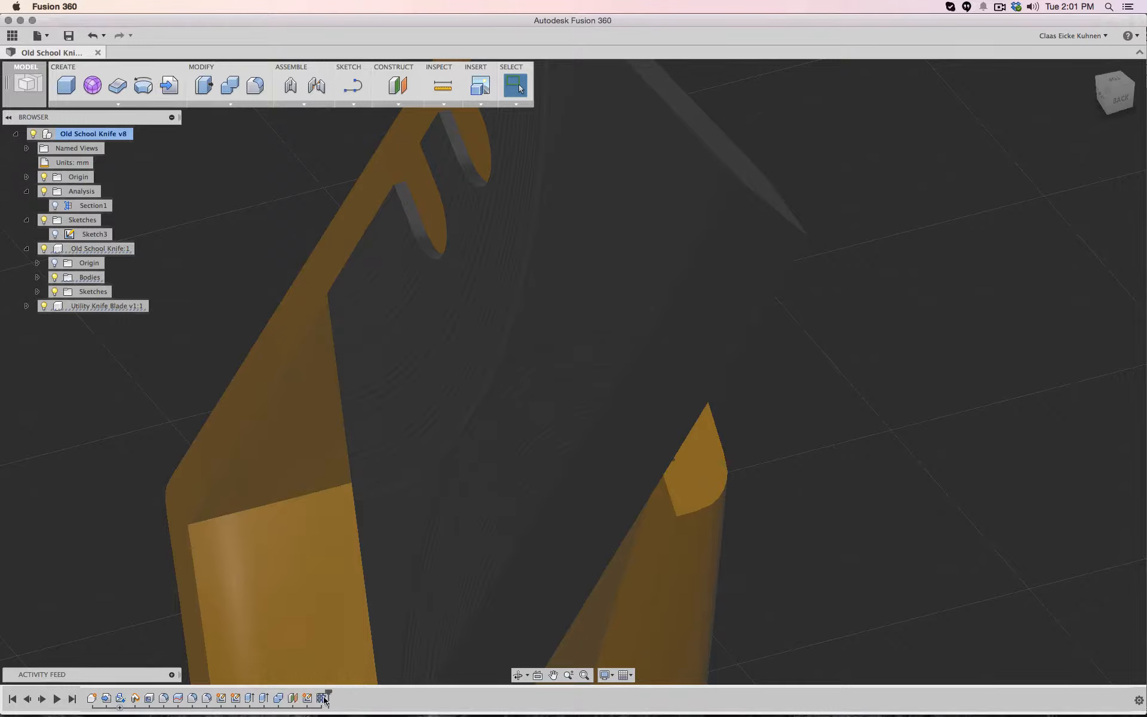
{"action": "right_click", "coordinate": [279, 700]}
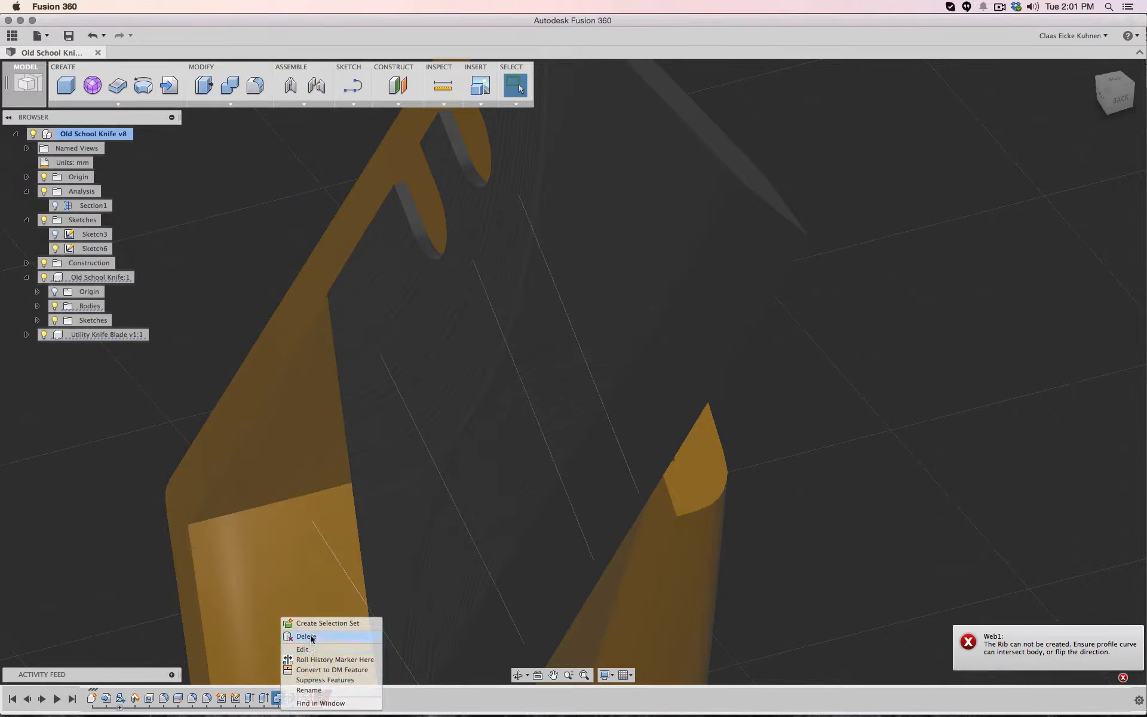
{"action": "left_click", "coordinate": [420, 638]}
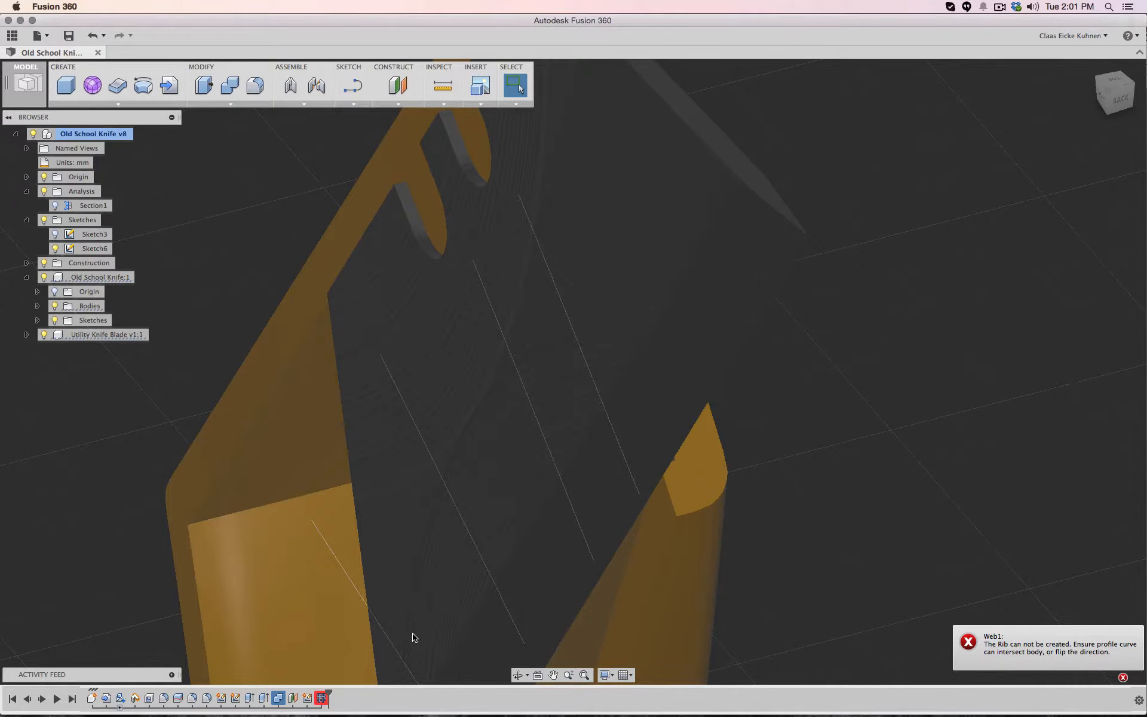
{"action": "key", "text": "Delete"}
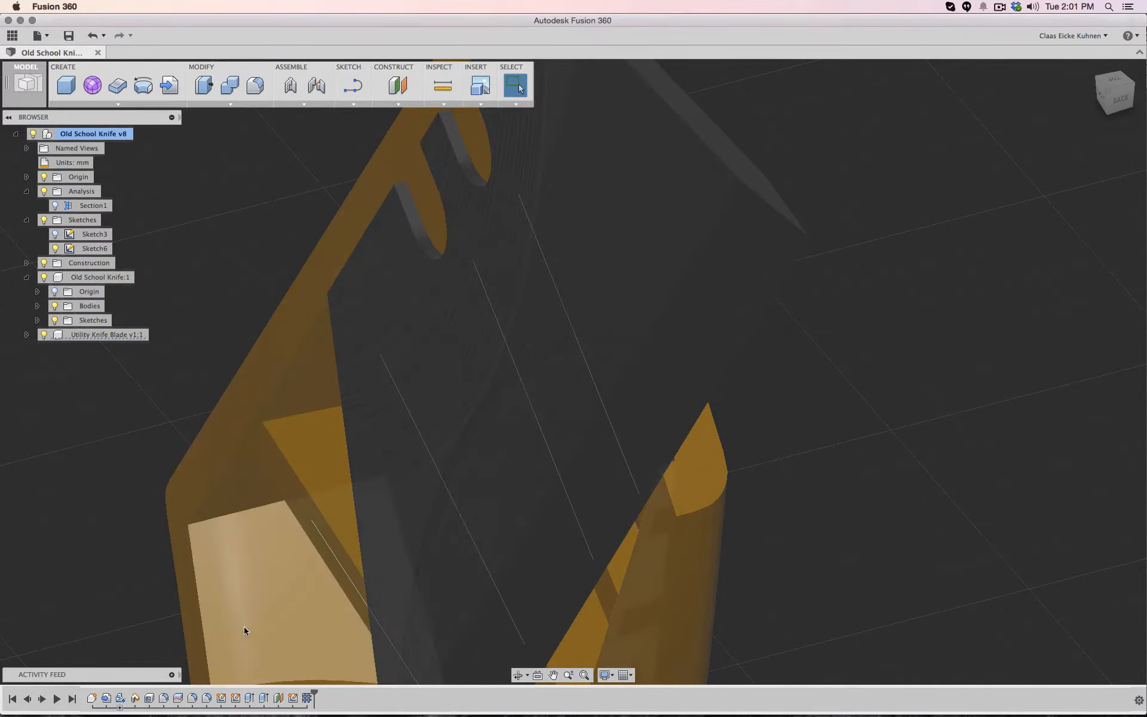
Duplicate the Utility Knife Blade's Body1 into the top-level component, leaving the copy in place with no move or rotation
{"action": "left_click", "coordinate": [26, 335]}
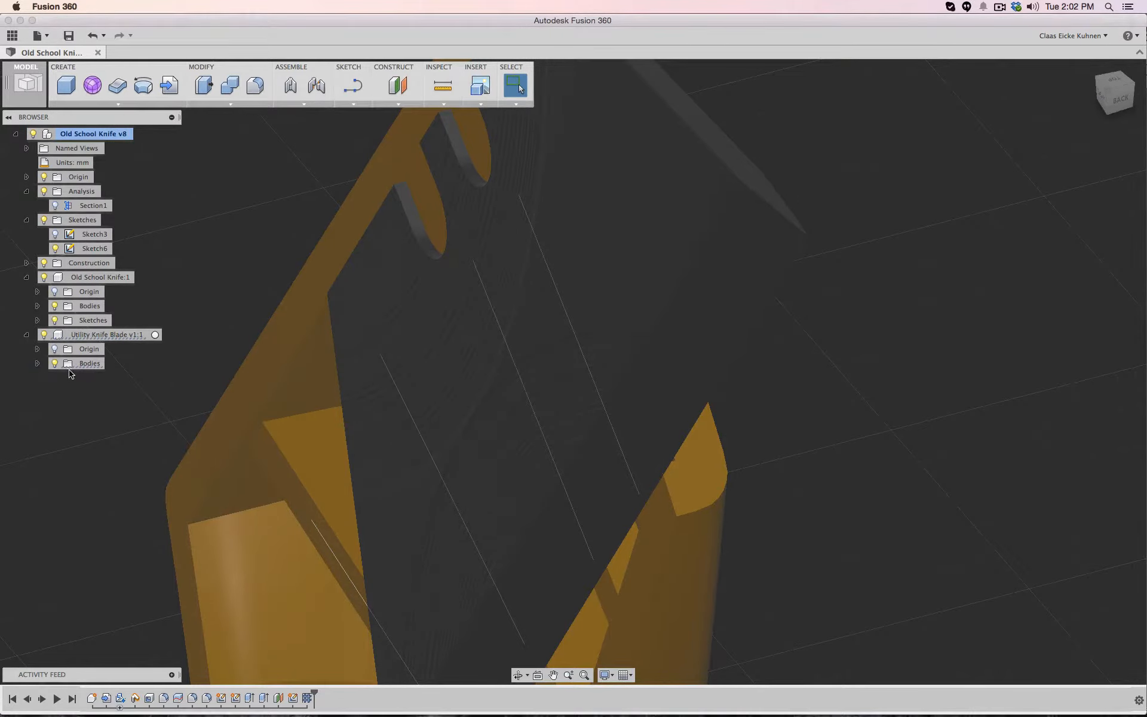
{"action": "left_click", "coordinate": [38, 363]}
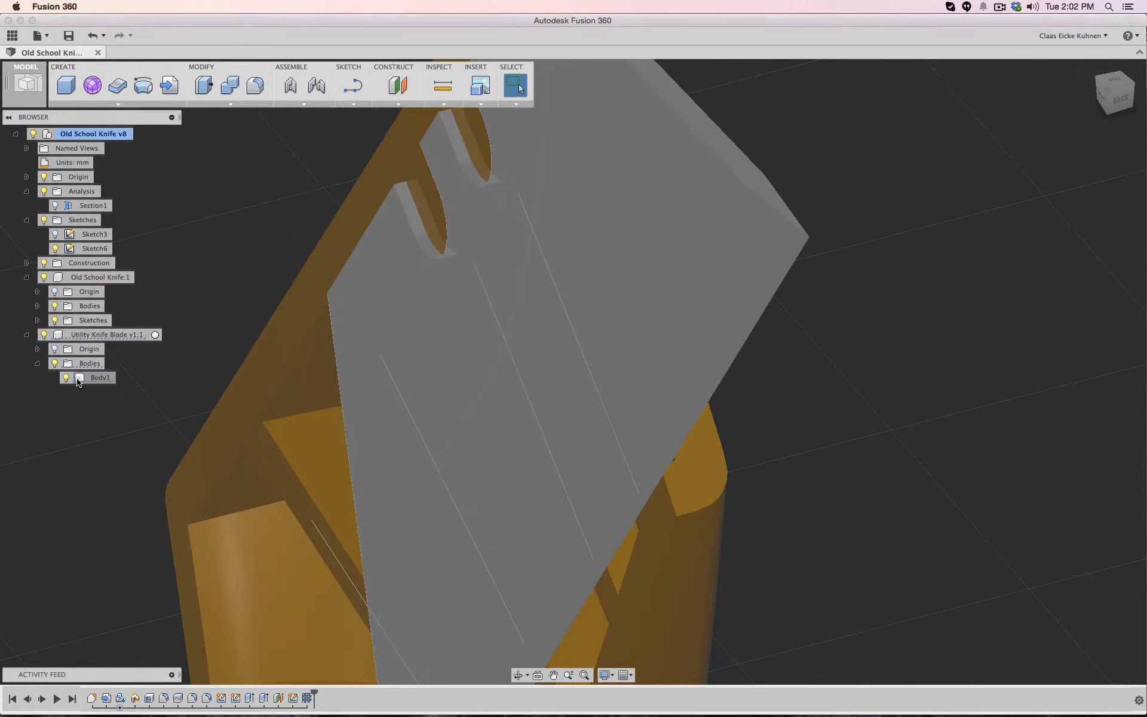
{"action": "left_click", "coordinate": [77, 379]}
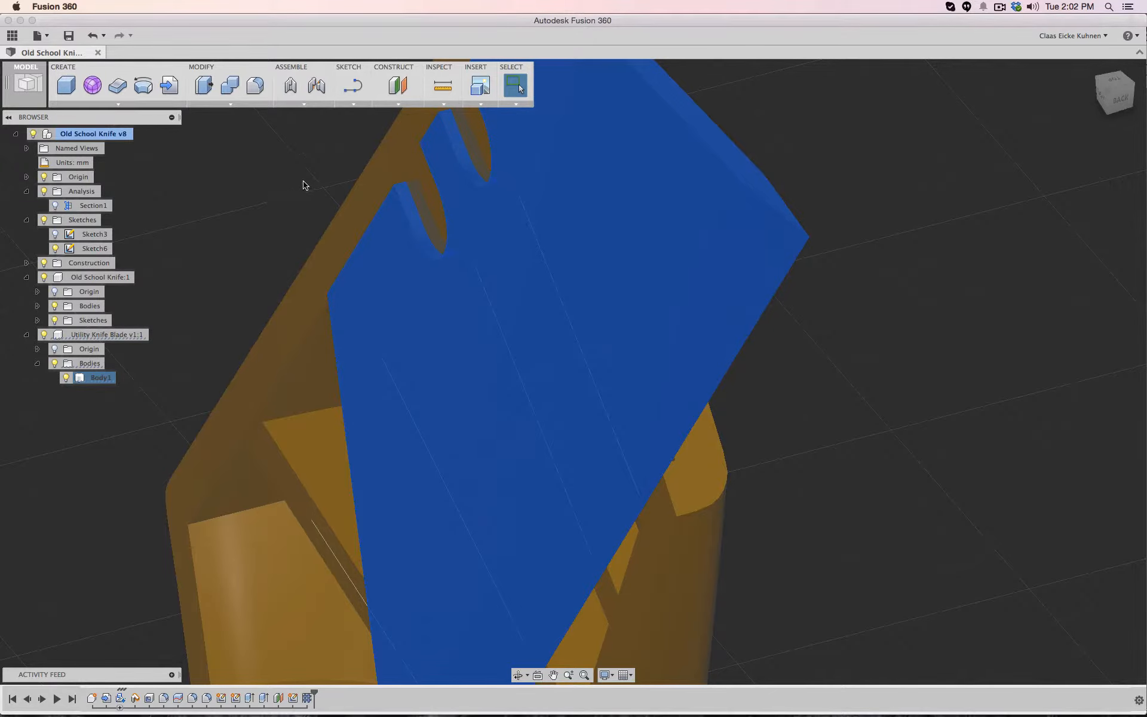
{"action": "left_click", "coordinate": [104, 385]}
{"action": "key", "text": "m"}
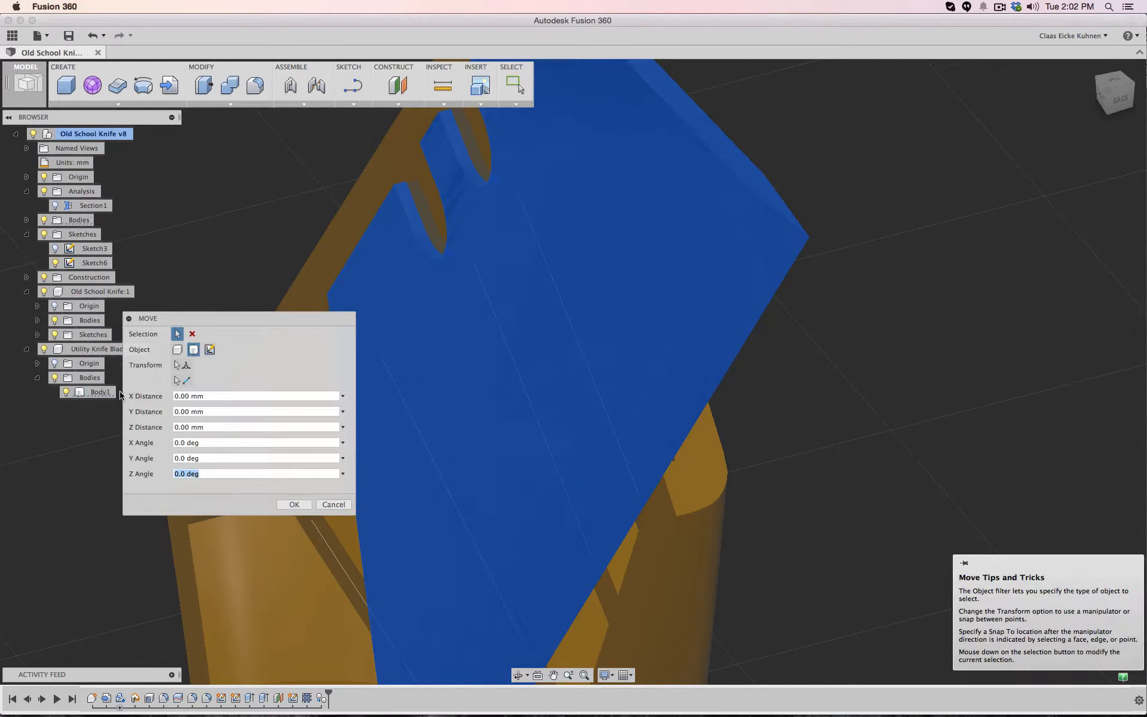
{"action": "left_click", "coordinate": [288, 502]}
Examine how the duplicated blade body sits in the handle's head
{"action": "scroll", "coordinate": [285, 248], "scroll_direction": "down", "scroll_amount": 5}
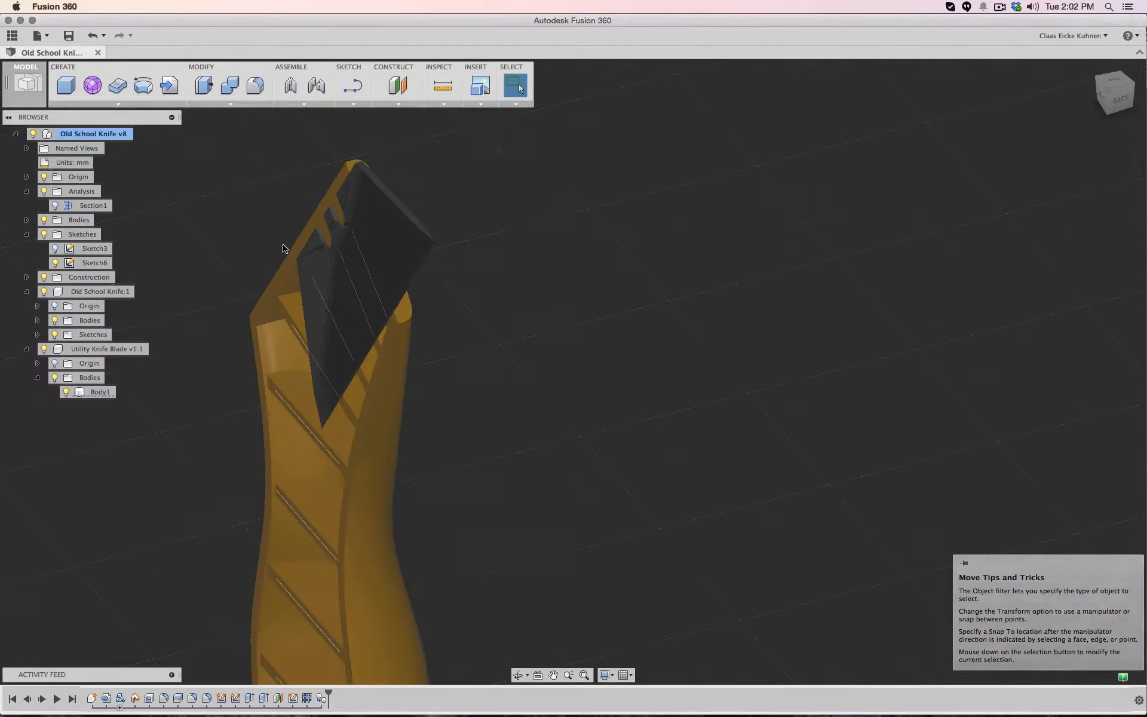
{"action": "scroll", "coordinate": [283, 248], "scroll_direction": "up", "scroll_amount": 5}
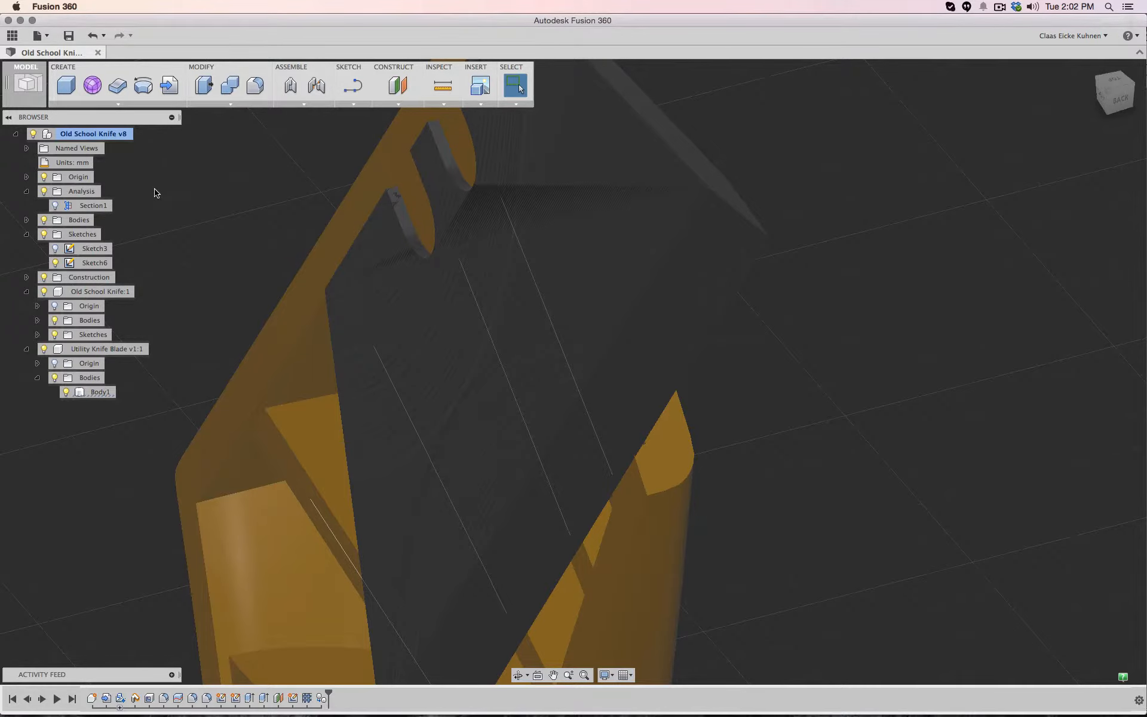
{"action": "left_click", "coordinate": [96, 392]}
{"action": "scroll", "coordinate": [615, 343], "scroll_direction": "down", "scroll_amount": 3}
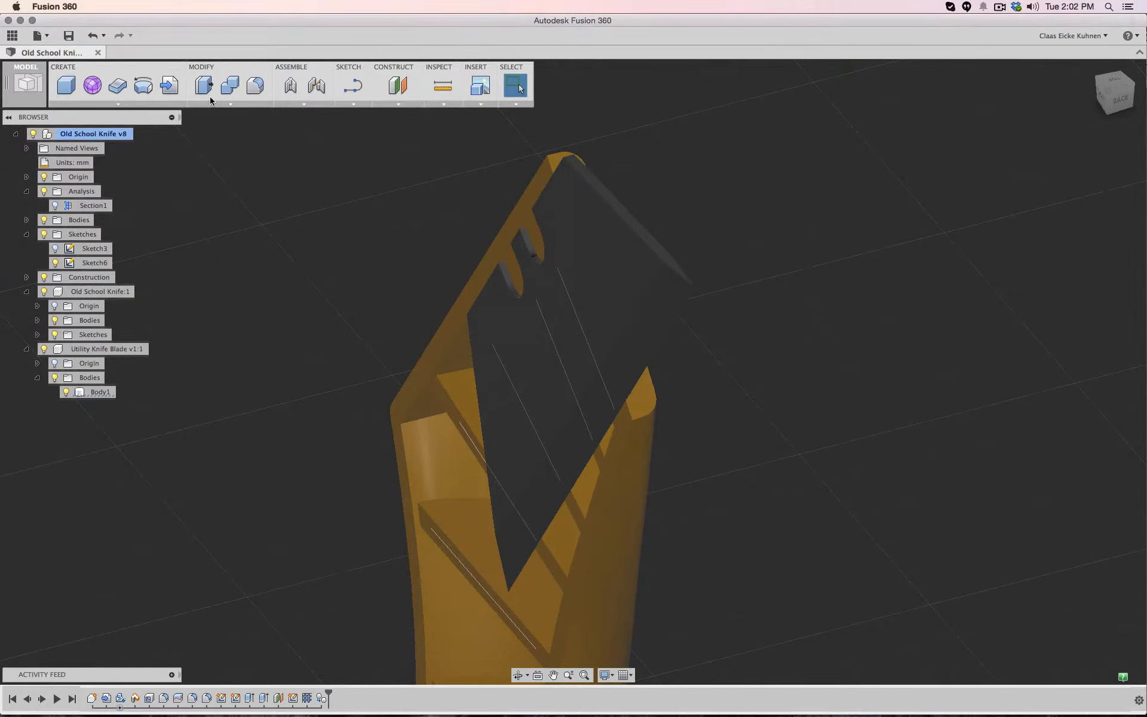
{"action": "scroll", "coordinate": [736, 322], "scroll_direction": "down", "scroll_amount": 3}
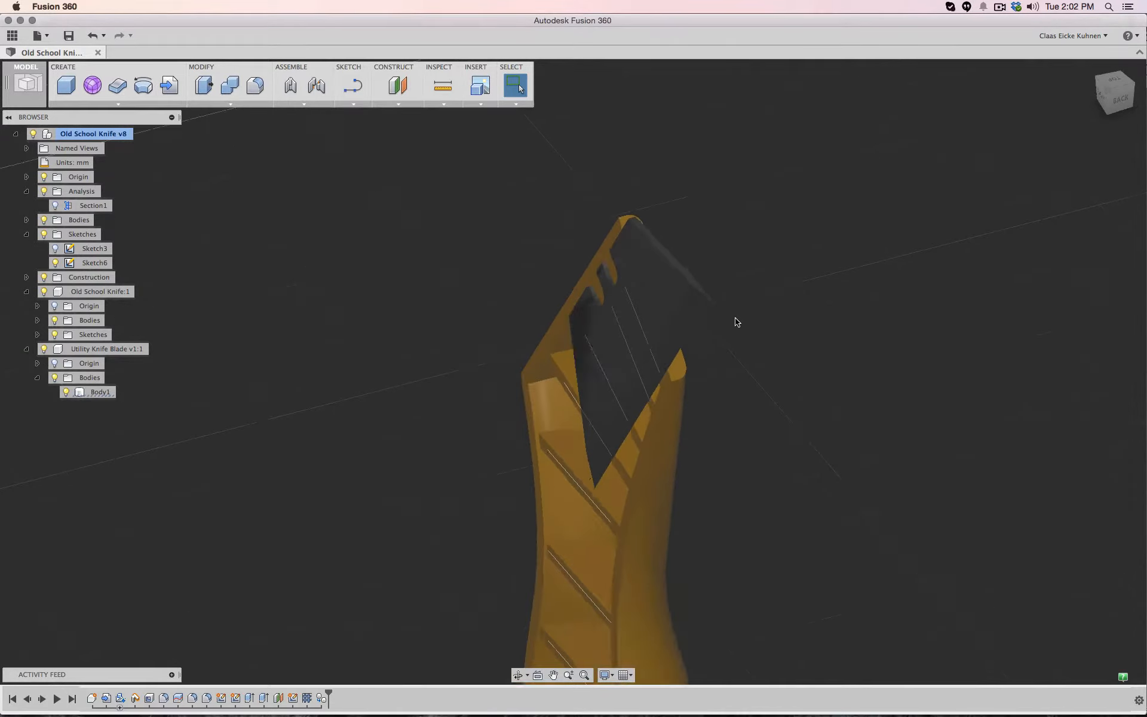
{"action": "scroll", "coordinate": [736, 322], "scroll_direction": "up", "scroll_amount": 5}
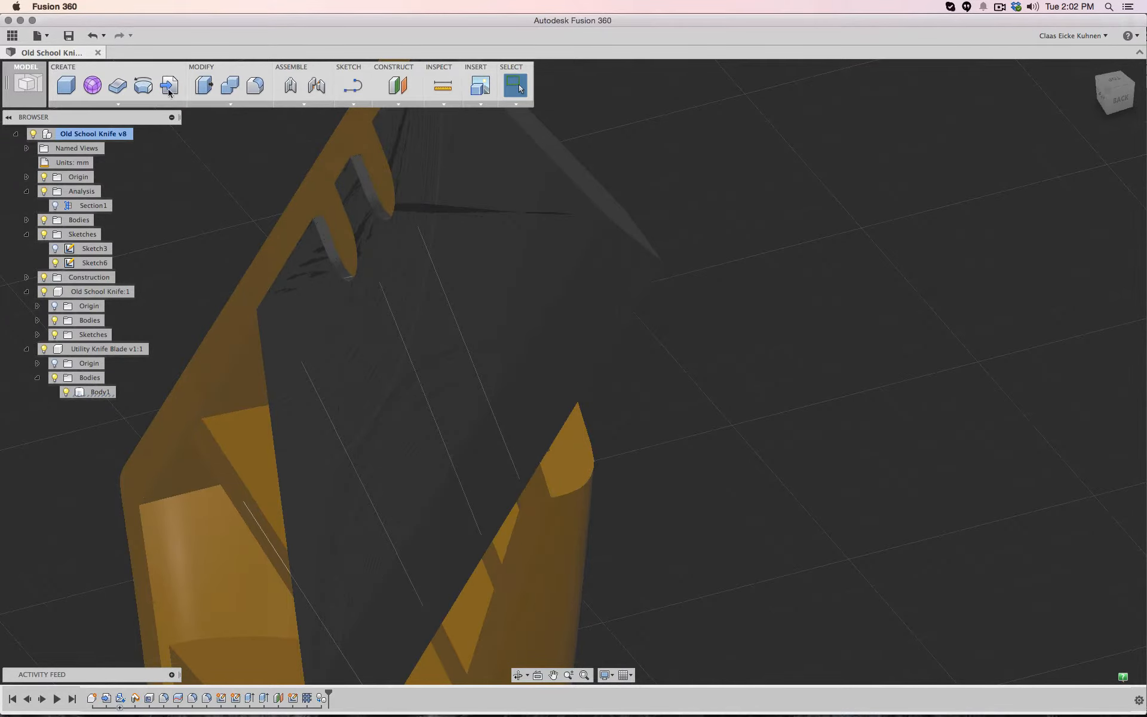
{"action": "scroll", "coordinate": [406, 249], "scroll_direction": "down", "scroll_amount": 5}
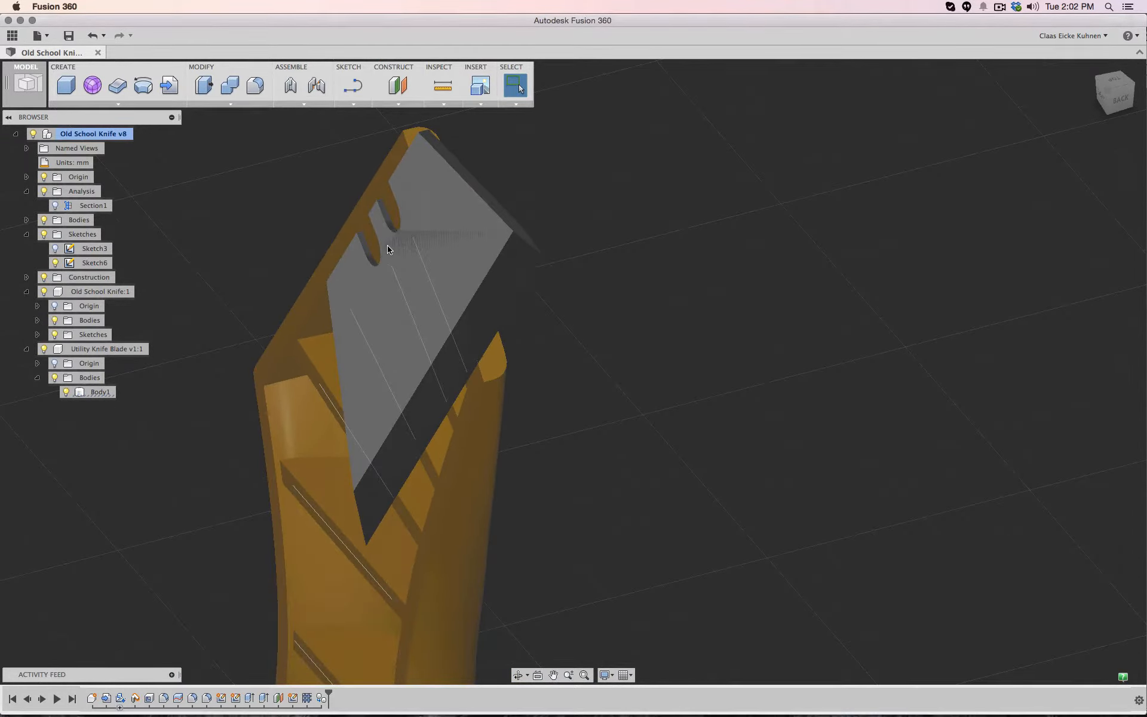
{"action": "left_click", "coordinate": [376, 230]}
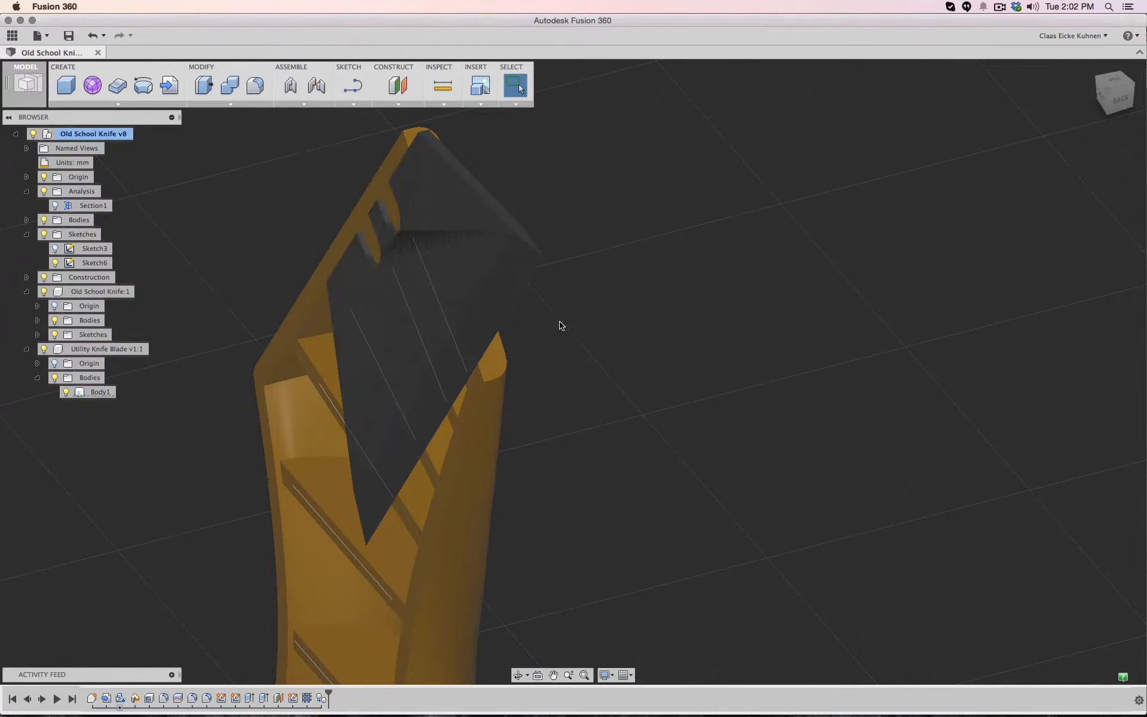
{"action": "left_click", "coordinate": [237, 106]}
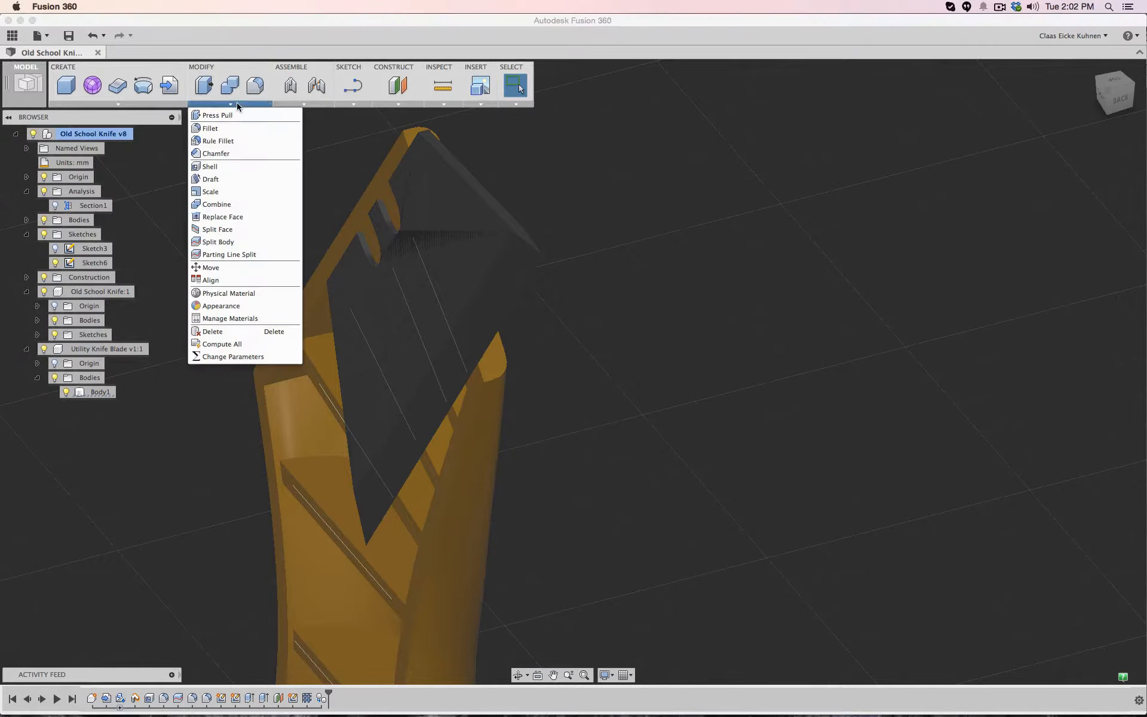
{"action": "left_click", "coordinate": [214, 267]}
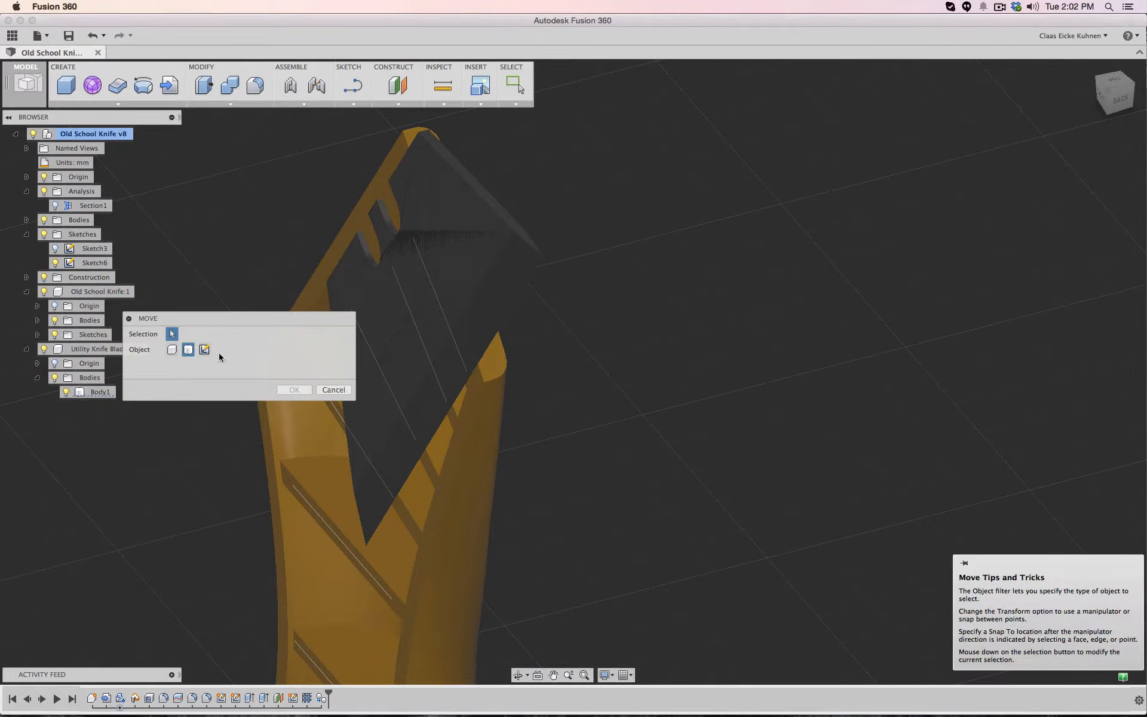
{"action": "left_click", "coordinate": [333, 390]}
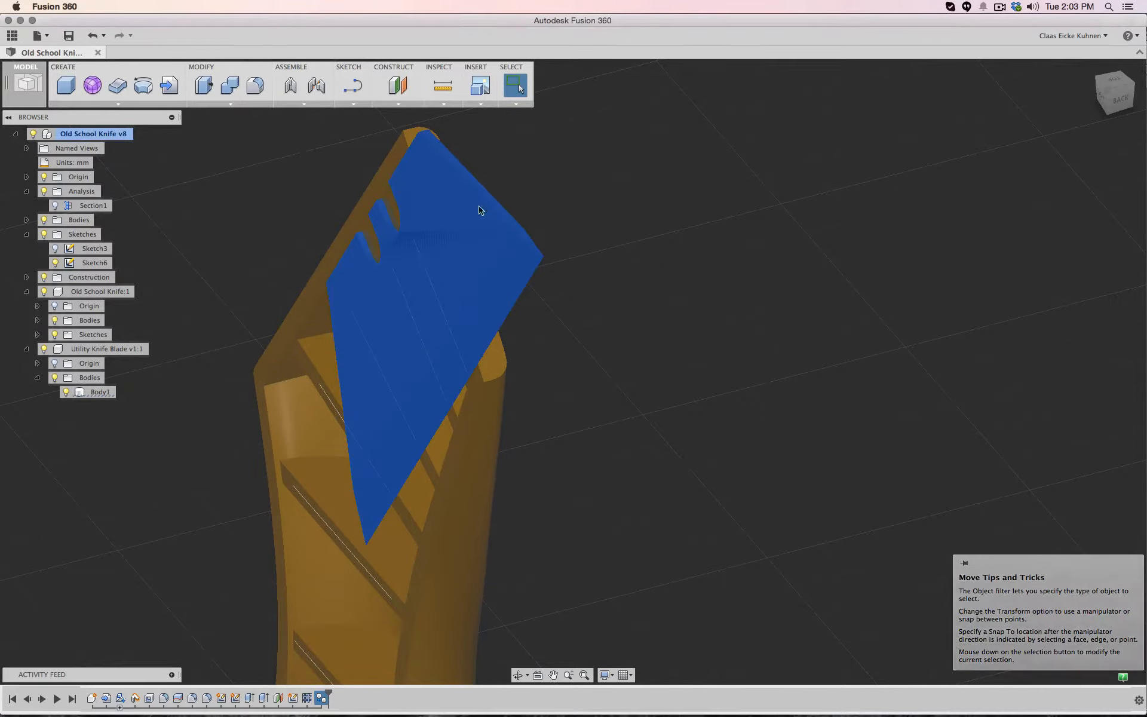
Move the duplicated blade body by -0.25 mm in X from the side view
{"action": "left_click", "coordinate": [232, 106]}
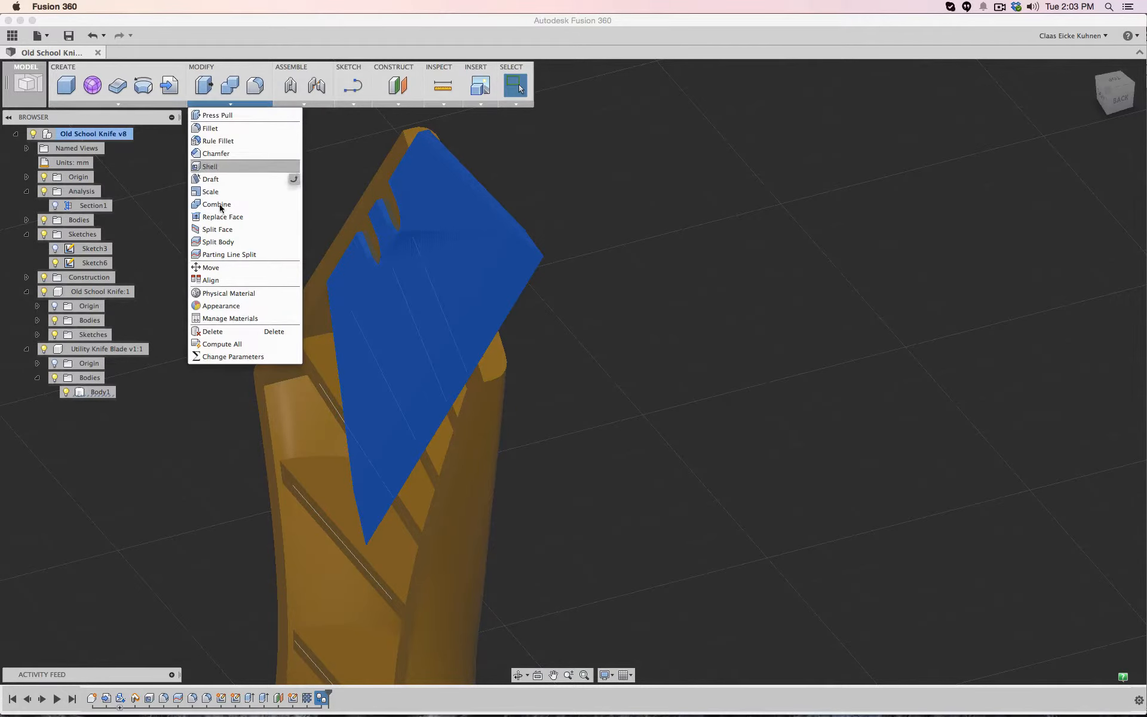
{"action": "left_click", "coordinate": [213, 267]}
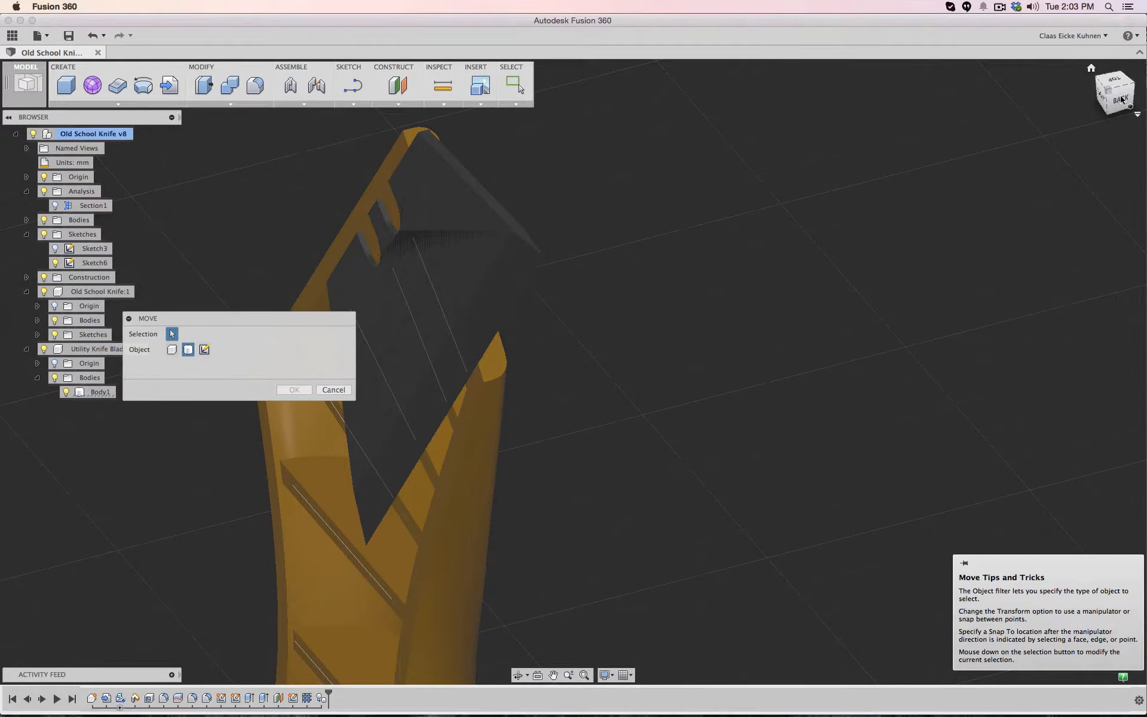
{"action": "left_click", "coordinate": [1102, 101]}
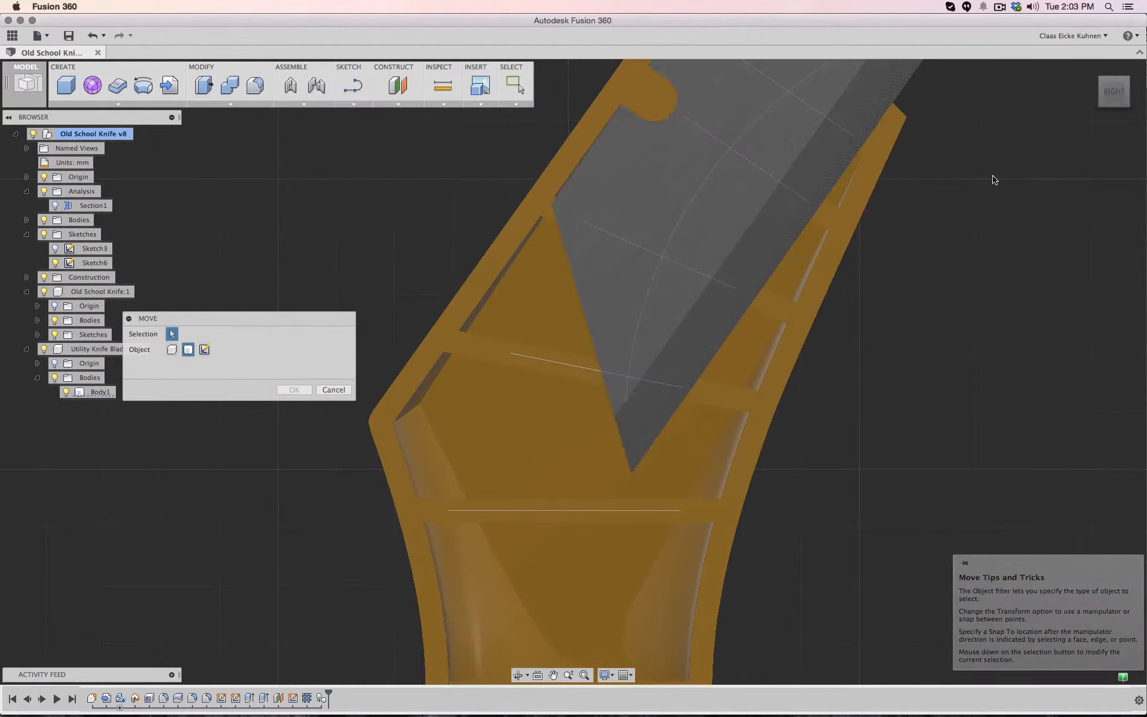
{"action": "left_click", "coordinate": [771, 395]}
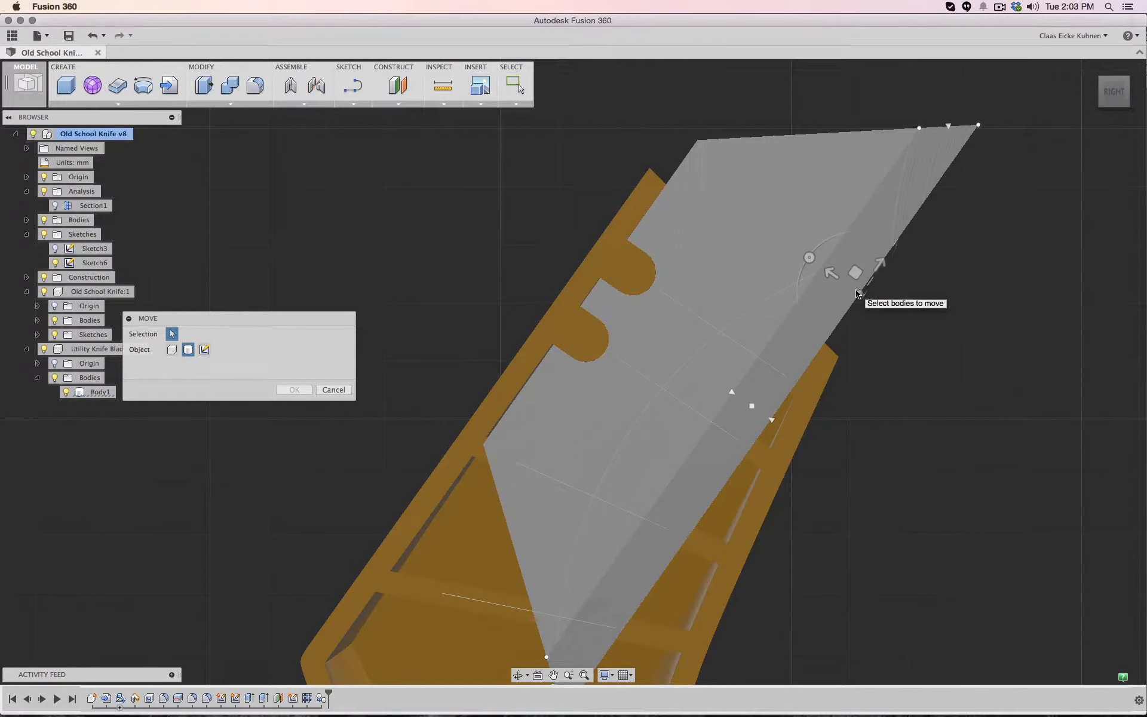
{"action": "left_click", "coordinate": [847, 308]}
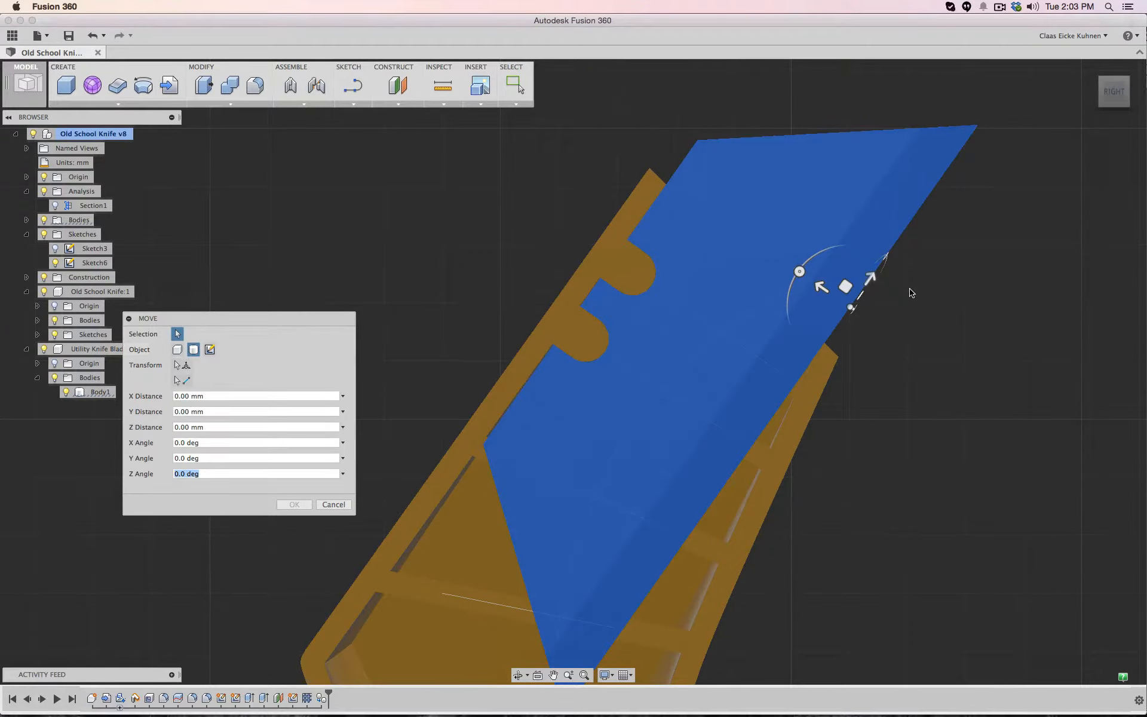
{"action": "left_click_drag", "start_coordinate": [822, 287], "coordinate": [821, 289]}
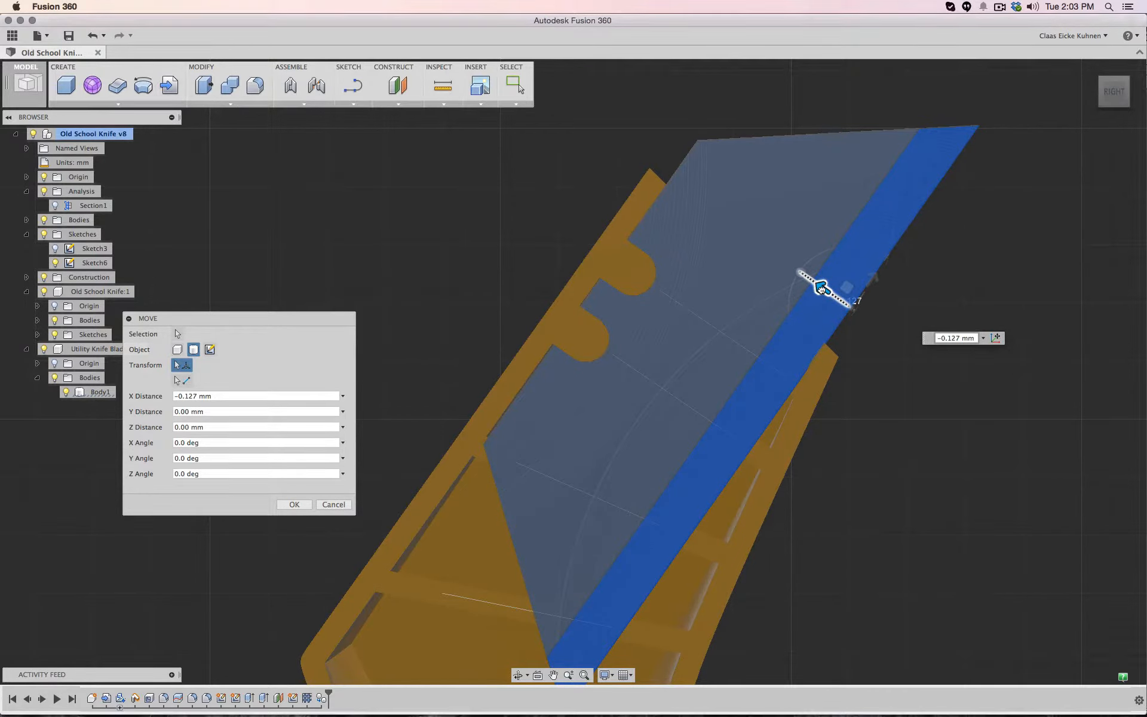
{"action": "left_click_drag", "start_coordinate": [821, 289], "coordinate": [821, 289]}
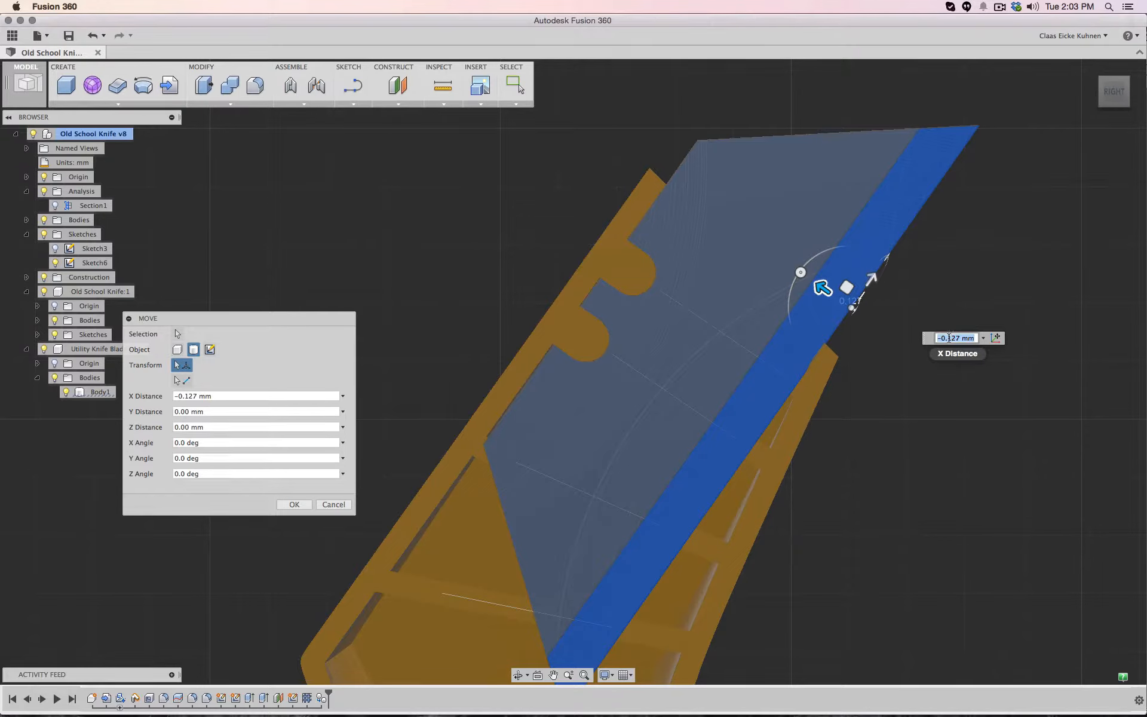
{"action": "type", "text": "-0."}
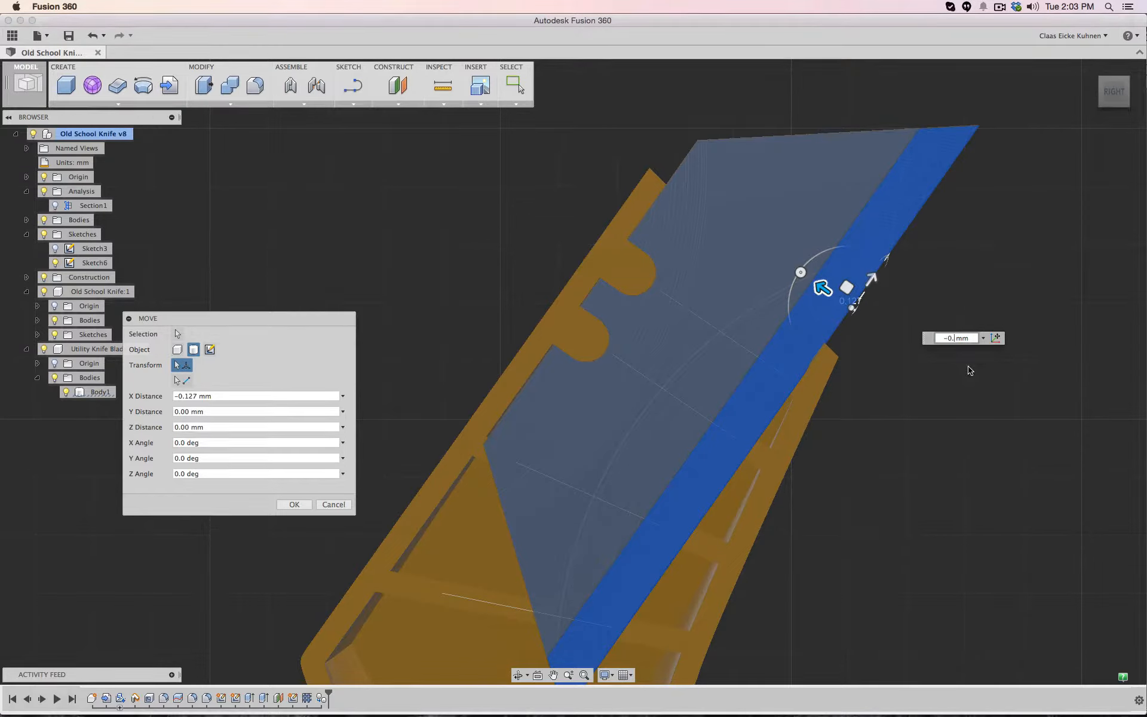
{"action": "type", "text": "25"}
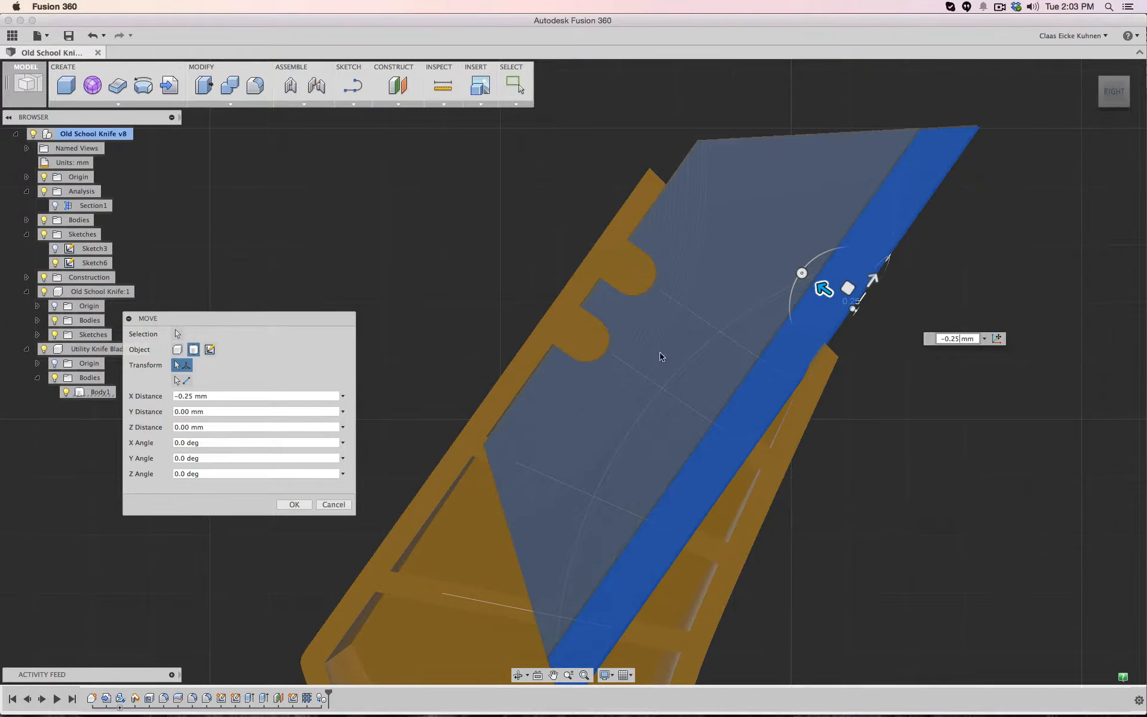
{"action": "left_click", "coordinate": [293, 505]}
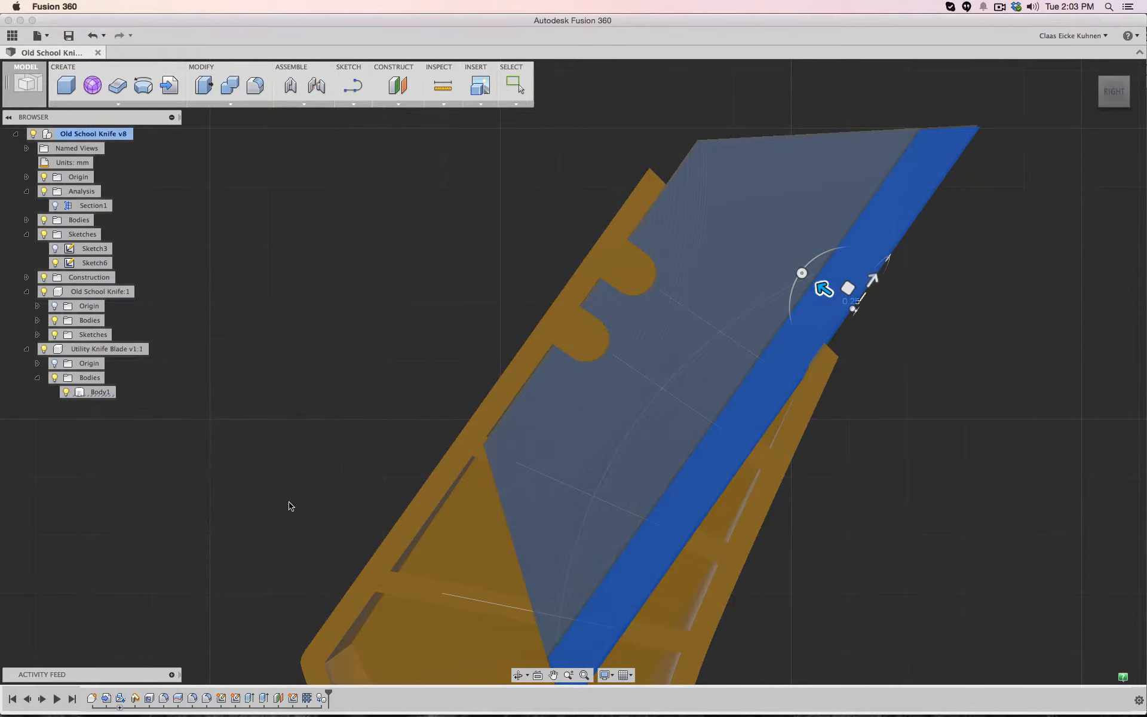
Cut the shifted blade copy out of the handle body with Combine, without keeping the tool body
{"action": "left_click", "coordinate": [234, 88]}
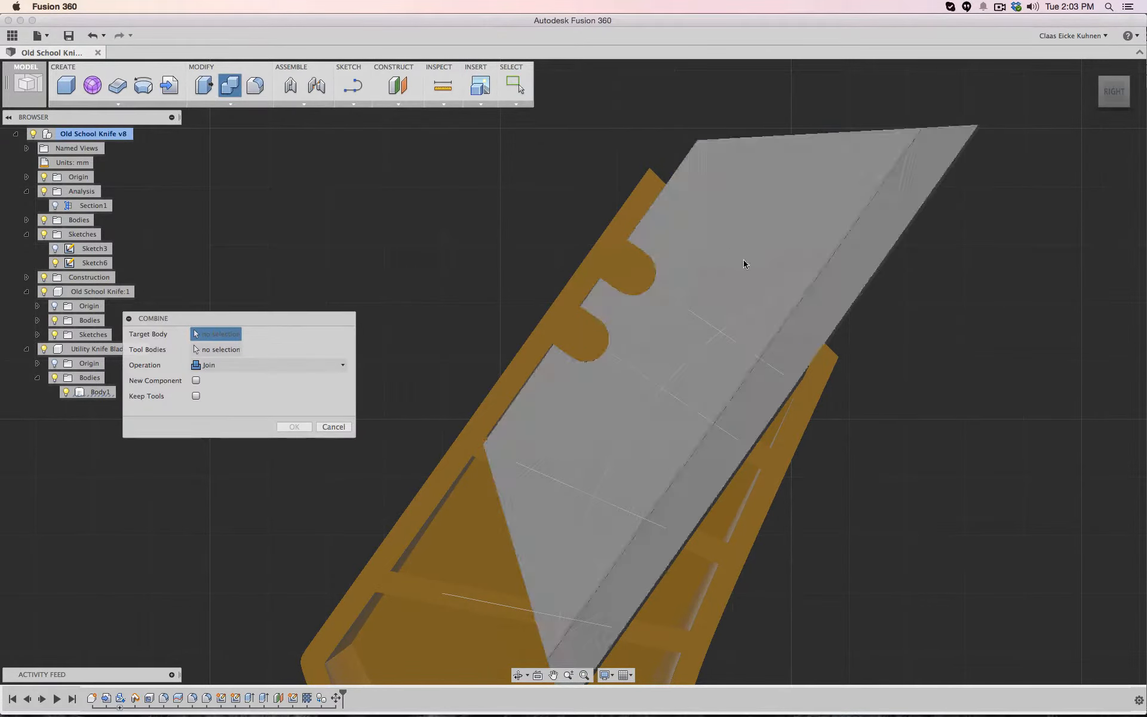
{"action": "left_click", "coordinate": [834, 362]}
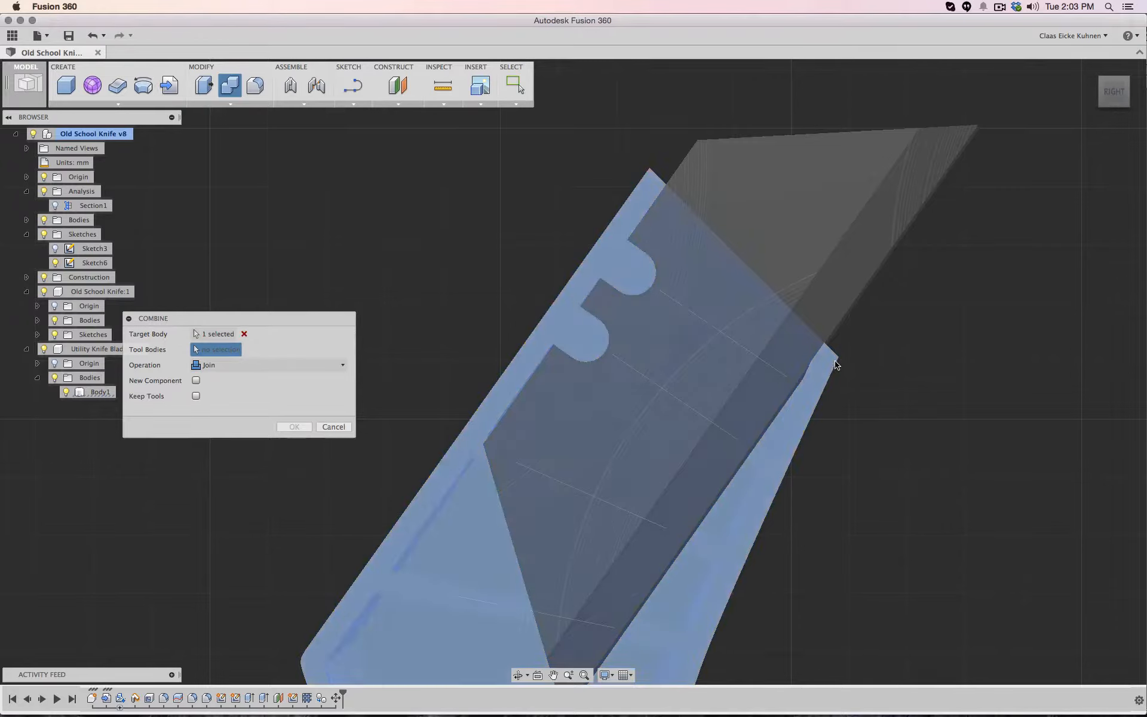
{"action": "left_click", "coordinate": [275, 358]}
{"action": "left_click", "coordinate": [221, 389]}
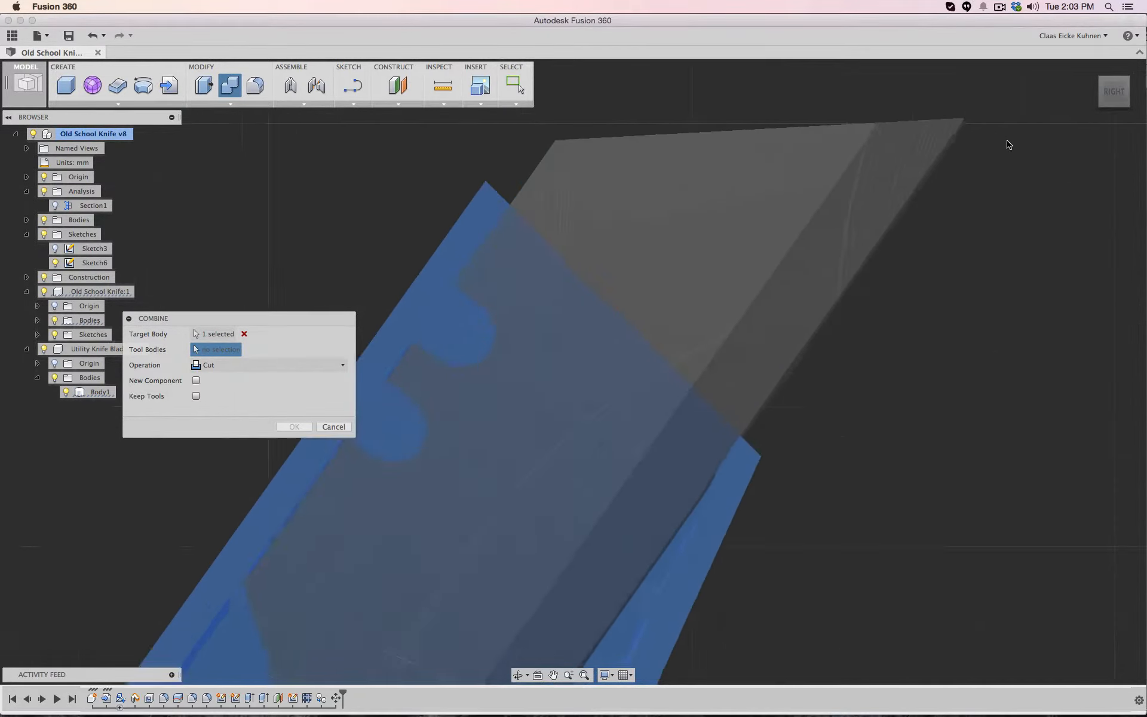
{"action": "scroll", "coordinate": [1001, 146], "scroll_direction": "up", "scroll_amount": 5}
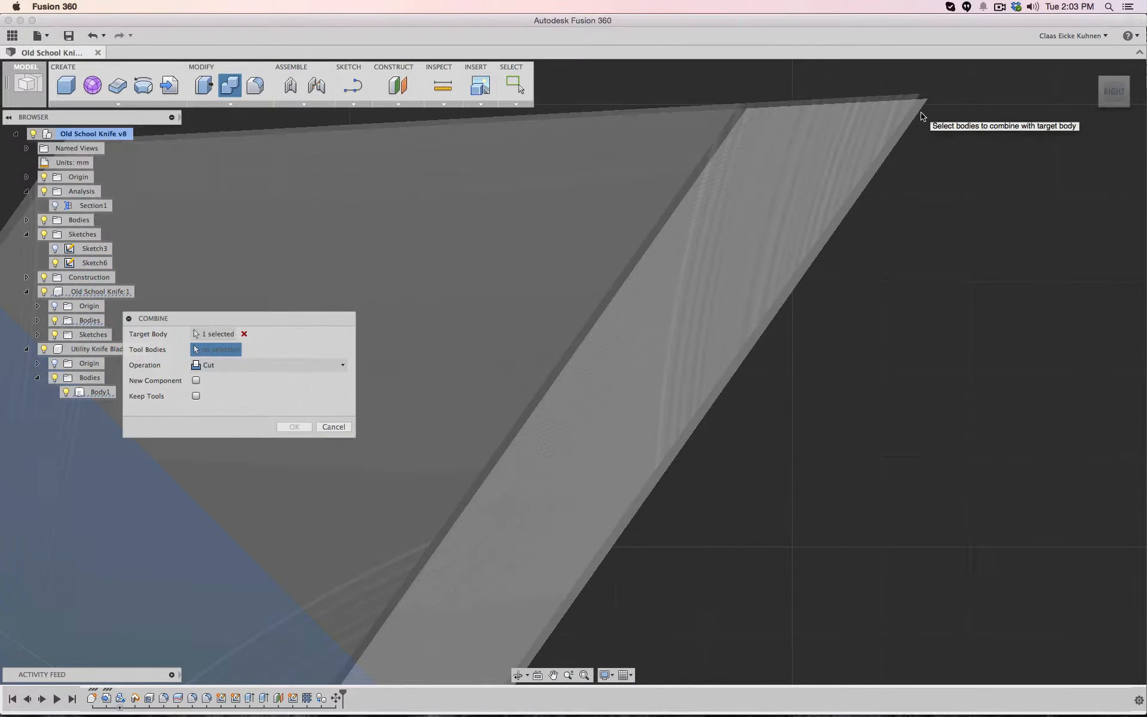
{"action": "left_click", "coordinate": [920, 117]}
{"action": "scroll", "coordinate": [890, 310], "scroll_direction": "down", "scroll_amount": 5}
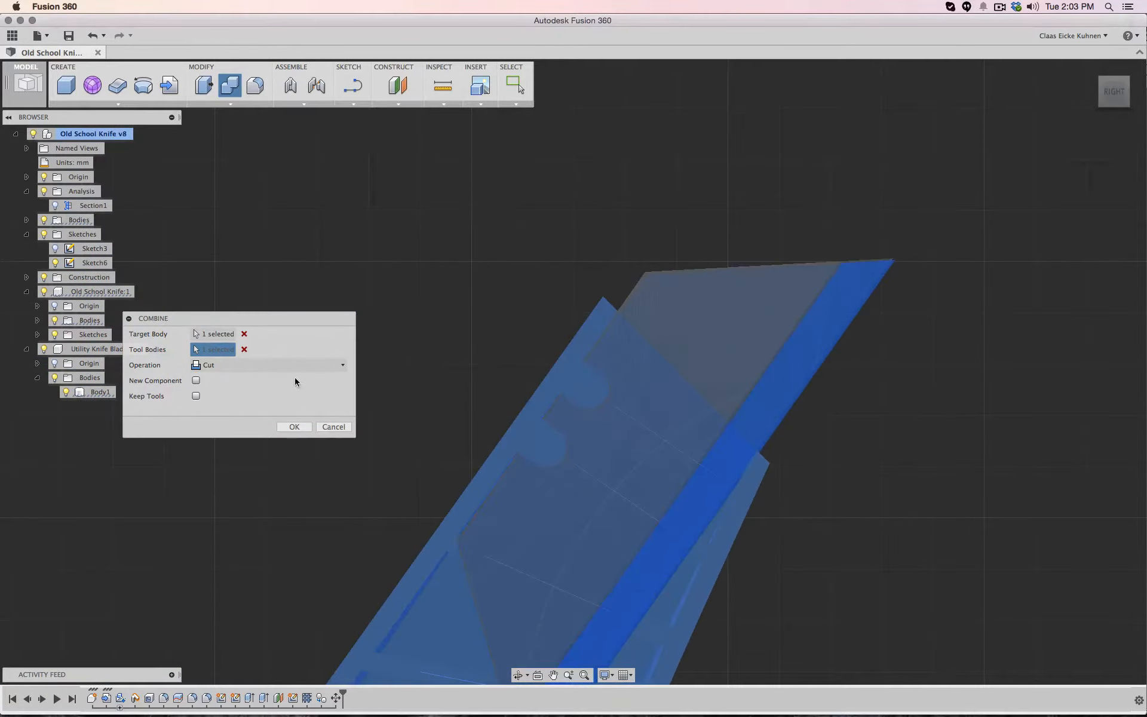
{"action": "left_click", "coordinate": [294, 426]}
Inspect the gap between the blade's edge and the cut handle wall near the head's opening
{"action": "left_click_drag", "start_coordinate": [1105, 89], "coordinate": [1089, 103]}
{"action": "middle_click_drag", "start_coordinate": [772, 494], "coordinate": [838, 337]}
{"action": "scroll", "coordinate": [701, 406], "scroll_direction": "down", "scroll_amount": 4}
{"action": "scroll", "coordinate": [702, 405], "scroll_direction": "up", "scroll_amount": 10}
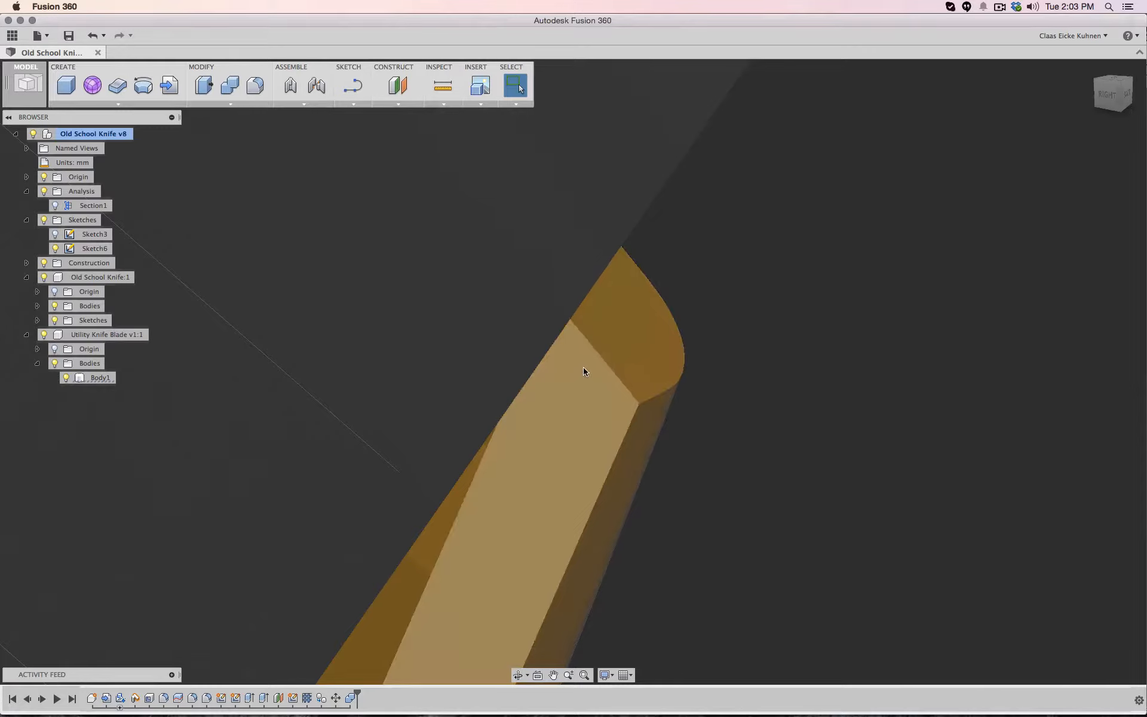
{"action": "scroll", "coordinate": [650, 323], "scroll_direction": "up", "scroll_amount": 3}
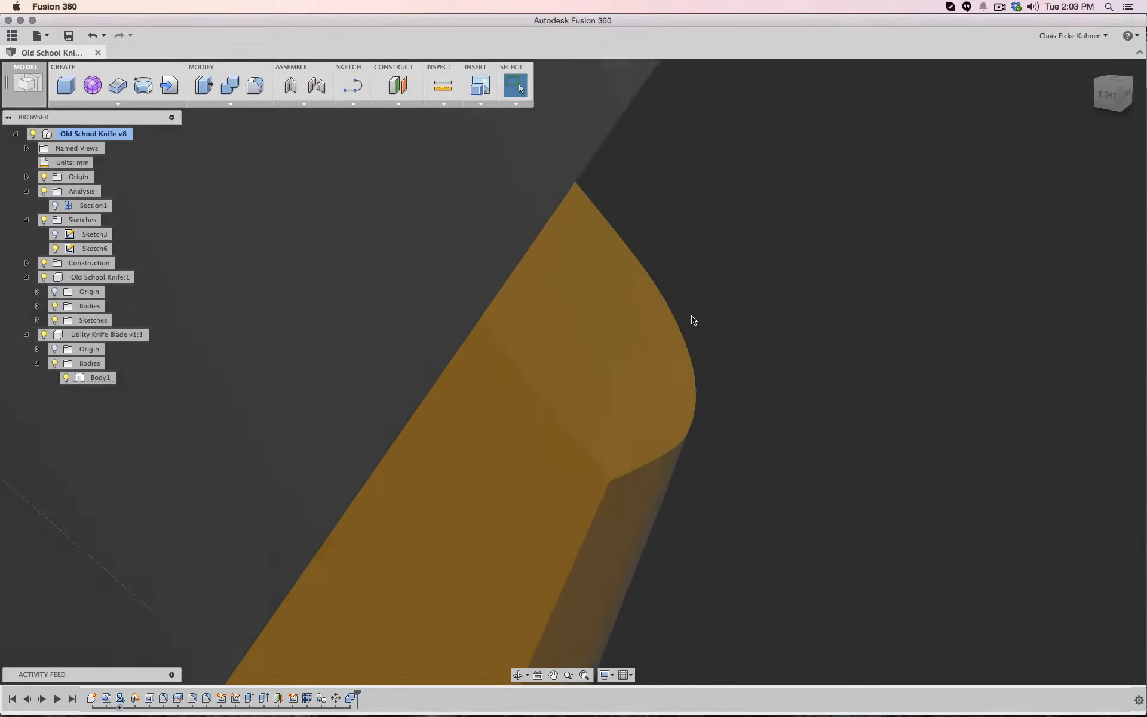
Examine the cut pocket's corner beside the blade's beveled edge from several angles, including the back of the handle's head
{"action": "scroll", "coordinate": [692, 320], "scroll_direction": "down", "scroll_amount": 5}
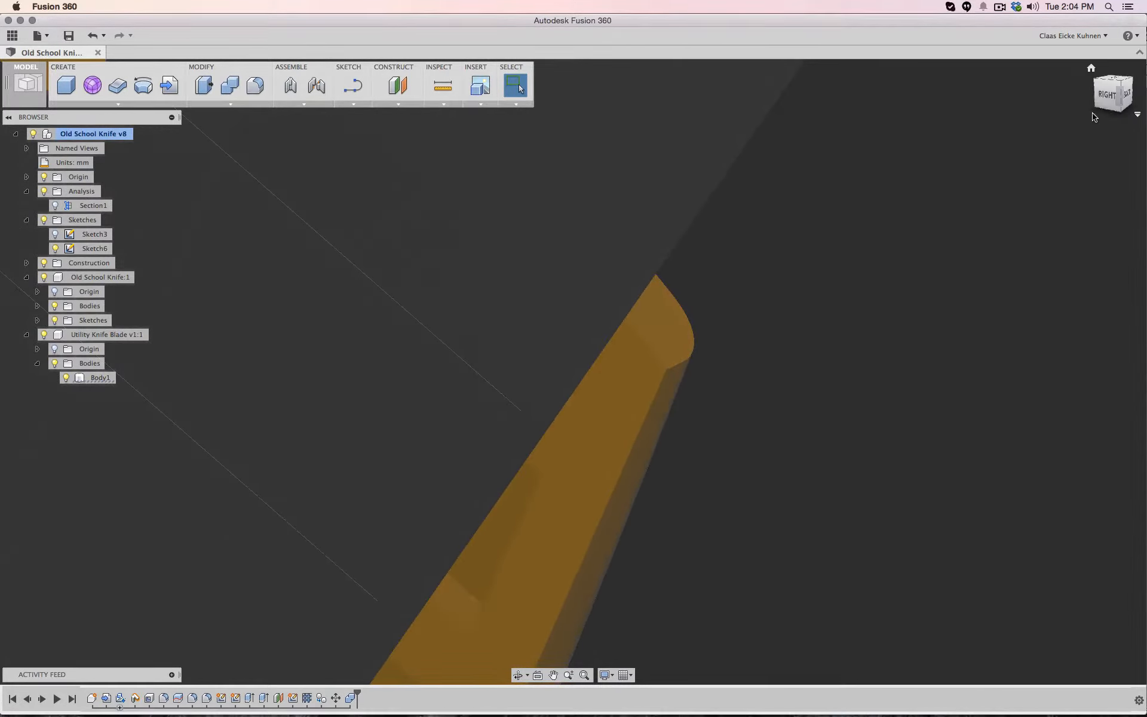
{"action": "mouse_move", "coordinate": [568, 358]}
{"action": "middle_mouse_down", "text": "shift"}
{"action": "mouse_move", "coordinate": [574, 371]}
{"action": "mouse_move", "coordinate": [622, 256]}
{"action": "mouse_move", "coordinate": [565, 270]}
{"action": "mouse_move", "coordinate": [750, 410]}
{"action": "middle_mouse_up", "text": "shift"}
{"action": "scroll", "coordinate": [743, 411], "scroll_direction": "up", "scroll_amount": 3}
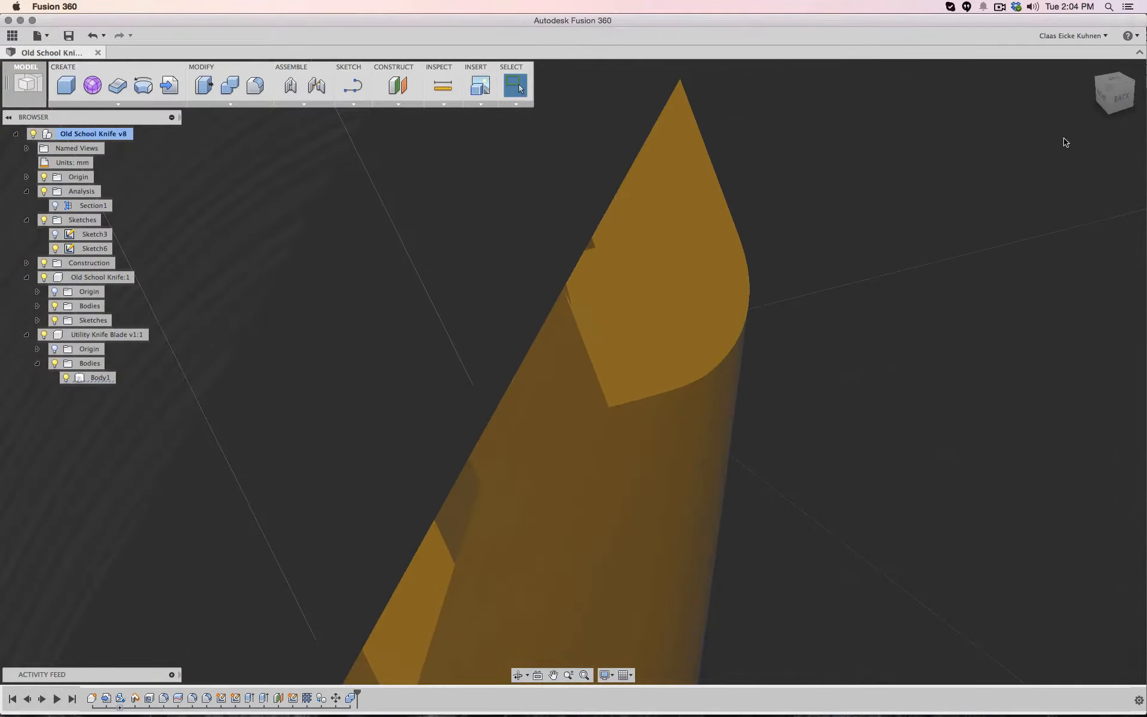
{"action": "left_click_drag", "start_coordinate": [1113, 100], "coordinate": [1052, 117]}
{"action": "middle_click_drag", "start_coordinate": [598, 224], "coordinate": [995, 197]}
{"action": "left_click_drag", "start_coordinate": [1110, 102], "coordinate": [1067, 108]}
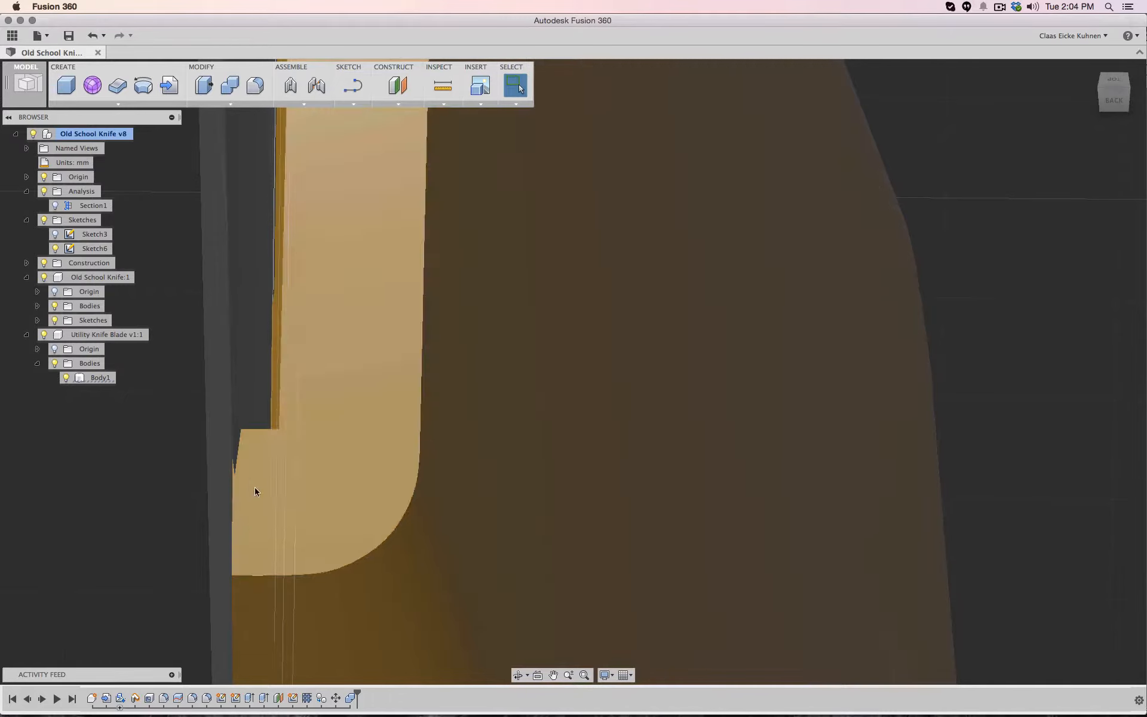
{"action": "left_click", "coordinate": [250, 495]}
{"action": "scroll", "coordinate": [221, 506], "scroll_direction": "up", "scroll_amount": 5}
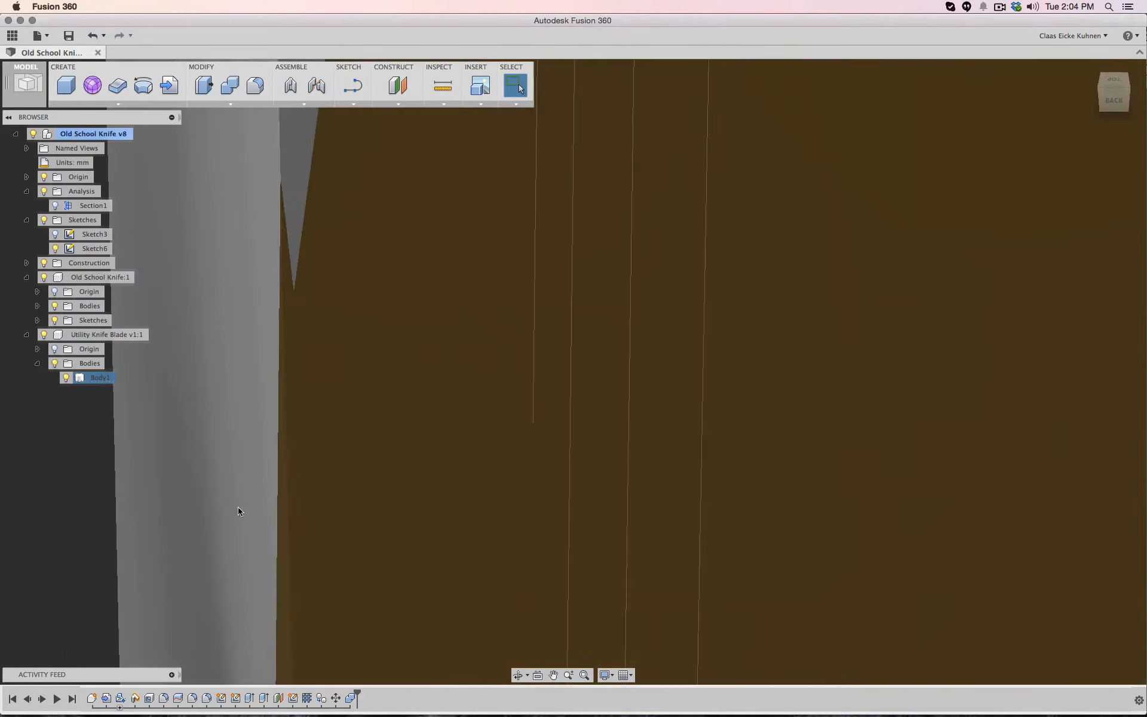
{"action": "left_click", "coordinate": [296, 254]}
{"action": "scroll", "coordinate": [297, 252], "scroll_direction": "down", "scroll_amount": 5}
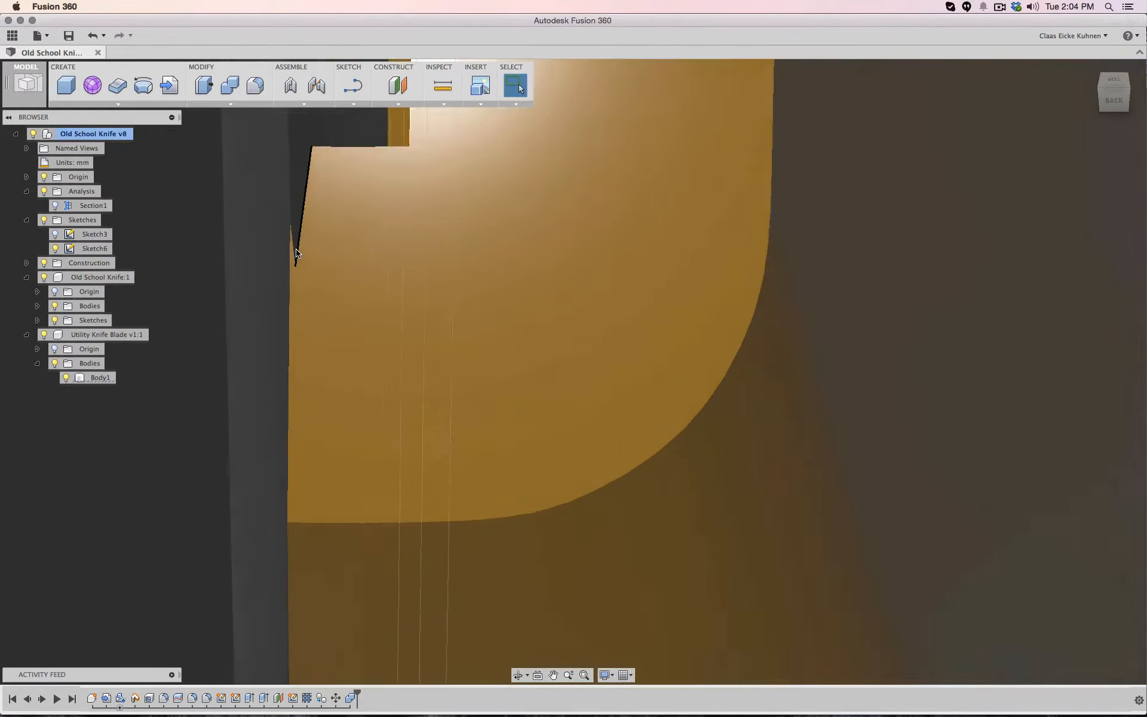
{"action": "scroll", "coordinate": [296, 254], "scroll_direction": "down", "scroll_amount": 5}
{"action": "middle_click_drag", "start_coordinate": [247, 312], "coordinate": [284, 374], "text": "shift"}
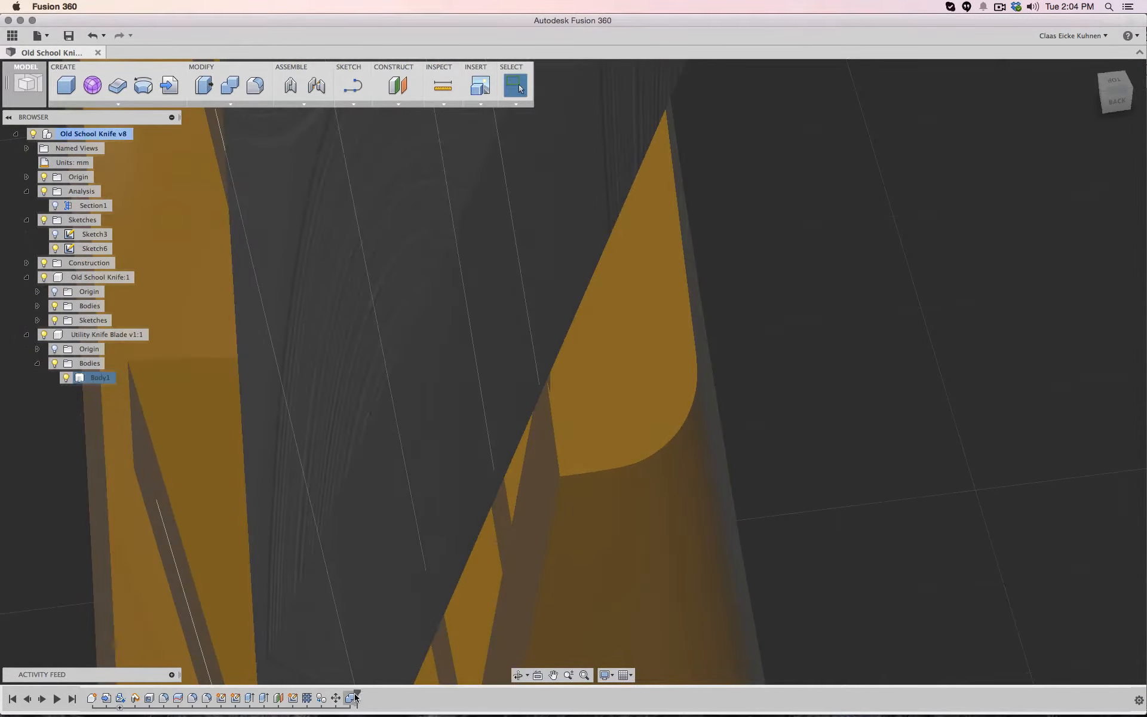
Roll the history back to before the blade was duplicated and inspect how the original blade edge meets the handle wall
{"action": "left_click_drag", "start_coordinate": [356, 696], "coordinate": [314, 697]}
{"action": "scroll", "coordinate": [613, 342], "scroll_direction": "up", "scroll_amount": 2}
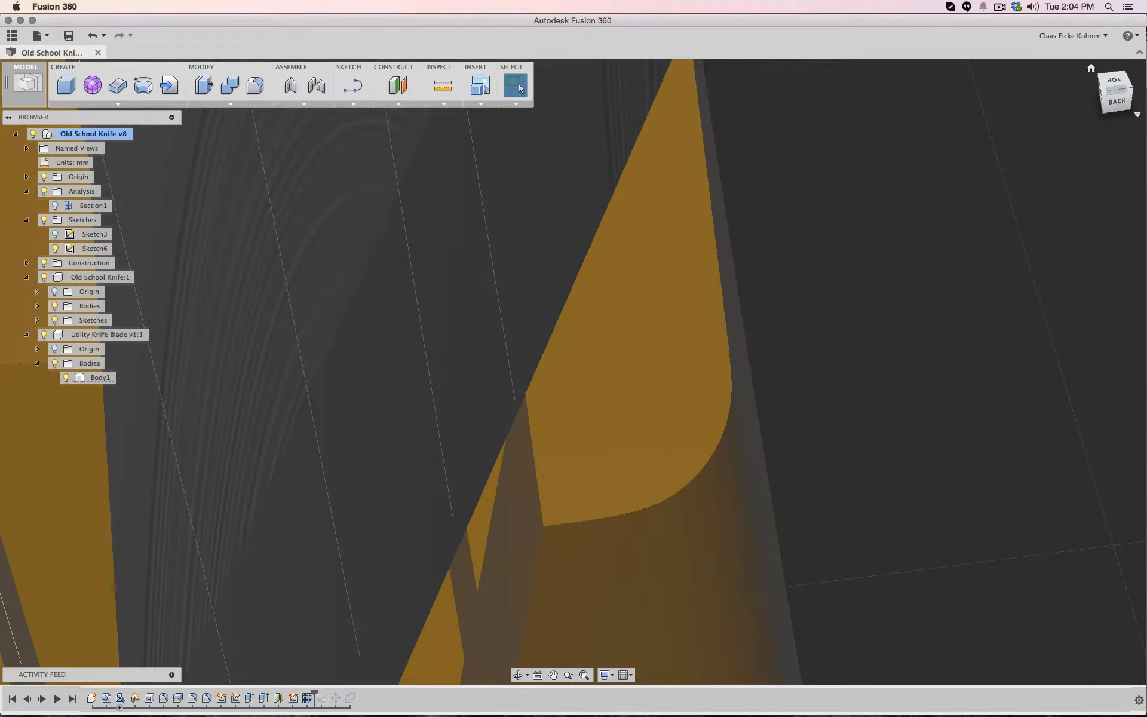
{"action": "left_click", "coordinate": [1116, 100]}
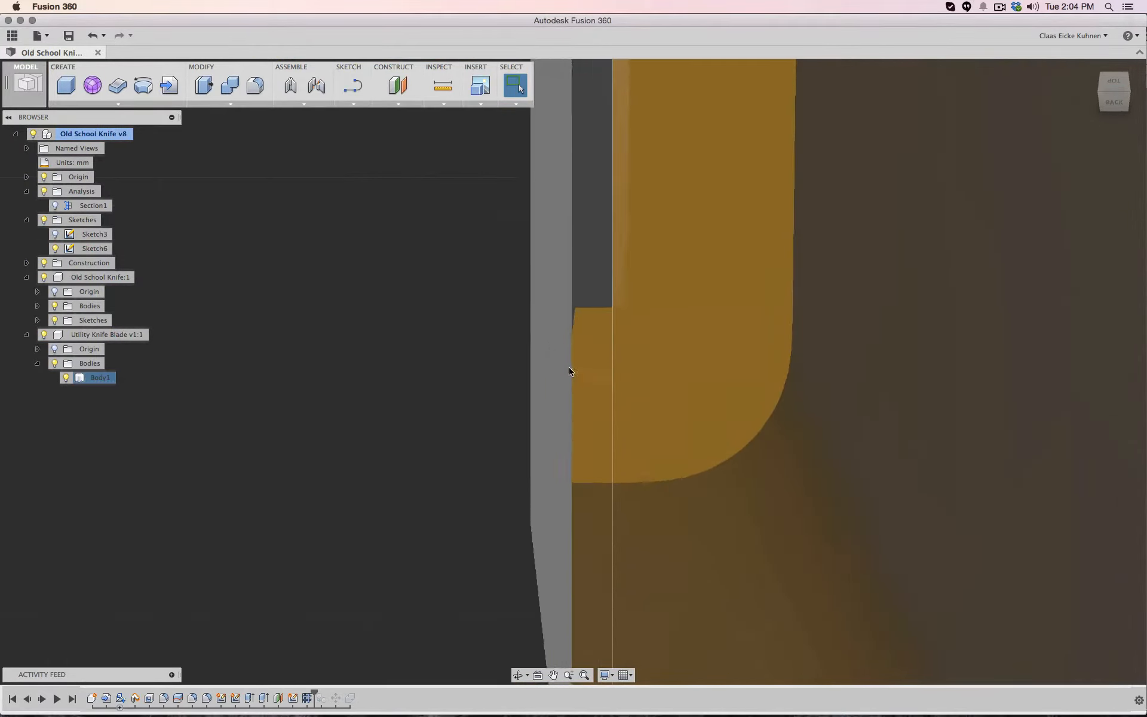
{"action": "scroll", "coordinate": [611, 306], "scroll_direction": "up", "scroll_amount": 5}
{"action": "scroll", "coordinate": [636, 289], "scroll_direction": "up", "scroll_amount": 2}
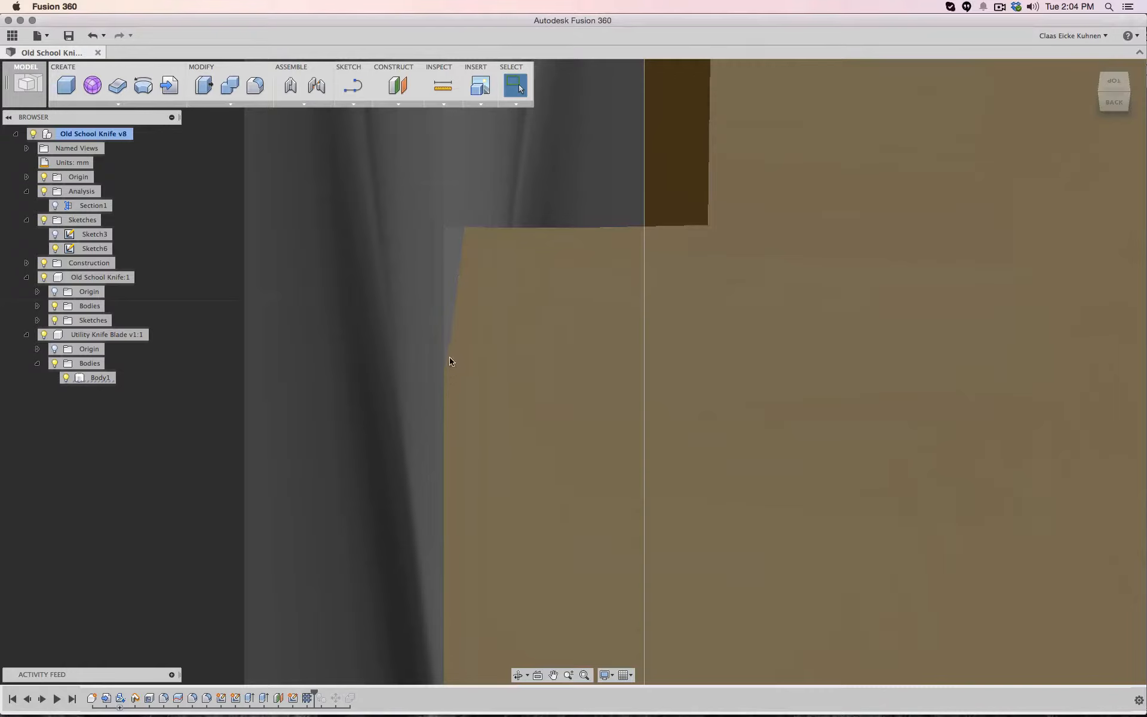
{"action": "left_click", "coordinate": [450, 356]}
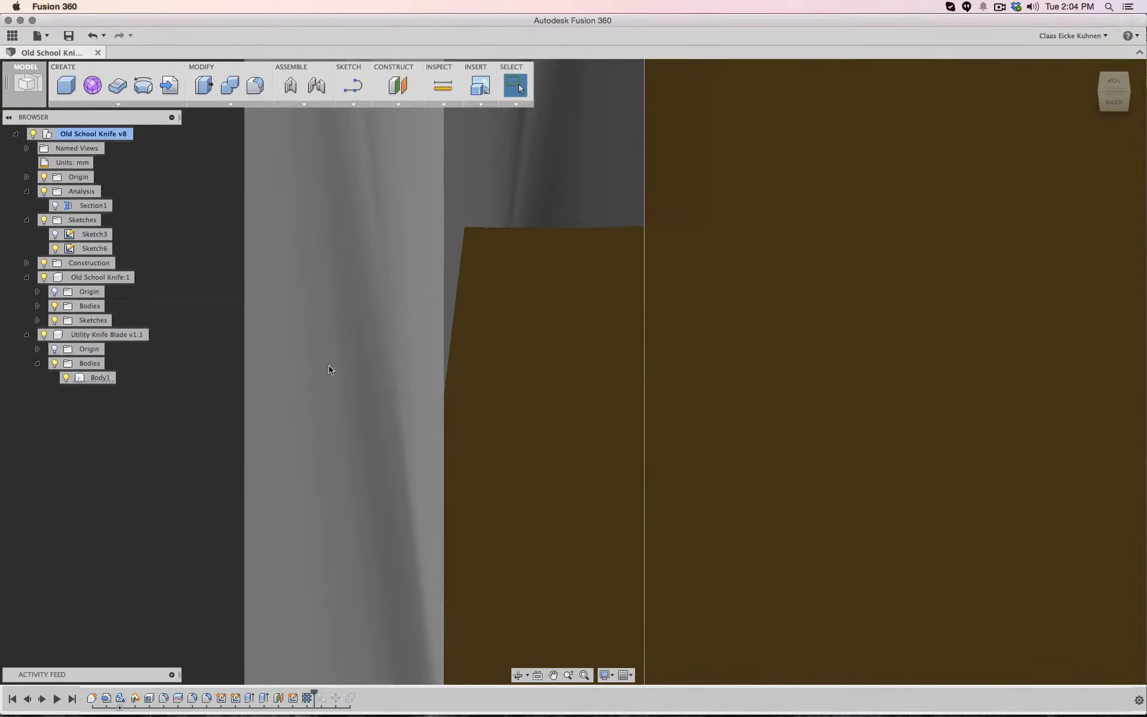
{"action": "scroll", "coordinate": [292, 385], "scroll_direction": "down", "scroll_amount": 2}
{"action": "scroll", "coordinate": [291, 383], "scroll_direction": "down", "scroll_amount": 3}
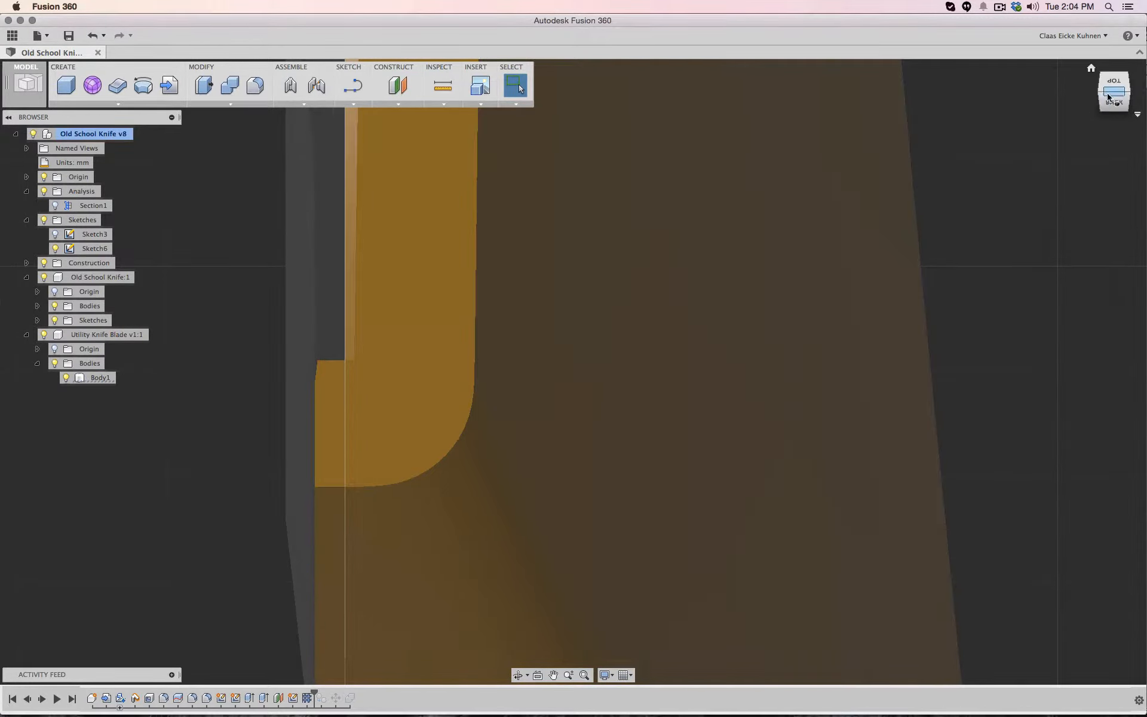
{"action": "left_click", "coordinate": [1108, 96]}
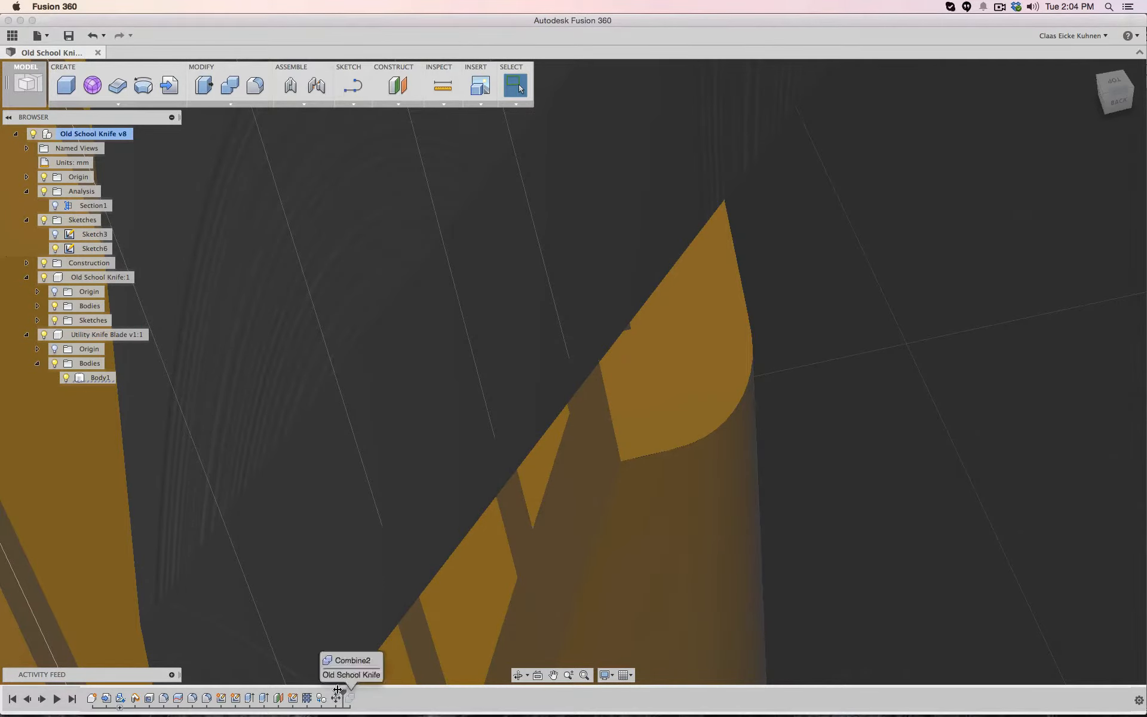
Roll the history to the blade copy's shift and delete that Move feature from the timeline
{"action": "left_click_drag", "start_coordinate": [337, 689], "coordinate": [340, 688]}
{"action": "scroll", "coordinate": [824, 348], "scroll_direction": "up", "scroll_amount": 3}
{"action": "scroll", "coordinate": [825, 349], "scroll_direction": "down", "scroll_amount": 5}
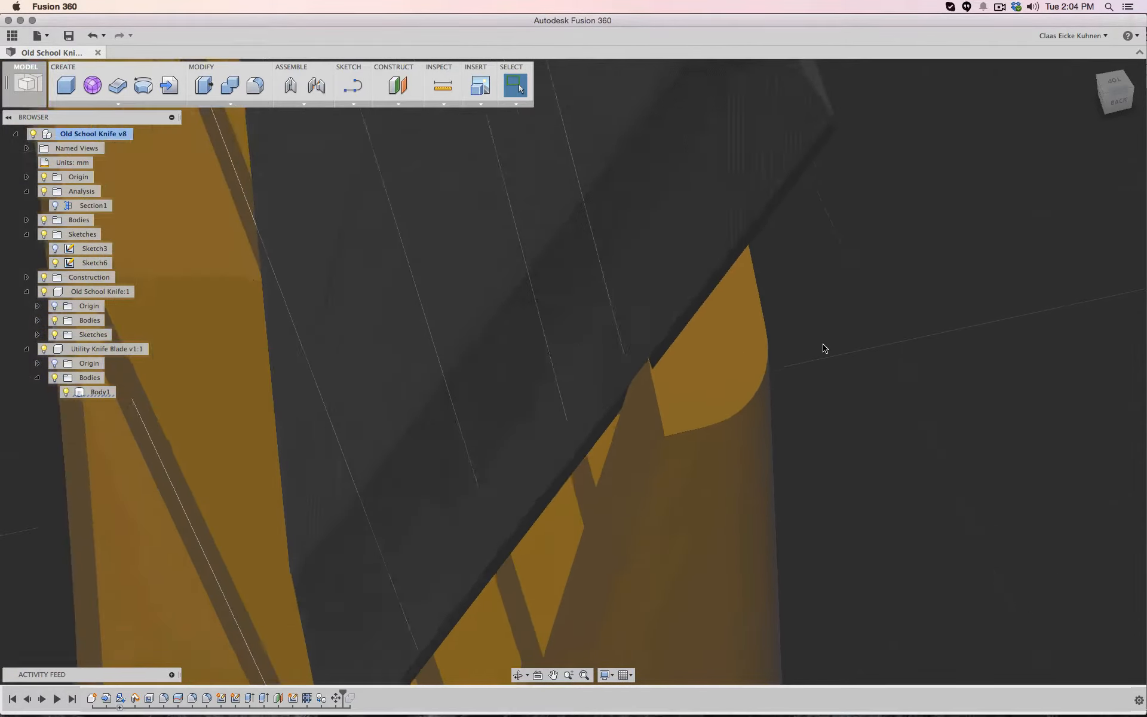
{"action": "scroll", "coordinate": [823, 349], "scroll_direction": "up", "scroll_amount": 5}
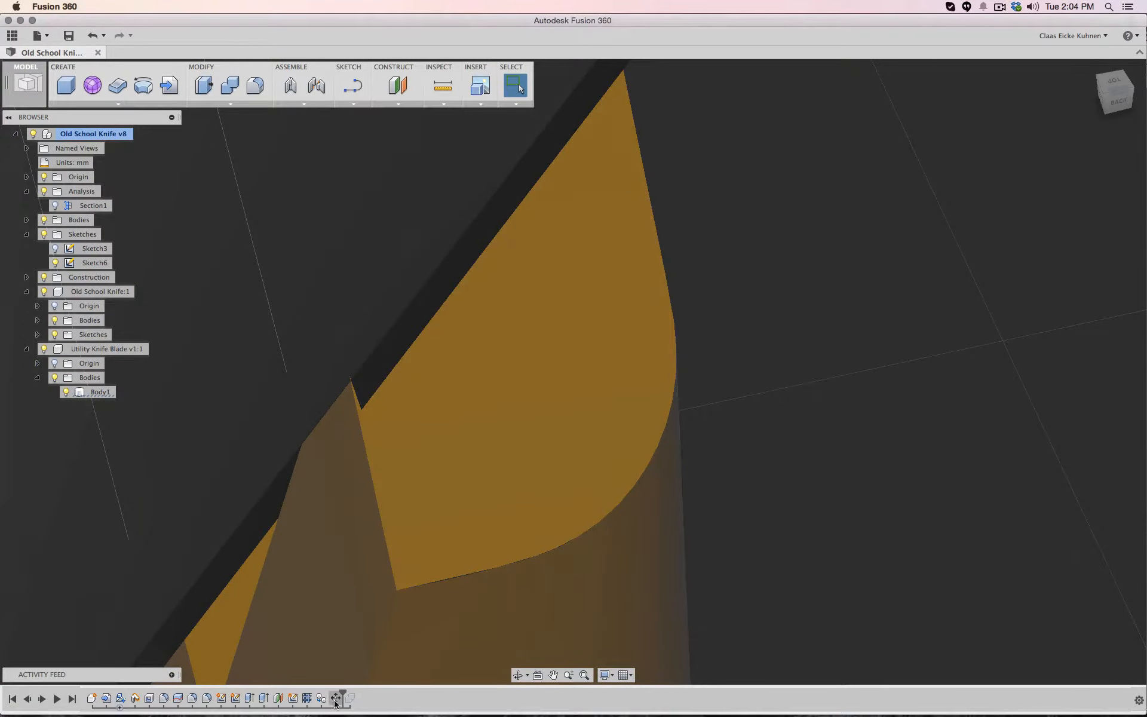
{"action": "left_click", "coordinate": [336, 698]}
{"action": "right_click", "coordinate": [335, 699]}
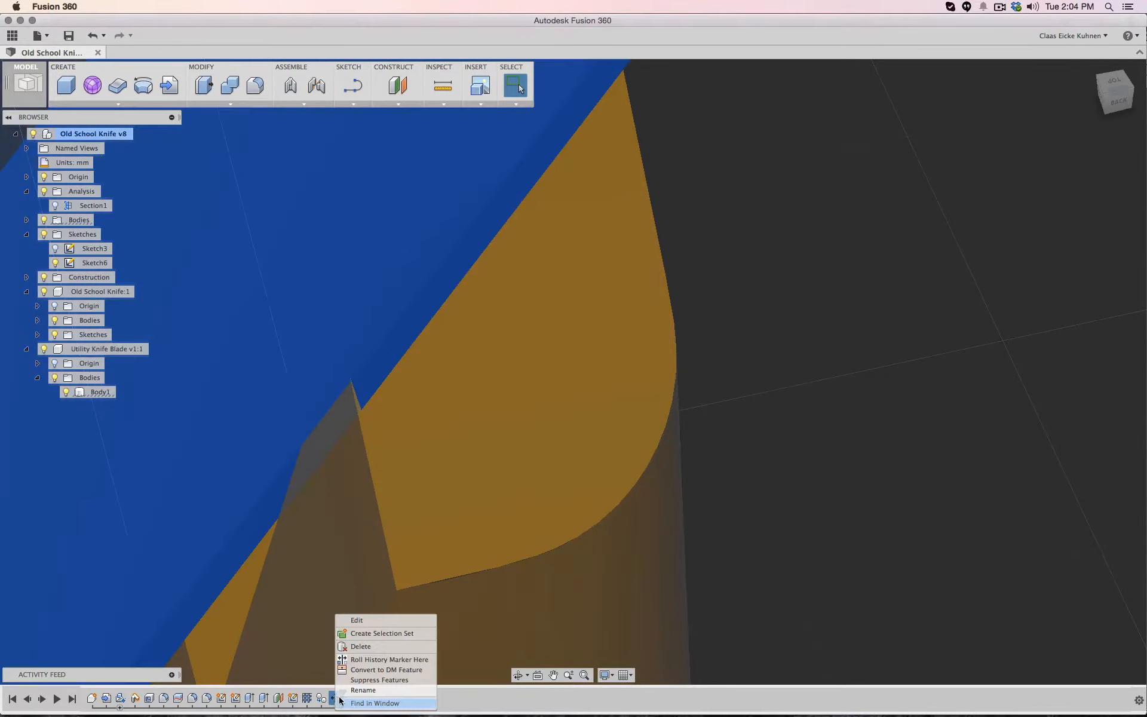
{"action": "left_click", "coordinate": [610, 698]}
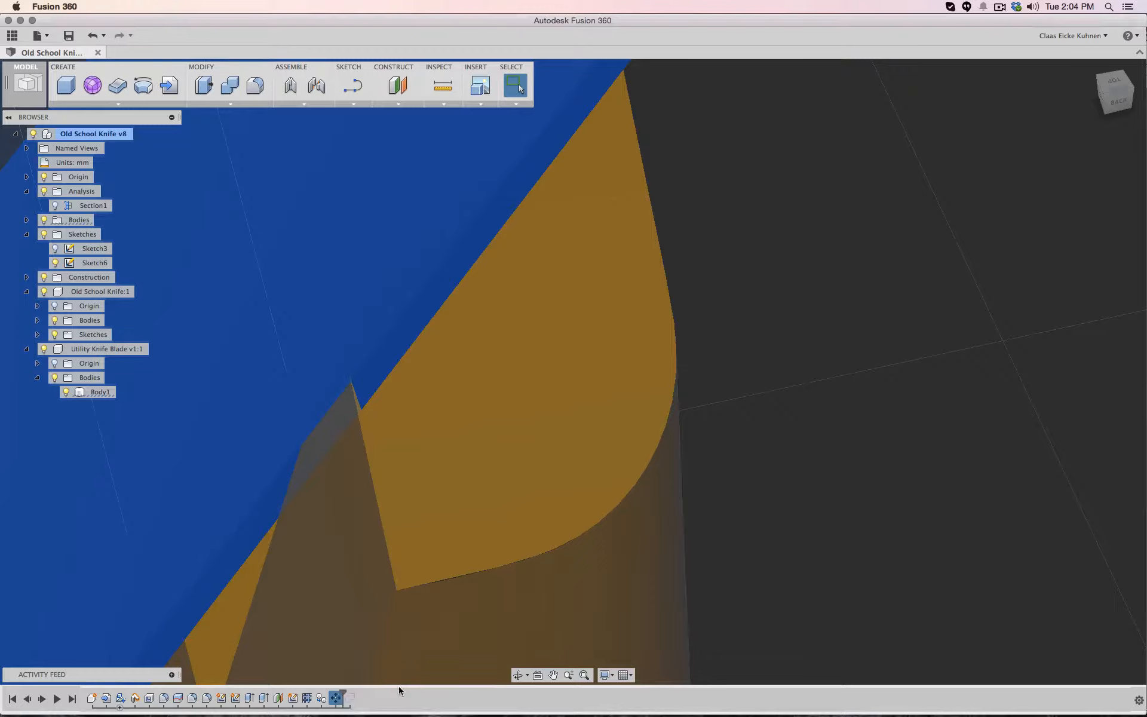
{"action": "left_click_drag", "start_coordinate": [340, 691], "coordinate": [331, 697]}
{"action": "right_click", "coordinate": [336, 703]}
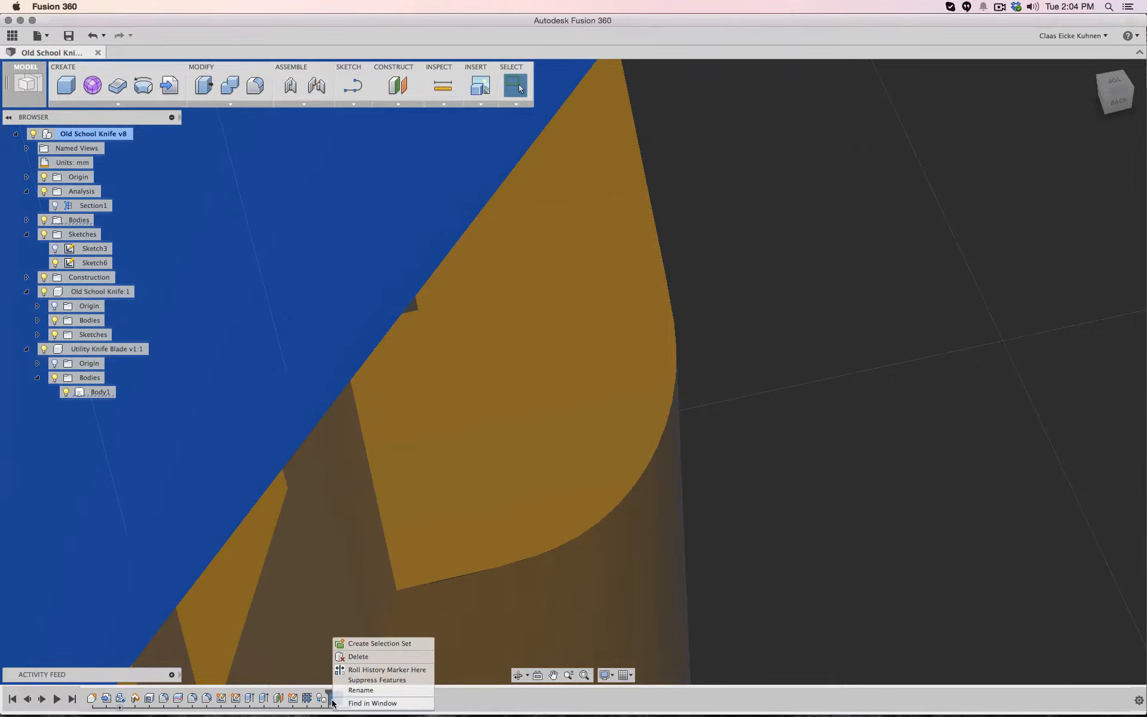
{"action": "left_click", "coordinate": [358, 660]}
{"action": "scroll", "coordinate": [432, 446], "scroll_direction": "down", "scroll_amount": 4}
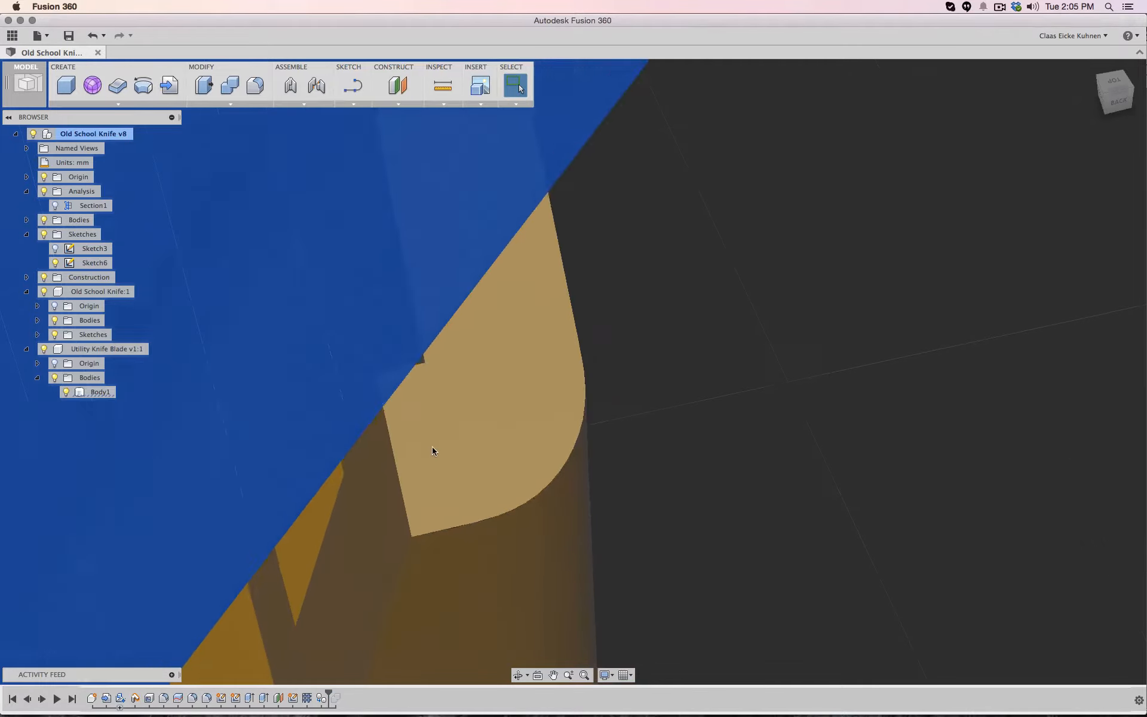
{"action": "scroll", "coordinate": [464, 435], "scroll_direction": "up", "scroll_amount": 9}
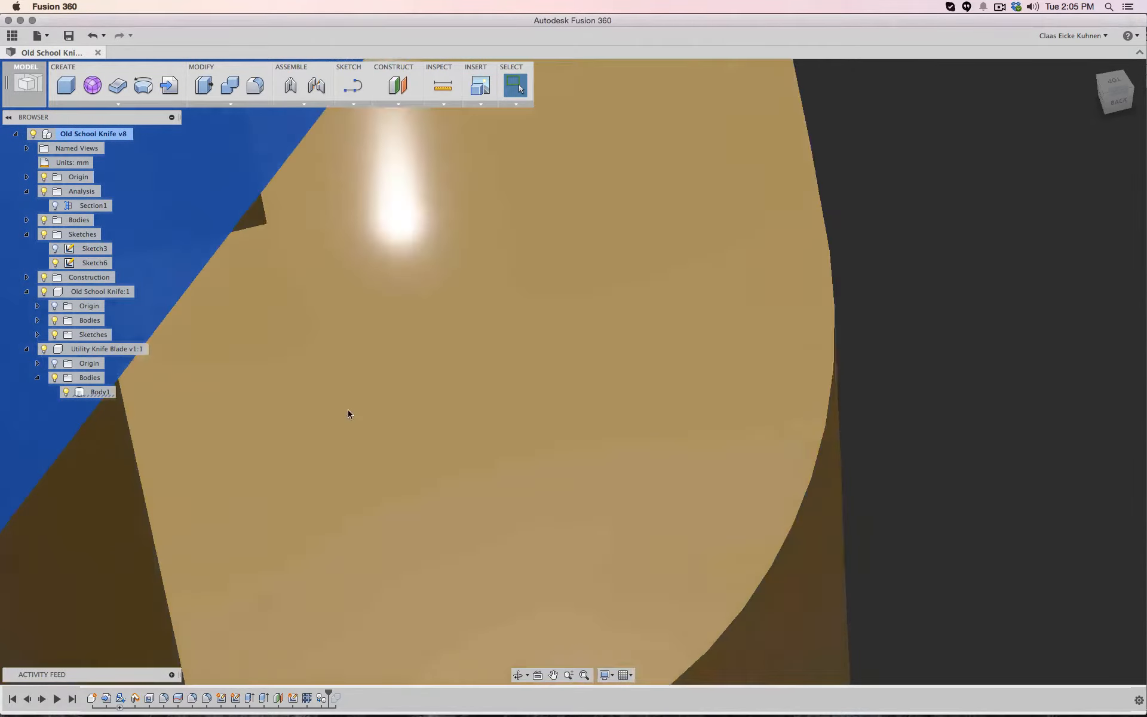
{"action": "scroll", "coordinate": [356, 413], "scroll_direction": "down", "scroll_amount": 5}
{"action": "scroll", "coordinate": [356, 412], "scroll_direction": "down", "scroll_amount": 3}
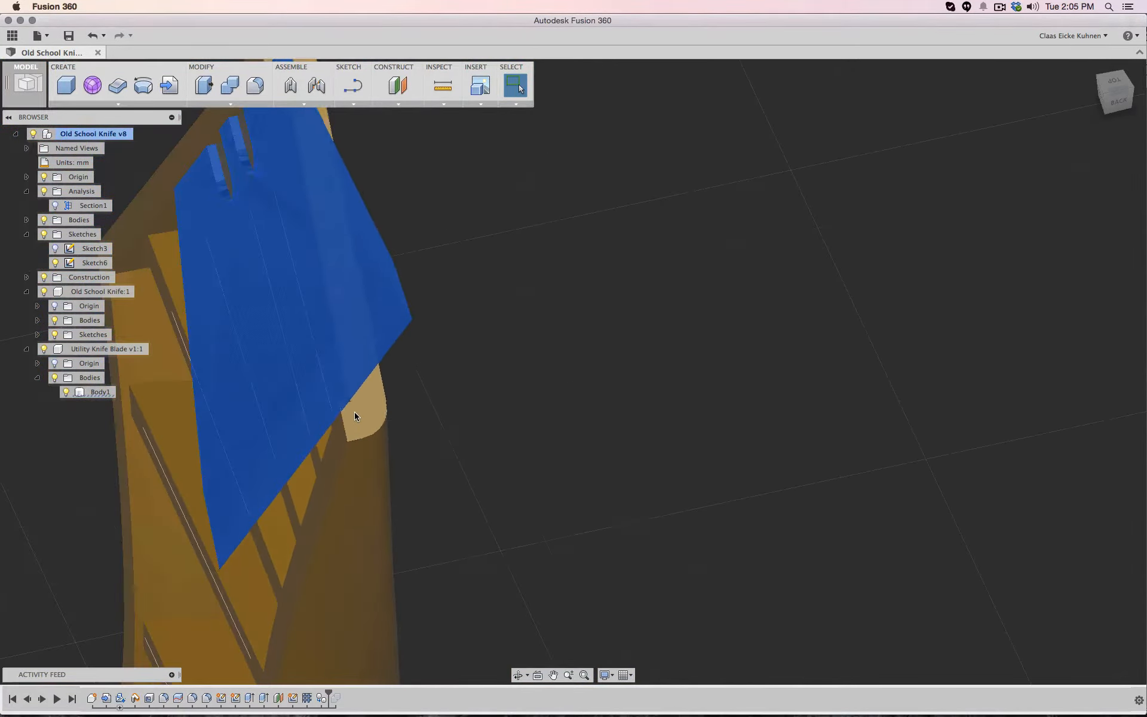
{"action": "left_click", "coordinate": [204, 84]}
{"action": "left_click", "coordinate": [360, 351]}
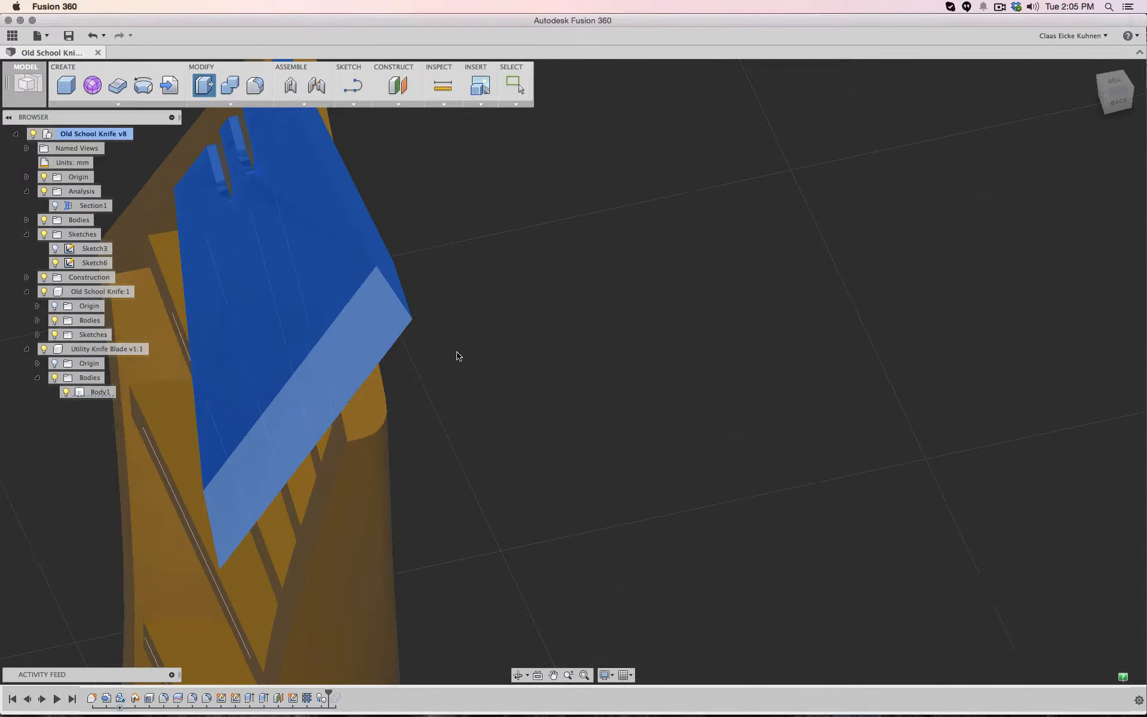
{"action": "left_click_drag", "start_coordinate": [322, 320], "coordinate": [784, 320]}
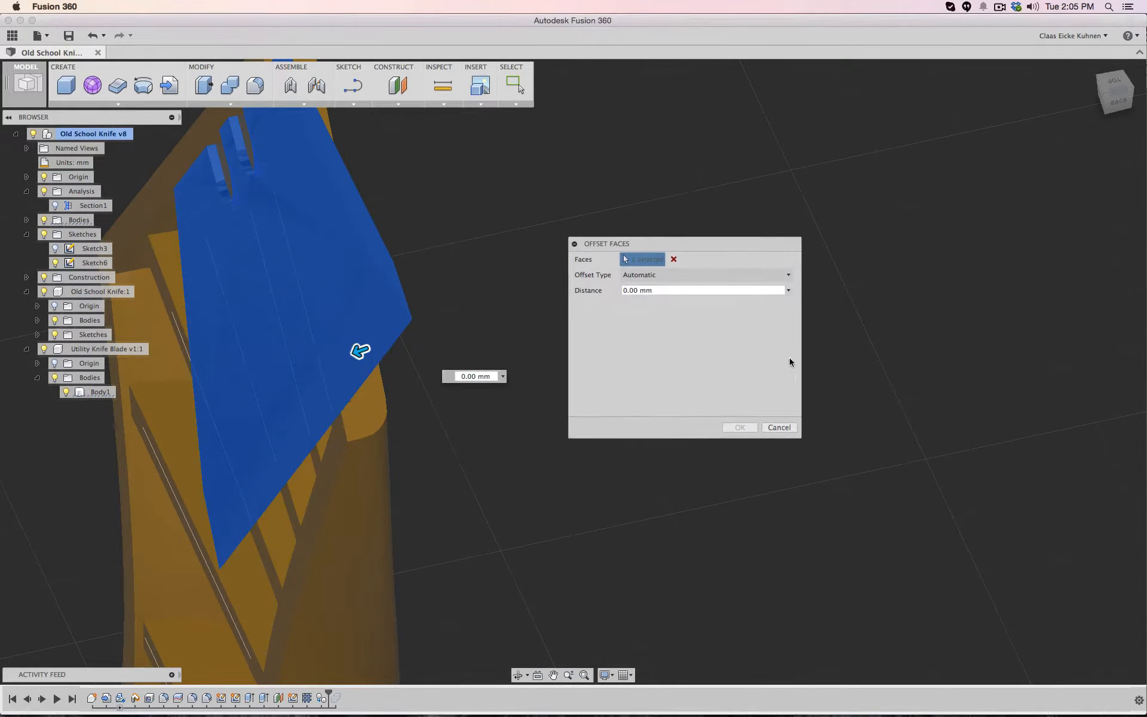
{"action": "left_click", "coordinate": [779, 427]}
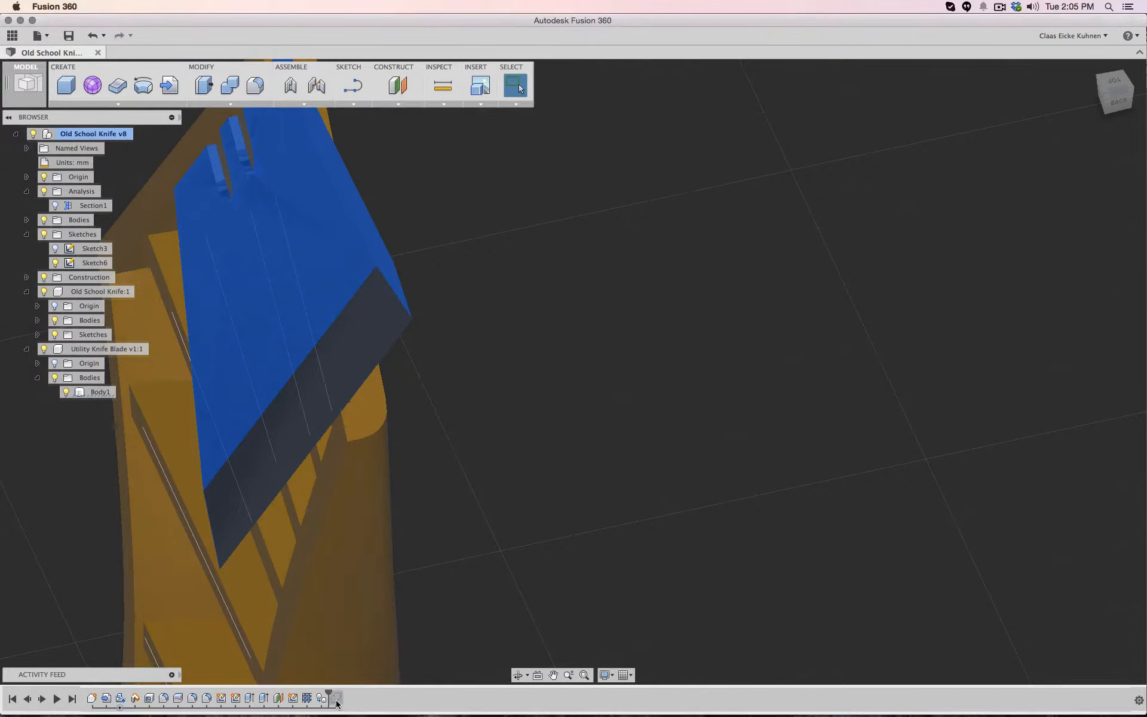
Roll the history forward, delete the Combine cut that used the blade copy, and hide the original utility knife blade body
{"action": "left_click_drag", "start_coordinate": [330, 693], "coordinate": [350, 690]}
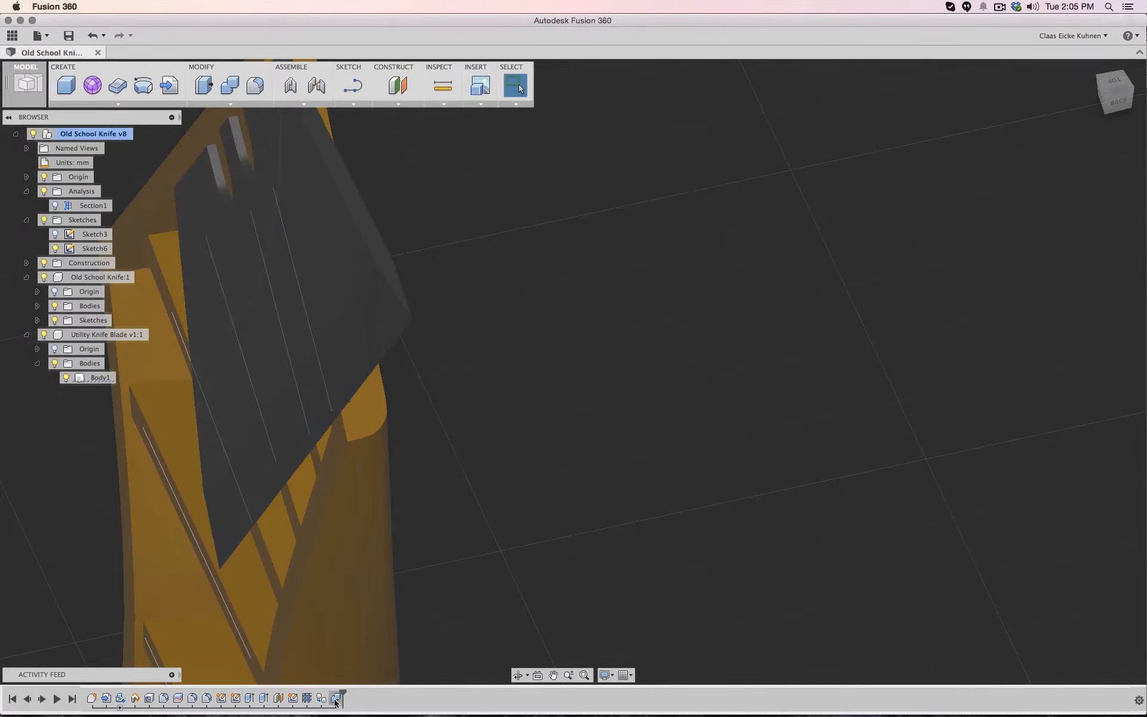
{"action": "right_click", "coordinate": [335, 698]}
{"action": "left_click", "coordinate": [361, 636]}
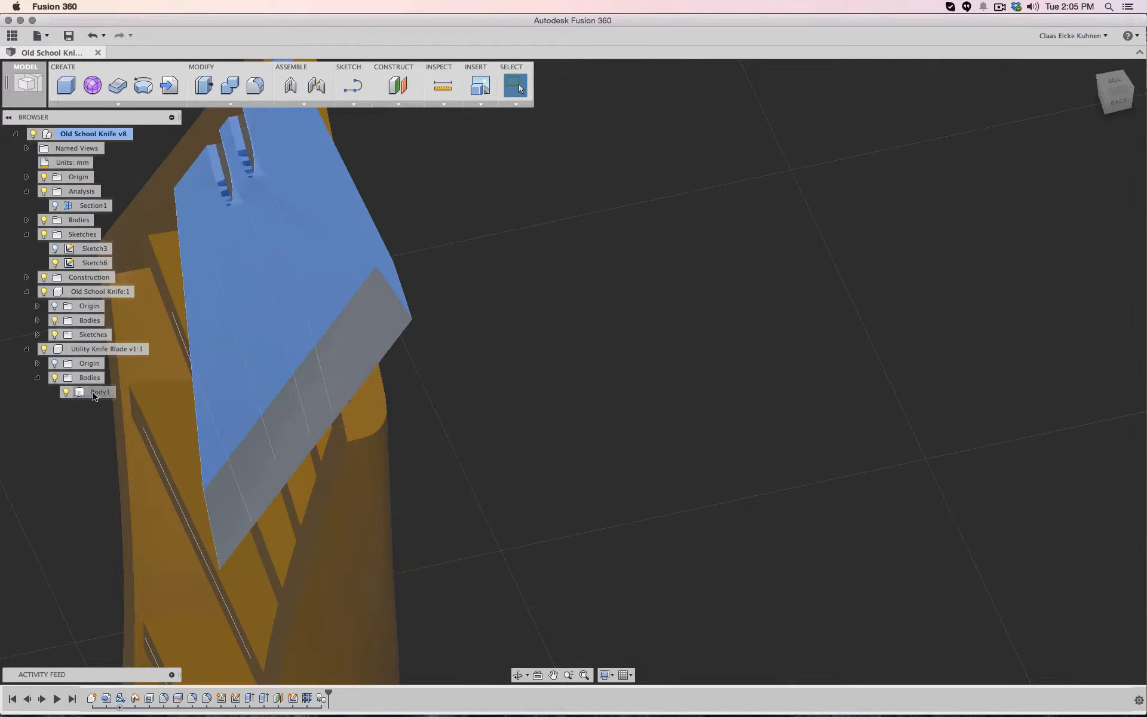
{"action": "left_click", "coordinate": [95, 393]}
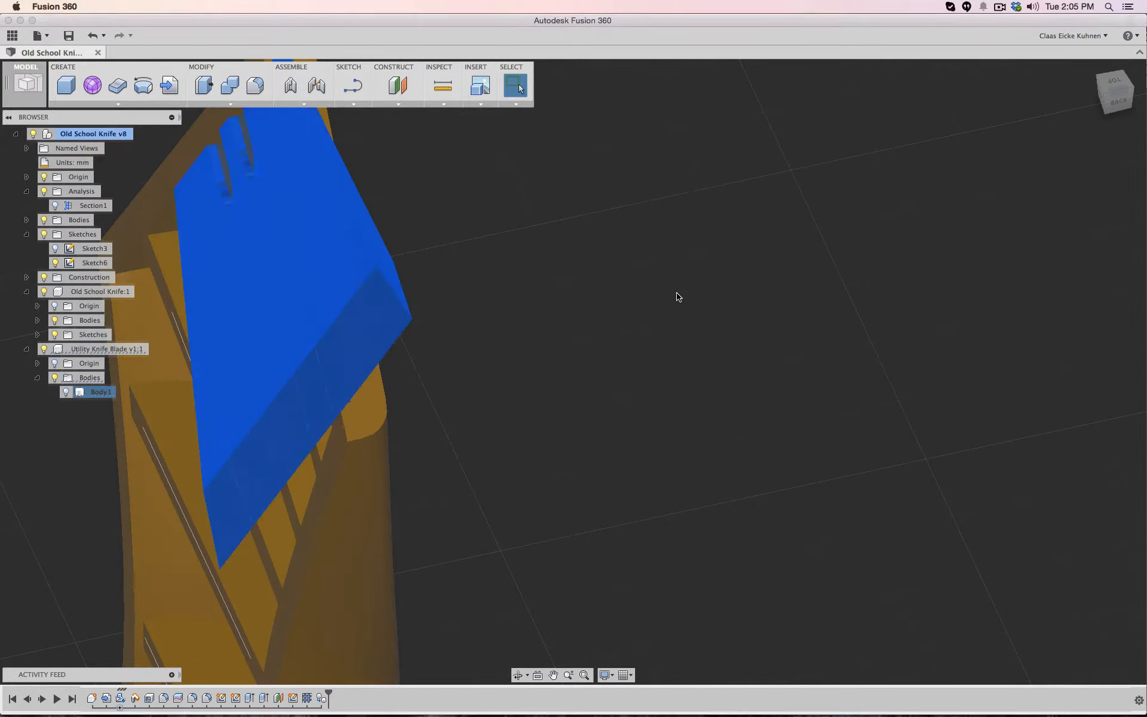
{"action": "left_click", "coordinate": [675, 289]}
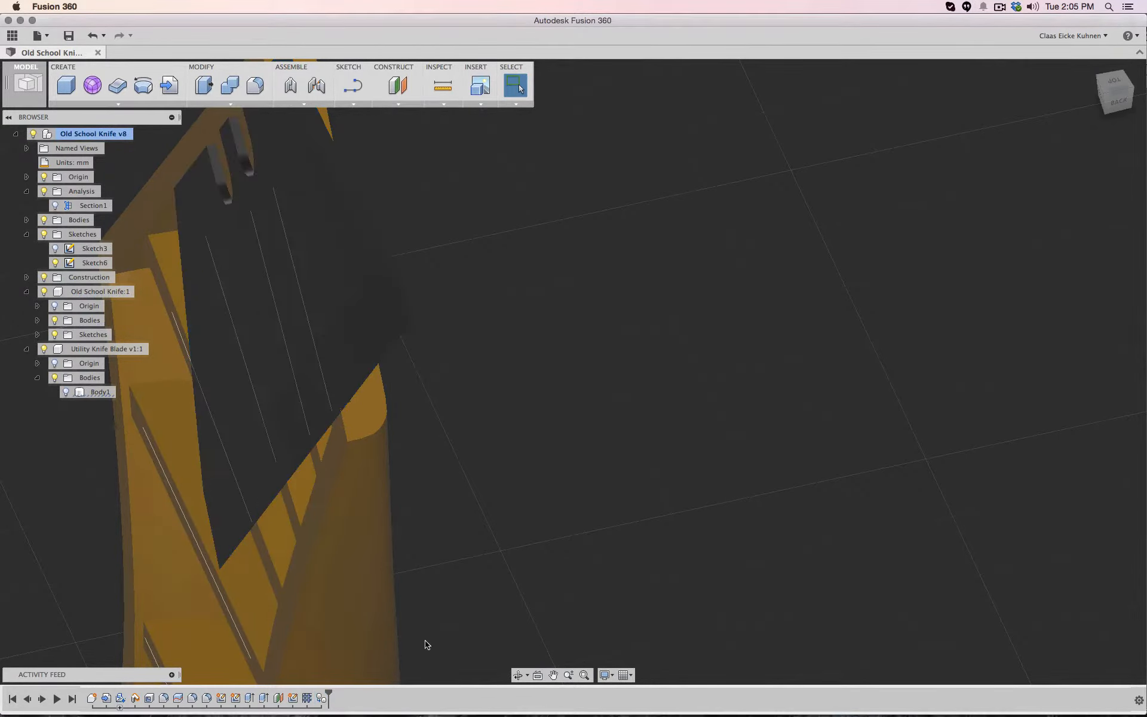
Try offsetting a single face of the blade copy by 0.25 mm with Press Pull
{"action": "left_click", "coordinate": [205, 94]}
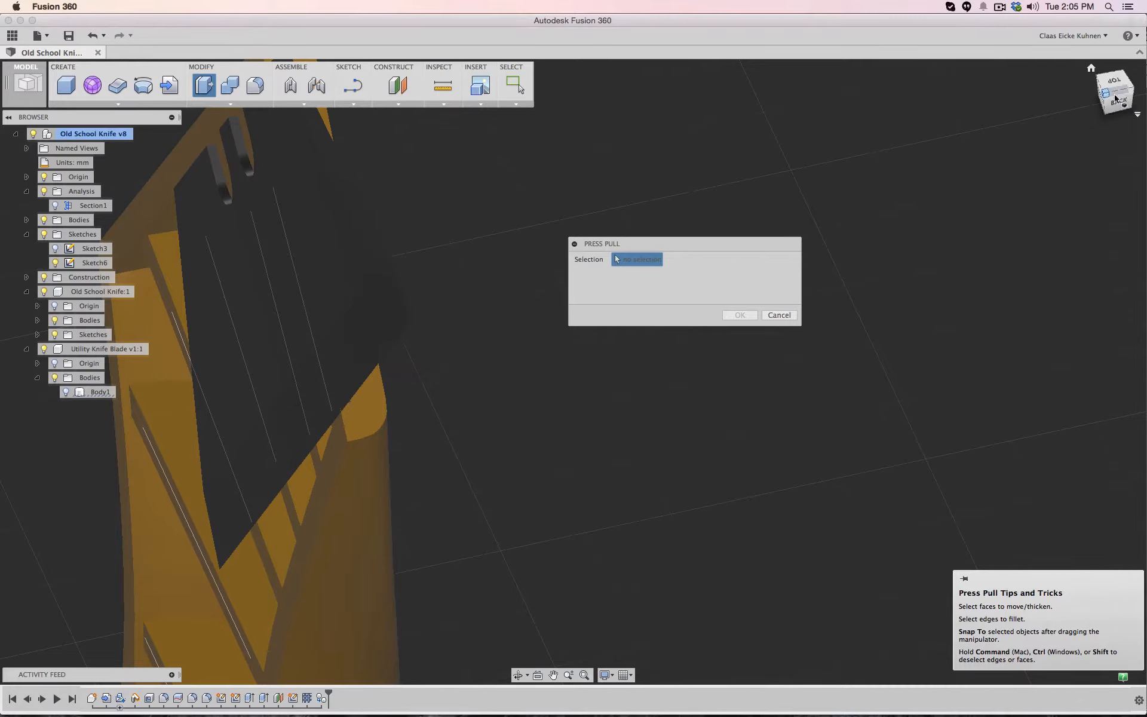
{"action": "left_click_drag", "start_coordinate": [1117, 97], "coordinate": [1079, 98]}
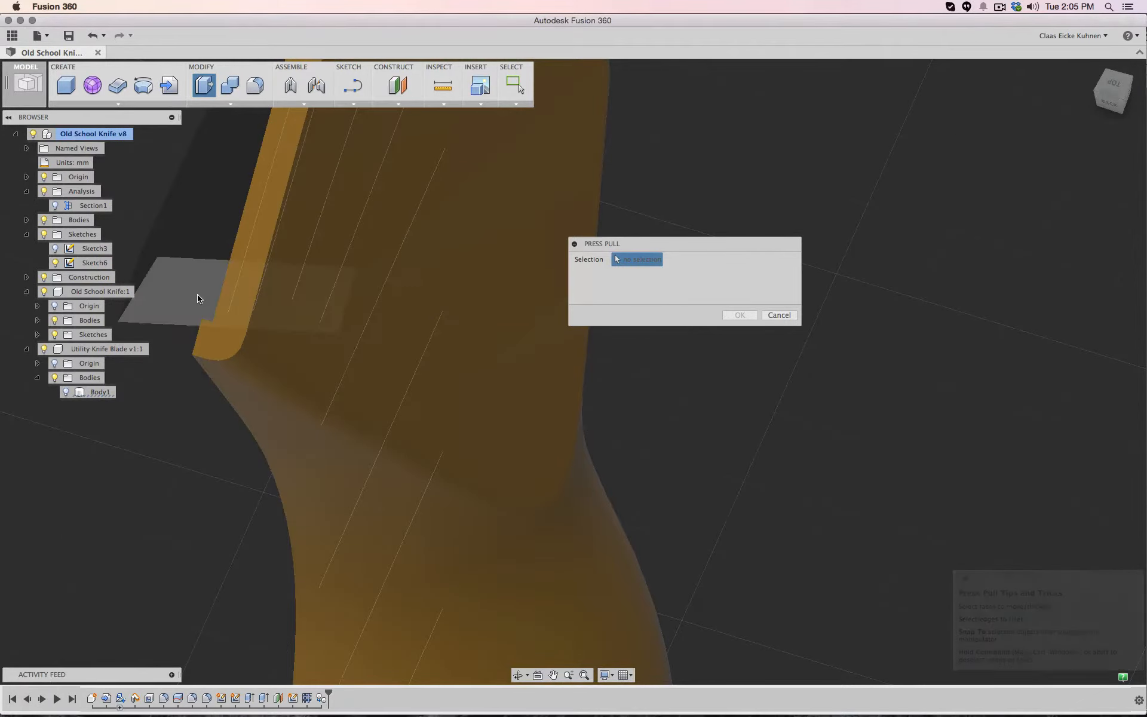
{"action": "left_click", "coordinate": [200, 297]}
{"action": "middle_click_drag", "start_coordinate": [185, 458], "coordinate": [445, 549]}
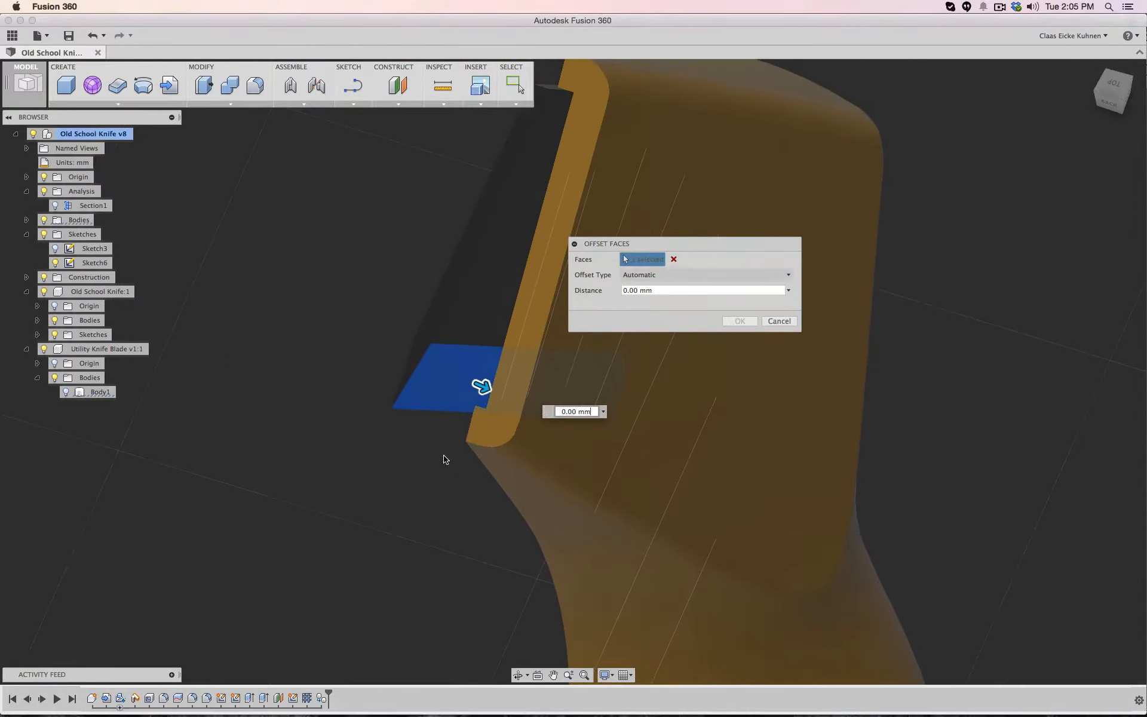
{"action": "scroll", "coordinate": [445, 459], "scroll_direction": "down", "scroll_amount": 3}
{"action": "scroll", "coordinate": [439, 454], "scroll_direction": "up", "scroll_amount": 5}
{"action": "scroll", "coordinate": [514, 383], "scroll_direction": "up", "scroll_amount": 2}
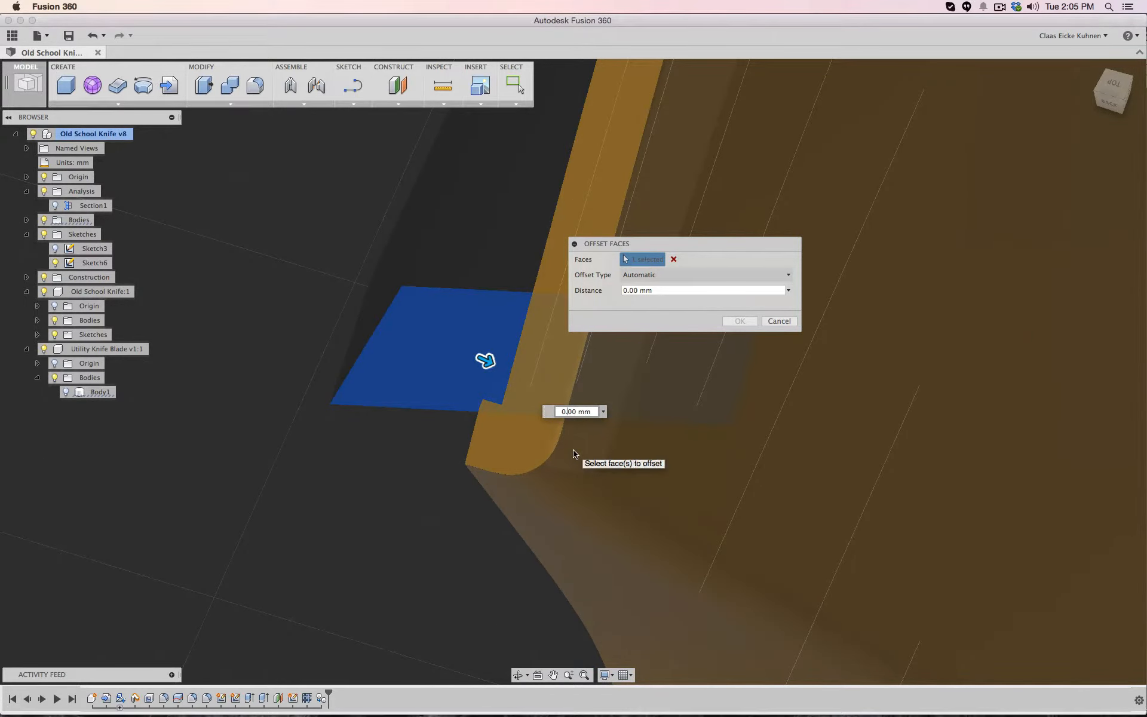
{"action": "key", "text": "Return"}
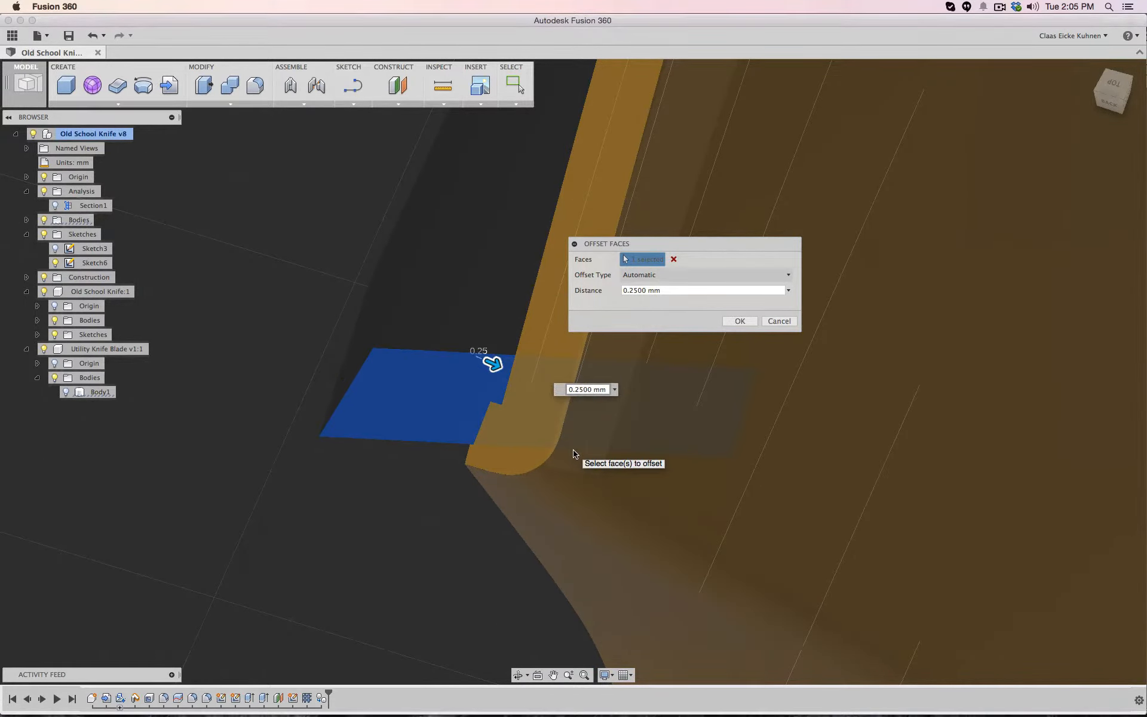
{"action": "mouse_move", "coordinate": [1110, 101]}
{"action": "left_mouse_down"}
{"action": "mouse_move", "coordinate": [1138, 97]}
{"action": "mouse_move", "coordinate": [1126, 107]}
{"action": "left_mouse_up"}
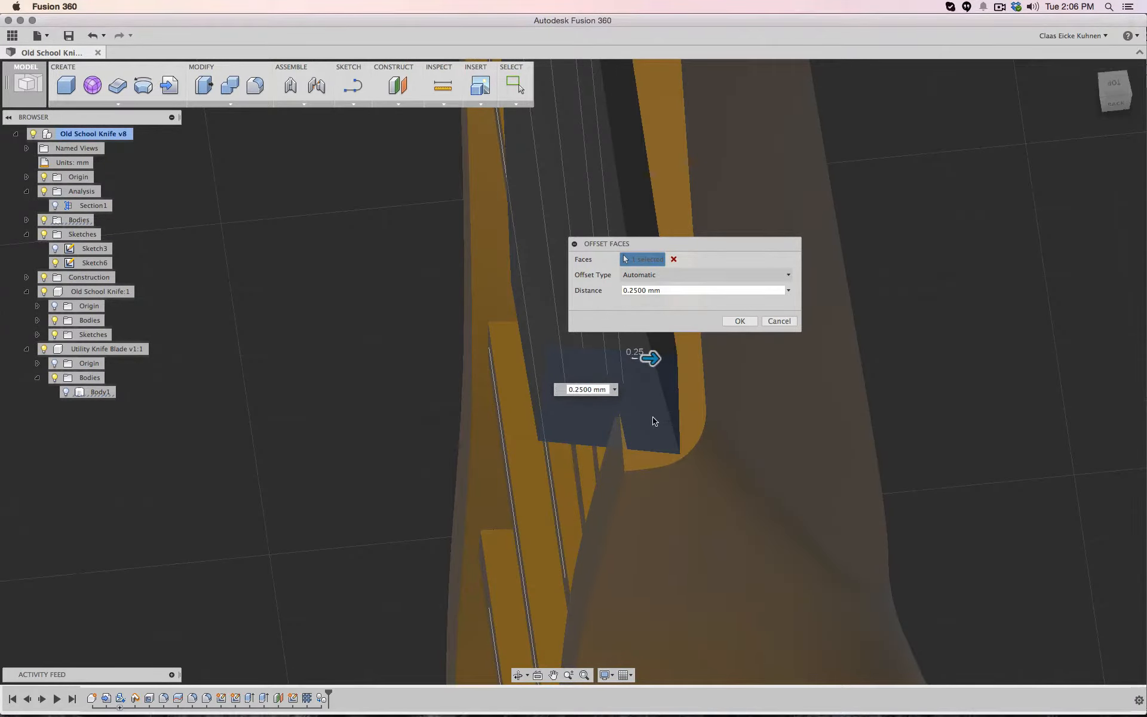
{"action": "left_click", "coordinate": [770, 325]}
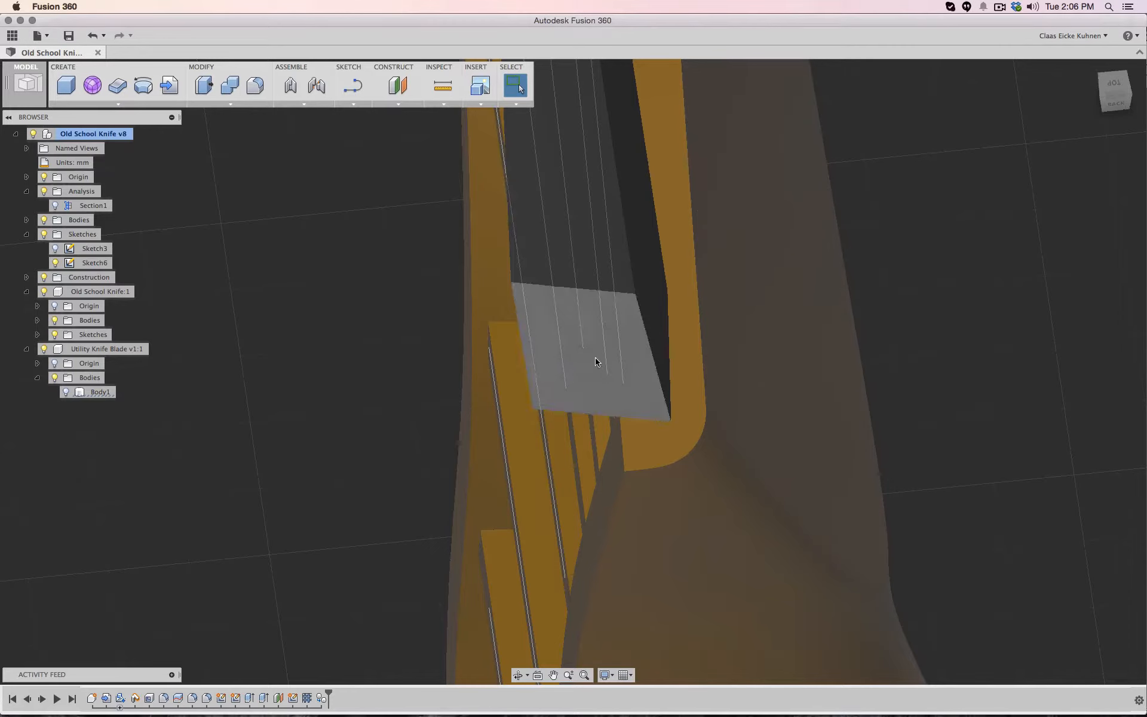
{"action": "left_click", "coordinate": [204, 86]}
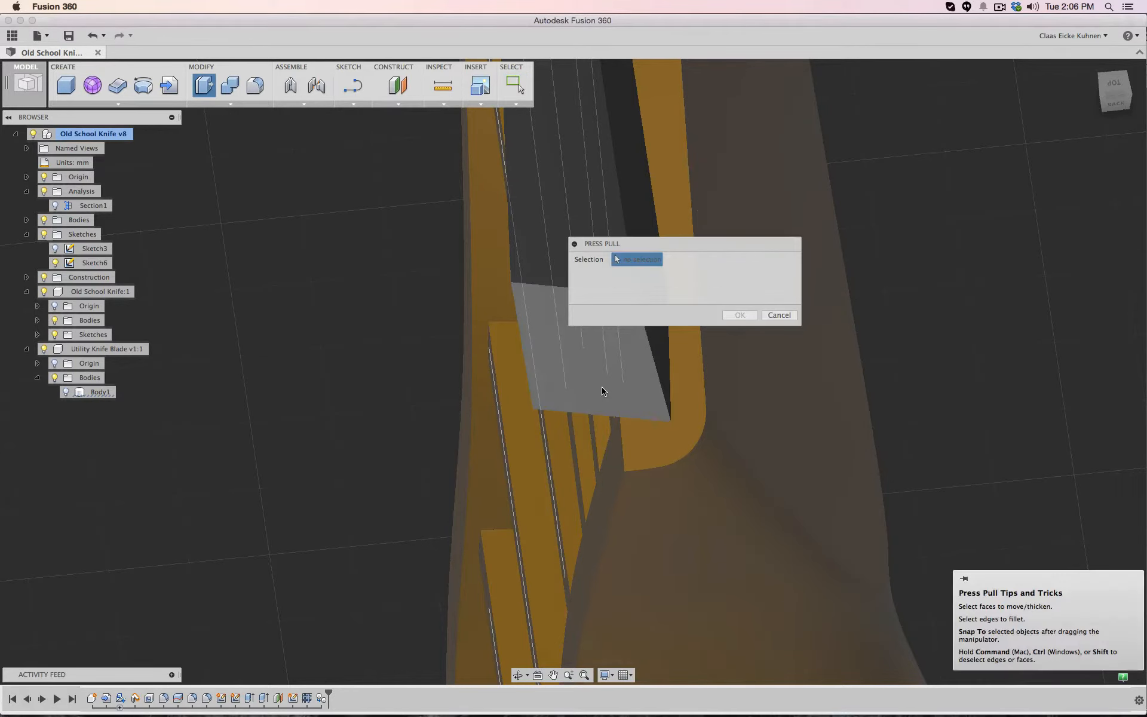
{"action": "left_click", "coordinate": [603, 386]}
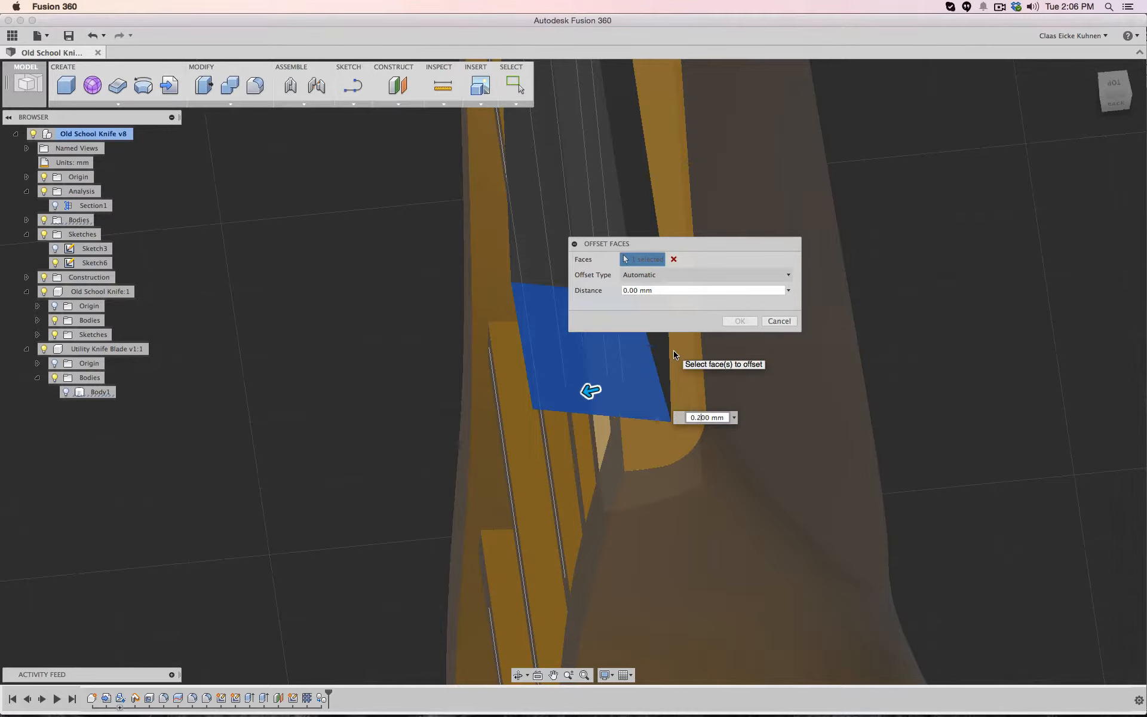
{"action": "key", "text": "Return"}
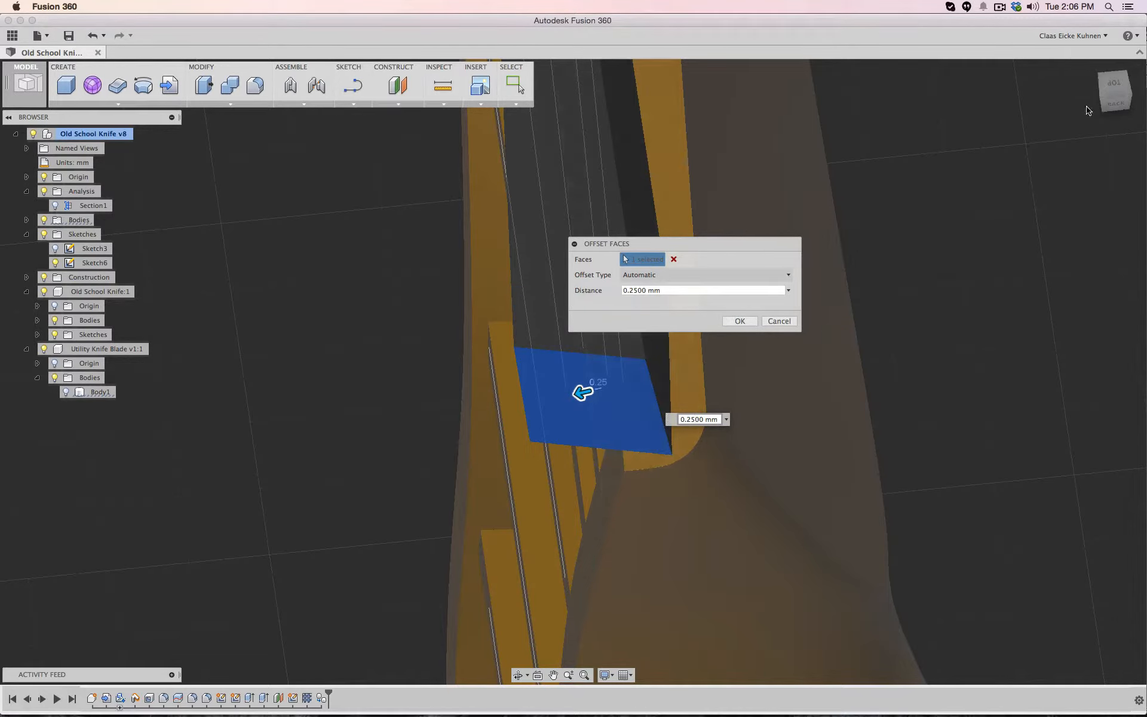
{"action": "left_click_drag", "start_coordinate": [1116, 94], "coordinate": [1098, 101]}
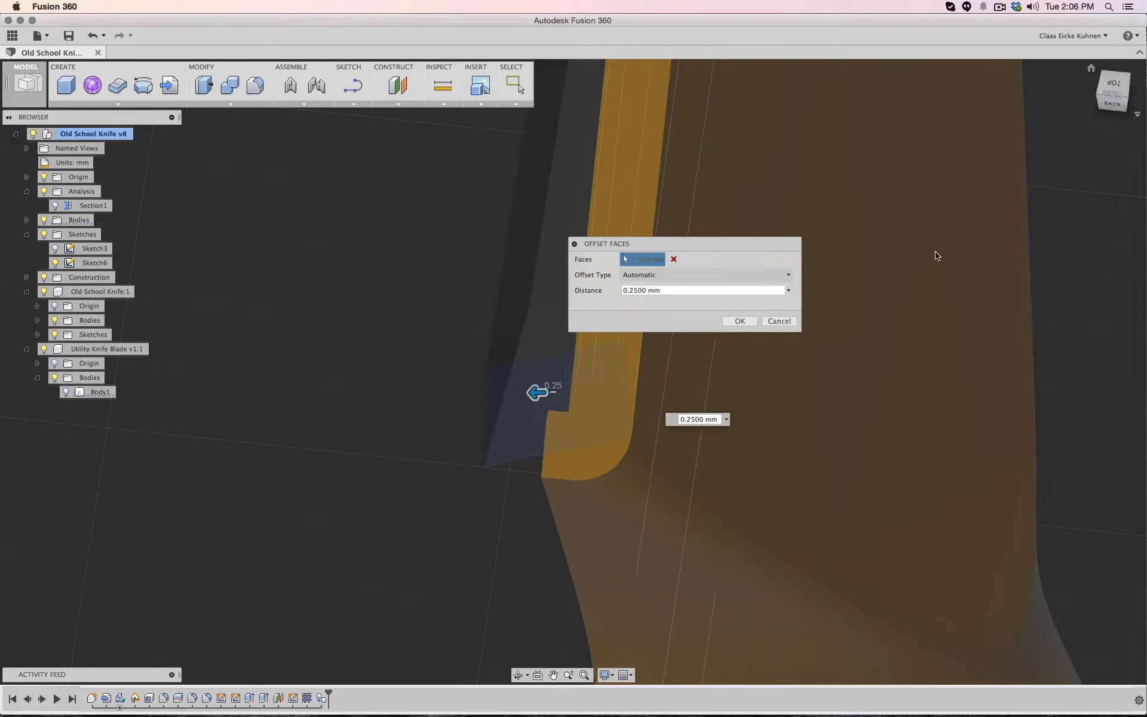
{"action": "left_click", "coordinate": [785, 323]}
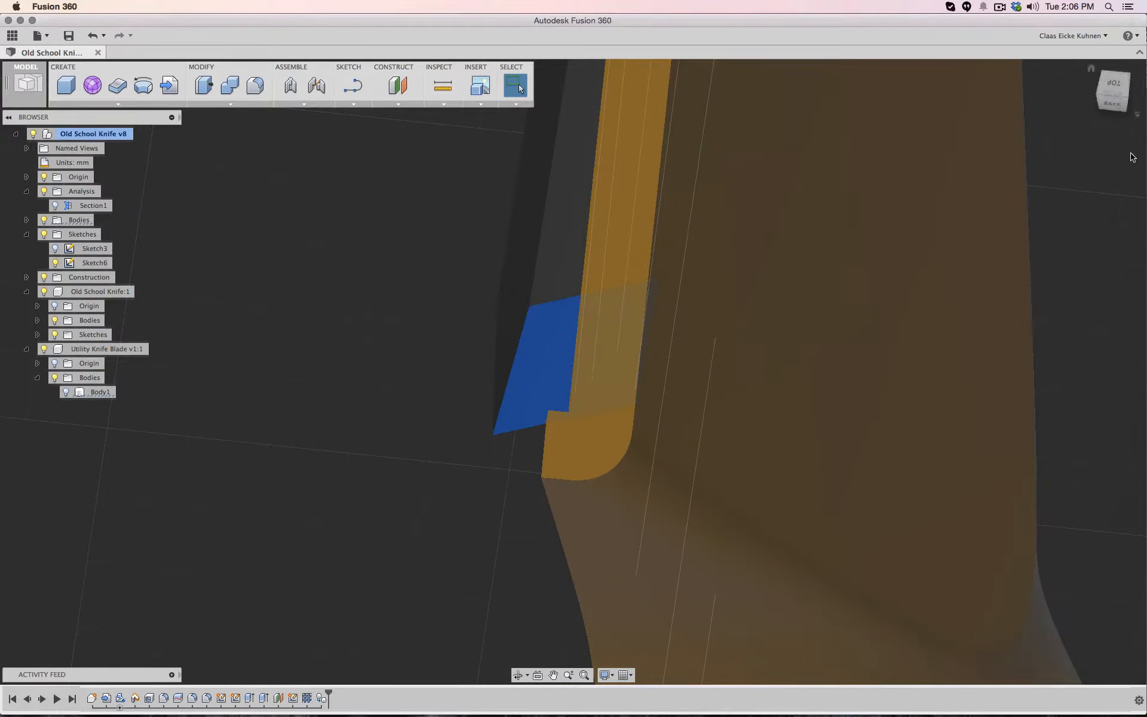
Offset two faces of the blade copy, including its end face beside the handle wall, by 0.05 mm with Press Pull
{"action": "left_click_drag", "start_coordinate": [1116, 105], "coordinate": [1058, 107]}
{"action": "left_click", "coordinate": [789, 247]}
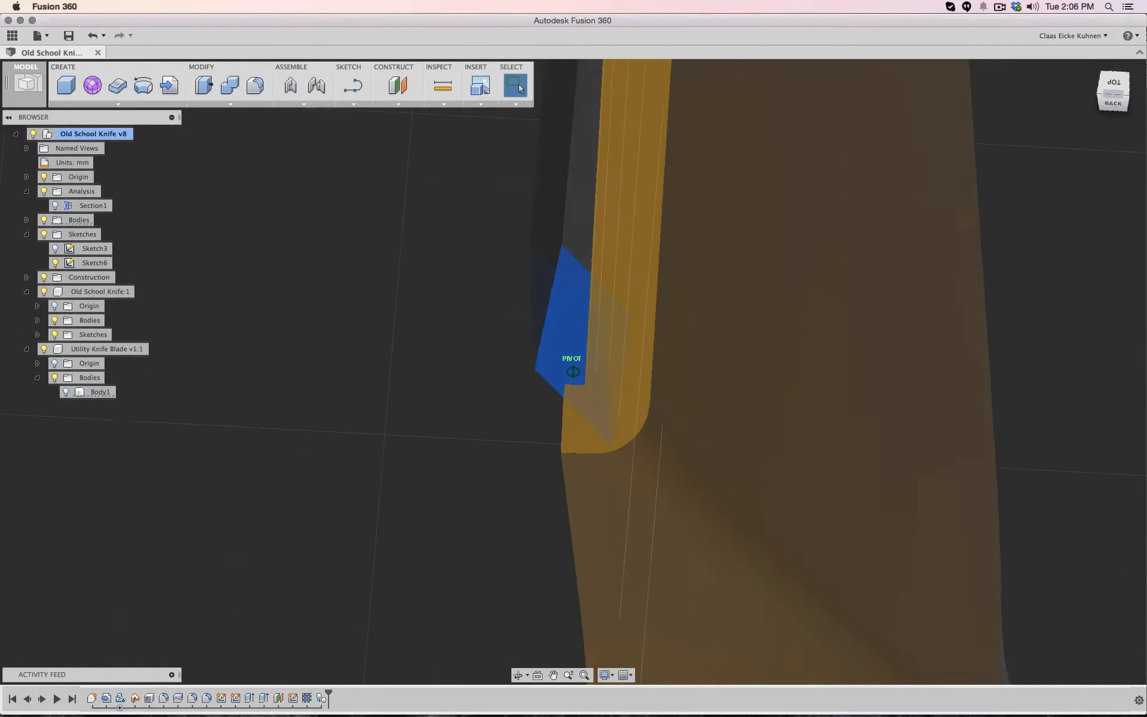
{"action": "left_click", "coordinate": [204, 91]}
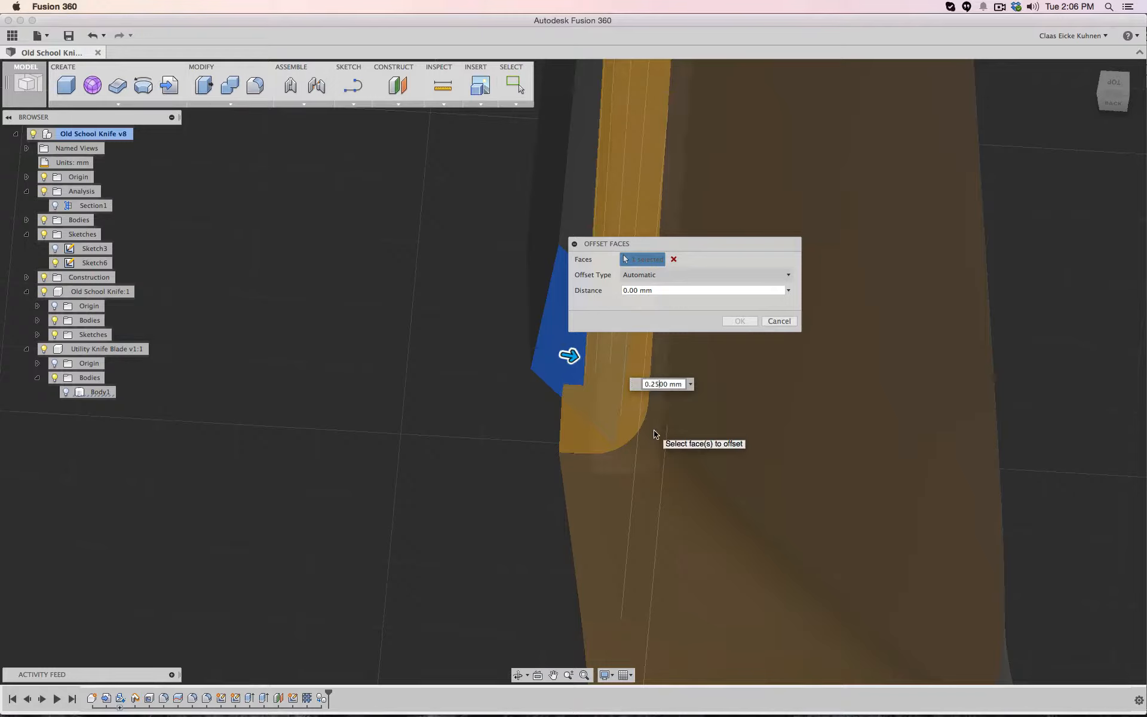
{"action": "key", "text": "Return"}
{"action": "mouse_move", "coordinate": [1106, 94]}
{"action": "left_mouse_down"}
{"action": "mouse_move", "coordinate": [1126, 99]}
{"action": "mouse_move", "coordinate": [1113, 98]}
{"action": "left_mouse_up"}
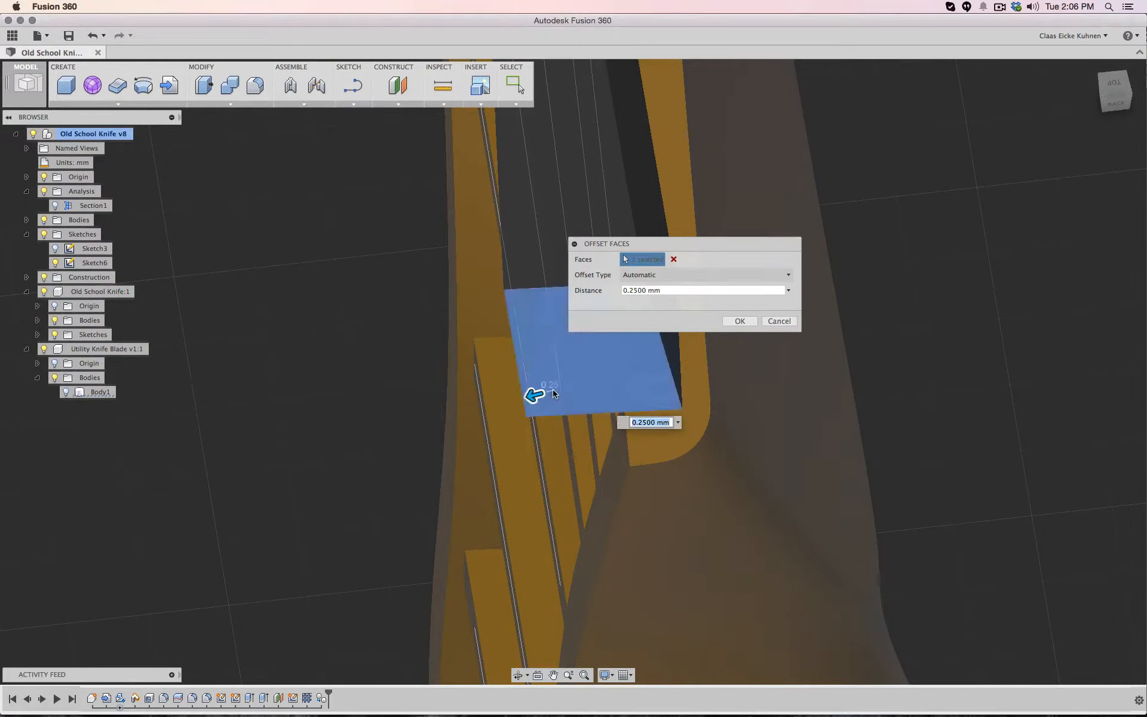
{"action": "left_click", "coordinate": [556, 394]}
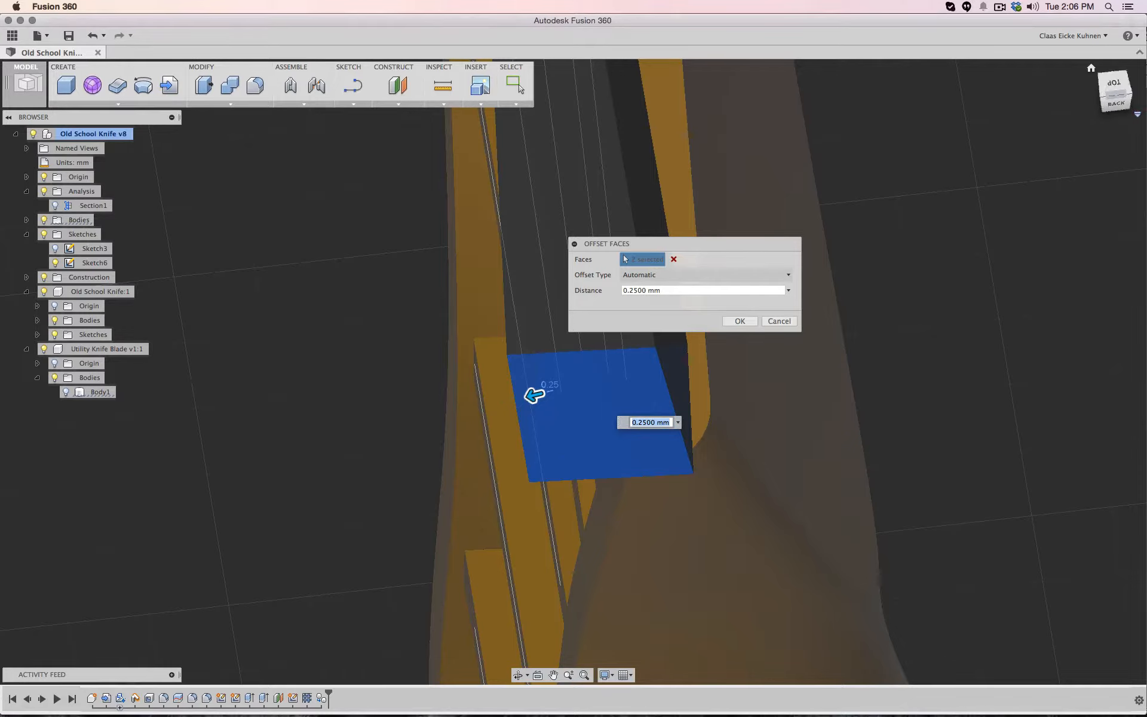
{"action": "left_click_drag", "start_coordinate": [1106, 93], "coordinate": [1090, 91]}
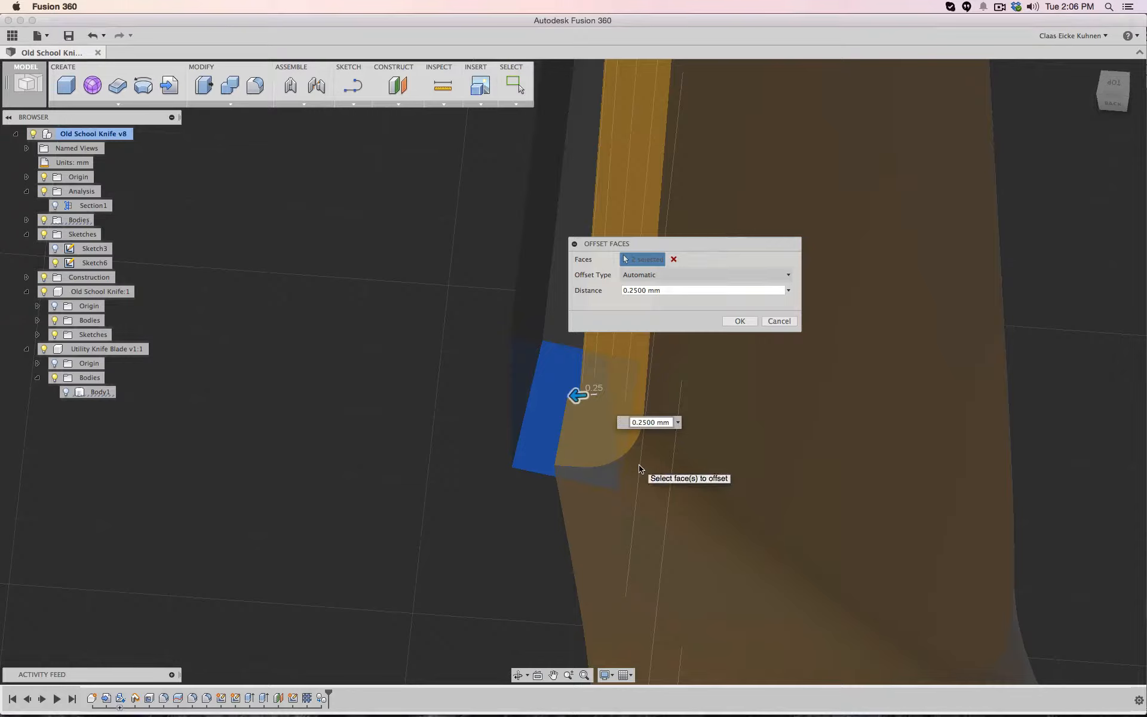
{"action": "key", "text": "Return"}
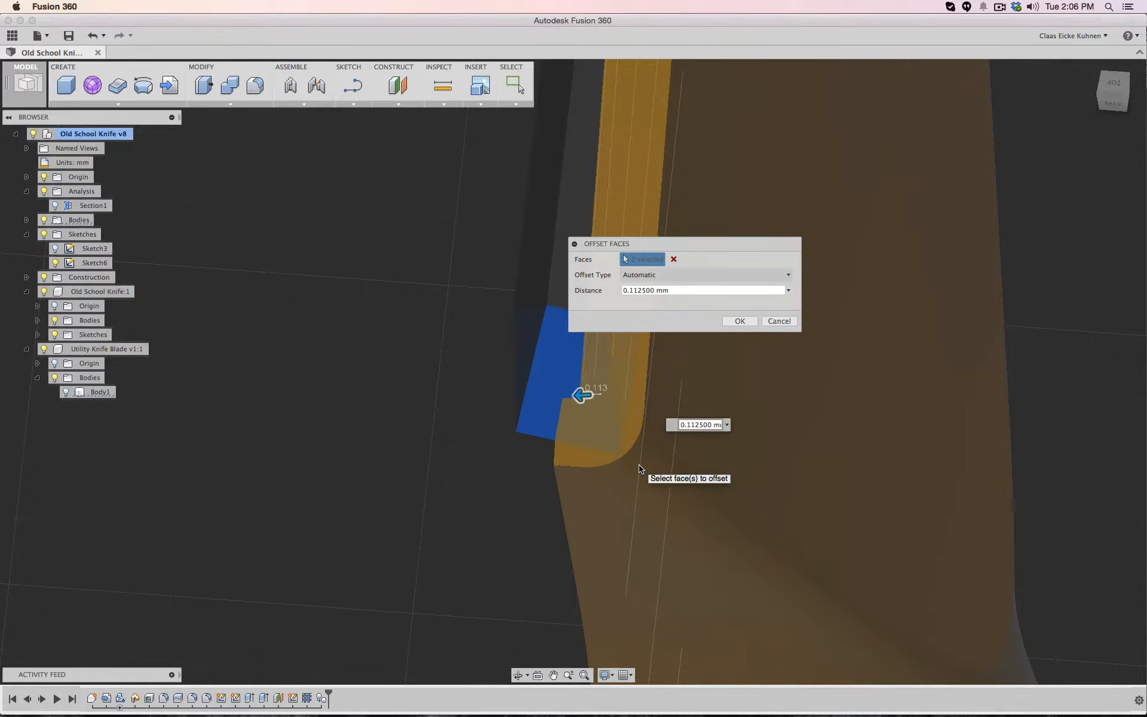
{"action": "key", "text": "Return"}
{"action": "key", "text": "Return"}
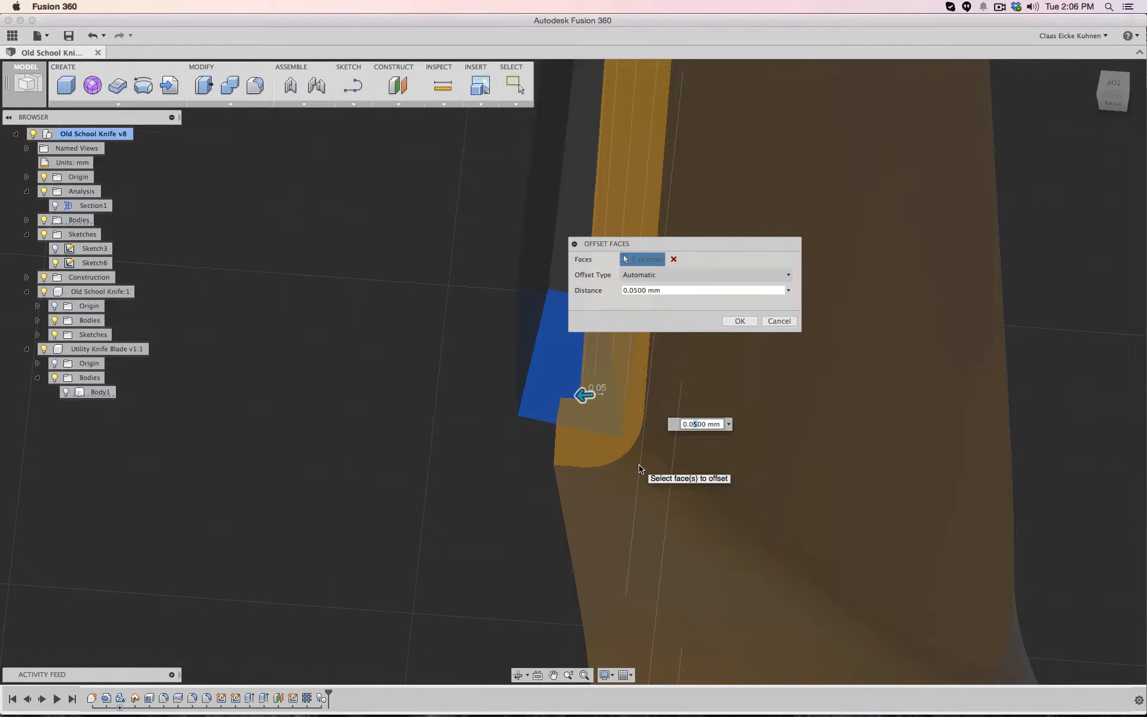
{"action": "left_click", "coordinate": [740, 320]}
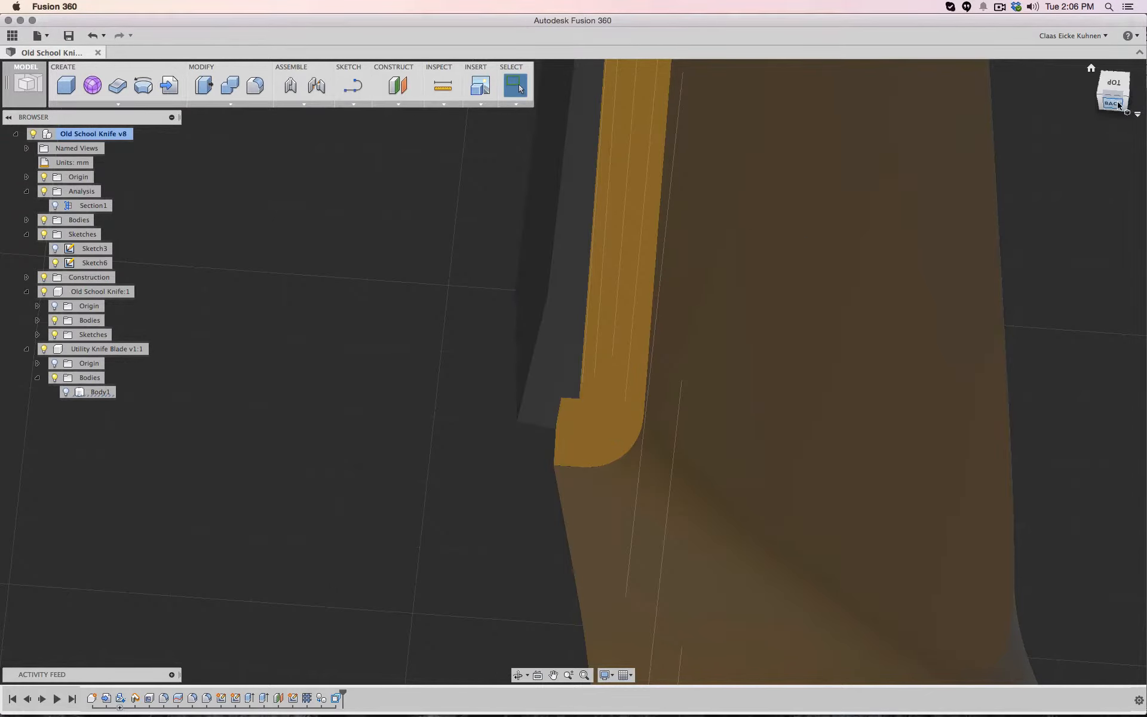
{"action": "mouse_move", "coordinate": [1132, 101]}
{"action": "left_mouse_down"}
{"action": "mouse_move", "coordinate": [1145, 98]}
{"action": "mouse_move", "coordinate": [1069, 108]}
{"action": "left_mouse_up"}
{"action": "left_click", "coordinate": [628, 314]}
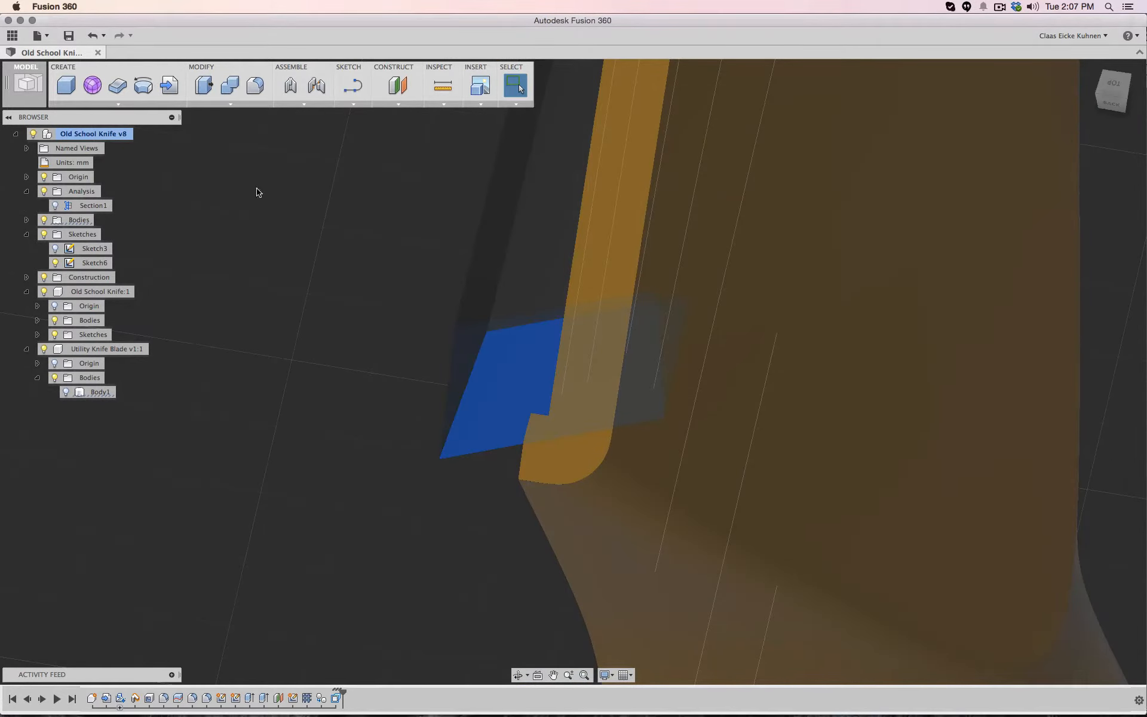
{"action": "left_click", "coordinate": [202, 87]}
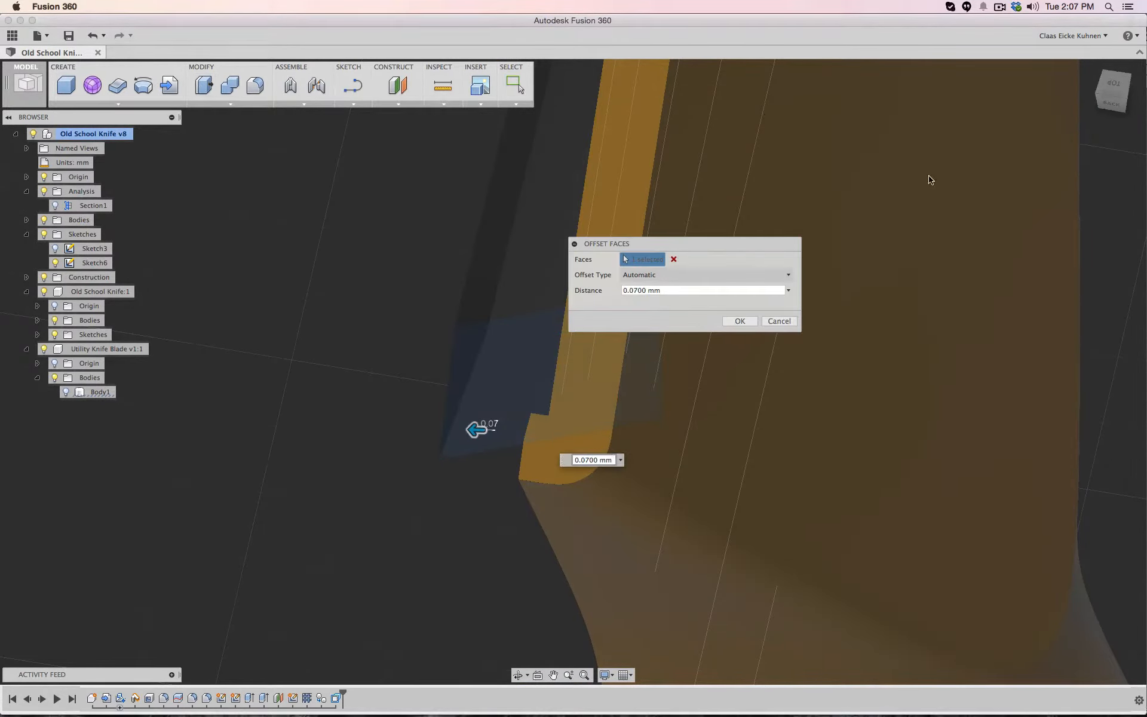
{"action": "mouse_move", "coordinate": [1112, 99]}
{"action": "left_mouse_down"}
{"action": "mouse_move", "coordinate": [1144, 103]}
{"action": "mouse_move", "coordinate": [1089, 95]}
{"action": "left_mouse_up"}
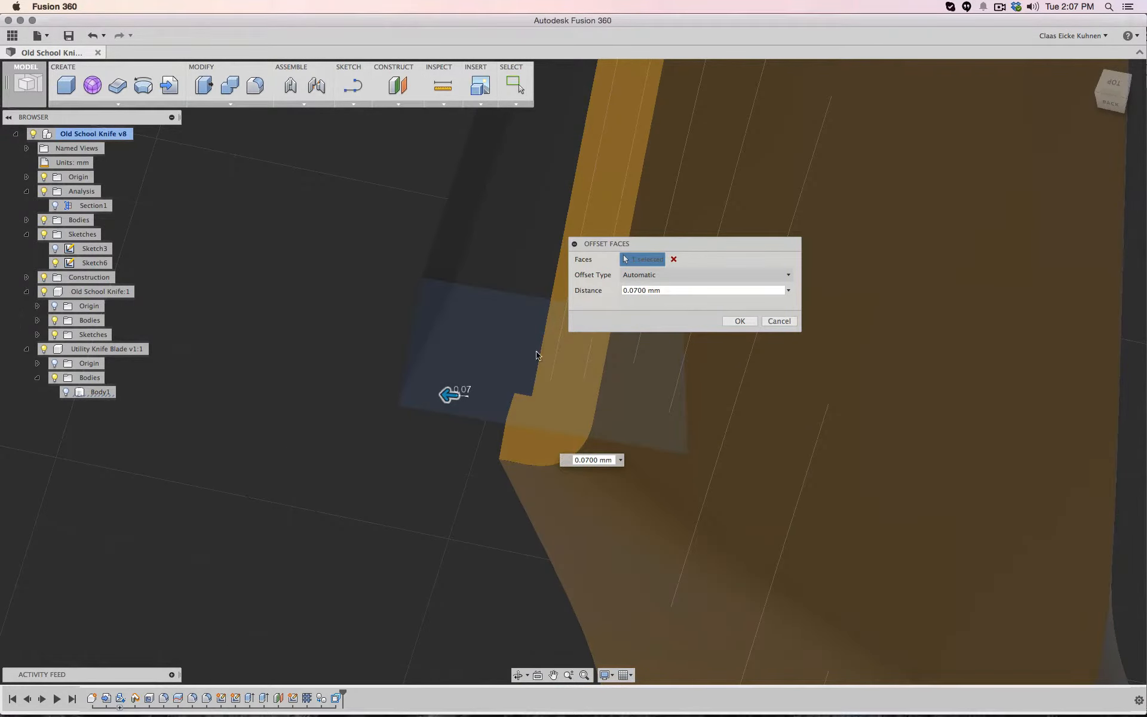
{"action": "left_click", "coordinate": [779, 321]}
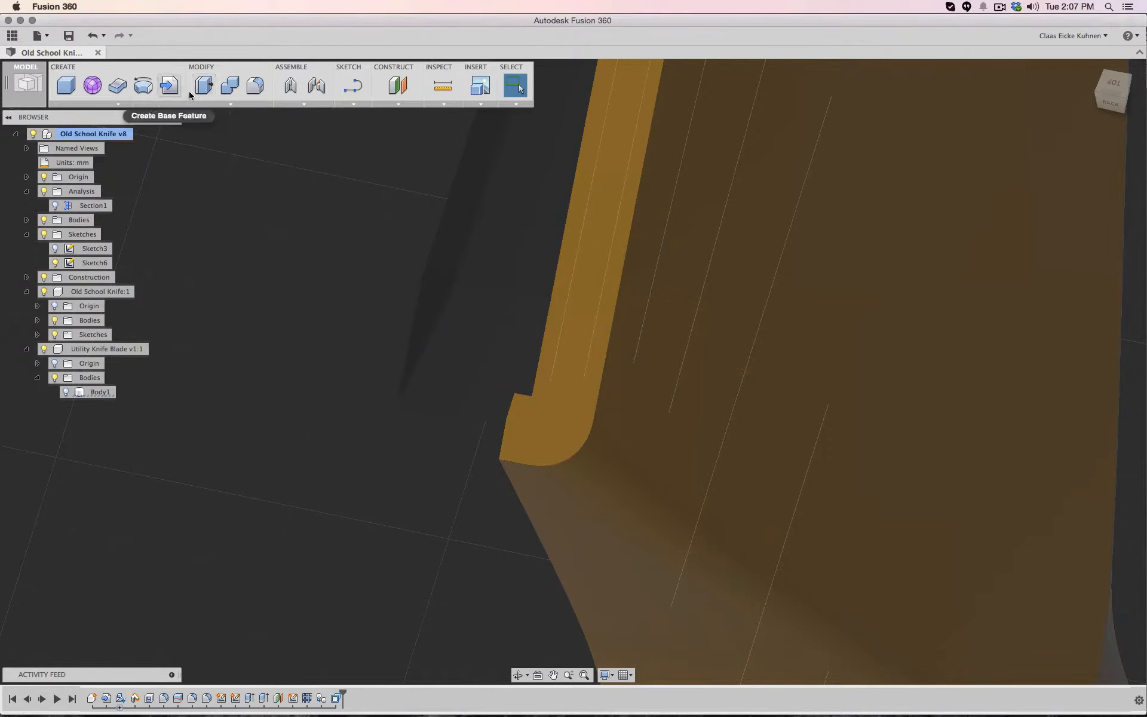
Use Combine with the Cut operation to subtract the overlapping root-level body from the handle half, without keeping the tool body
{"action": "left_click", "coordinate": [230, 86]}
{"action": "left_click", "coordinate": [536, 462]}
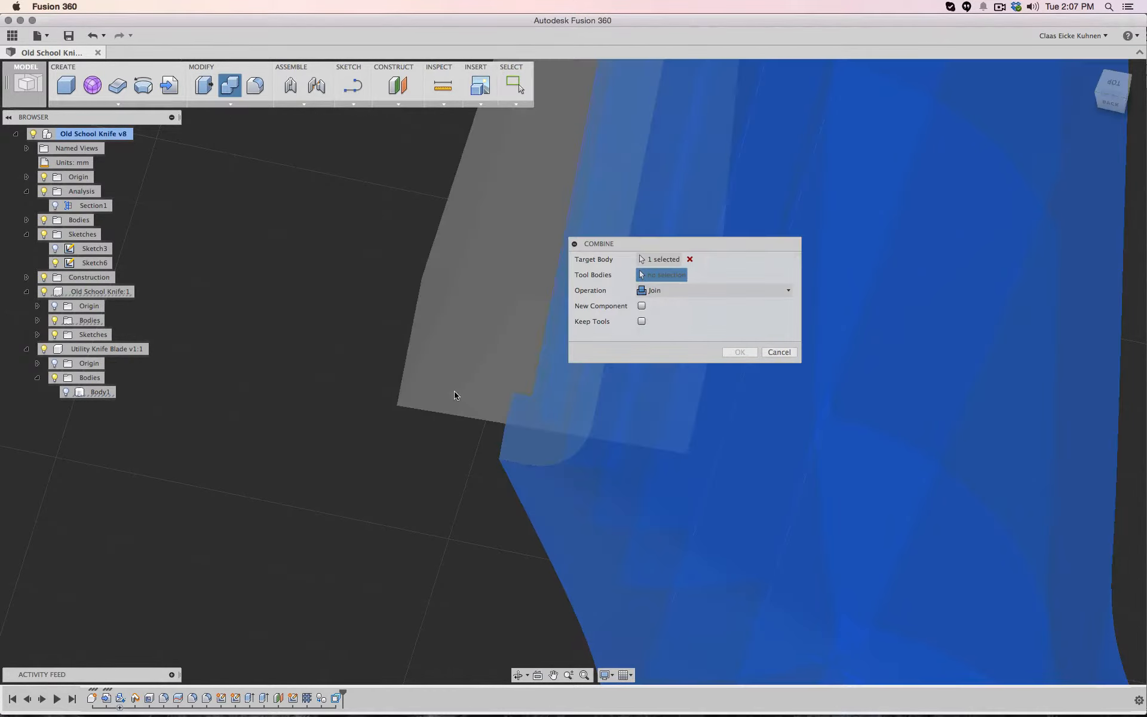
{"action": "left_click", "coordinate": [456, 395]}
{"action": "left_click", "coordinate": [687, 291]}
{"action": "left_click", "coordinate": [683, 318]}
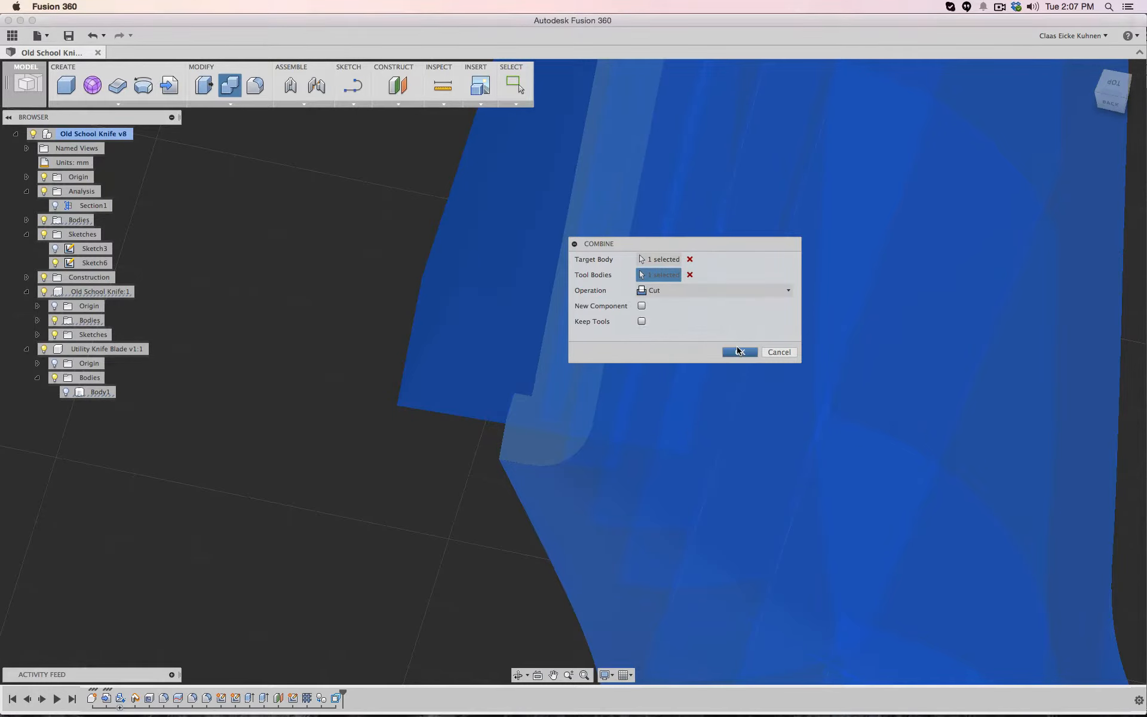
{"action": "left_click", "coordinate": [740, 352]}
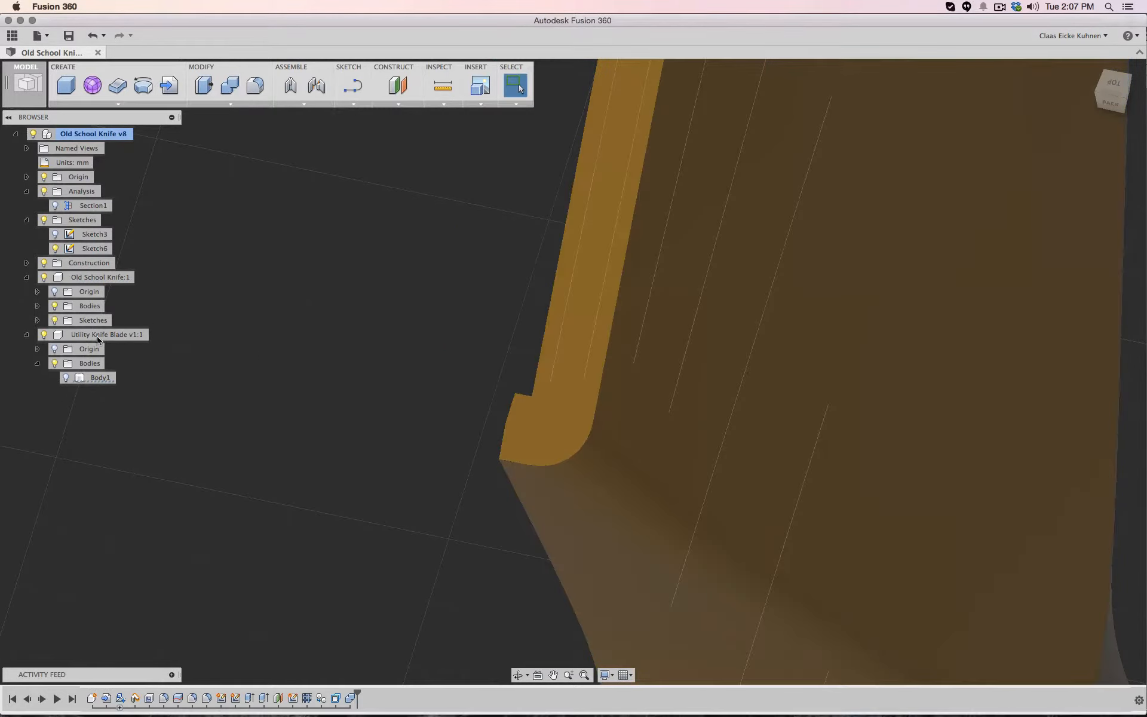
Show the utility blade's body and examine how it fits against the handle's sectioned edge and corner from the top and back
{"action": "left_click", "coordinate": [65, 378]}
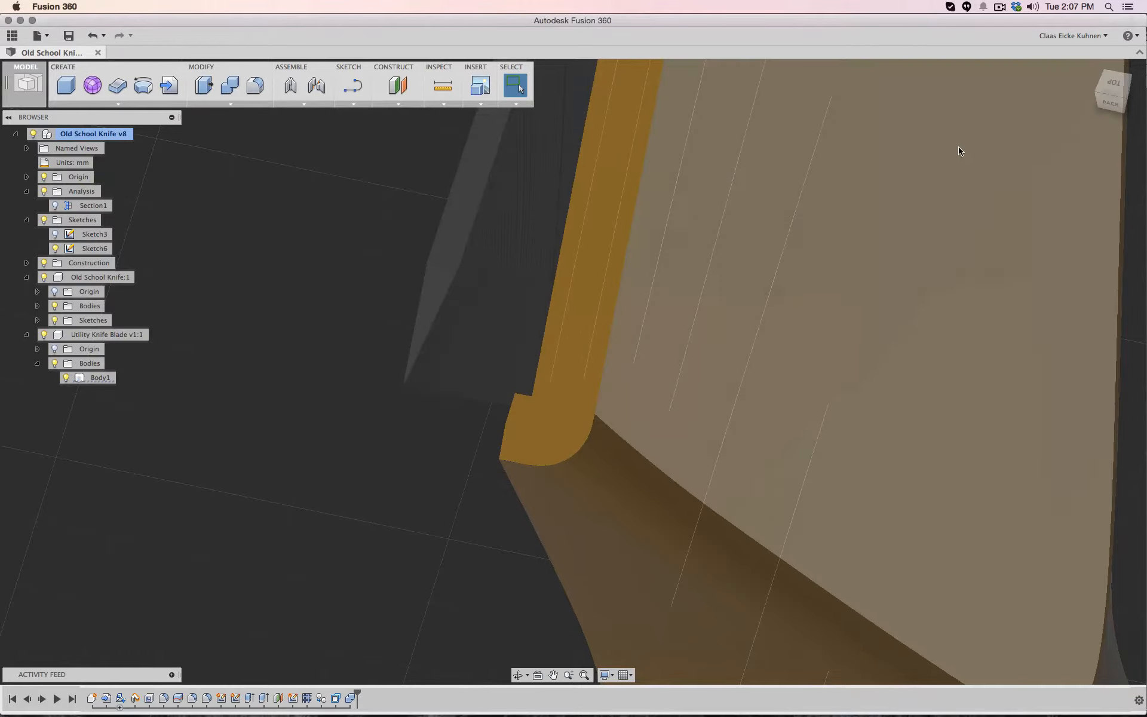
{"action": "left_click_drag", "start_coordinate": [1114, 96], "coordinate": [1133, 97]}
{"action": "mouse_move", "coordinate": [573, 372]}
{"action": "middle_mouse_down", "text": "shift"}
{"action": "mouse_move", "coordinate": [526, 370]}
{"action": "mouse_move", "coordinate": [533, 354]}
{"action": "middle_mouse_up", "text": "shift"}
{"action": "left_click_drag", "start_coordinate": [1127, 97], "coordinate": [1118, 96]}
{"action": "scroll", "coordinate": [687, 377], "scroll_direction": "up", "scroll_amount": 3}
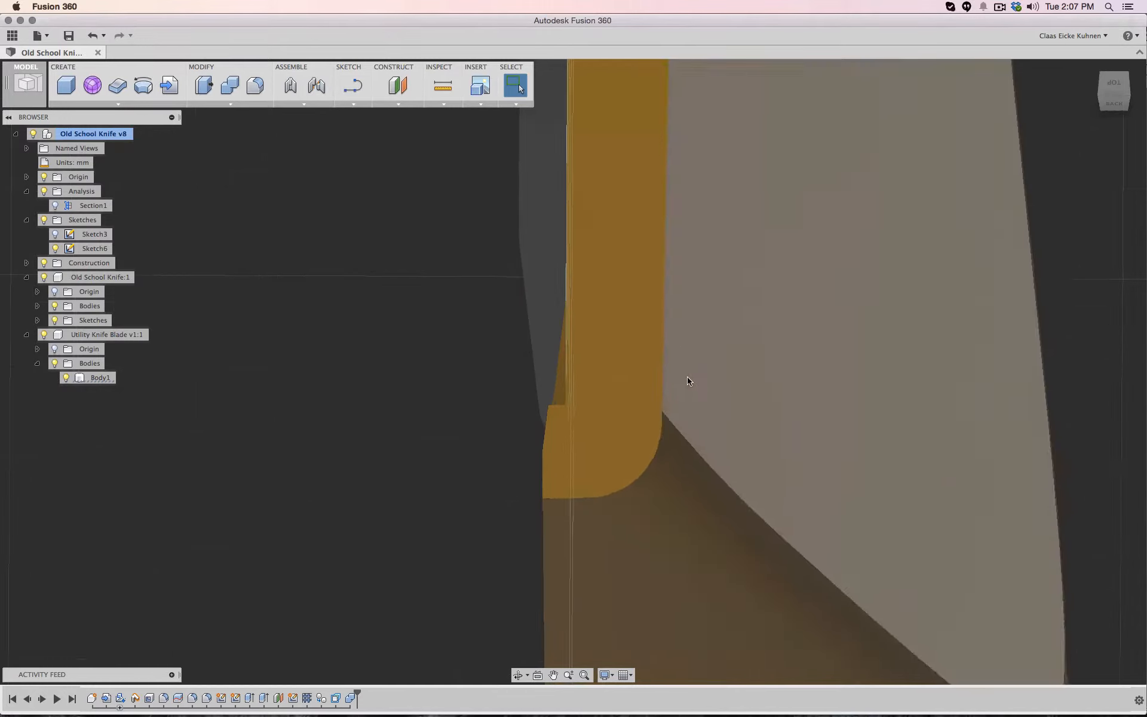
{"action": "scroll", "coordinate": [579, 430], "scroll_direction": "up", "scroll_amount": 3}
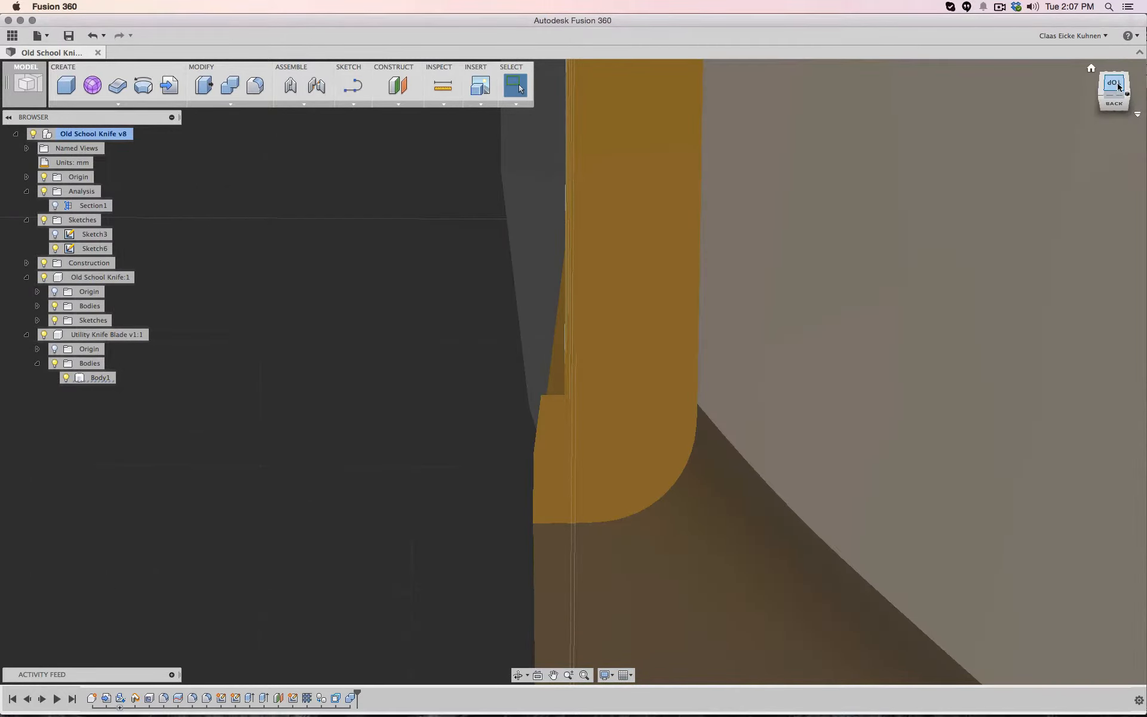
{"action": "left_click_drag", "start_coordinate": [1119, 87], "coordinate": [1117, 85]}
{"action": "left_click", "coordinate": [1115, 95]}
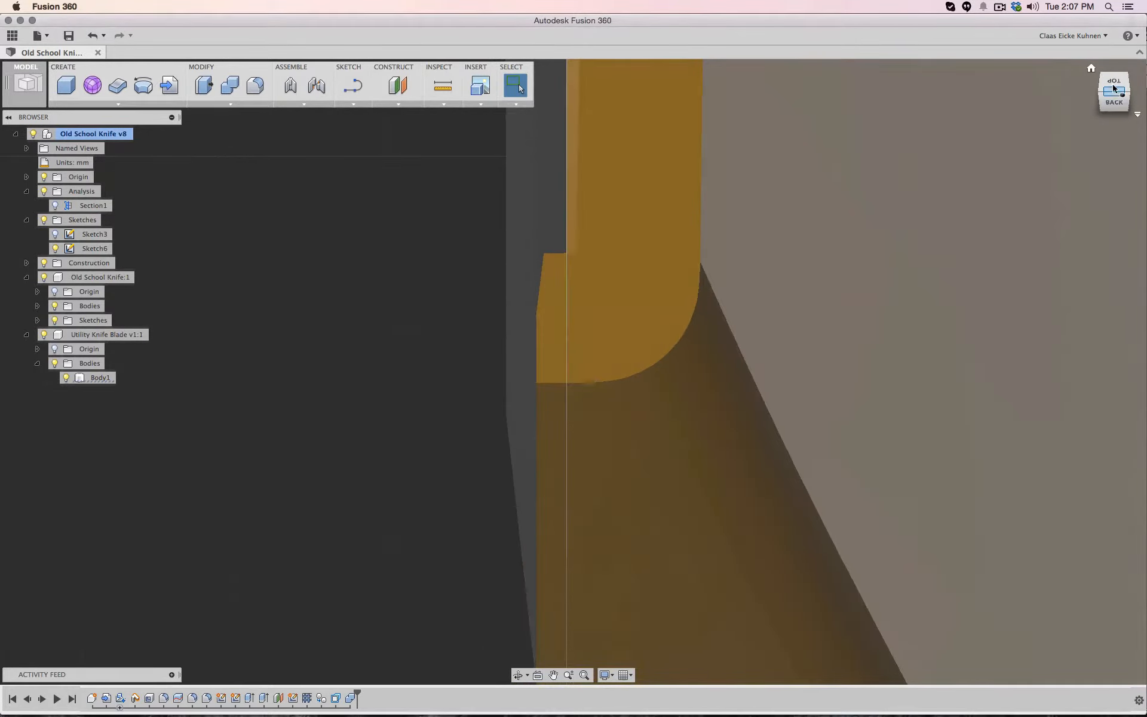
{"action": "mouse_move", "coordinate": [1114, 89]}
{"action": "left_mouse_down"}
{"action": "mouse_move", "coordinate": [1112, 104]}
{"action": "mouse_move", "coordinate": [905, 292]}
{"action": "left_mouse_up"}
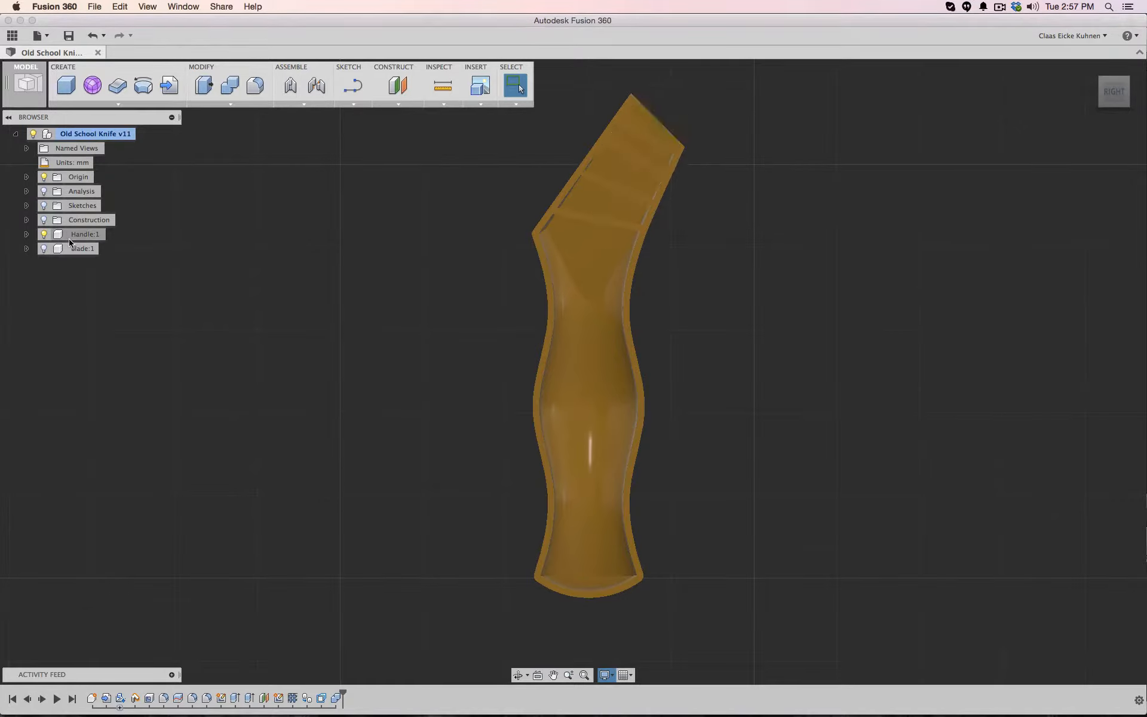
Examine the contents of the Blade component and the Construction folder in the design's structure
{"action": "left_click", "coordinate": [27, 249]}
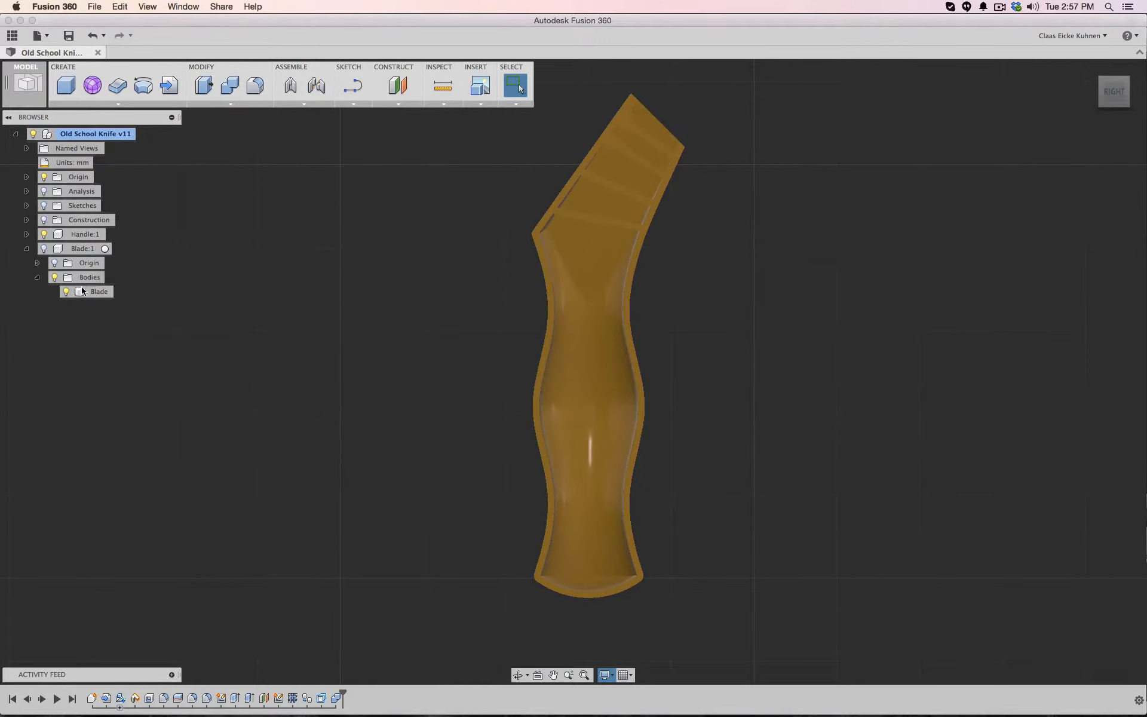
{"action": "left_click", "coordinate": [38, 278]}
{"action": "left_click", "coordinate": [26, 249]}
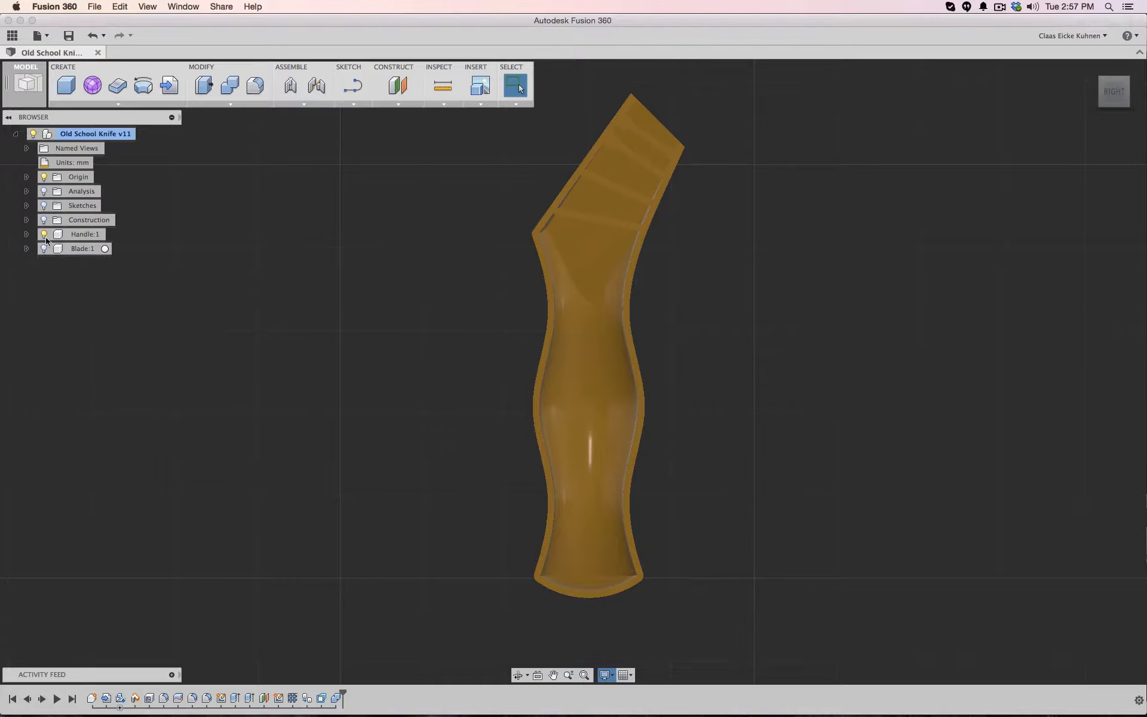
{"action": "left_click", "coordinate": [27, 250]}
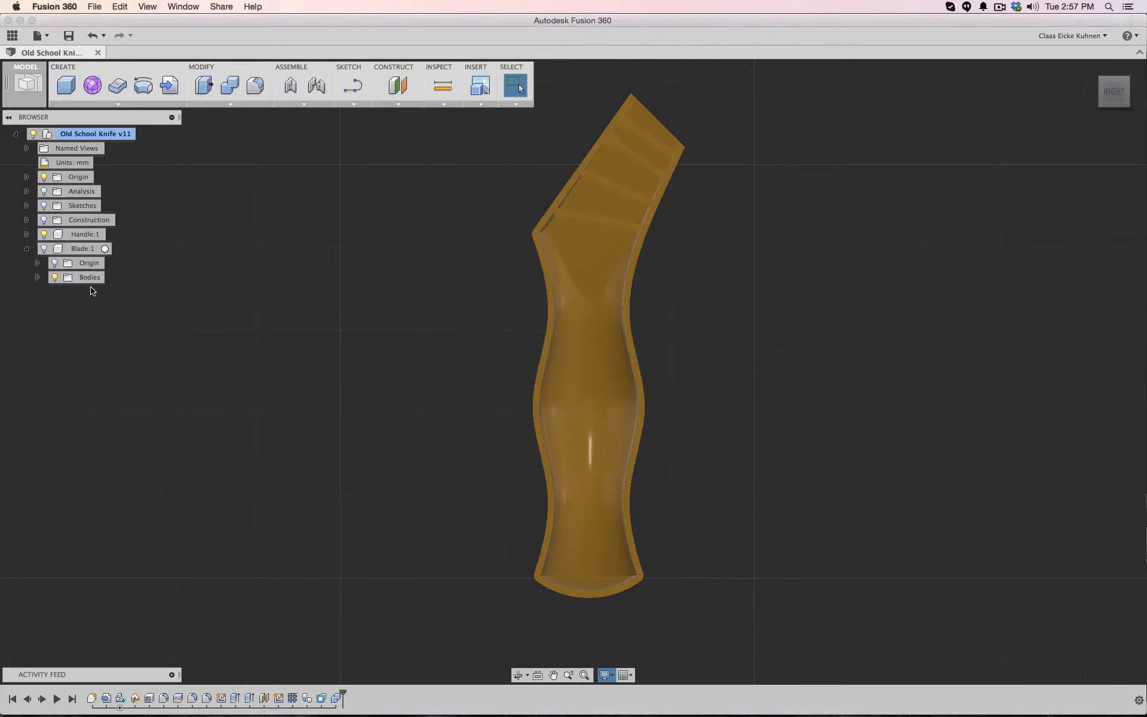
{"action": "left_click", "coordinate": [37, 277]}
{"action": "left_click", "coordinate": [27, 250]}
{"action": "left_click", "coordinate": [27, 221]}
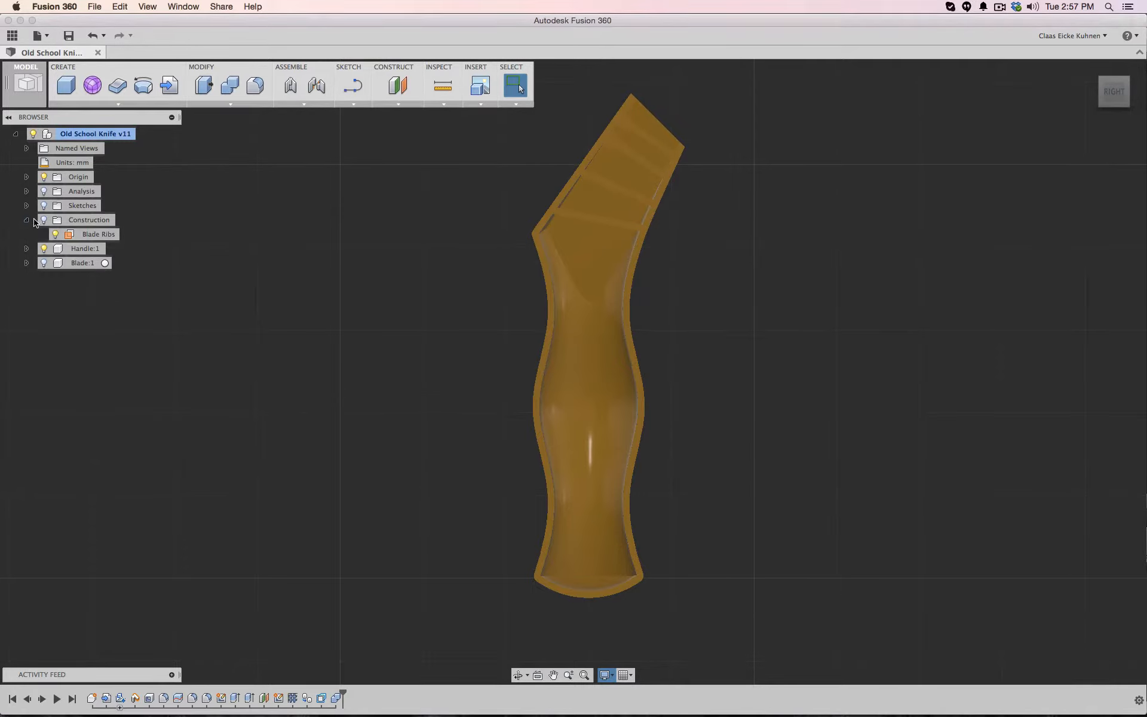
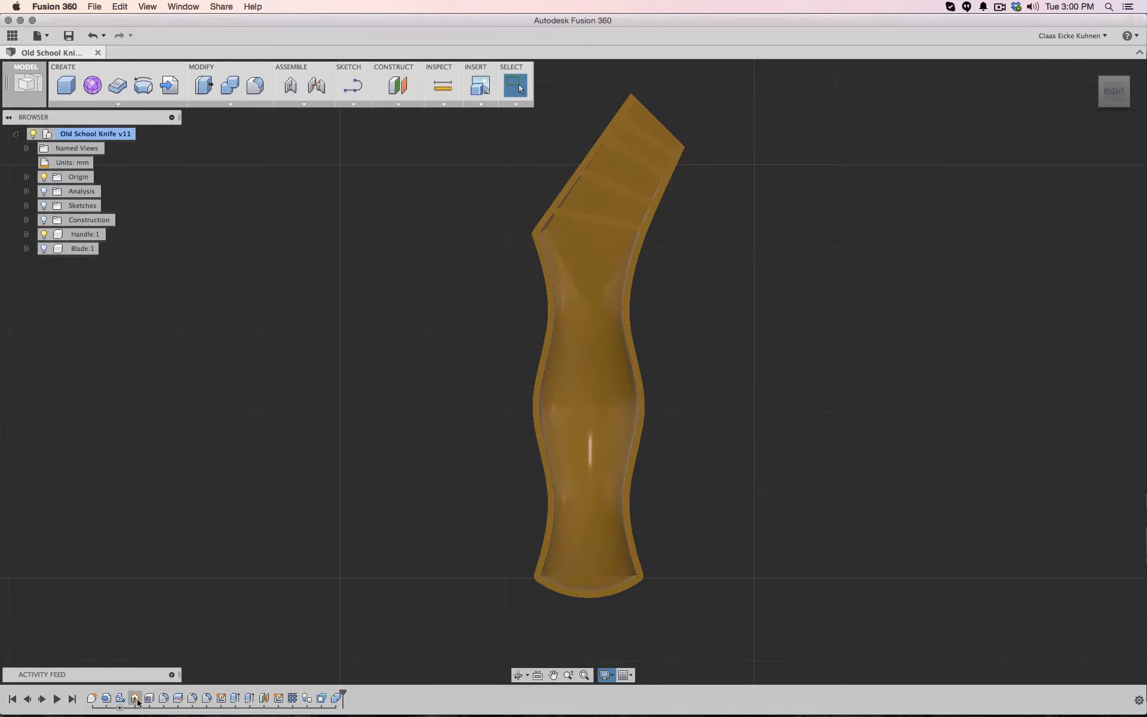
{"action": "left_click", "coordinate": [101, 703]}
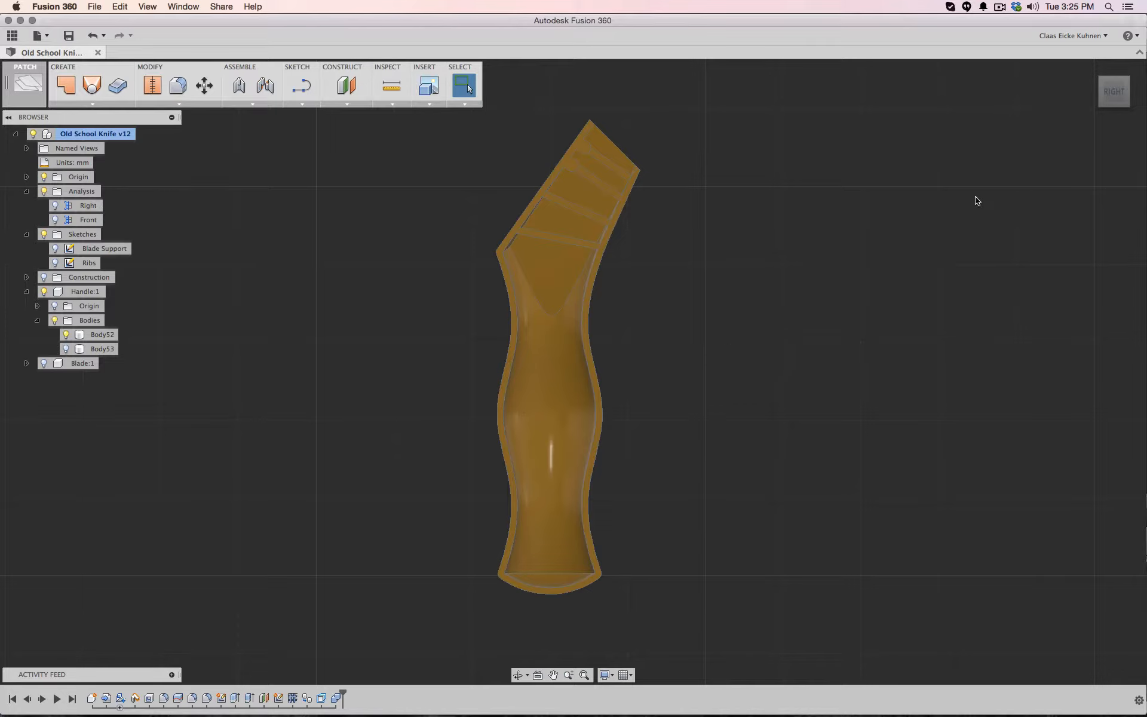
Examine the inner surfaces of the handle half, including the grip cavity and the flat area below the ribs, in angled and right views
{"action": "left_click_drag", "start_coordinate": [1115, 95], "coordinate": [1083, 102]}
{"action": "left_click", "coordinate": [1111, 93]}
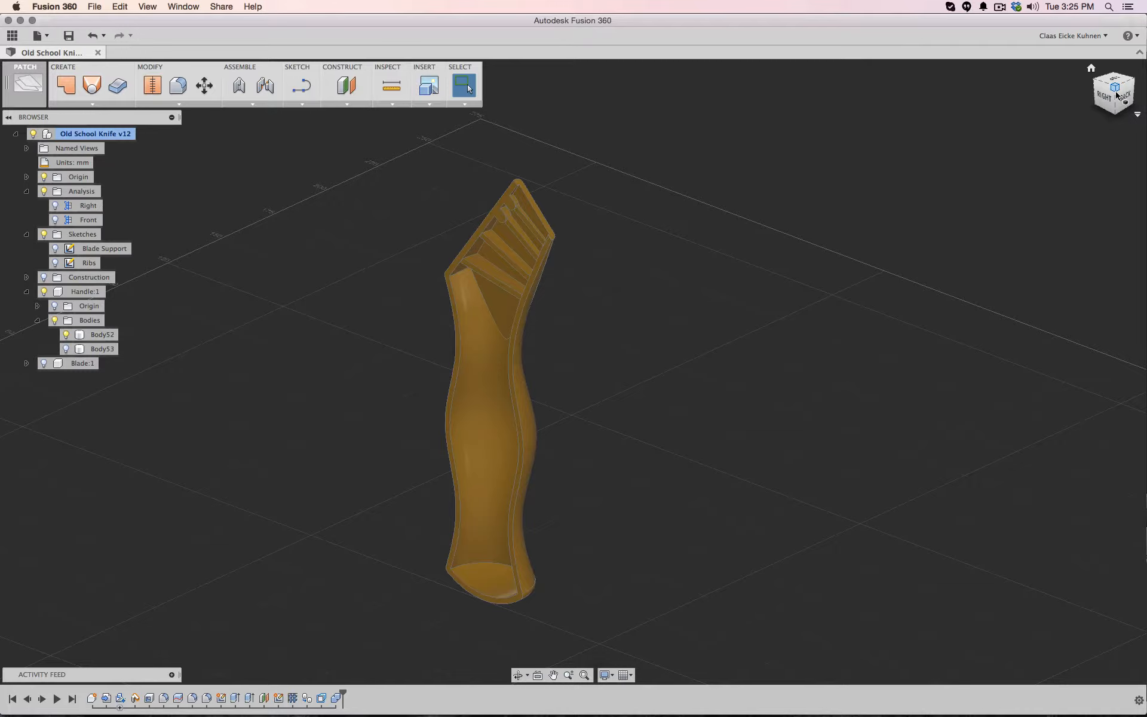
{"action": "left_click", "coordinate": [490, 406]}
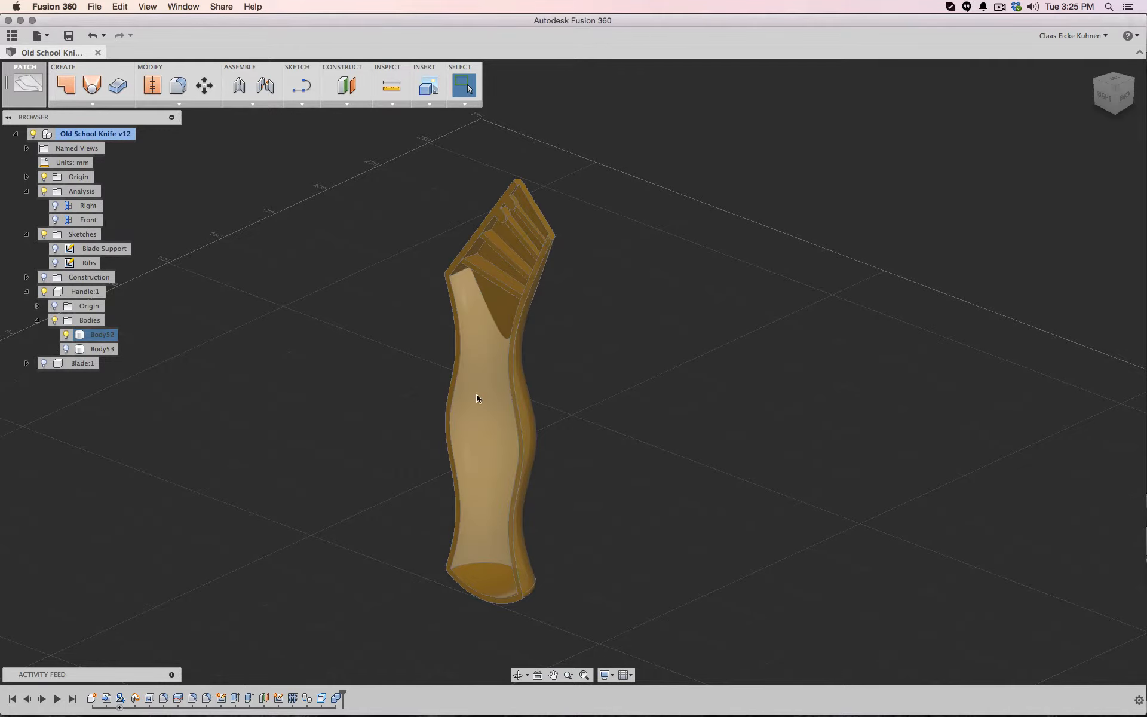
{"action": "left_click", "coordinate": [657, 451]}
{"action": "middle_click_drag", "start_coordinate": [664, 453], "coordinate": [744, 402]}
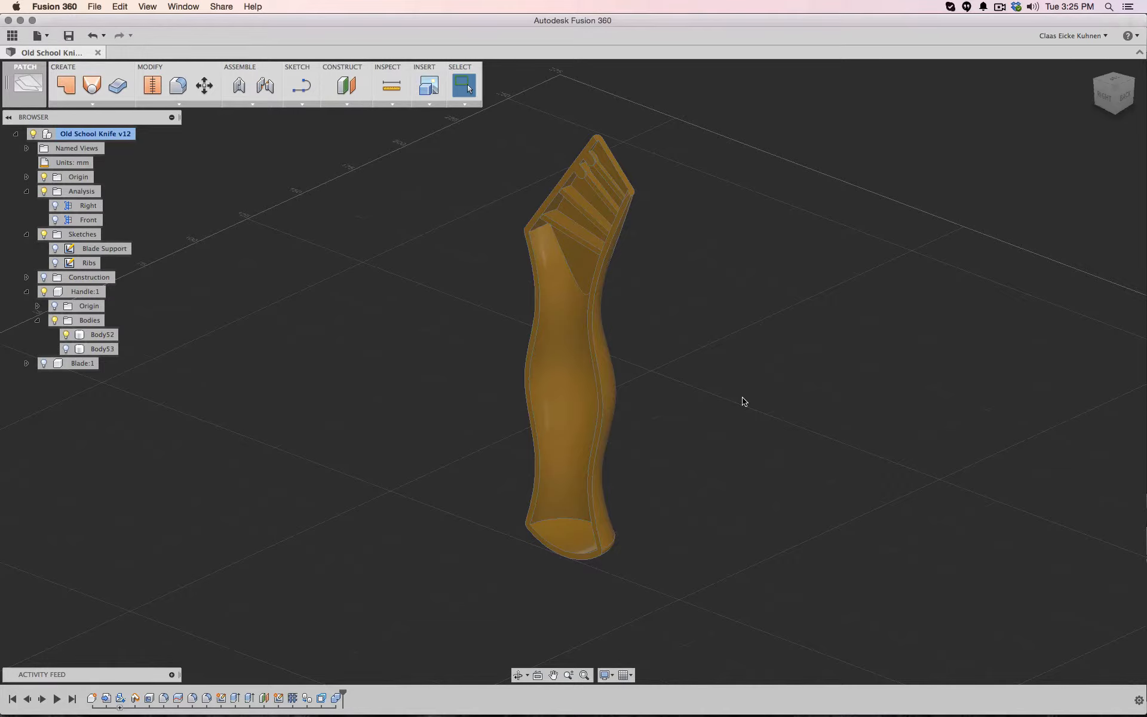
{"action": "left_click", "coordinate": [1105, 96]}
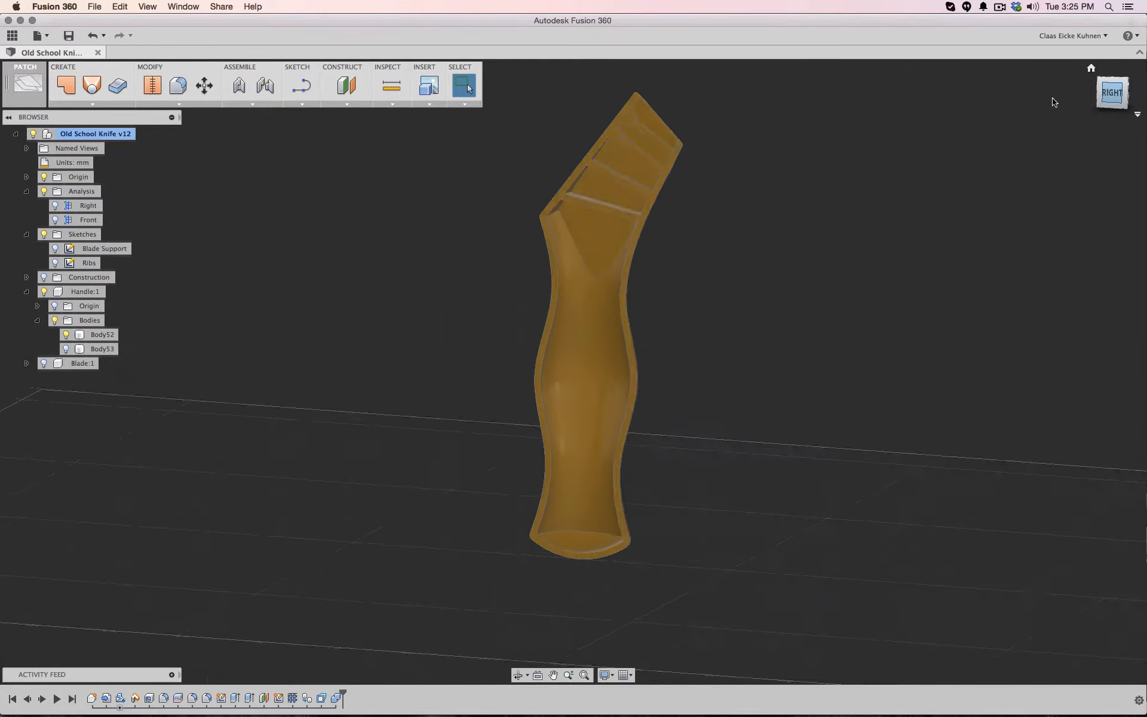
{"action": "left_click", "coordinate": [602, 332]}
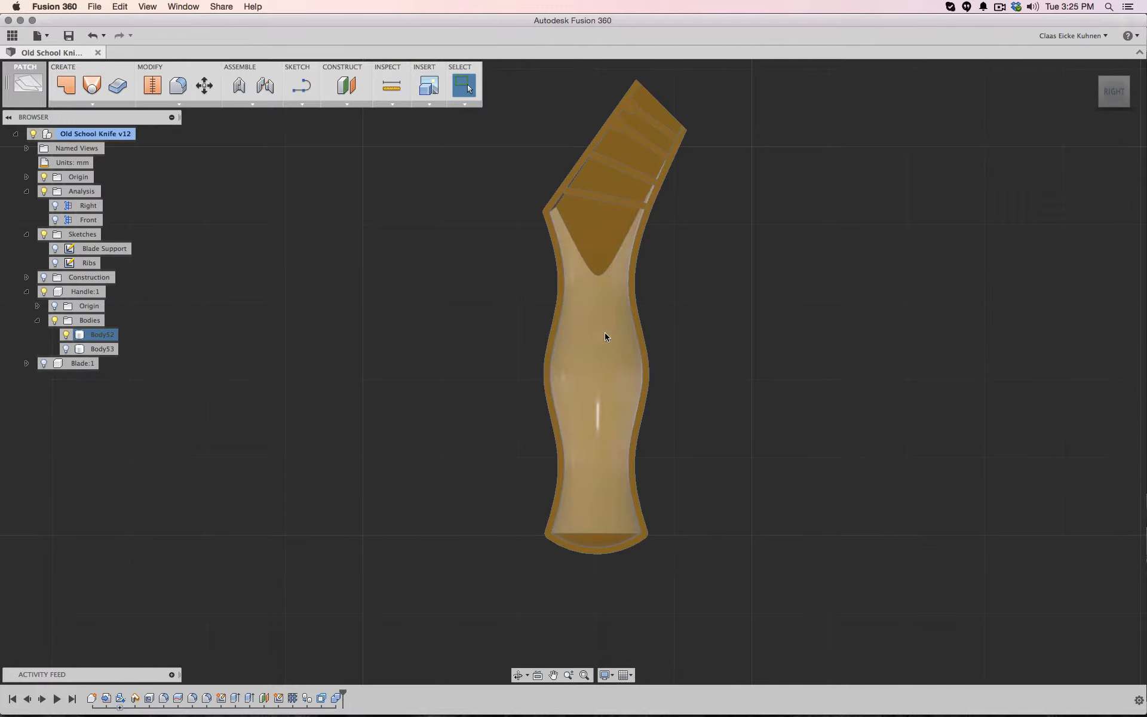
{"action": "left_click", "coordinate": [838, 427]}
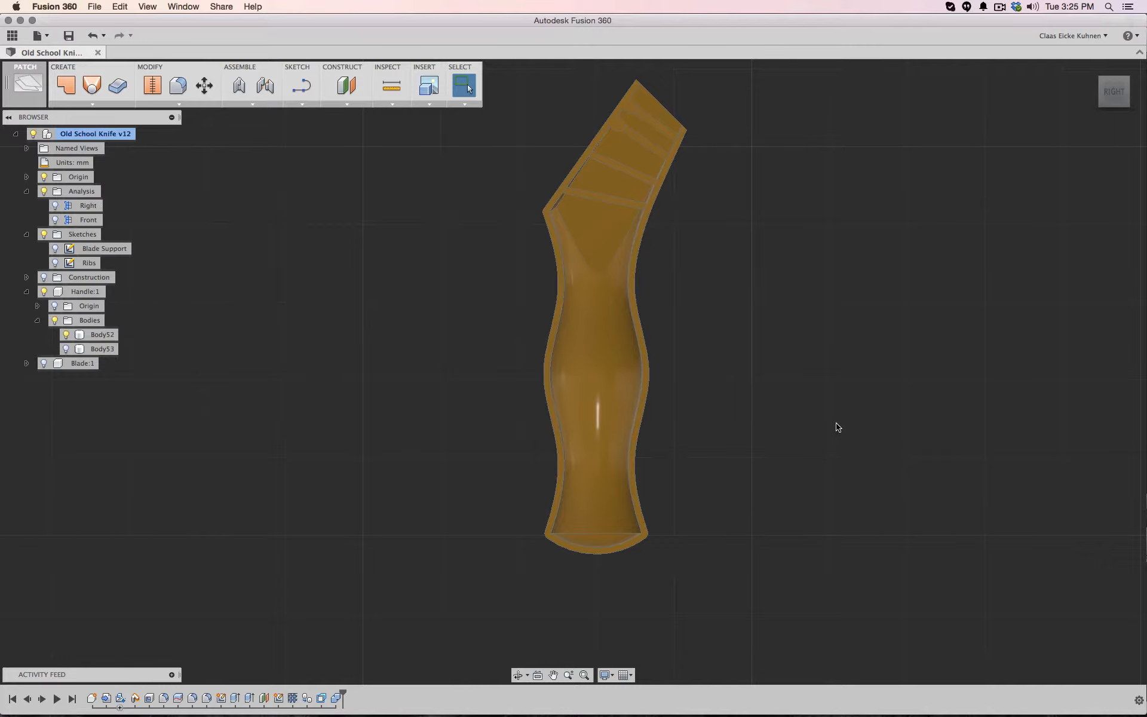
{"action": "left_click", "coordinate": [599, 266]}
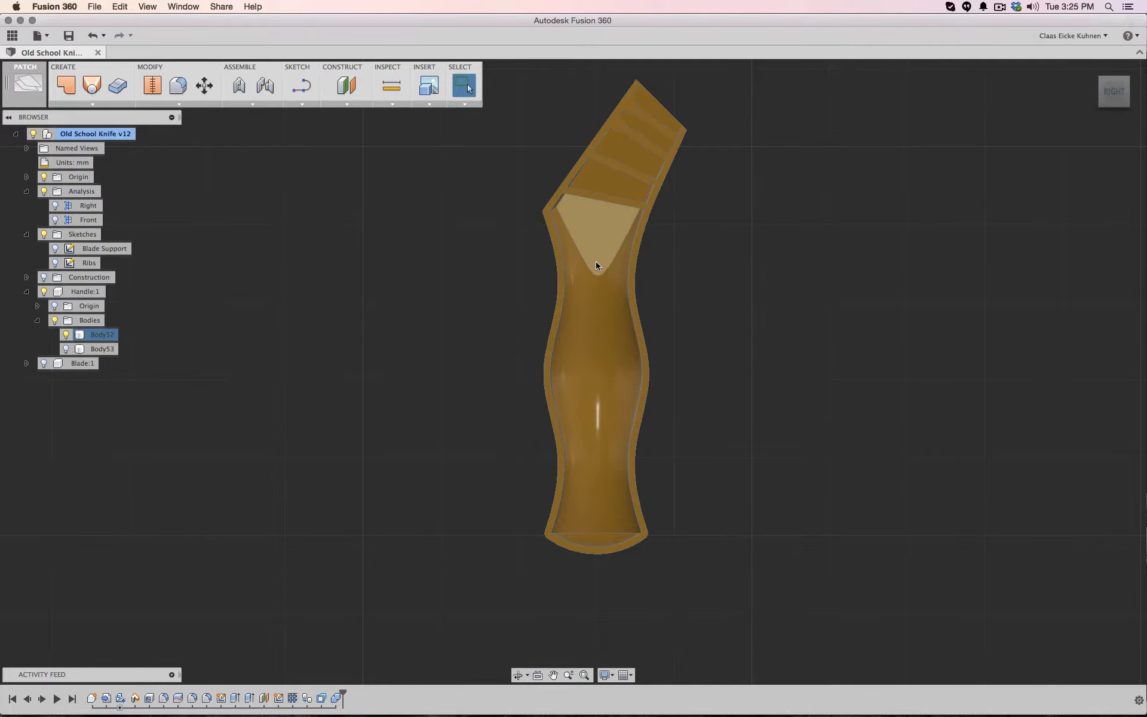
{"action": "left_click", "coordinate": [496, 346]}
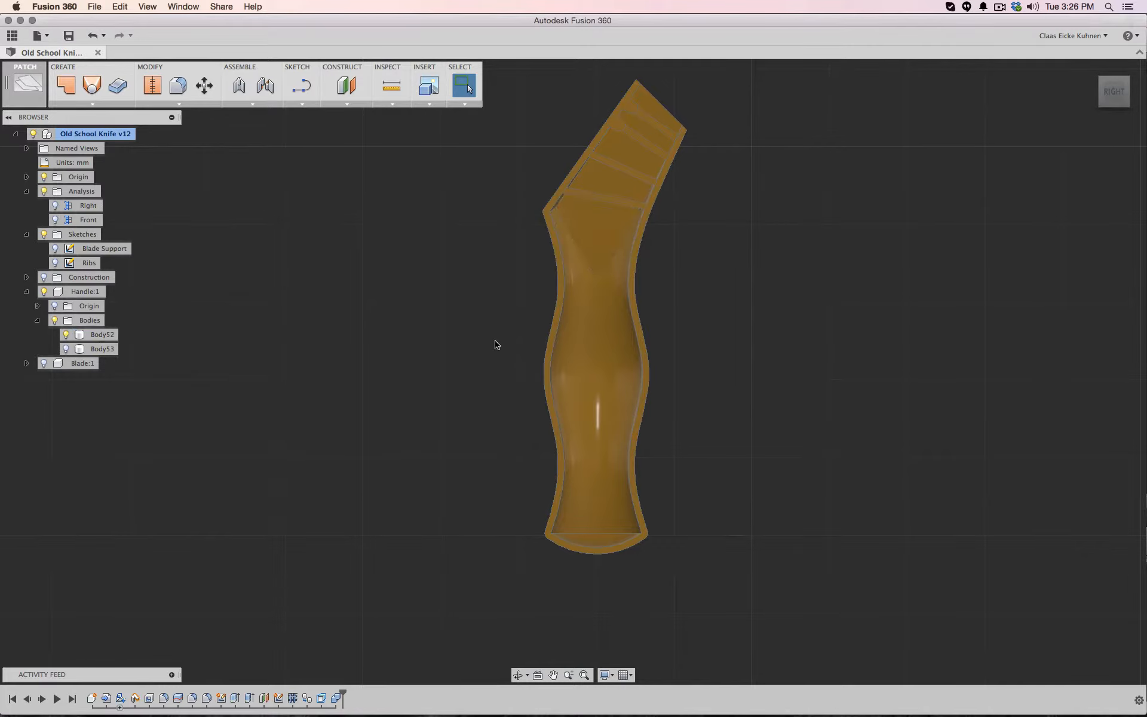
{"action": "left_click", "coordinate": [611, 276]}
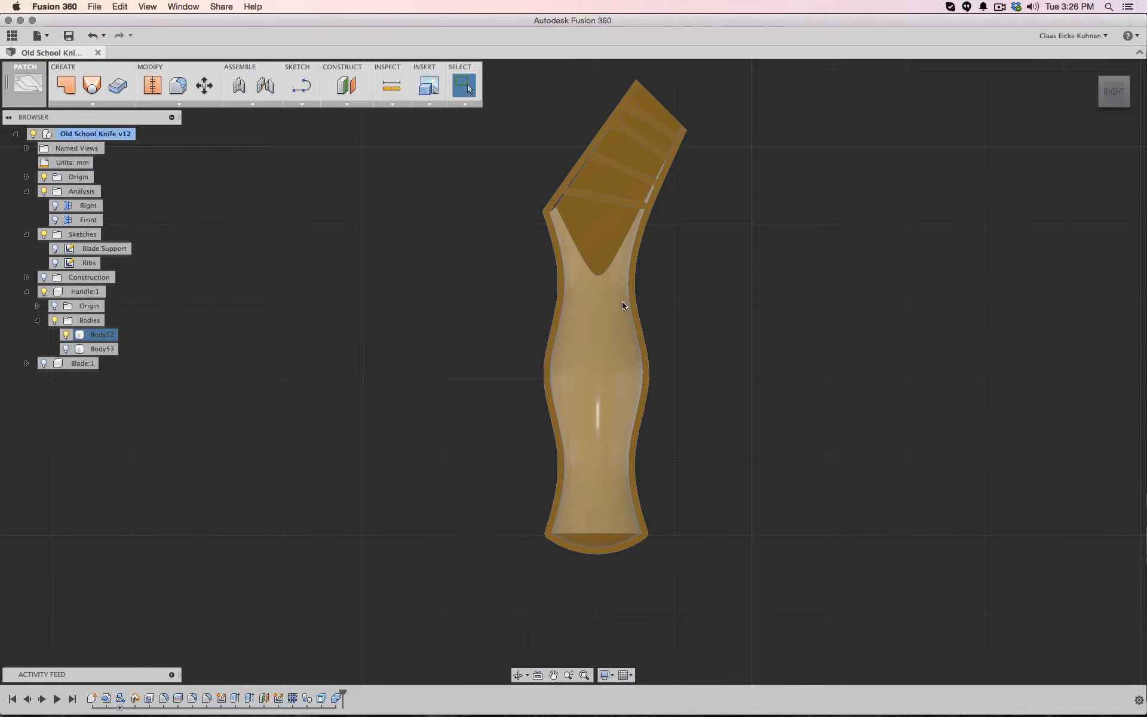
Start a new sketch on the origin plane that faces the right view, with the handle's lower end in sight
{"action": "left_click", "coordinate": [302, 86]}
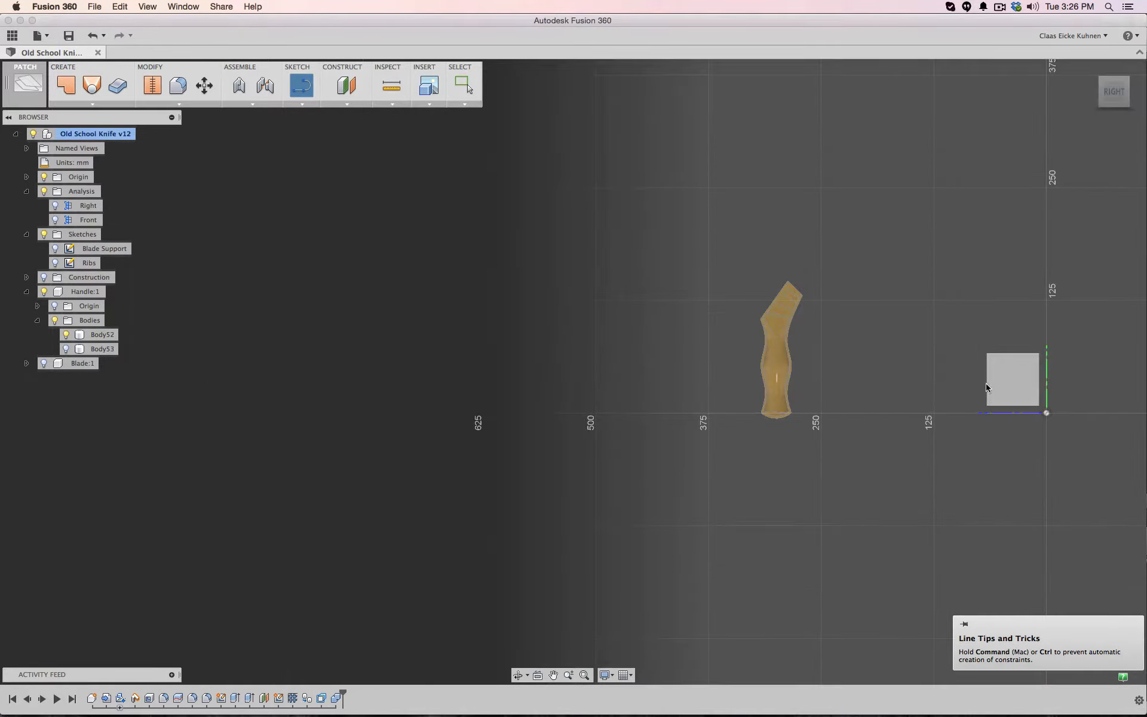
{"action": "left_click", "coordinate": [986, 387]}
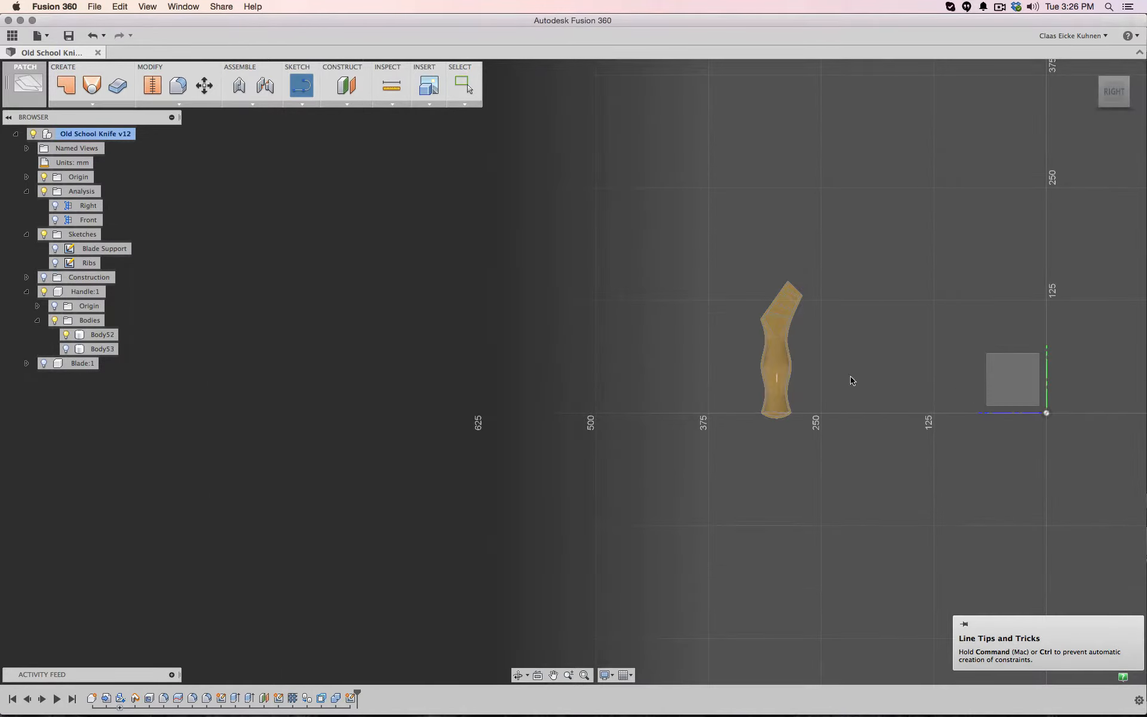
{"action": "scroll", "coordinate": [959, 356], "scroll_direction": "down", "scroll_amount": 5}
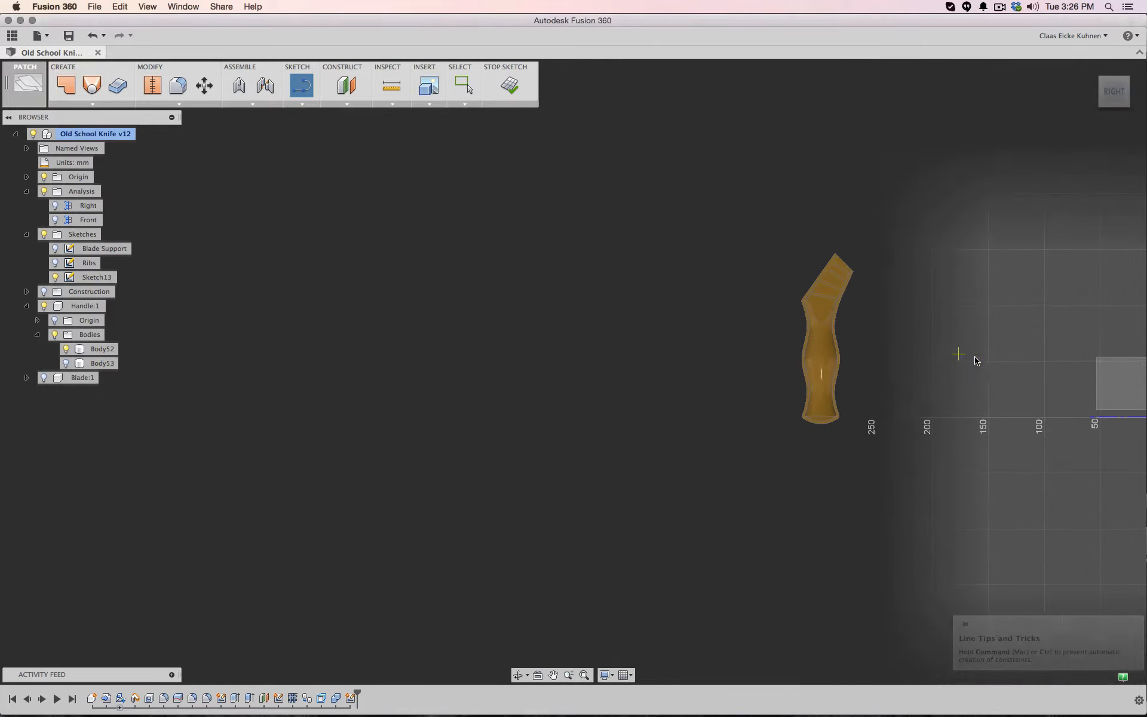
{"action": "scroll", "coordinate": [849, 337], "scroll_direction": "up", "scroll_amount": 4}
{"action": "scroll", "coordinate": [849, 338], "scroll_direction": "up", "scroll_amount": 3}
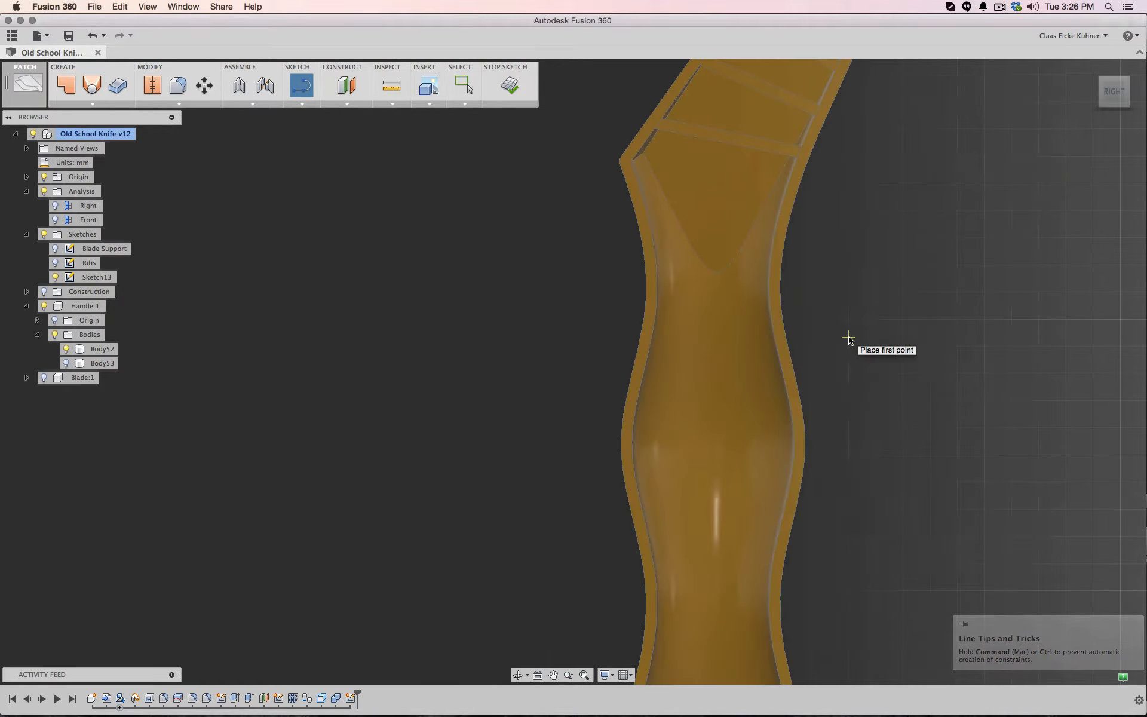
{"action": "scroll", "coordinate": [857, 300], "scroll_direction": "up", "scroll_amount": 3}
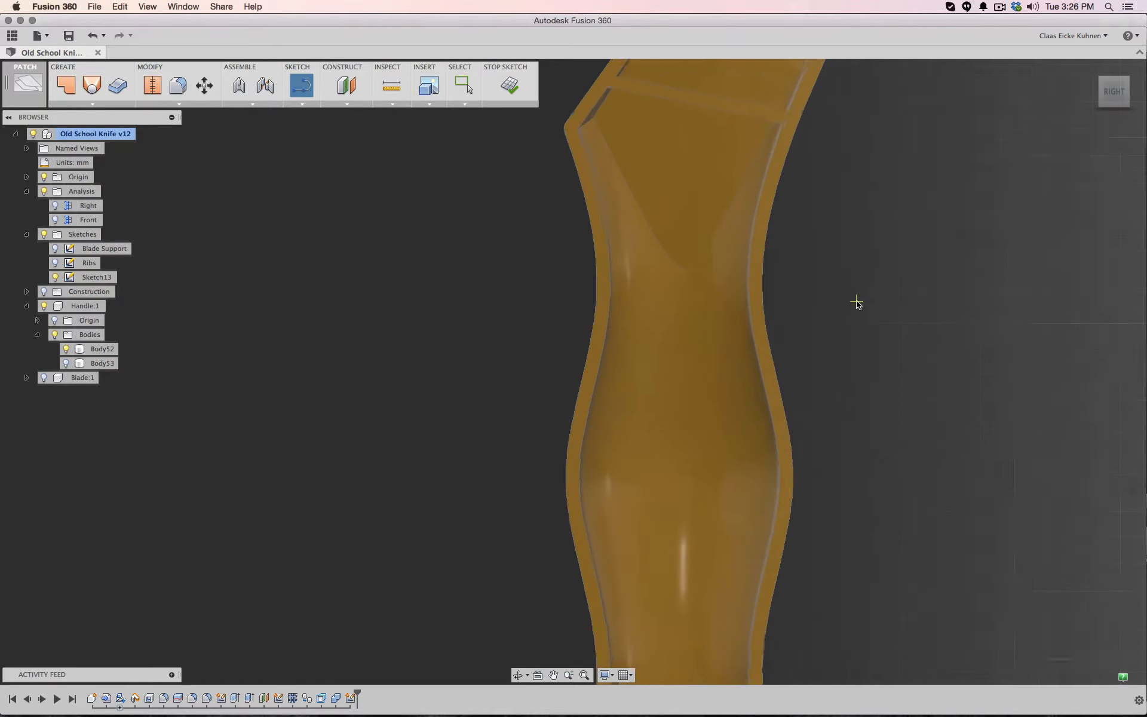
{"action": "scroll", "coordinate": [858, 302], "scroll_direction": "down", "scroll_amount": 4}
{"action": "middle_click_drag", "start_coordinate": [876, 347], "coordinate": [868, 207]}
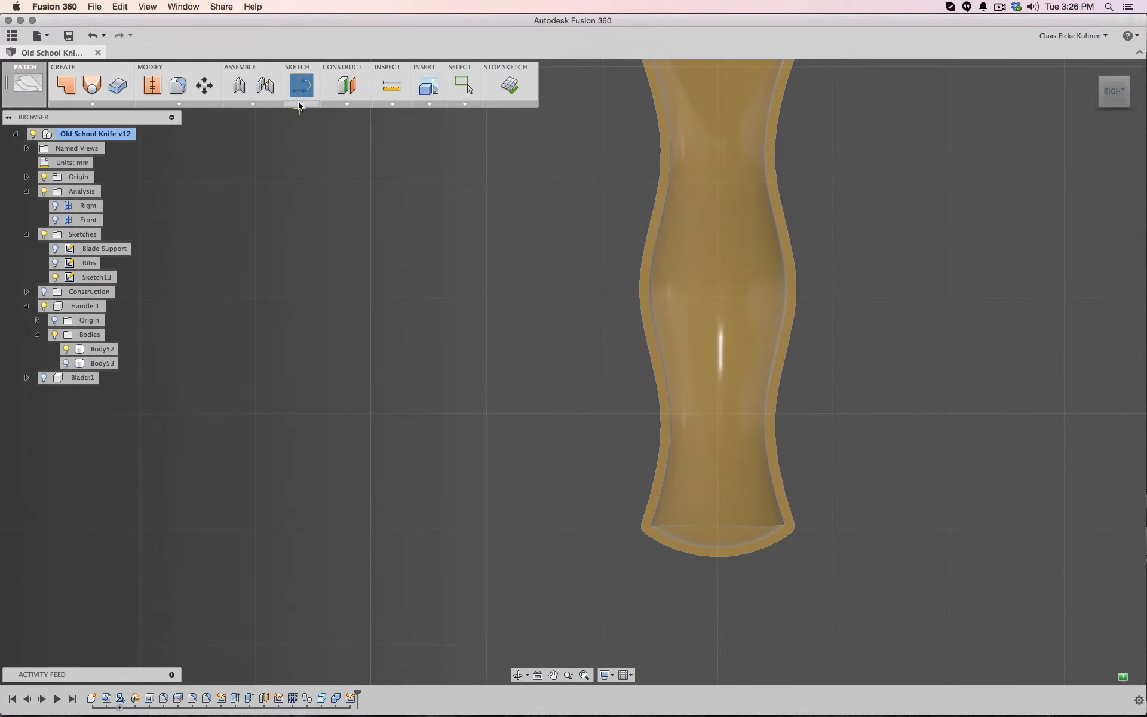
Sketch a center-diameter circle of 15 mm on the handle's centerline near its butt end
{"action": "left_click", "coordinate": [299, 106]}
{"action": "mouse_move", "coordinate": [332, 144]}
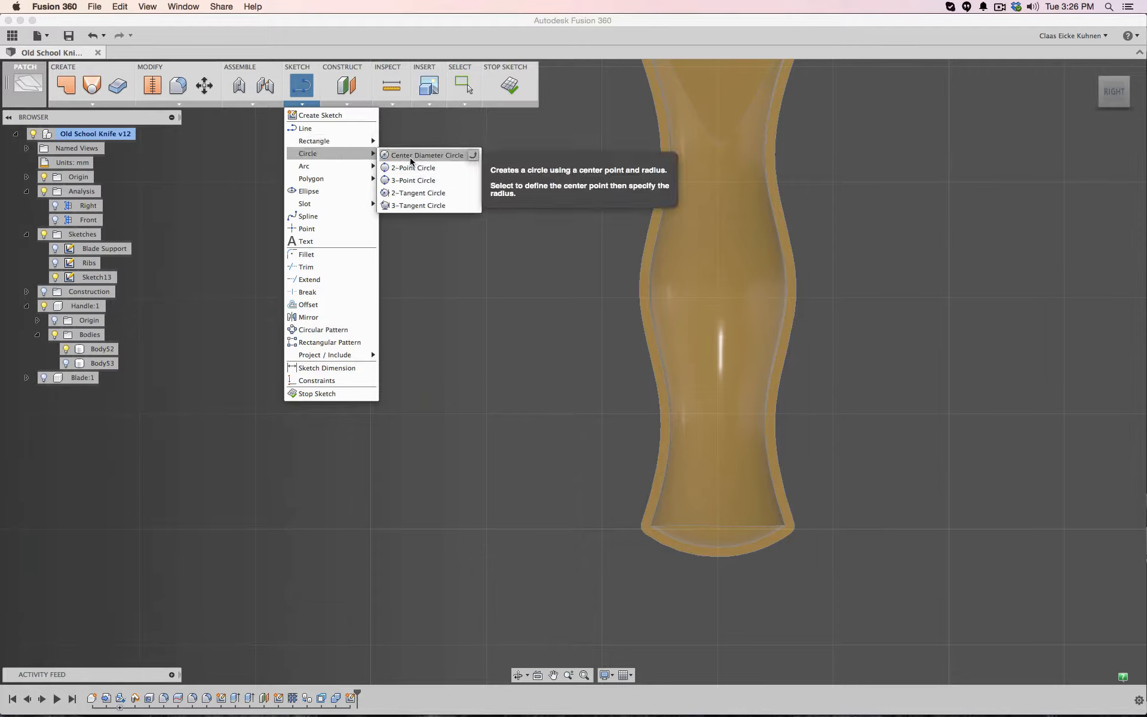
{"action": "left_click", "coordinate": [411, 155]}
{"action": "scroll", "coordinate": [754, 459], "scroll_direction": "up", "scroll_amount": 6}
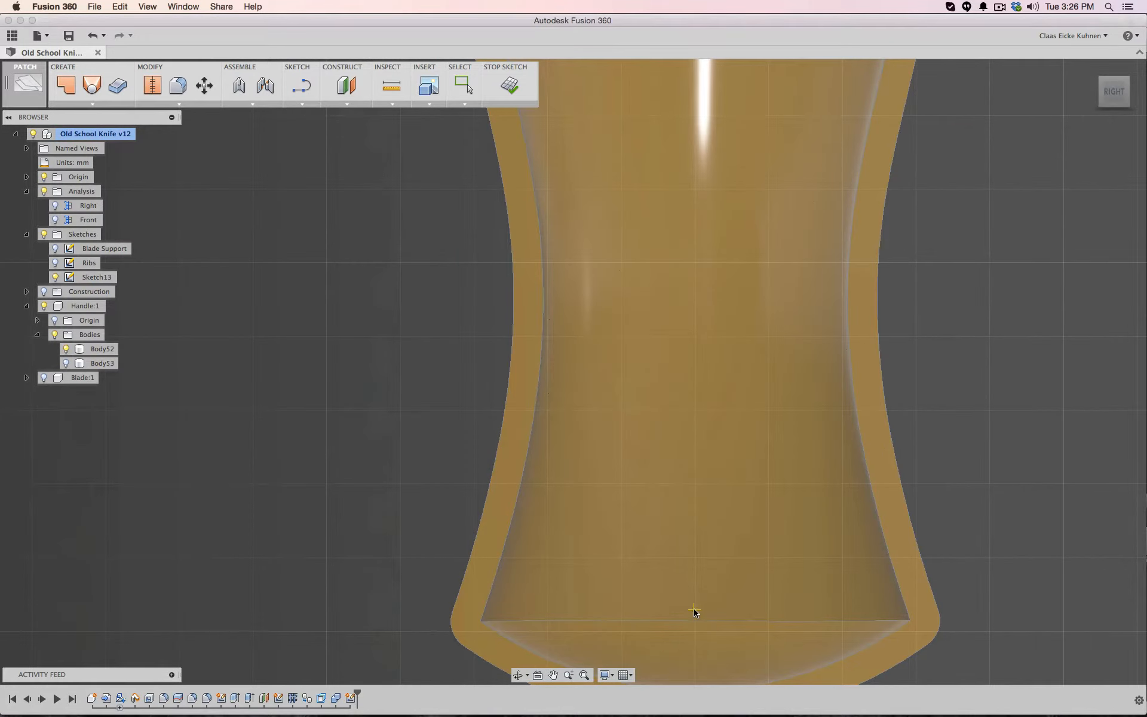
{"action": "left_click", "coordinate": [694, 558]}
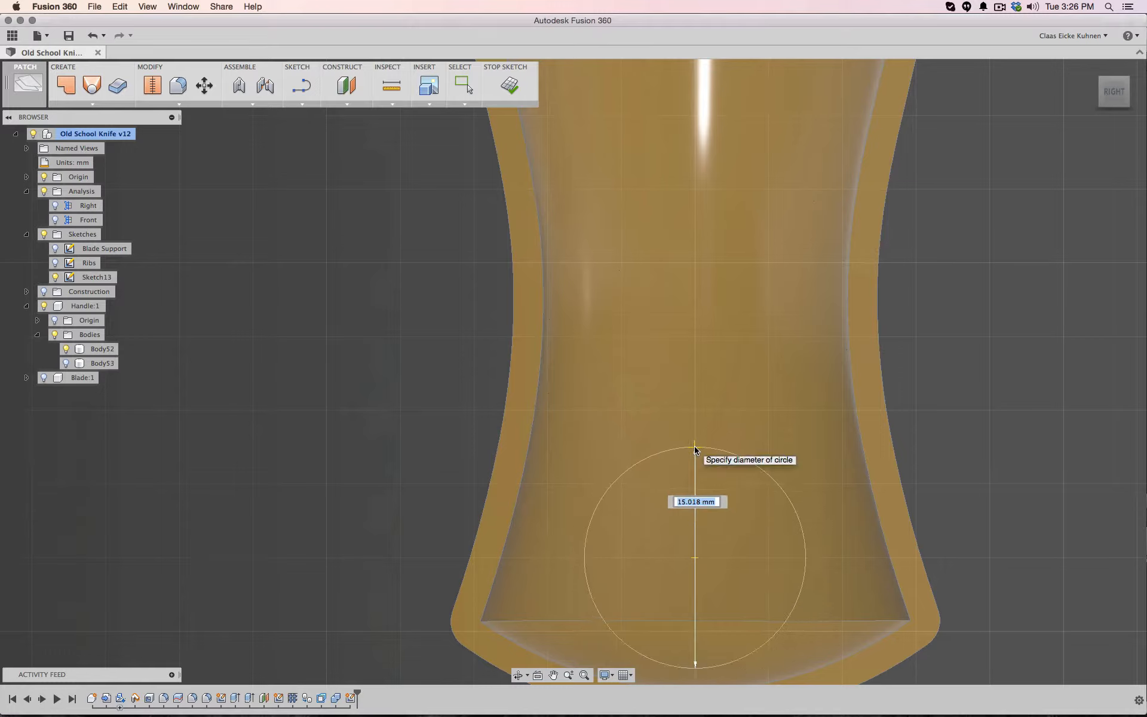
{"action": "type", "text": "15"}
{"action": "key", "text": "Tab"}
{"action": "left_click", "coordinate": [761, 404]}
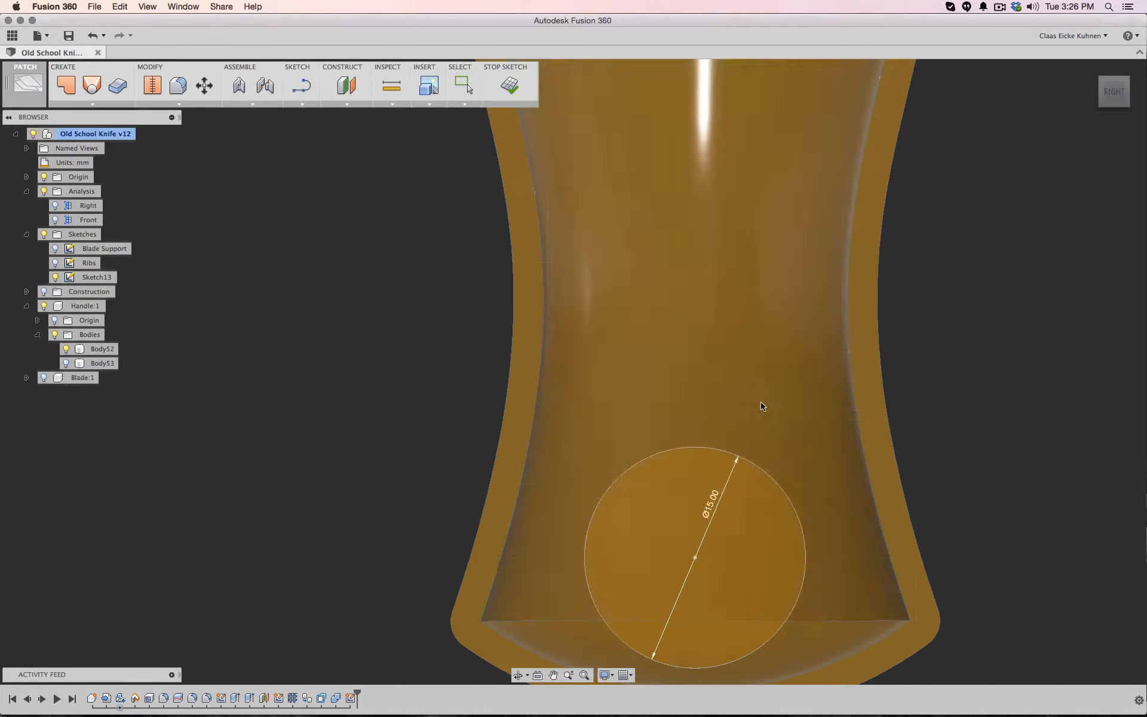
{"action": "key", "text": "Escape"}
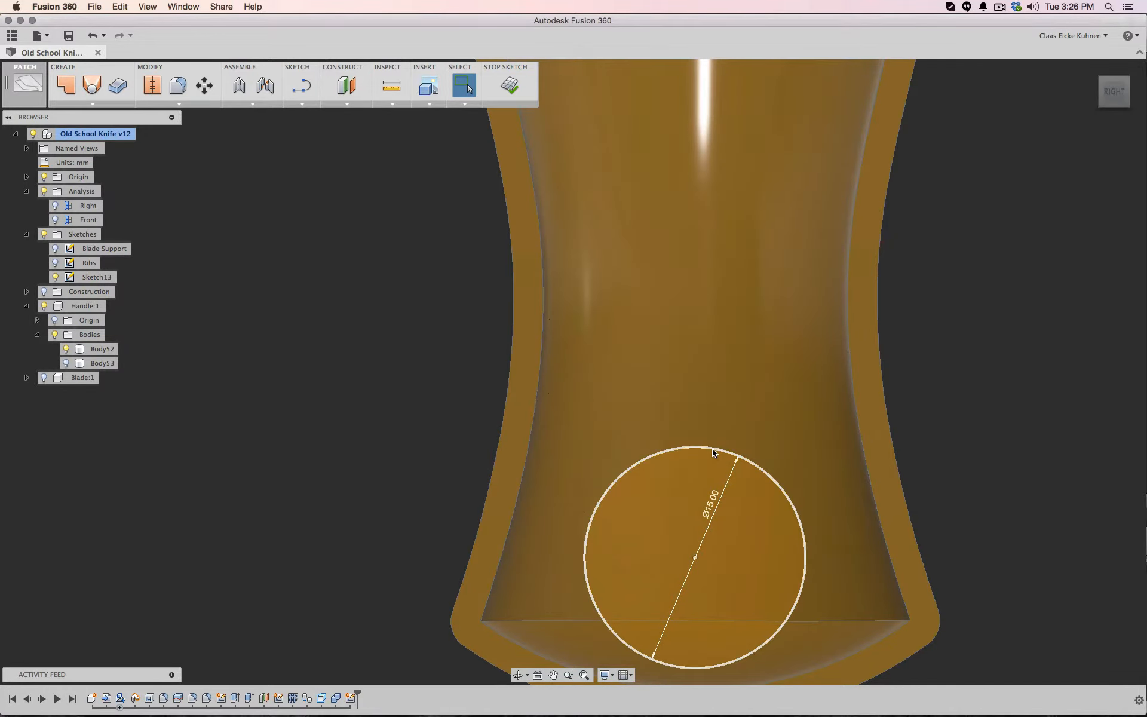
{"action": "scroll", "coordinate": [962, 393], "scroll_direction": "down", "scroll_amount": 2}
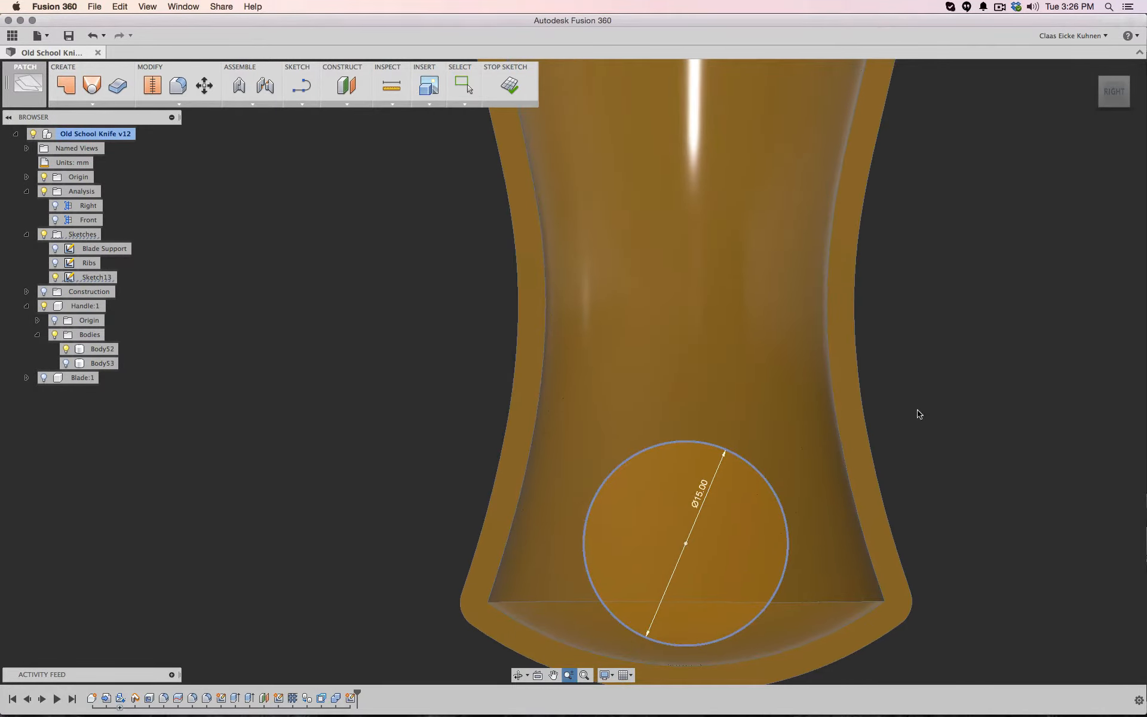
Move the 15 mm circle 6 mm up along the handle's centerline
{"action": "left_click", "coordinate": [204, 86]}
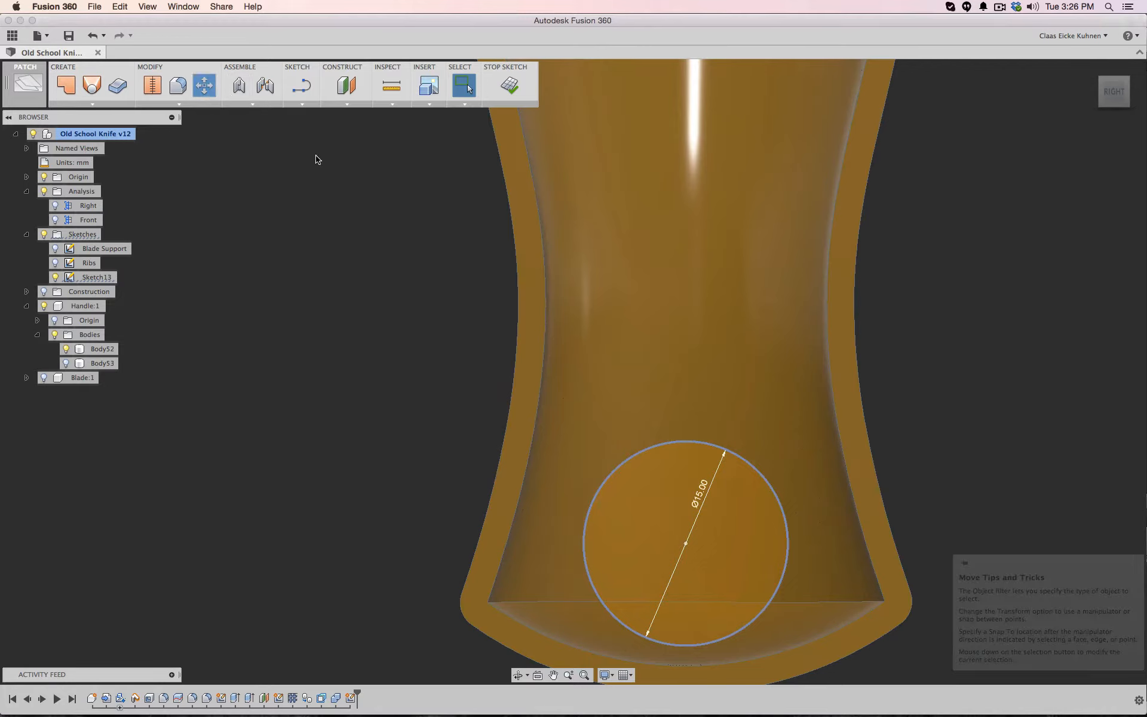
{"action": "left_click_drag", "start_coordinate": [687, 504], "coordinate": [701, 423]}
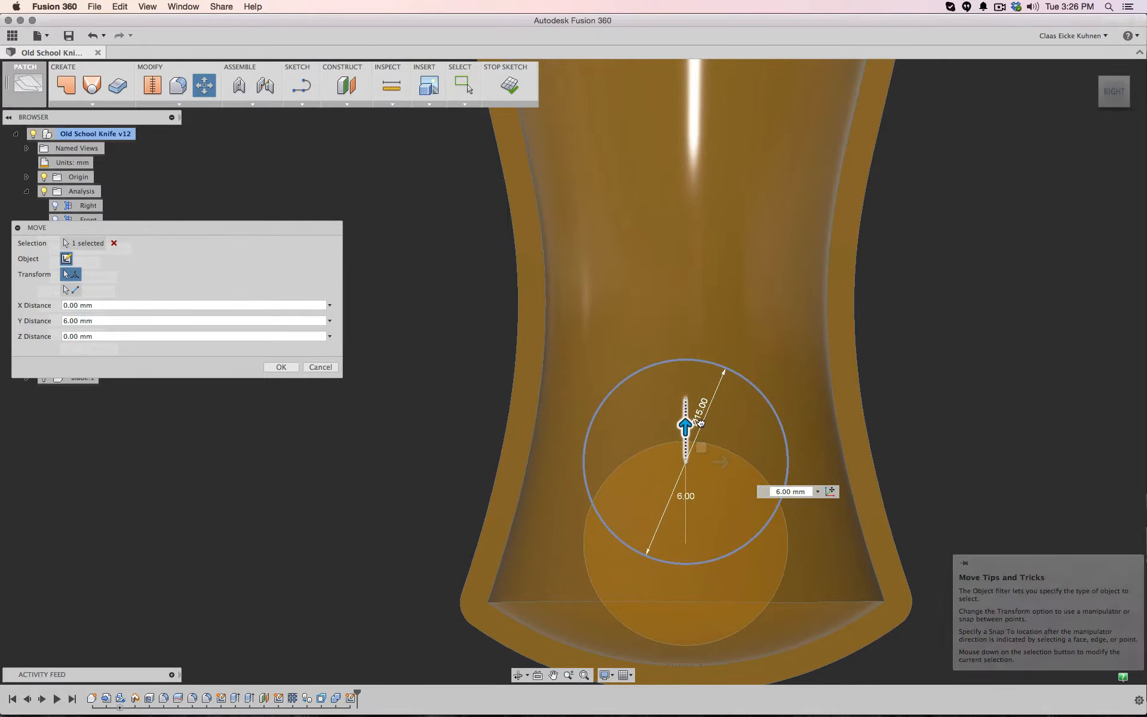
{"action": "left_click", "coordinate": [282, 367]}
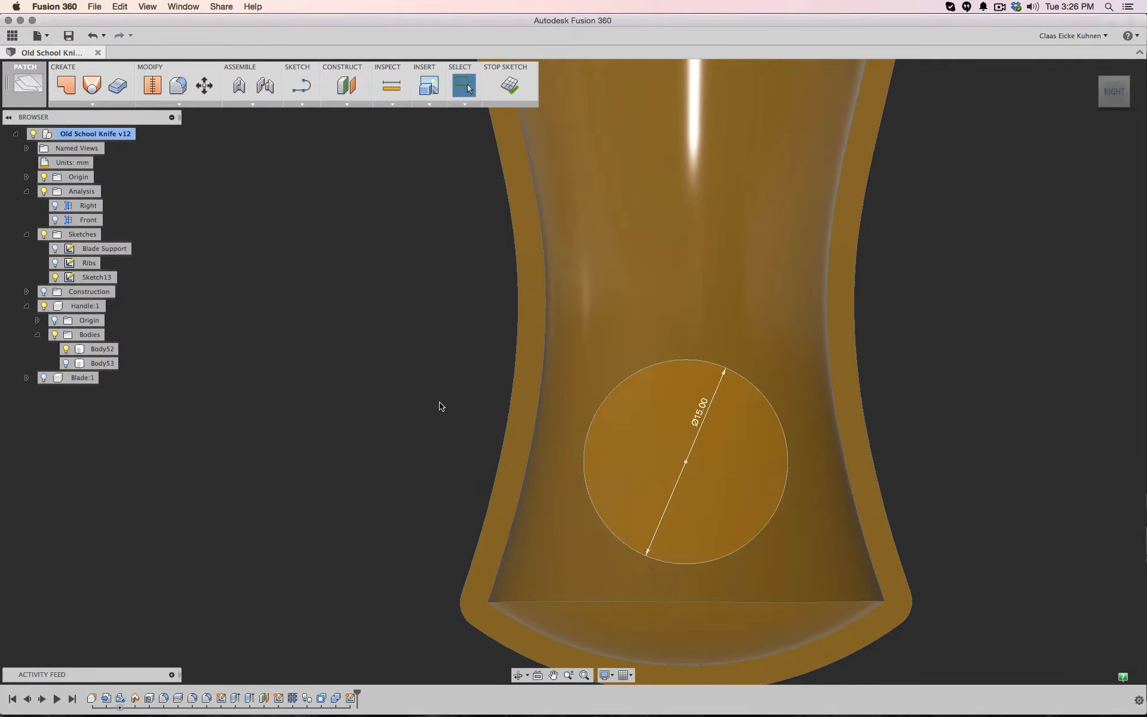
Place a copy of the circle 40 mm farther up the handle's centerline, with the Blade component shown for reference
{"action": "scroll", "coordinate": [443, 409], "scroll_direction": "down", "scroll_amount": 3}
{"action": "left_click", "coordinate": [550, 394]}
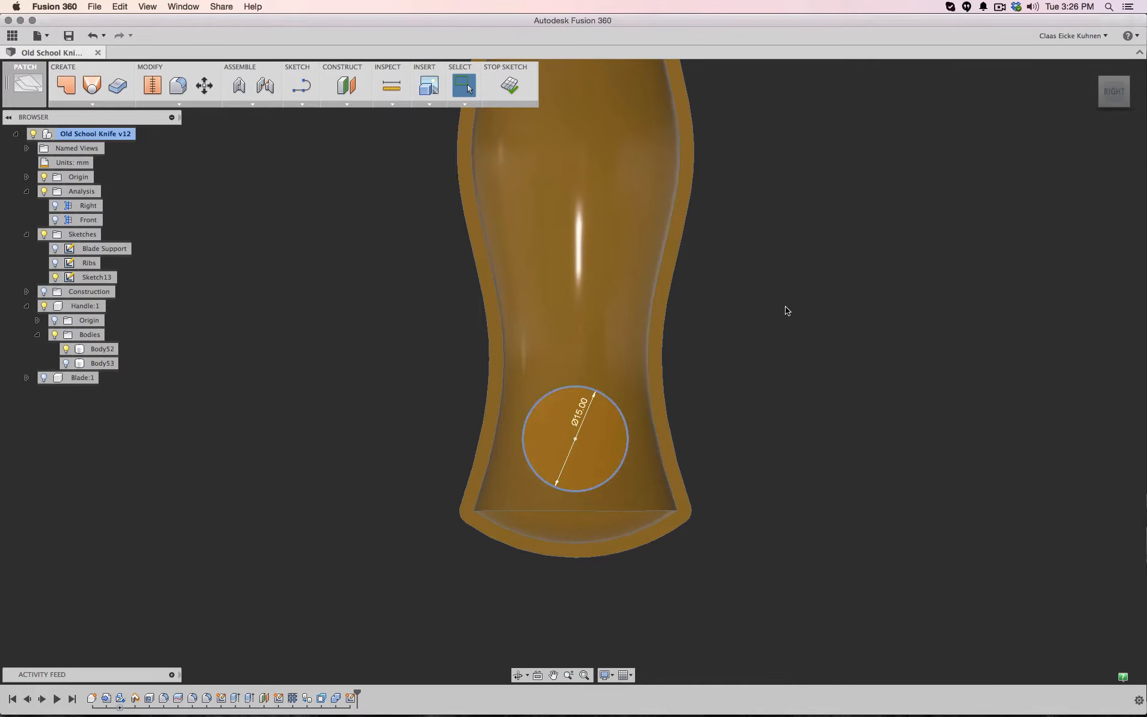
{"action": "key", "text": "m"}
{"action": "middle_click_drag", "start_coordinate": [765, 261], "coordinate": [807, 417]}
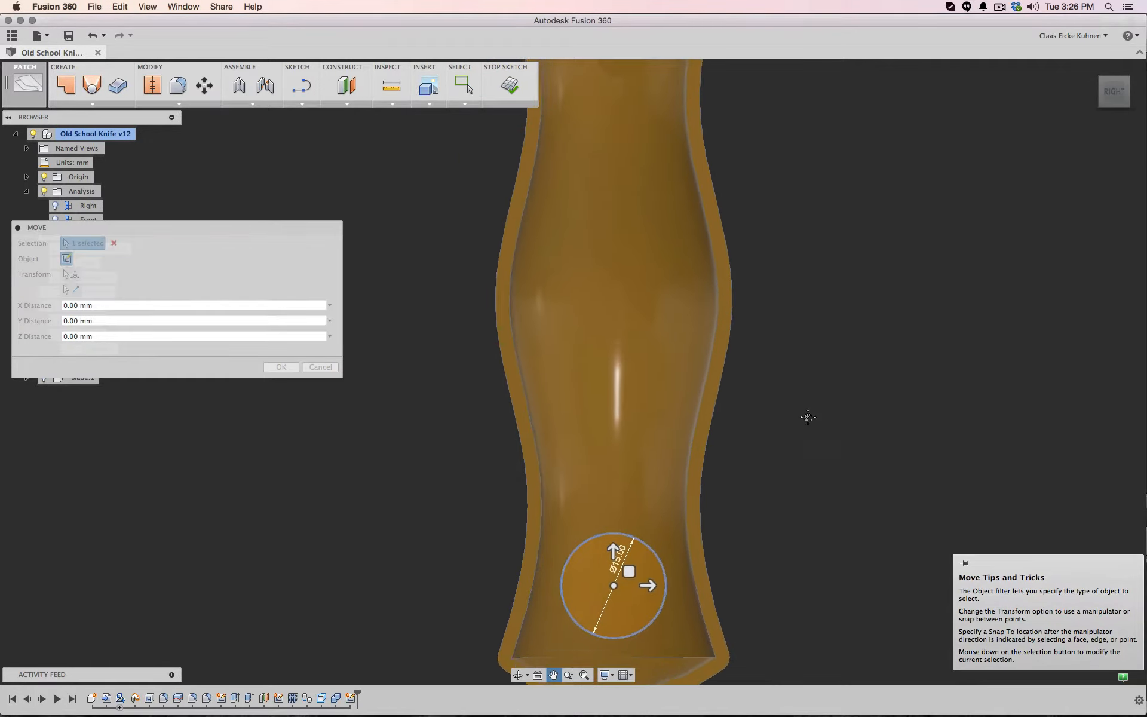
{"action": "scroll", "coordinate": [808, 417], "scroll_direction": "down", "scroll_amount": 3}
{"action": "left_click_drag", "start_coordinate": [686, 506], "coordinate": [686, 230]}
{"action": "middle_click_drag", "start_coordinate": [791, 223], "coordinate": [785, 382]}
{"action": "left_click_drag", "start_coordinate": [680, 390], "coordinate": [680, 476]}
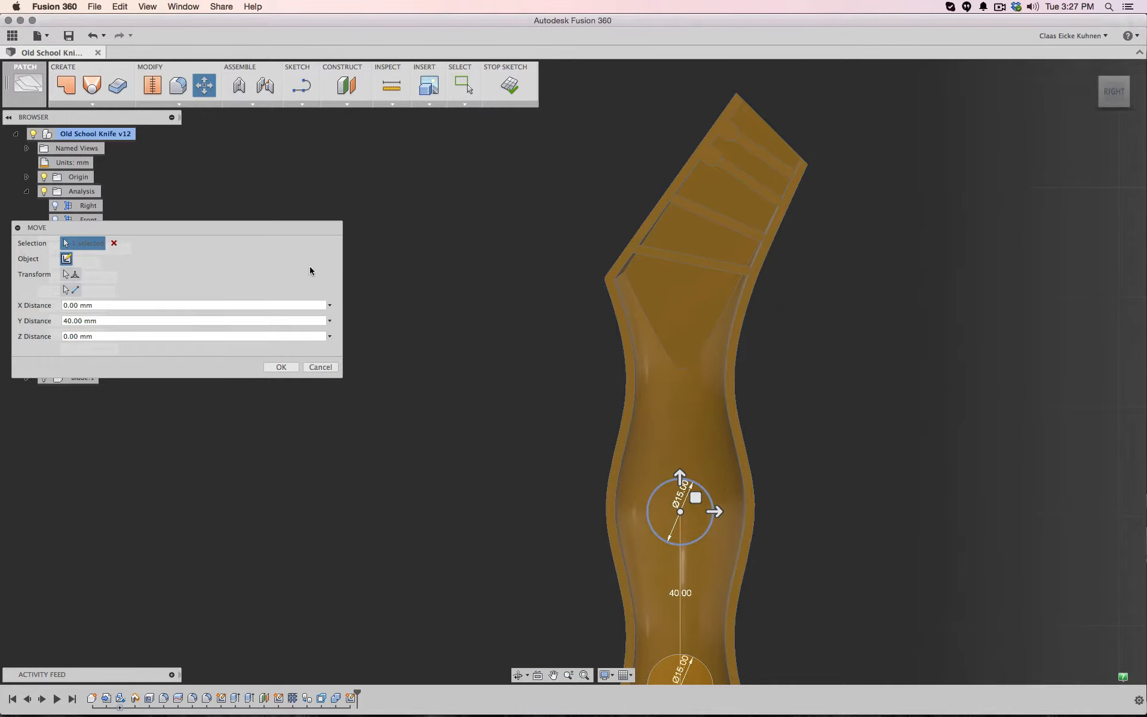
{"action": "left_click_drag", "start_coordinate": [210, 232], "coordinate": [426, 167]}
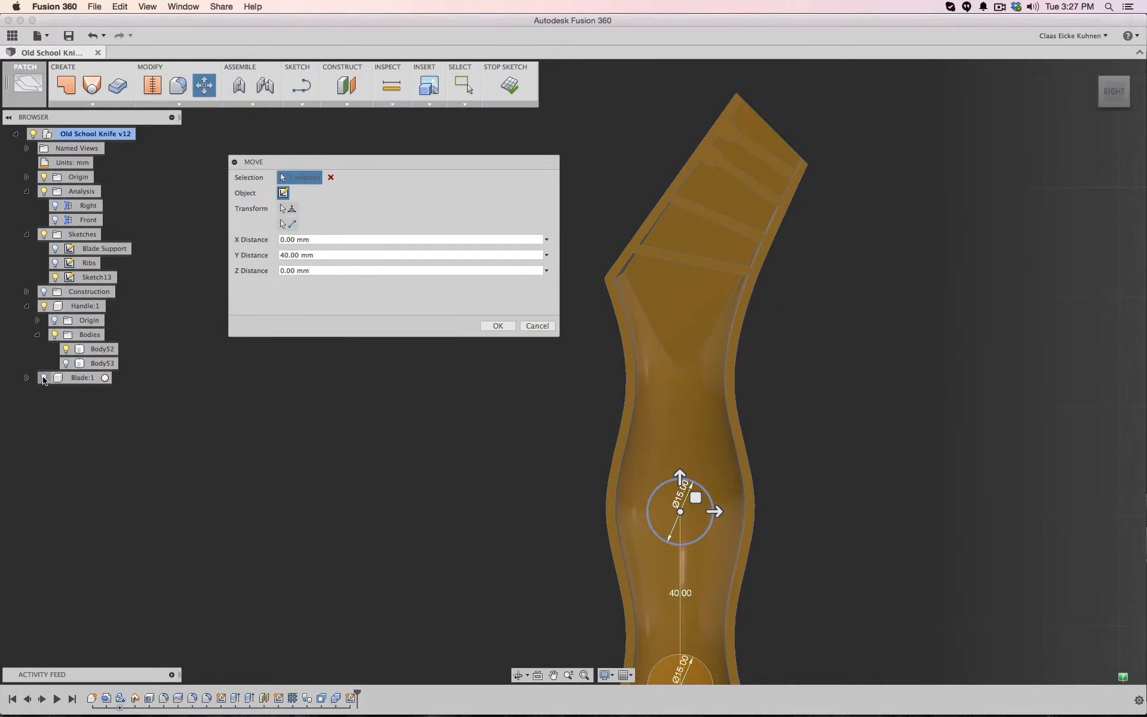
{"action": "left_click", "coordinate": [44, 378]}
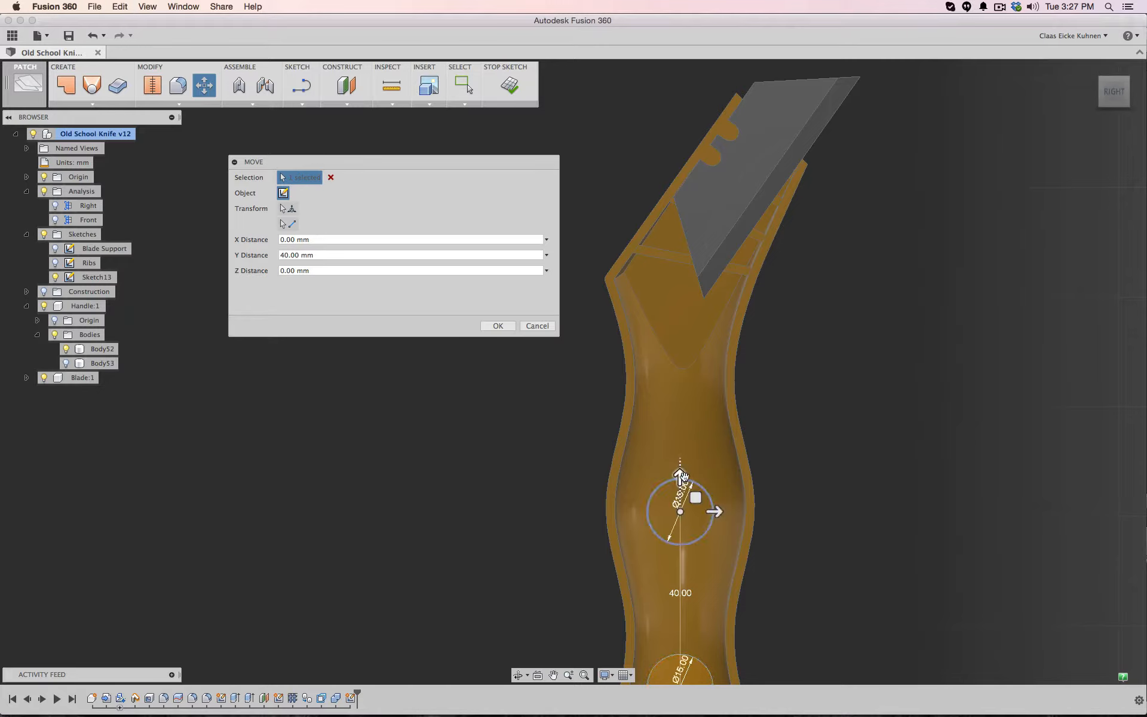
{"action": "left_click", "coordinate": [509, 328]}
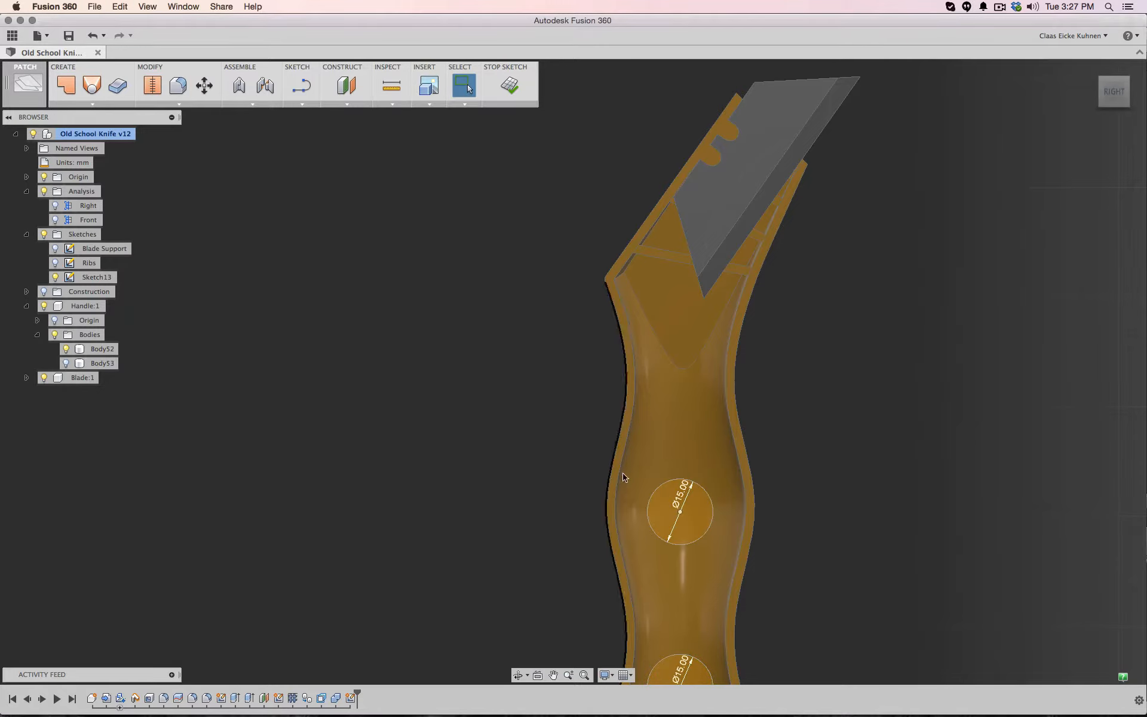
Copy the middle circle and place the duplicate 40 mm above it, just below the blade
{"action": "left_click", "coordinate": [658, 485]}
{"action": "key", "text": "super+c"}
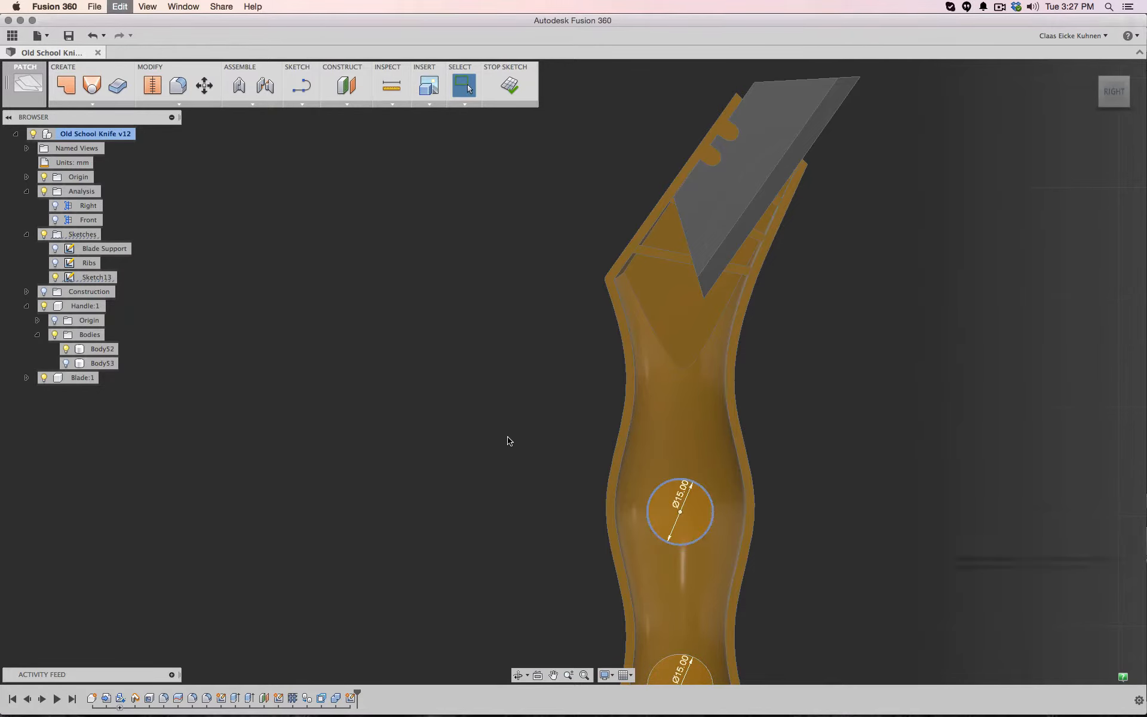
{"action": "key", "text": "super+v"}
{"action": "left_click_drag", "start_coordinate": [680, 478], "coordinate": [678, 302]}
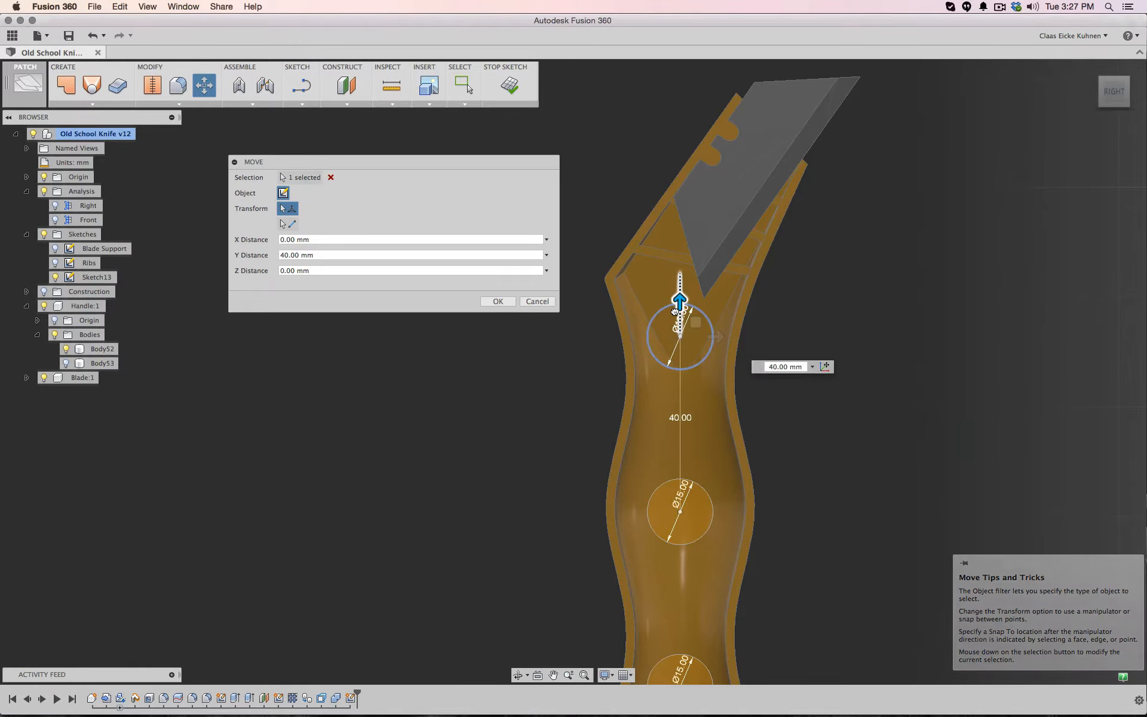
{"action": "left_click", "coordinate": [497, 301]}
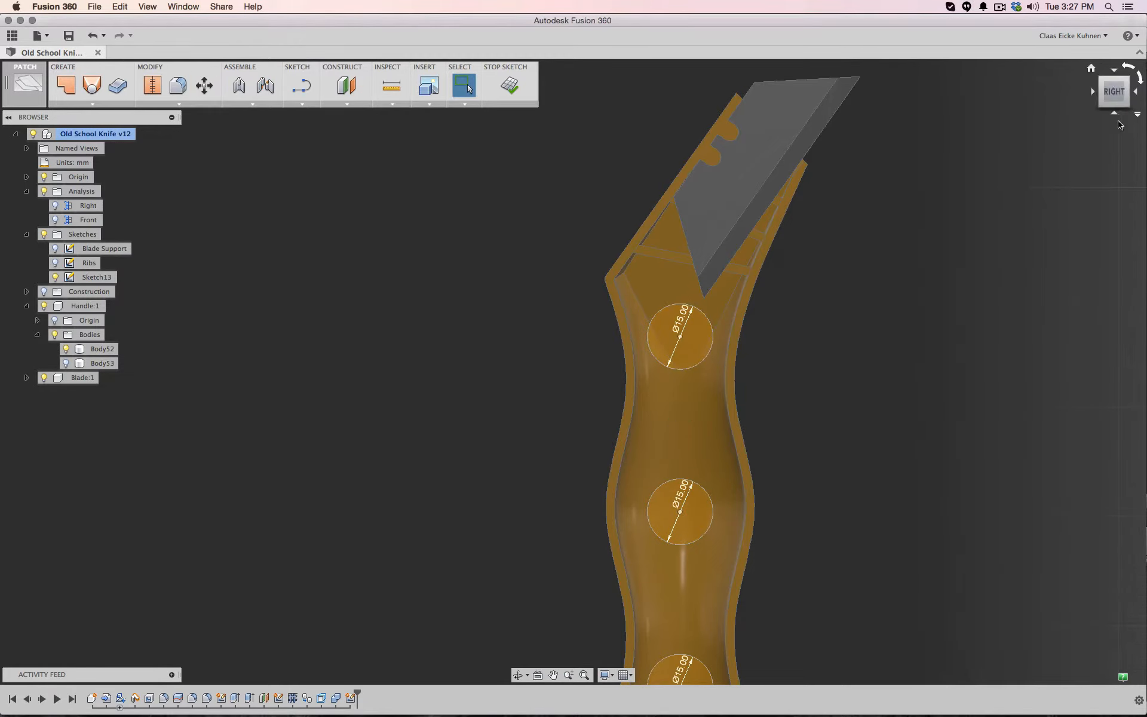
Try a 10 mm diameter on the uppermost circle and restore its diameter to 15 mm
{"action": "middle_click_drag", "start_coordinate": [1117, 135], "coordinate": [878, 223], "text": "shift"}
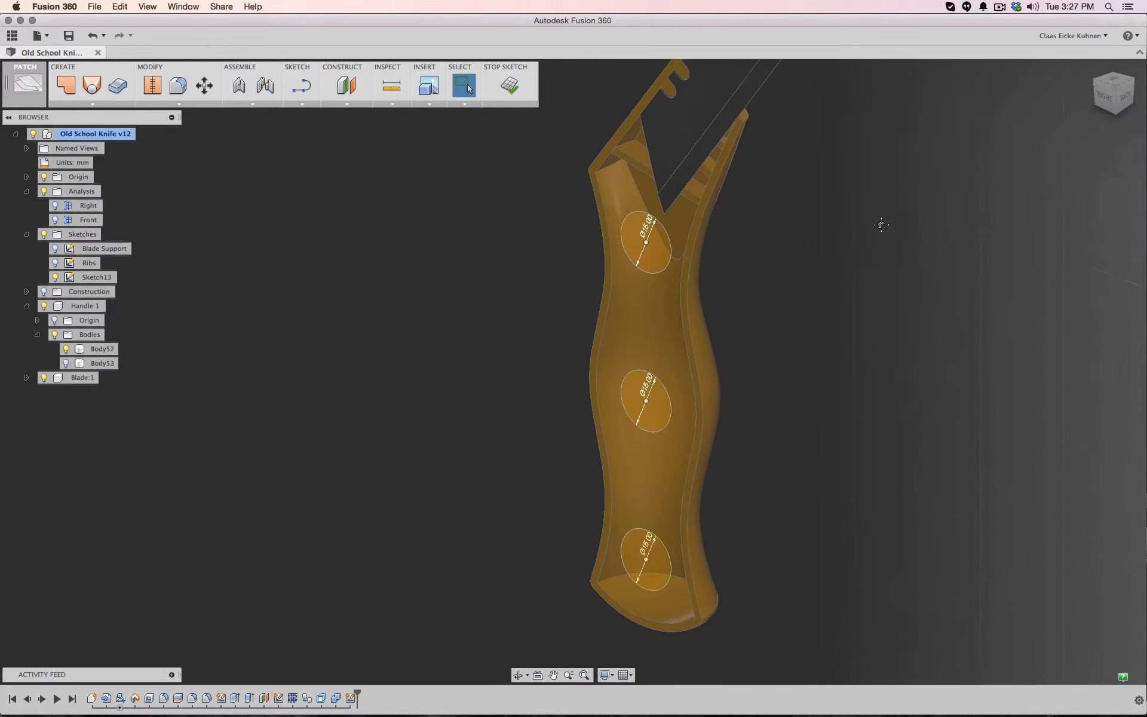
{"action": "double_click", "coordinate": [647, 226]}
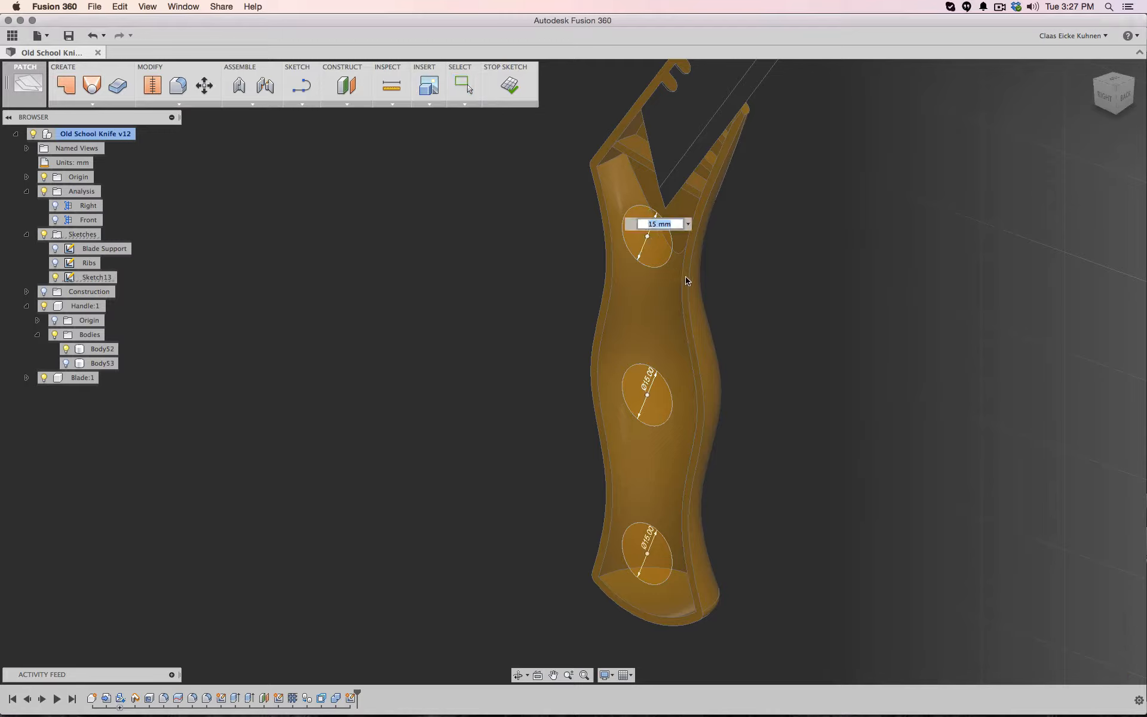
{"action": "type", "text": "10"}
{"action": "key", "text": "Return"}
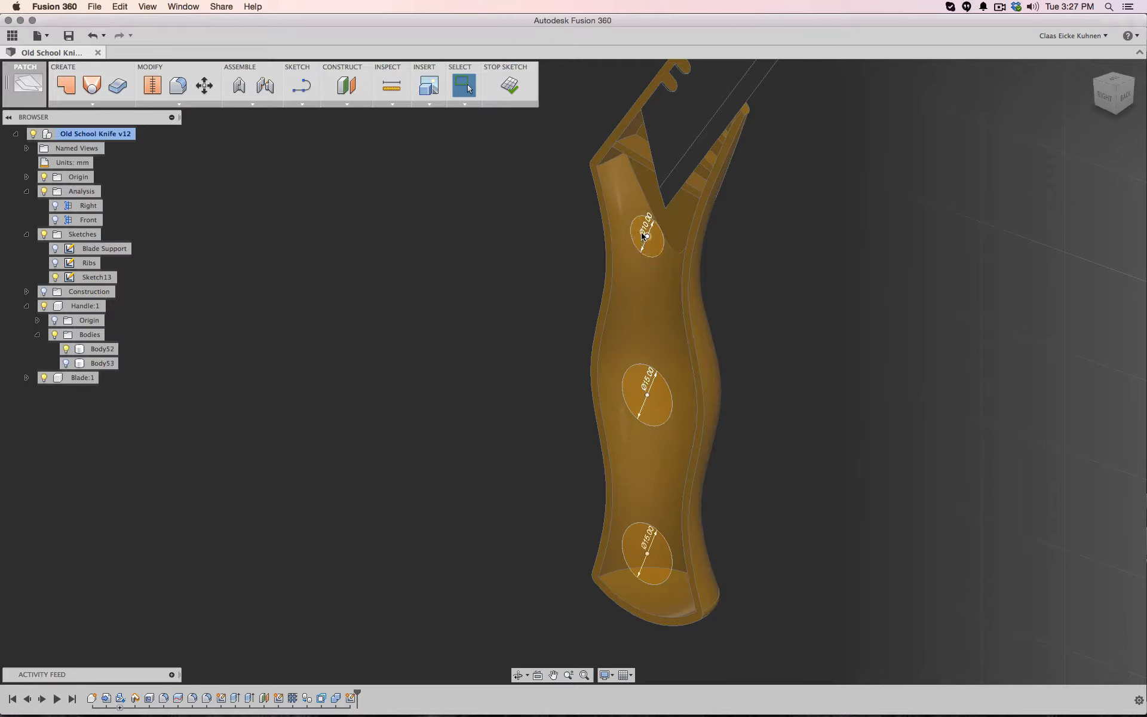
{"action": "double_click", "coordinate": [644, 233]}
{"action": "type", "text": "15"}
{"action": "key", "text": "Return"}
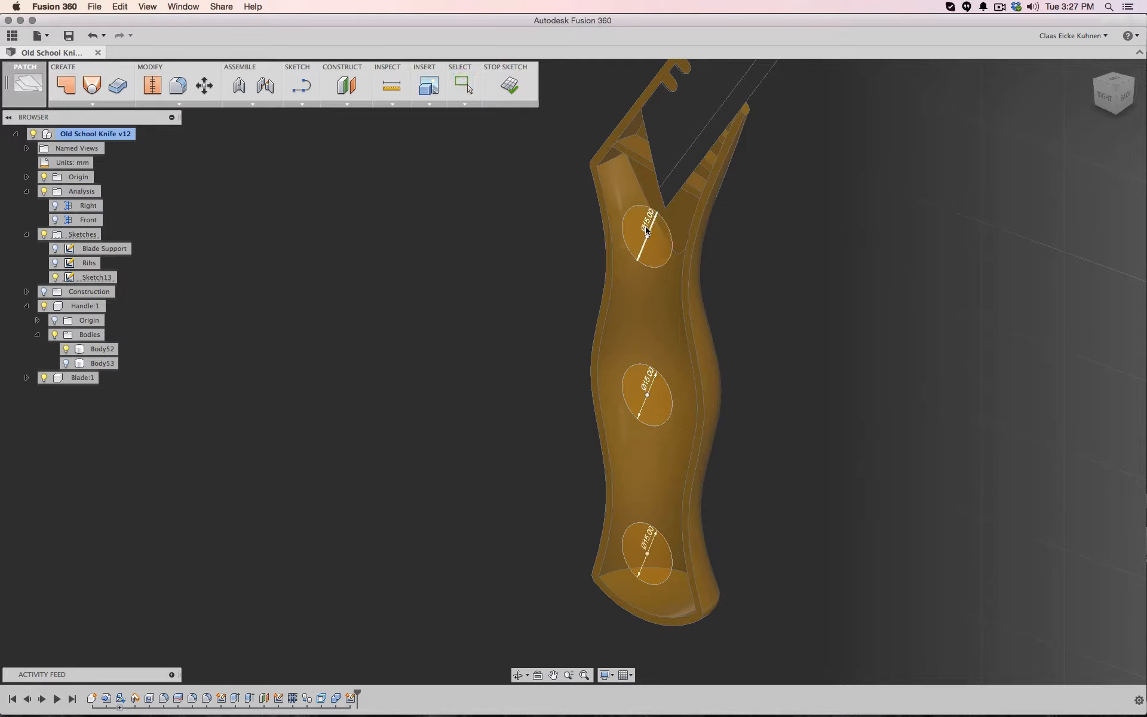
Finish the circle sketch and switch to the Model workspace
{"action": "left_click", "coordinate": [510, 86]}
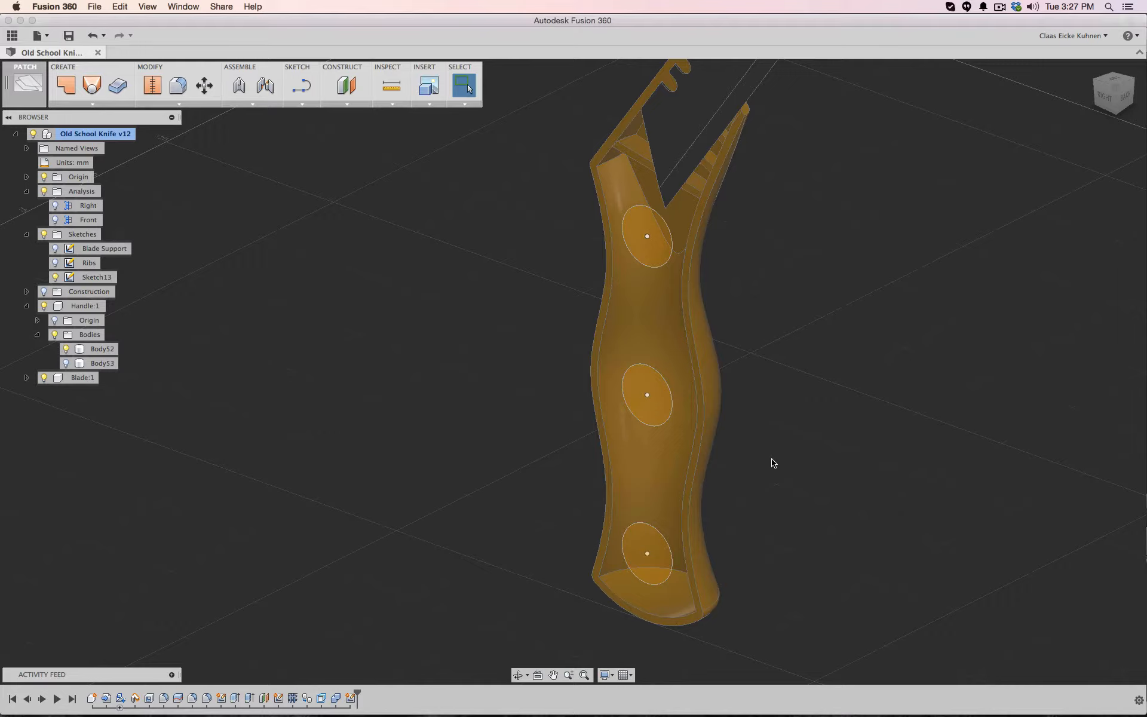
{"action": "left_click", "coordinate": [25, 84]}
{"action": "left_click", "coordinate": [23, 125]}
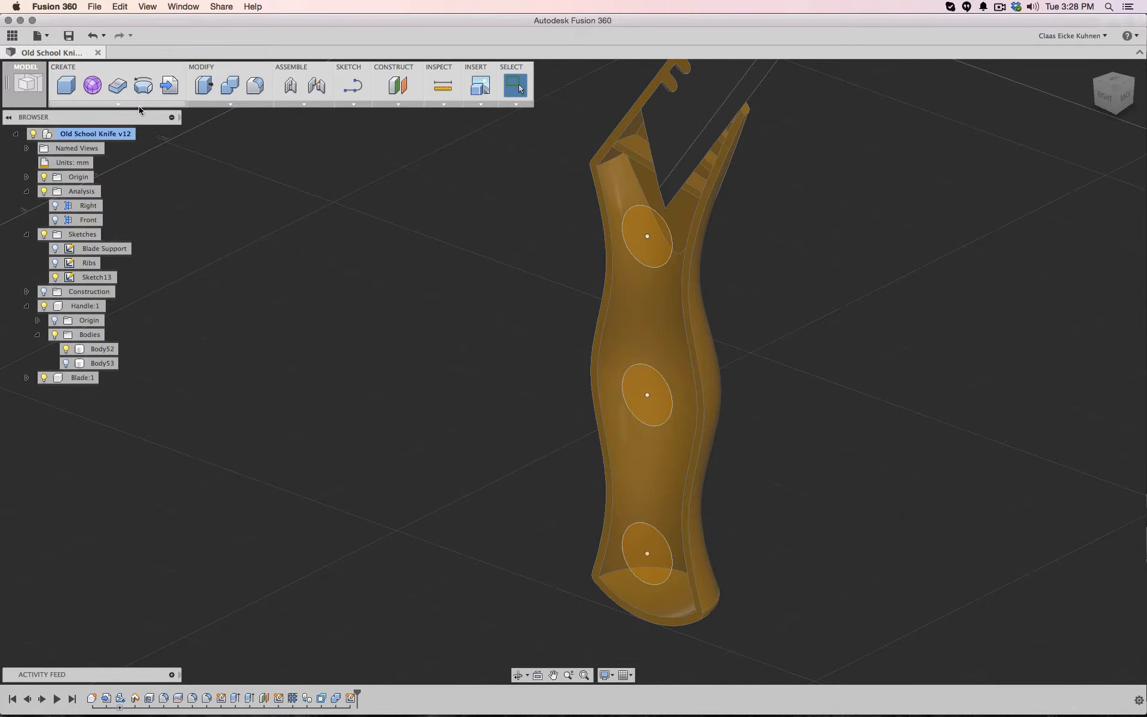
Extrude the three circle profiles together by -30 mm through the handle's outer wall
{"action": "left_click", "coordinate": [130, 106]}
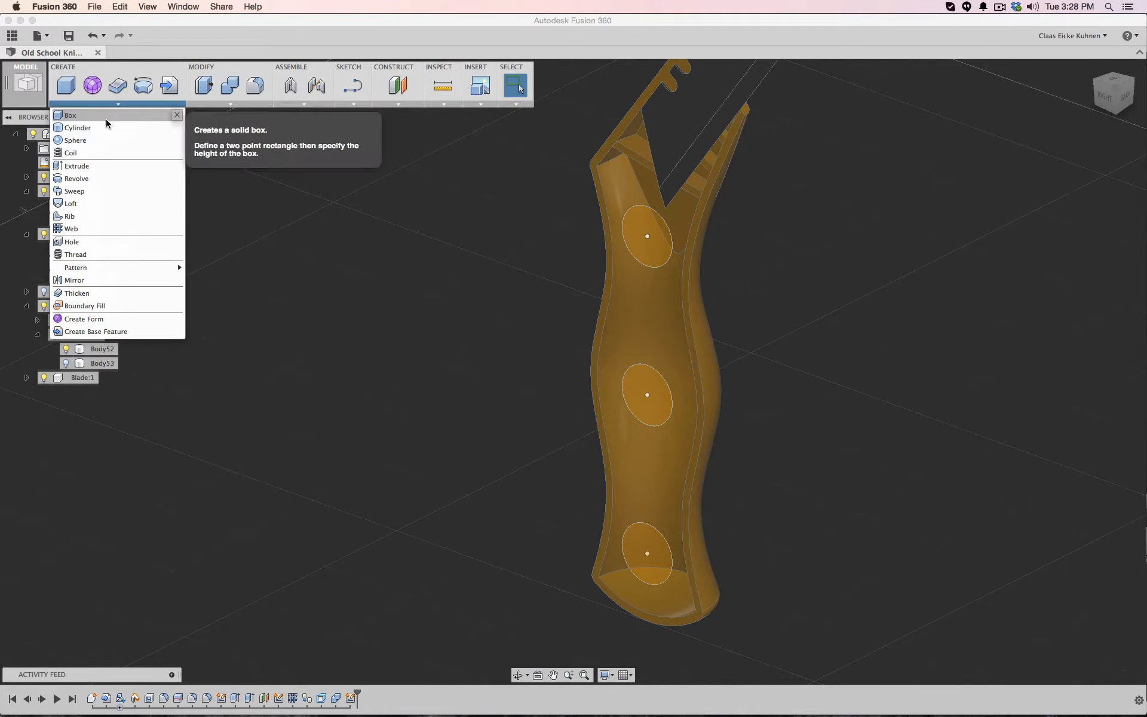
{"action": "left_click", "coordinate": [99, 170]}
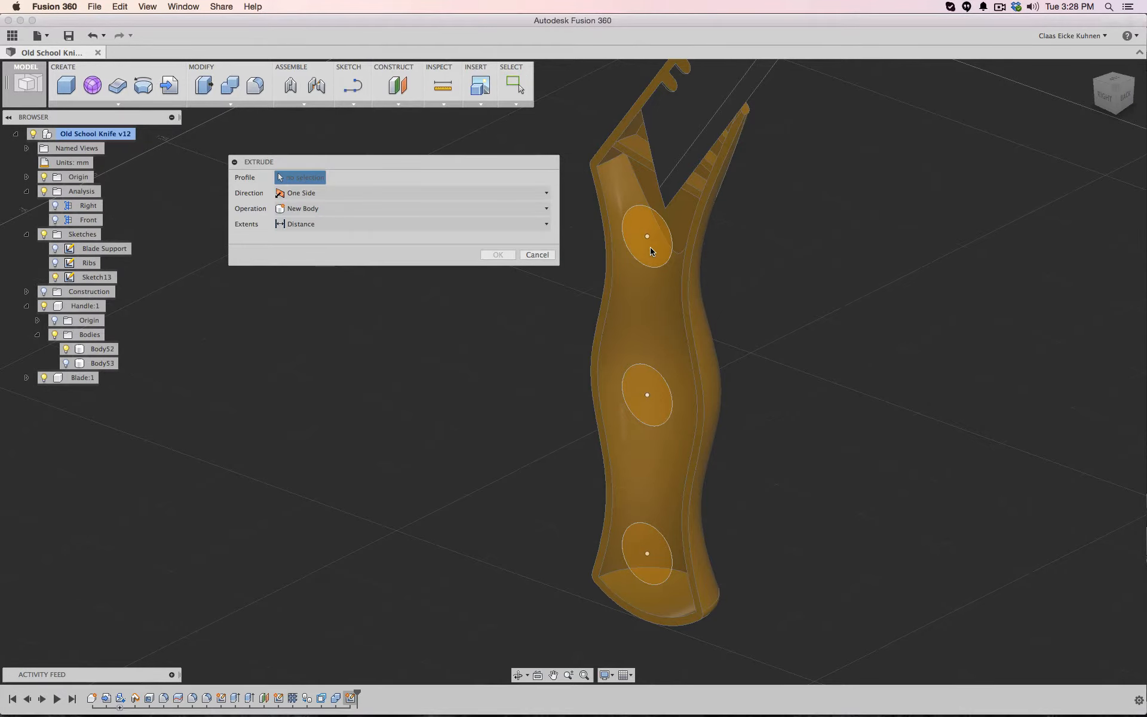
{"action": "left_click", "coordinate": [650, 246]}
{"action": "left_click", "coordinate": [648, 397]}
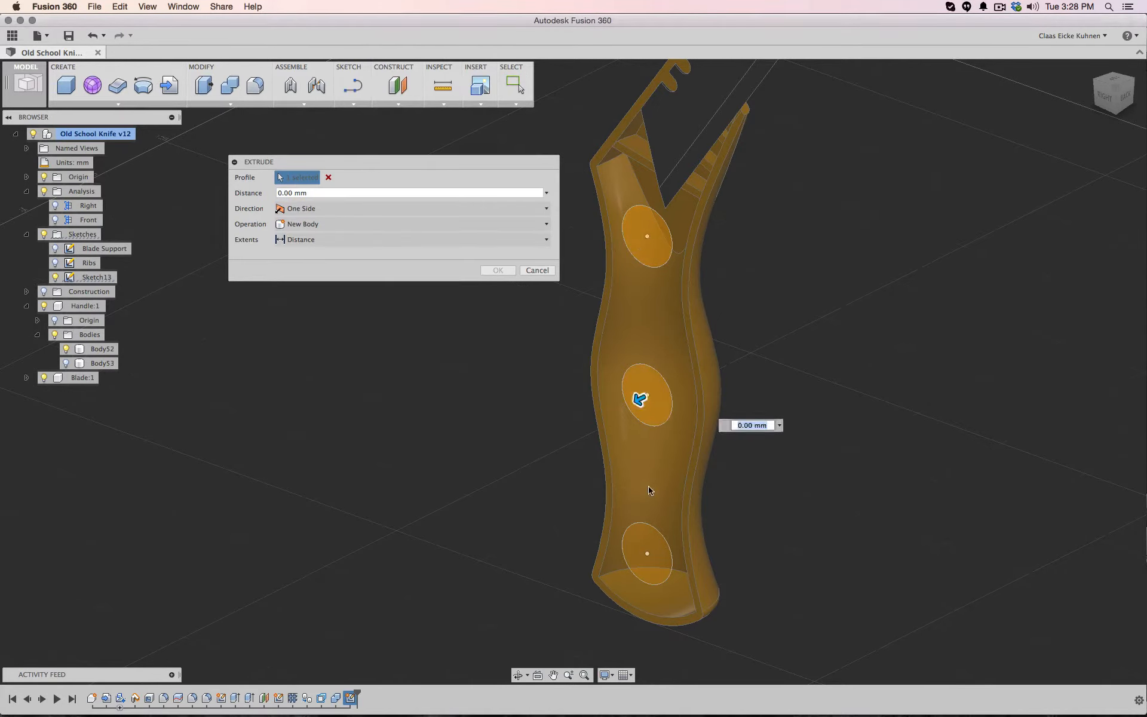
{"action": "left_click", "coordinate": [649, 551]}
{"action": "left_click_drag", "start_coordinate": [640, 548], "coordinate": [811, 416]}
Set the three circles' extrusion distance to -15 mm and create the cylinders with the New Body operation
{"action": "left_click", "coordinate": [1124, 96]}
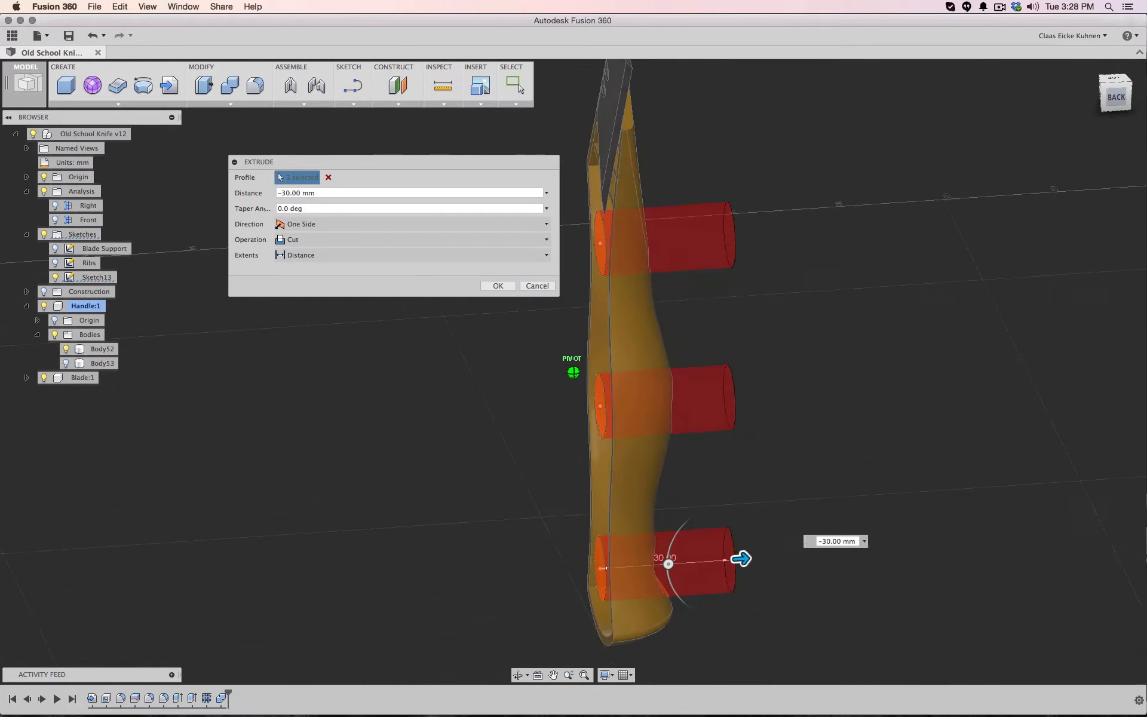
{"action": "left_click_drag", "start_coordinate": [721, 573], "coordinate": [681, 576]}
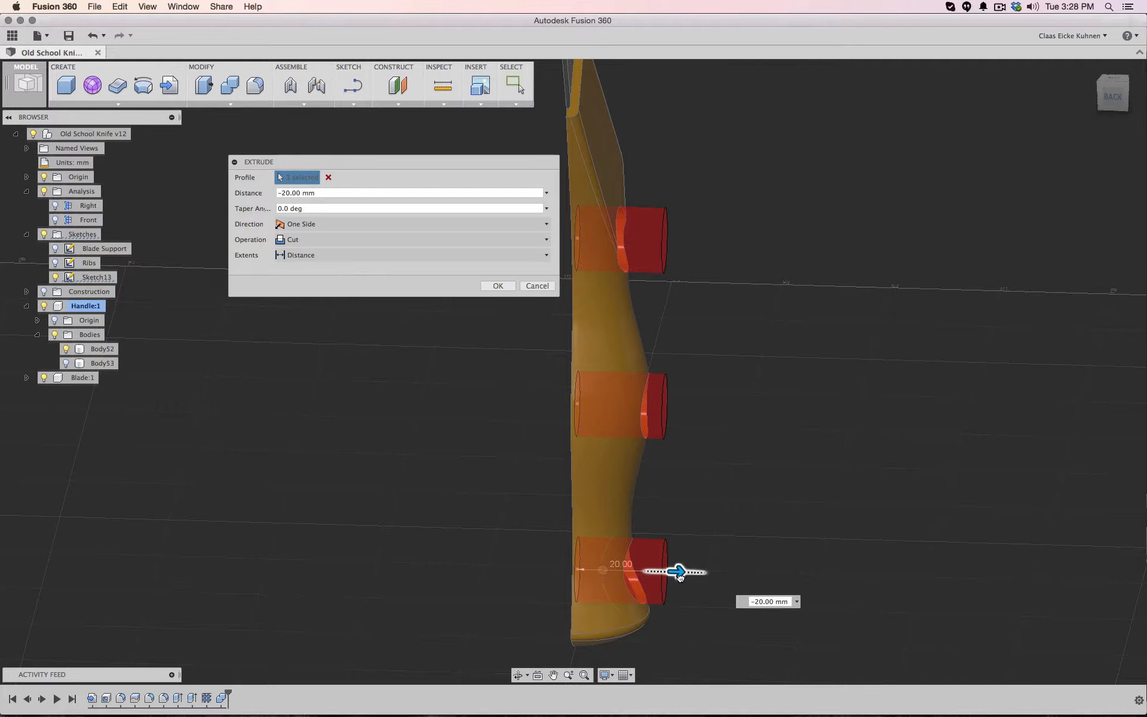
{"action": "left_click_drag", "start_coordinate": [672, 581], "coordinate": [653, 573]}
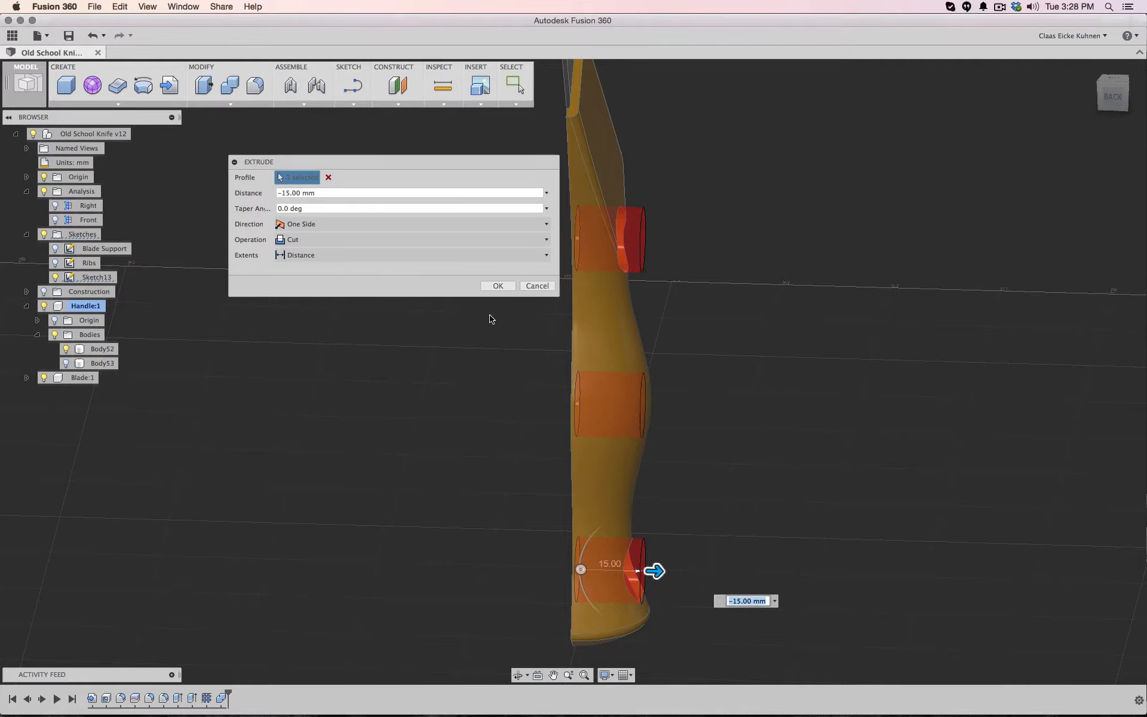
{"action": "left_click_drag", "start_coordinate": [1114, 93], "coordinate": [1090, 98]}
{"action": "left_click", "coordinate": [334, 239]}
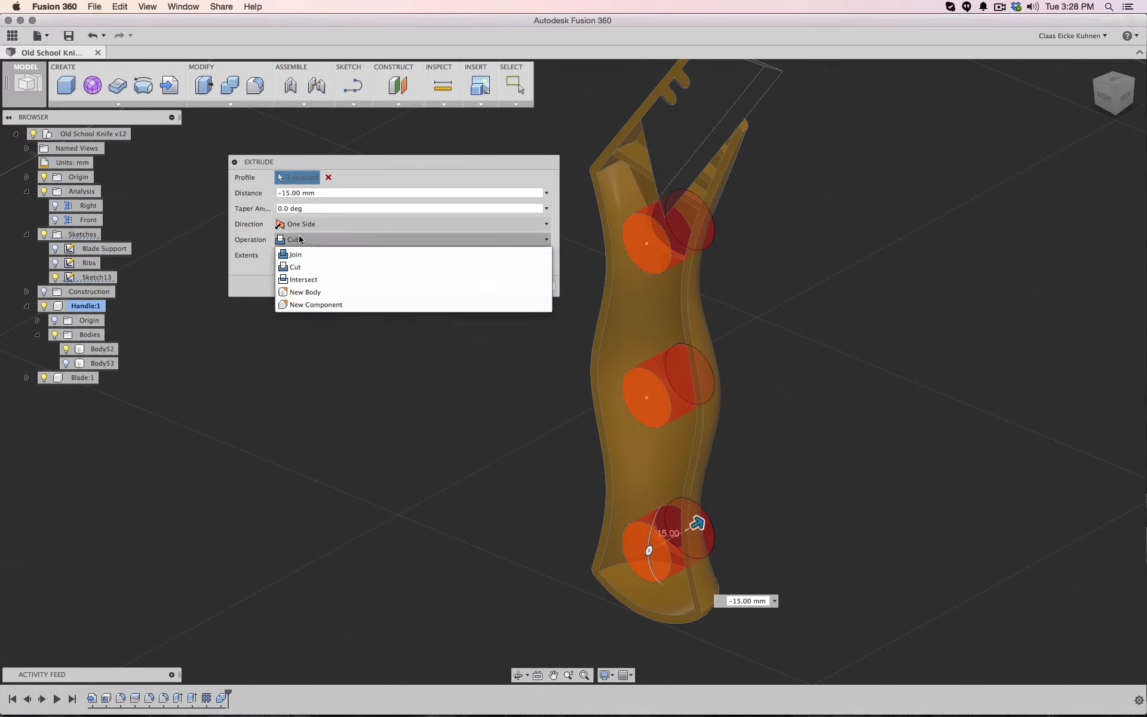
{"action": "left_click", "coordinate": [334, 291]}
{"action": "left_click", "coordinate": [498, 287]}
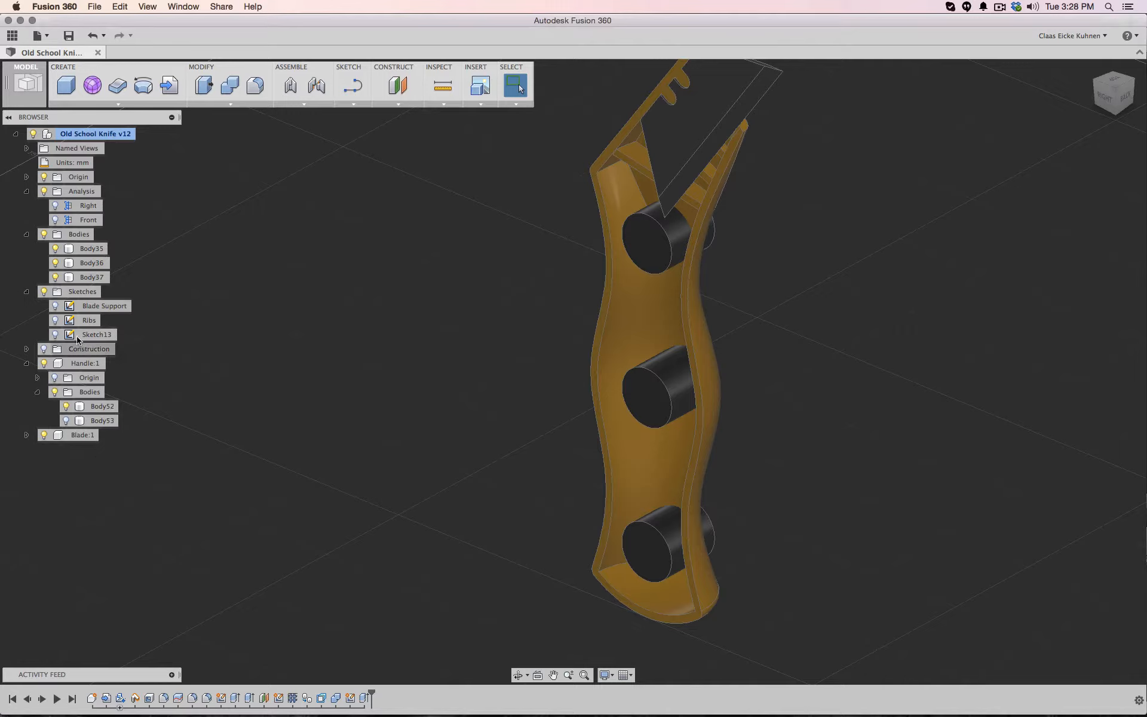
Hide the three cylinder bodies to view the handle half without them, and show them again
{"action": "left_click", "coordinate": [54, 278]}
{"action": "left_click", "coordinate": [55, 263]}
{"action": "left_click", "coordinate": [55, 248]}
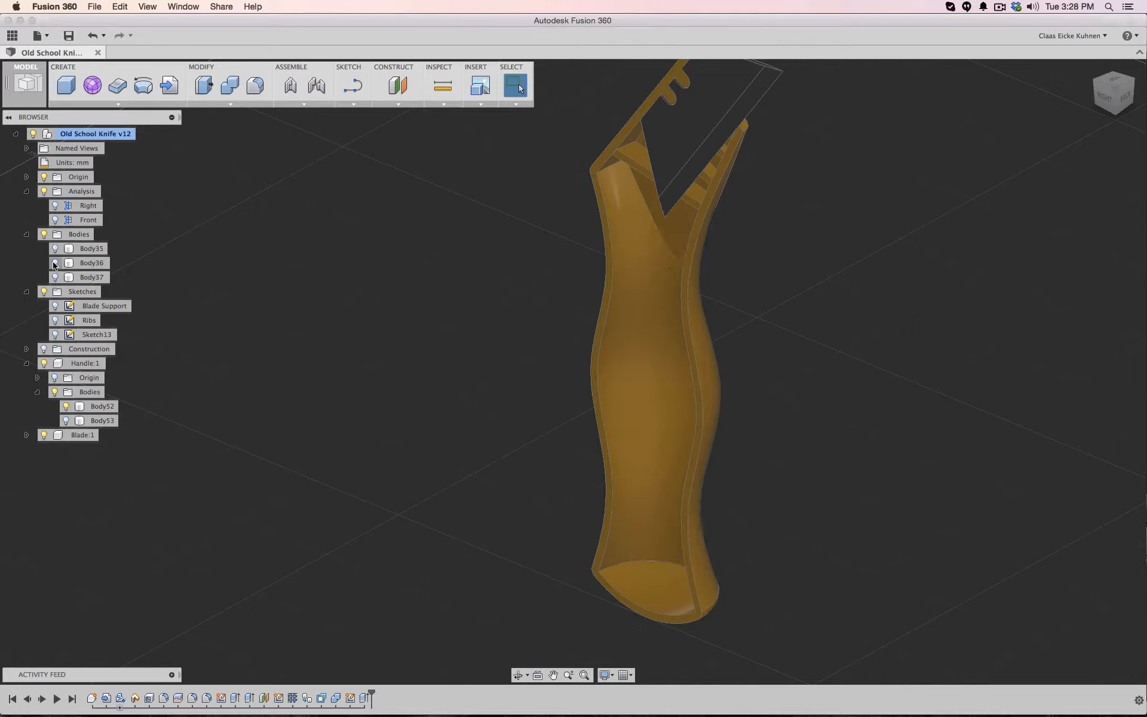
{"action": "left_click", "coordinate": [55, 263]}
{"action": "left_click", "coordinate": [55, 277]}
{"action": "left_click", "coordinate": [55, 249]}
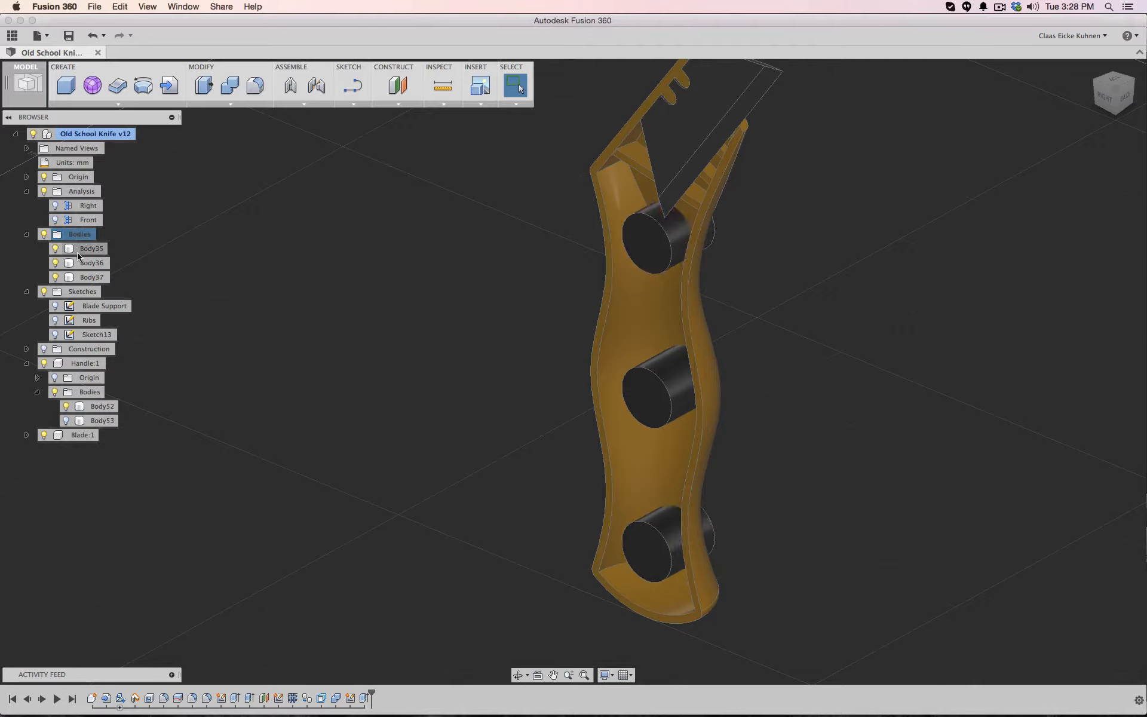
{"action": "double_click", "coordinate": [78, 251]}
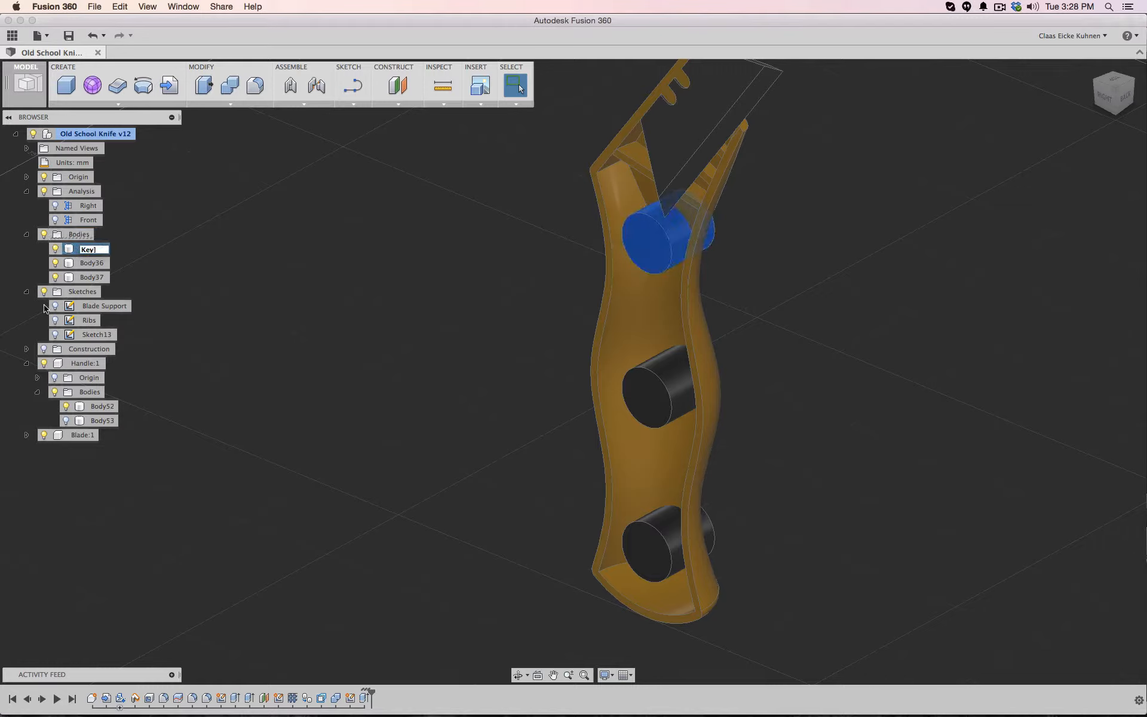
{"action": "key", "text": "Escape"}
{"action": "left_click", "coordinate": [941, 215]}
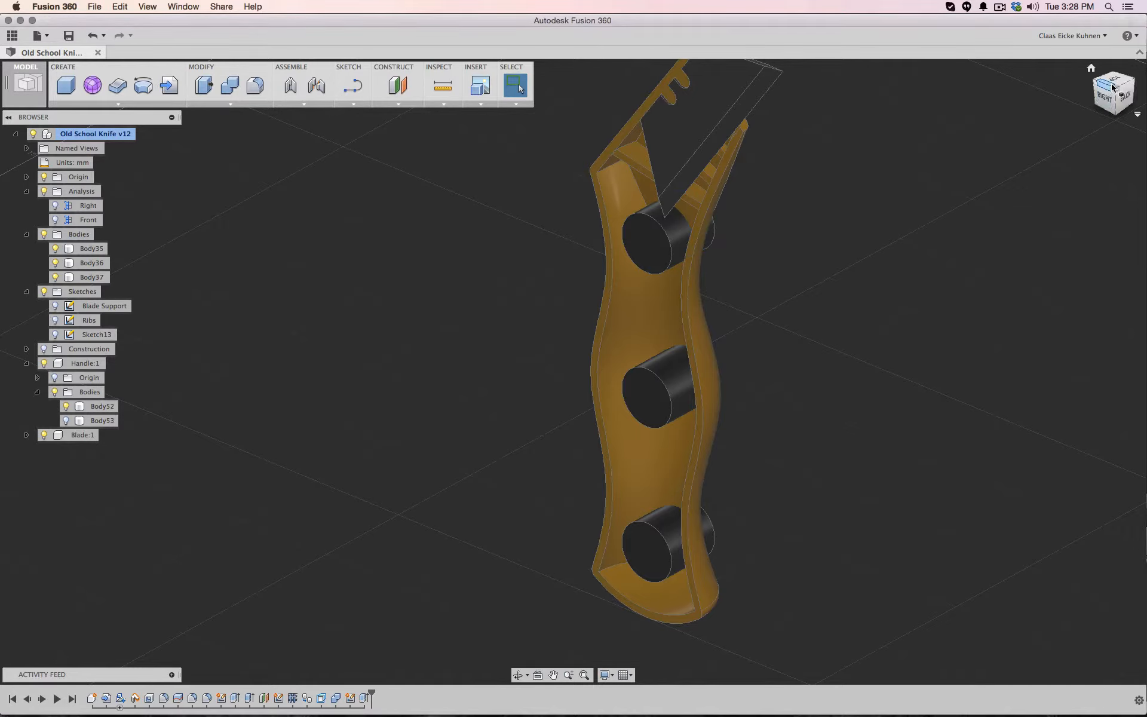
Turn on the Front section analysis and examine how the cylinders meet the handle wall
{"action": "left_click", "coordinate": [1123, 96]}
{"action": "left_click_drag", "start_coordinate": [1113, 95], "coordinate": [1138, 107]}
{"action": "left_click_drag", "start_coordinate": [298, 105], "coordinate": [297, 112]}
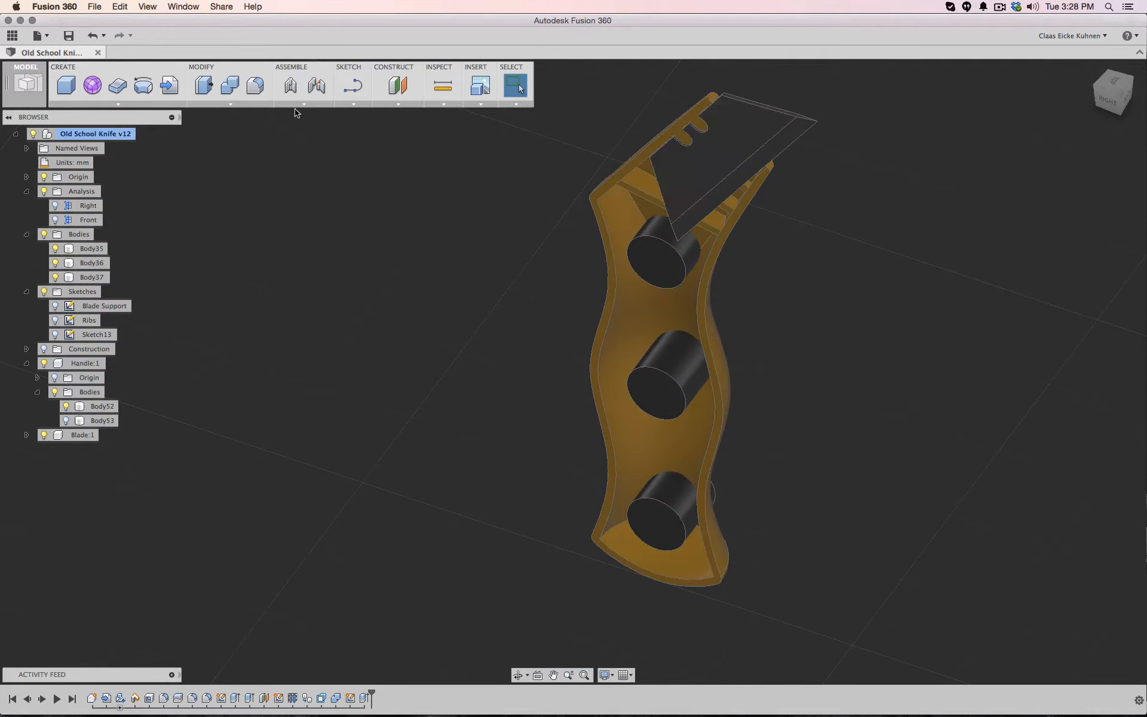
{"action": "left_click", "coordinate": [56, 221]}
{"action": "mouse_move", "coordinate": [1108, 105]}
{"action": "left_mouse_down"}
{"action": "mouse_move", "coordinate": [1015, 54]}
{"action": "mouse_move", "coordinate": [1042, 197]}
{"action": "mouse_move", "coordinate": [1012, 174]}
{"action": "mouse_move", "coordinate": [1010, 122]}
{"action": "left_mouse_up"}
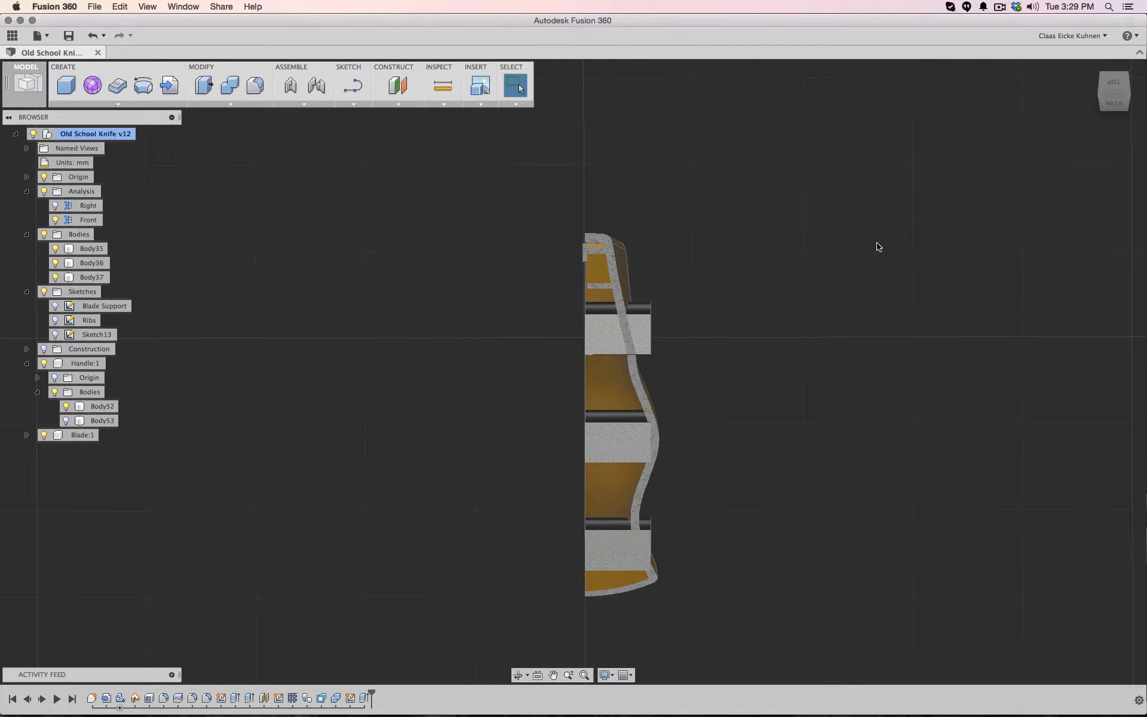
{"action": "left_click_drag", "start_coordinate": [1101, 104], "coordinate": [1100, 83]}
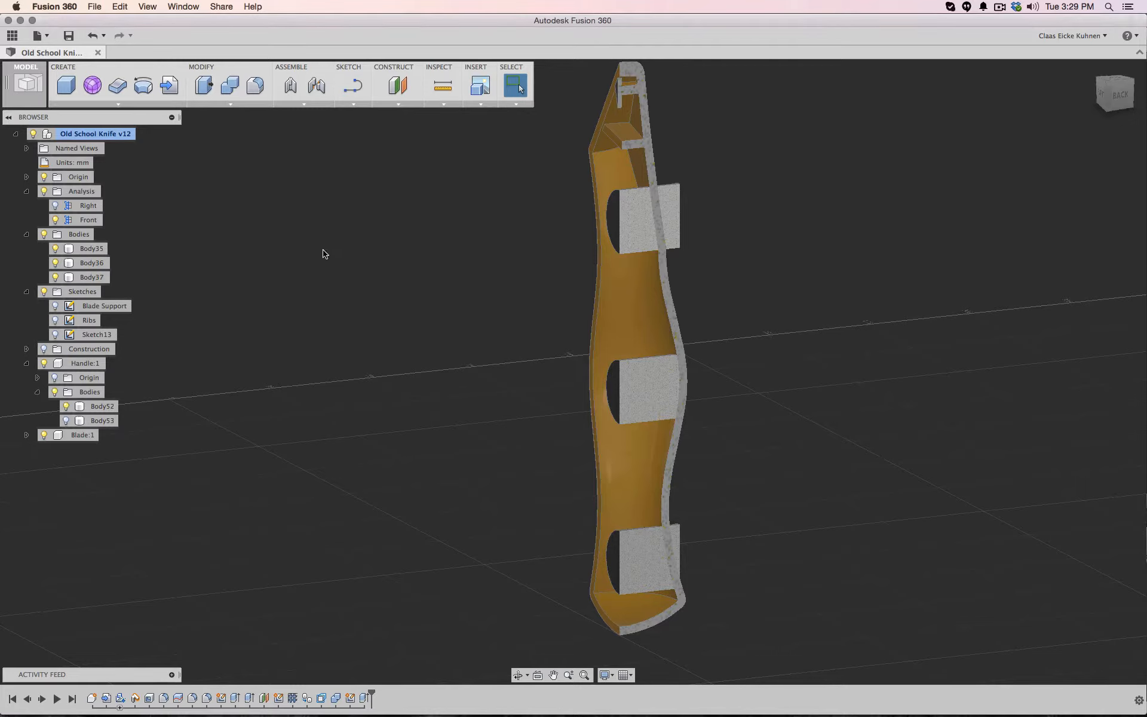
Start a Split Body operation and choose only the three cylinders as the bodies to split, leaving the handle half out of the selection
{"action": "left_click", "coordinate": [230, 104]}
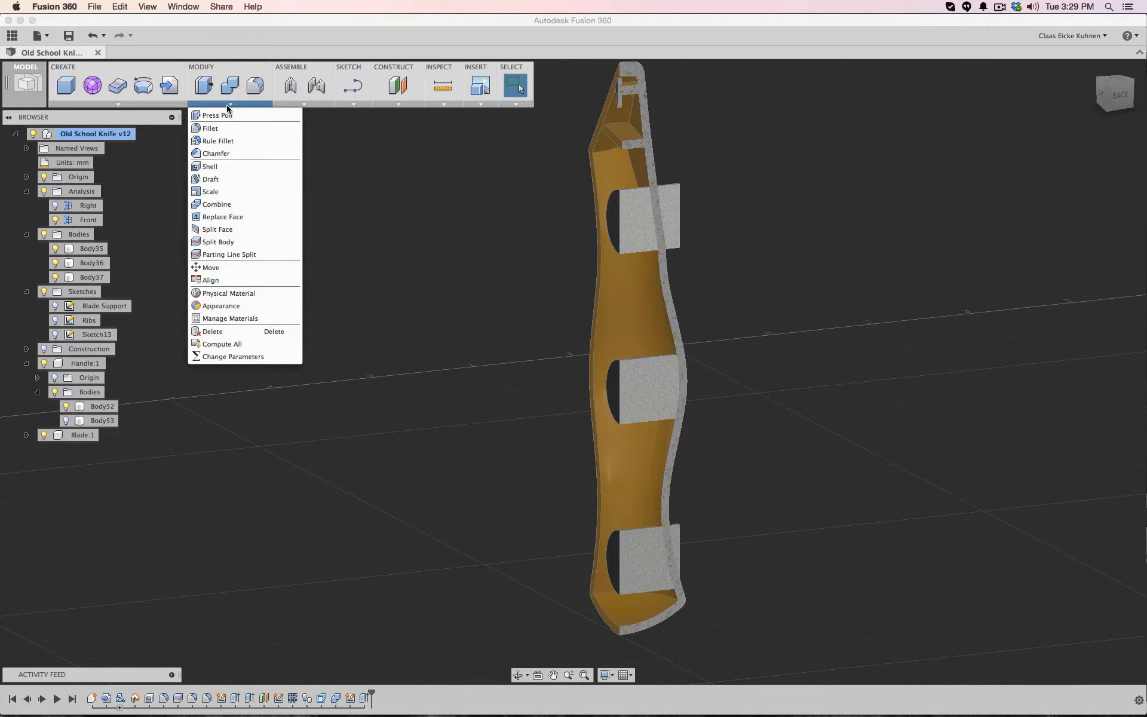
{"action": "left_click", "coordinate": [249, 242]}
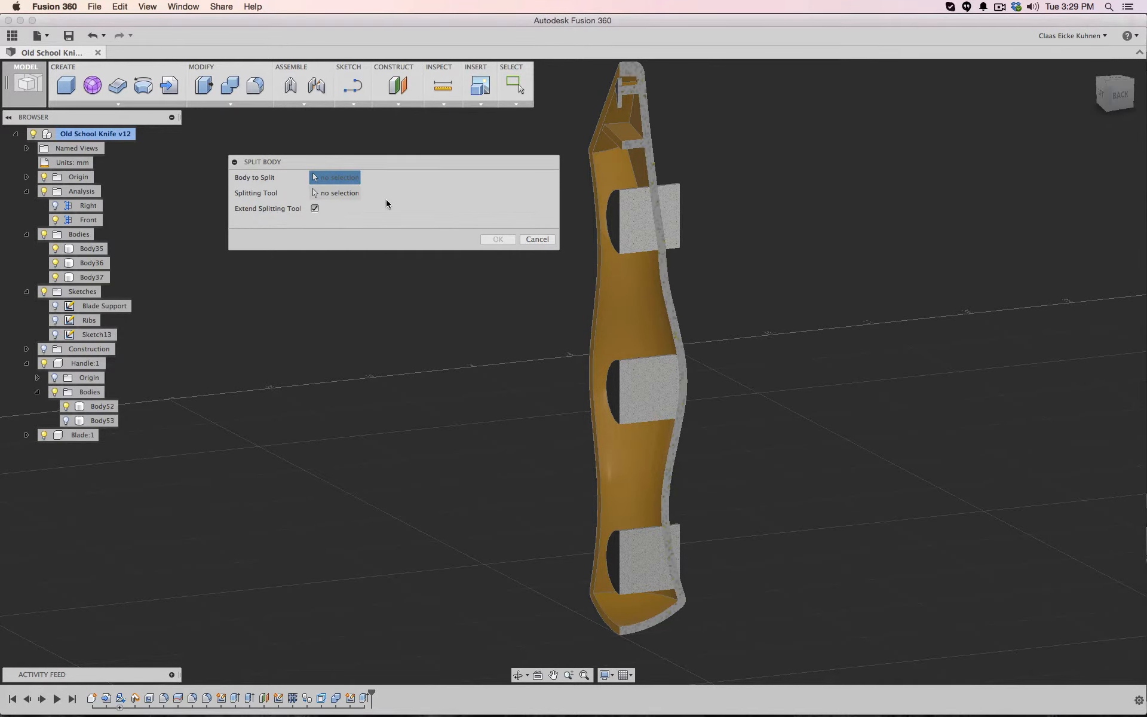
{"action": "left_click", "coordinate": [672, 209]}
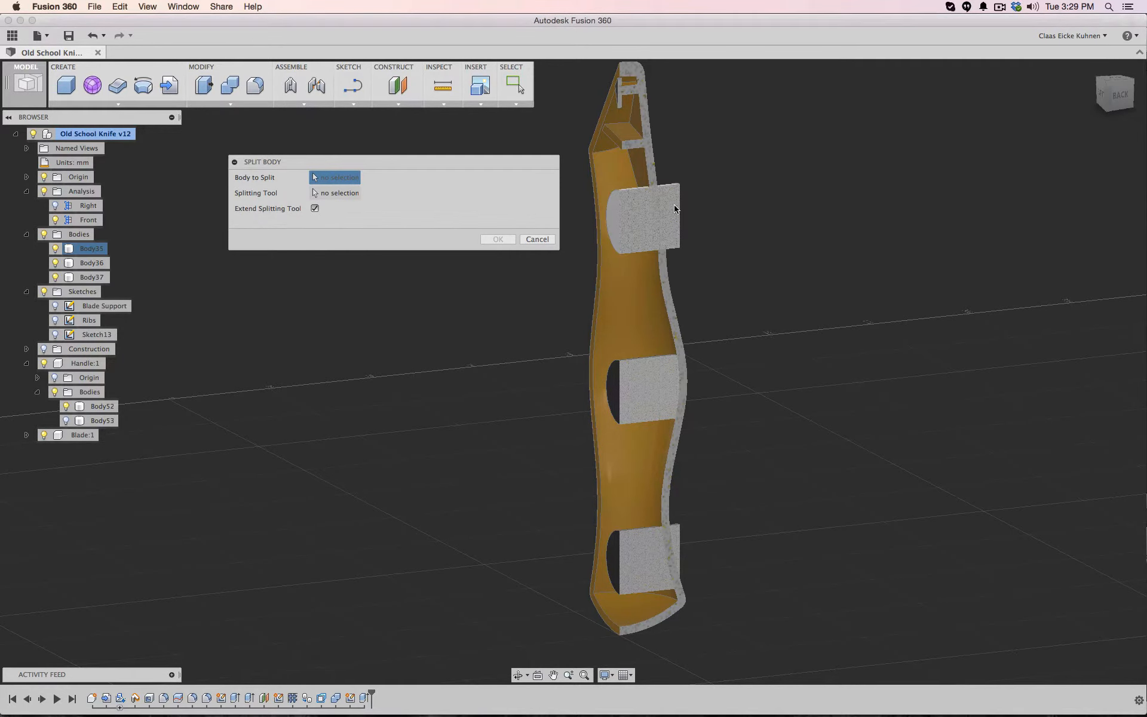
{"action": "left_click", "coordinate": [648, 391]}
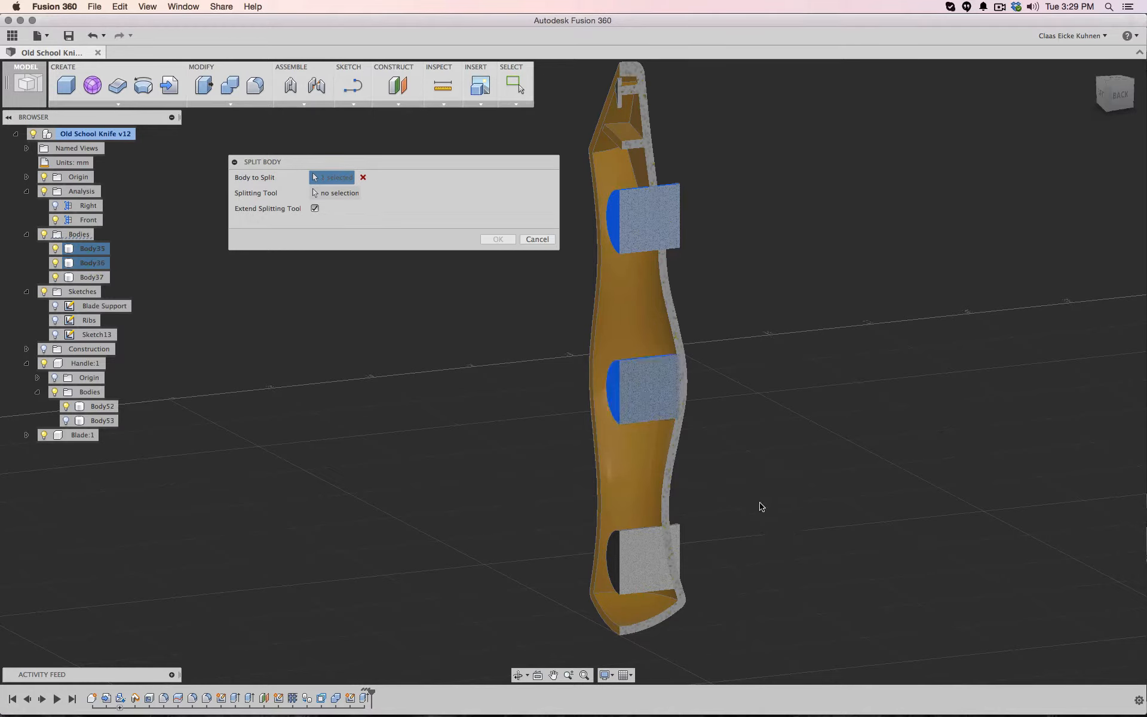
{"action": "left_click", "coordinate": [650, 548]}
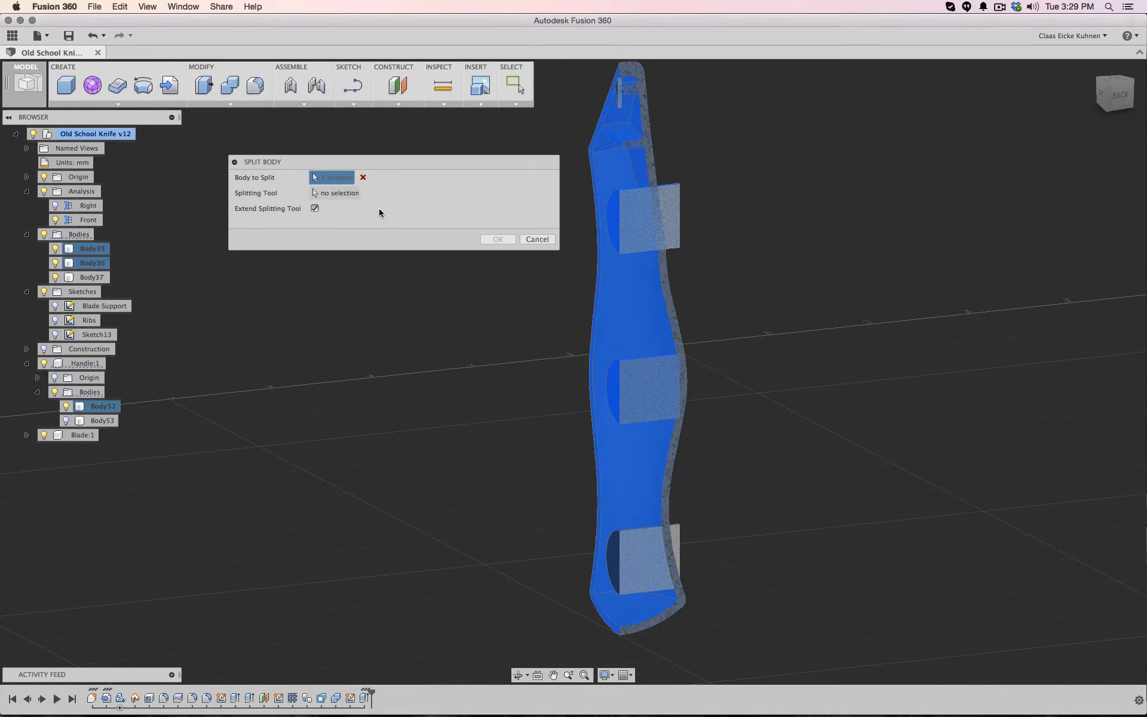
{"action": "left_click", "coordinate": [346, 191]}
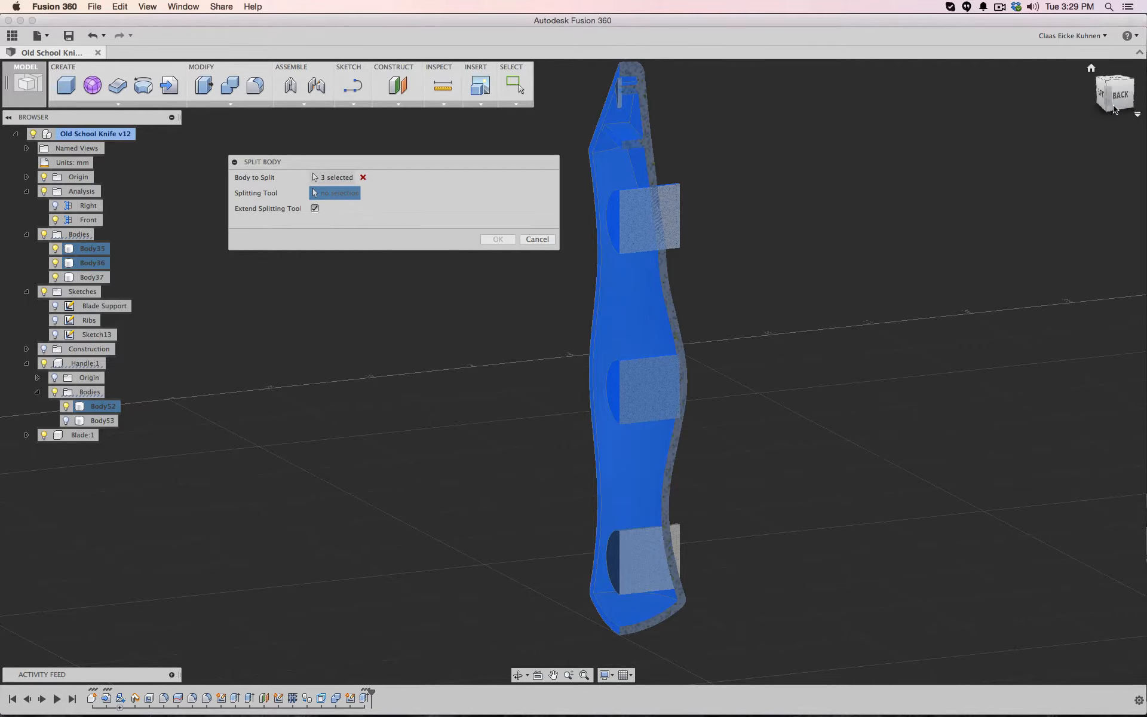
{"action": "mouse_move", "coordinate": [1112, 97]}
{"action": "left_mouse_down"}
{"action": "mouse_move", "coordinate": [1099, 114]}
{"action": "mouse_move", "coordinate": [1066, 107]}
{"action": "mouse_move", "coordinate": [1097, 108]}
{"action": "left_mouse_up"}
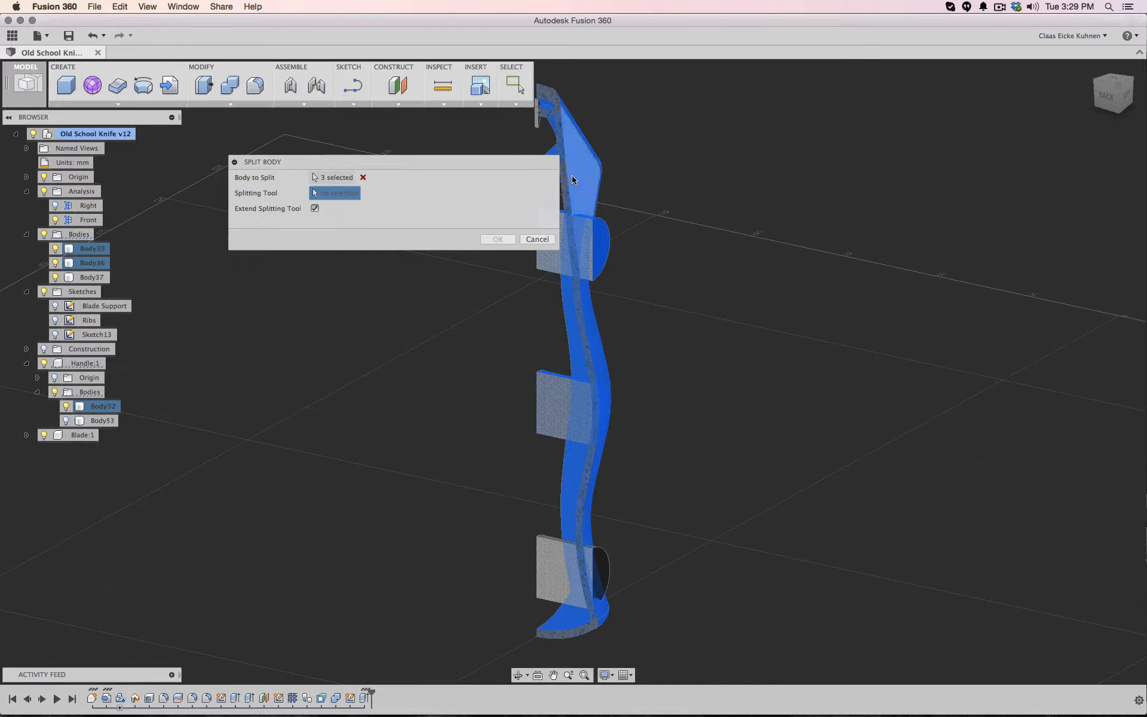
{"action": "left_click", "coordinate": [364, 177]}
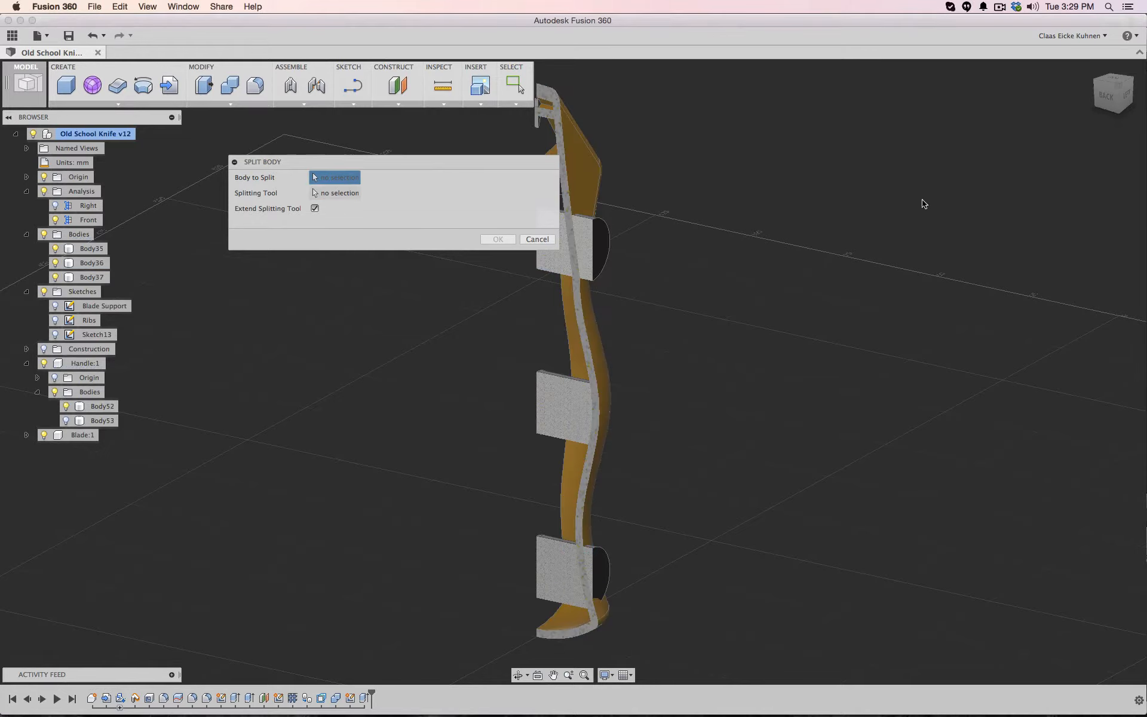
{"action": "left_click", "coordinate": [605, 246]}
{"action": "left_click", "coordinate": [563, 406]}
{"action": "left_click", "coordinate": [542, 556]}
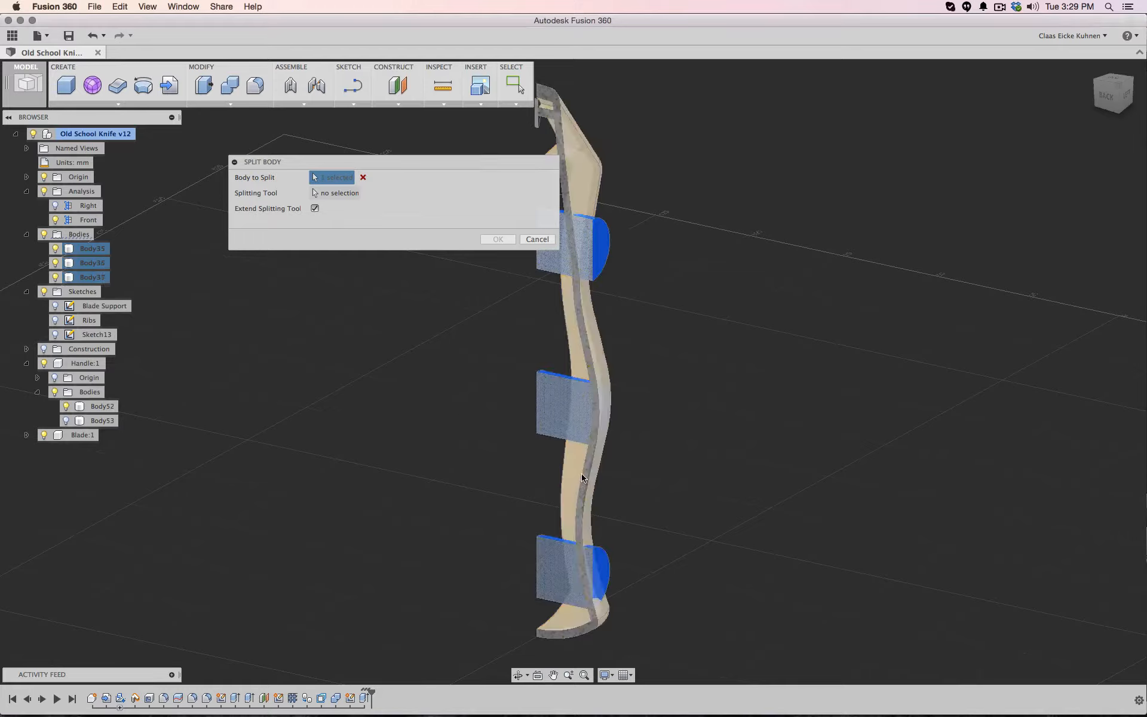
{"action": "left_click", "coordinate": [336, 196]}
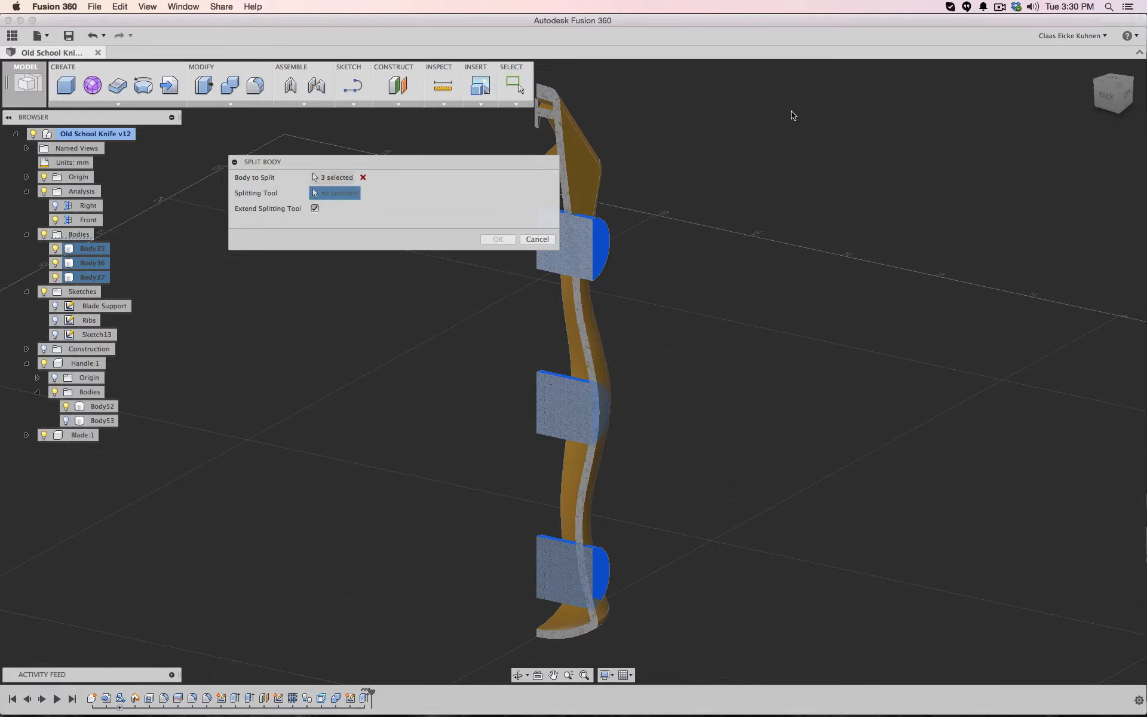
Try the whole handle half, and its inner wall faces, as the splitting tool for the three cylinders
{"action": "left_click", "coordinate": [587, 148]}
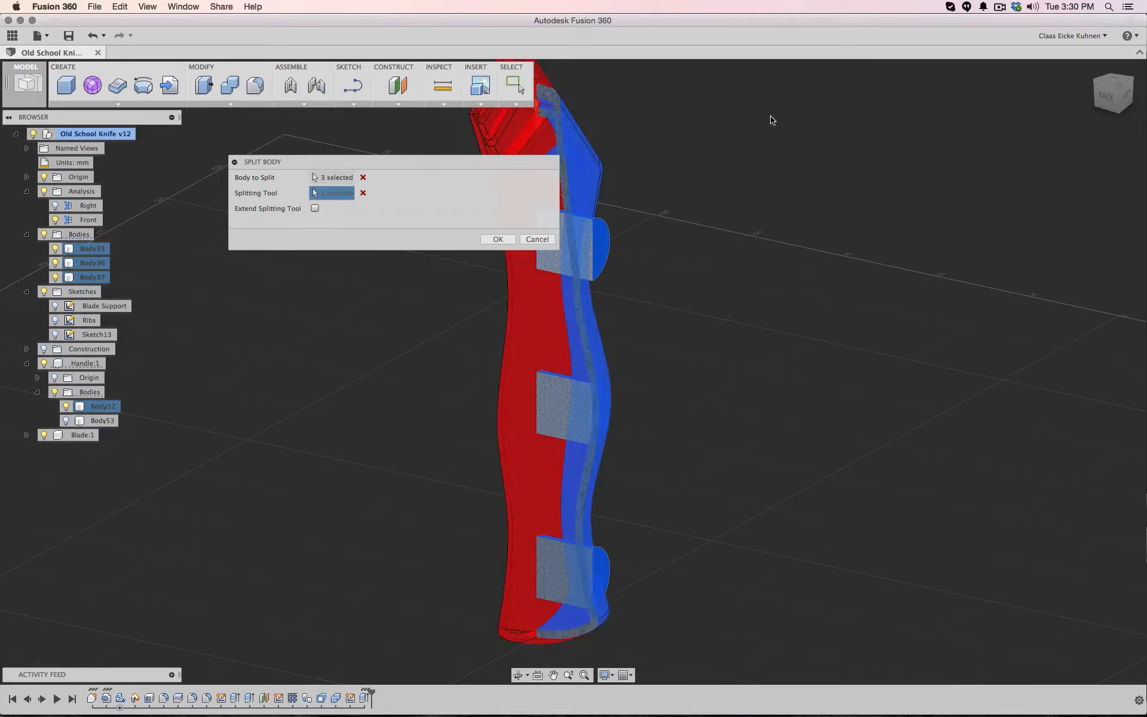
{"action": "left_click_drag", "start_coordinate": [1113, 98], "coordinate": [1129, 97]}
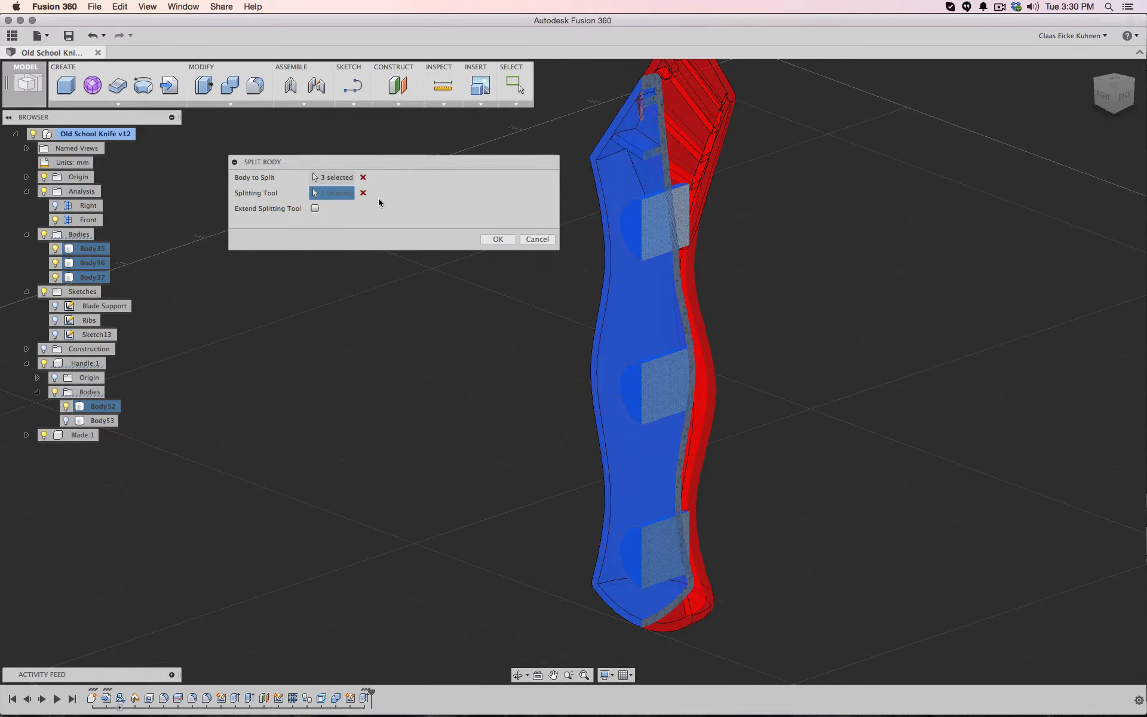
{"action": "left_click", "coordinate": [363, 192]}
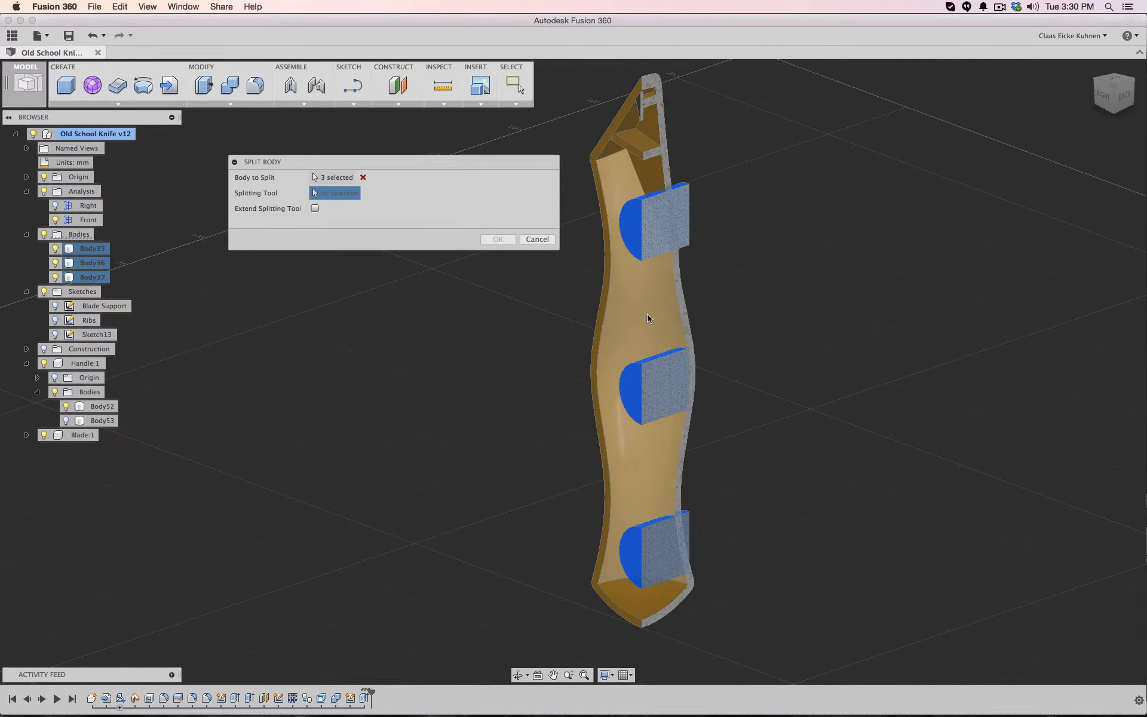
{"action": "left_click_drag", "start_coordinate": [1106, 101], "coordinate": [1125, 106]}
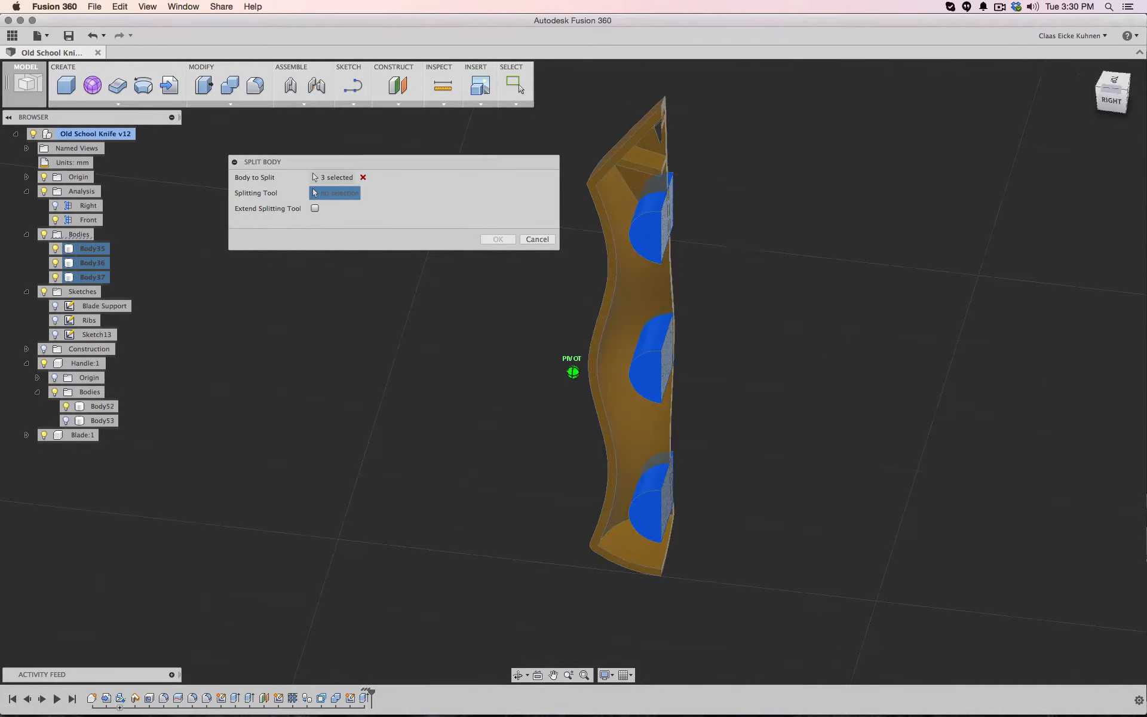
{"action": "left_click", "coordinate": [650, 273]}
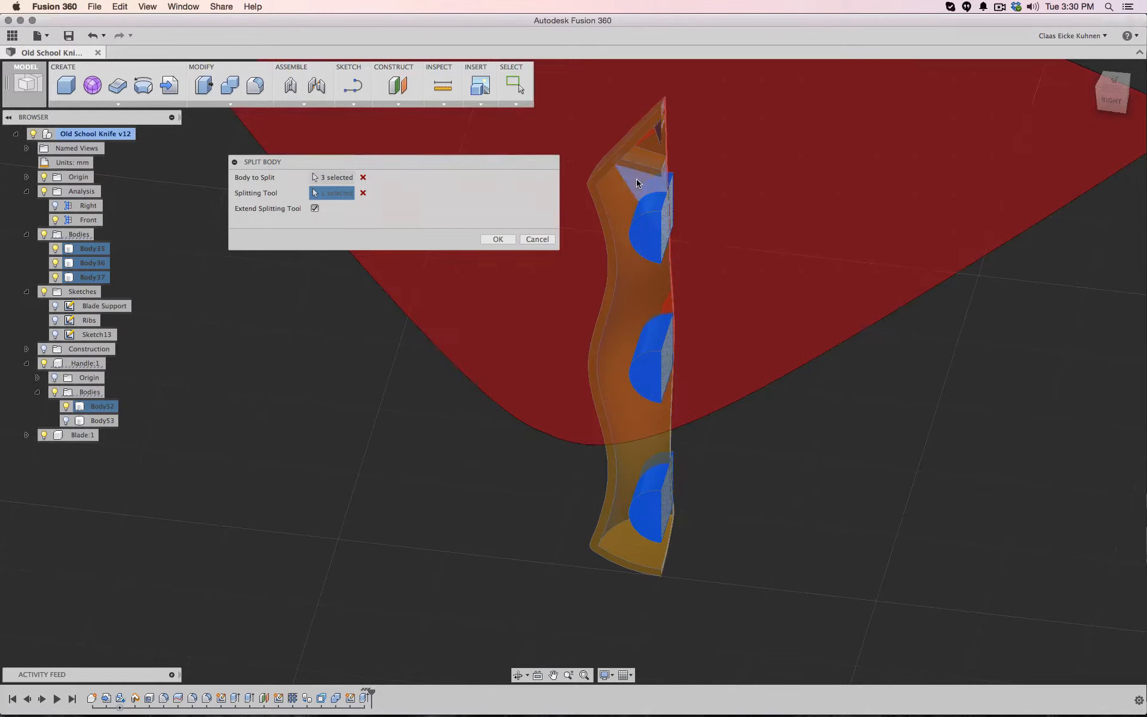
{"action": "mouse_move", "coordinate": [1105, 103]}
{"action": "left_mouse_down"}
{"action": "mouse_move", "coordinate": [1126, 109]}
{"action": "mouse_move", "coordinate": [1100, 120]}
{"action": "mouse_move", "coordinate": [1105, 101]}
{"action": "mouse_move", "coordinate": [1125, 100]}
{"action": "mouse_move", "coordinate": [1103, 117]}
{"action": "mouse_move", "coordinate": [1096, 108]}
{"action": "left_mouse_up"}
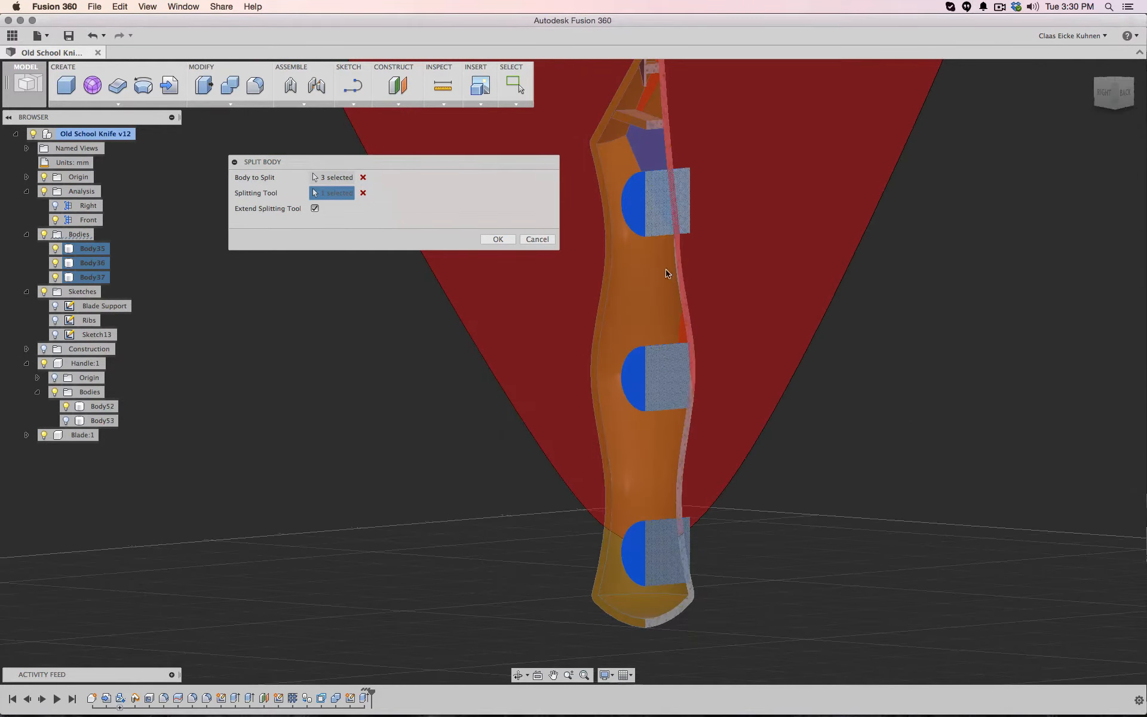
{"action": "left_click", "coordinate": [643, 283]}
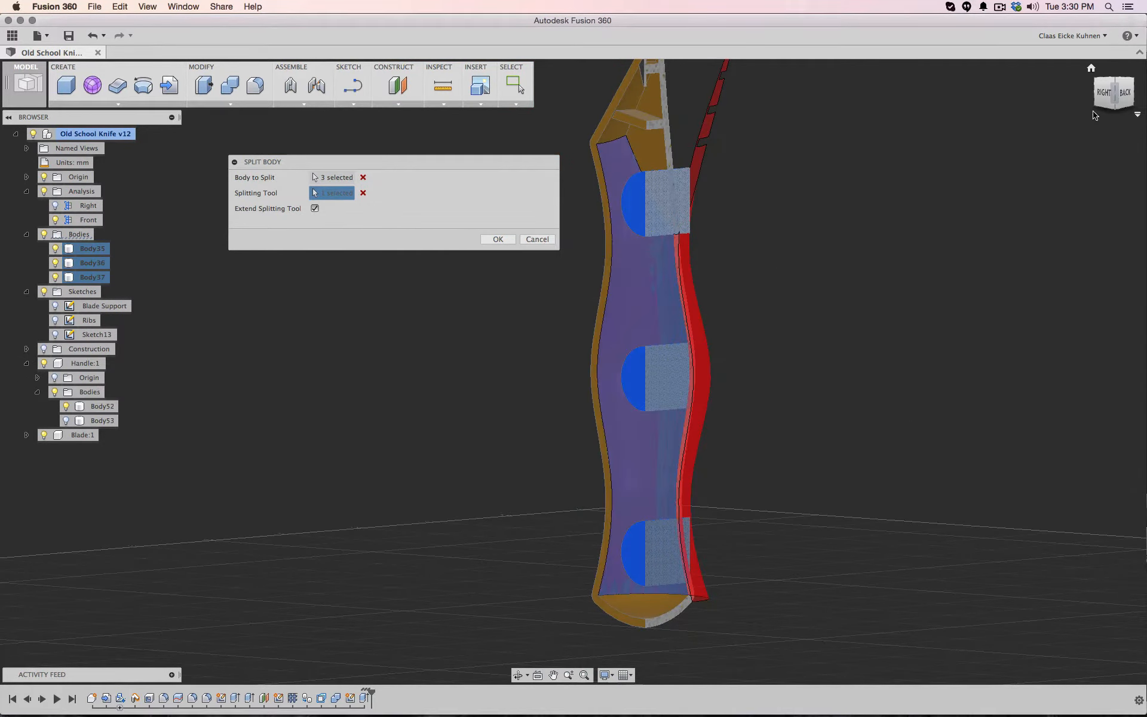
{"action": "mouse_move", "coordinate": [1116, 94]}
{"action": "left_mouse_down"}
{"action": "mouse_move", "coordinate": [1135, 106]}
{"action": "mouse_move", "coordinate": [1117, 94]}
{"action": "mouse_move", "coordinate": [1098, 101]}
{"action": "mouse_move", "coordinate": [1115, 95]}
{"action": "mouse_move", "coordinate": [1119, 85]}
{"action": "mouse_move", "coordinate": [1098, 90]}
{"action": "mouse_move", "coordinate": [1109, 85]}
{"action": "left_mouse_up"}
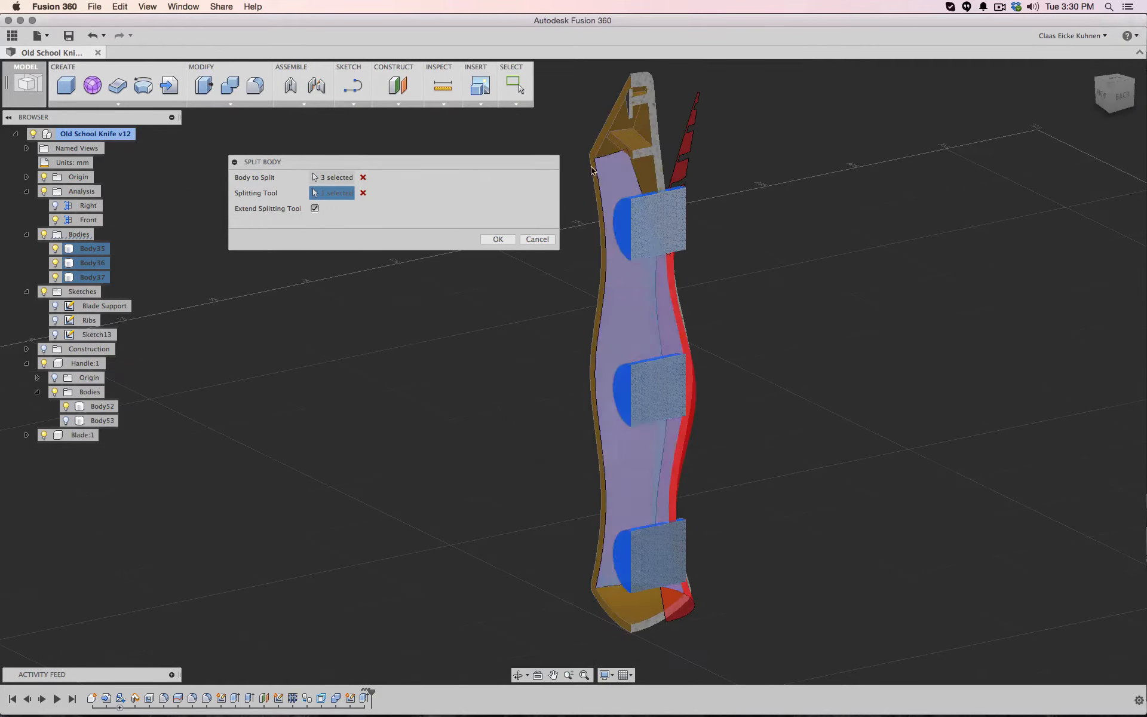
{"action": "left_click", "coordinate": [366, 194]}
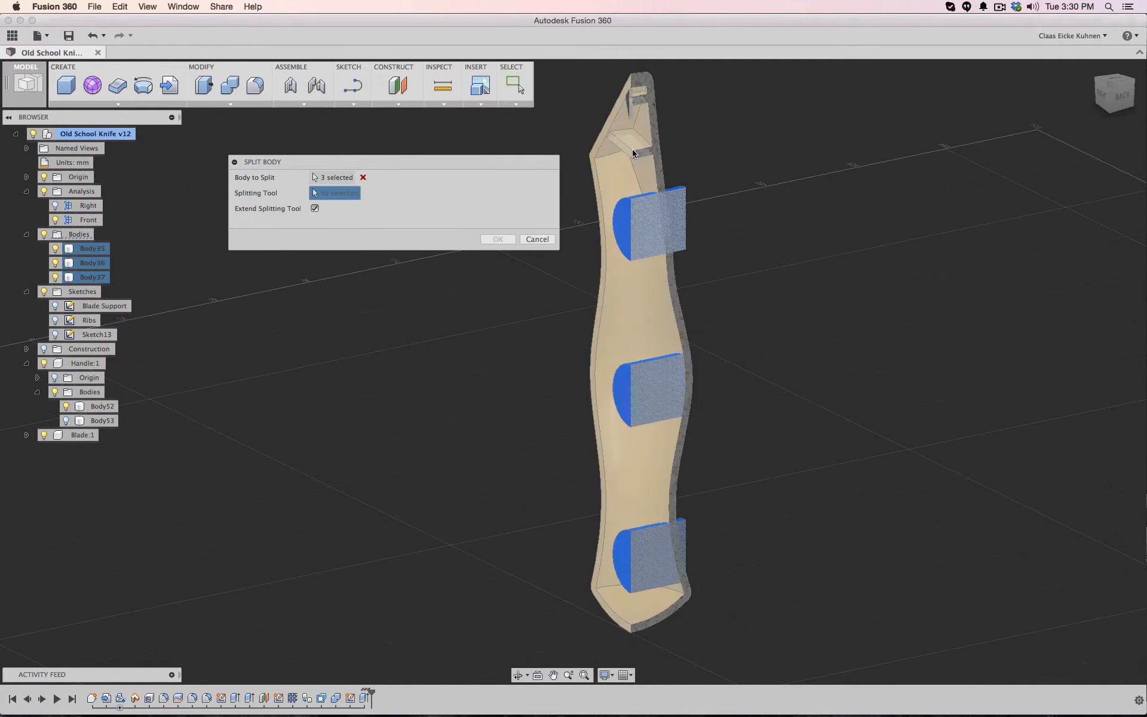
Split the three cylinders using the handle half body as the splitting tool
{"action": "left_click", "coordinate": [590, 172]}
{"action": "left_click", "coordinate": [498, 239]}
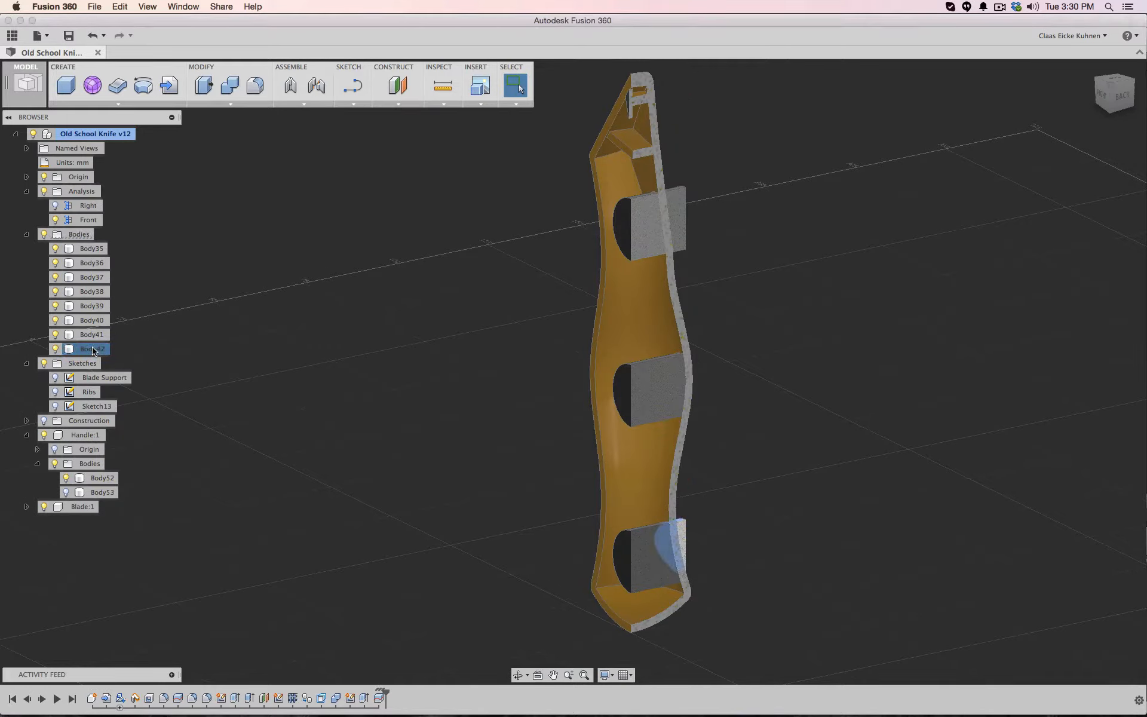
Hide the cylinder pieces that lie within or beyond the handle wall, leaving the three inner pieces shown
{"action": "left_click", "coordinate": [56, 349]}
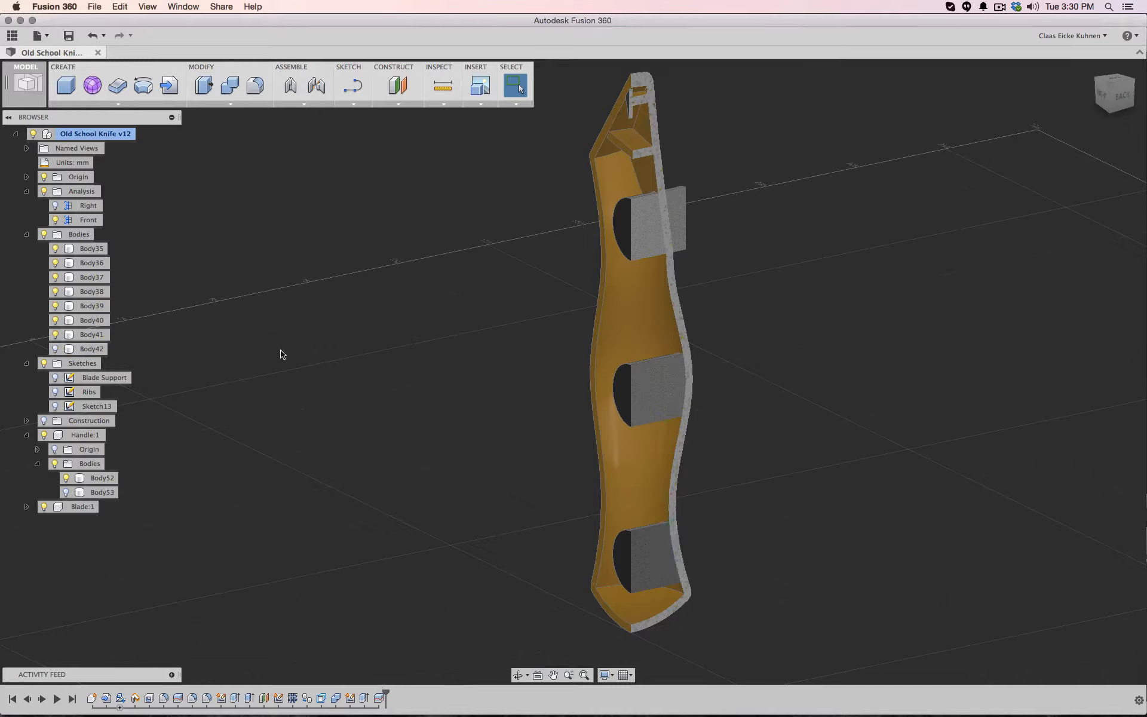
{"action": "left_click", "coordinate": [55, 336]}
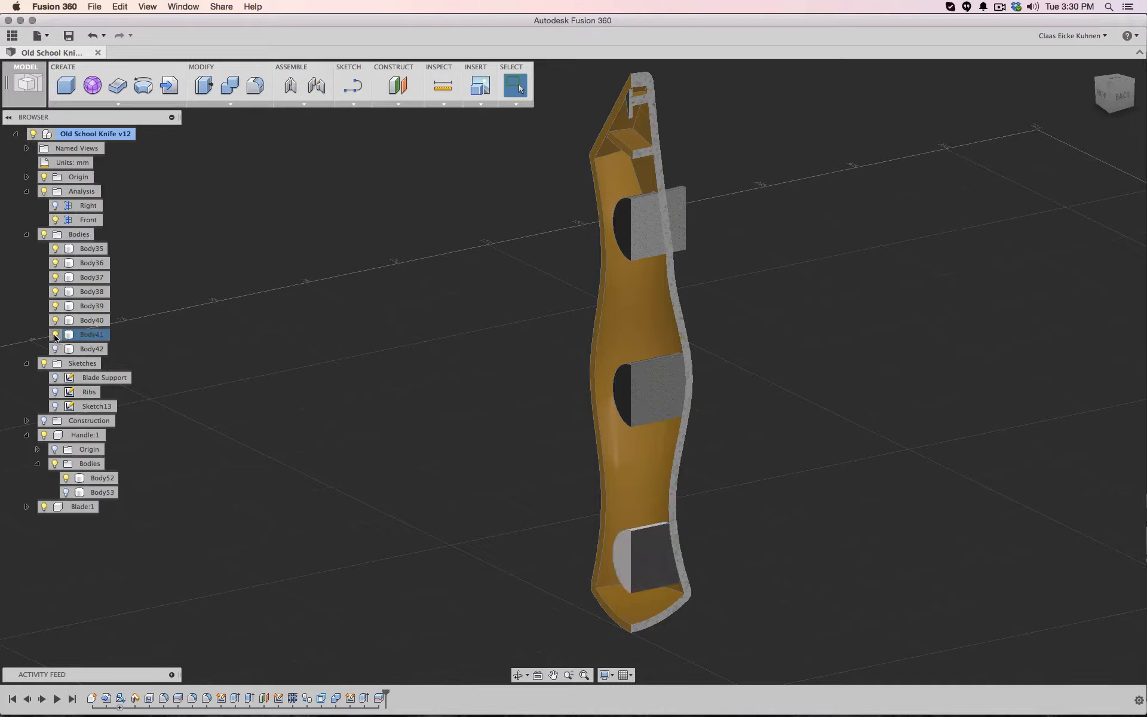
{"action": "left_click", "coordinate": [55, 336]}
{"action": "left_click", "coordinate": [55, 321]}
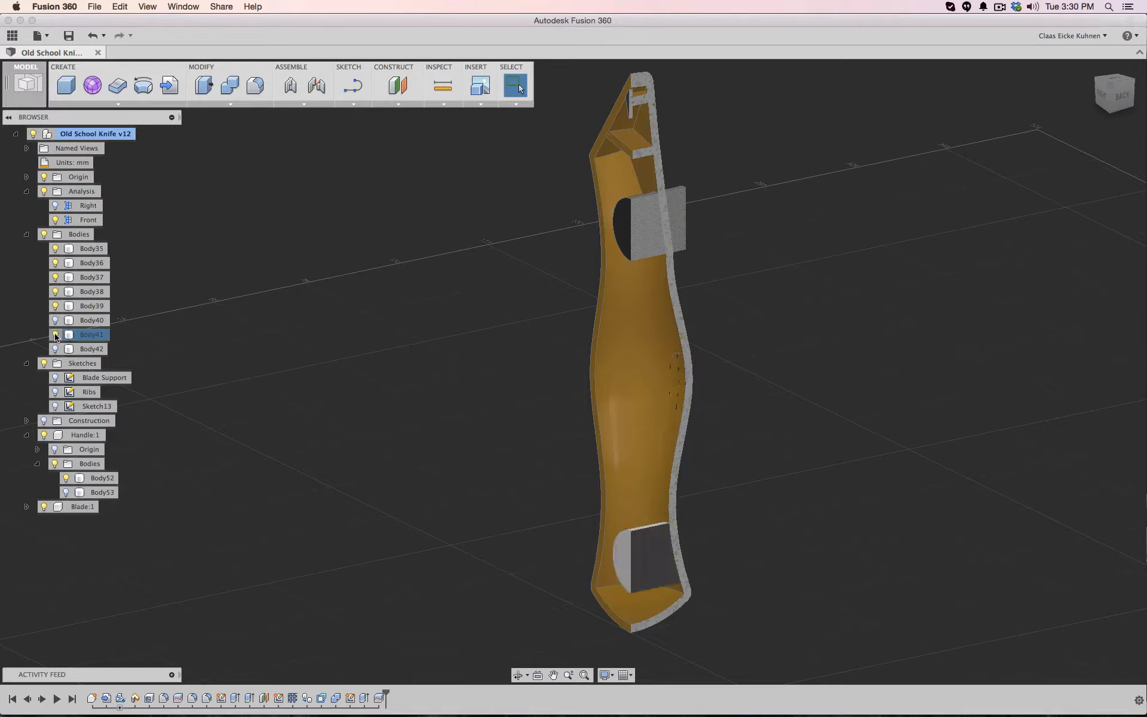
{"action": "left_click", "coordinate": [55, 321]}
{"action": "left_click", "coordinate": [55, 306]}
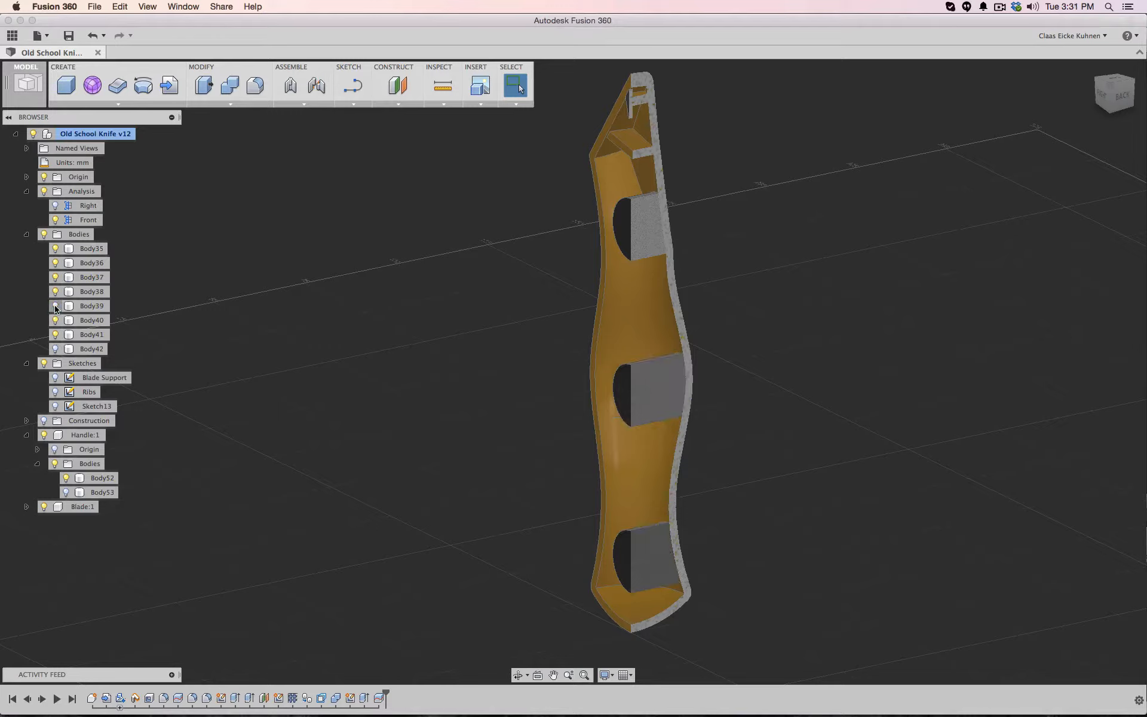
{"action": "left_click", "coordinate": [55, 306]}
{"action": "left_click", "coordinate": [55, 291]}
{"action": "left_click", "coordinate": [56, 292]}
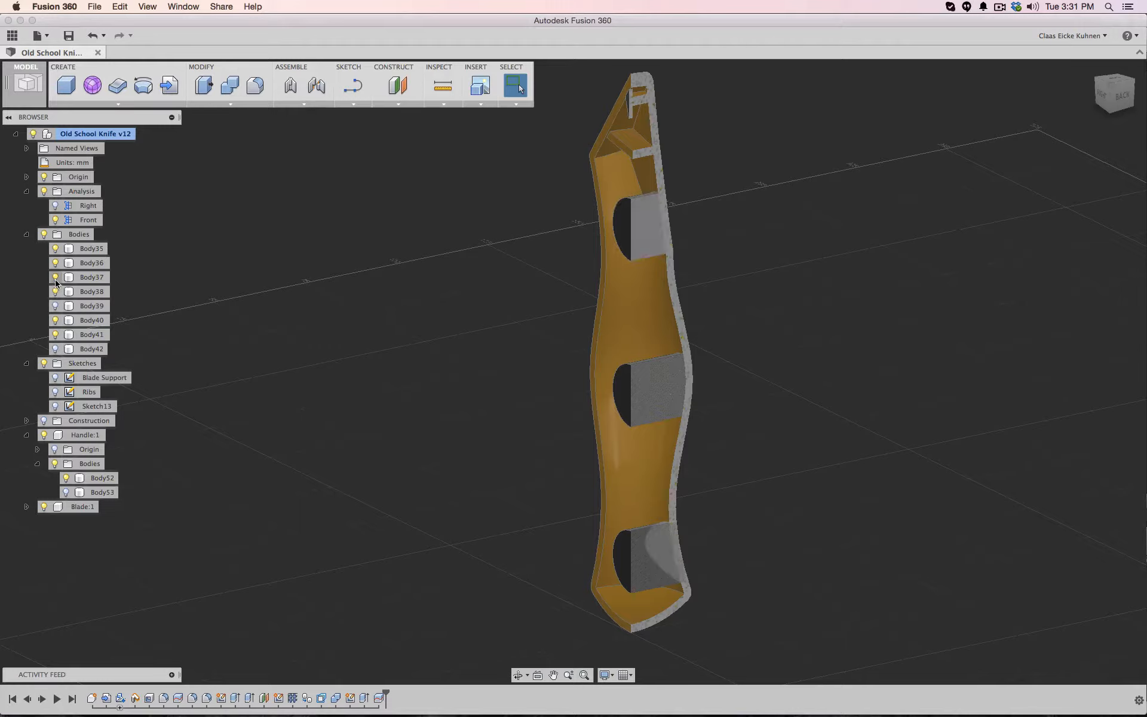
{"action": "left_click", "coordinate": [56, 248]}
{"action": "left_click", "coordinate": [56, 249]}
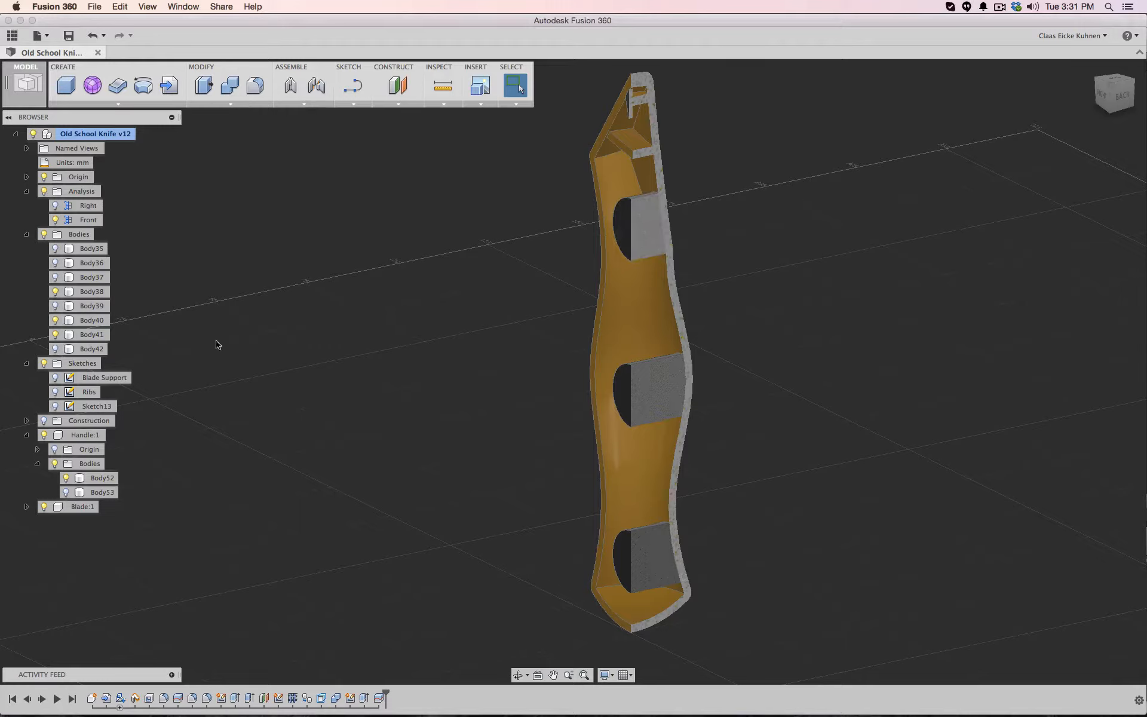
Move the three inner cylinder pieces to the start of the body list and delete the hidden leftover pieces
{"action": "left_click", "coordinate": [89, 333], "text": "shift"}
{"action": "left_click_drag", "start_coordinate": [91, 323], "coordinate": [90, 275]}
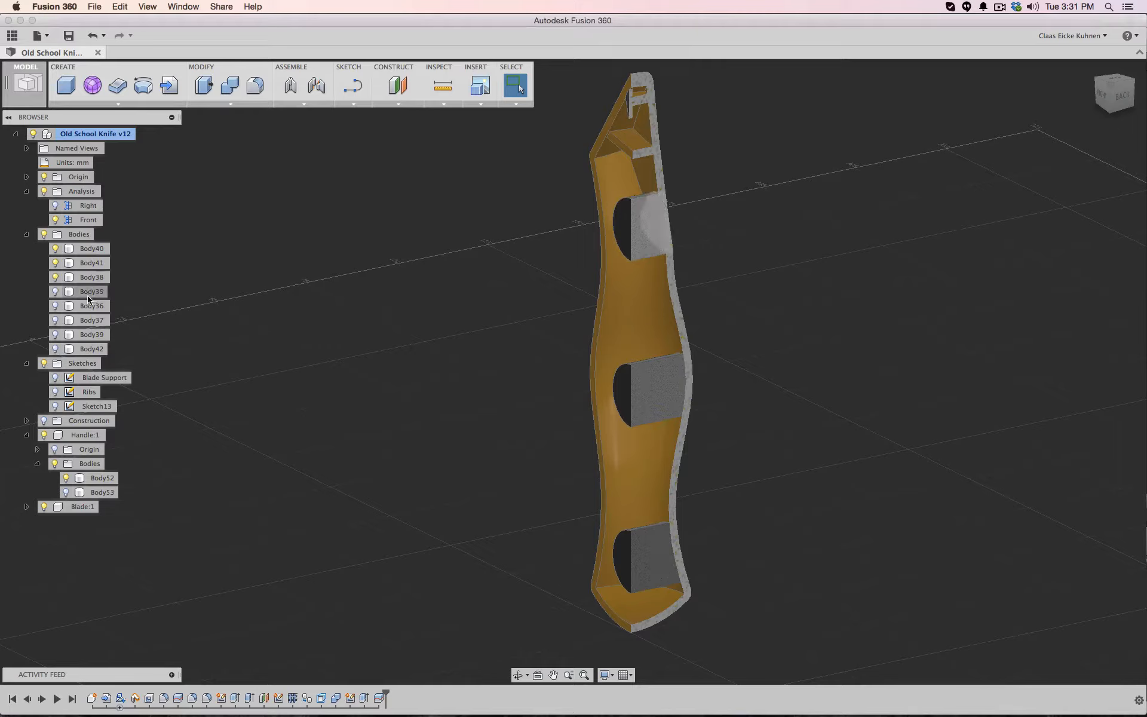
{"action": "left_click", "coordinate": [88, 298]}
{"action": "left_click", "coordinate": [84, 347], "text": "shift"}
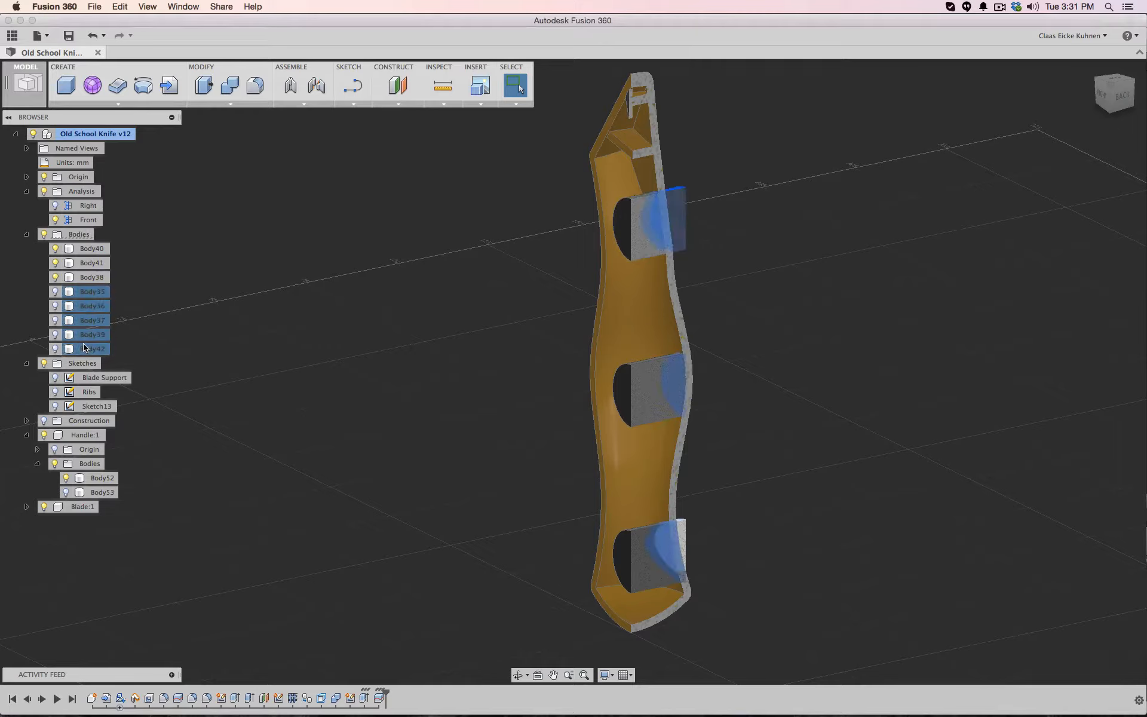
{"action": "key", "text": "Delete"}
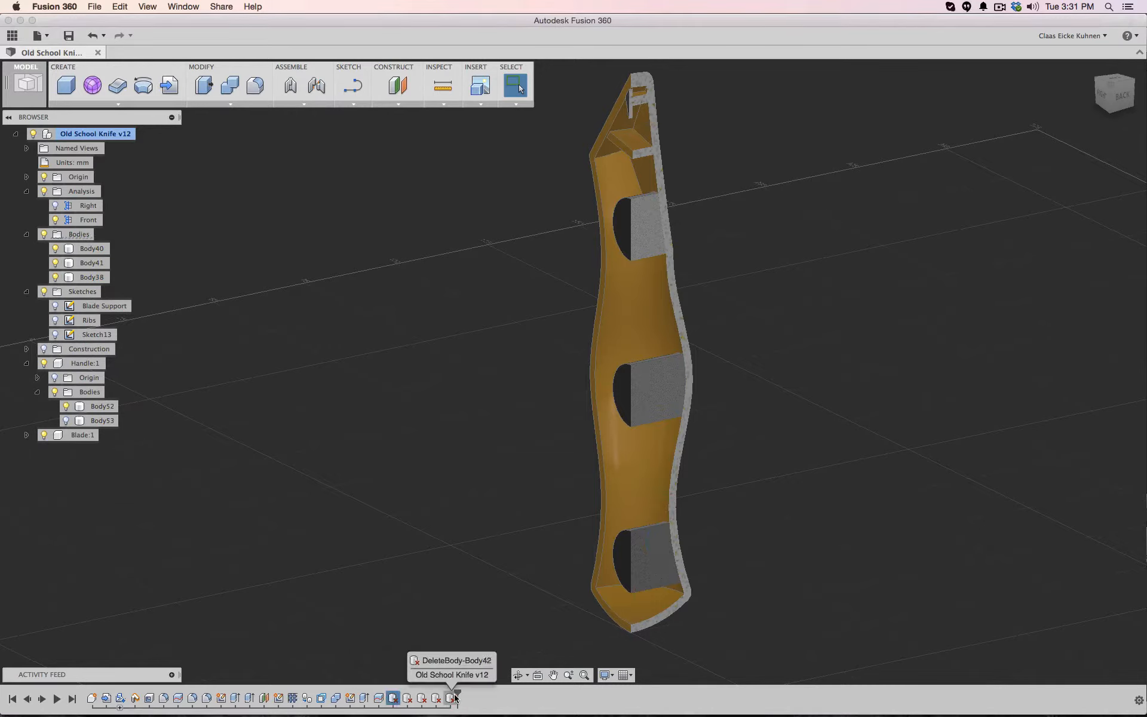
Roll the history marker back before the body deletions and forward again, and collect the delete features into one timeline group
{"action": "left_click_drag", "start_coordinate": [456, 695], "coordinate": [391, 691]}
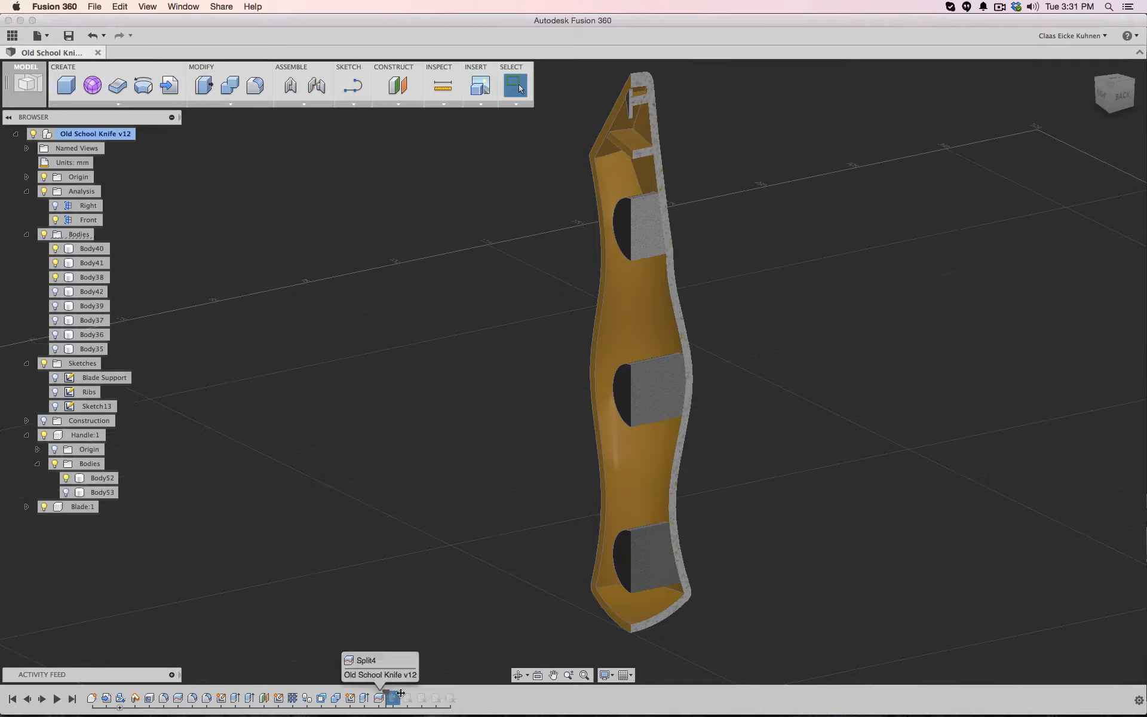
{"action": "left_click_drag", "start_coordinate": [388, 692], "coordinate": [469, 697]}
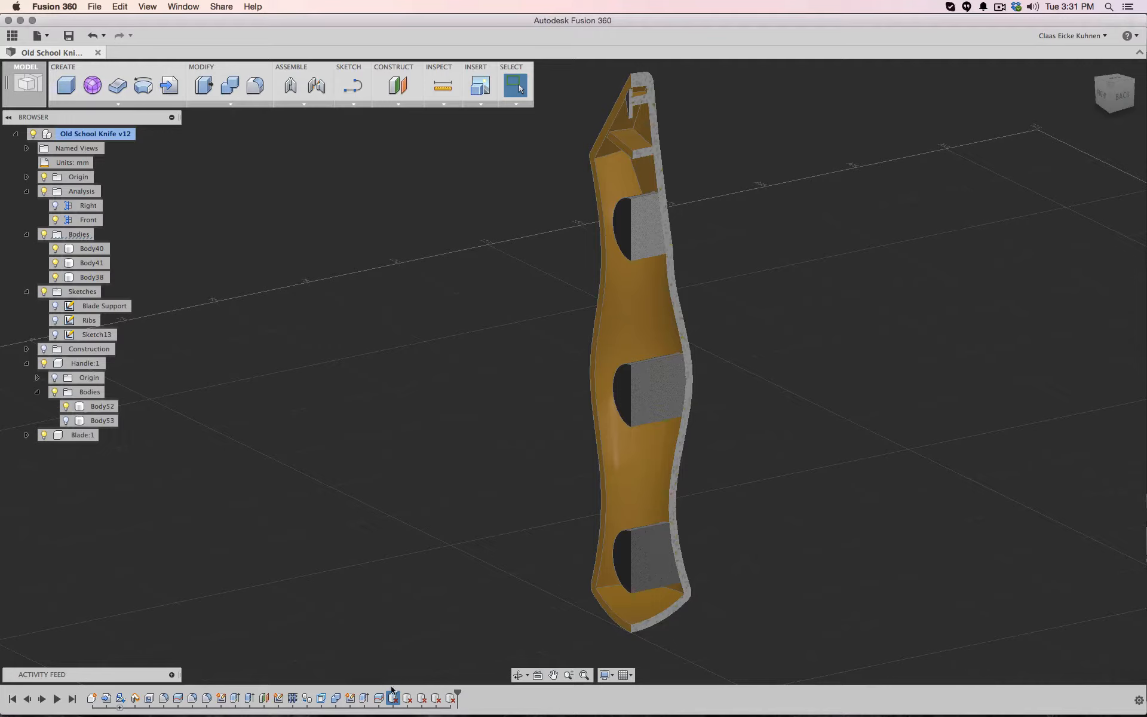
{"action": "left_click", "coordinate": [435, 697], "text": "shift"}
{"action": "right_click", "coordinate": [442, 702]}
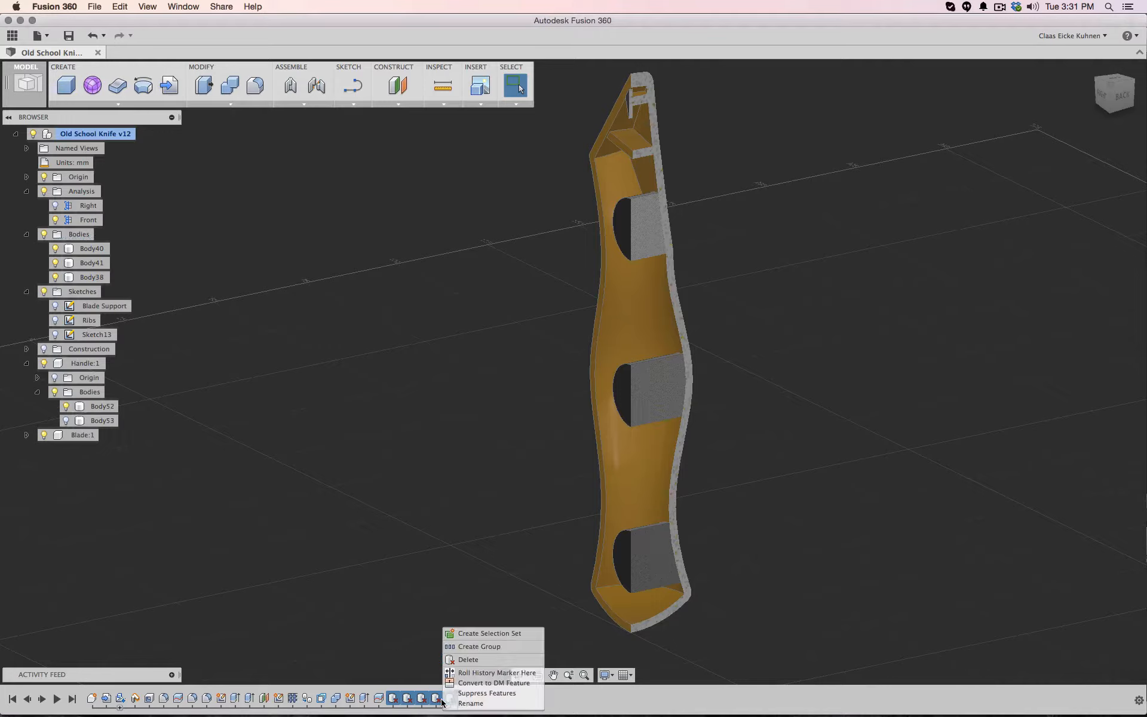
{"action": "left_click", "coordinate": [468, 647]}
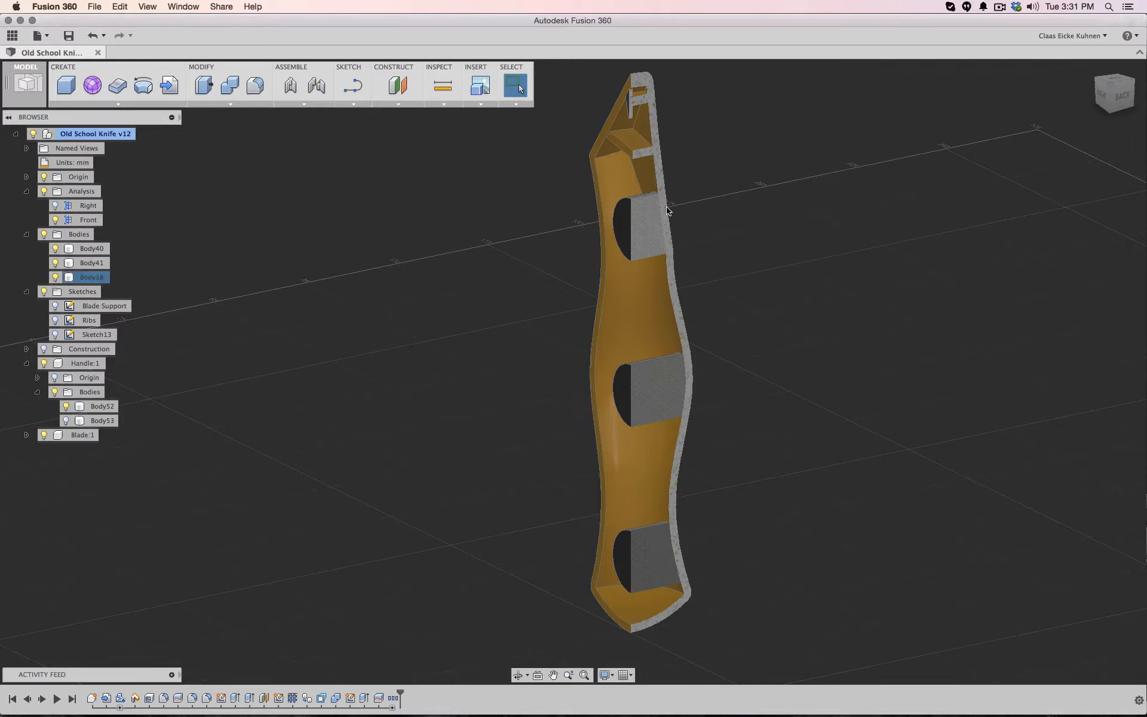
Join the three inner cylinder pieces to the visible handle half body with Combine
{"action": "left_click", "coordinate": [230, 86]}
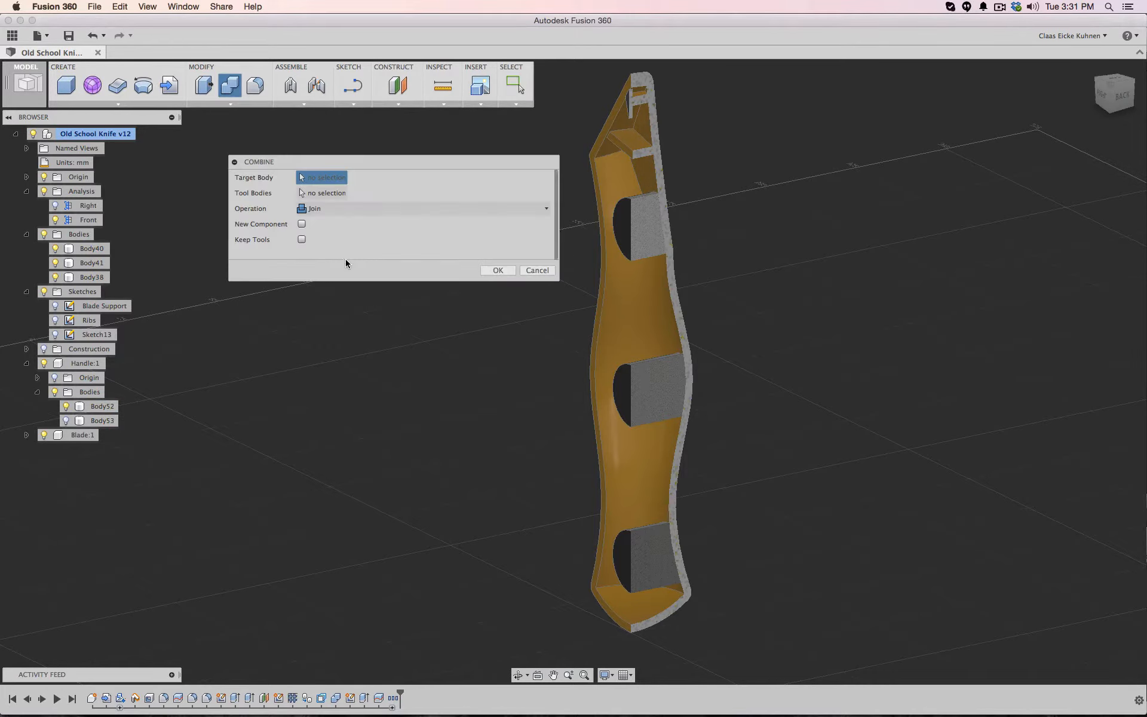
{"action": "left_click_drag", "start_coordinate": [431, 163], "coordinate": [303, 159]}
{"action": "scroll", "coordinate": [515, 331], "scroll_direction": "down", "scroll_amount": 5}
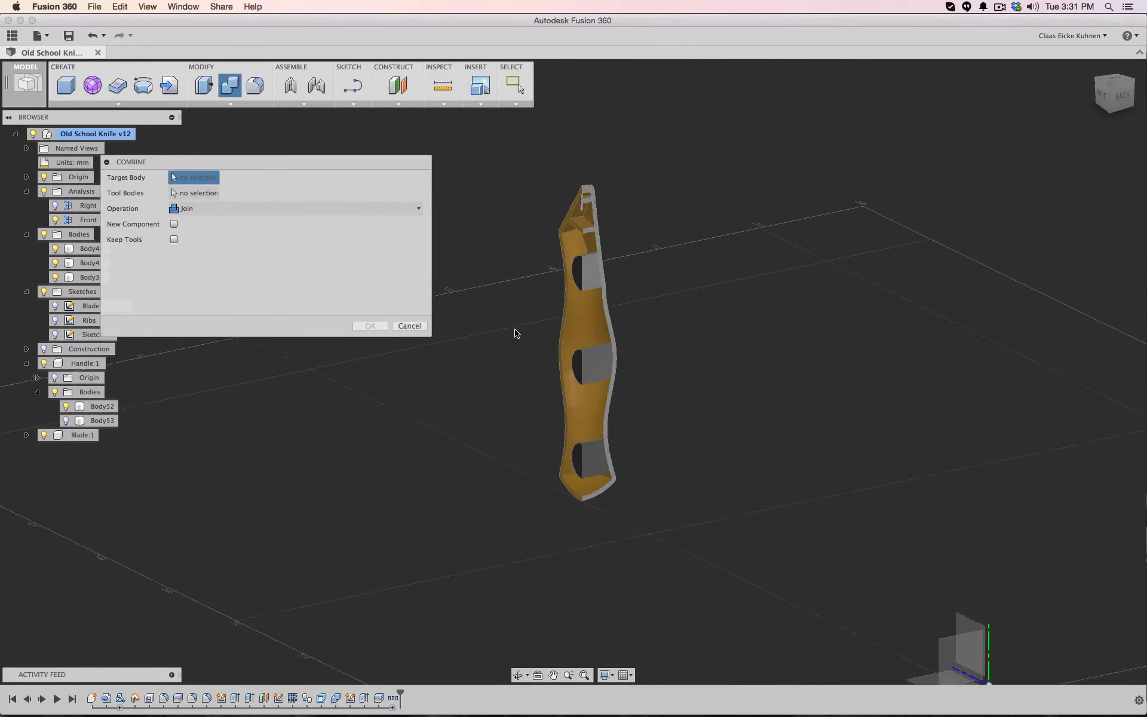
{"action": "left_click", "coordinate": [563, 338]}
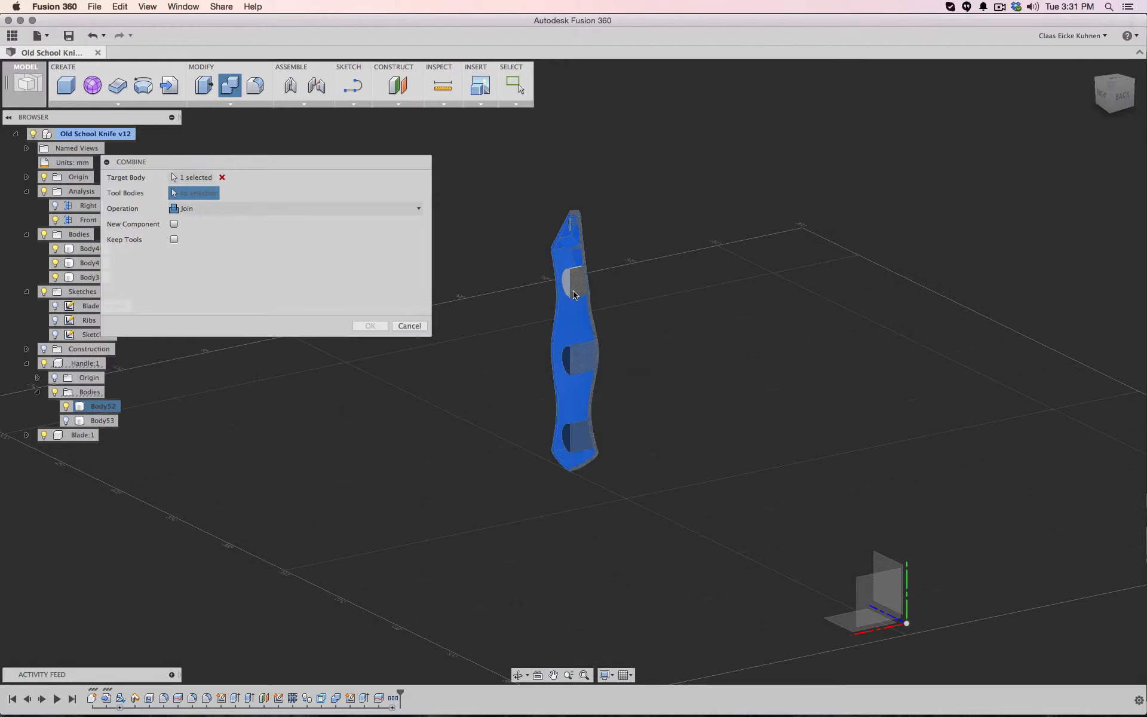
{"action": "left_click", "coordinate": [576, 287]}
{"action": "left_click", "coordinate": [582, 356]}
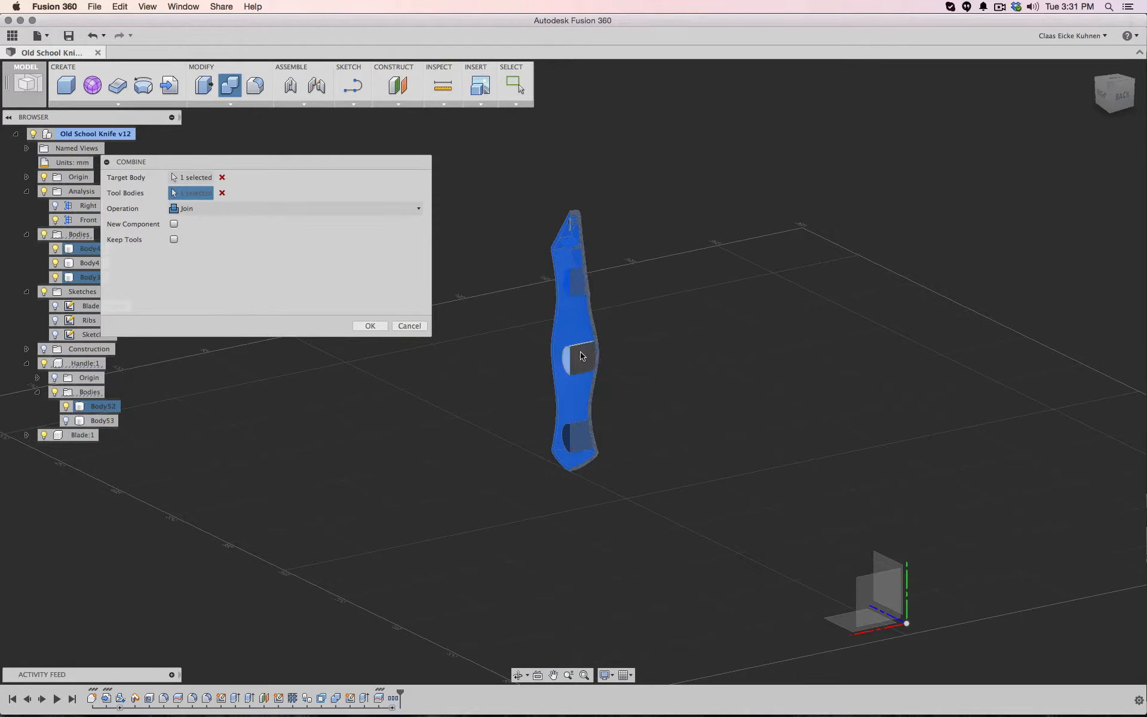
{"action": "left_click", "coordinate": [581, 438]}
{"action": "left_click", "coordinate": [369, 326]}
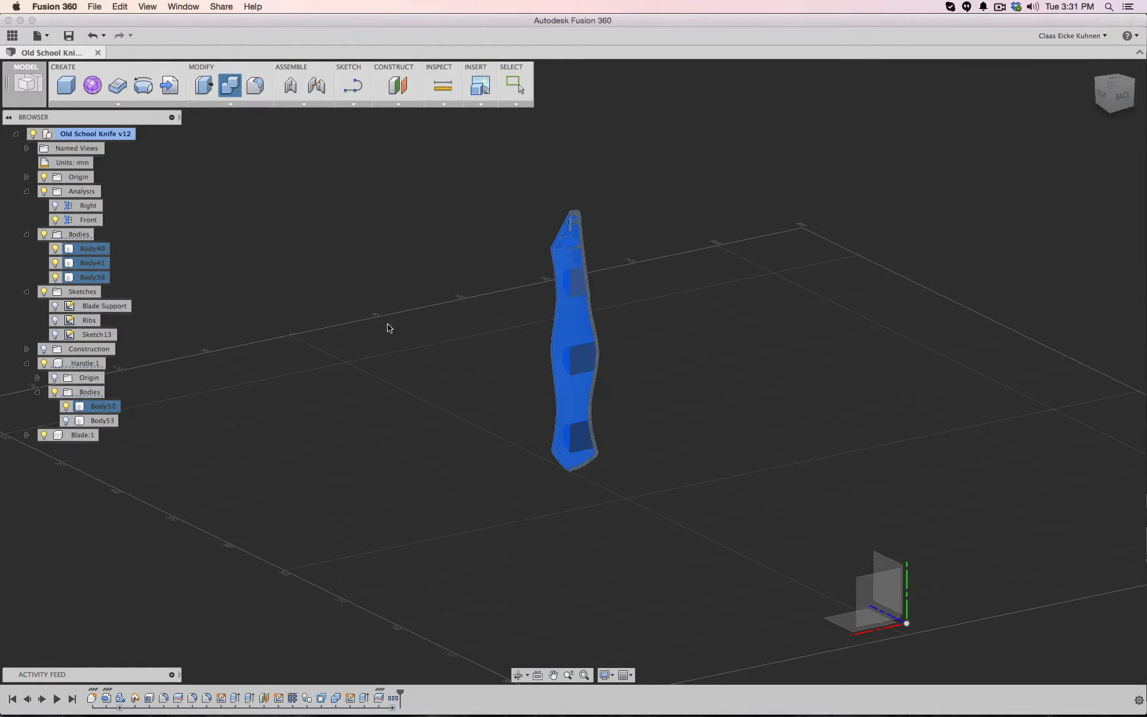
Turn off the Front section analysis and hide the Blade component
{"action": "scroll", "coordinate": [636, 277], "scroll_direction": "up", "scroll_amount": 10}
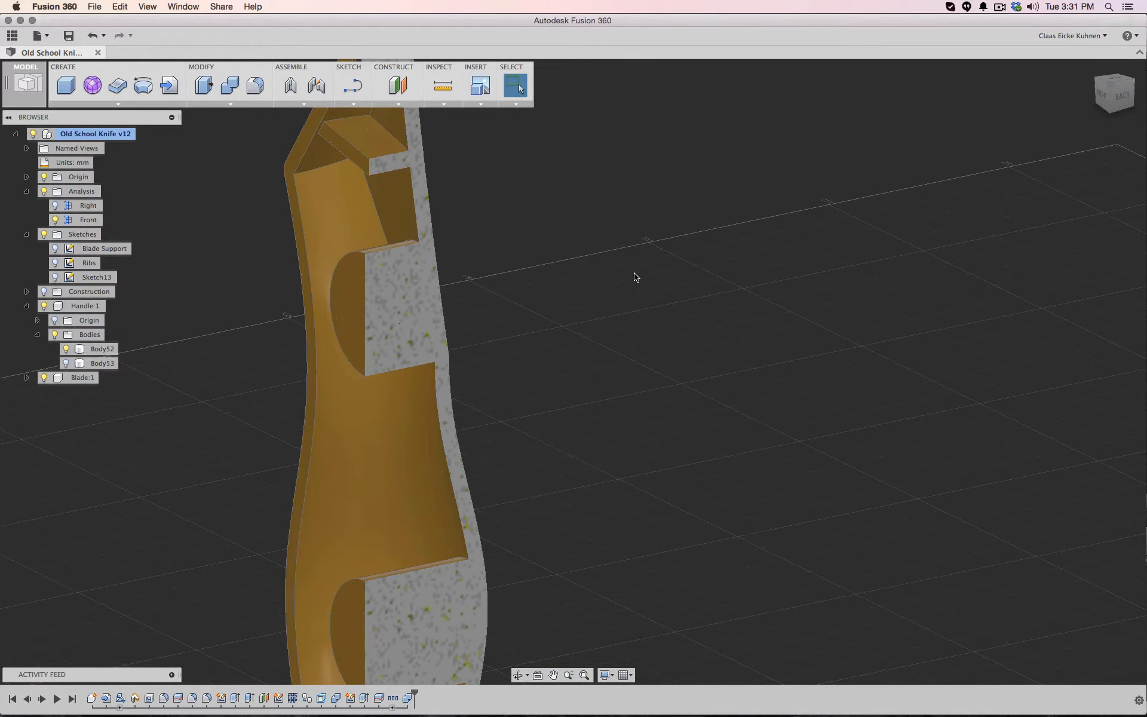
{"action": "scroll", "coordinate": [636, 277], "scroll_direction": "down", "scroll_amount": 10}
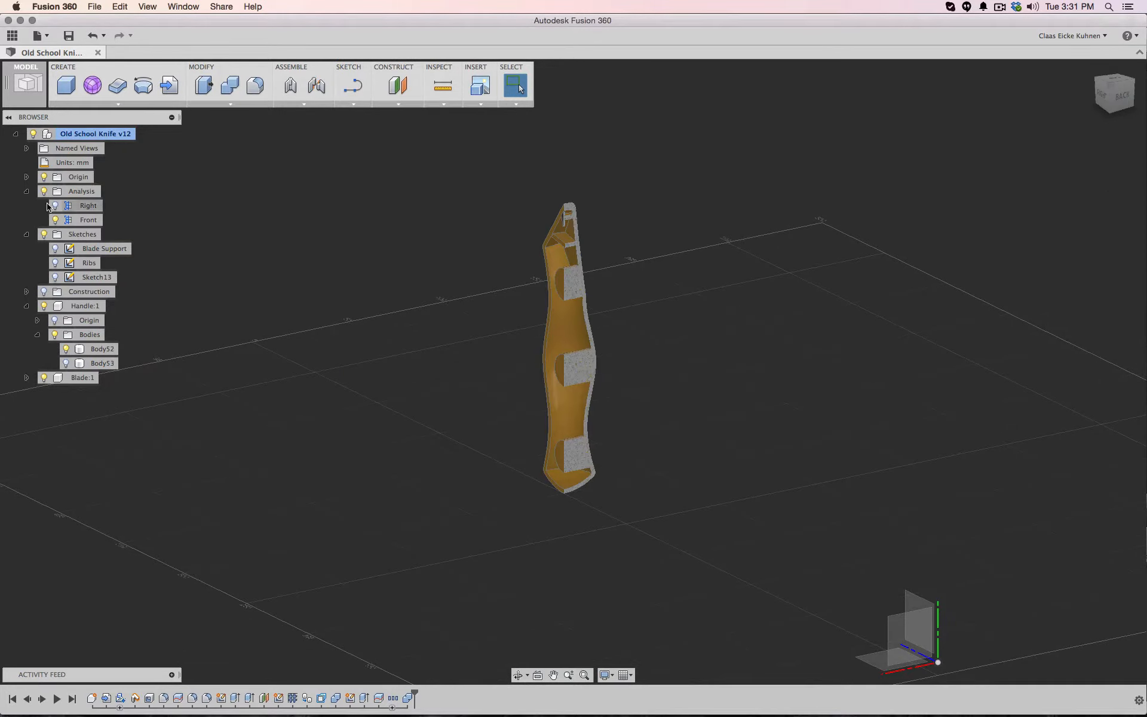
{"action": "left_click", "coordinate": [55, 220]}
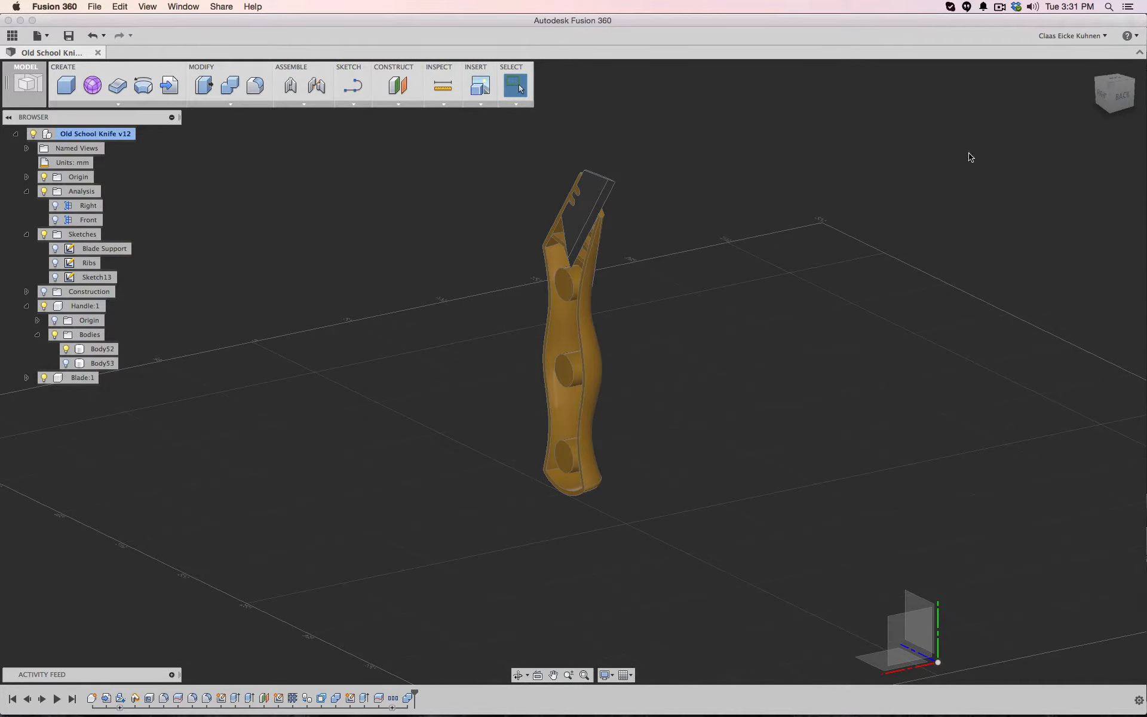
{"action": "left_click", "coordinate": [43, 377]}
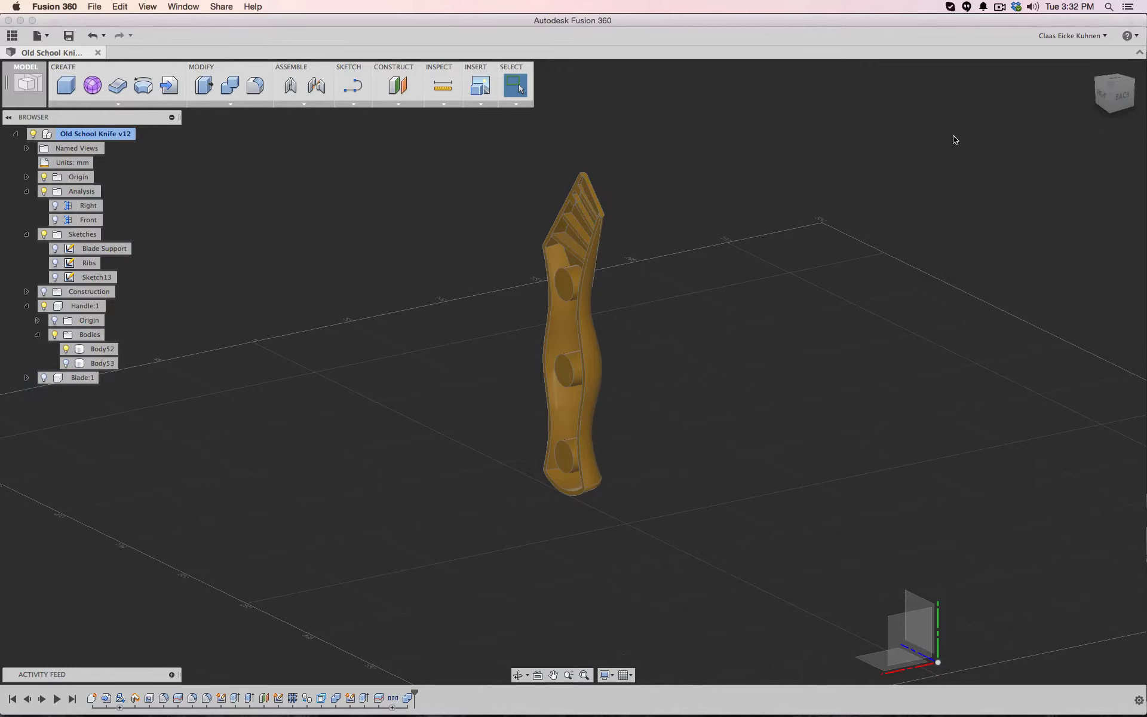
{"action": "mouse_move", "coordinate": [1120, 97]}
{"action": "left_mouse_down"}
{"action": "mouse_move", "coordinate": [963, 90]}
{"action": "mouse_move", "coordinate": [944, 44]}
{"action": "mouse_move", "coordinate": [980, 78]}
{"action": "mouse_move", "coordinate": [926, 112]}
{"action": "mouse_move", "coordinate": [951, 111]}
{"action": "mouse_move", "coordinate": [914, 63]}
{"action": "mouse_move", "coordinate": [905, 108]}
{"action": "mouse_move", "coordinate": [895, 94]}
{"action": "mouse_move", "coordinate": [1121, 99]}
{"action": "left_mouse_up"}
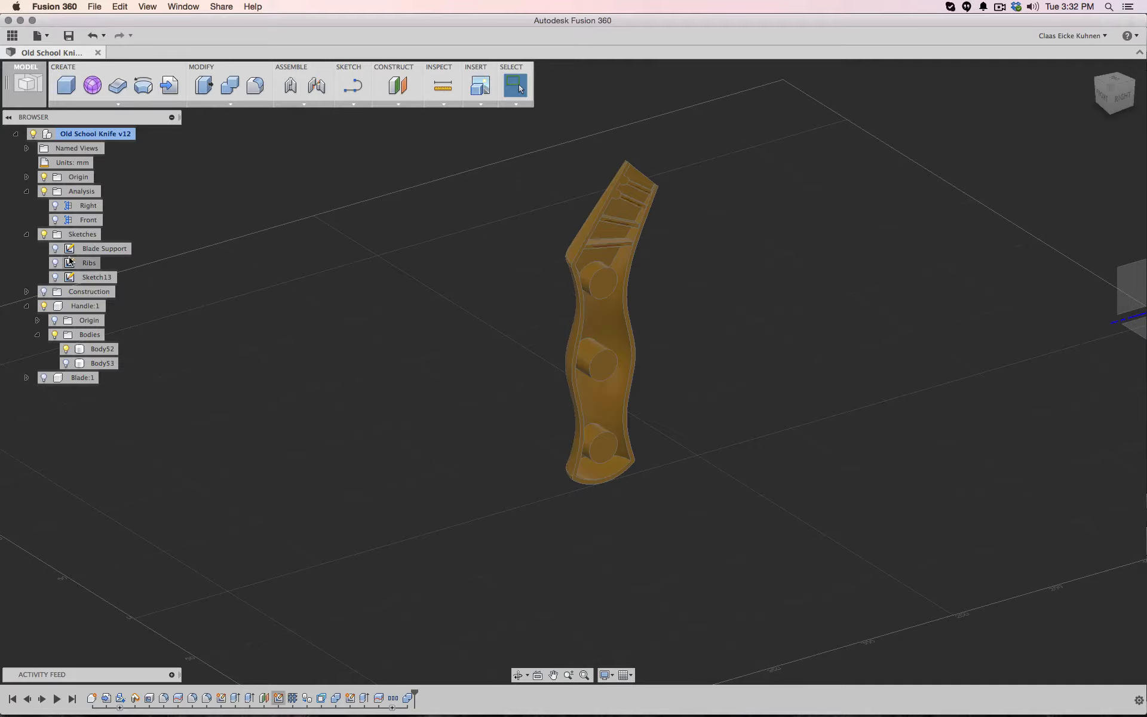
Show the sketch with the three 15 mm circles, open it for editing and rename it Key
{"action": "left_click", "coordinate": [55, 277]}
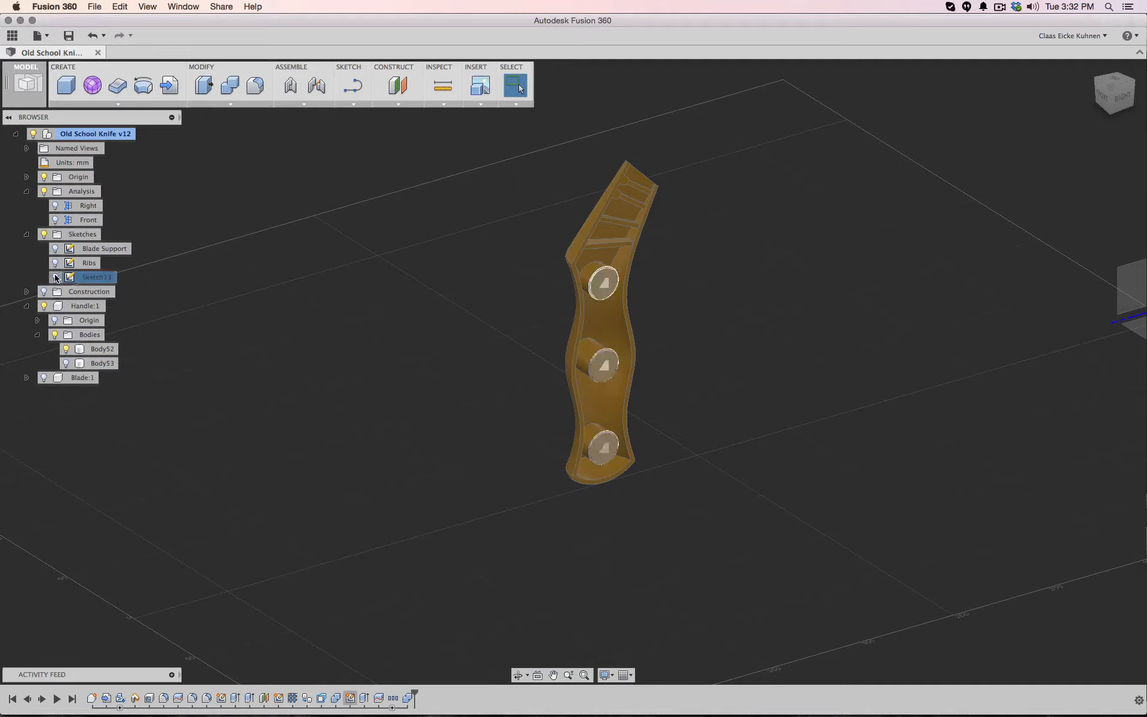
{"action": "double_click", "coordinate": [87, 280]}
{"action": "left_click", "coordinate": [90, 278]}
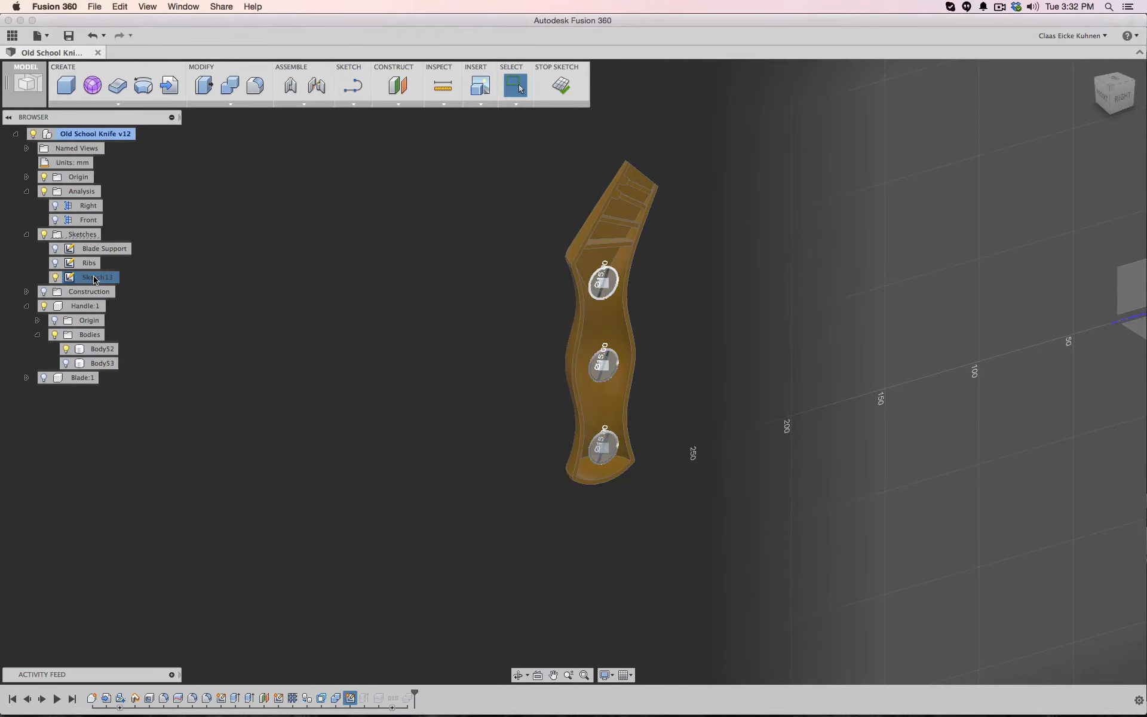
{"action": "left_click", "coordinate": [93, 279]}
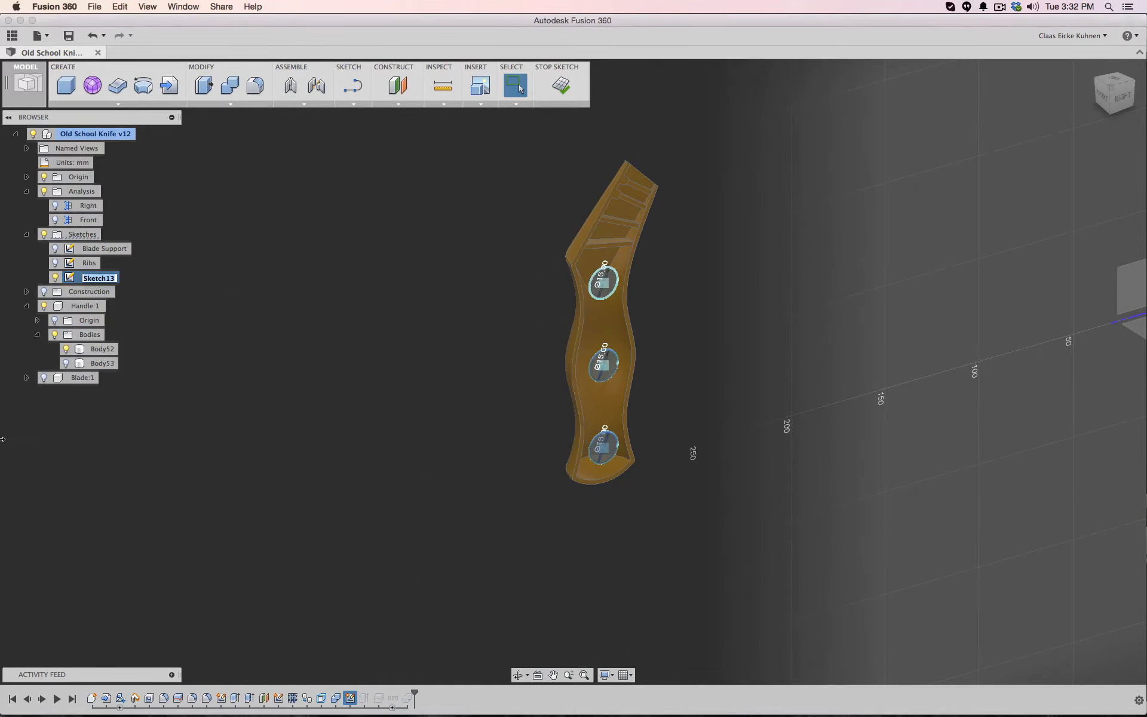
{"action": "type", "text": "Key"}
{"action": "key", "text": "Return"}
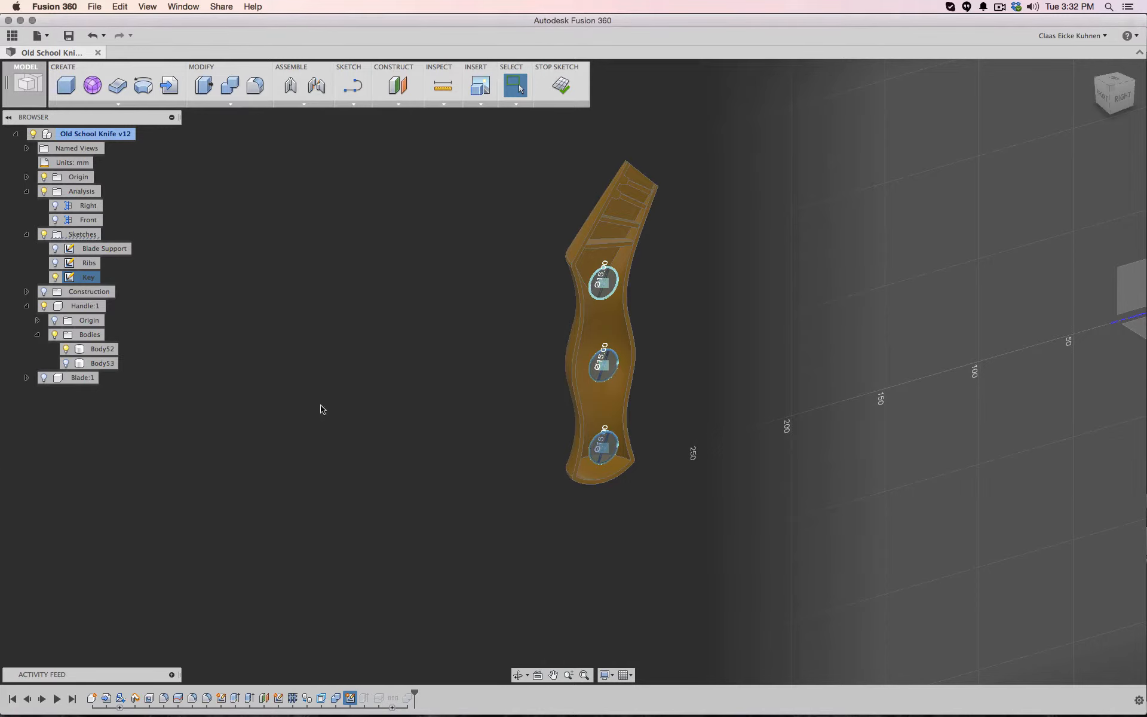
{"action": "left_click", "coordinate": [1122, 96]}
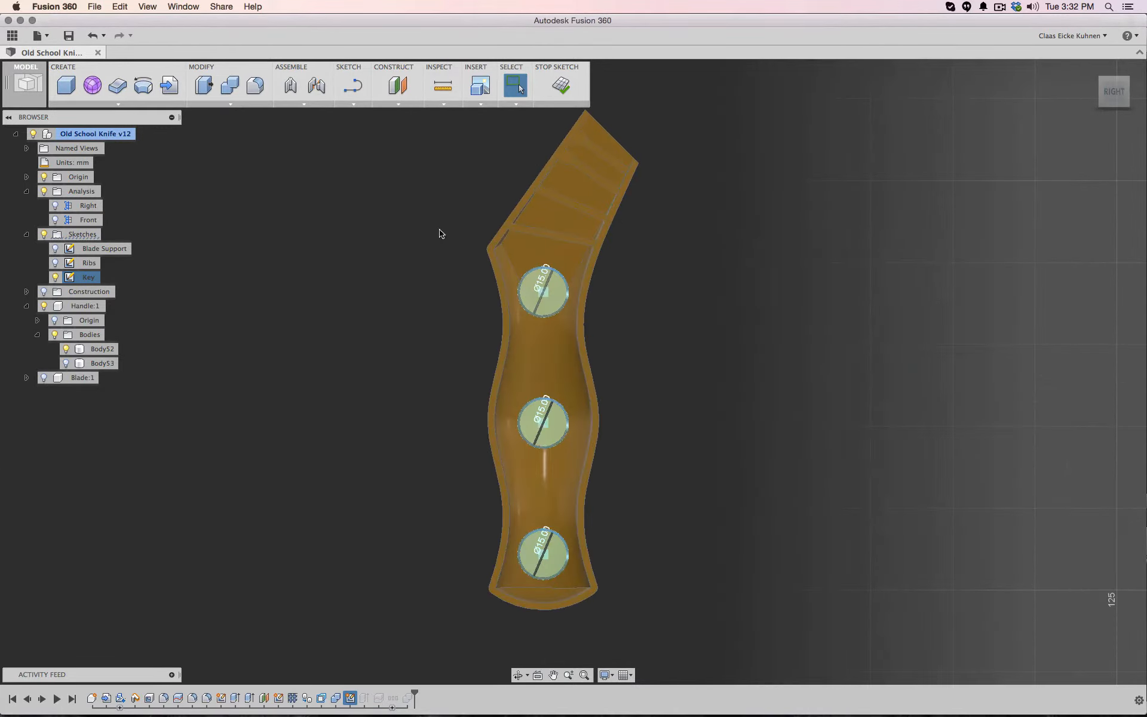
{"action": "left_click", "coordinate": [364, 212]}
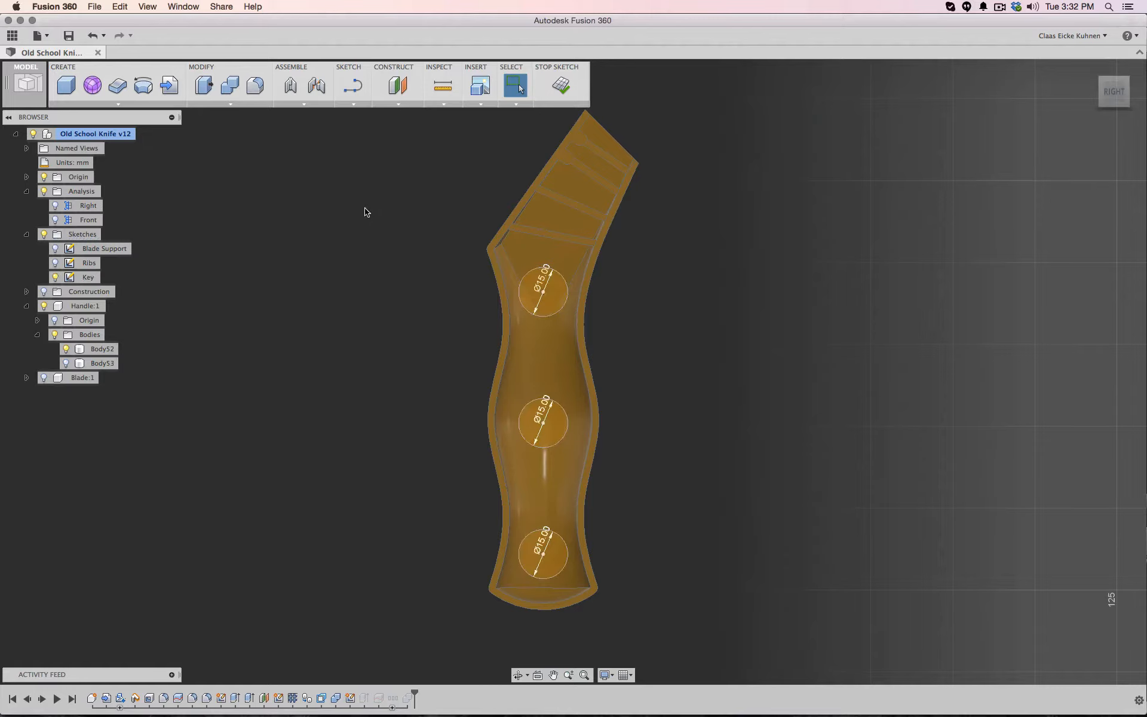
{"action": "left_click", "coordinate": [353, 104]}
{"action": "left_click", "coordinate": [360, 305]}
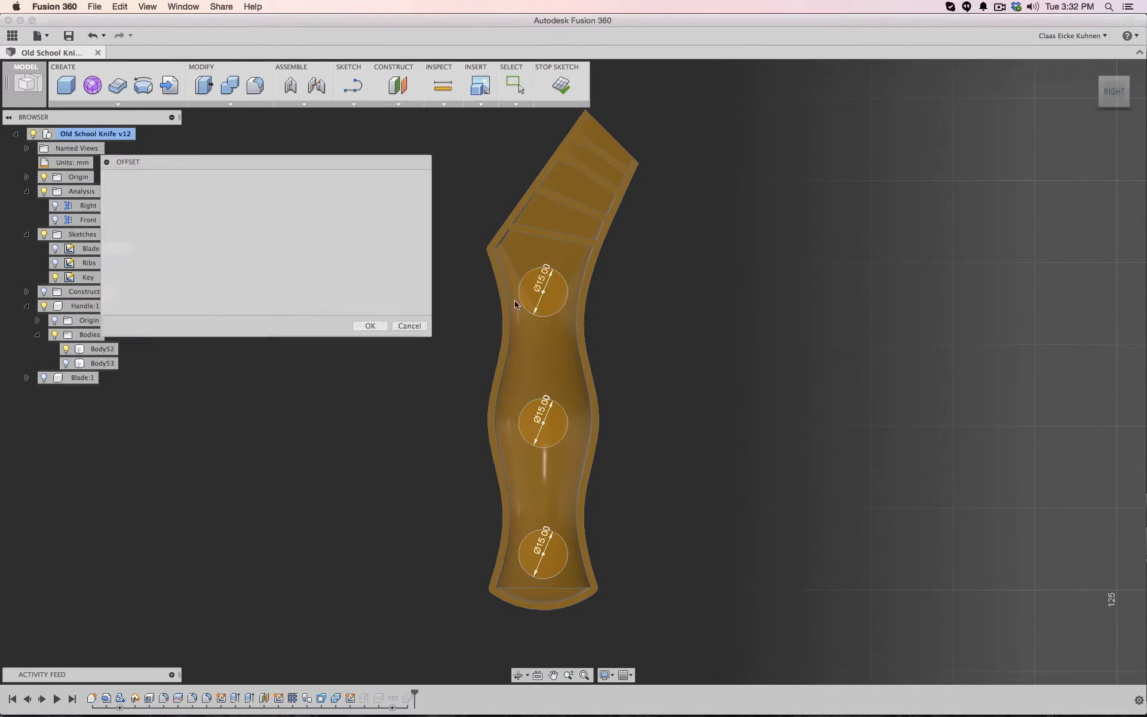
{"action": "scroll", "coordinate": [575, 316], "scroll_direction": "up", "scroll_amount": 3}
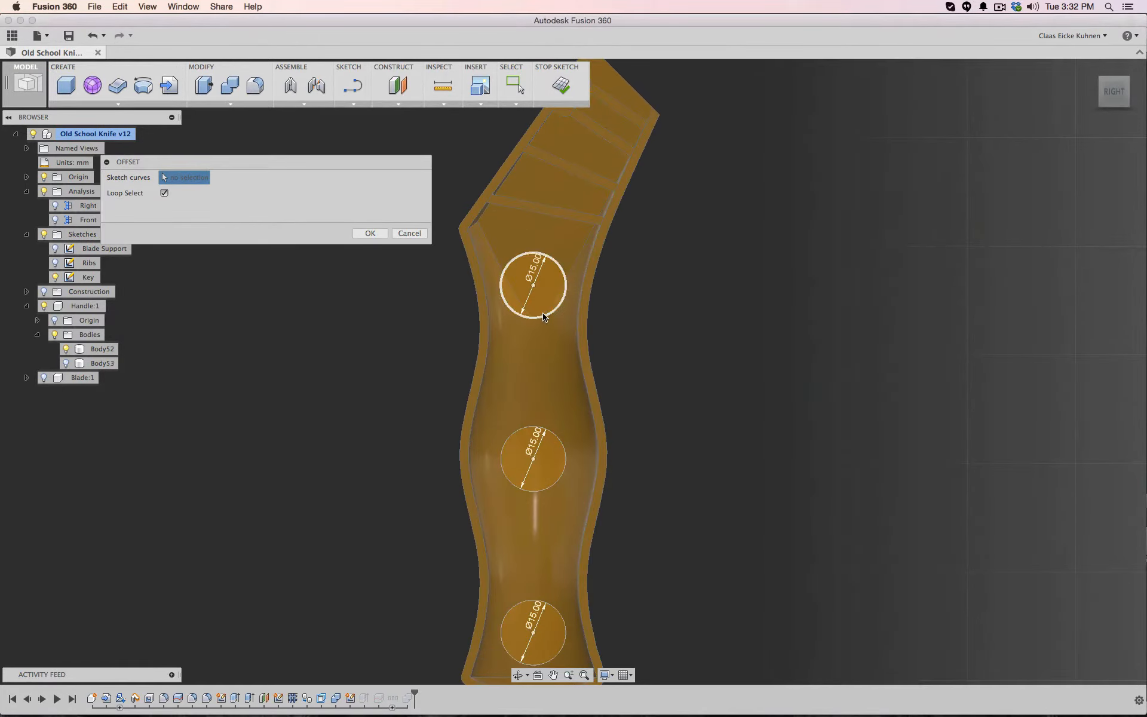
{"action": "left_click", "coordinate": [545, 314]}
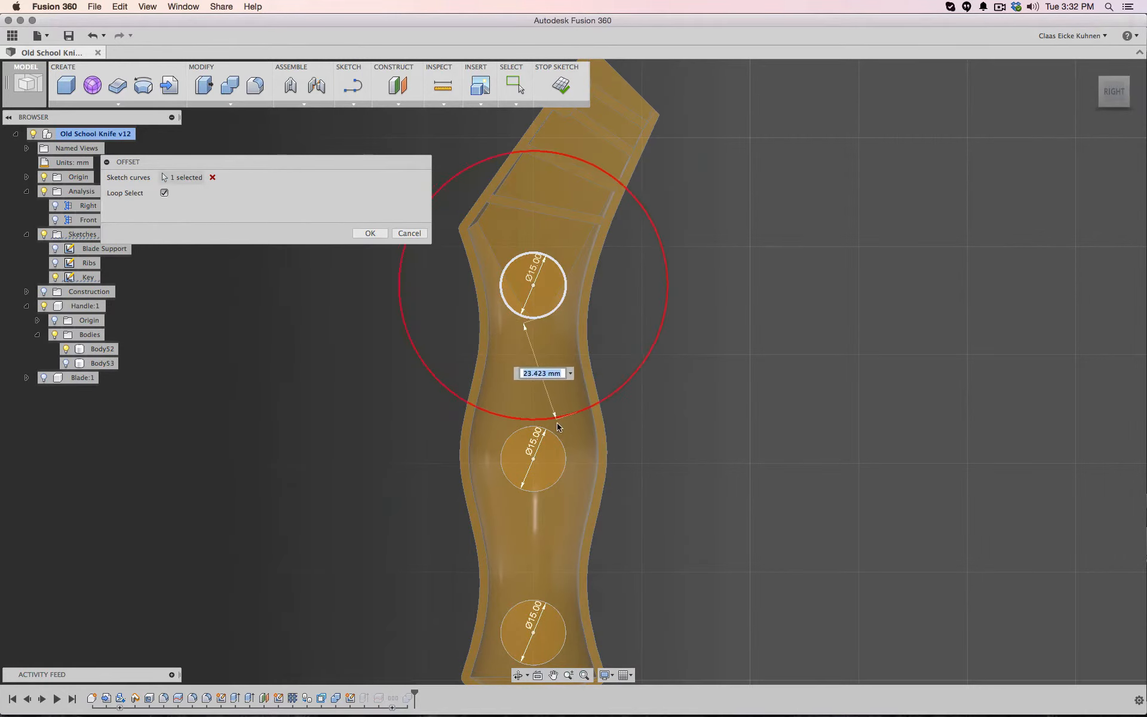
{"action": "key", "text": "Escape"}
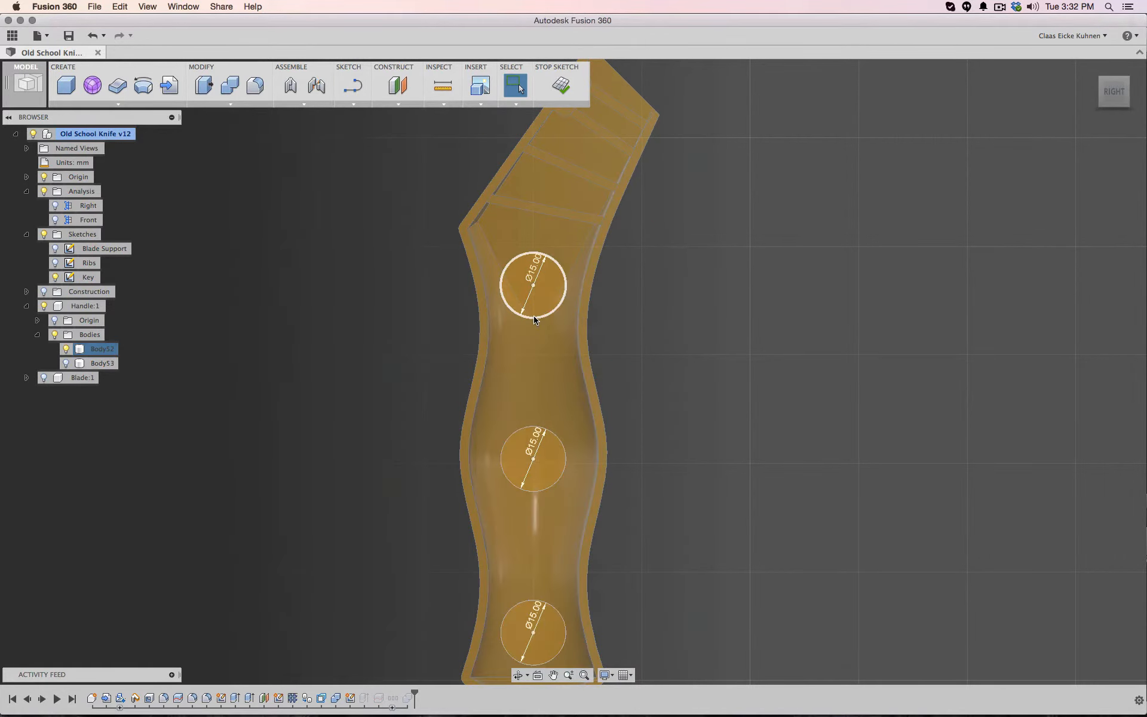
Offset the uppermost 15 mm circle inward by 3 mm in the Key sketch
{"action": "left_click", "coordinate": [555, 436]}
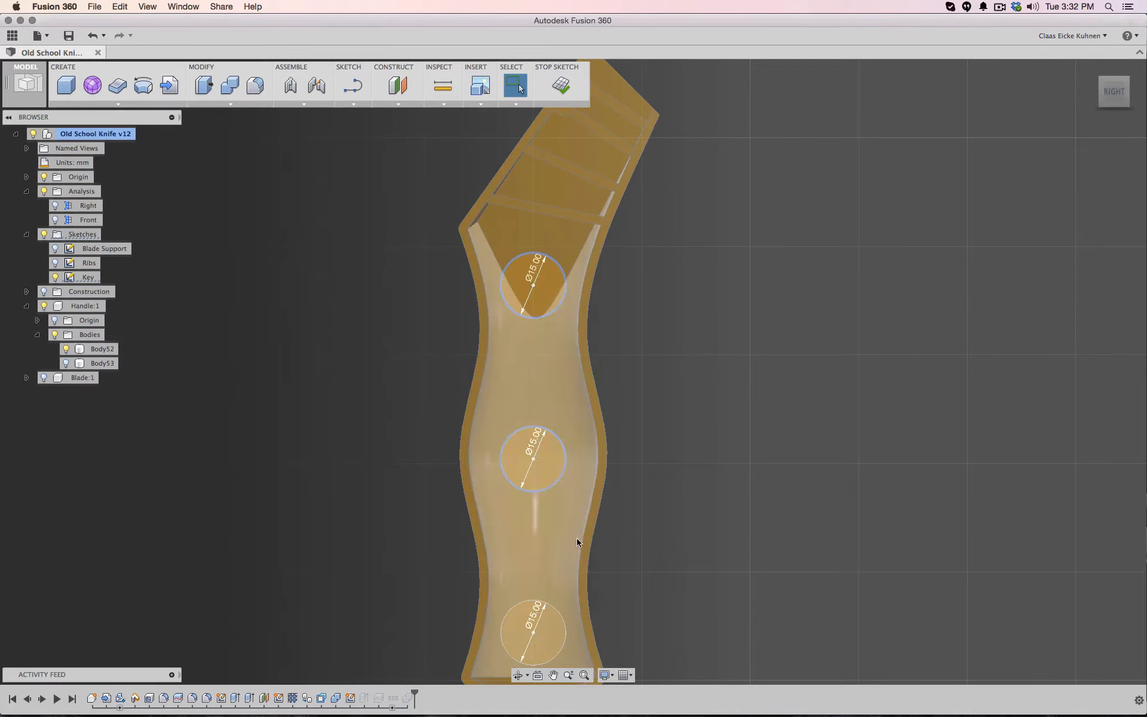
{"action": "left_click", "coordinate": [555, 610]}
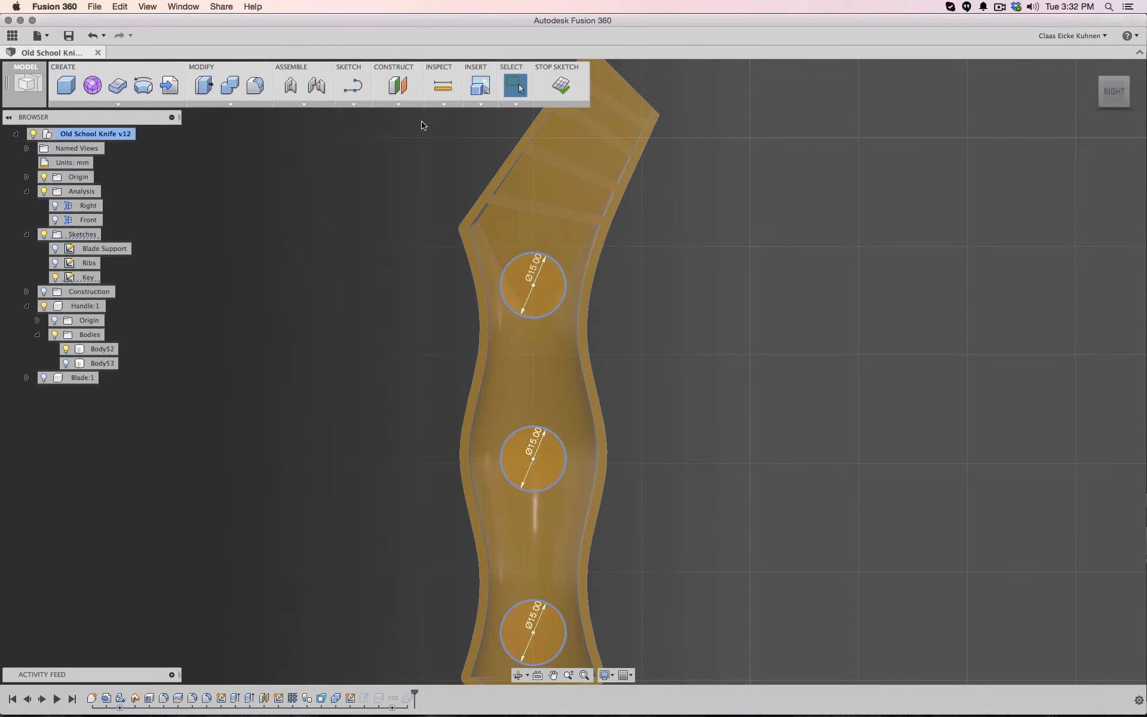
{"action": "left_click", "coordinate": [354, 105]}
{"action": "left_click", "coordinate": [359, 304]}
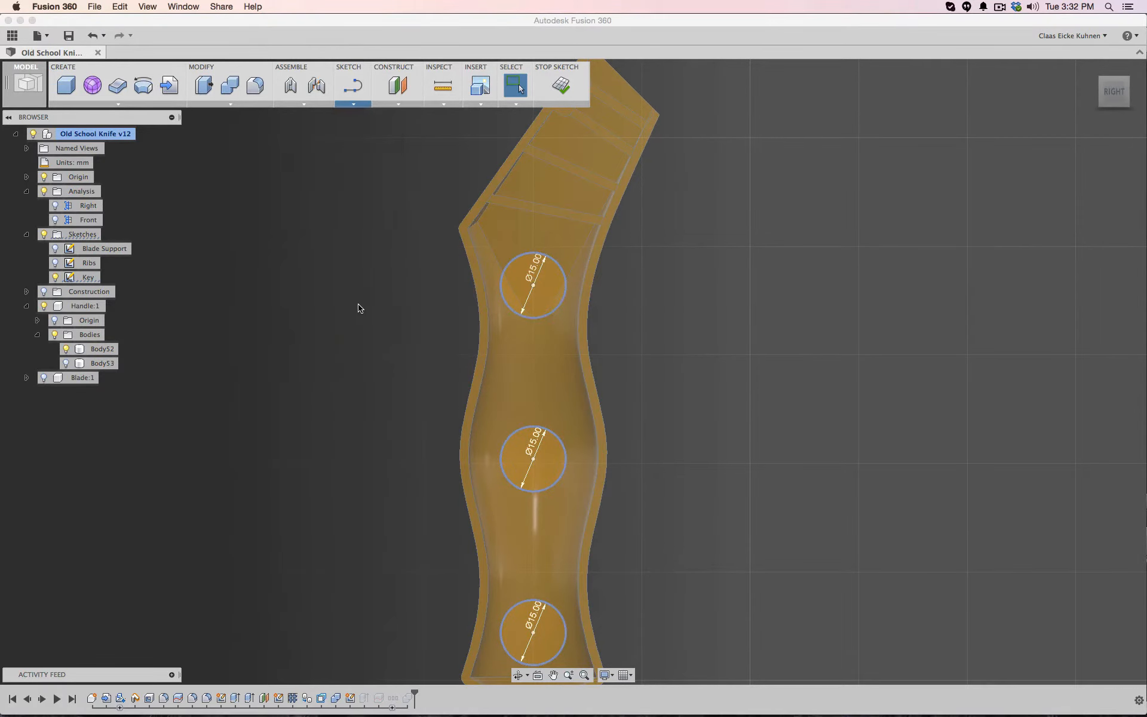
{"action": "left_click", "coordinate": [509, 310]}
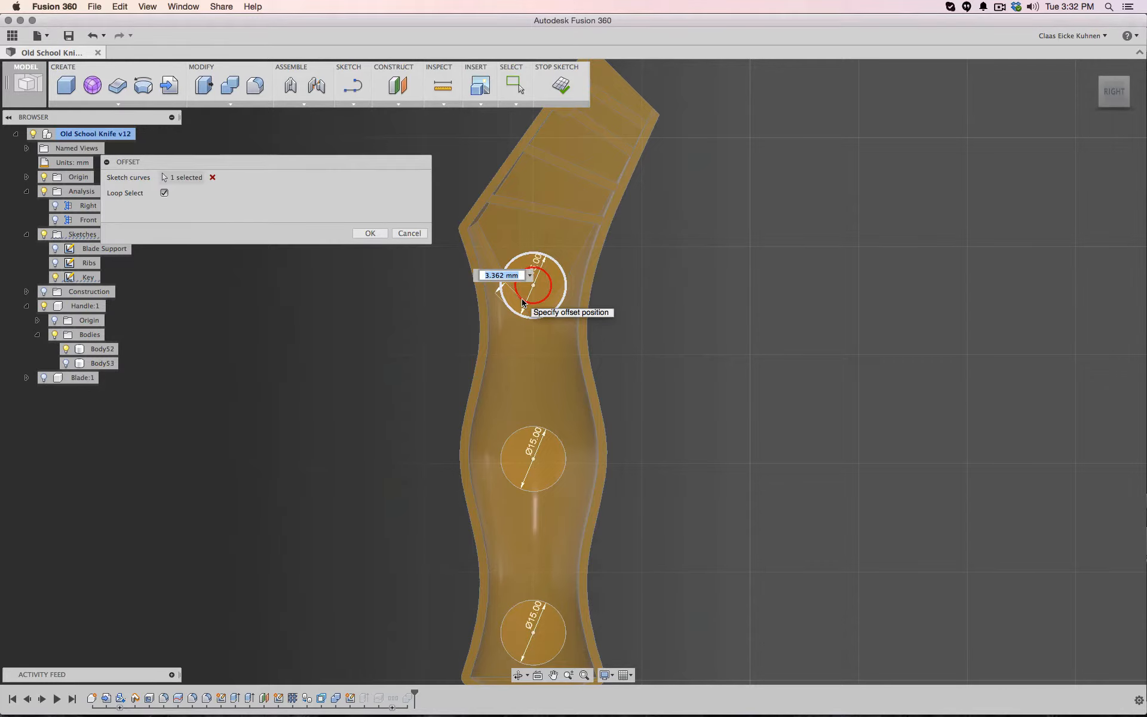
{"action": "type", "text": "3"}
{"action": "key", "text": "Return"}
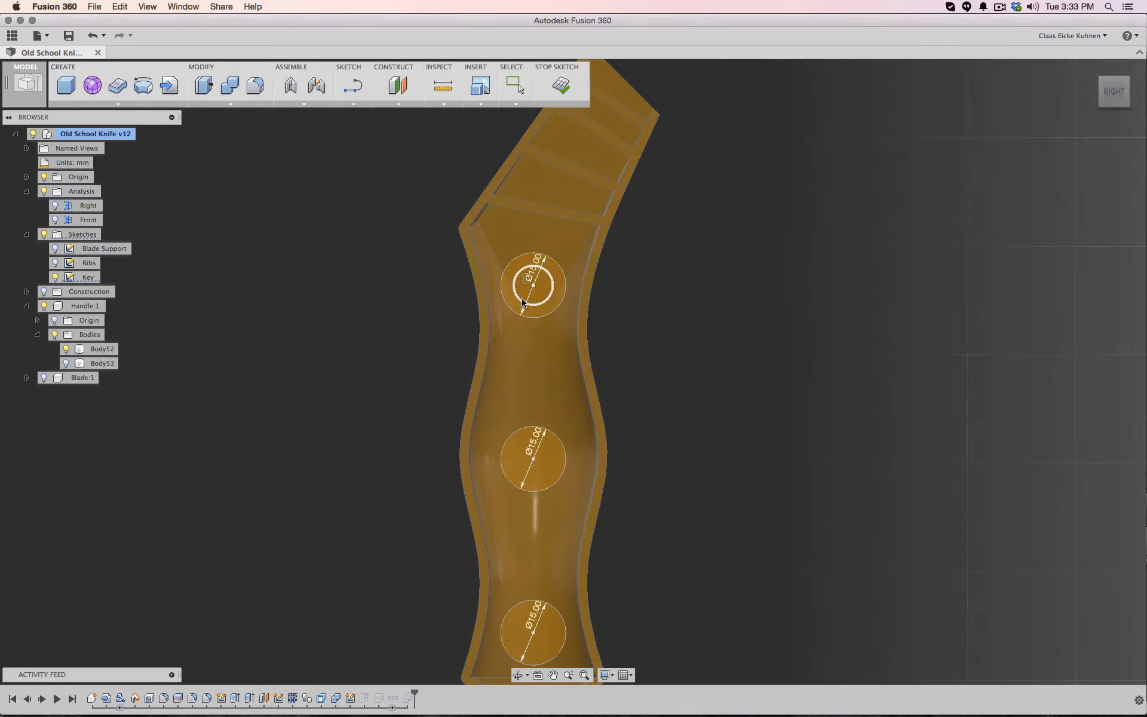
Offset the middle and lowest 15 mm circles inward by about 3 mm and finish the sketch
{"action": "key", "text": "o"}
{"action": "left_click", "coordinate": [556, 481]}
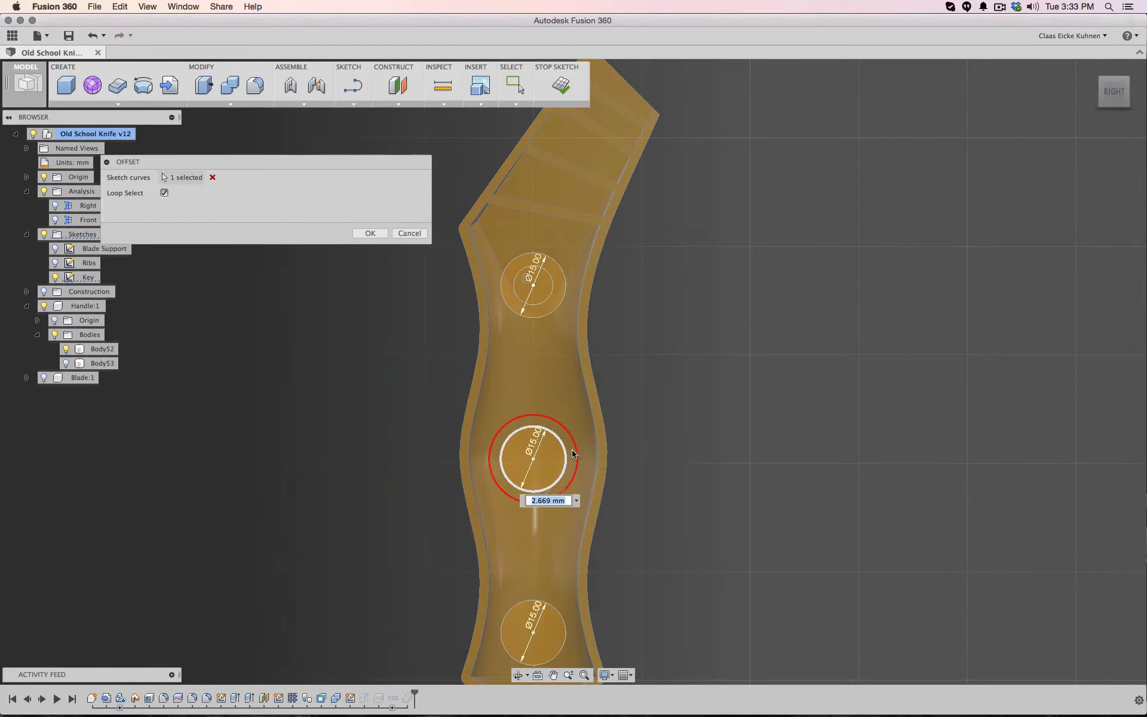
{"action": "left_click", "coordinate": [555, 469]}
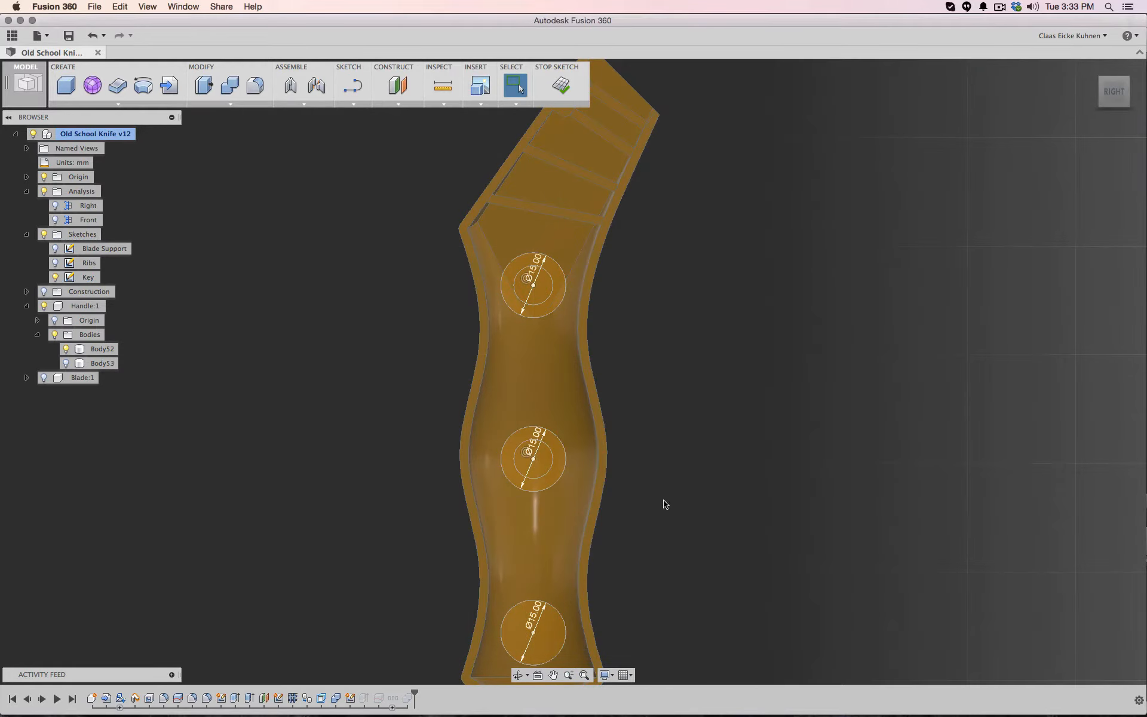
{"action": "key", "text": "o"}
{"action": "left_click", "coordinate": [541, 600]}
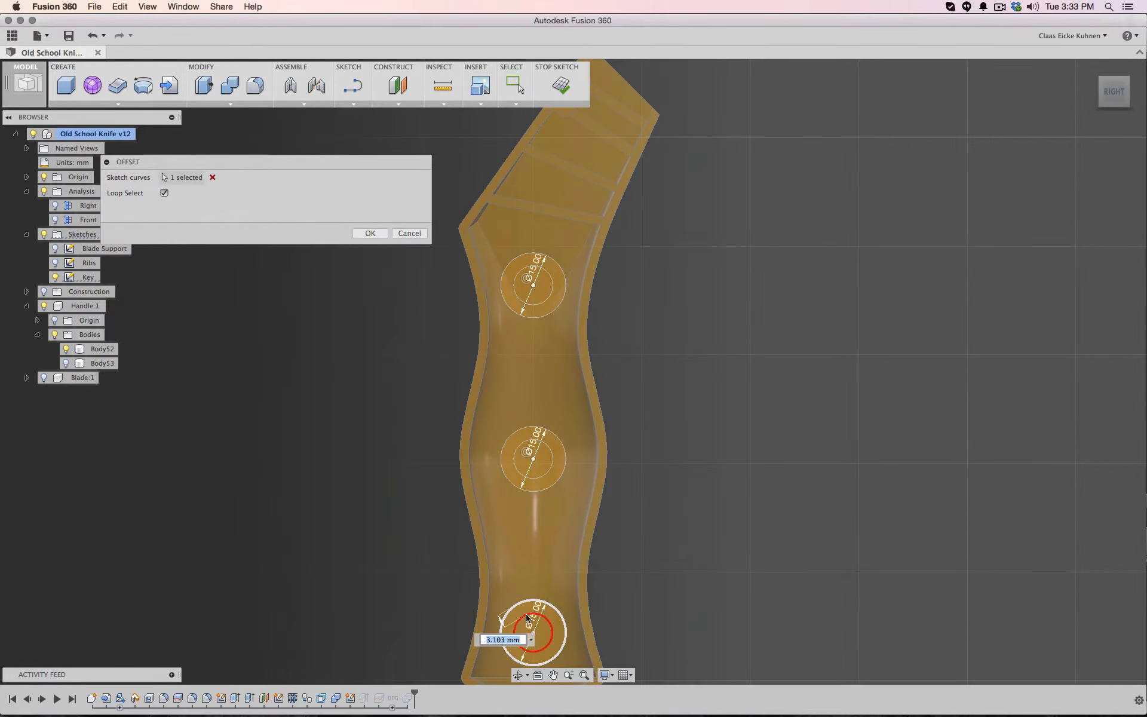
{"action": "left_click", "coordinate": [528, 620]}
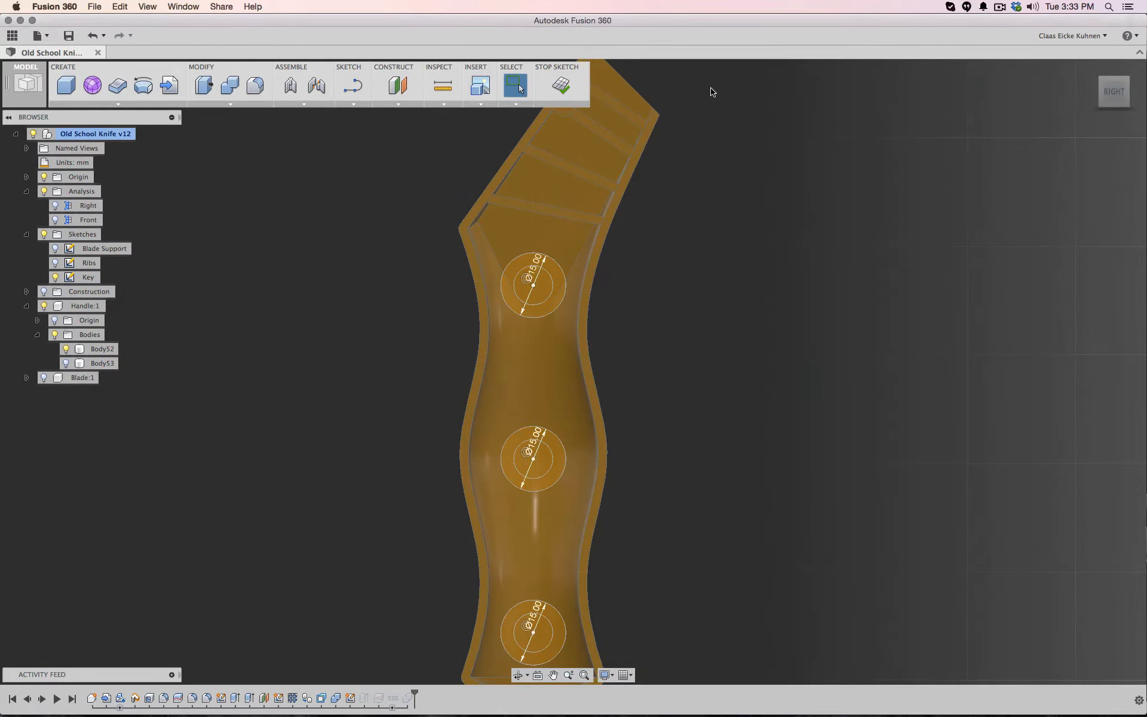
{"action": "left_click", "coordinate": [561, 85]}
Mirror the visible handle half body across the vertical YZ origin plane
{"action": "left_click_drag", "start_coordinate": [1123, 89], "coordinate": [1111, 99]}
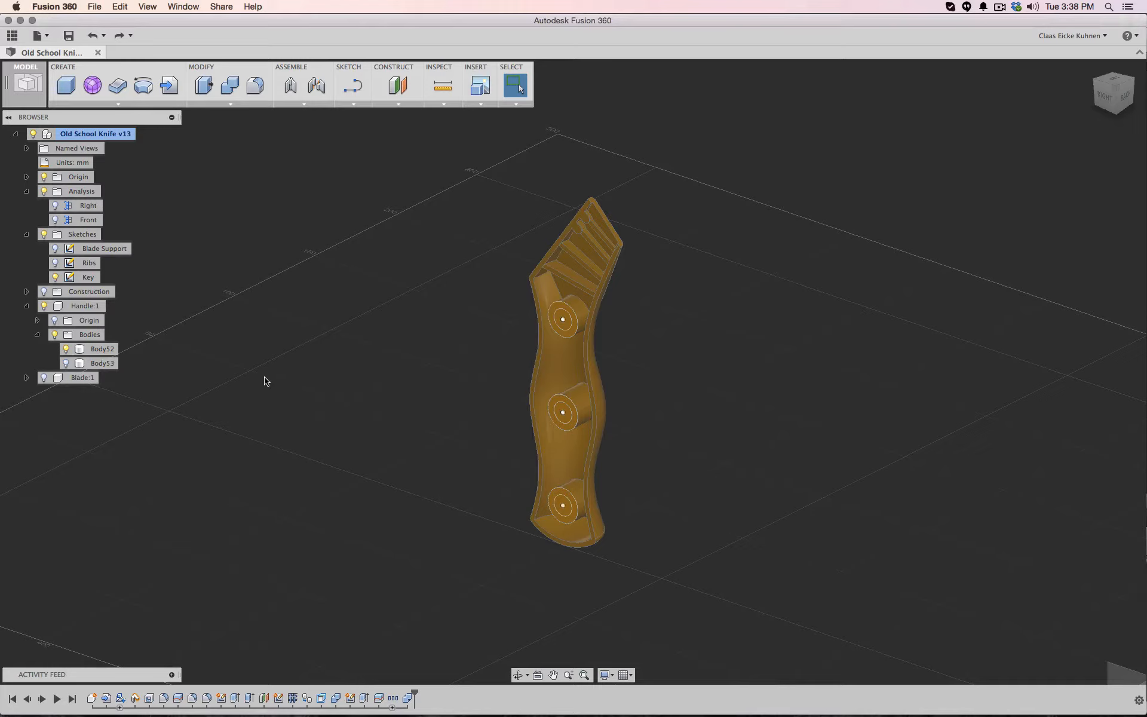
{"action": "left_click", "coordinate": [84, 105]}
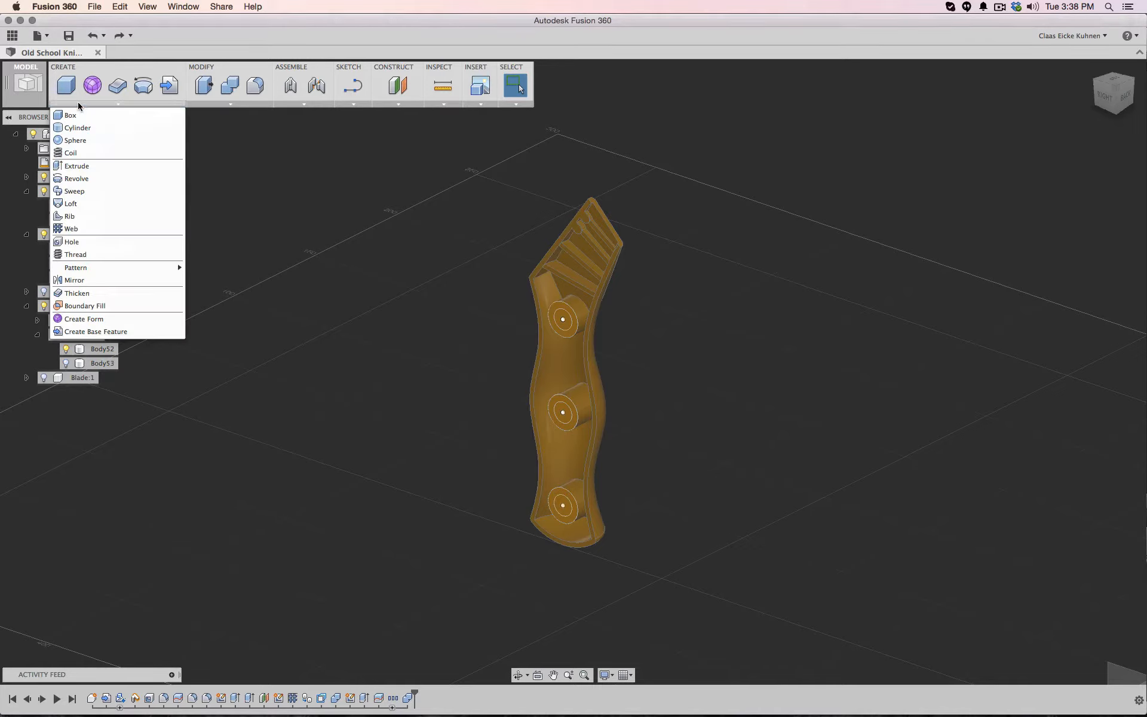
{"action": "left_click", "coordinate": [75, 280]}
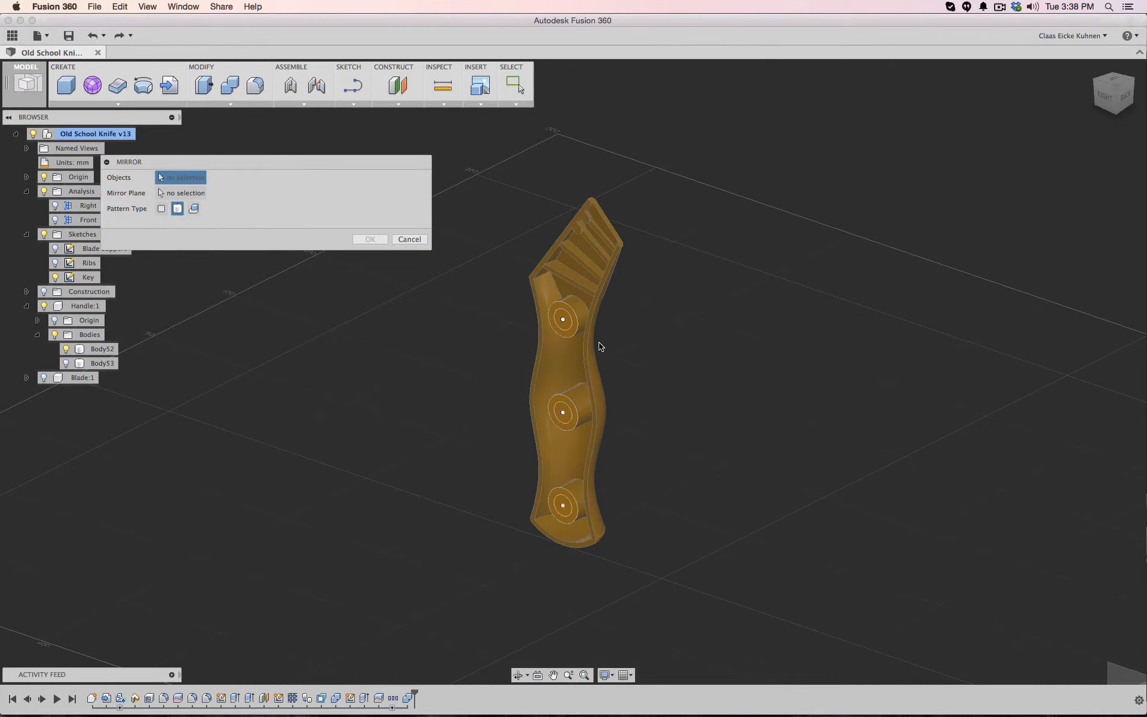
{"action": "left_click", "coordinate": [579, 344]}
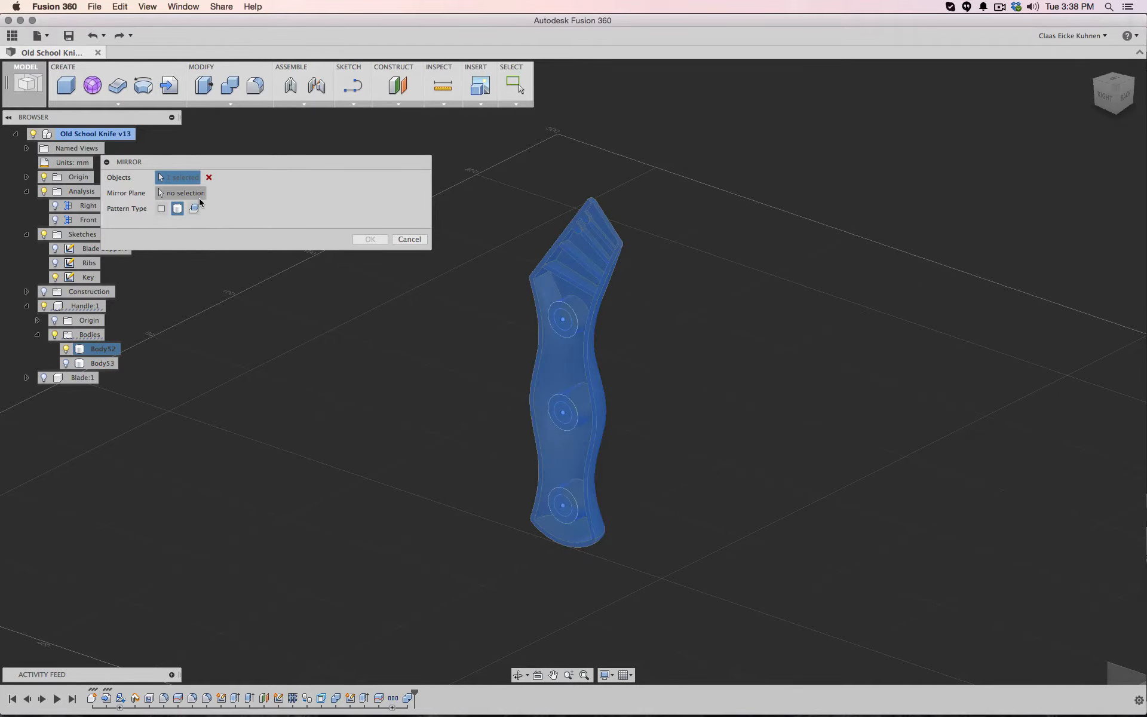
{"action": "scroll", "coordinate": [657, 361], "scroll_direction": "down", "scroll_amount": 5}
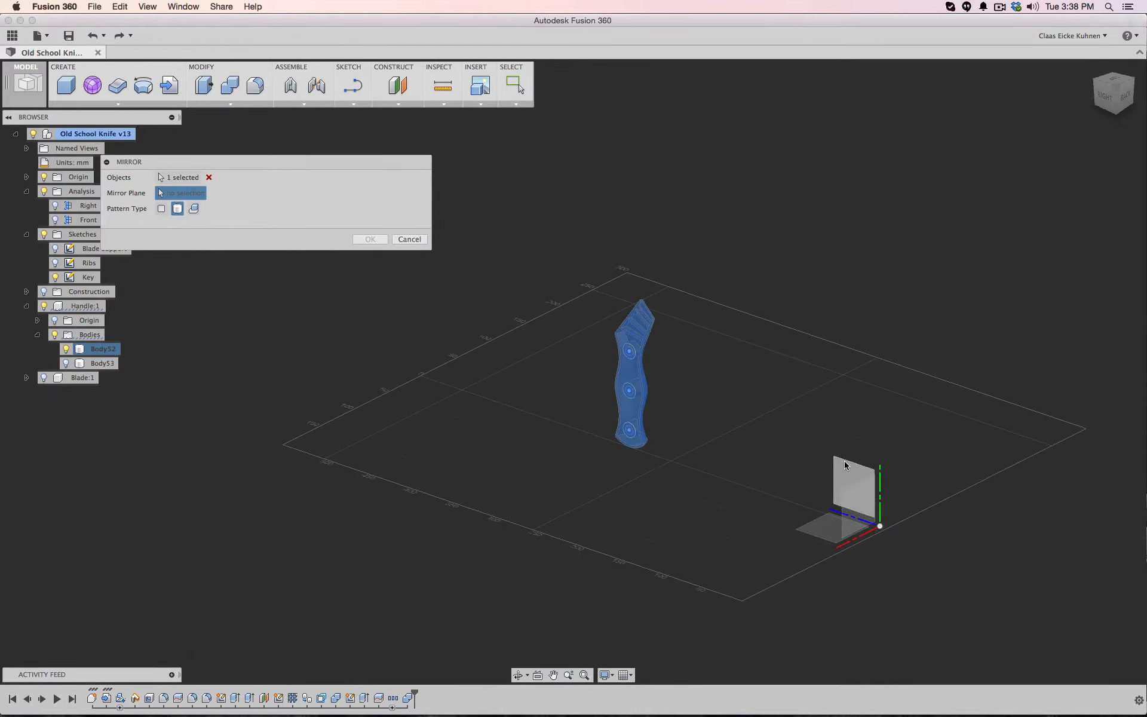
{"action": "left_click", "coordinate": [845, 466]}
{"action": "left_click", "coordinate": [370, 239]}
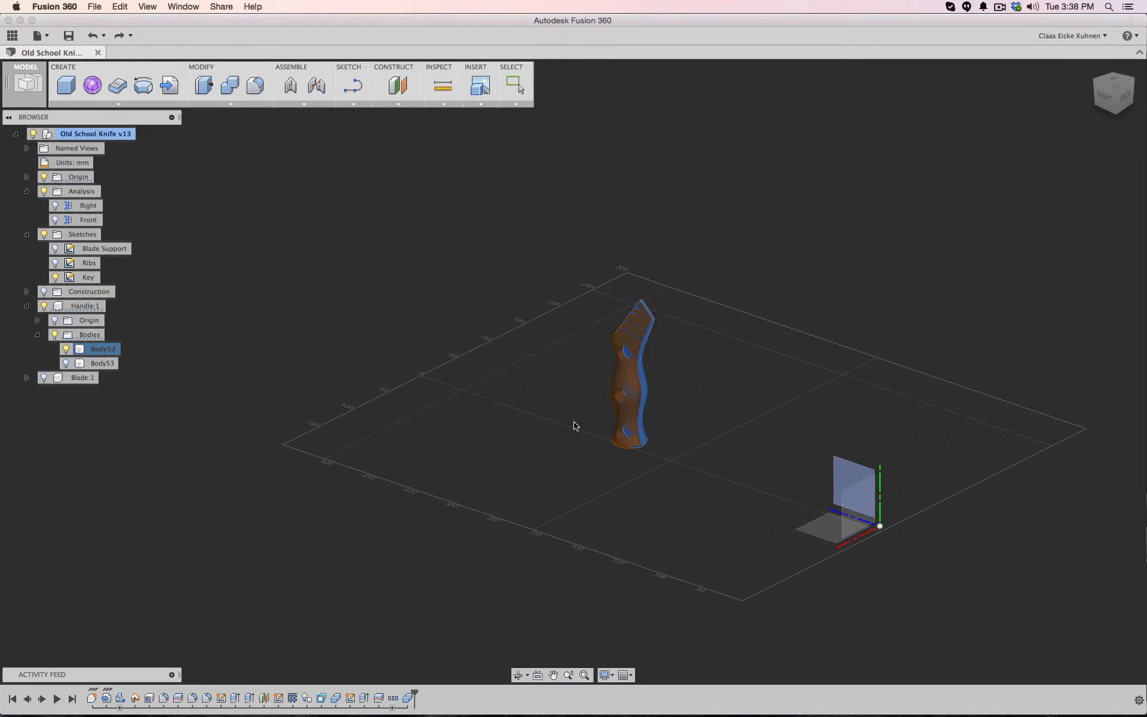
Split the joined handle body into two halves using the vertical YZ origin plane as the splitting tool
{"action": "scroll", "coordinate": [800, 311], "scroll_direction": "up", "scroll_amount": 5}
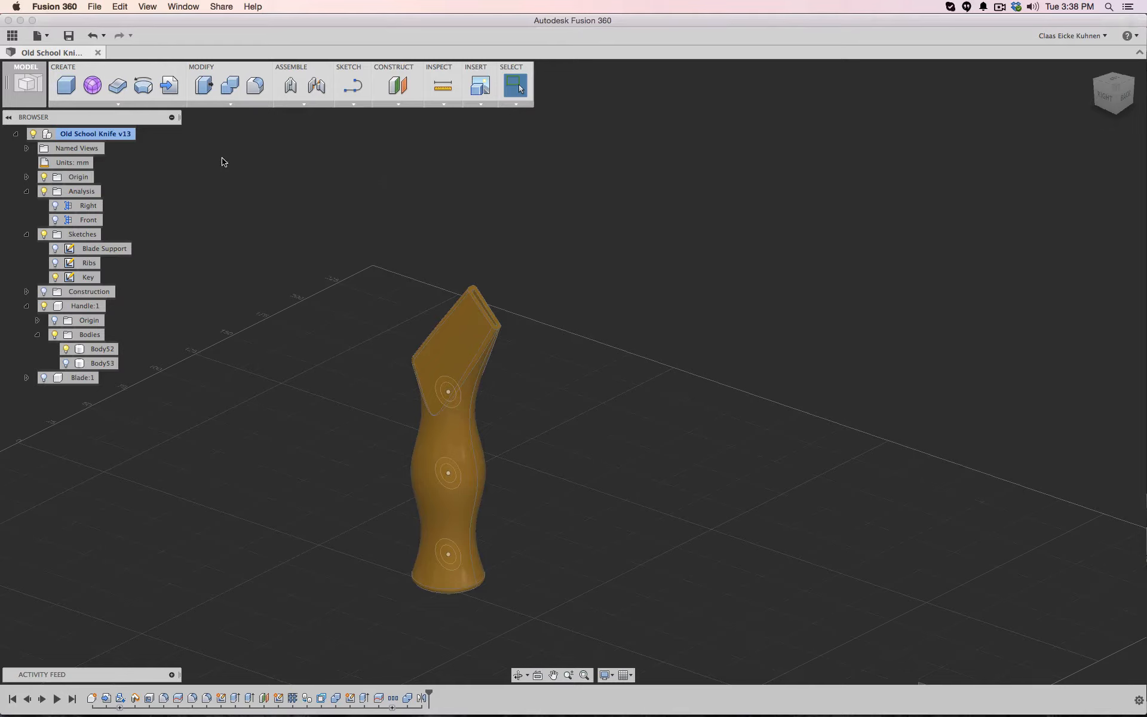
{"action": "left_click", "coordinate": [207, 106]}
{"action": "left_click", "coordinate": [218, 241]}
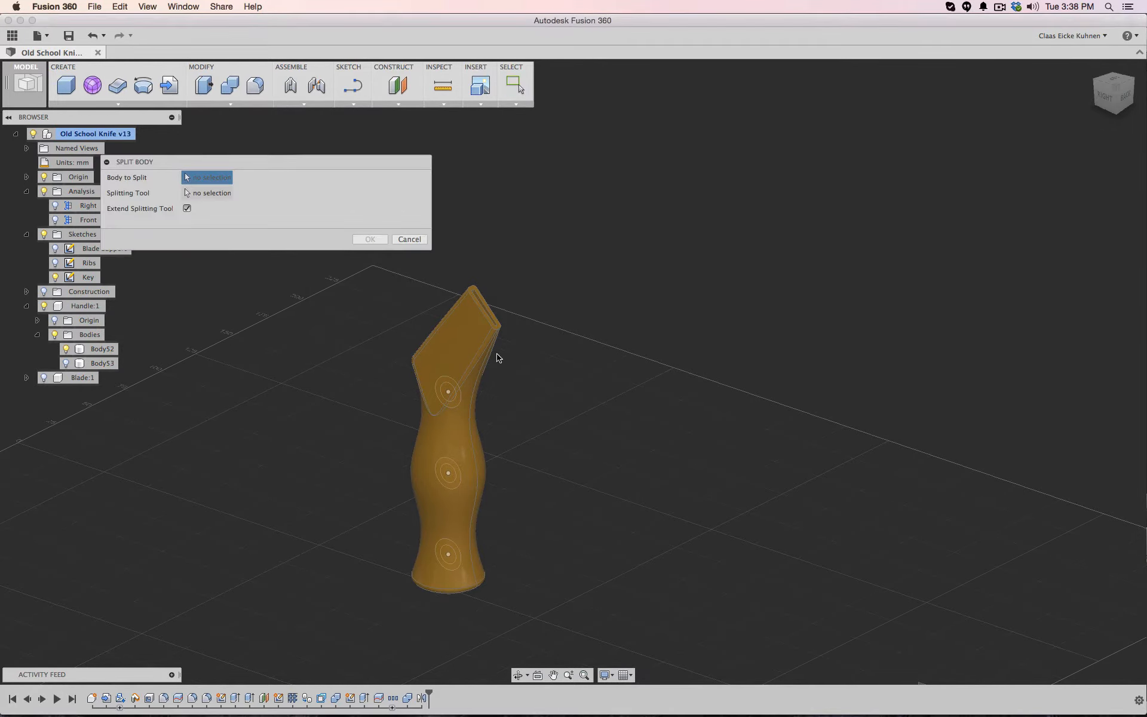
{"action": "left_click", "coordinate": [487, 350]}
{"action": "scroll", "coordinate": [621, 419], "scroll_direction": "down", "scroll_amount": 6}
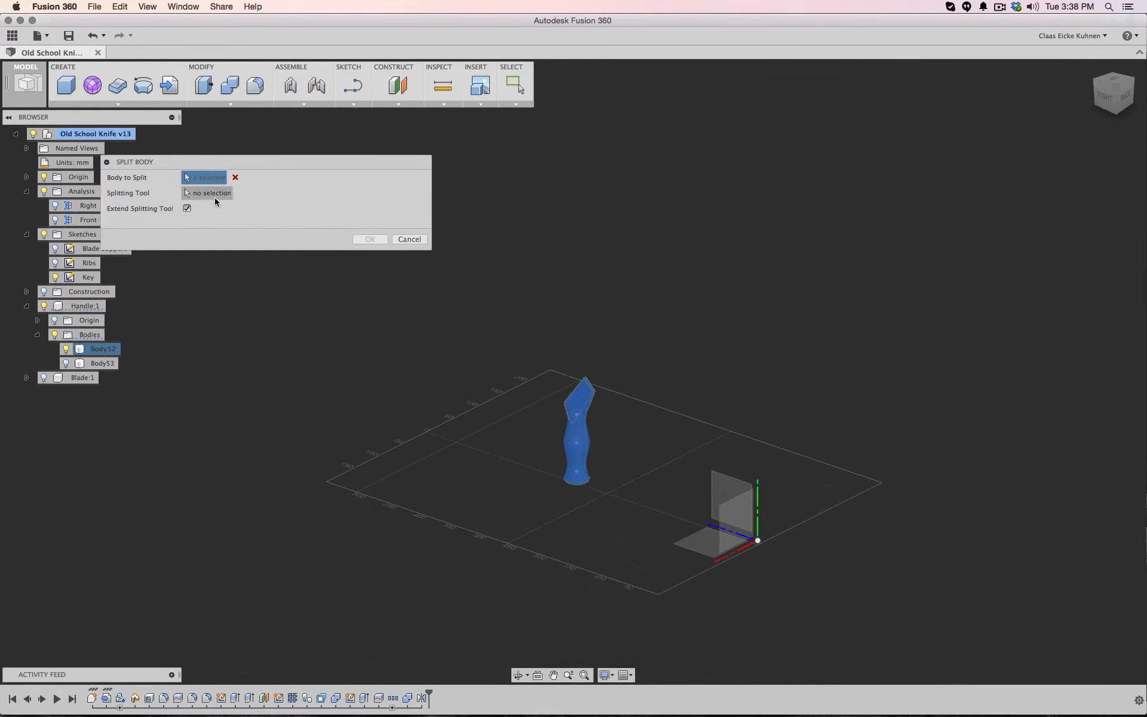
{"action": "left_click", "coordinate": [725, 486]}
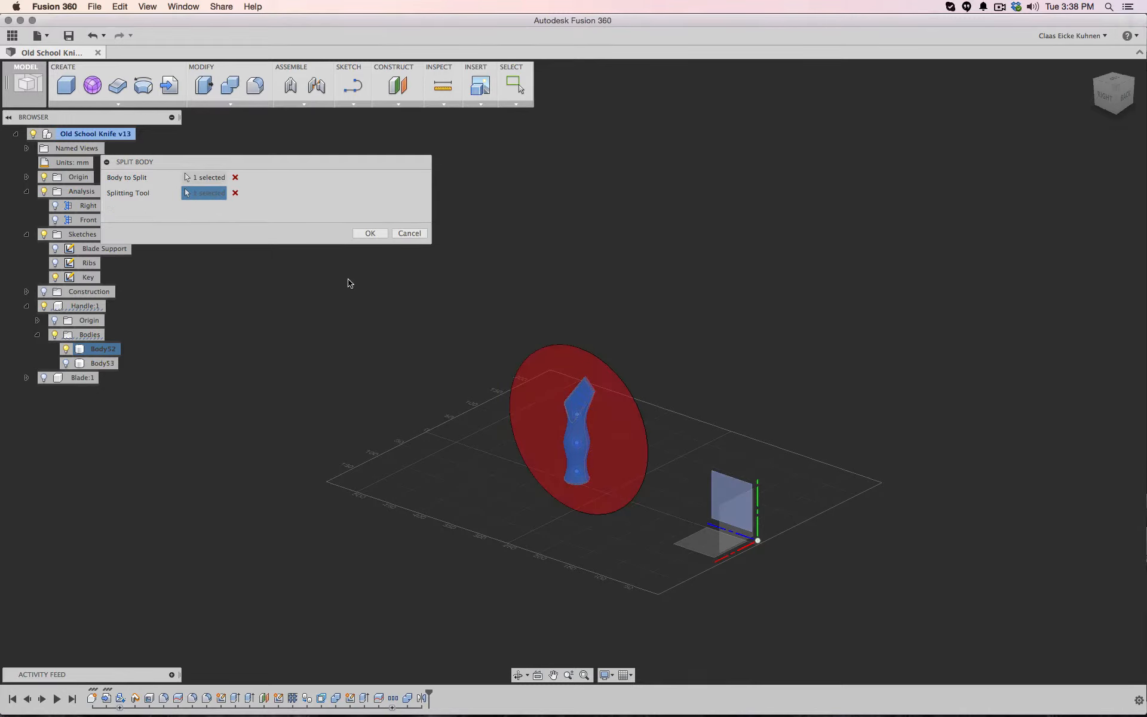
{"action": "left_click", "coordinate": [367, 239]}
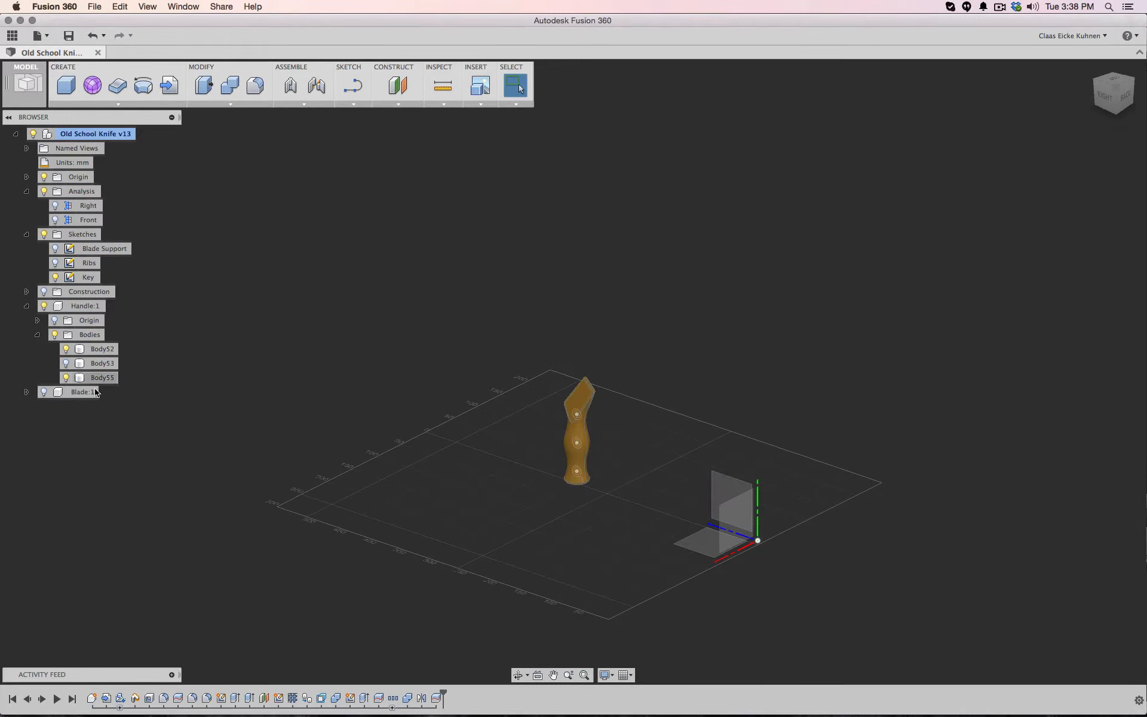
Hide Body52 so only the Body55 half is shown, and turn the view to its hollow inner side
{"action": "scroll", "coordinate": [637, 359], "scroll_direction": "down", "scroll_amount": 5}
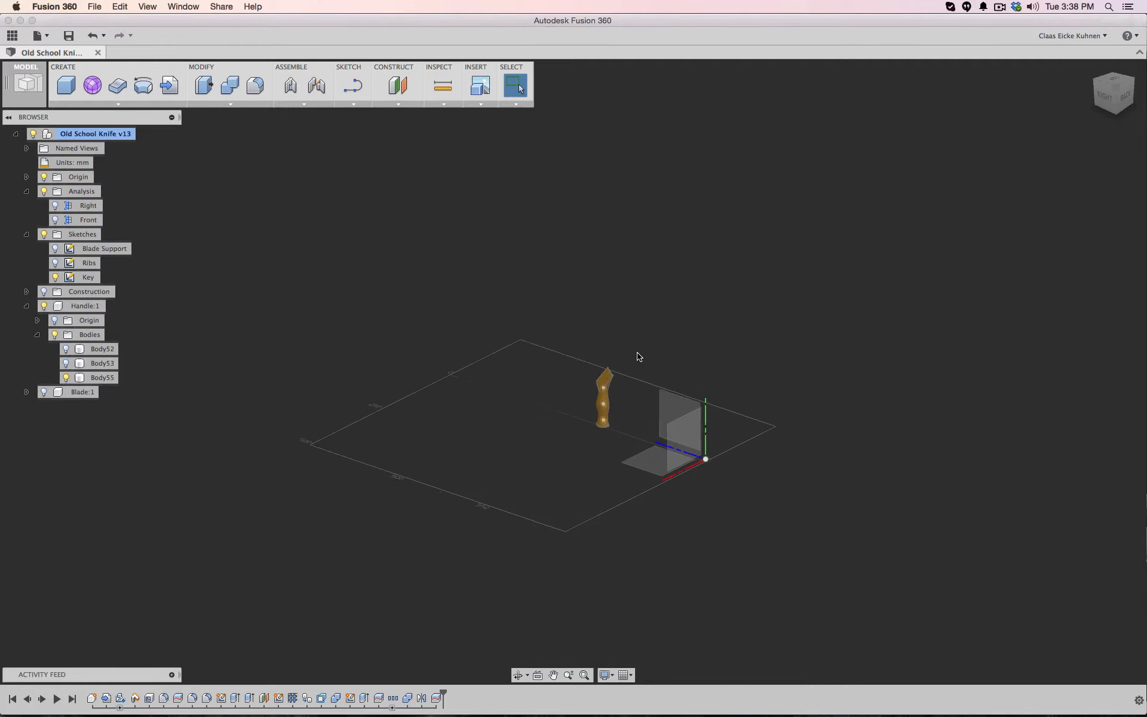
{"action": "scroll", "coordinate": [641, 357], "scroll_direction": "up", "scroll_amount": 5}
{"action": "scroll", "coordinate": [641, 356], "scroll_direction": "up", "scroll_amount": 1}
{"action": "left_click_drag", "start_coordinate": [1100, 102], "coordinate": [1016, 96]}
{"action": "scroll", "coordinate": [453, 367], "scroll_direction": "up", "scroll_amount": 8}
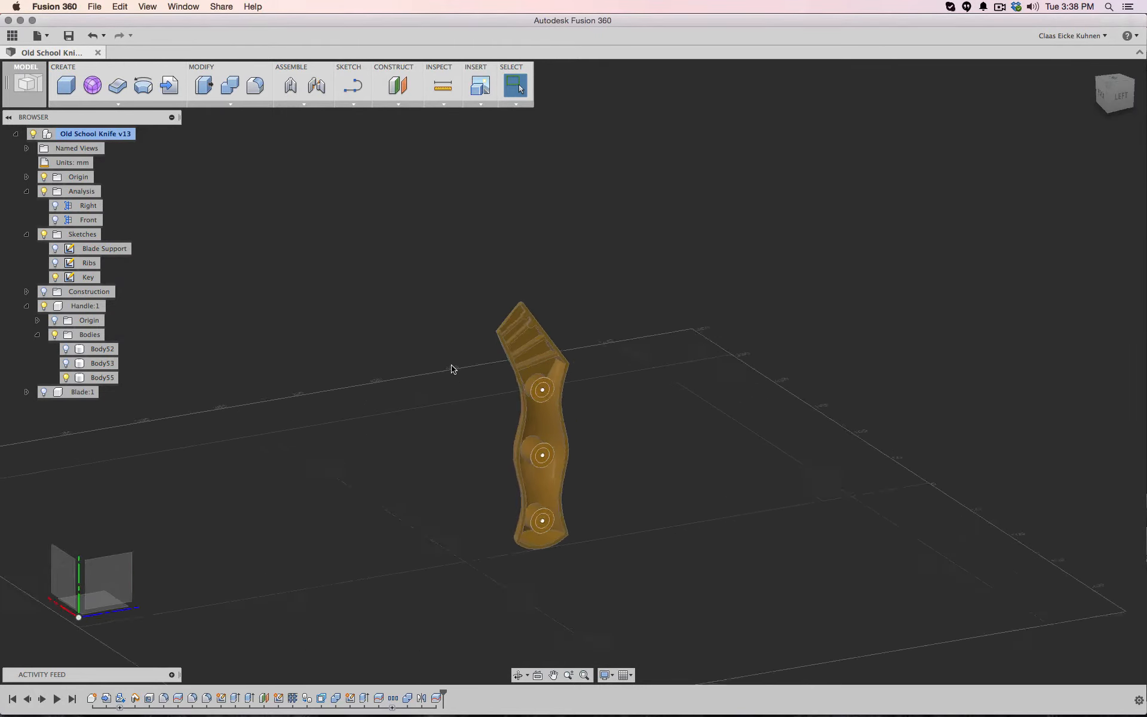
Compare Body53 with Body55 by showing each one alone, ending with only Body55 visible
{"action": "left_click", "coordinate": [65, 376]}
{"action": "left_click", "coordinate": [66, 363]}
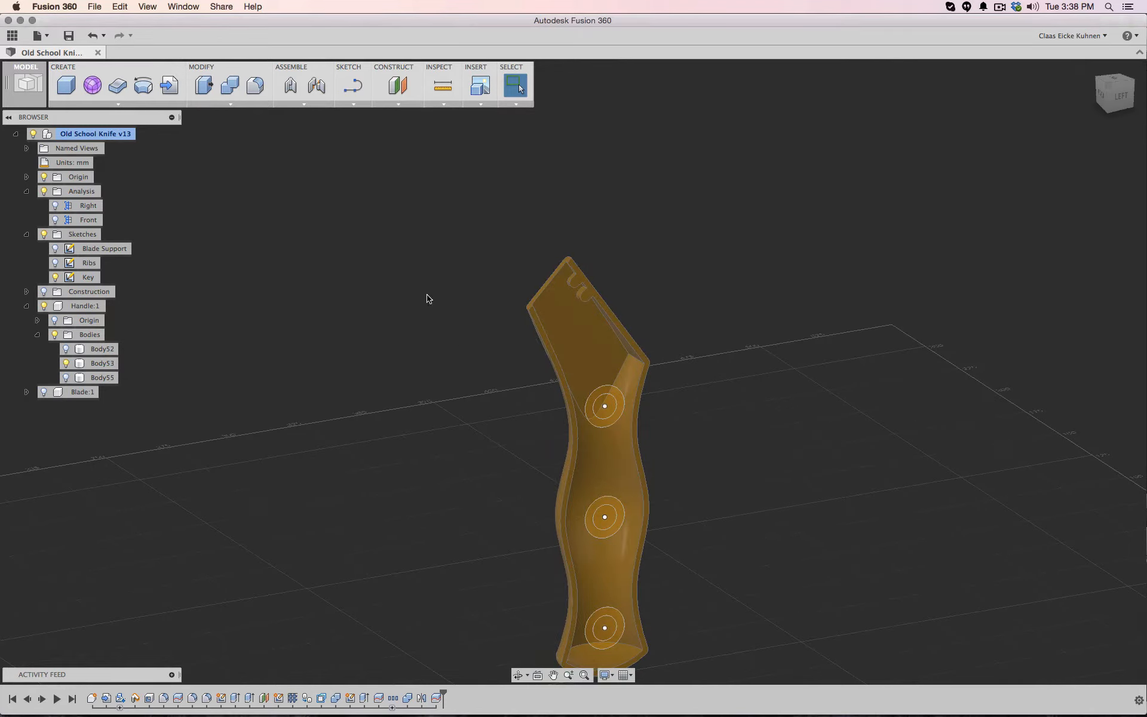
{"action": "left_click", "coordinate": [65, 364]}
{"action": "left_click", "coordinate": [66, 377]}
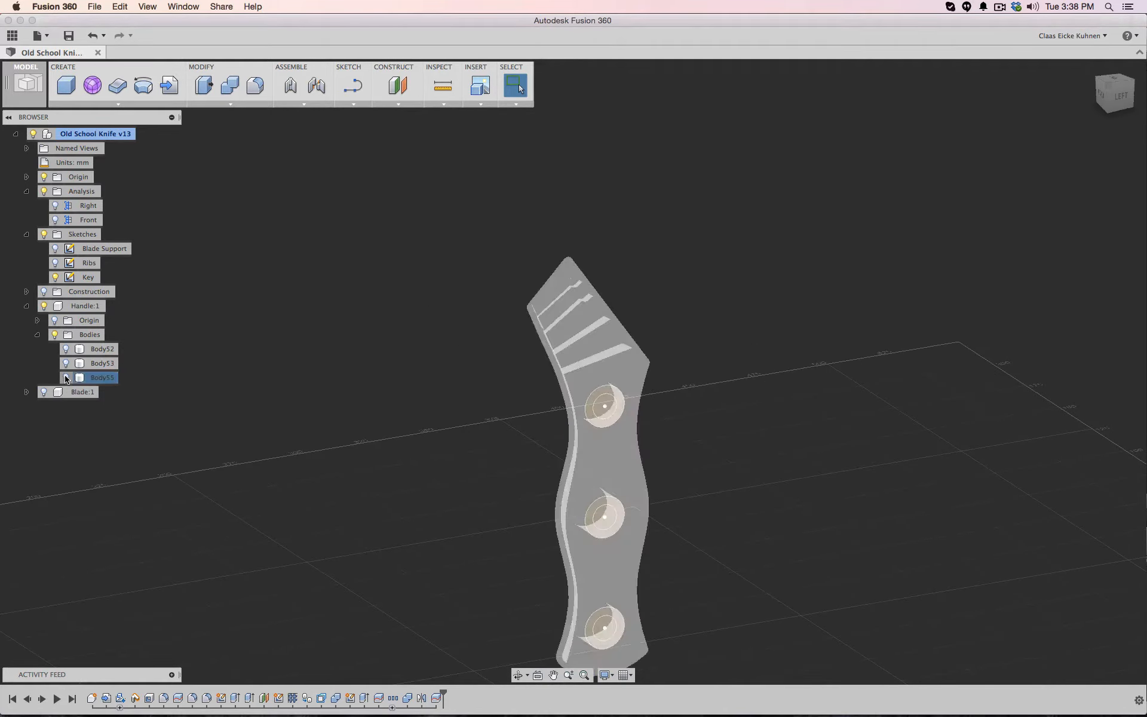
{"action": "scroll", "coordinate": [782, 519], "scroll_direction": "down", "scroll_amount": 3}
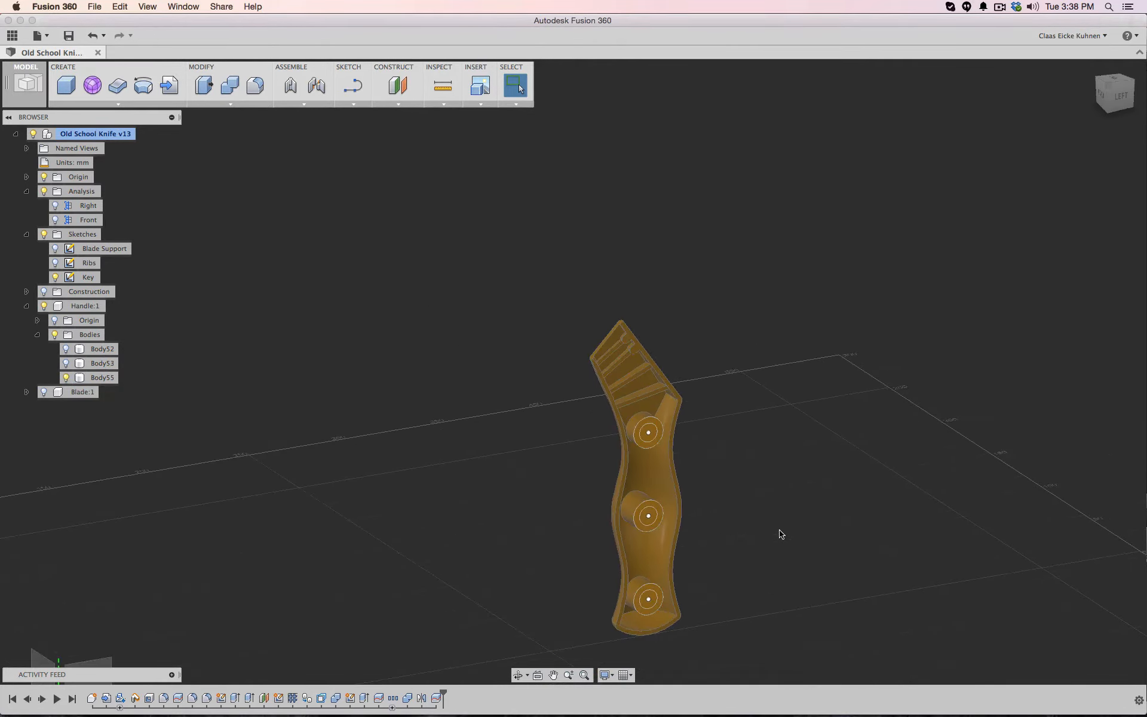
{"action": "middle_click_drag", "start_coordinate": [781, 538], "coordinate": [712, 402]}
{"action": "key", "text": "Escape"}
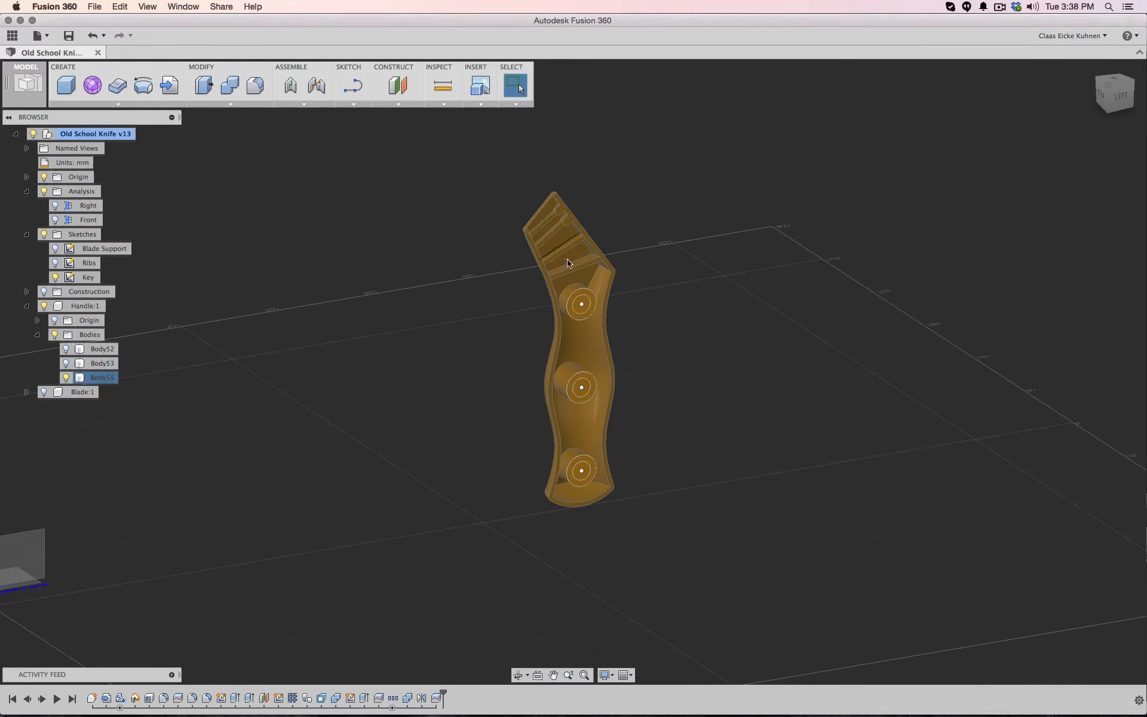
{"action": "scroll", "coordinate": [705, 309], "scroll_direction": "down", "scroll_amount": 2}
{"action": "scroll", "coordinate": [705, 311], "scroll_direction": "up", "scroll_amount": 5}
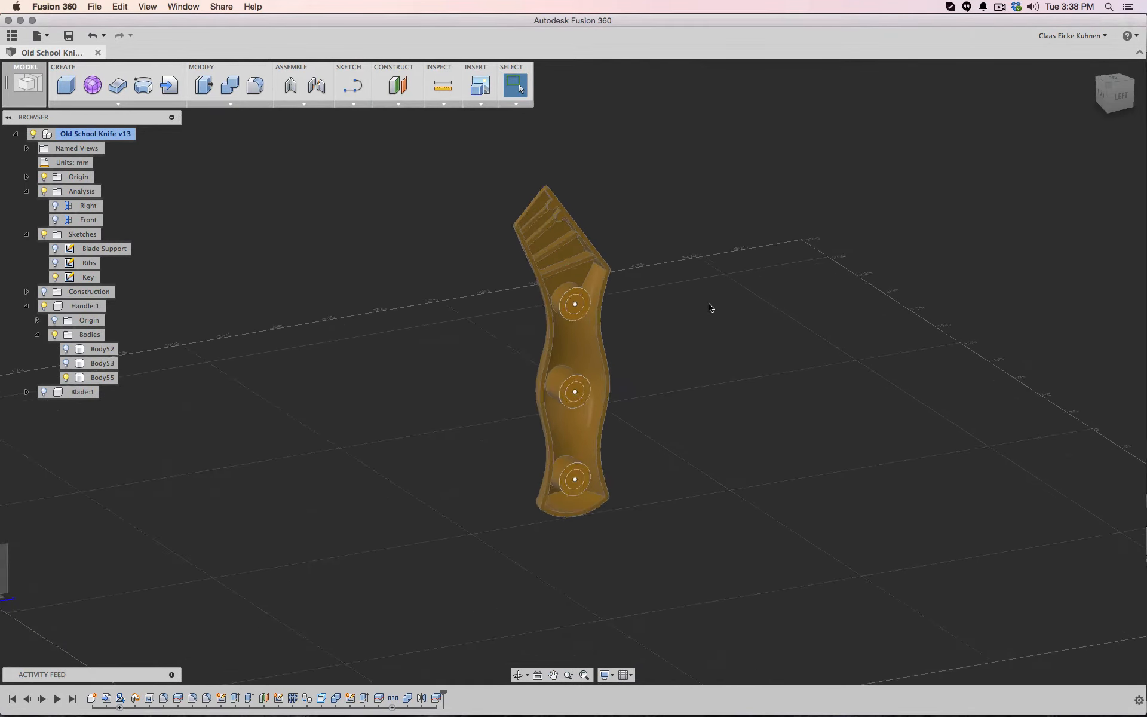
{"action": "middle_click_drag", "start_coordinate": [705, 310], "coordinate": [632, 313]}
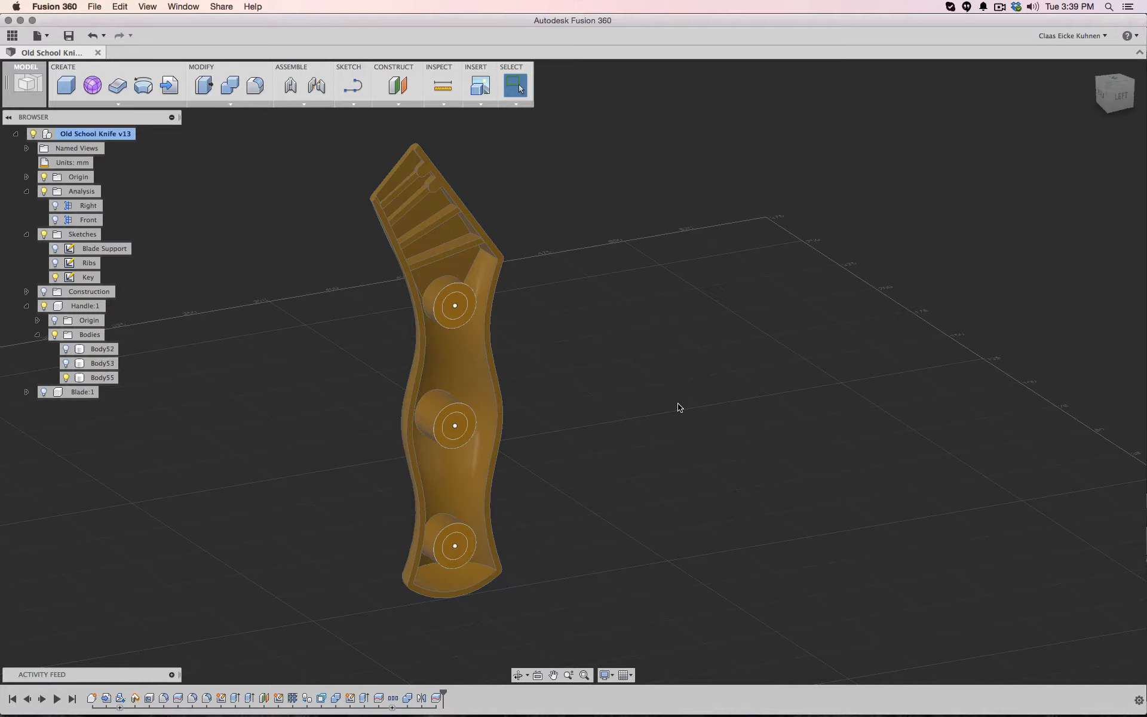
Extrude the three inner Key circles 5 mm as a cut into the posts of Body55
{"action": "left_click", "coordinate": [101, 106]}
{"action": "mouse_move", "coordinate": [204, 104]}
{"action": "mouse_move", "coordinate": [117, 104]}
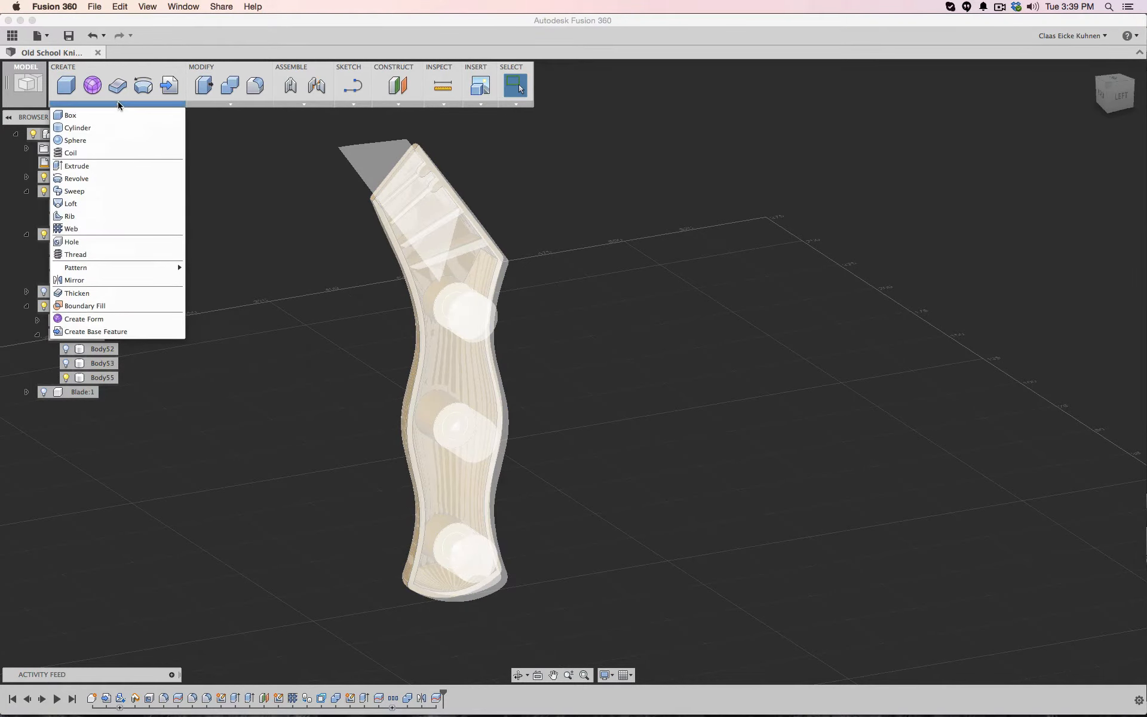
{"action": "left_click", "coordinate": [95, 159]}
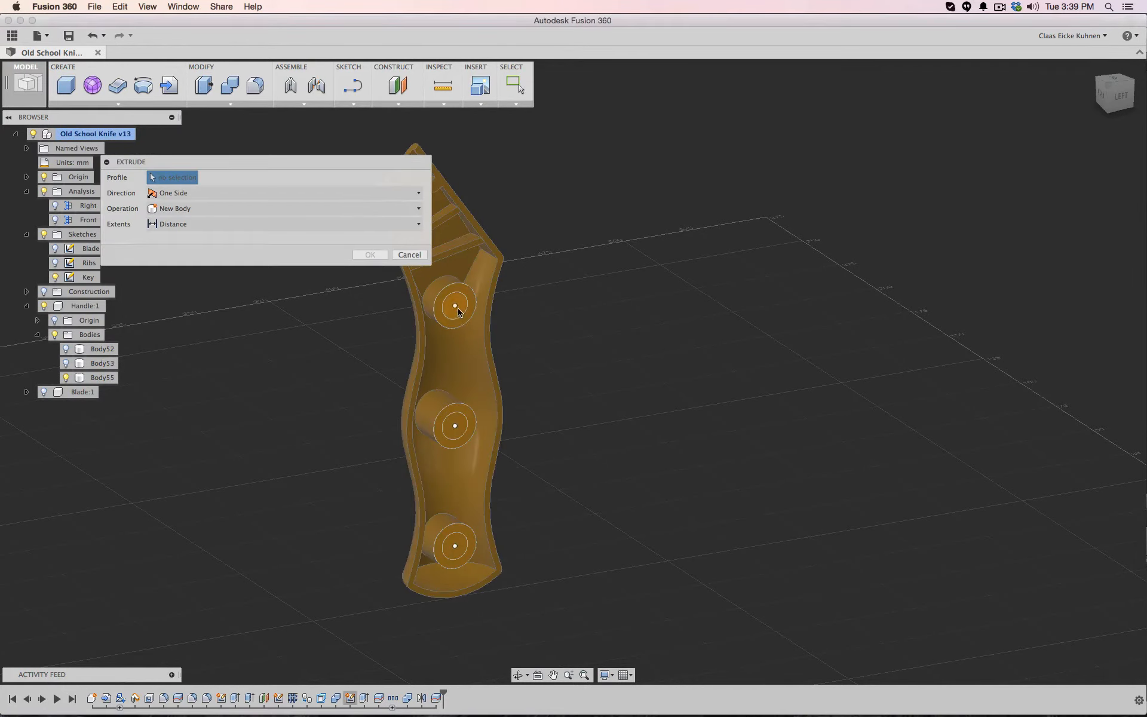
{"action": "left_click", "coordinate": [454, 305]}
{"action": "left_click", "coordinate": [468, 436]}
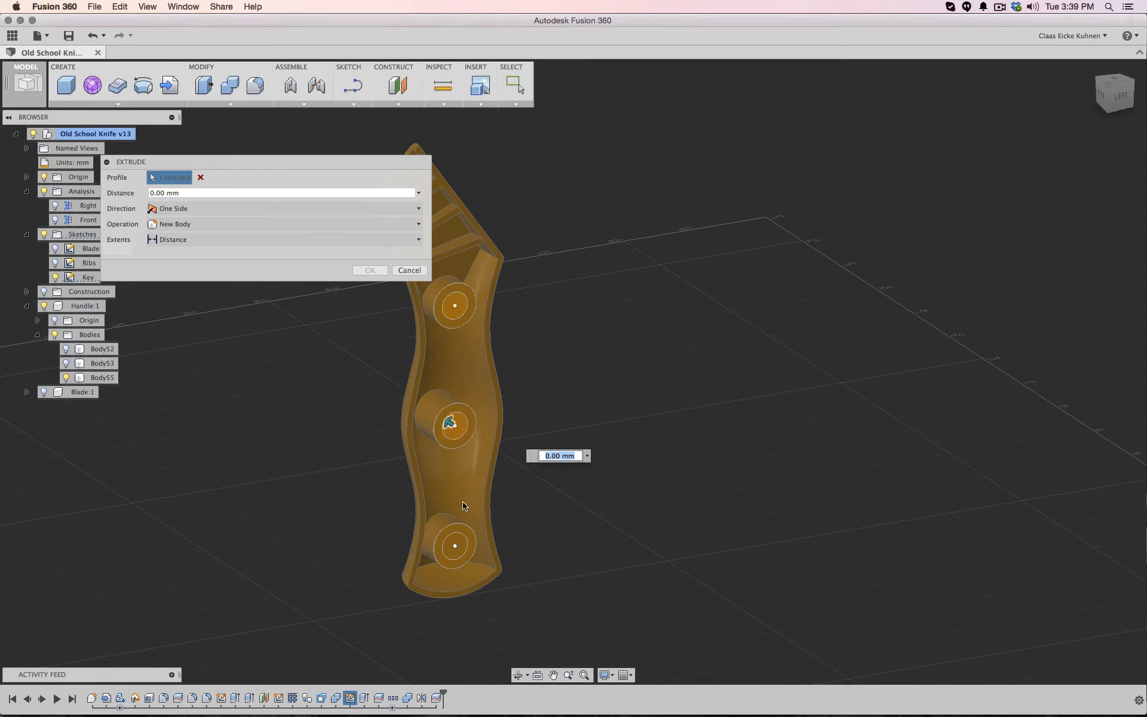
{"action": "left_click", "coordinate": [457, 540]}
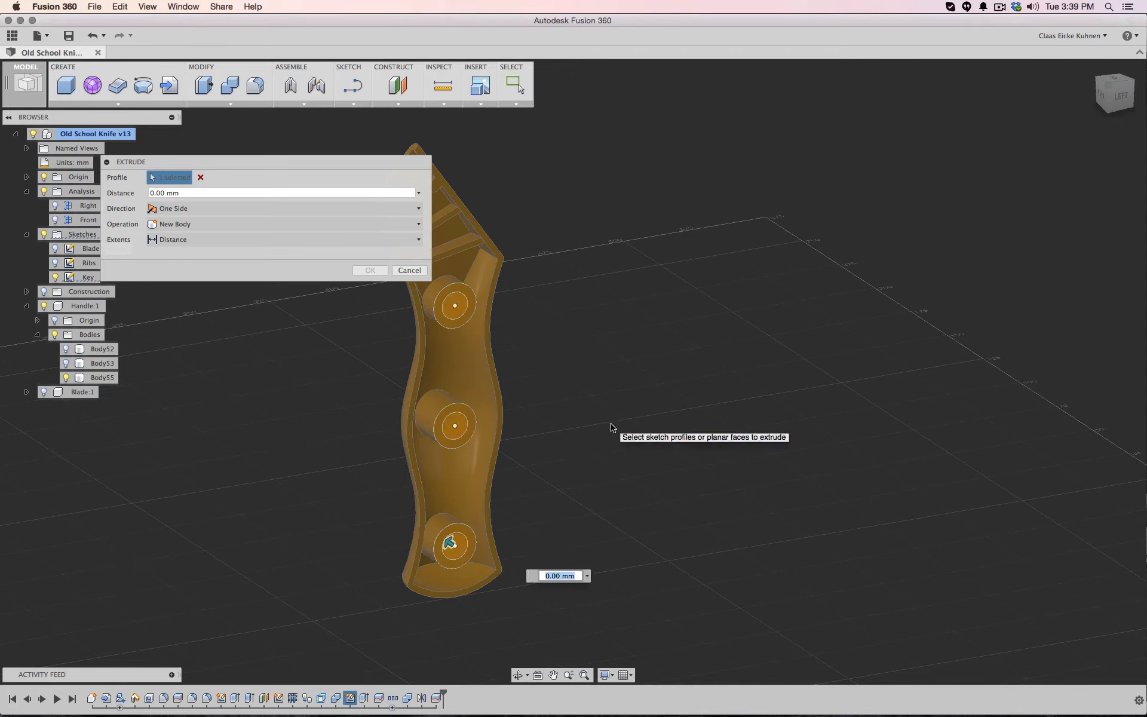
{"action": "type", "text": "5"}
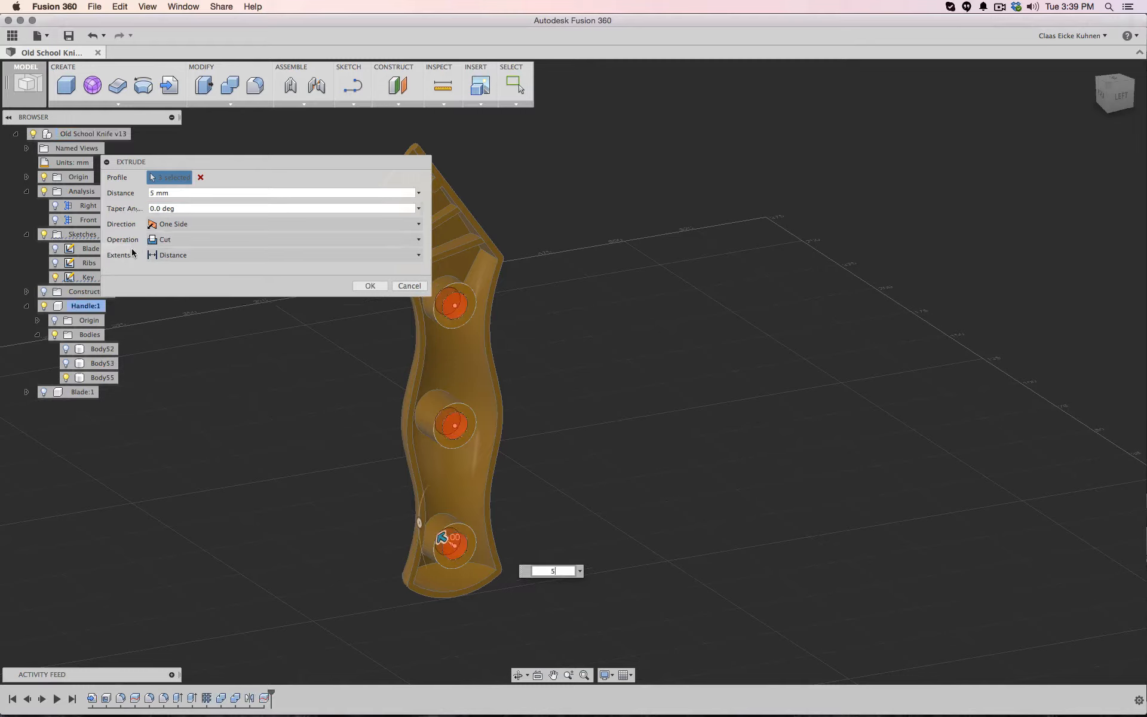
{"action": "left_click", "coordinate": [369, 287]}
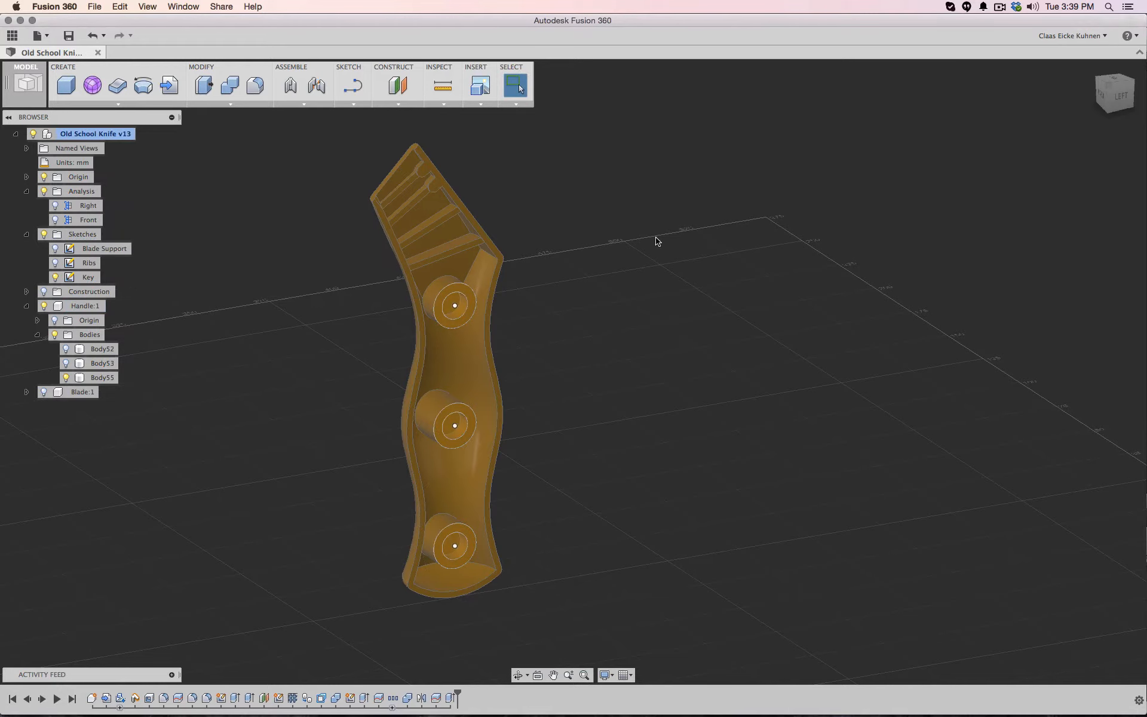
Hide Body55, show Body52 instead and turn the view to its inner side
{"action": "scroll", "coordinate": [669, 275], "scroll_direction": "down", "scroll_amount": 5}
{"action": "scroll", "coordinate": [669, 275], "scroll_direction": "up", "scroll_amount": 4}
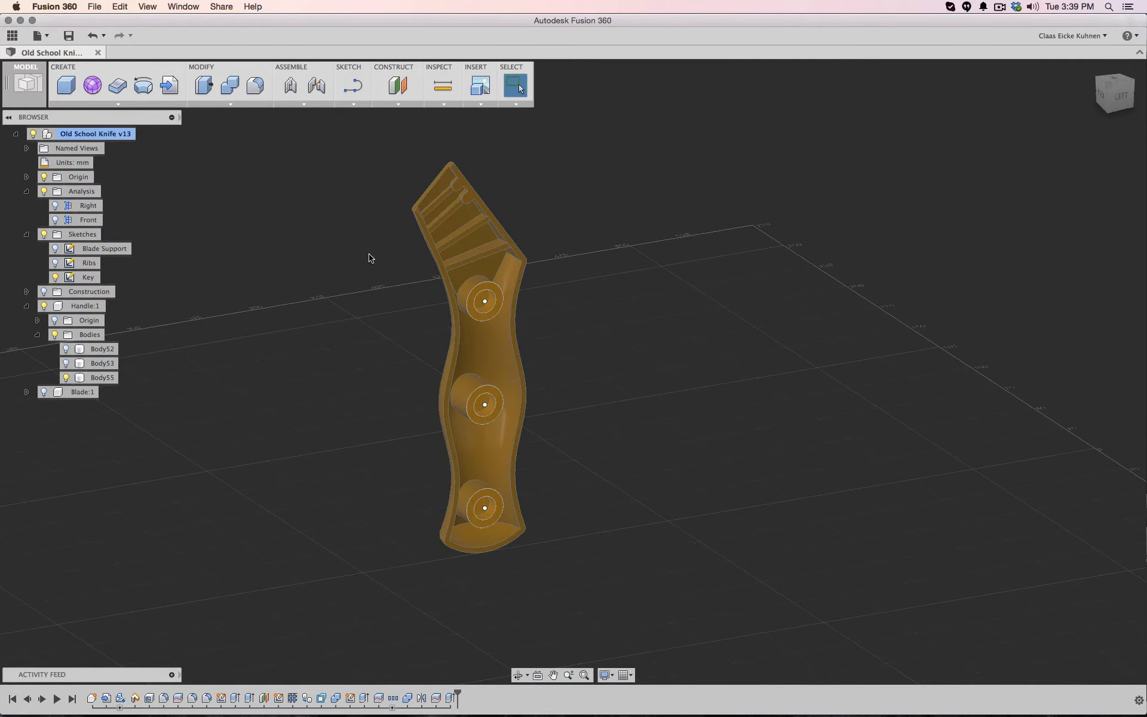
{"action": "left_click", "coordinate": [65, 377]}
{"action": "left_click", "coordinate": [66, 349]}
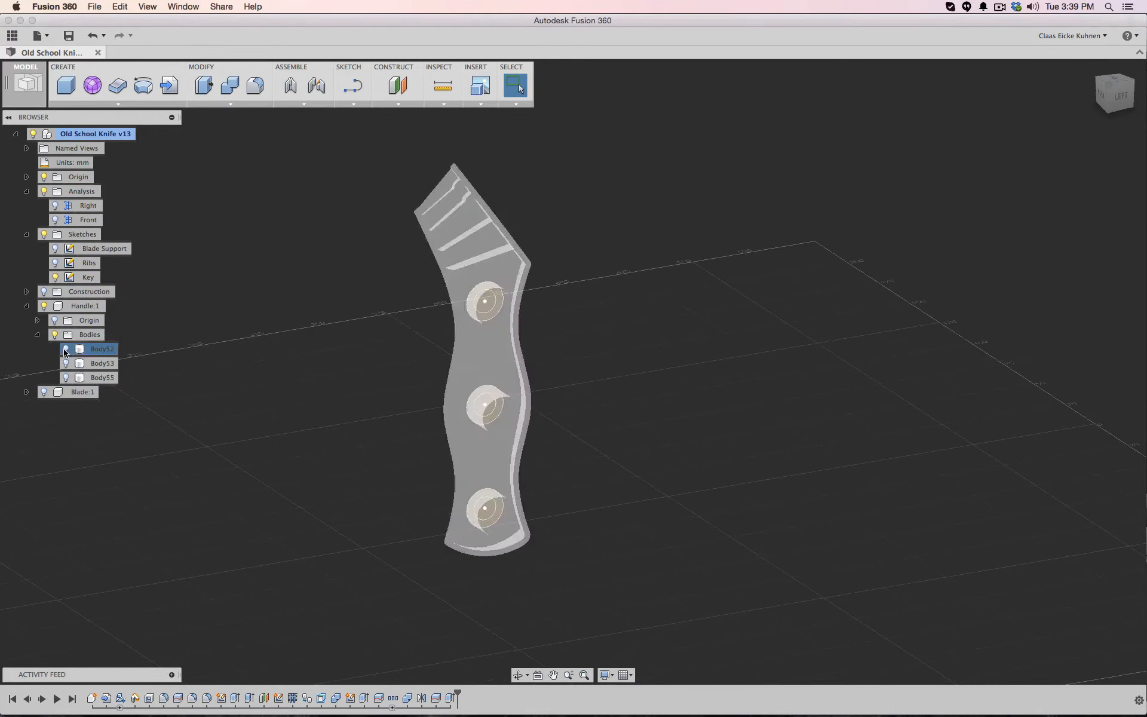
{"action": "left_click", "coordinate": [64, 350]}
{"action": "left_click_drag", "start_coordinate": [1105, 95], "coordinate": [1144, 97]}
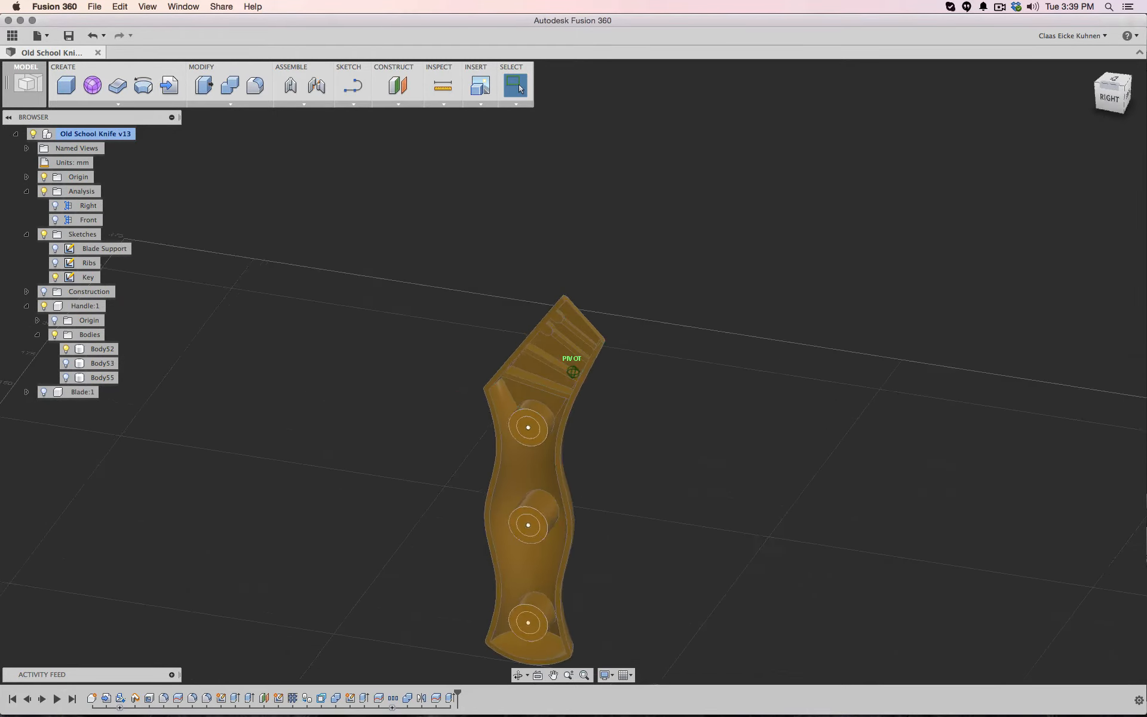
{"action": "left_click", "coordinate": [120, 104]}
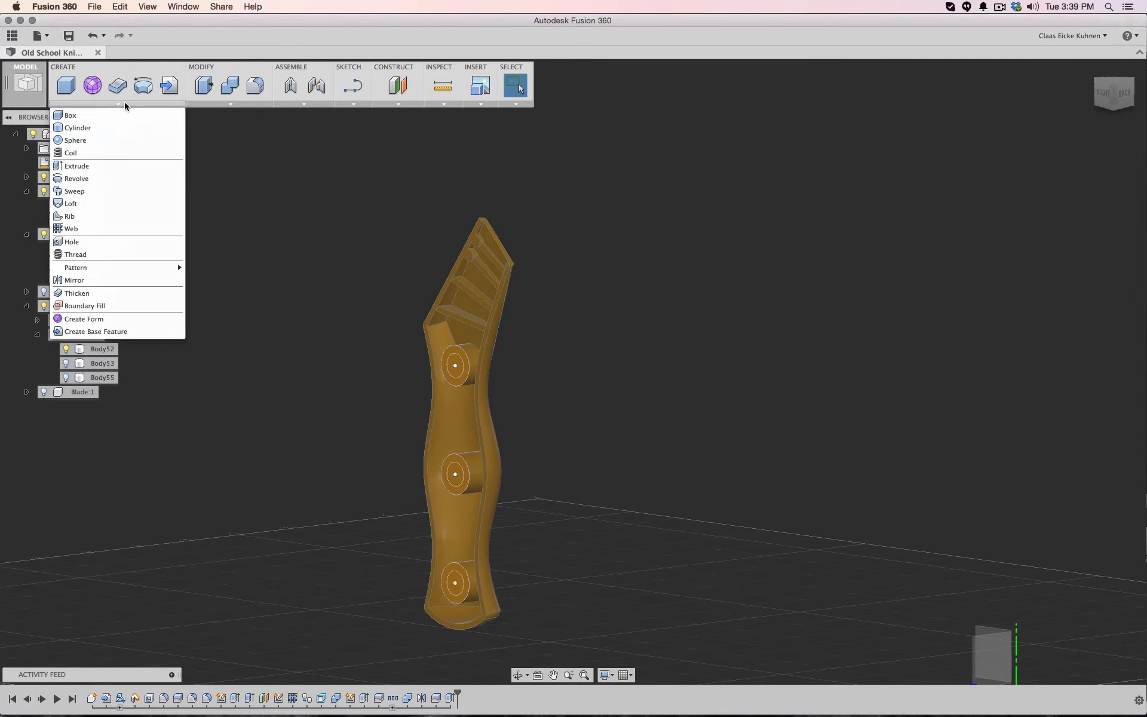
{"action": "left_click", "coordinate": [111, 167]}
{"action": "left_click", "coordinate": [459, 591]}
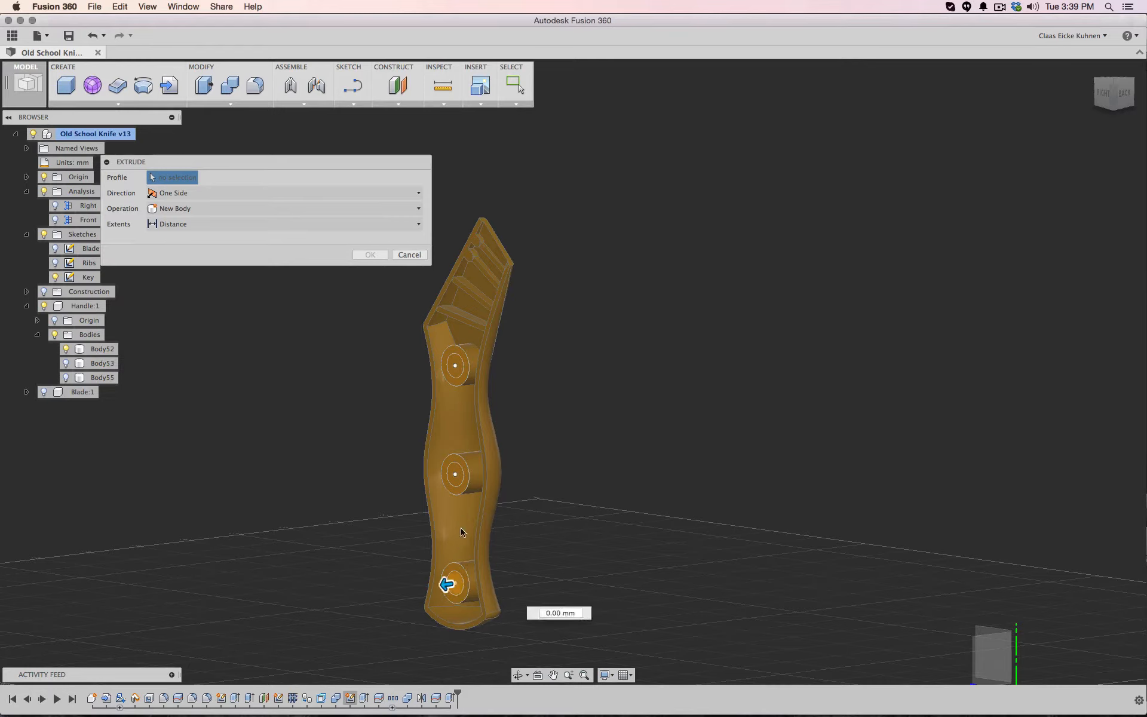
{"action": "left_click", "coordinate": [454, 368]}
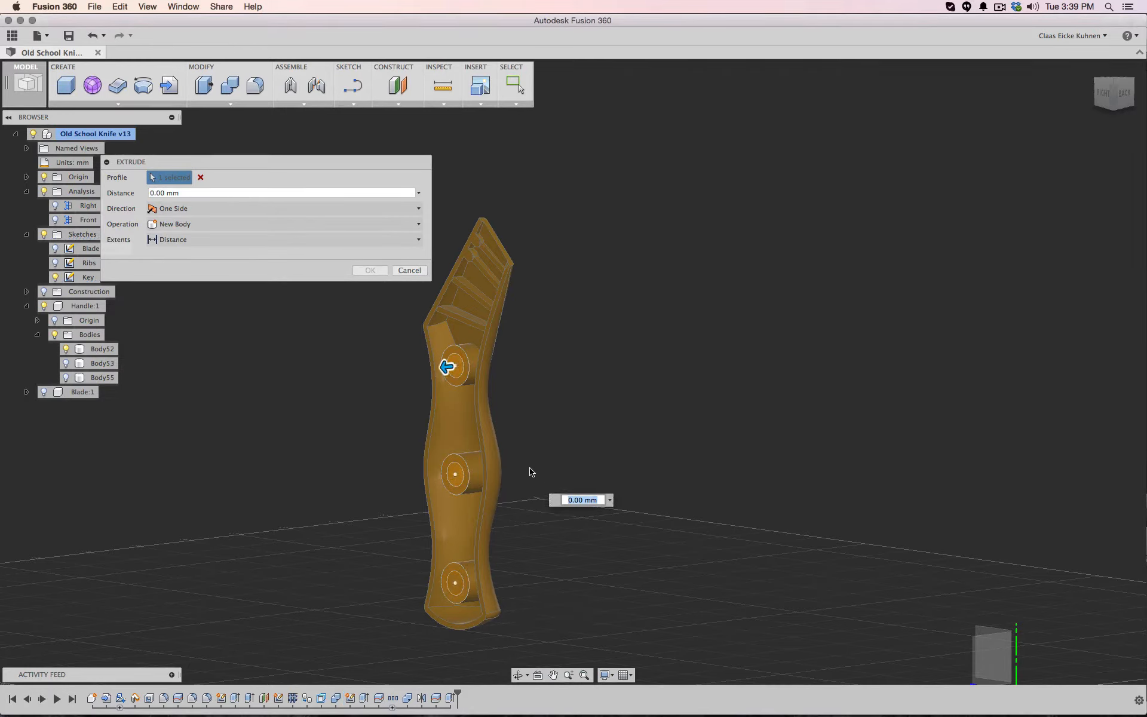
{"action": "type", "text": "-5"}
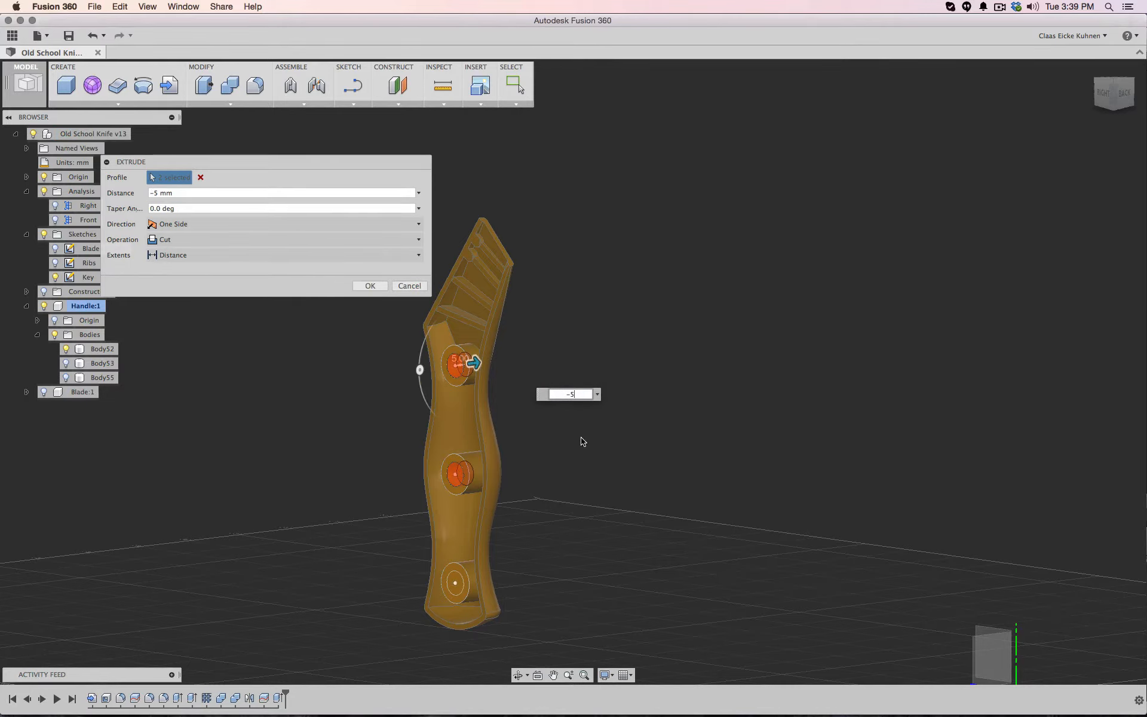
{"action": "key", "text": "Return"}
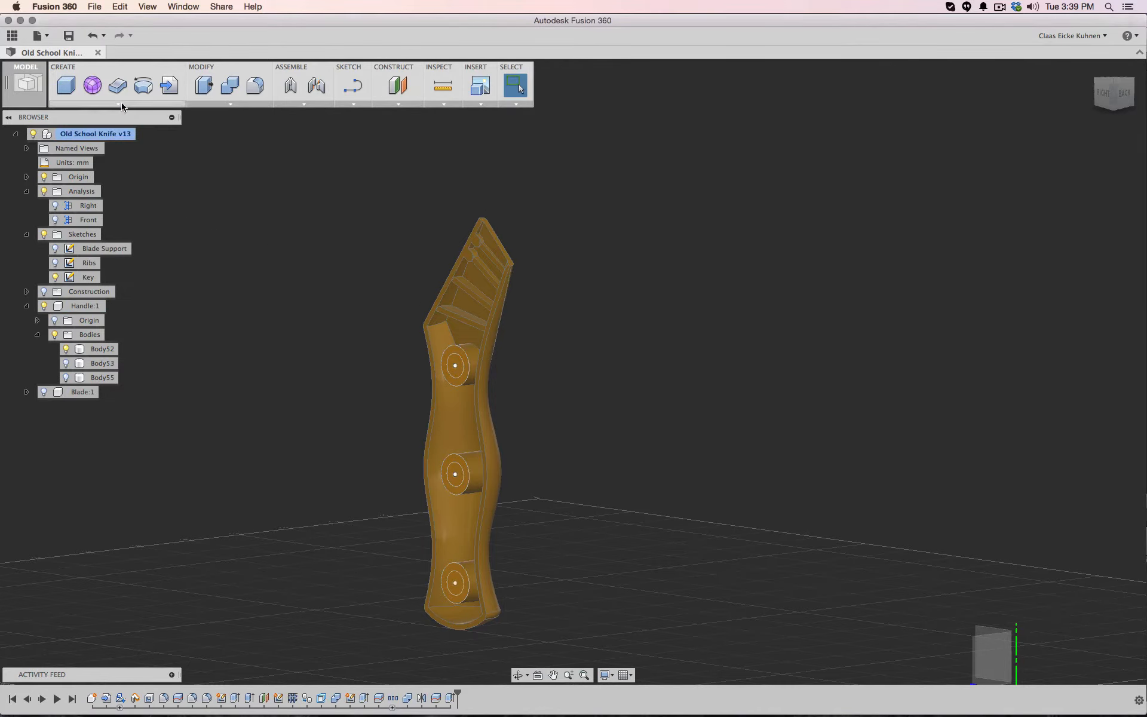
Extrude the three inner Key circles 5 mm outward from the posts of Body52 with the Join operation
{"action": "left_click", "coordinate": [118, 104]}
{"action": "left_click", "coordinate": [150, 164]}
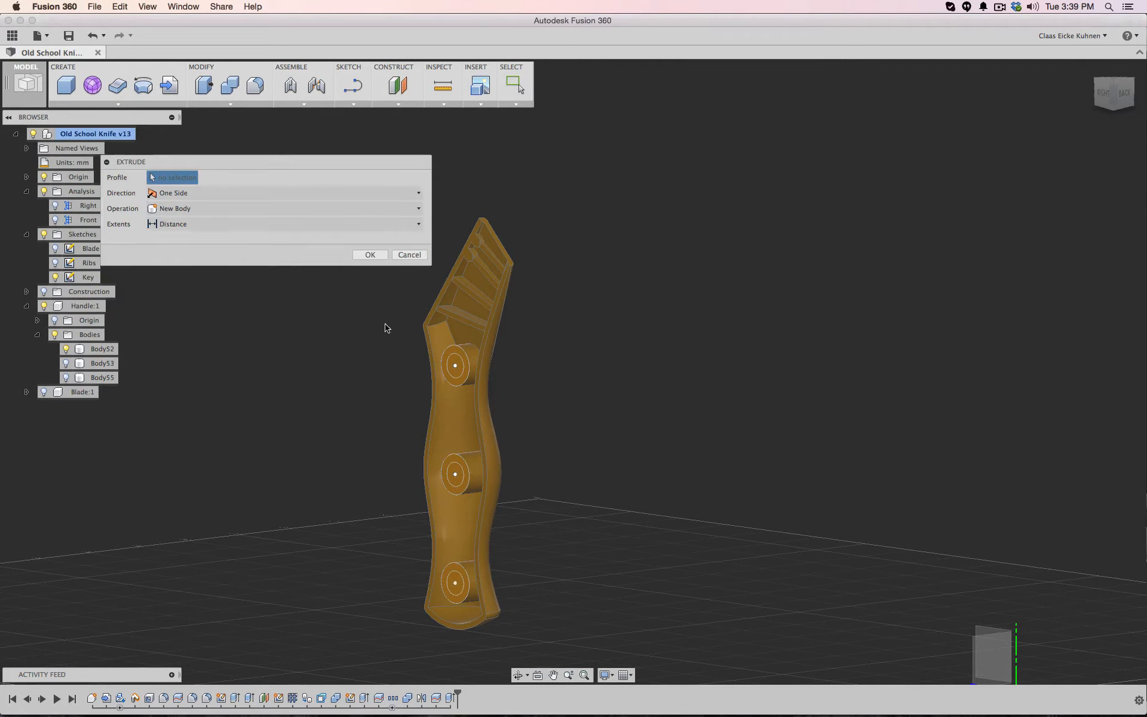
{"action": "left_click", "coordinate": [457, 371]}
{"action": "left_click", "coordinate": [463, 560]}
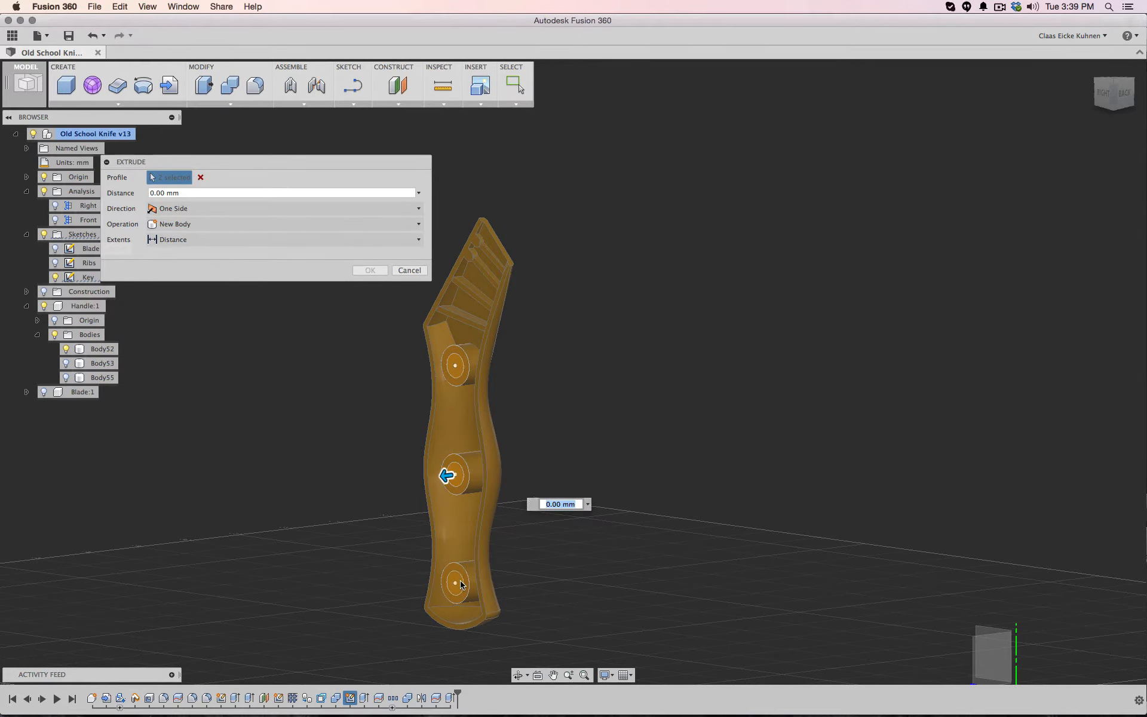
{"action": "left_click", "coordinate": [460, 581]}
{"action": "left_click", "coordinate": [457, 475]}
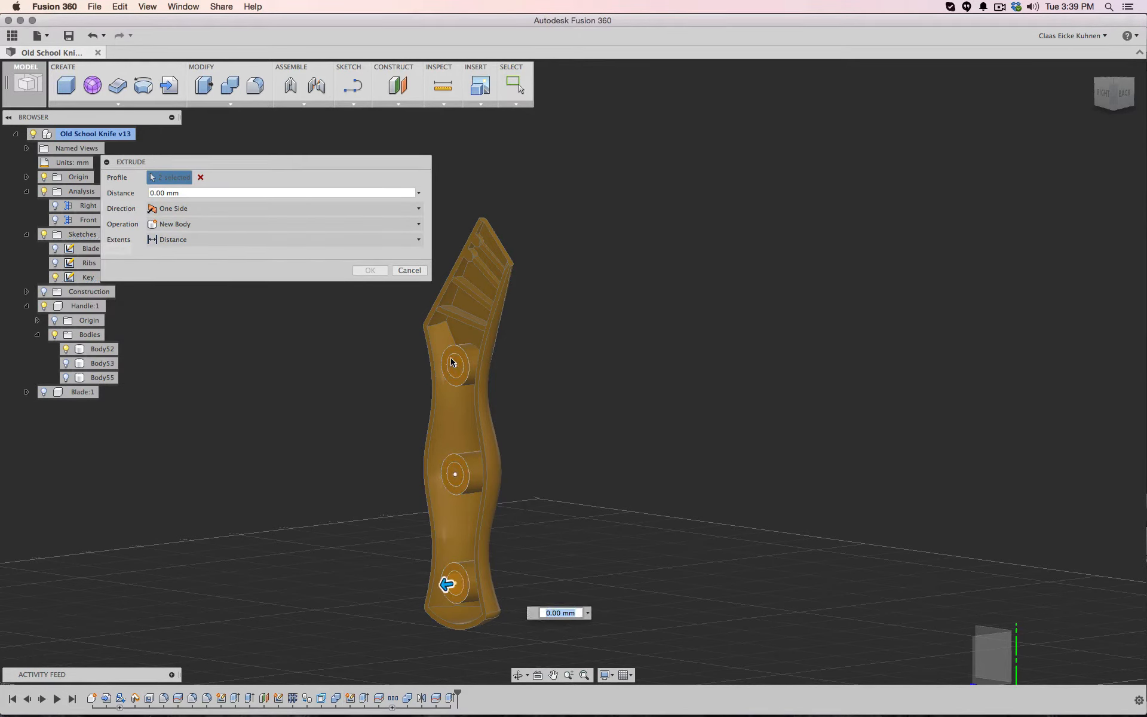
{"action": "left_click", "coordinate": [454, 582]}
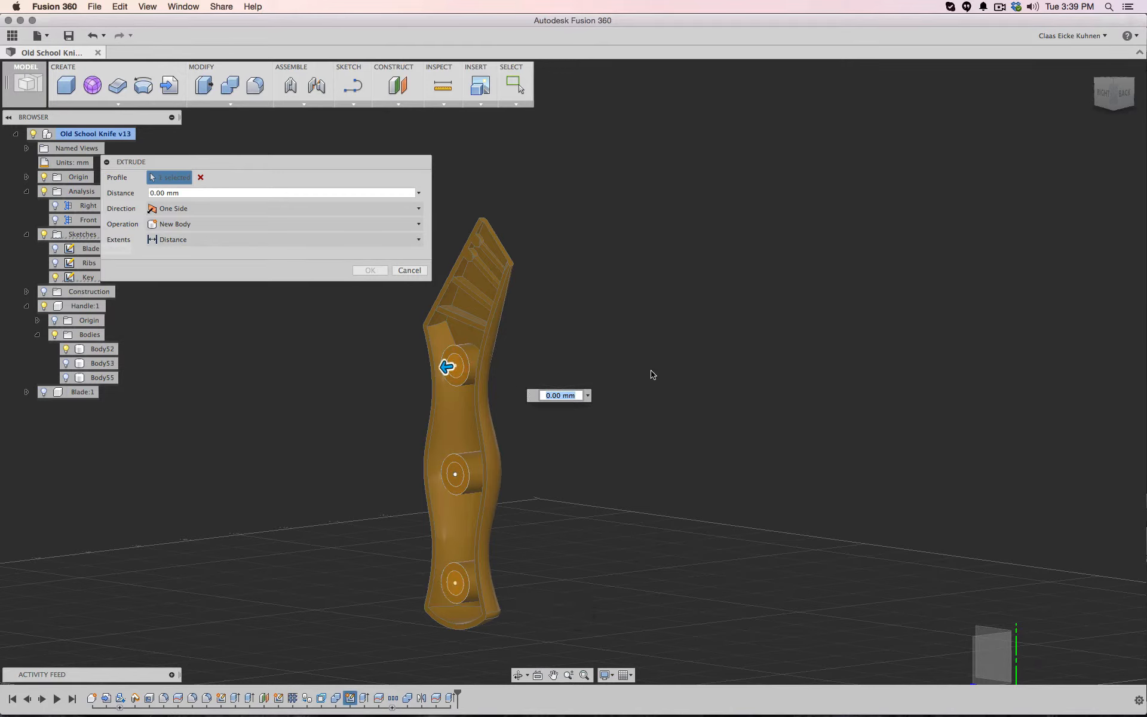
{"action": "type", "text": "5"}
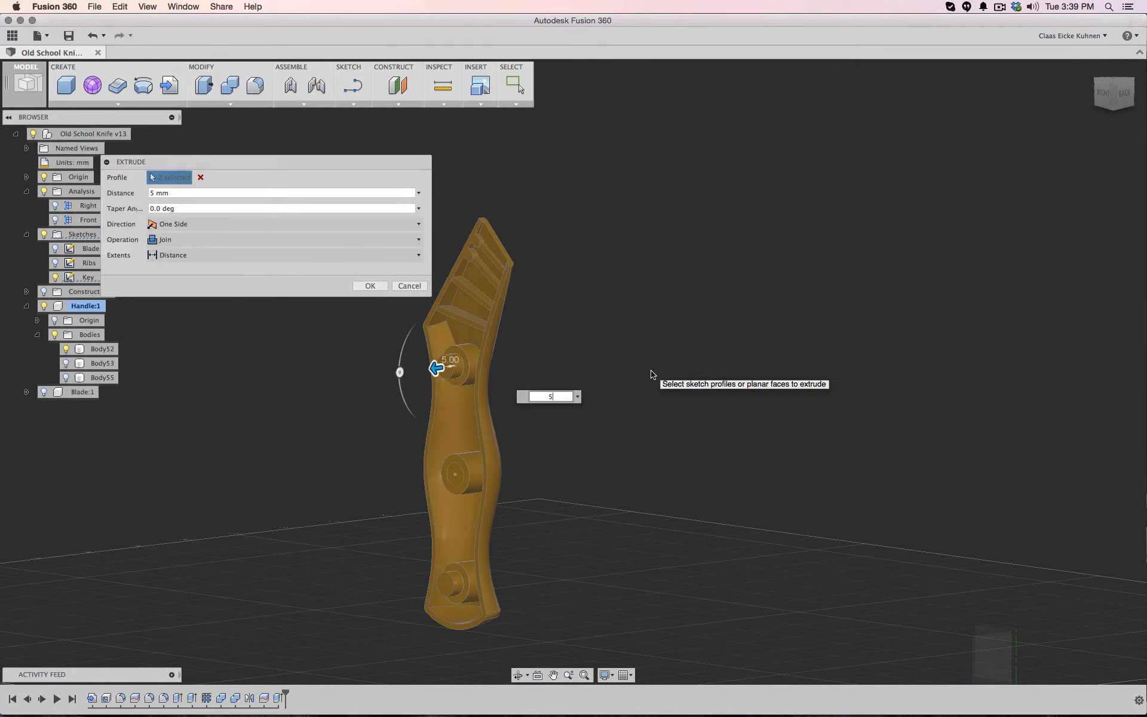
{"action": "left_click", "coordinate": [453, 483]}
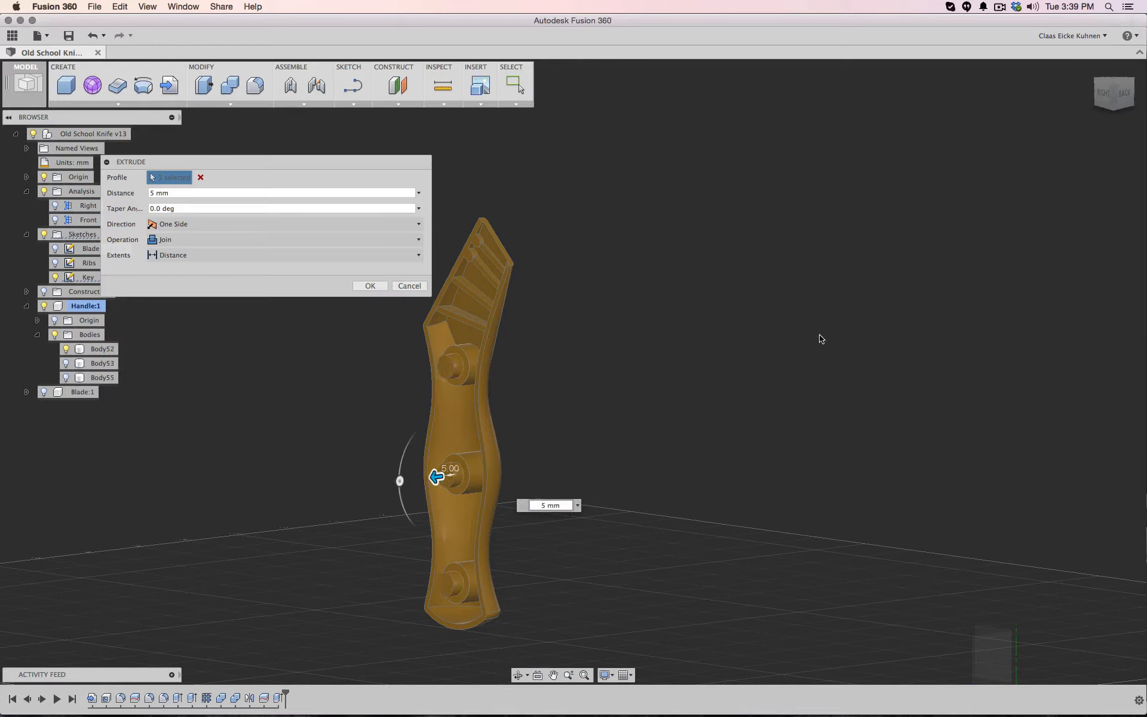
{"action": "left_click", "coordinate": [369, 285]}
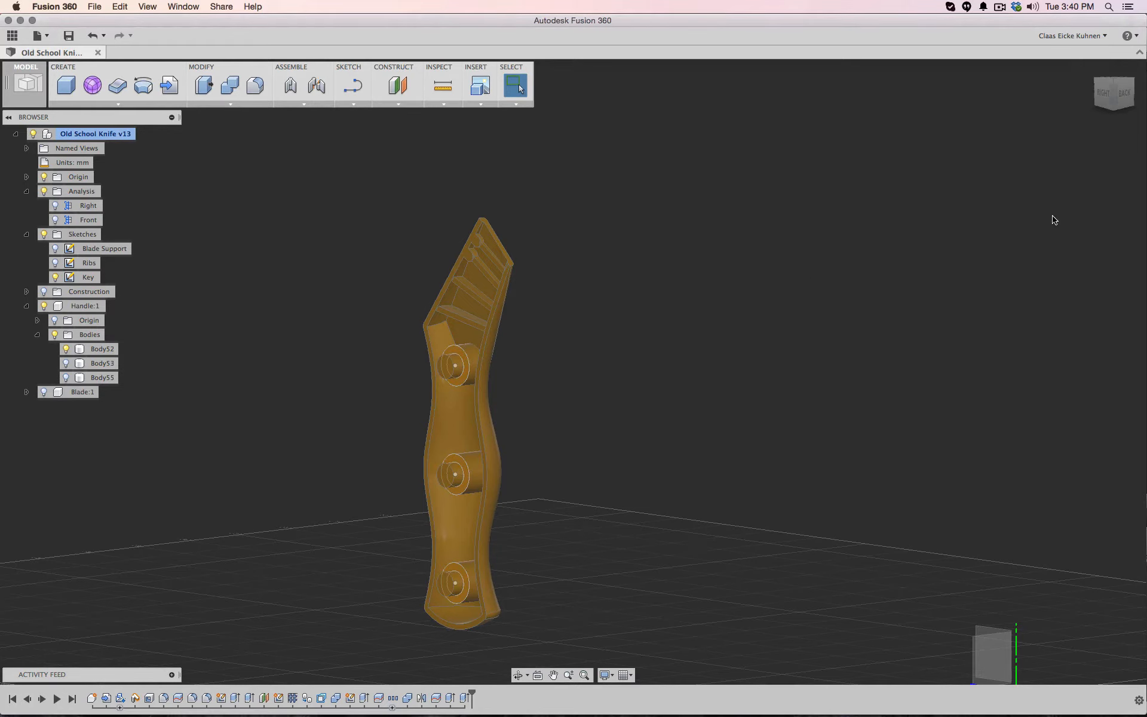
{"action": "scroll", "coordinate": [594, 343], "scroll_direction": "down", "scroll_amount": 4}
{"action": "scroll", "coordinate": [589, 345], "scroll_direction": "up", "scroll_amount": 4}
{"action": "scroll", "coordinate": [500, 423], "scroll_direction": "up", "scroll_amount": 6}
{"action": "middle_click_drag", "start_coordinate": [662, 442], "coordinate": [699, 370]}
{"action": "scroll", "coordinate": [705, 245], "scroll_direction": "down", "scroll_amount": 3}
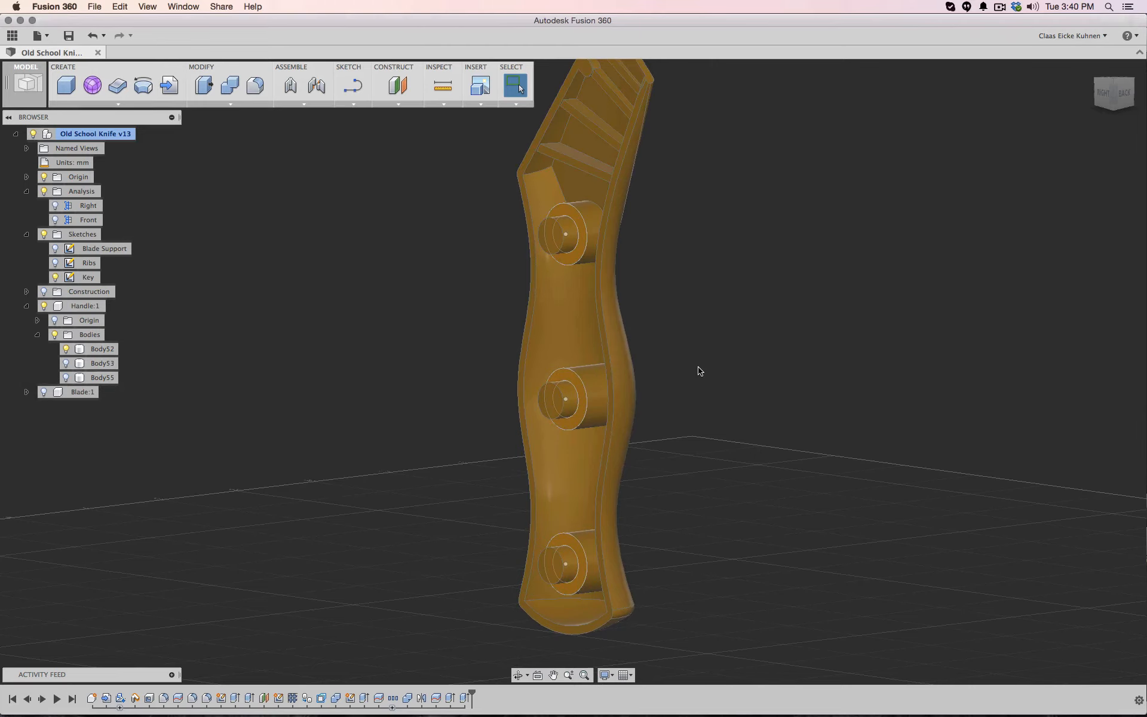
{"action": "left_click", "coordinate": [203, 91]}
{"action": "left_click", "coordinate": [568, 246]}
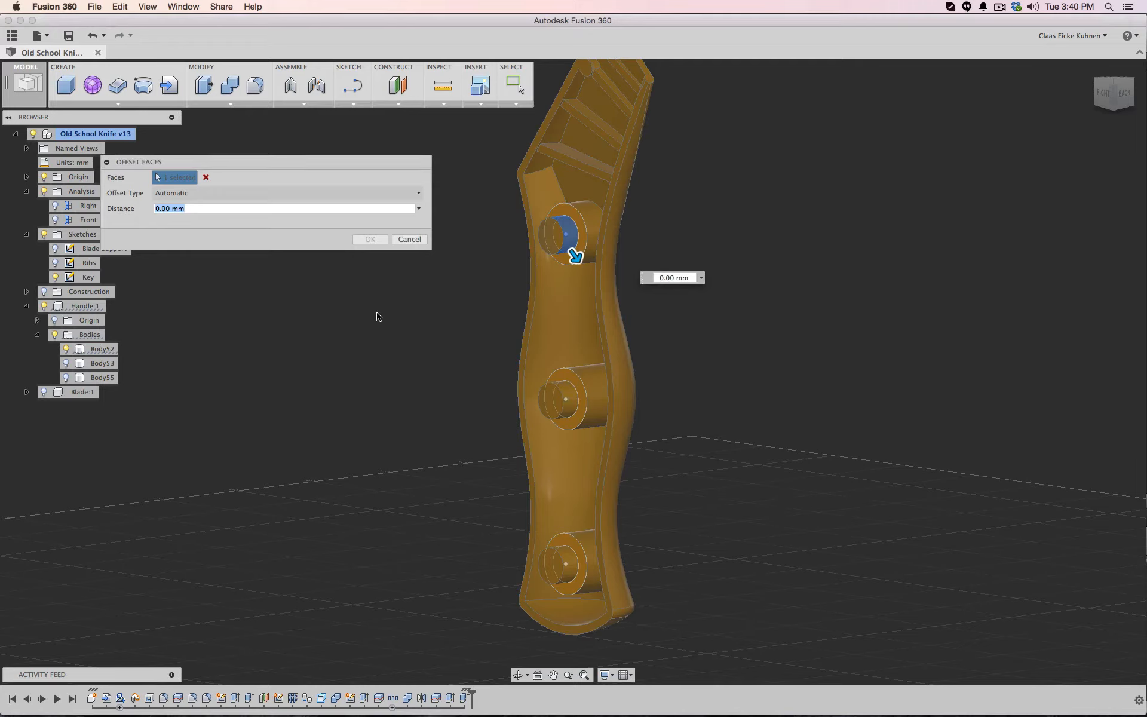
{"action": "key", "text": "Escape"}
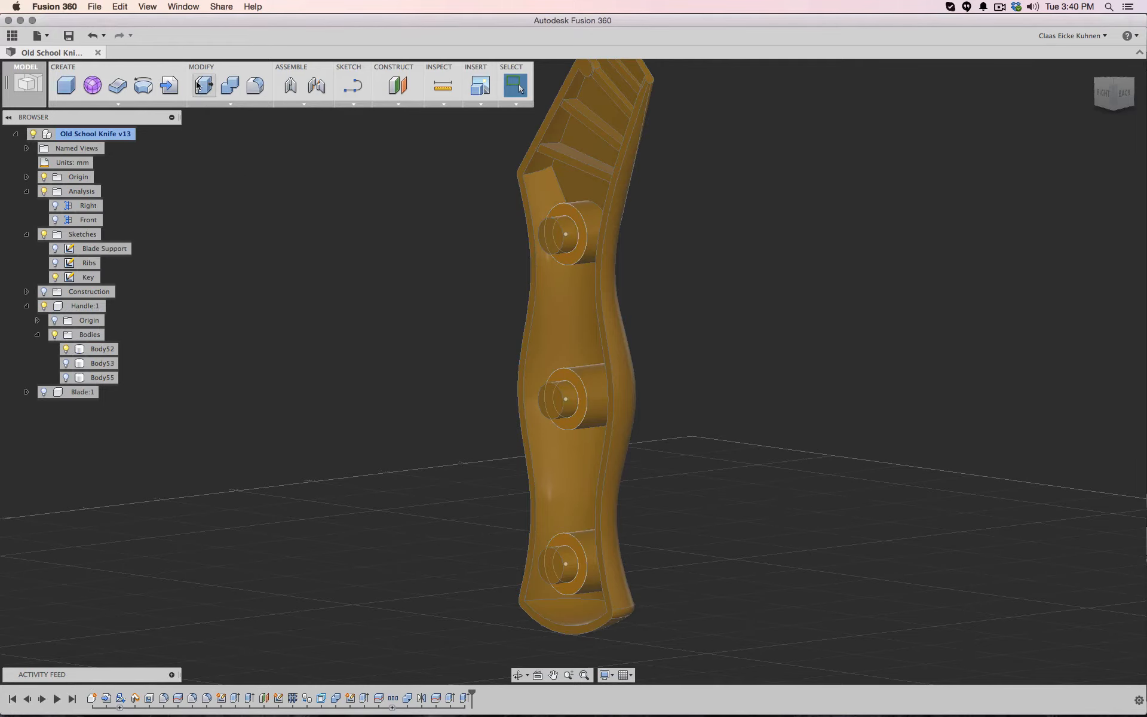
Try to offset the side face of the upper peg by -0.2 mm with Press Pull
{"action": "left_click", "coordinate": [203, 85]}
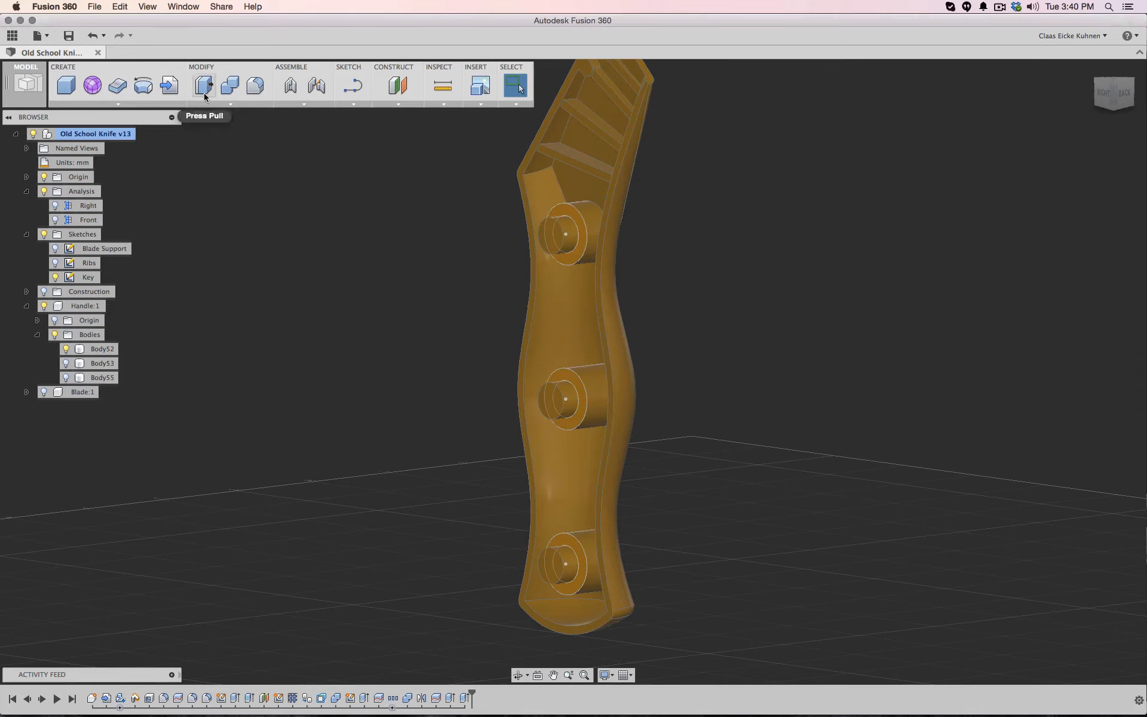
{"action": "left_click", "coordinate": [567, 245]}
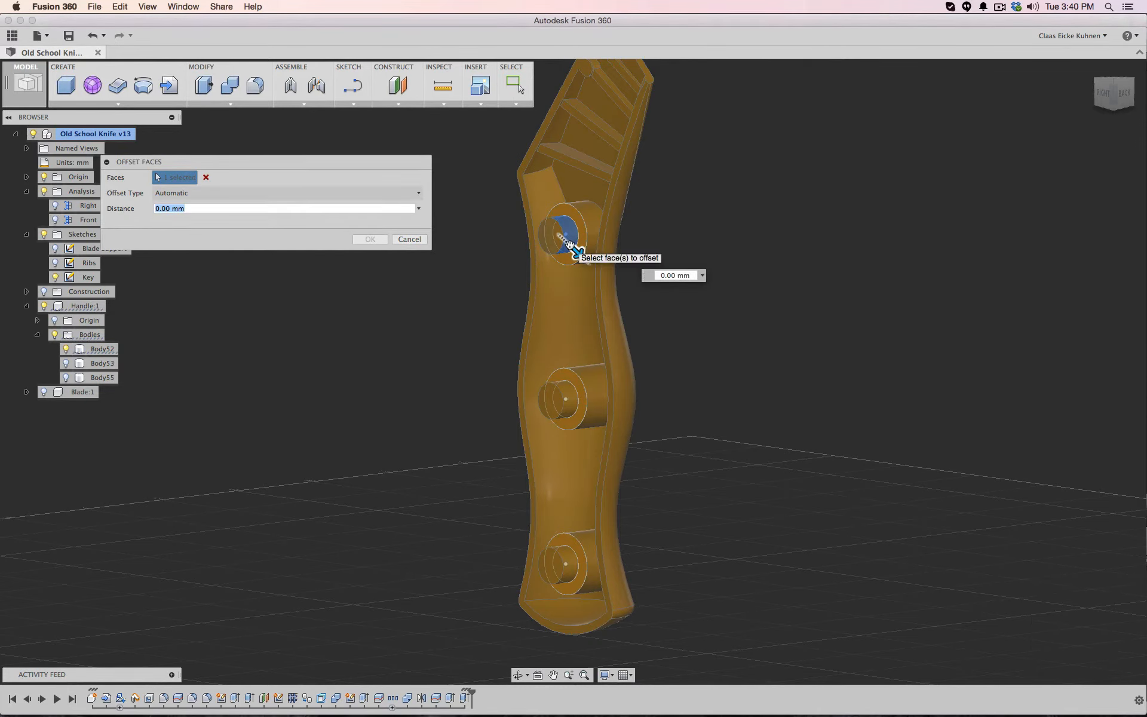
{"action": "left_click_drag", "start_coordinate": [659, 275], "coordinate": [706, 277]}
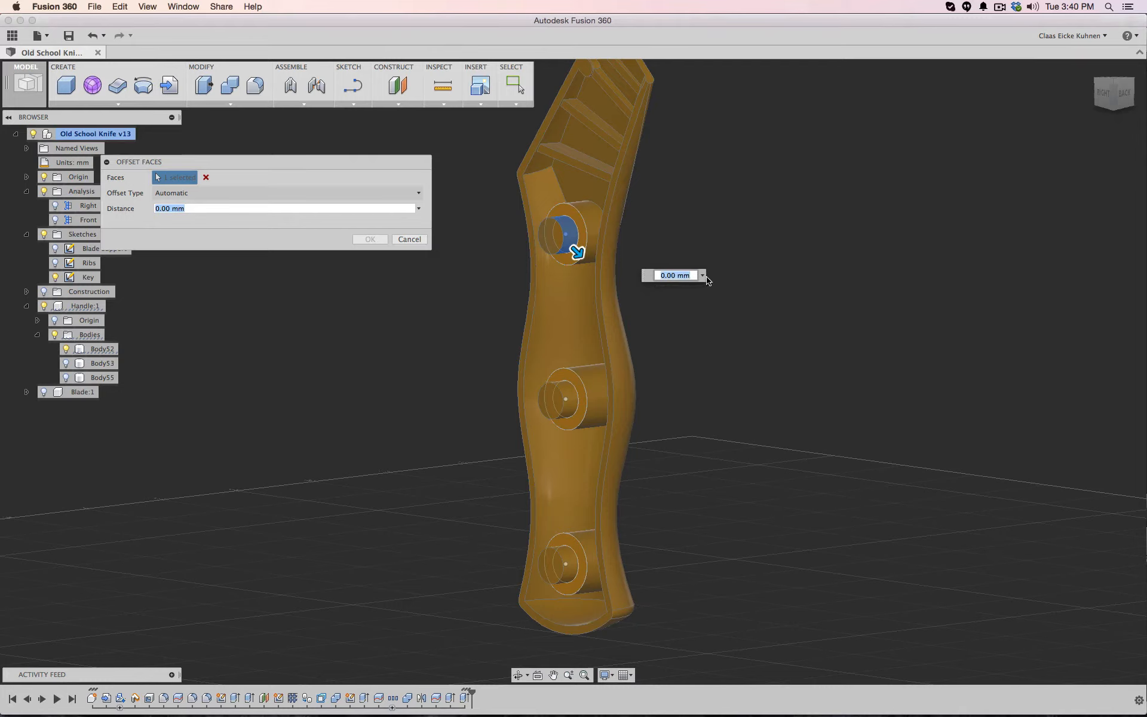
{"action": "type", "text": "-0.2"}
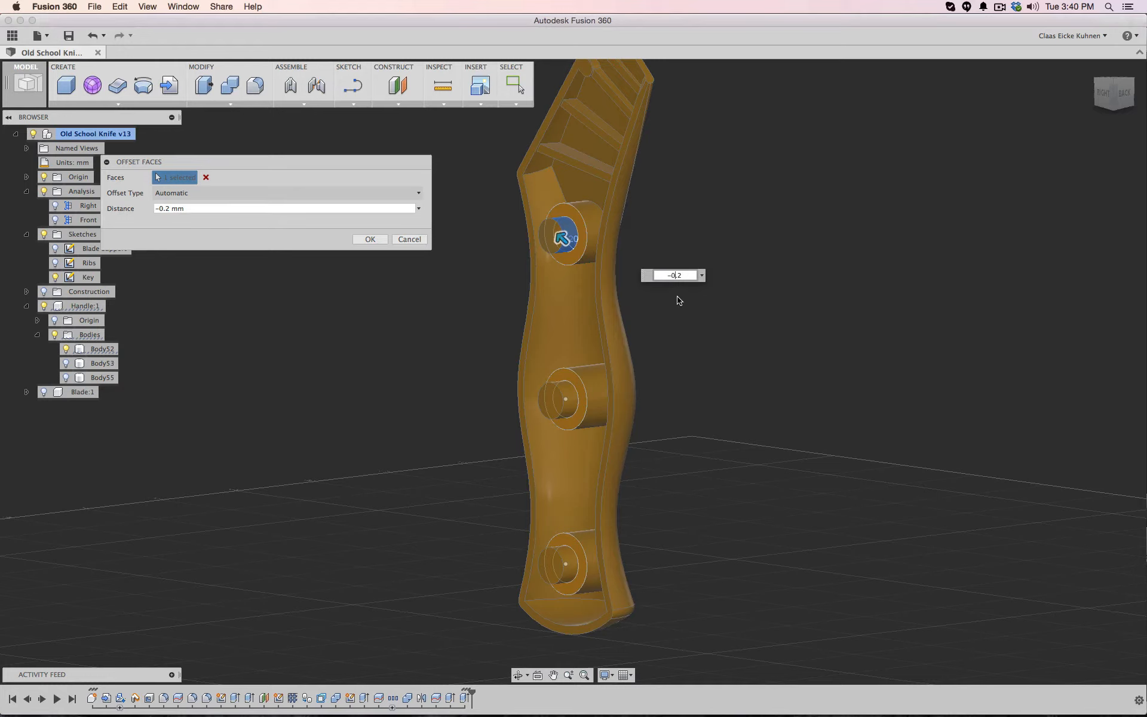
{"action": "left_click", "coordinate": [369, 240]}
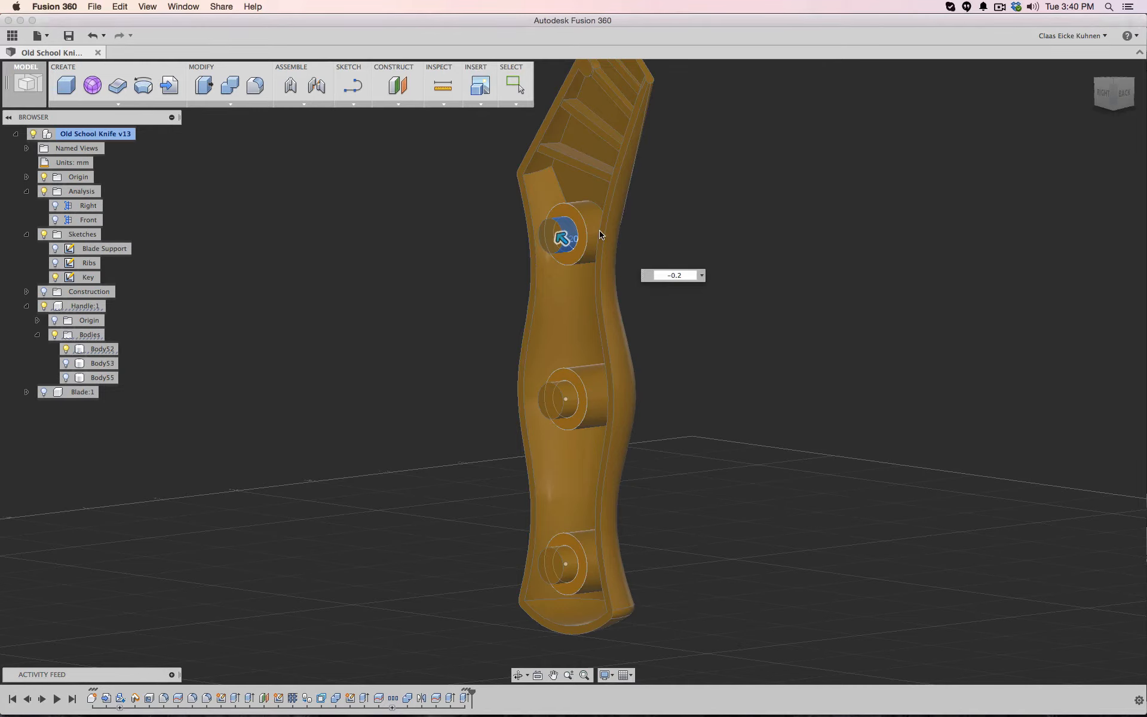
{"action": "key", "text": "Escape"}
Delete the last extrusion, which forms the three pegs on Body52, from the design history
{"action": "scroll", "coordinate": [666, 234], "scroll_direction": "up", "scroll_amount": 5}
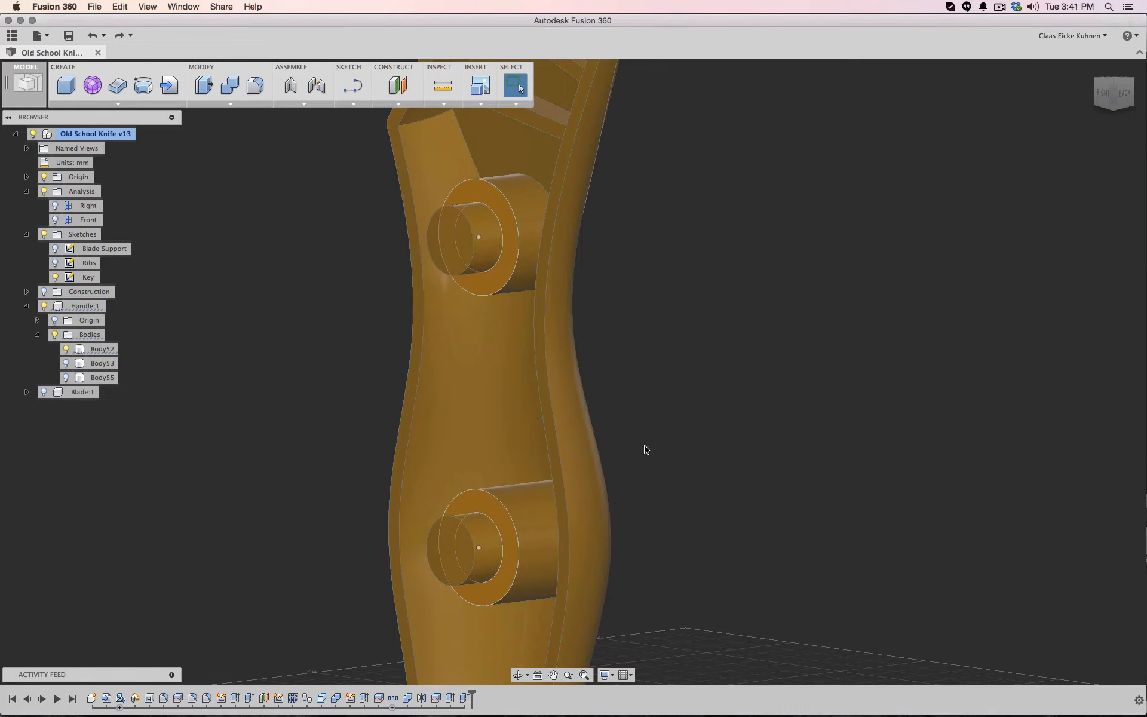
{"action": "scroll", "coordinate": [645, 449], "scroll_direction": "down", "scroll_amount": 5}
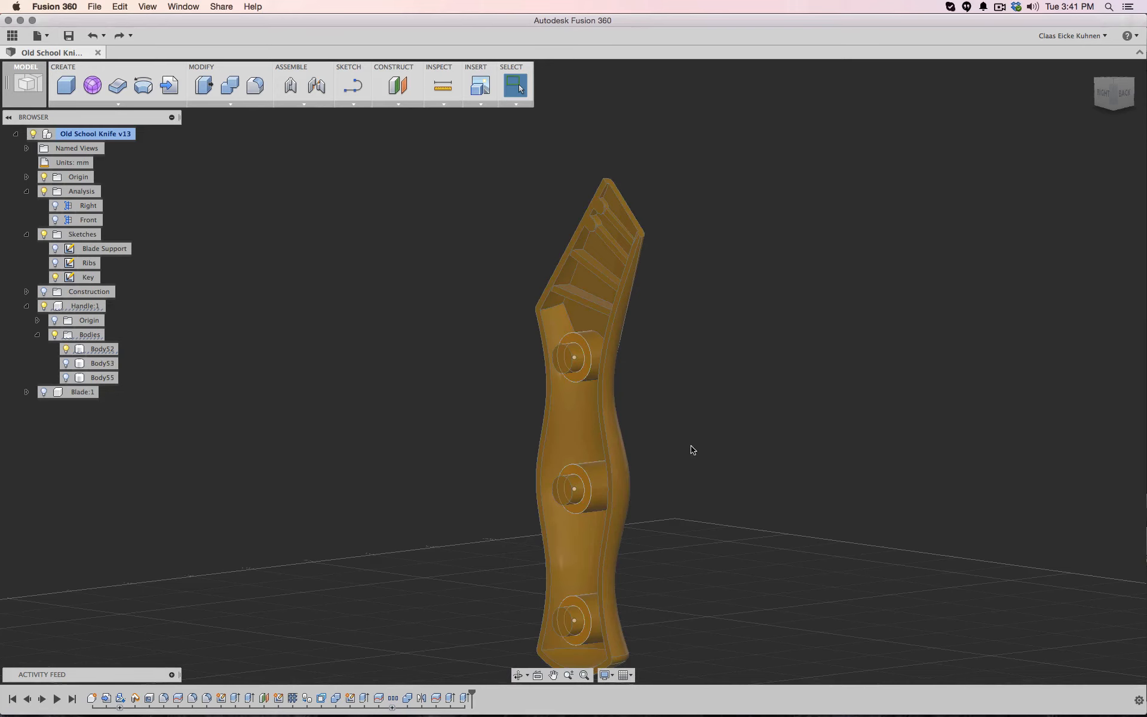
{"action": "middle_click_drag", "start_coordinate": [693, 450], "coordinate": [689, 337]}
{"action": "scroll", "coordinate": [689, 337], "scroll_direction": "up", "scroll_amount": 2}
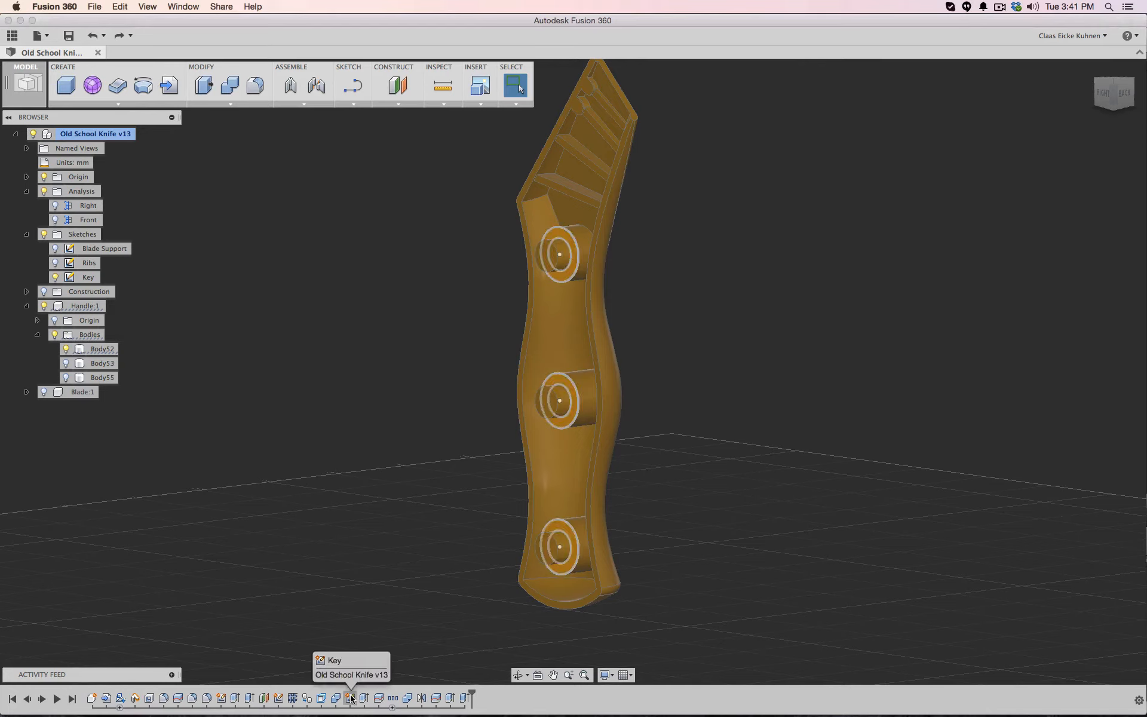
{"action": "left_click", "coordinate": [464, 699]}
{"action": "right_click", "coordinate": [464, 699]}
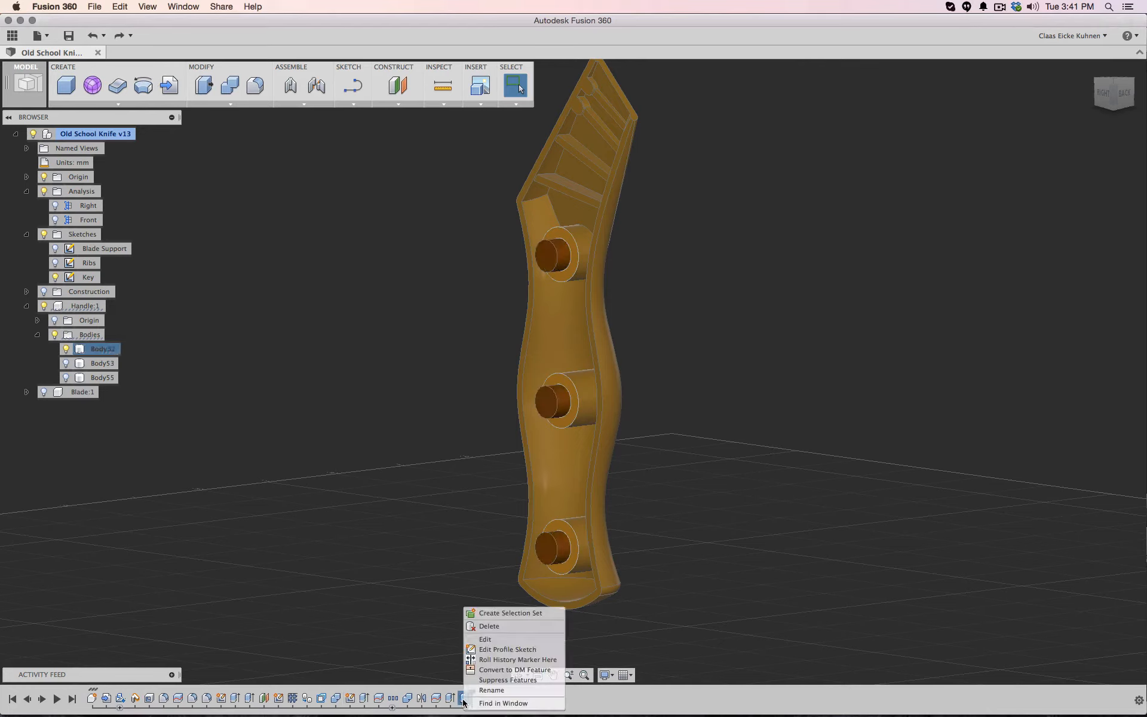
{"action": "left_click", "coordinate": [492, 628]}
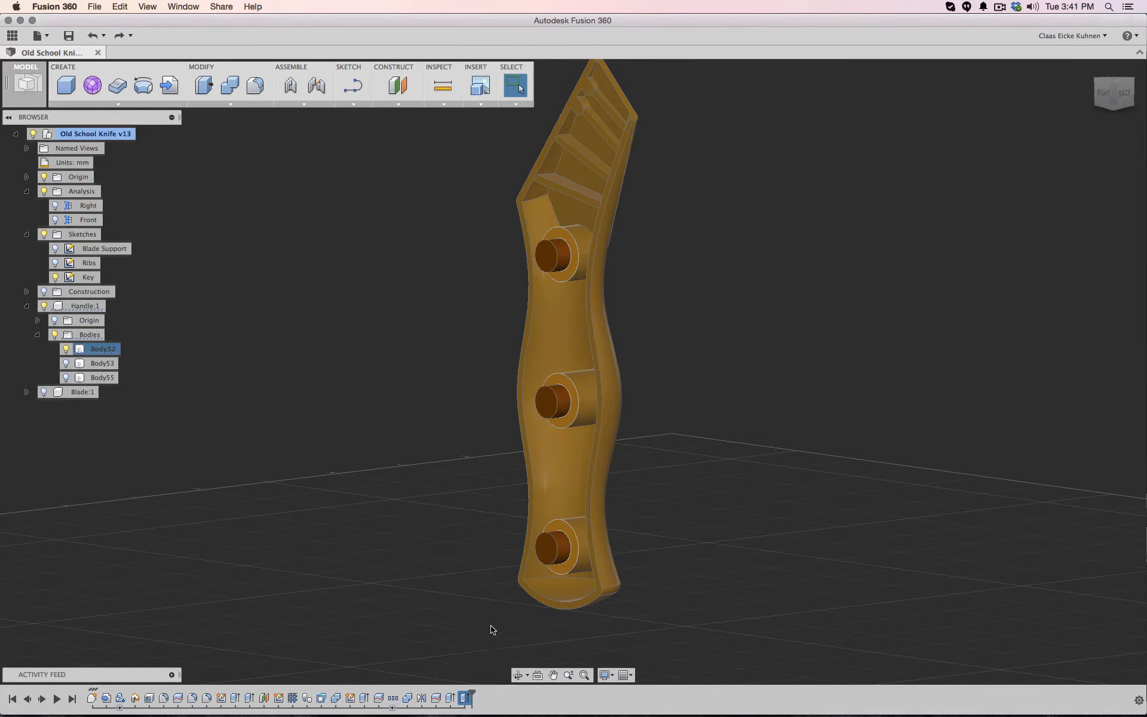
Open the Key sketch for editing and focus on its upper pair of circles
{"action": "left_click", "coordinate": [350, 699]}
{"action": "right_click", "coordinate": [350, 700]}
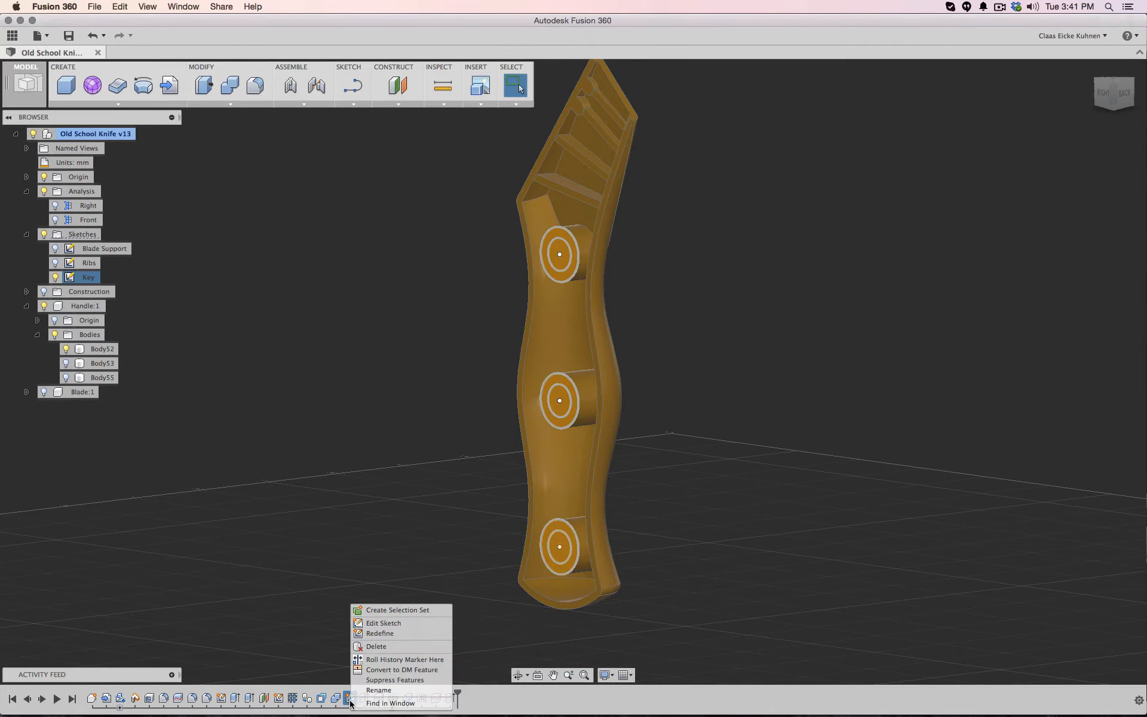
{"action": "left_click", "coordinate": [373, 622]}
{"action": "scroll", "coordinate": [459, 229], "scroll_direction": "down", "scroll_amount": 3}
{"action": "scroll", "coordinate": [461, 236], "scroll_direction": "up", "scroll_amount": 5}
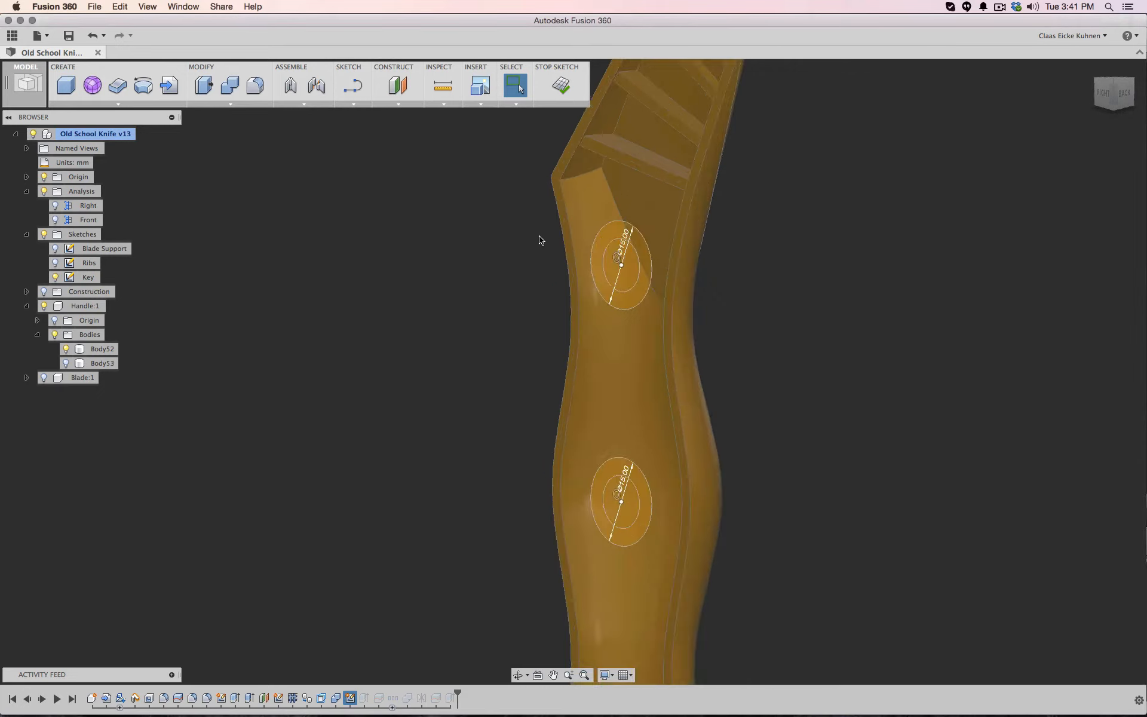
{"action": "scroll", "coordinate": [688, 254], "scroll_direction": "up", "scroll_amount": 5}
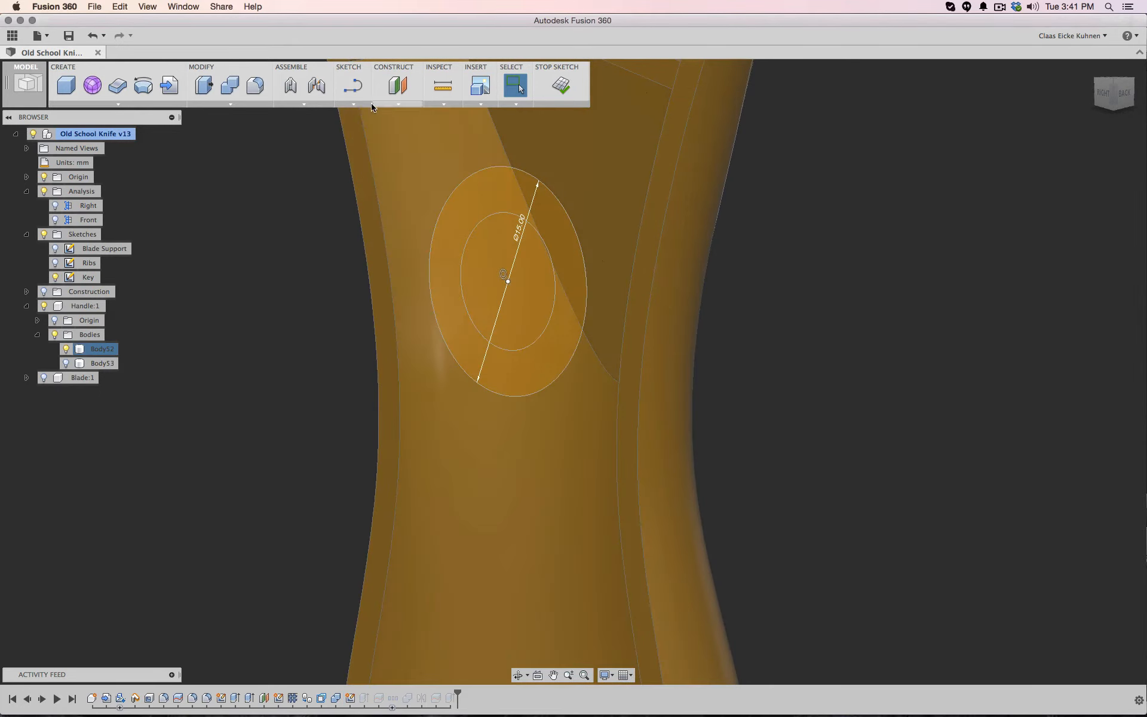
Offset the upper inner circle of the Key sketch inward by 0.25 mm
{"action": "left_click", "coordinate": [353, 104]}
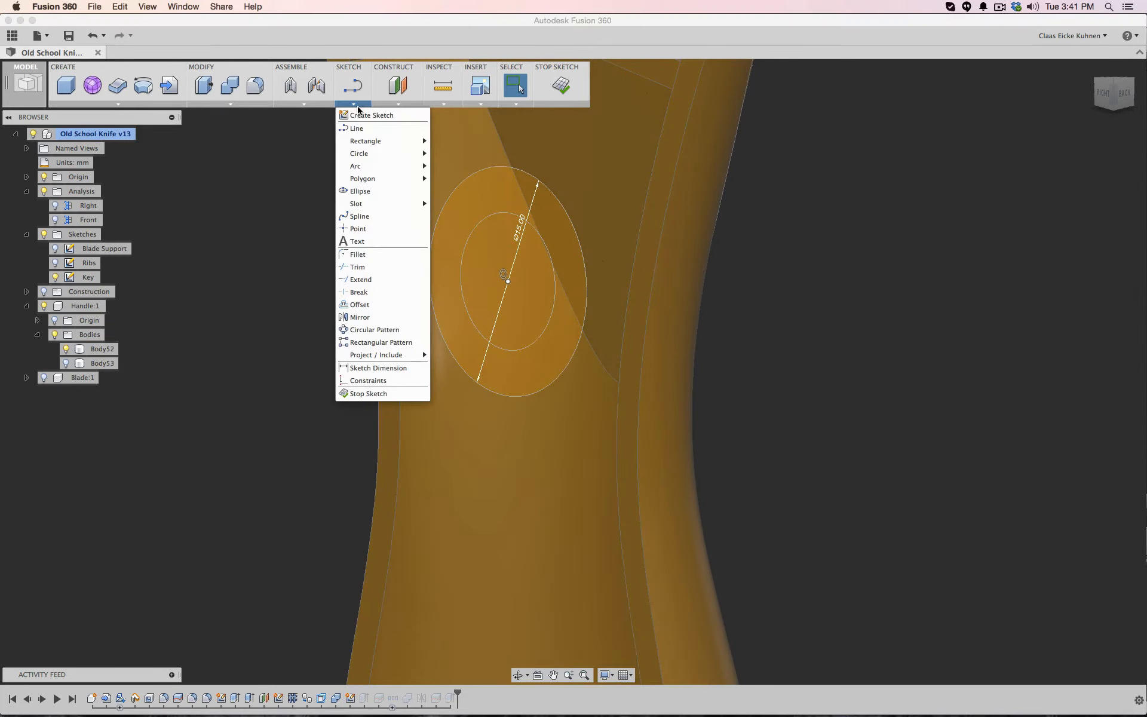
{"action": "left_click", "coordinate": [361, 305]}
{"action": "left_click", "coordinate": [504, 352]}
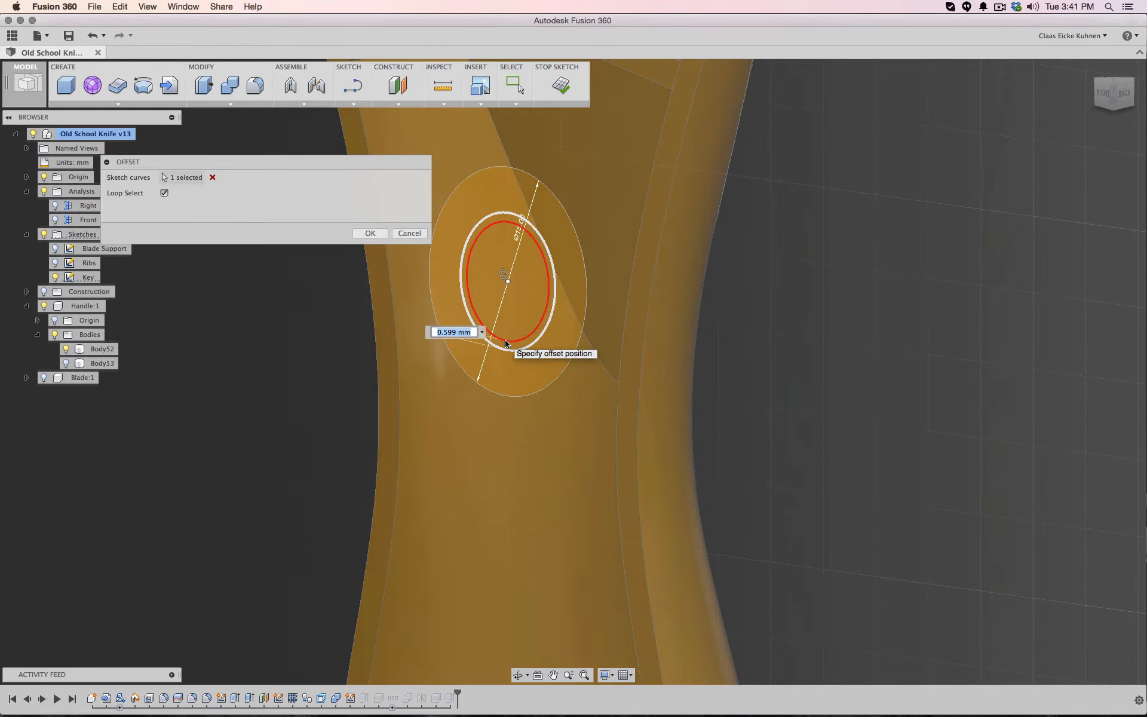
{"action": "key", "text": "BackSpace"}
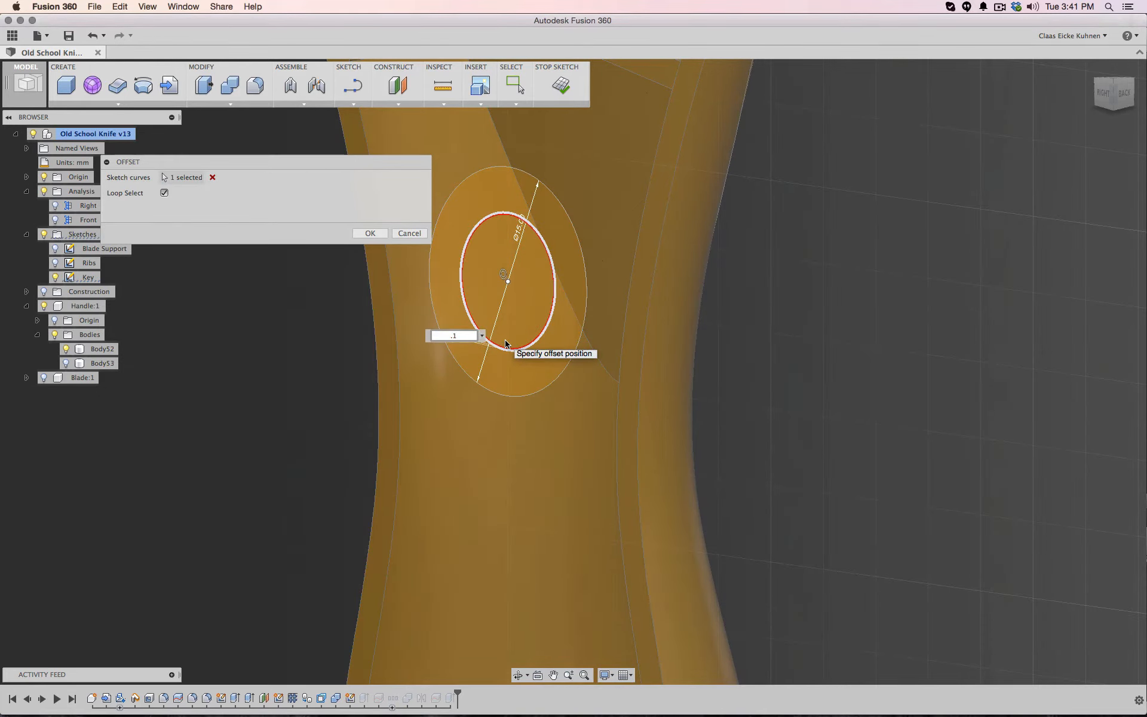
{"action": "key", "text": "BackSpace"}
{"action": "key", "text": "BackSpace"}
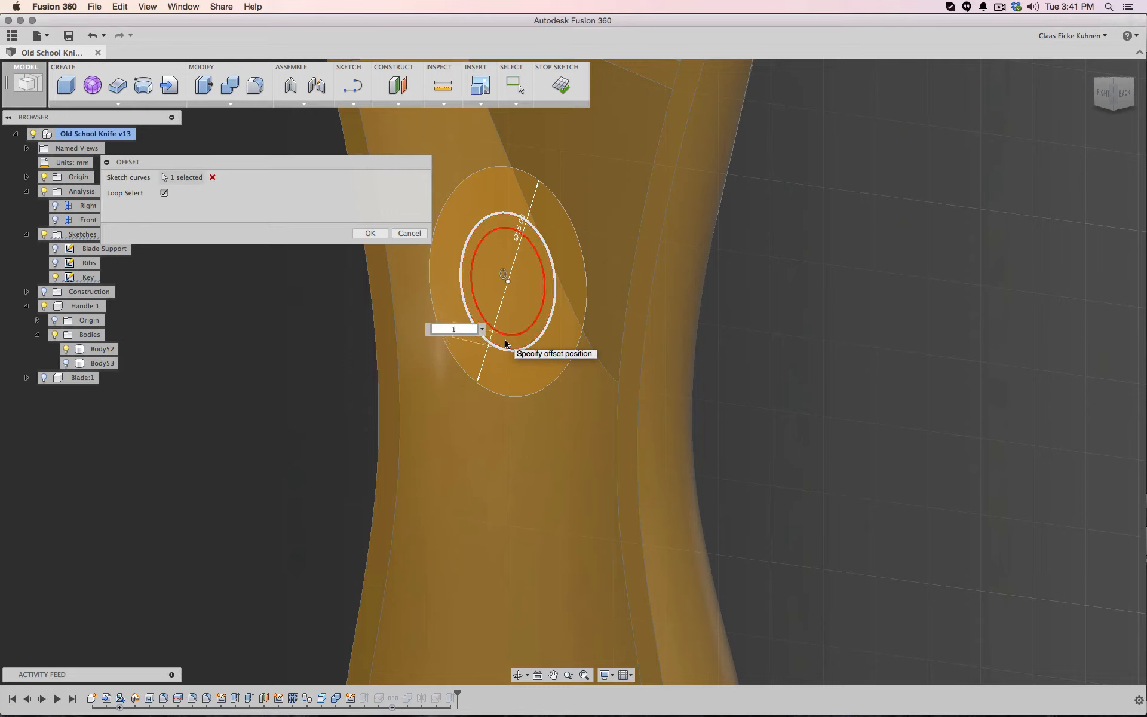
{"action": "type", "text": ".5"}
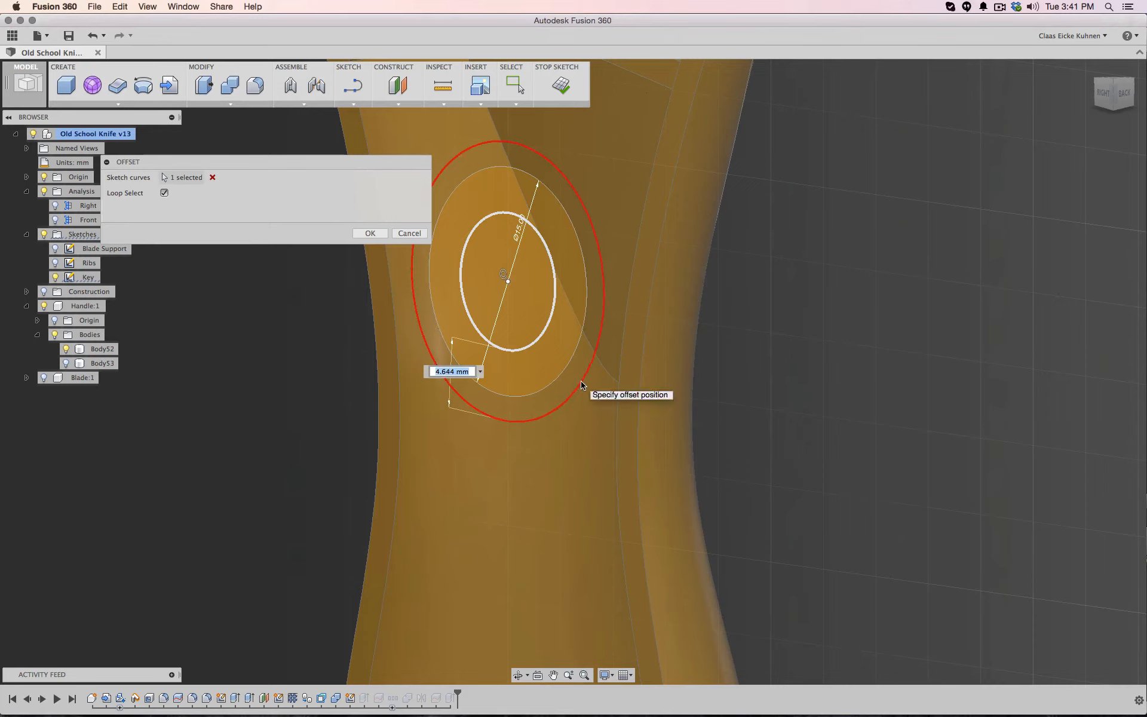
{"action": "type", "text": ".25"}
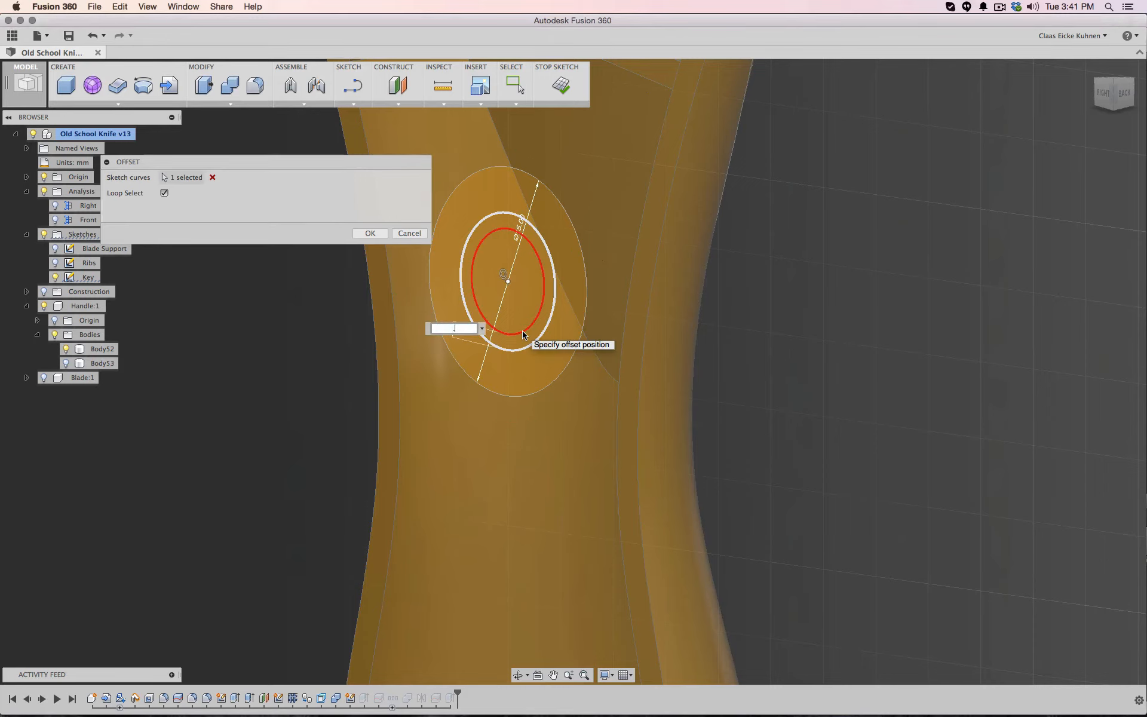
{"action": "key", "text": "Return"}
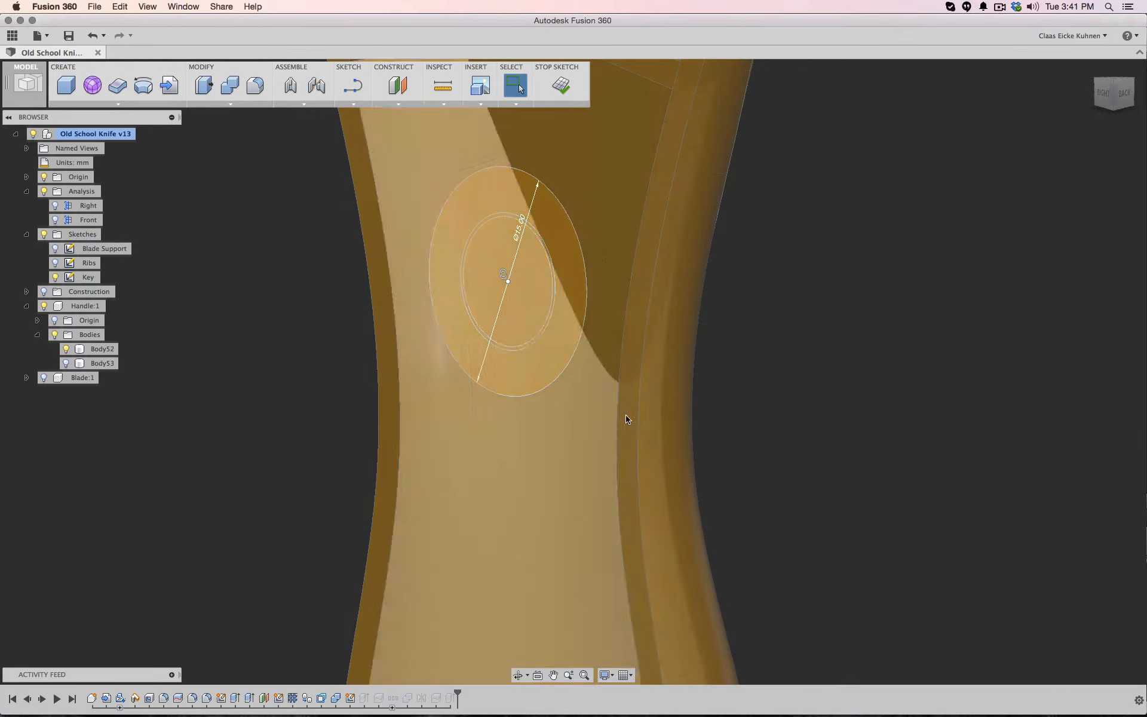
Offset the middle inner circle of the Key sketch inward by the same clearance as the upper one
{"action": "scroll", "coordinate": [627, 421], "scroll_direction": "down", "scroll_amount": 5}
{"action": "scroll", "coordinate": [627, 421], "scroll_direction": "down", "scroll_amount": 4}
{"action": "middle_click_drag", "start_coordinate": [657, 530], "coordinate": [666, 379]}
{"action": "scroll", "coordinate": [667, 379], "scroll_direction": "up", "scroll_amount": 6}
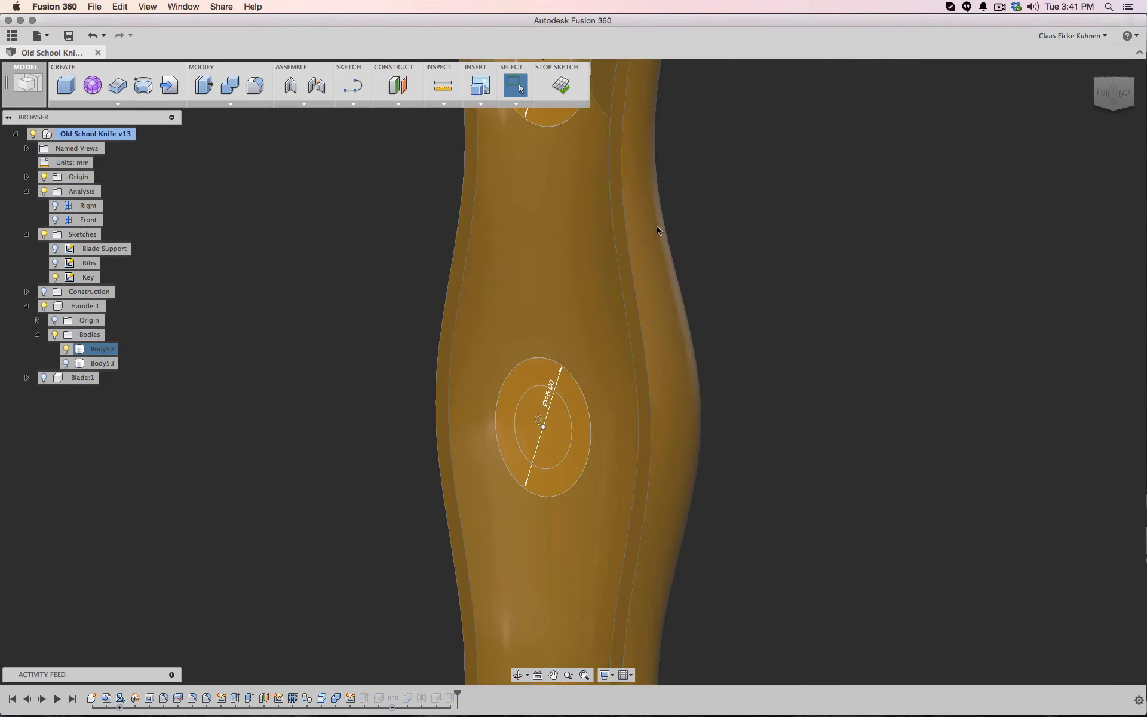
{"action": "key", "text": "o"}
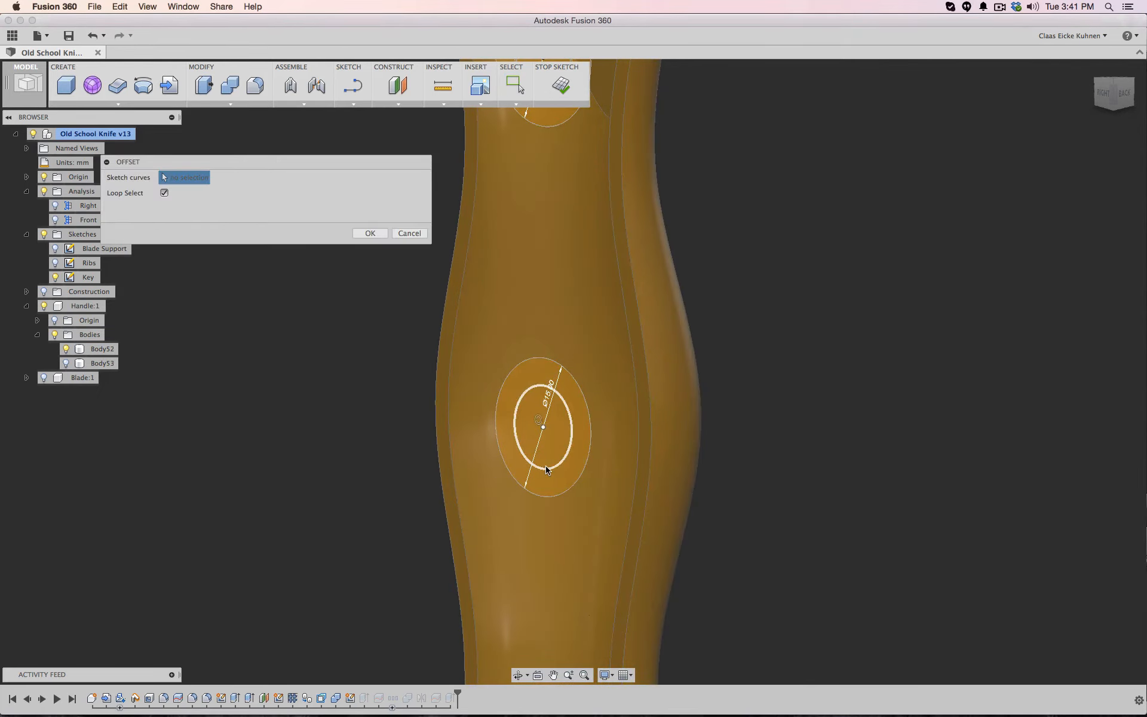
{"action": "left_click", "coordinate": [547, 469]}
{"action": "type", "text": ".2"}
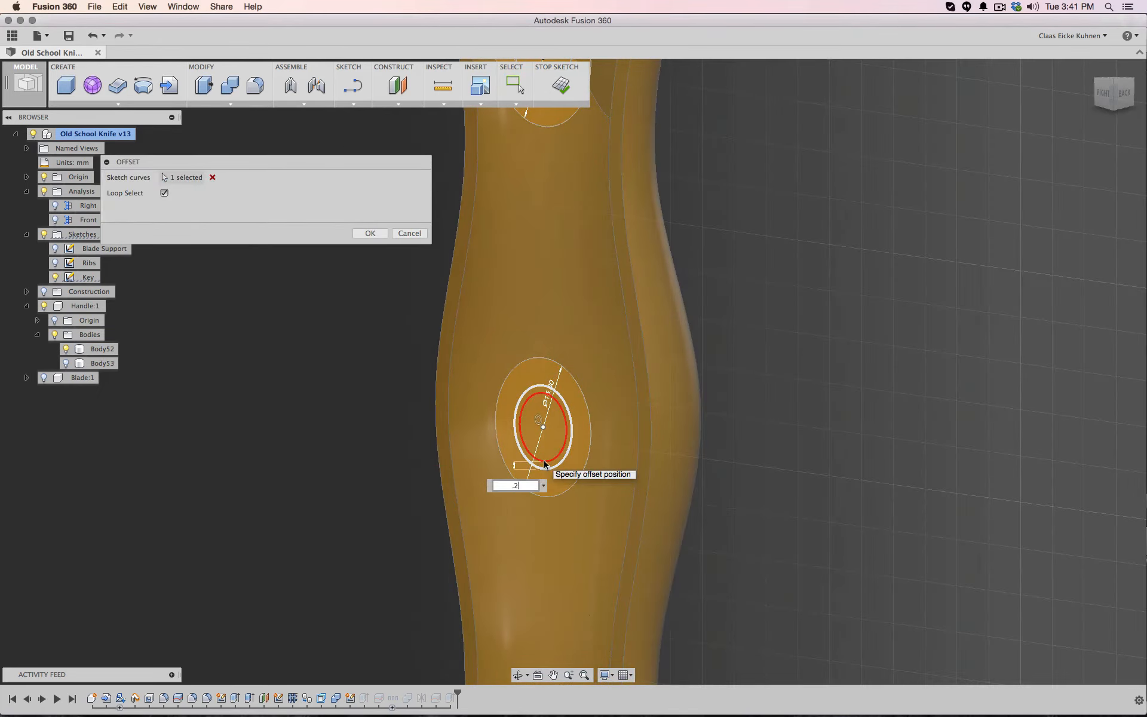
{"action": "key", "text": "Return"}
Offset the lower inner circle of the Key sketch inward by 0.25 mm and finish the sketch
{"action": "scroll", "coordinate": [654, 545], "scroll_direction": "down", "scroll_amount": 2}
{"action": "scroll", "coordinate": [653, 545], "scroll_direction": "down", "scroll_amount": 4}
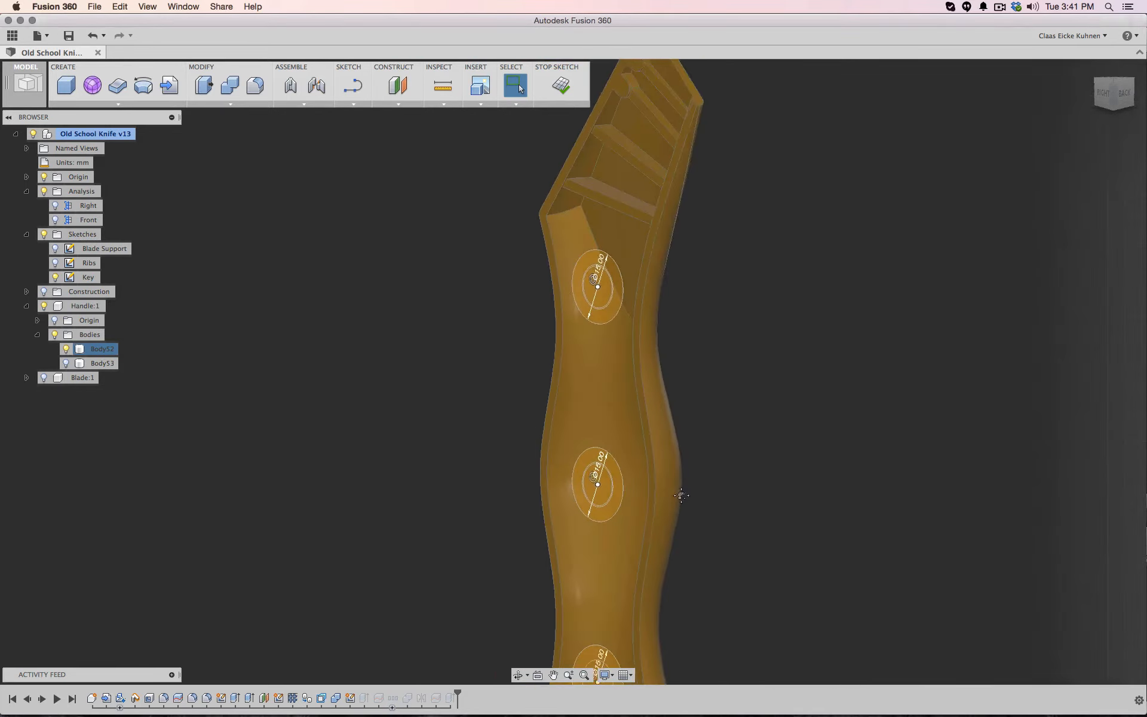
{"action": "middle_click_drag", "start_coordinate": [678, 491], "coordinate": [646, 250]}
{"action": "scroll", "coordinate": [646, 439], "scroll_direction": "up", "scroll_amount": 6}
{"action": "right_click_drag", "start_coordinate": [716, 466], "coordinate": [738, 350]}
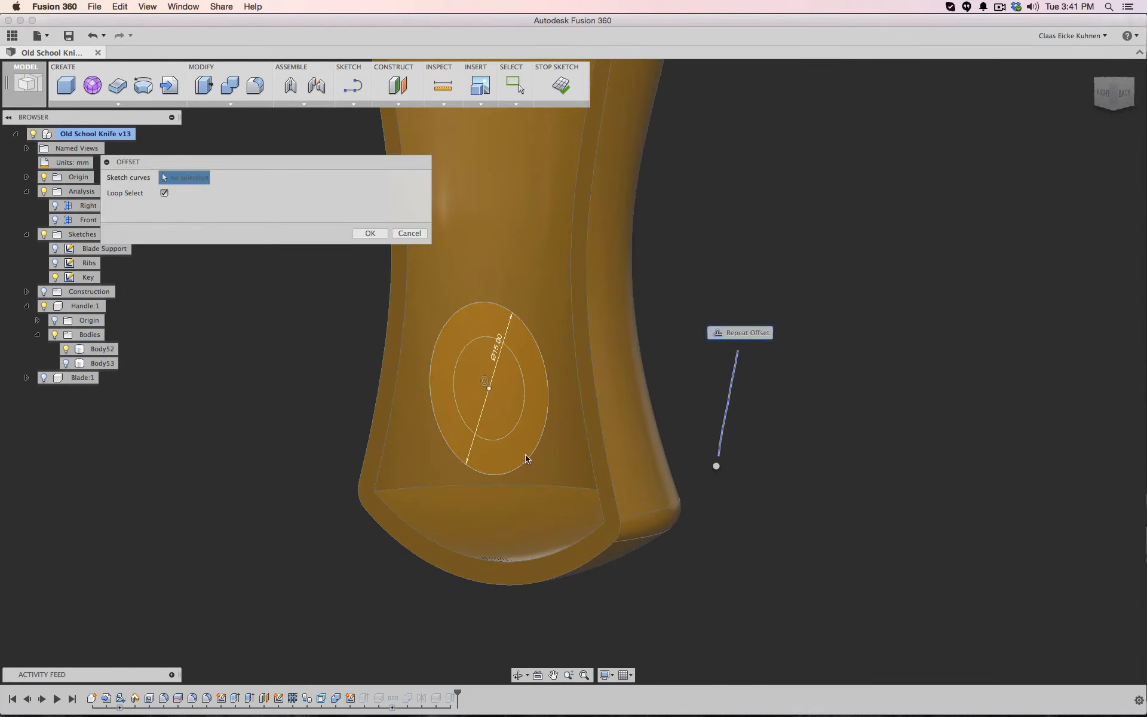
{"action": "left_click", "coordinate": [500, 425]}
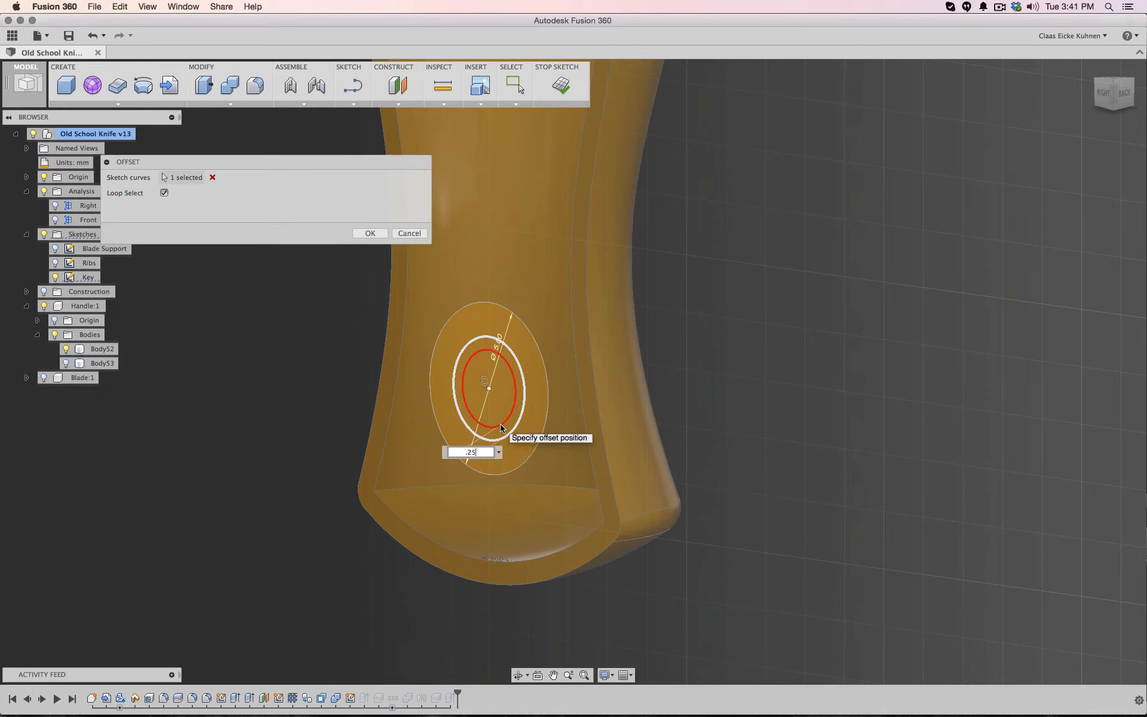
{"action": "key", "text": "Return"}
{"action": "scroll", "coordinate": [644, 226], "scroll_direction": "down", "scroll_amount": 5}
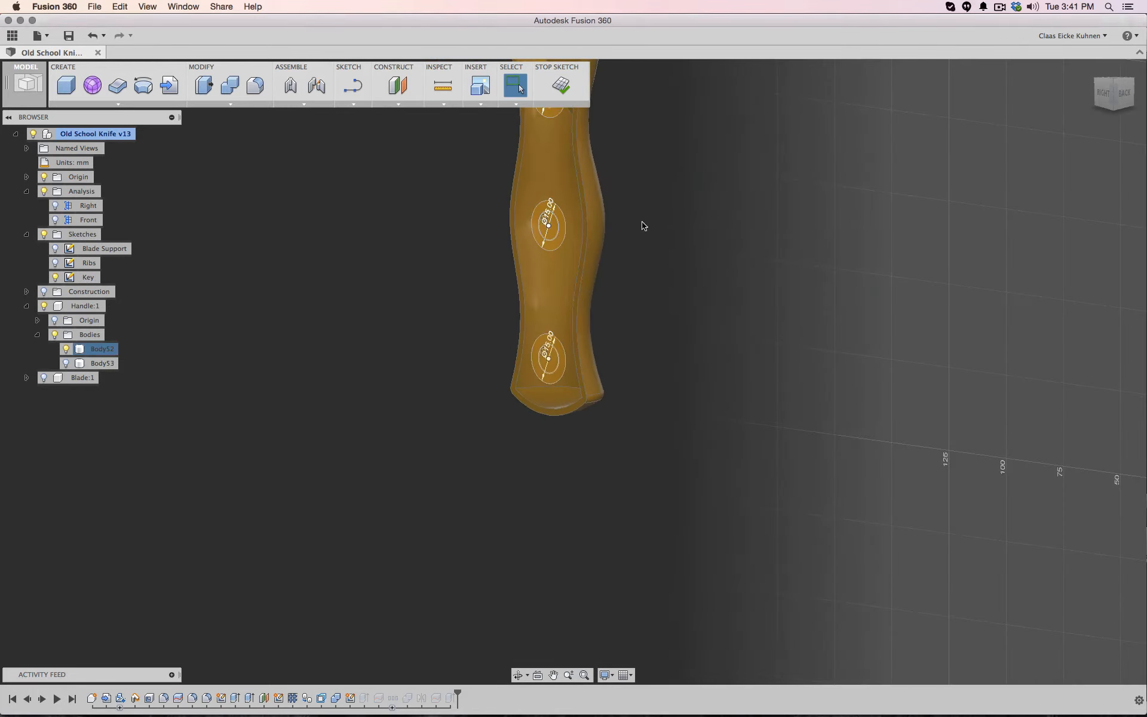
{"action": "mouse_move", "coordinate": [644, 225]}
{"action": "middle_mouse_down", "text": "shift"}
{"action": "mouse_move", "coordinate": [660, 230]}
{"action": "mouse_move", "coordinate": [615, 356]}
{"action": "middle_mouse_up", "text": "shift"}
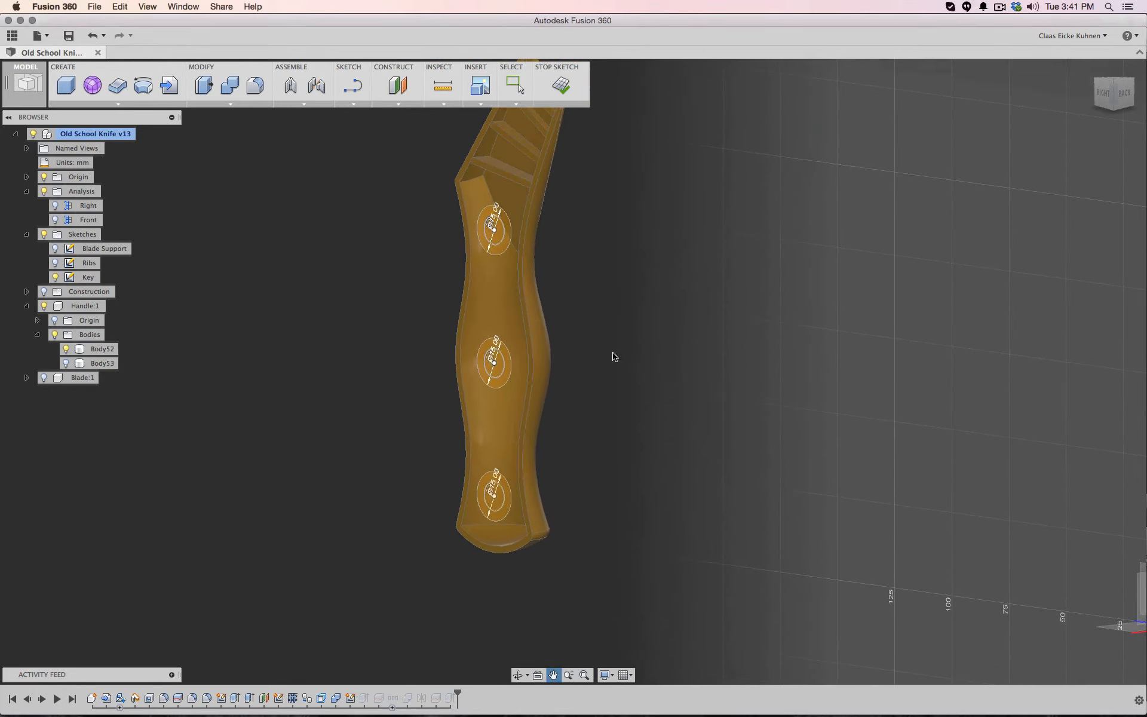
{"action": "left_click", "coordinate": [560, 89]}
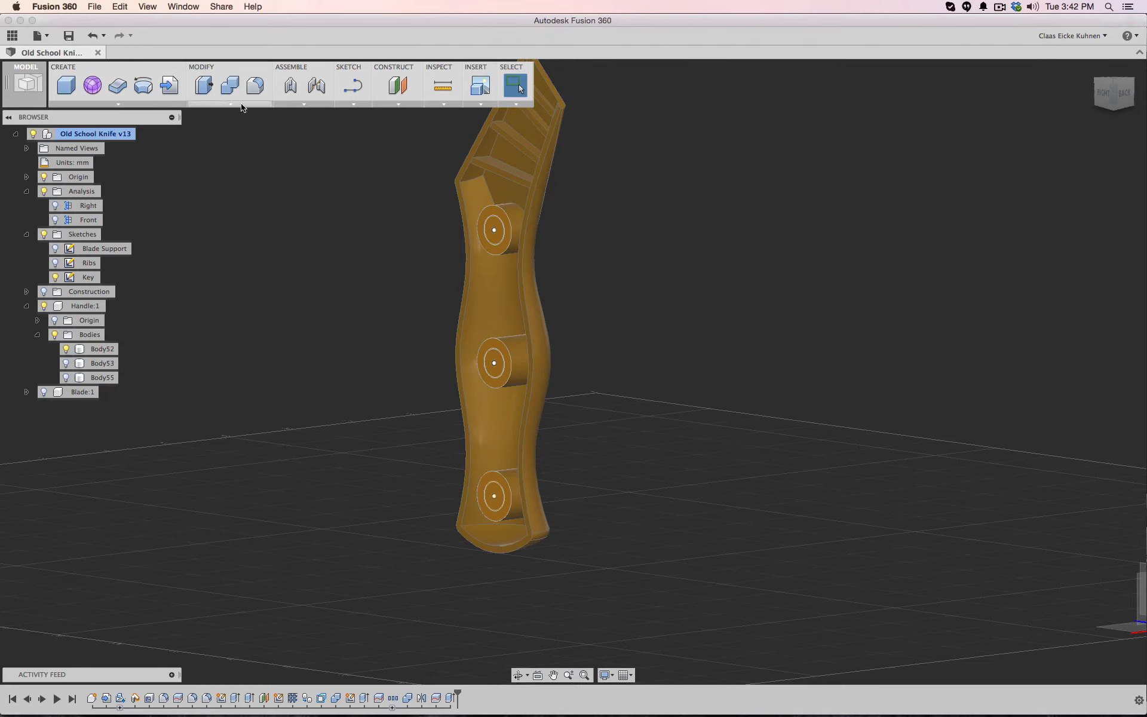
Extrude the three smaller offset circles of the Key sketch 5 mm outward from the posts of Body52
{"action": "left_click", "coordinate": [139, 106]}
{"action": "left_click", "coordinate": [108, 164]}
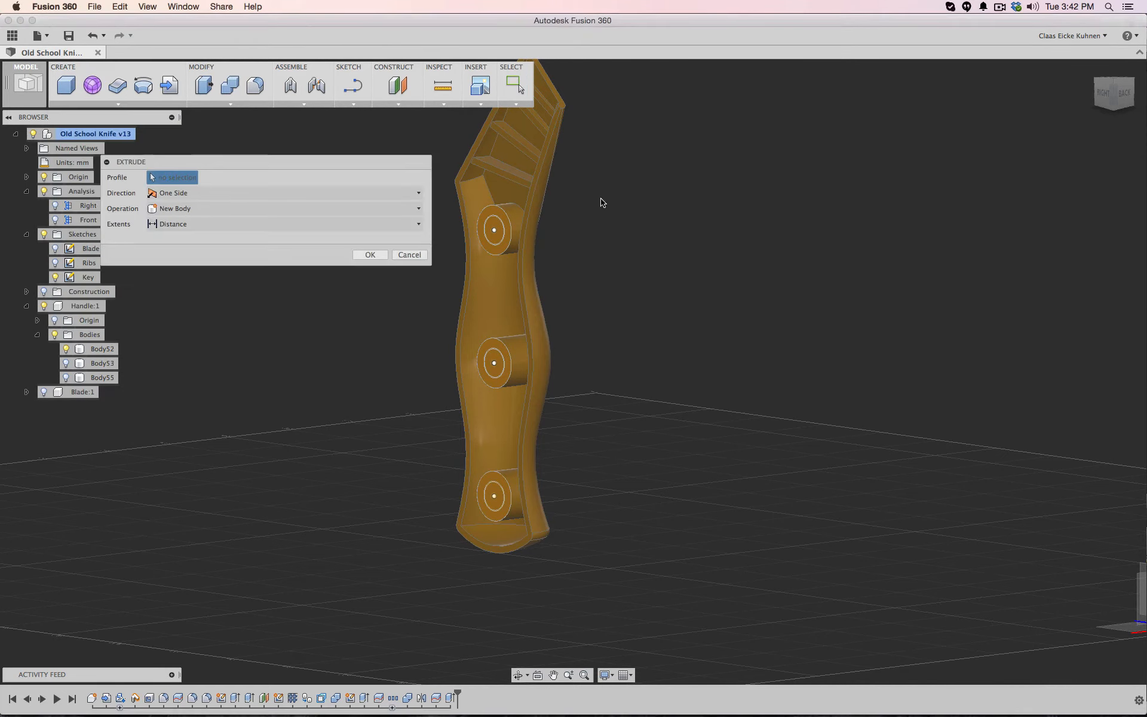
{"action": "scroll", "coordinate": [617, 199], "scroll_direction": "up", "scroll_amount": 5}
{"action": "middle_click_drag", "start_coordinate": [617, 199], "coordinate": [853, 141]}
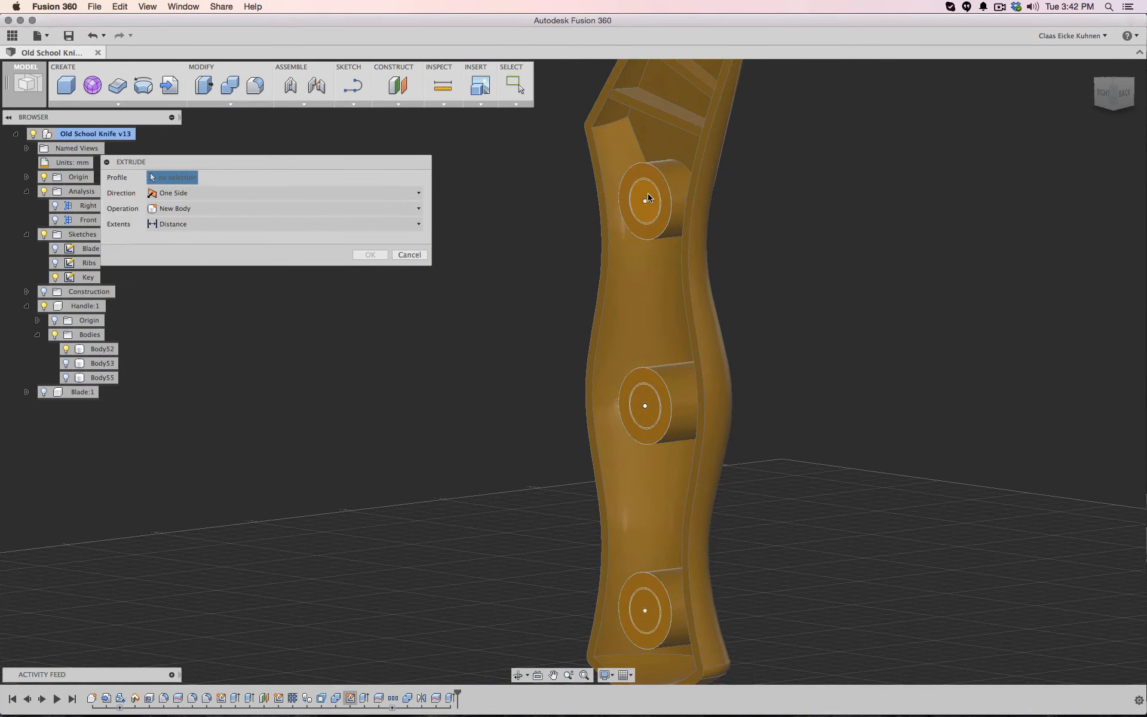
{"action": "left_click", "coordinate": [648, 198]}
{"action": "left_click", "coordinate": [647, 403]}
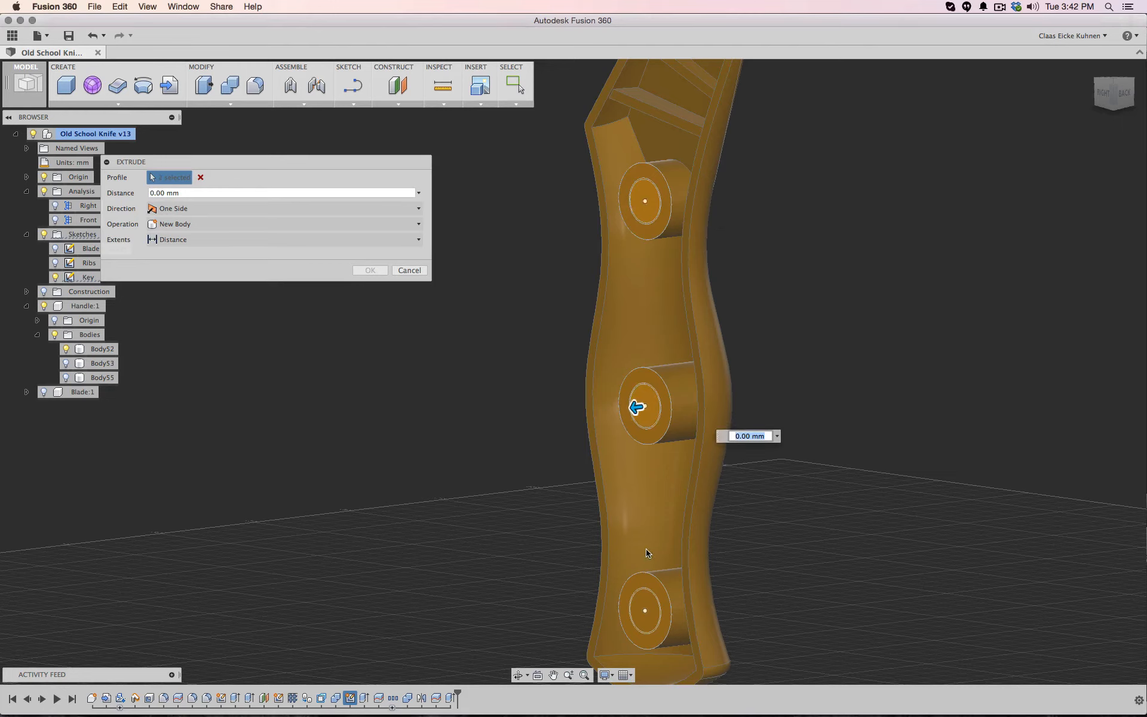
{"action": "left_click", "coordinate": [644, 600]}
{"action": "type", "text": "5"}
{"action": "left_click", "coordinate": [370, 287]}
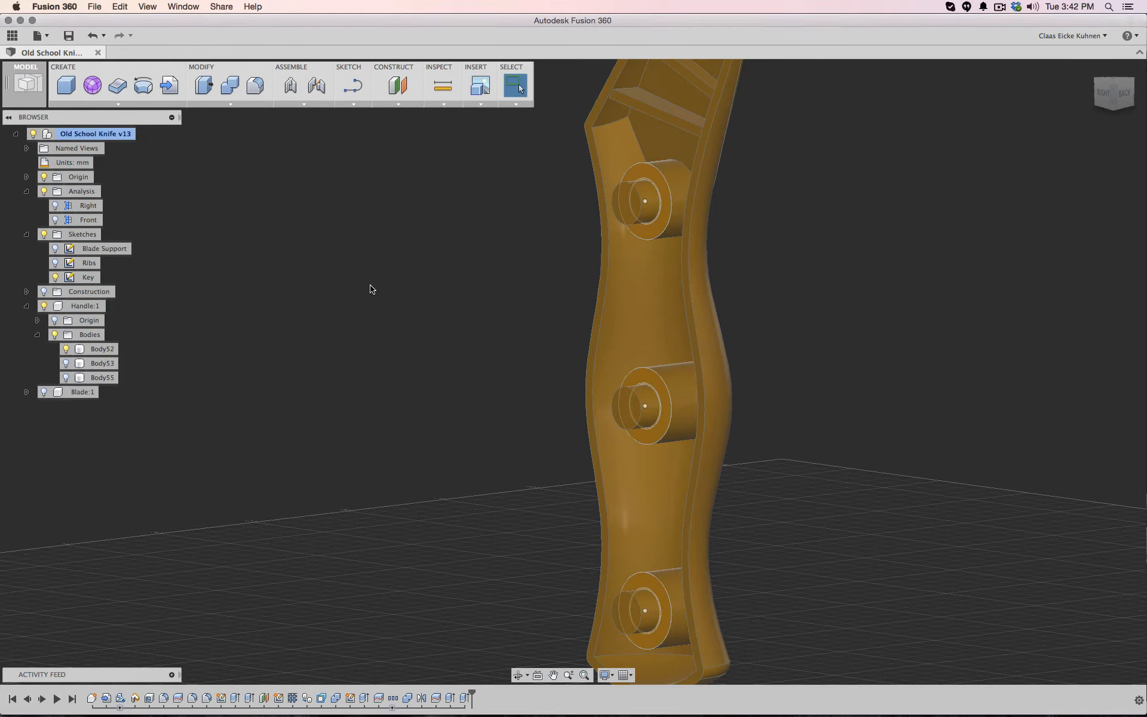
Hide the Key sketch geometry and show the second handle half, Body55, together with Body52
{"action": "left_click", "coordinate": [44, 235]}
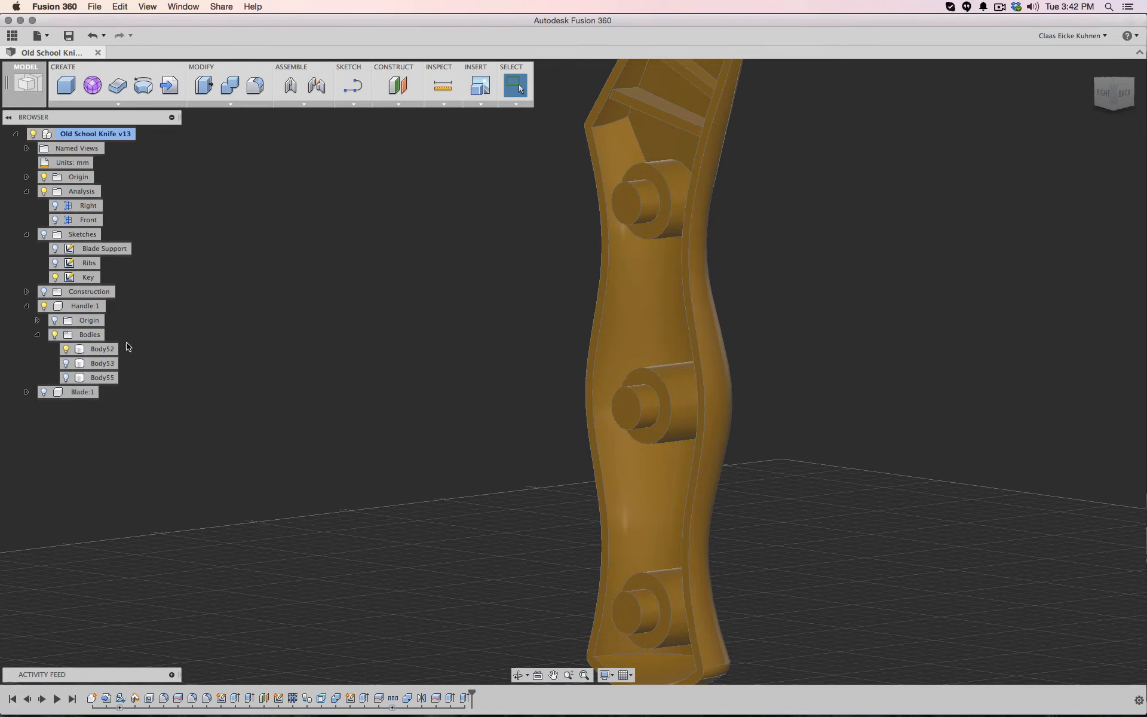
{"action": "left_click", "coordinate": [99, 349]}
{"action": "scroll", "coordinate": [507, 321], "scroll_direction": "down", "scroll_amount": 3}
{"action": "scroll", "coordinate": [506, 321], "scroll_direction": "down", "scroll_amount": 3}
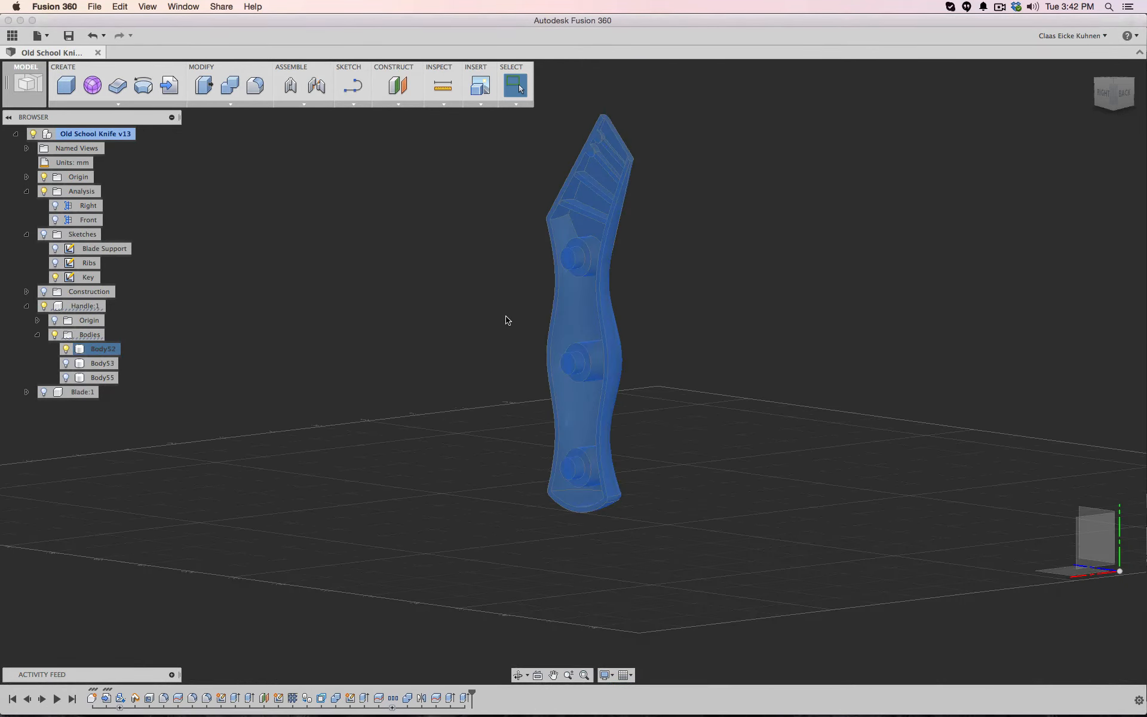
{"action": "left_click", "coordinate": [812, 260]}
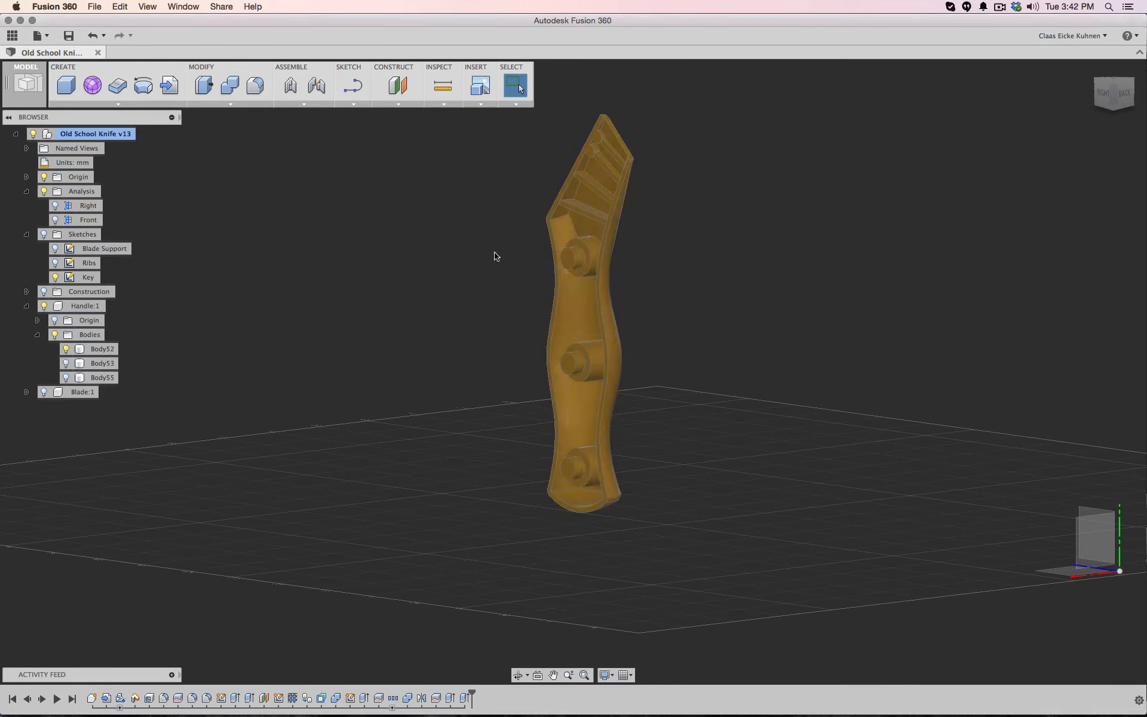
{"action": "left_click", "coordinate": [69, 366]}
{"action": "left_click", "coordinate": [66, 378]}
Rename Body52, the handle half with the key pegs, as A
{"action": "double_click", "coordinate": [94, 354]}
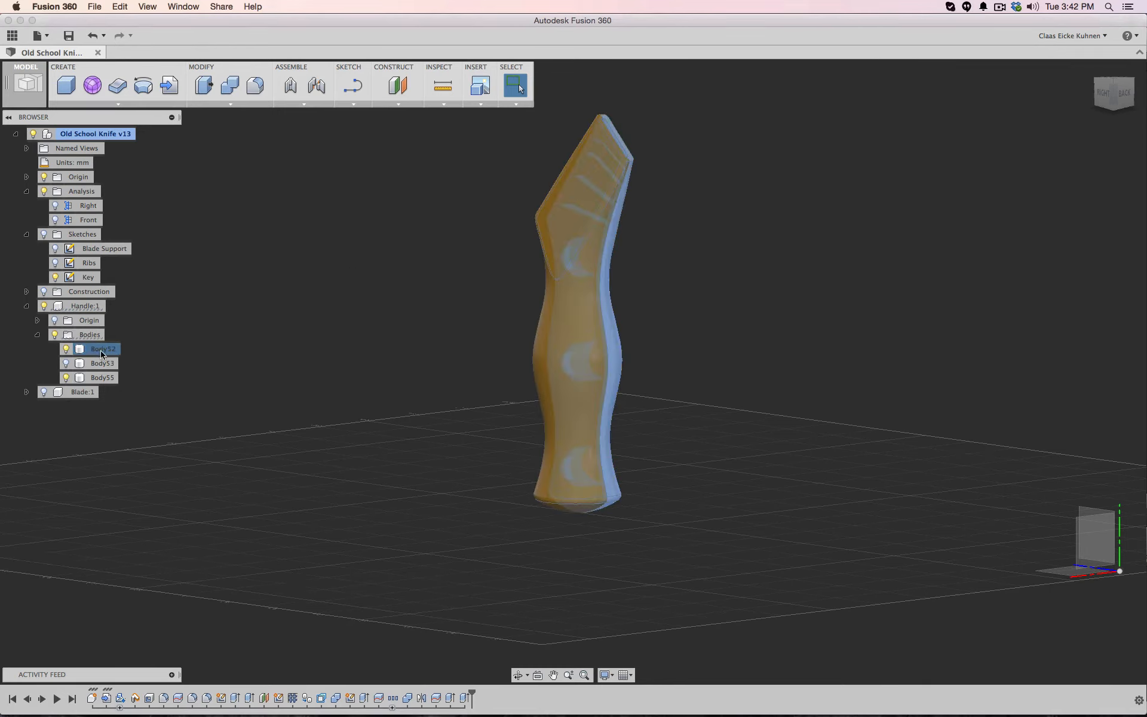
{"action": "type", "text": "A"}
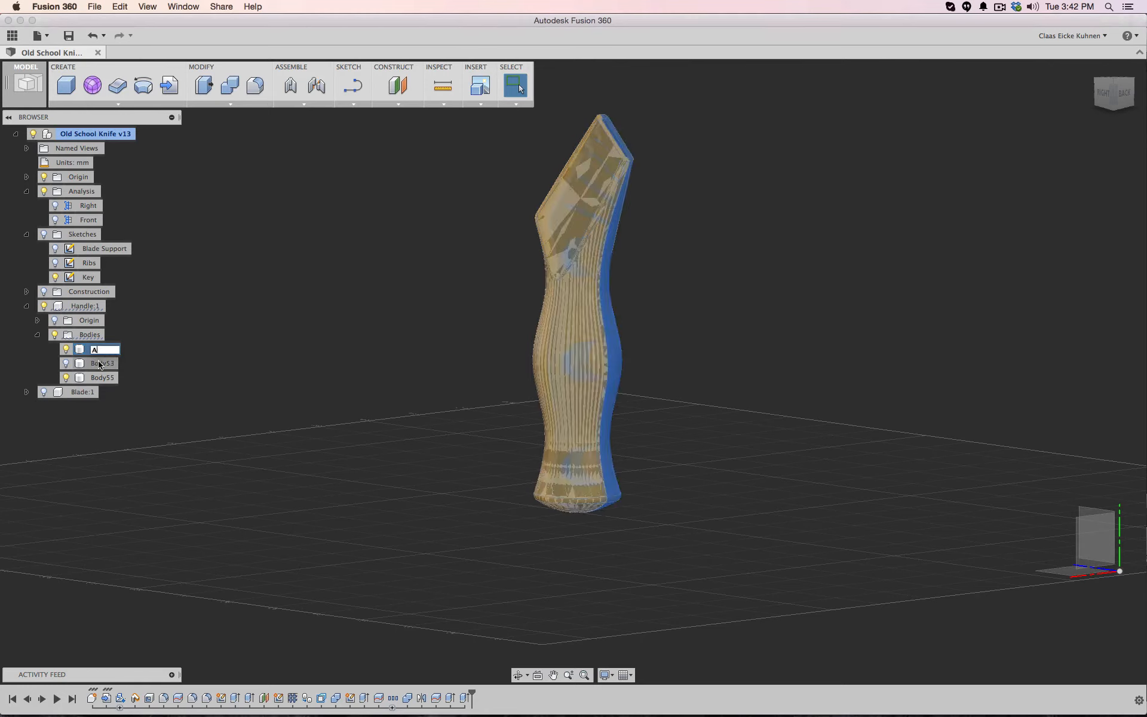
{"action": "key", "text": "Return"}
Try to rename Body55, the handle half with the key holes, as B
{"action": "left_click", "coordinate": [100, 377]}
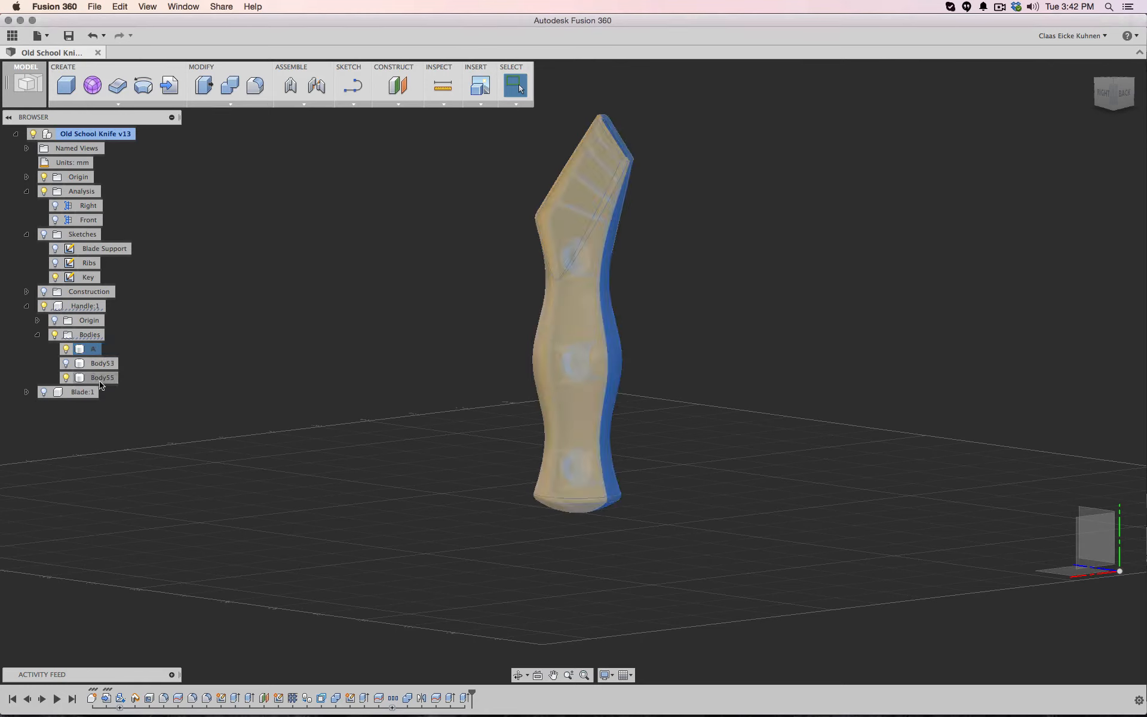
{"action": "double_click", "coordinate": [104, 379]}
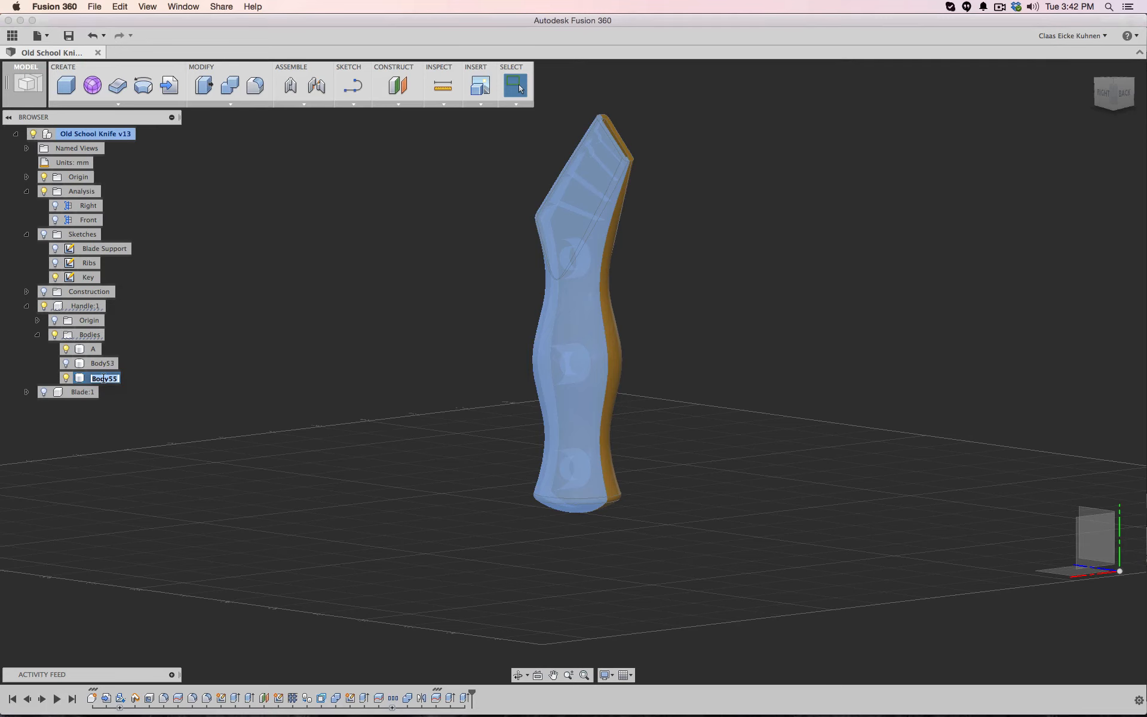
{"action": "type", "text": "B"}
{"action": "left_click", "coordinate": [182, 398]}
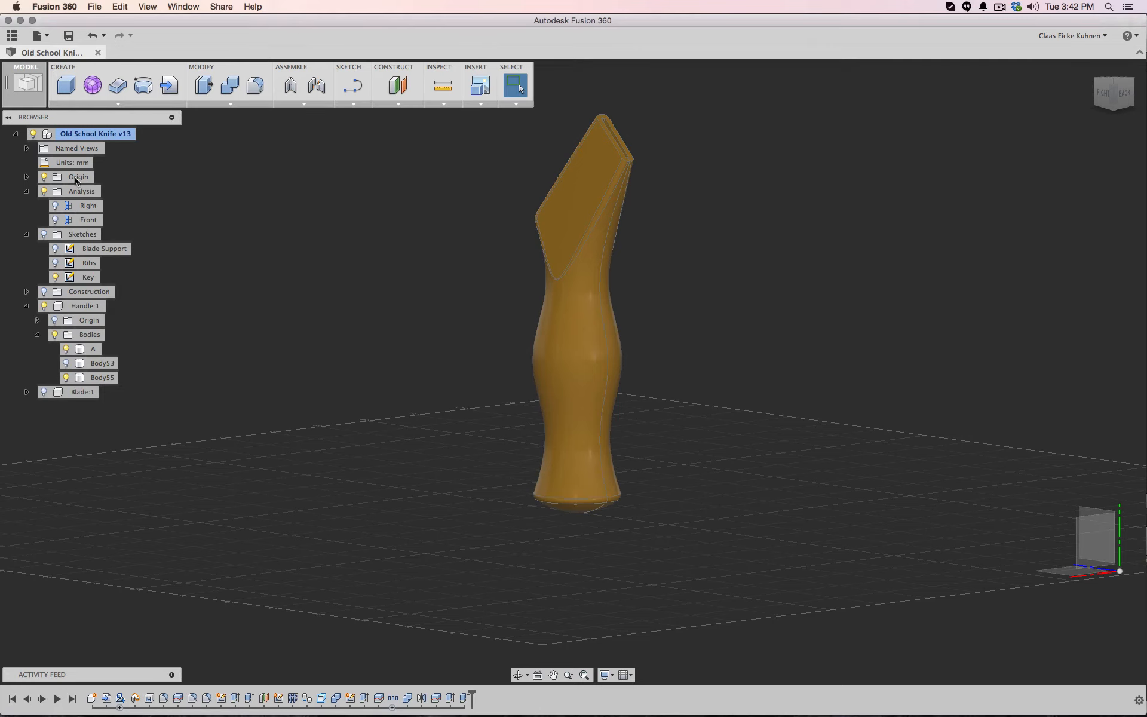
Turn on the Front section analysis and examine the clearance between the key pegs and their holes inside the joined handle
{"action": "left_click", "coordinate": [55, 220]}
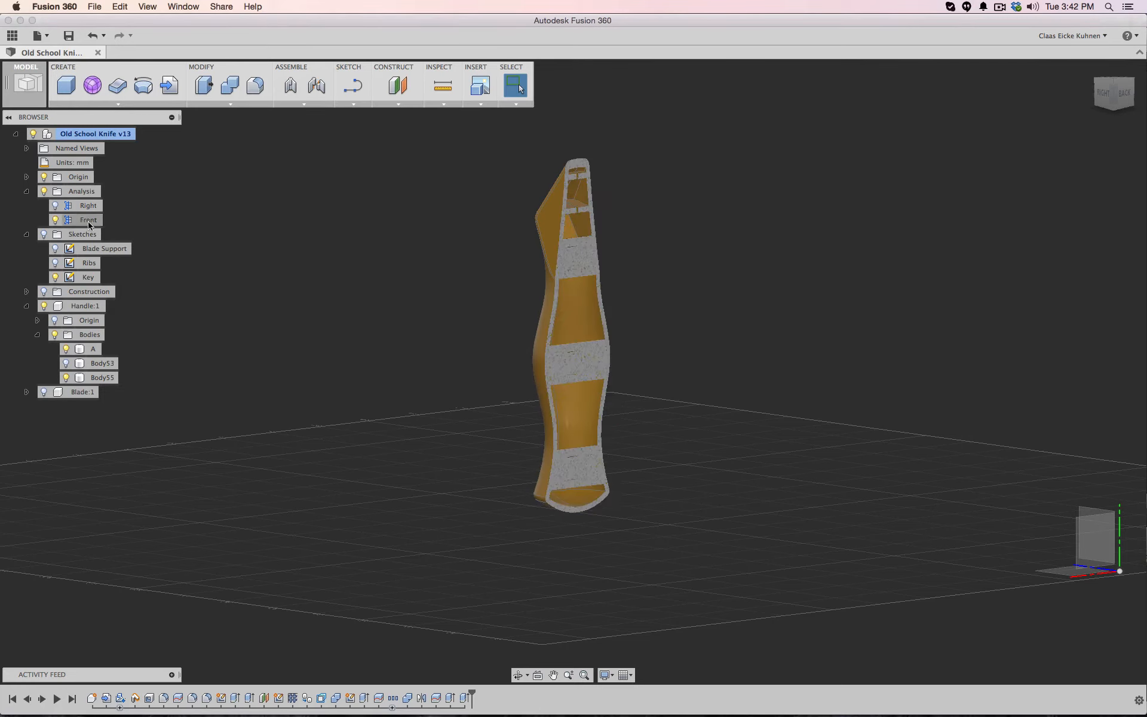
{"action": "scroll", "coordinate": [597, 280], "scroll_direction": "up", "scroll_amount": 10}
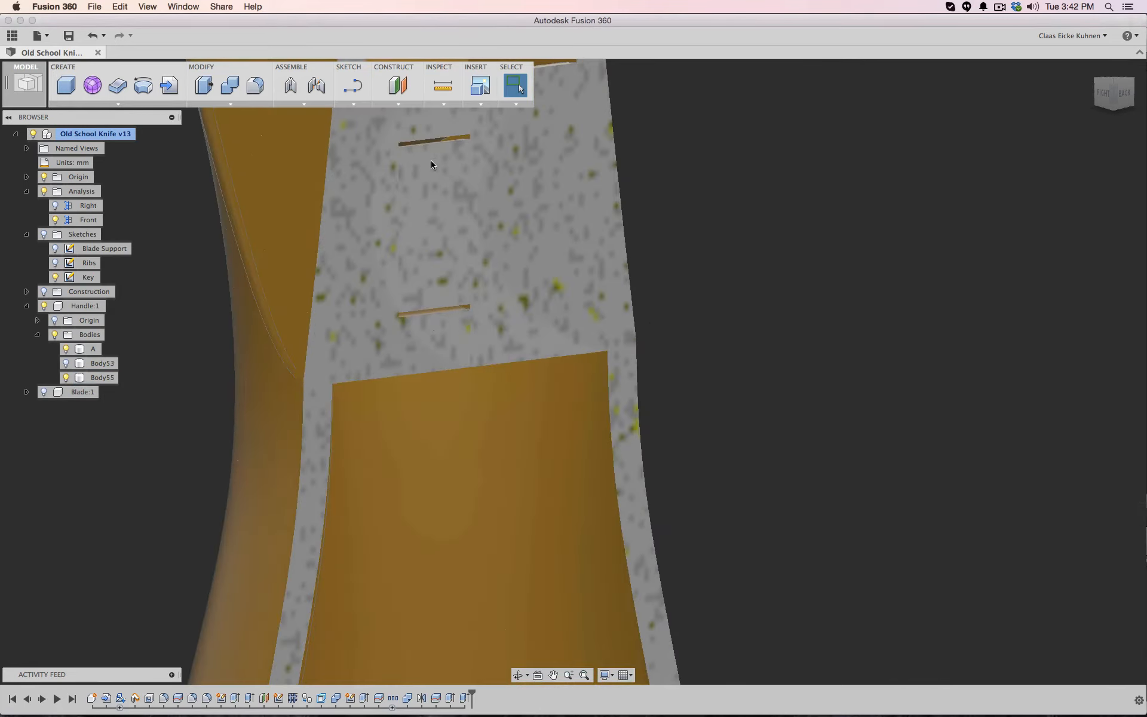
{"action": "scroll", "coordinate": [537, 185], "scroll_direction": "down", "scroll_amount": 10}
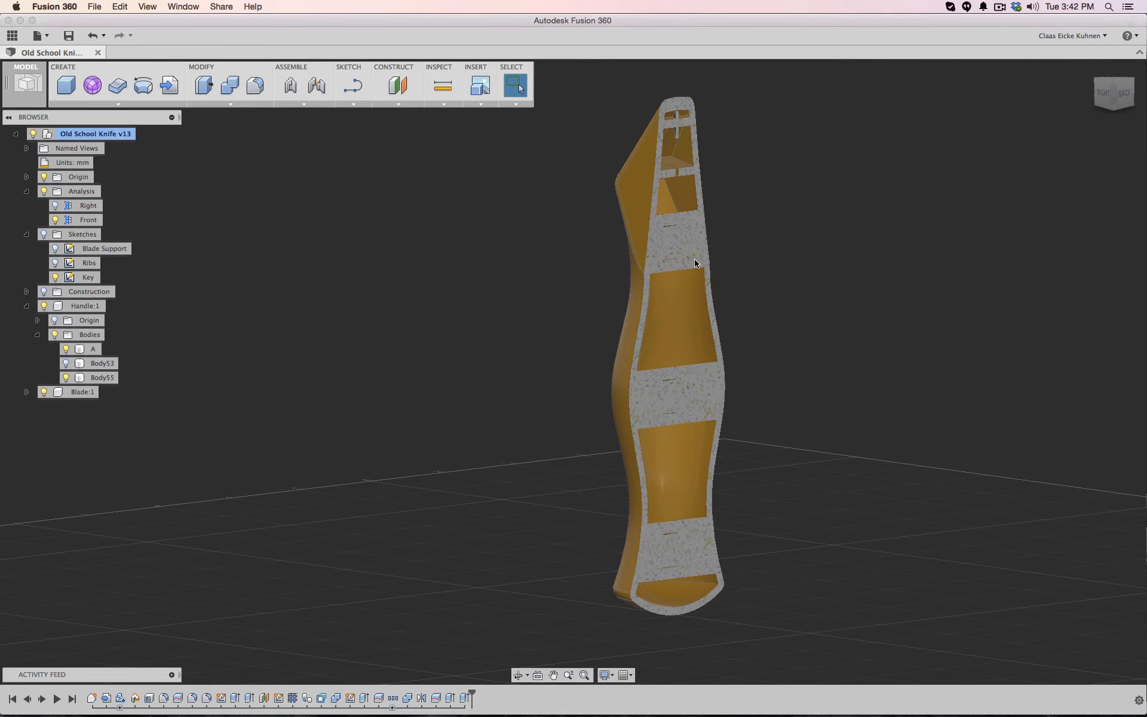
{"action": "mouse_move", "coordinate": [695, 263]}
{"action": "middle_mouse_down", "text": "shift"}
{"action": "mouse_move", "coordinate": [538, 272]}
{"action": "mouse_move", "coordinate": [612, 251]}
{"action": "mouse_move", "coordinate": [597, 224]}
{"action": "mouse_move", "coordinate": [559, 242]}
{"action": "mouse_move", "coordinate": [356, 272]}
{"action": "middle_mouse_up", "text": "shift"}
{"action": "scroll", "coordinate": [336, 281], "scroll_direction": "up", "scroll_amount": 5}
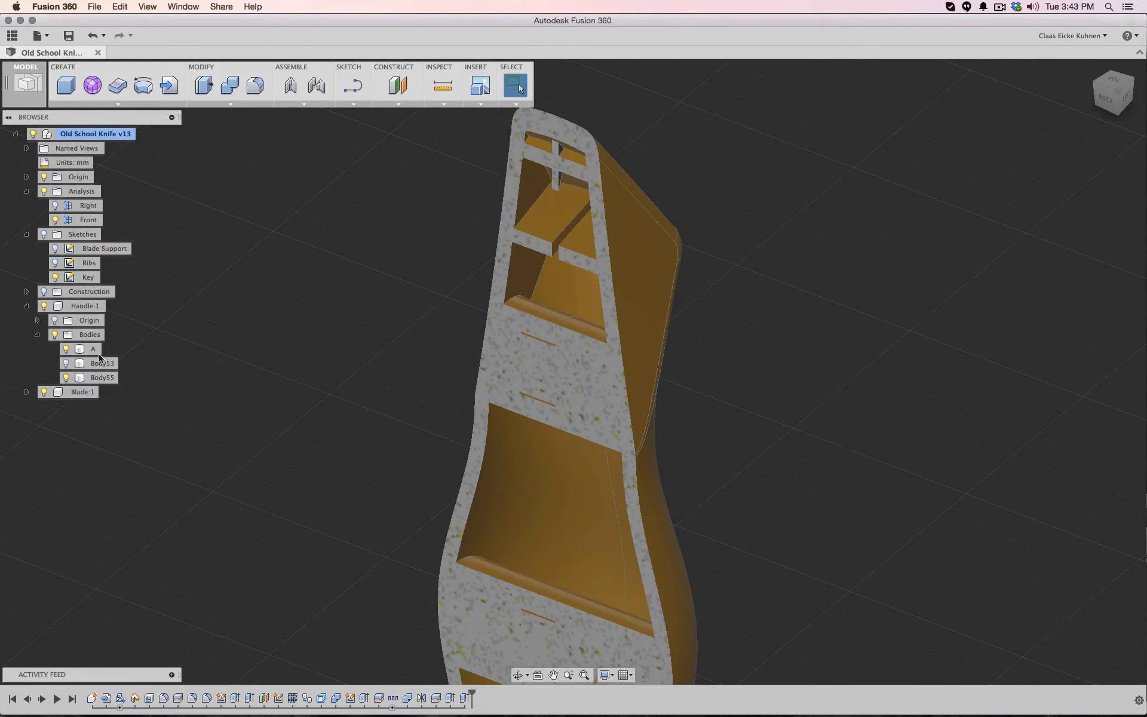
{"action": "left_click", "coordinate": [55, 219]}
{"action": "left_click", "coordinate": [55, 220]}
{"action": "scroll", "coordinate": [334, 276], "scroll_direction": "down", "scroll_amount": 6}
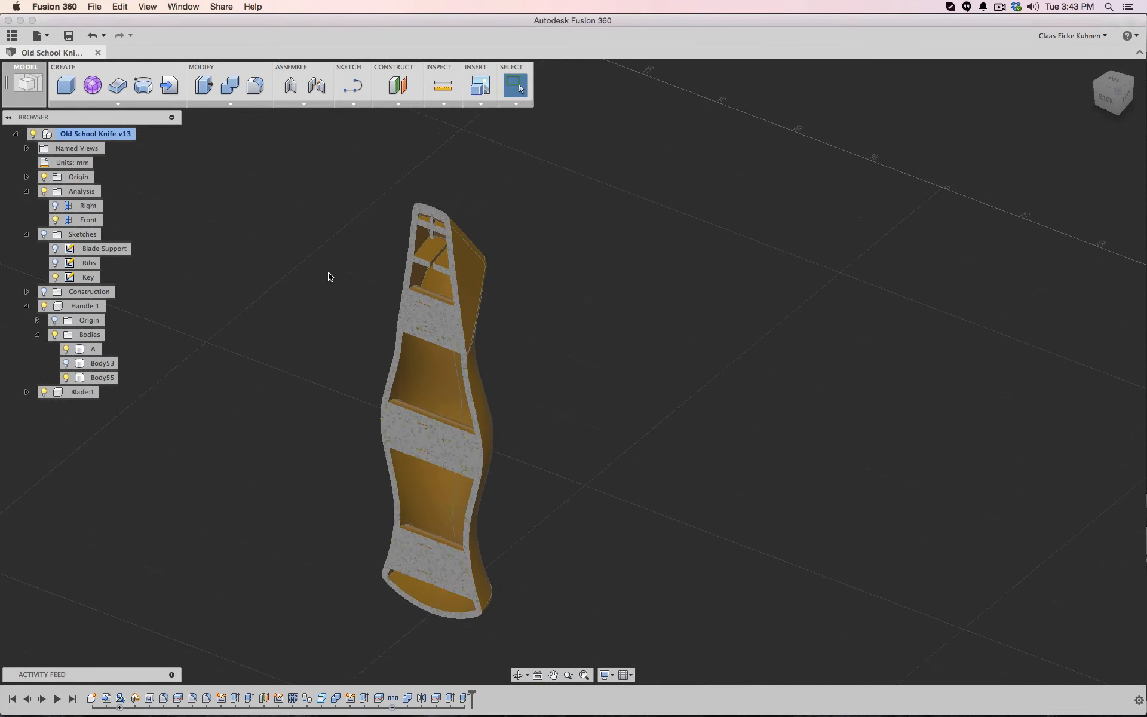
{"action": "scroll", "coordinate": [292, 368], "scroll_direction": "down", "scroll_amount": 5}
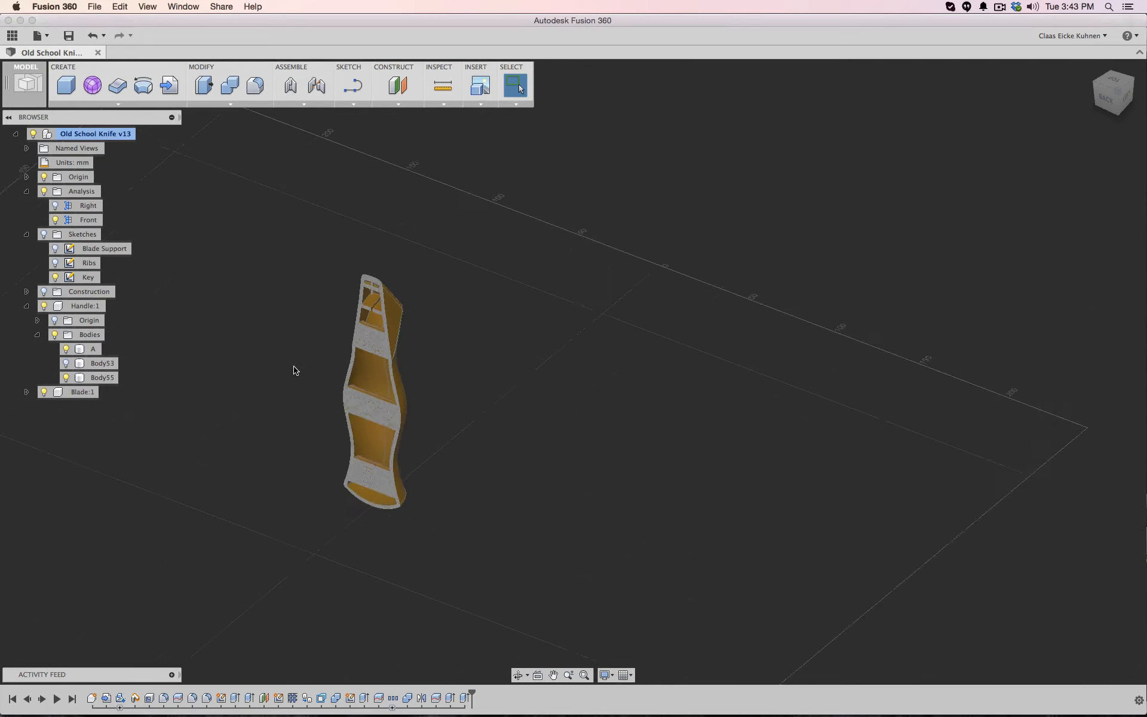
Flip the Front section analysis by setting its Z angle to 180 degrees and examine the cut handle from the front
{"action": "right_click", "coordinate": [87, 221]}
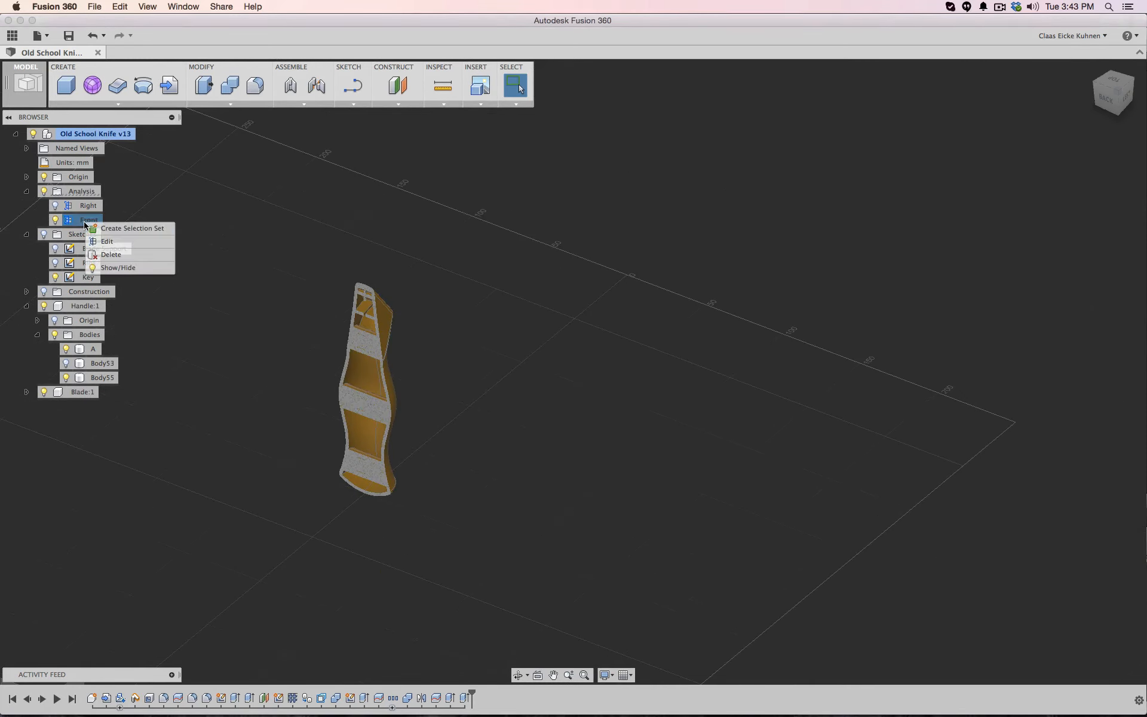
{"action": "left_click", "coordinate": [119, 243]}
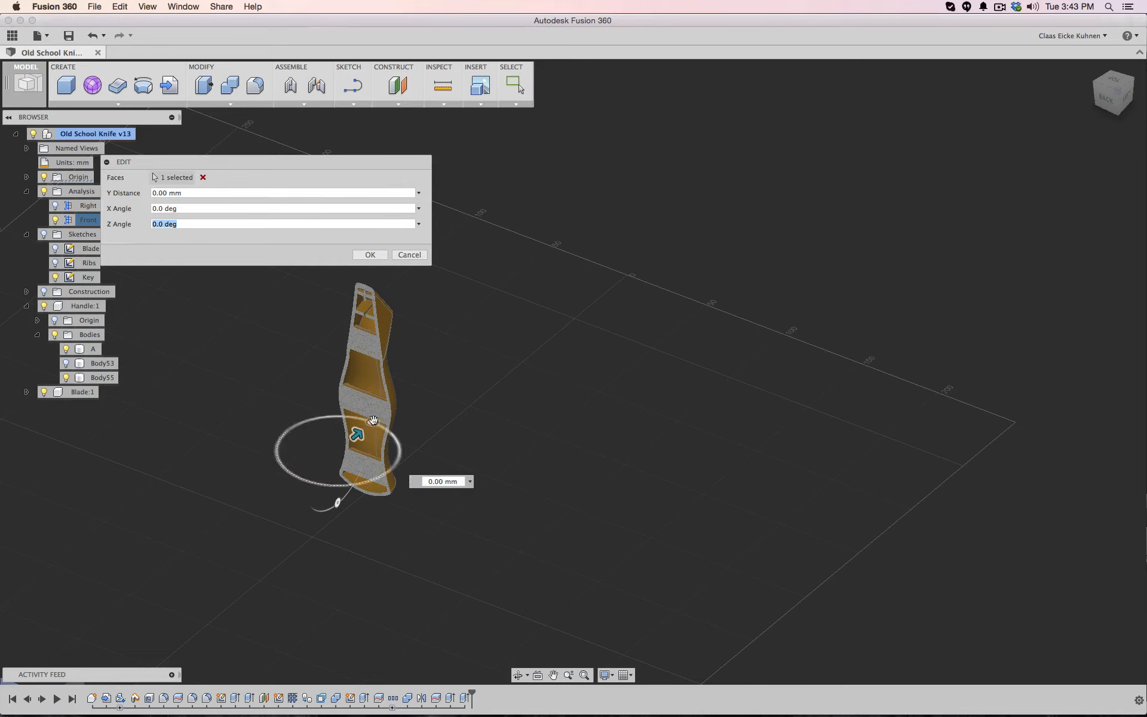
{"action": "left_click_drag", "start_coordinate": [373, 420], "coordinate": [303, 480]}
{"action": "left_click_drag", "start_coordinate": [1111, 95], "coordinate": [1015, 107]}
{"action": "middle_click_drag", "start_coordinate": [784, 208], "coordinate": [850, 317]}
{"action": "scroll", "coordinate": [824, 335], "scroll_direction": "down", "scroll_amount": 3}
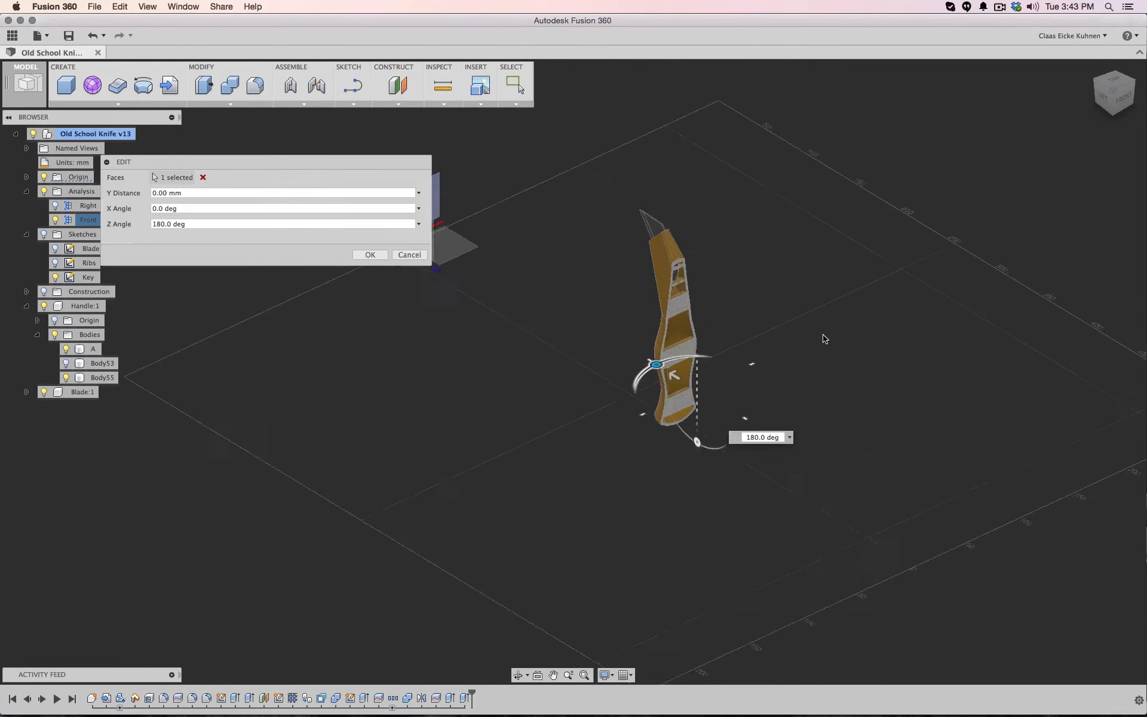
{"action": "scroll", "coordinate": [825, 336], "scroll_direction": "up", "scroll_amount": 8}
{"action": "left_click_drag", "start_coordinate": [533, 511], "coordinate": [533, 408]}
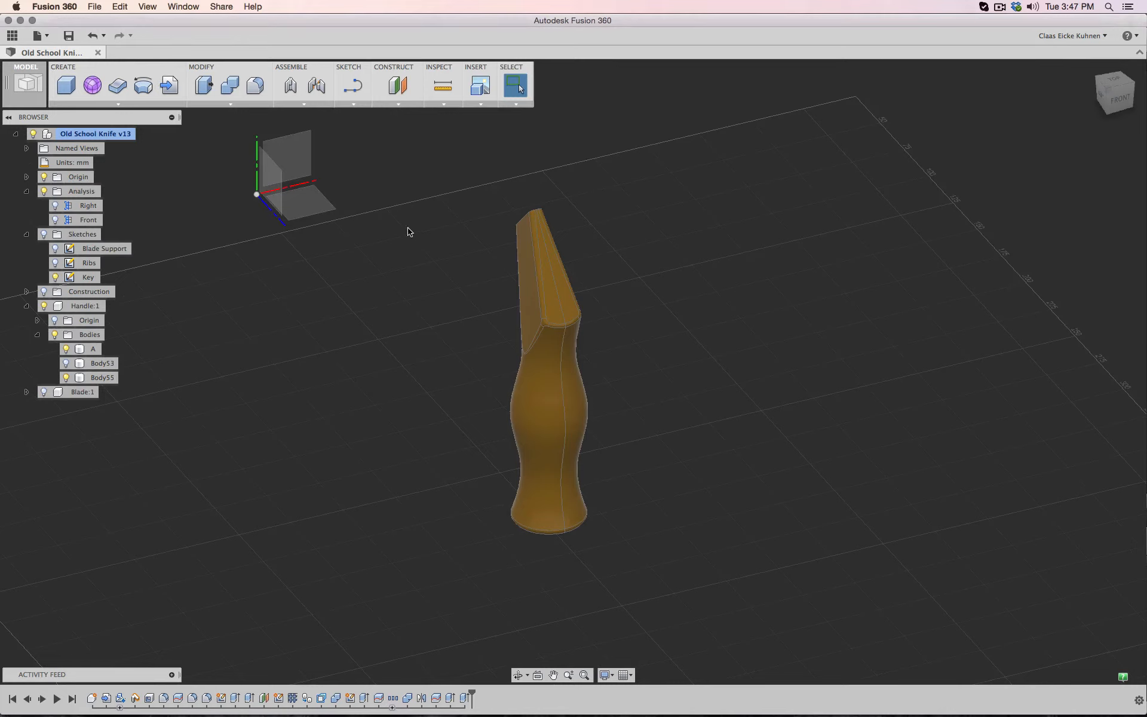
Send the handle half Body55 to Meshmixer for 3D printing with medium mesh refinement
{"action": "left_click", "coordinate": [106, 377]}
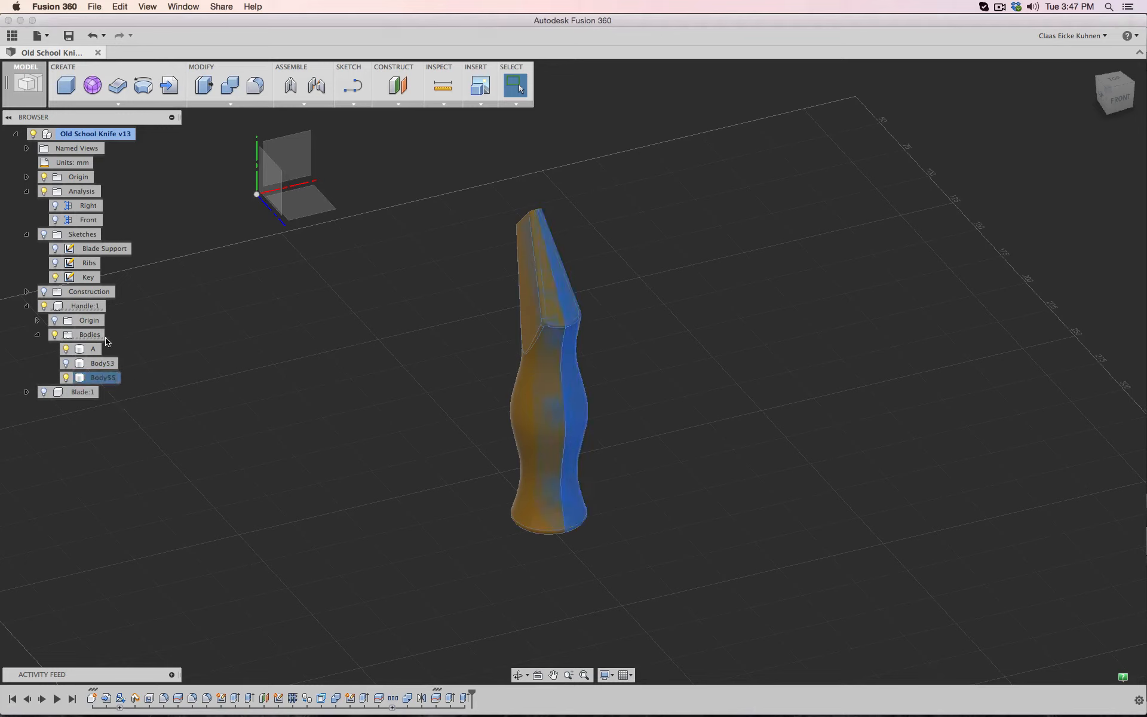
{"action": "left_click", "coordinate": [96, 349], "text": "super"}
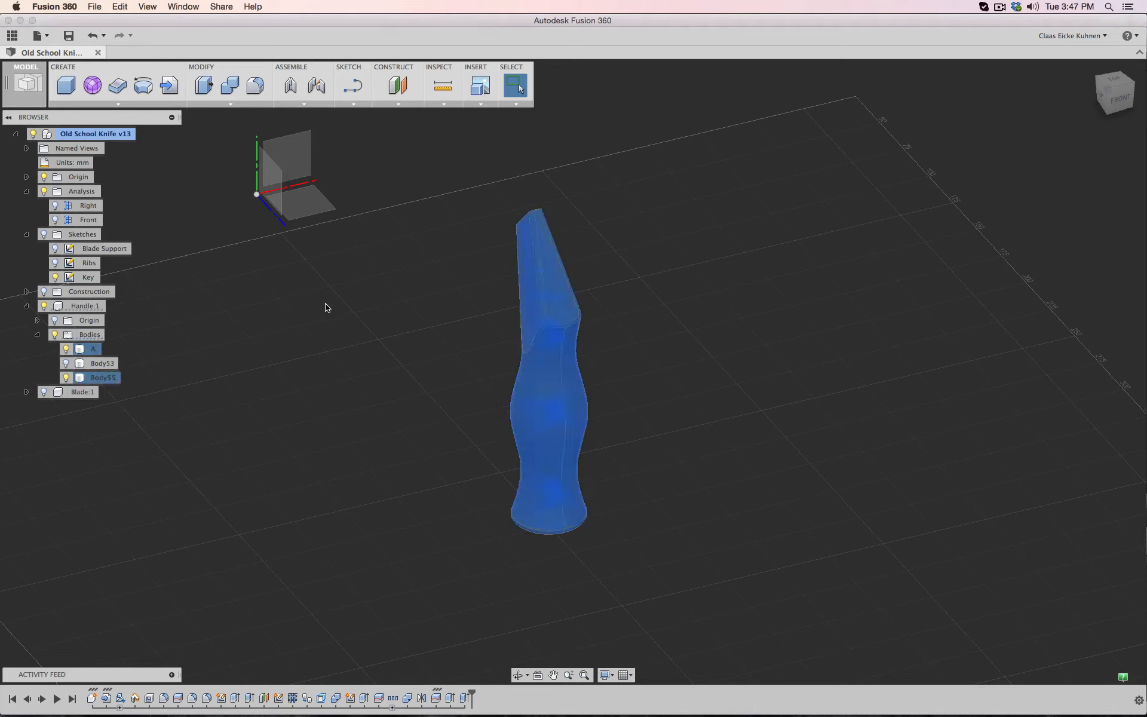
{"action": "left_click", "coordinate": [41, 36]}
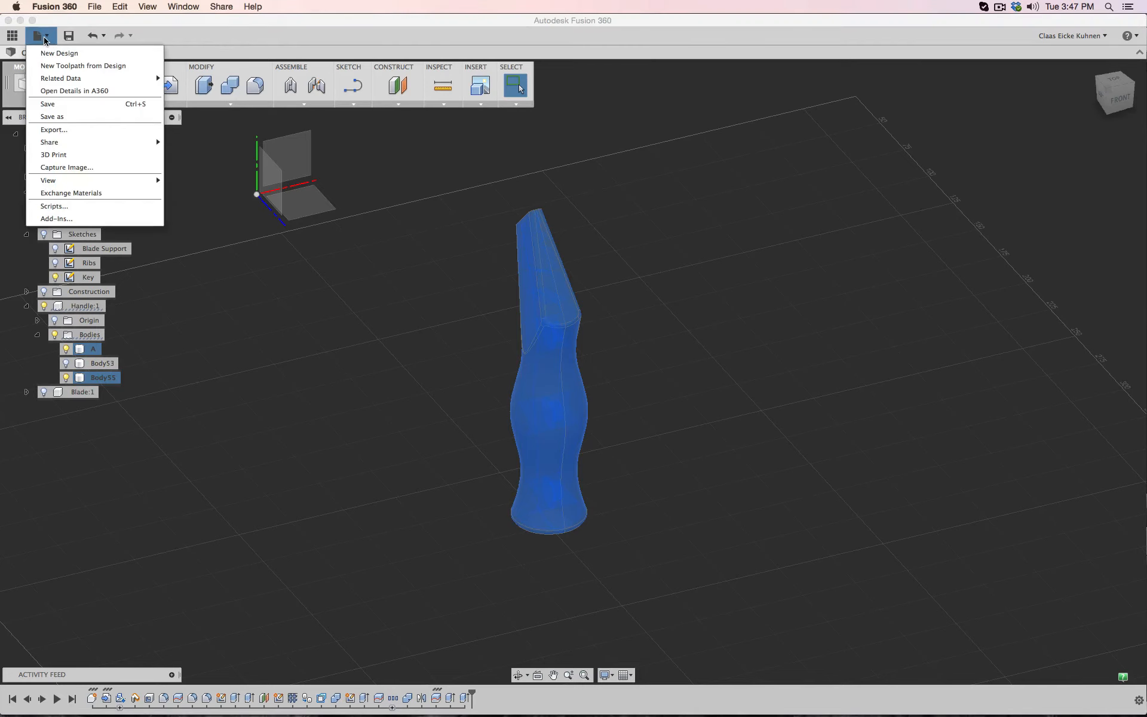
{"action": "left_click", "coordinate": [84, 157]}
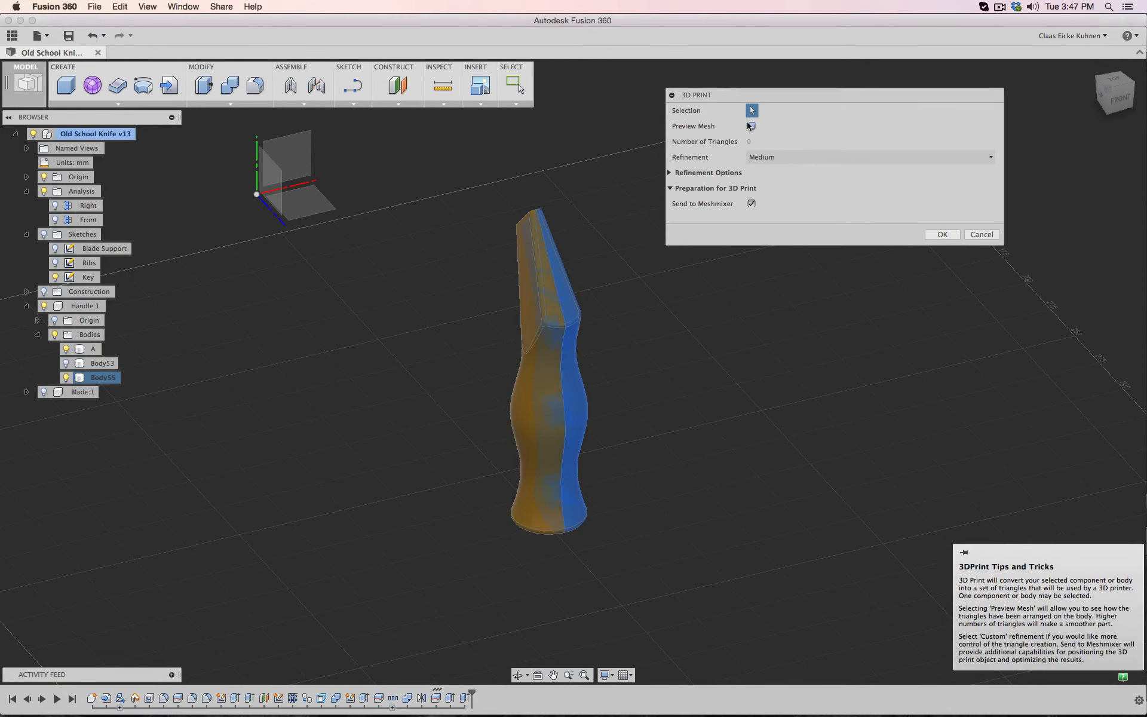
{"action": "left_click", "coordinate": [751, 125]}
{"action": "left_click", "coordinate": [751, 126]}
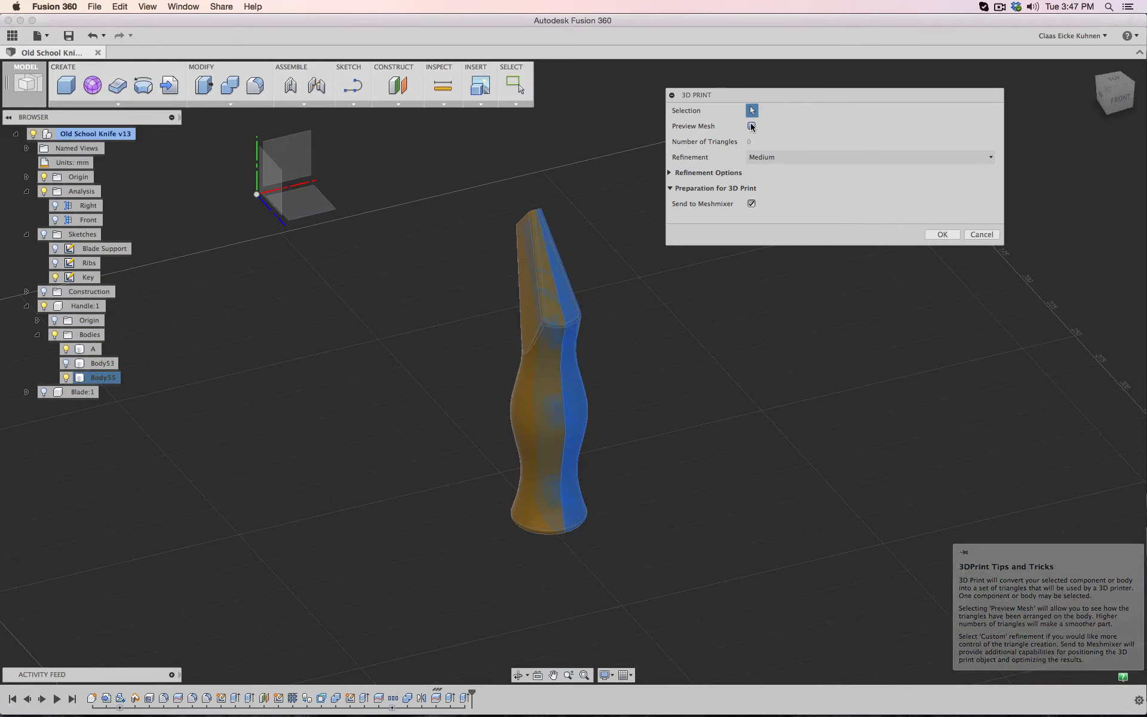
{"action": "left_click", "coordinate": [776, 158]}
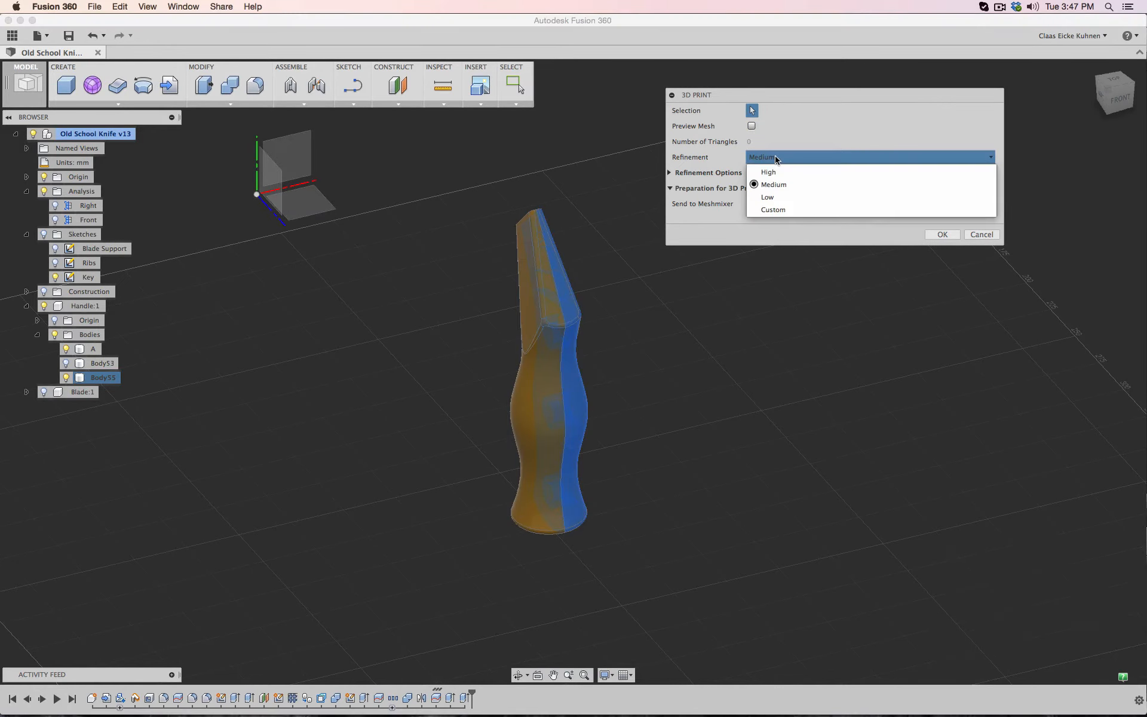
{"action": "left_click", "coordinate": [776, 158]}
{"action": "left_click", "coordinate": [752, 203]}
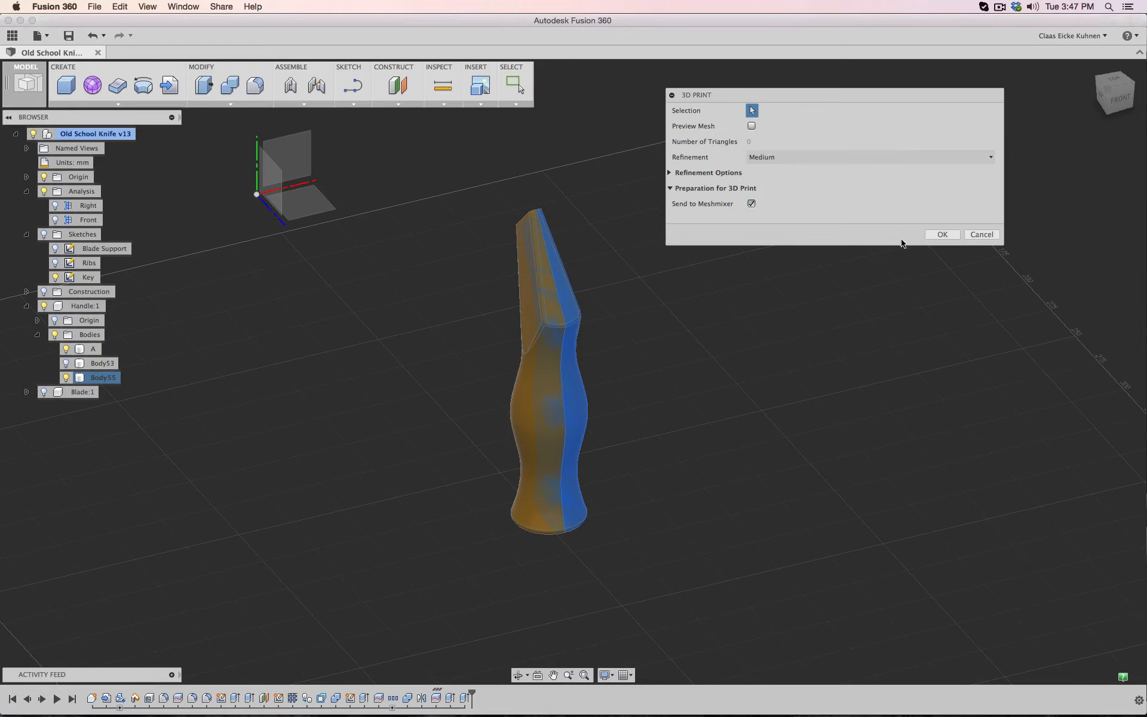
{"action": "left_click", "coordinate": [942, 234]}
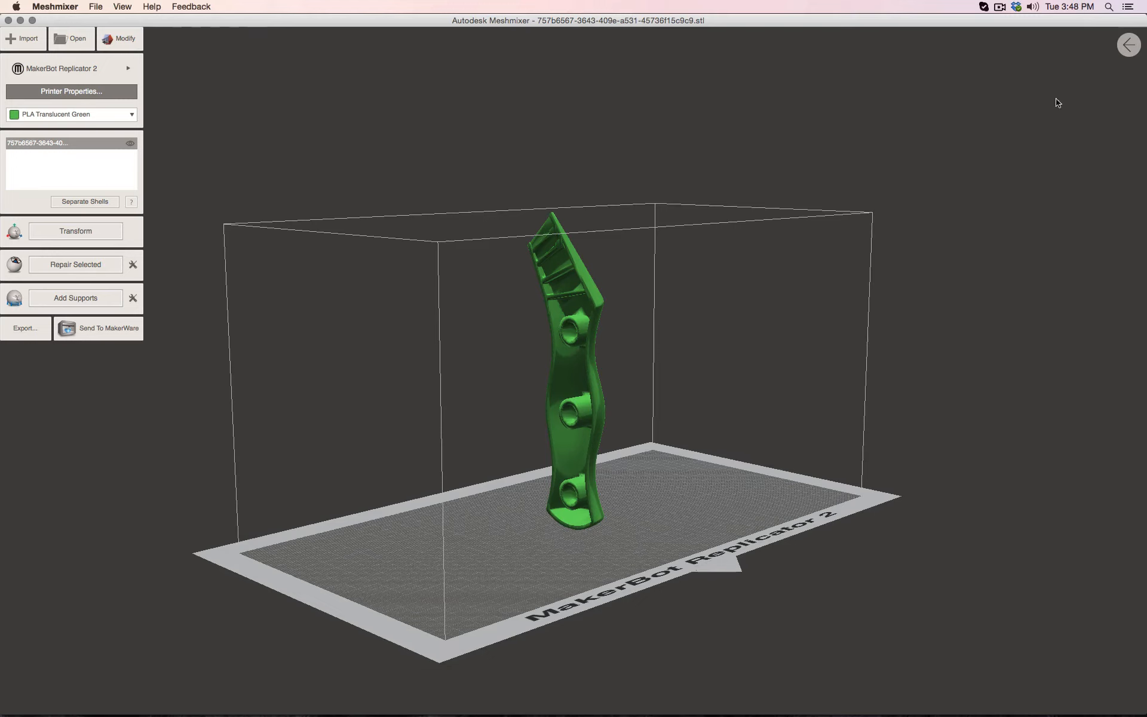
Rotate the handle half 90 degrees about Z and place it on the build platform, shifted toward the platform's front edge
{"action": "left_click", "coordinate": [92, 232]}
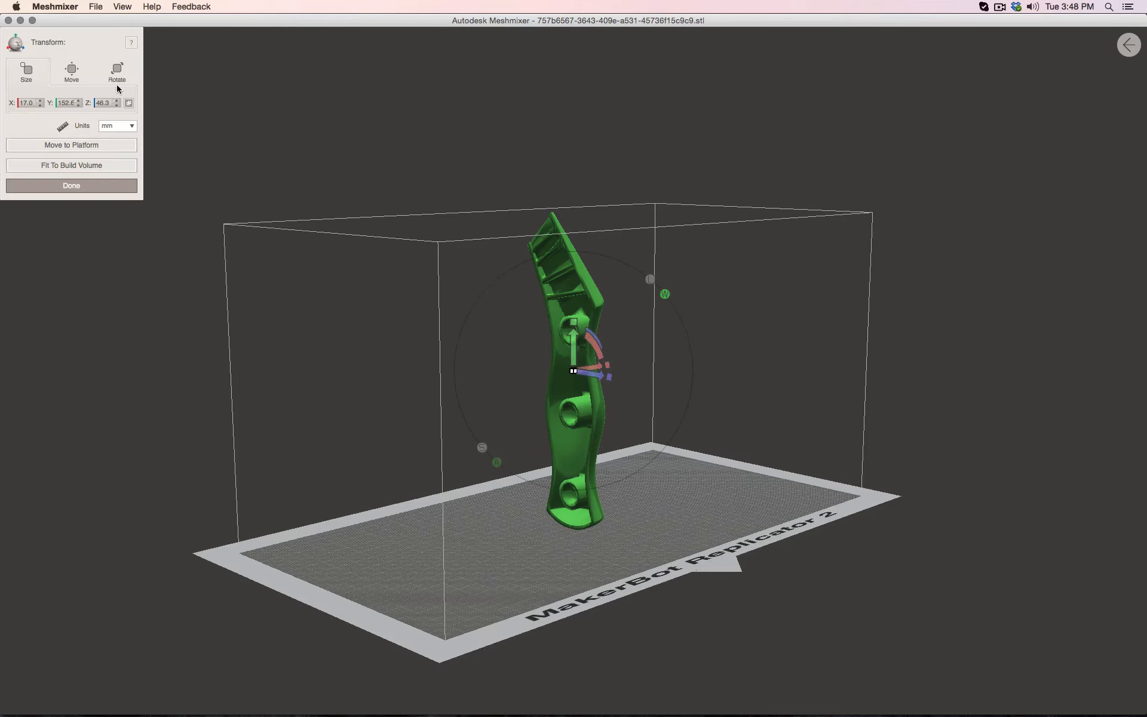
{"action": "left_click", "coordinate": [120, 70]}
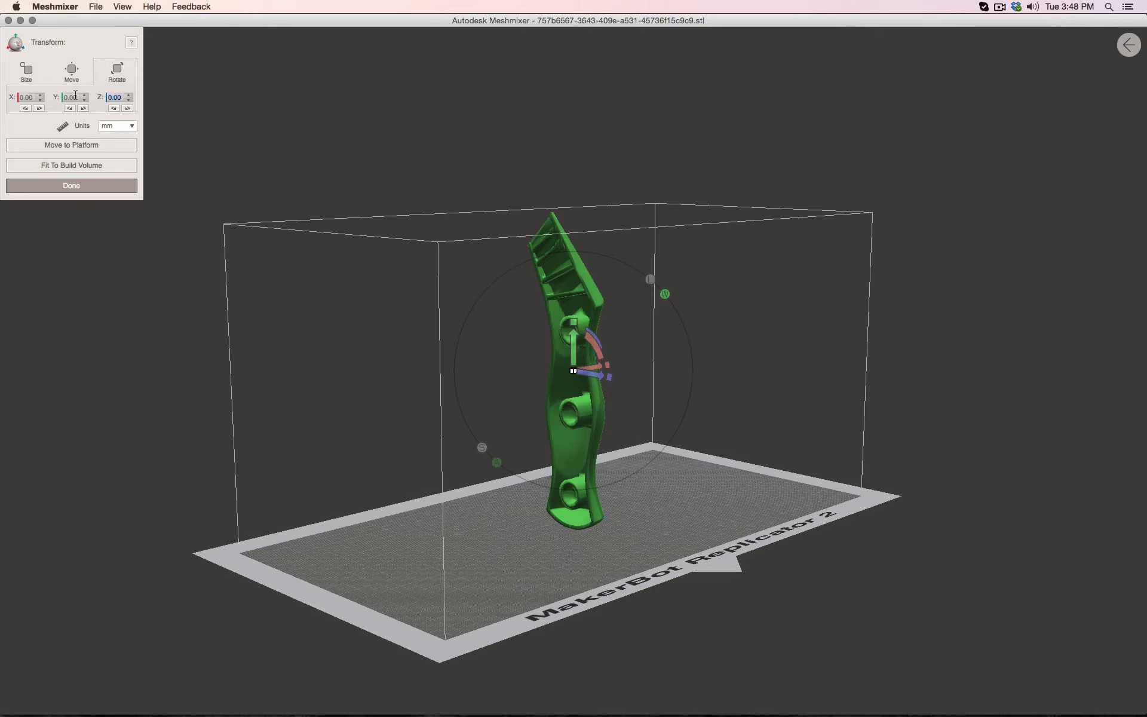
{"action": "left_click", "coordinate": [123, 109]}
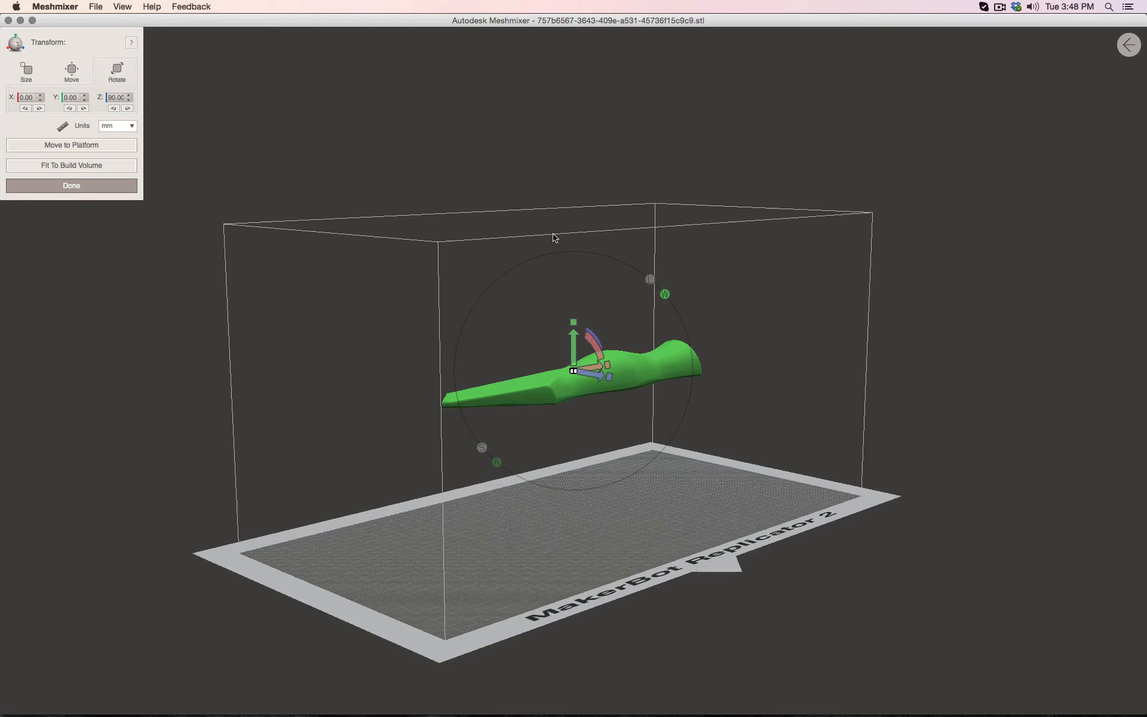
{"action": "left_click", "coordinate": [115, 148]}
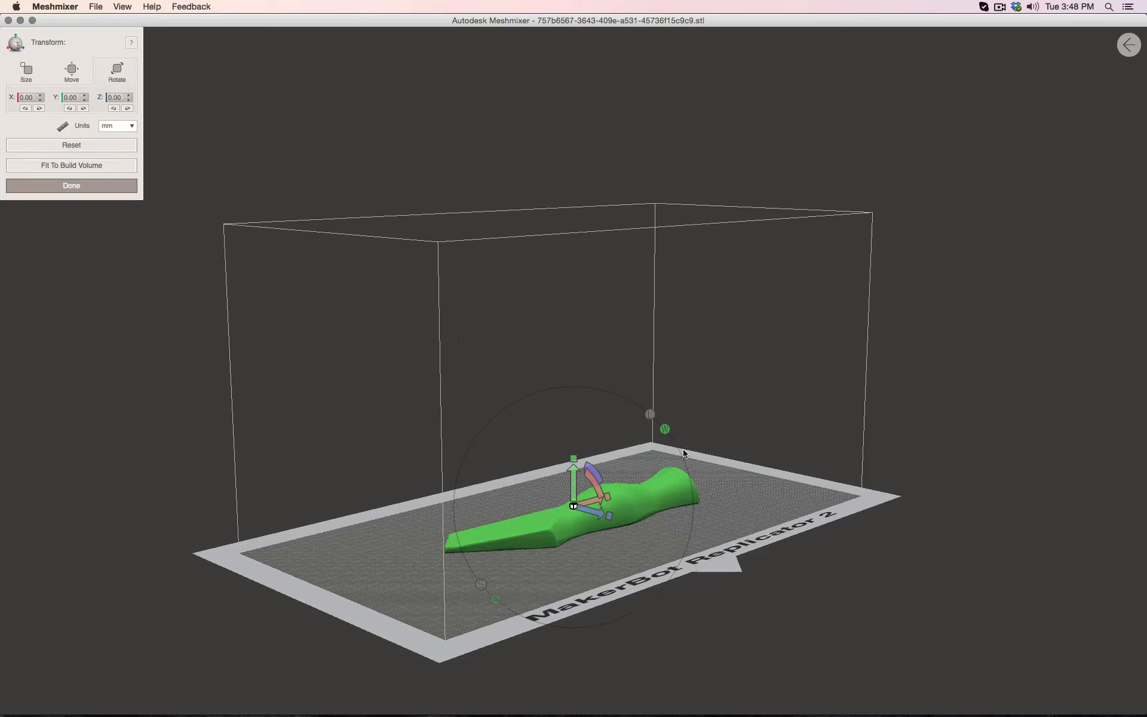
{"action": "left_click_drag", "start_coordinate": [599, 512], "coordinate": [667, 531]}
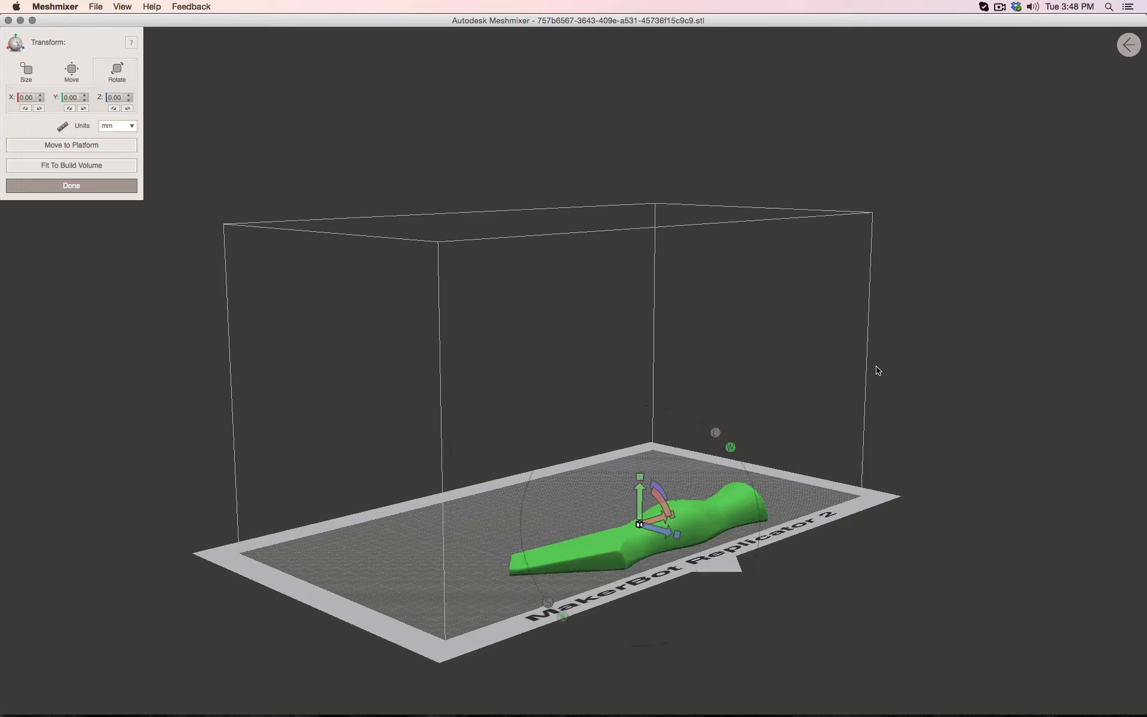
Switch to Fusion 360 and hide Body55 so only handle half A is shown, viewed from its inner side
{"action": "key", "text": "super+Tab"}
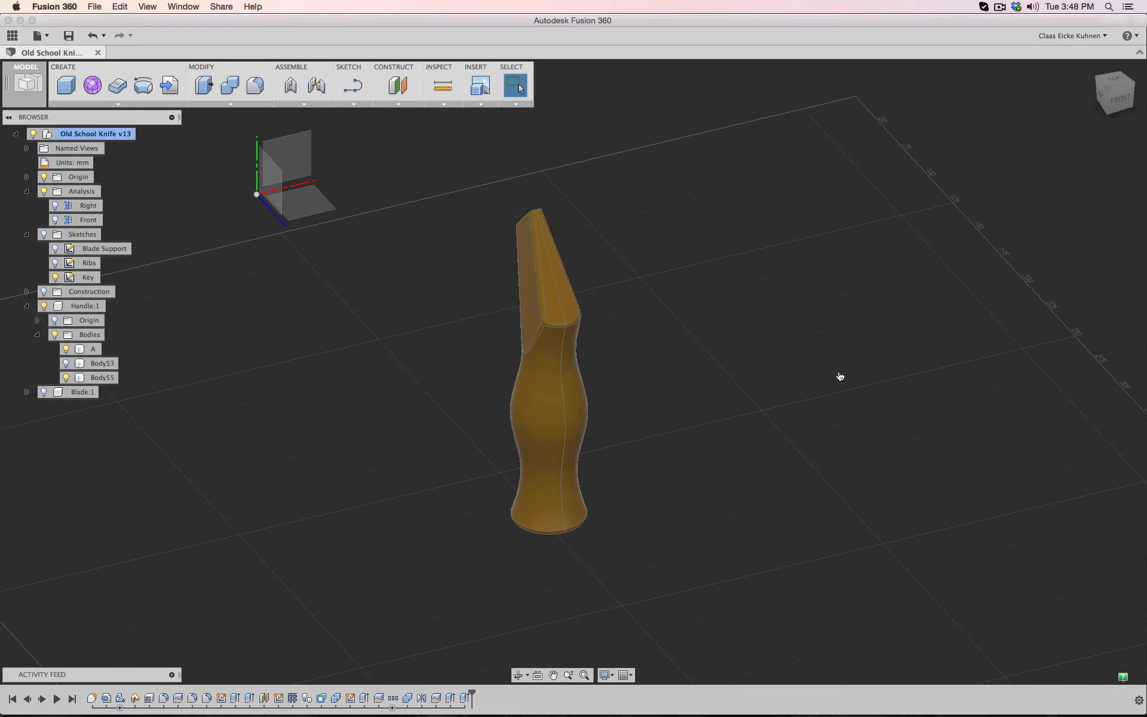
{"action": "left_click", "coordinate": [90, 350]}
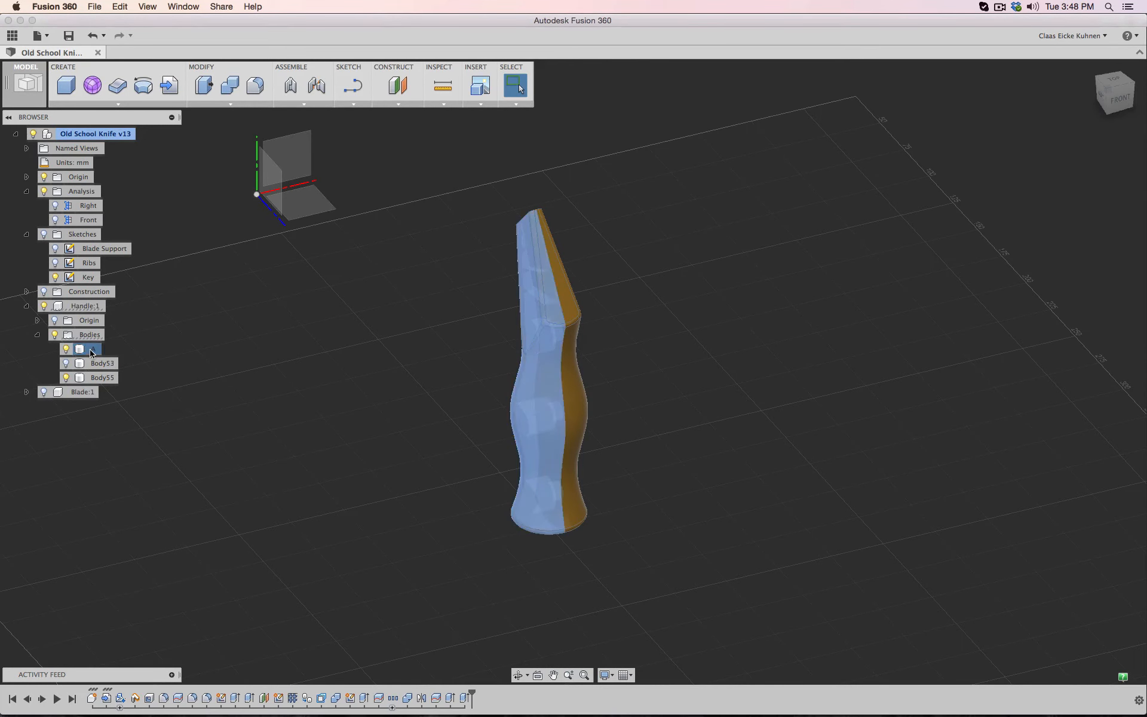
{"action": "left_click", "coordinate": [66, 378]}
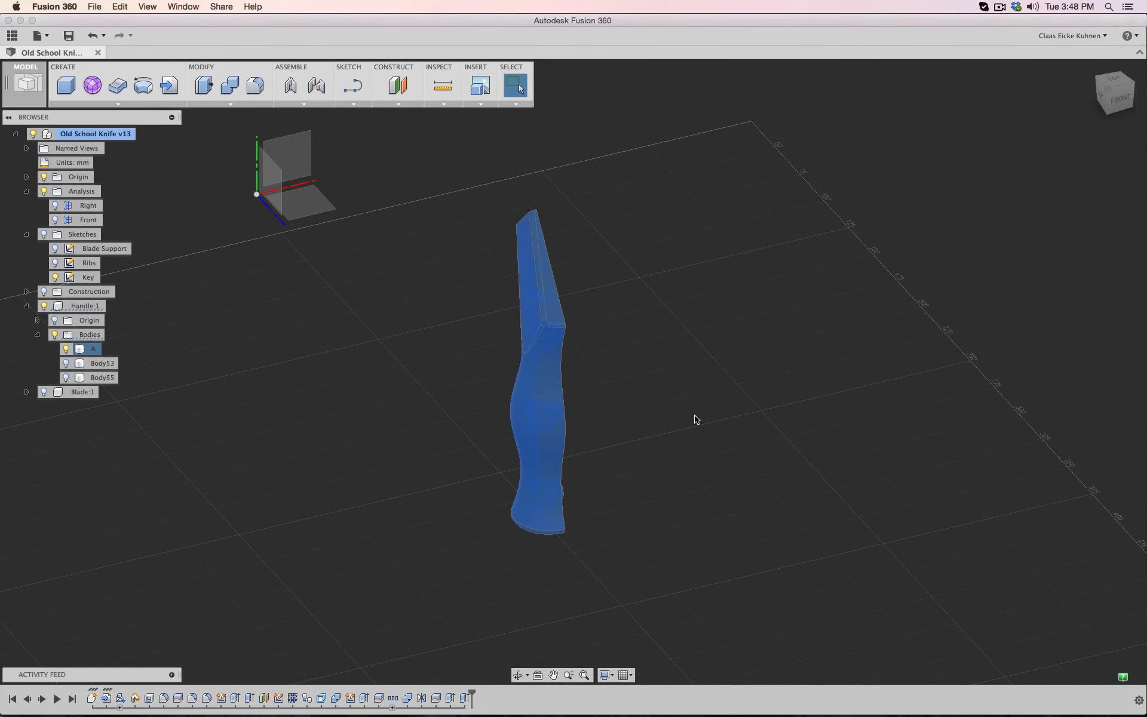
{"action": "left_click_drag", "start_coordinate": [1121, 104], "coordinate": [1065, 106]}
{"action": "left_click", "coordinate": [789, 343]}
Send handle half A to Meshmixer for 3D printing with medium refinement, appending it to the current mesh
{"action": "left_click", "coordinate": [90, 350]}
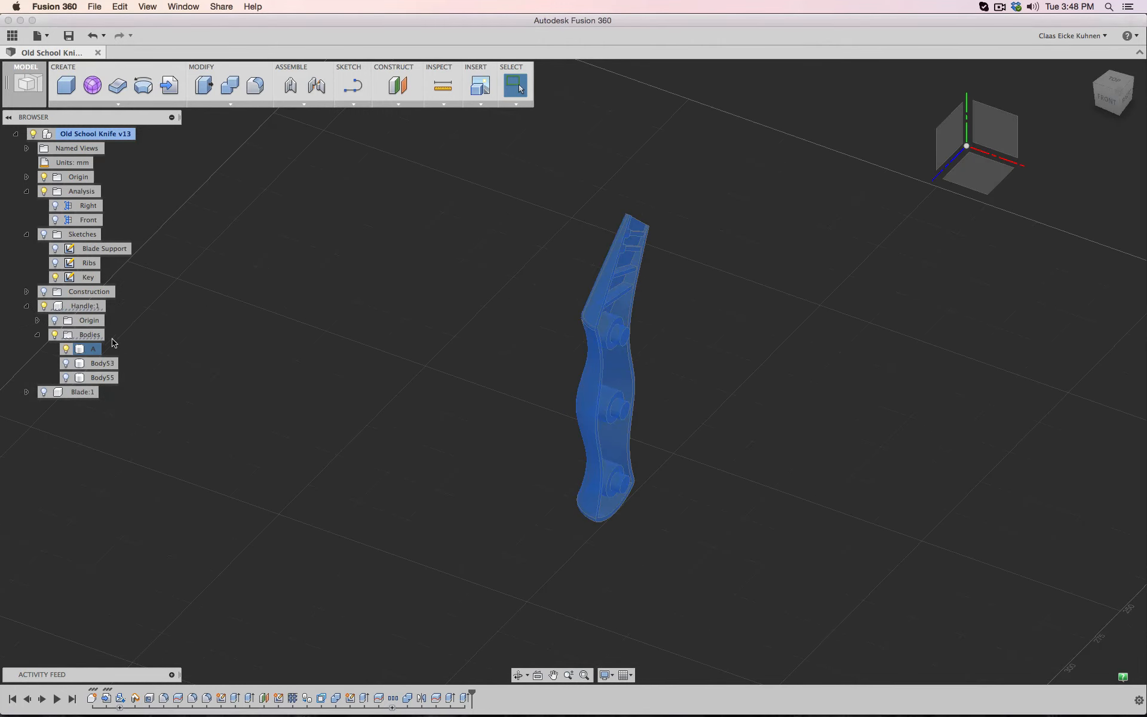
{"action": "left_click", "coordinate": [40, 36]}
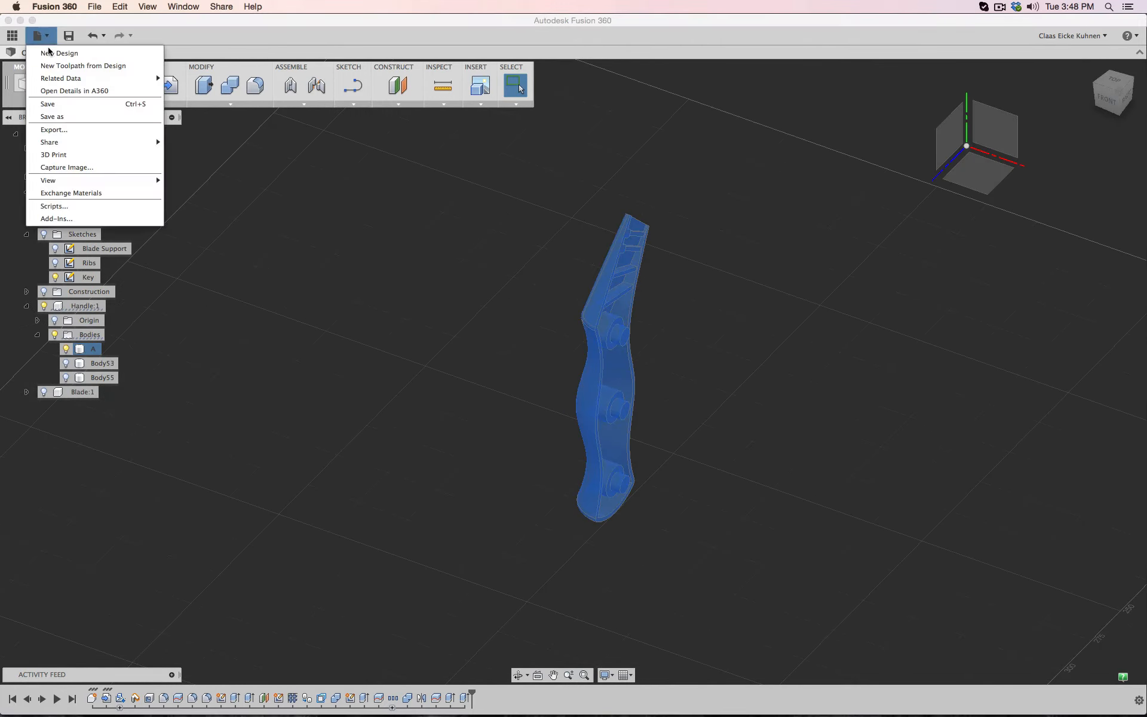
{"action": "left_click", "coordinate": [60, 155]}
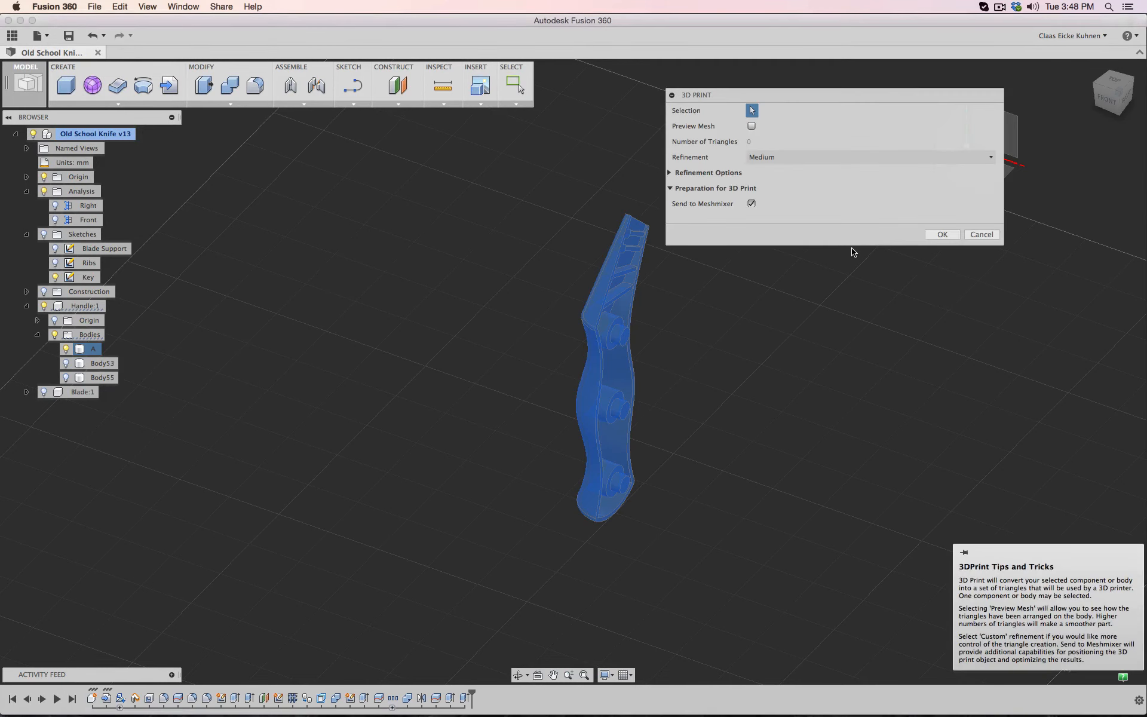
{"action": "left_click", "coordinate": [929, 237]}
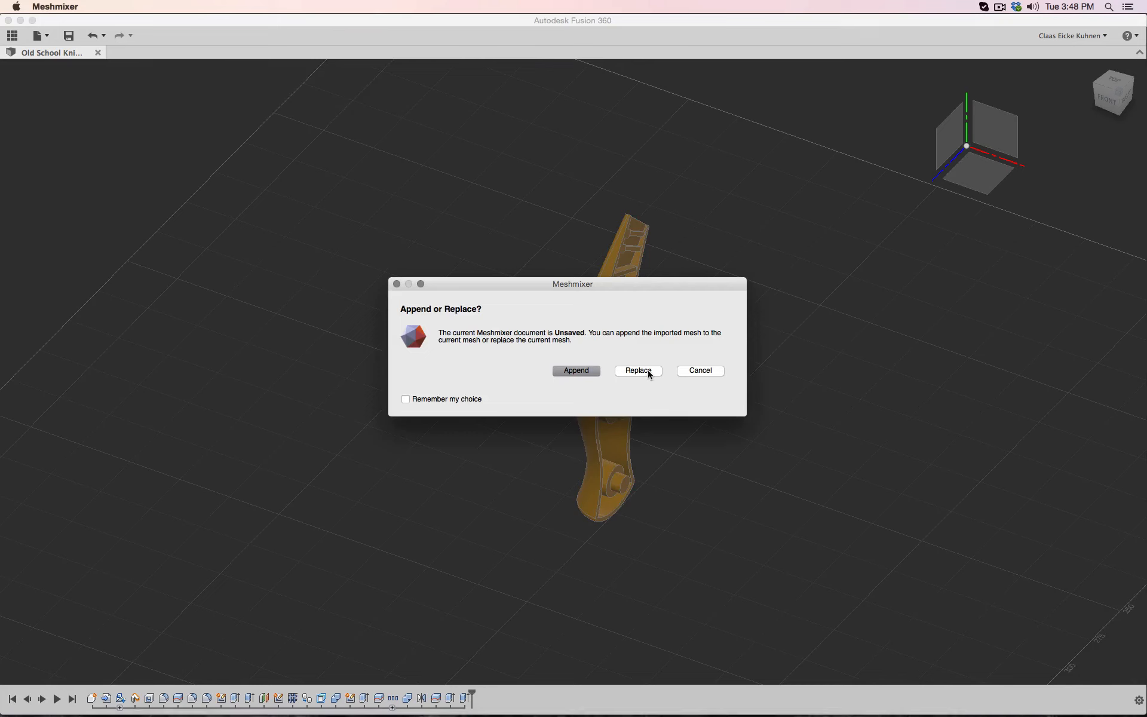
{"action": "left_click", "coordinate": [577, 371]}
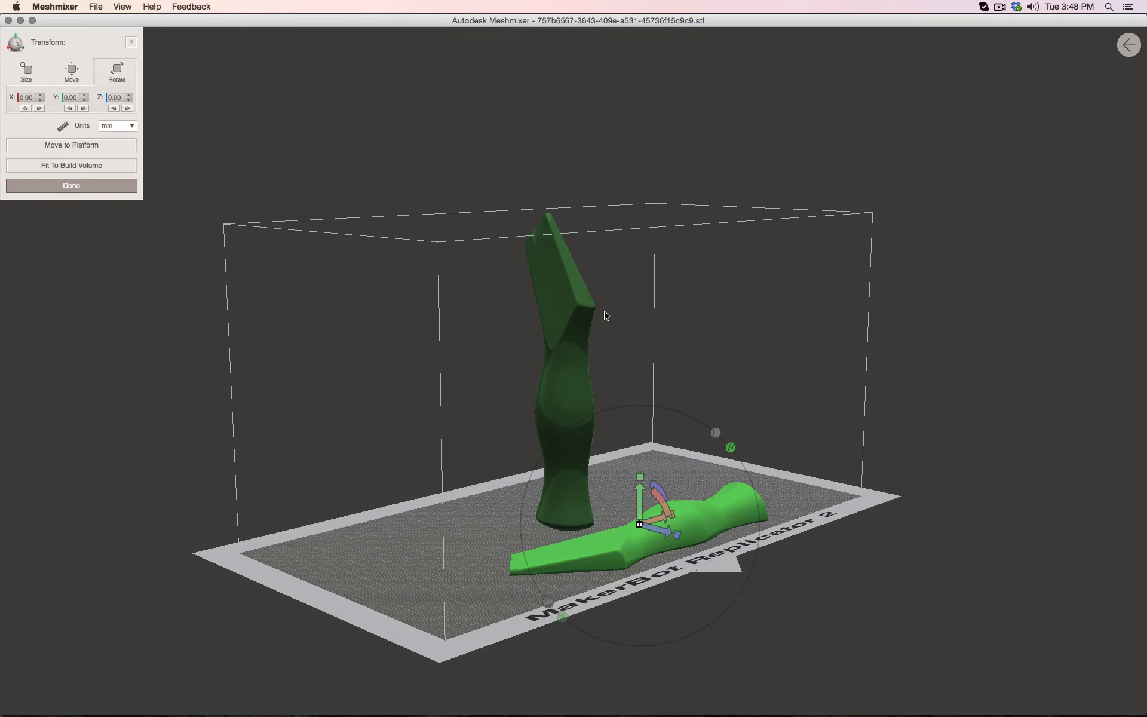
Rotate the upright handle half 270 degrees about Z and move it onto the build platform
{"action": "left_click", "coordinate": [560, 278]}
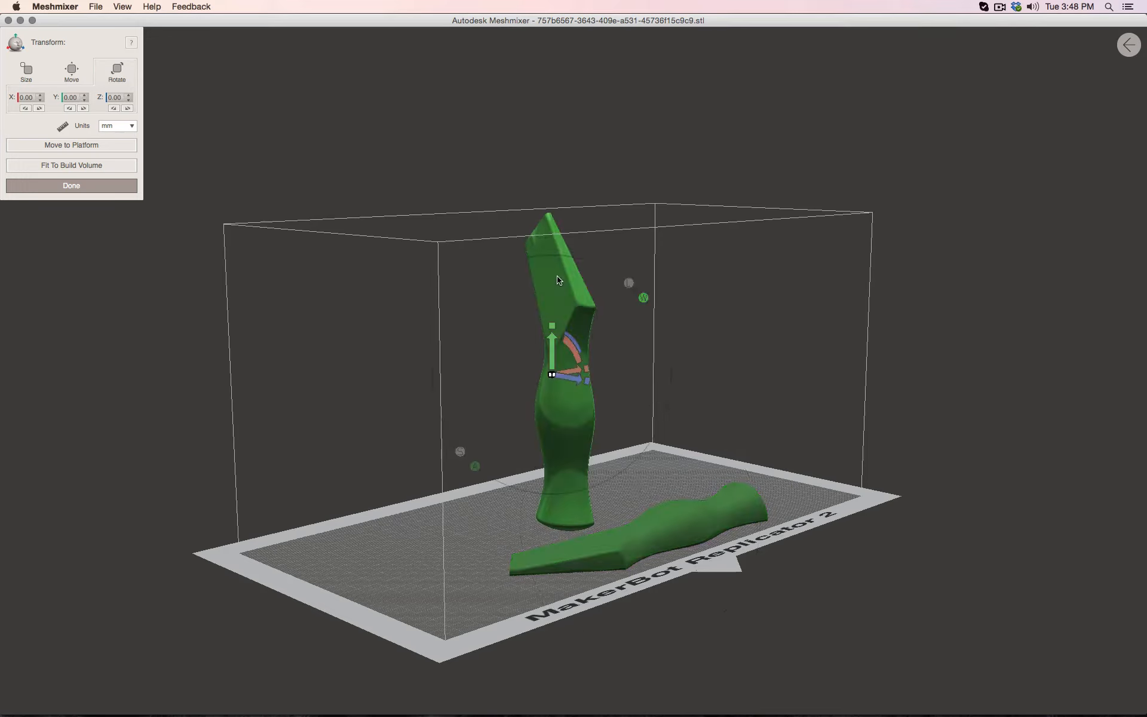
{"action": "left_click", "coordinate": [692, 493]}
{"action": "left_click", "coordinate": [569, 345]}
{"action": "left_click", "coordinate": [128, 108]}
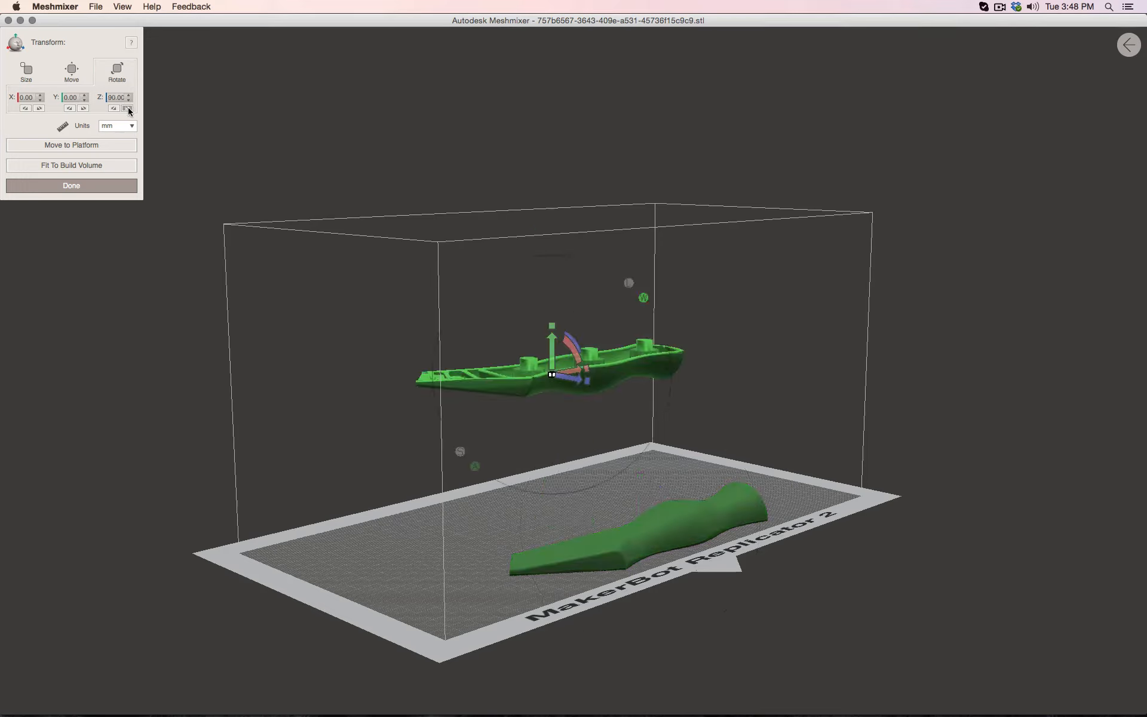
{"action": "left_click", "coordinate": [128, 109]}
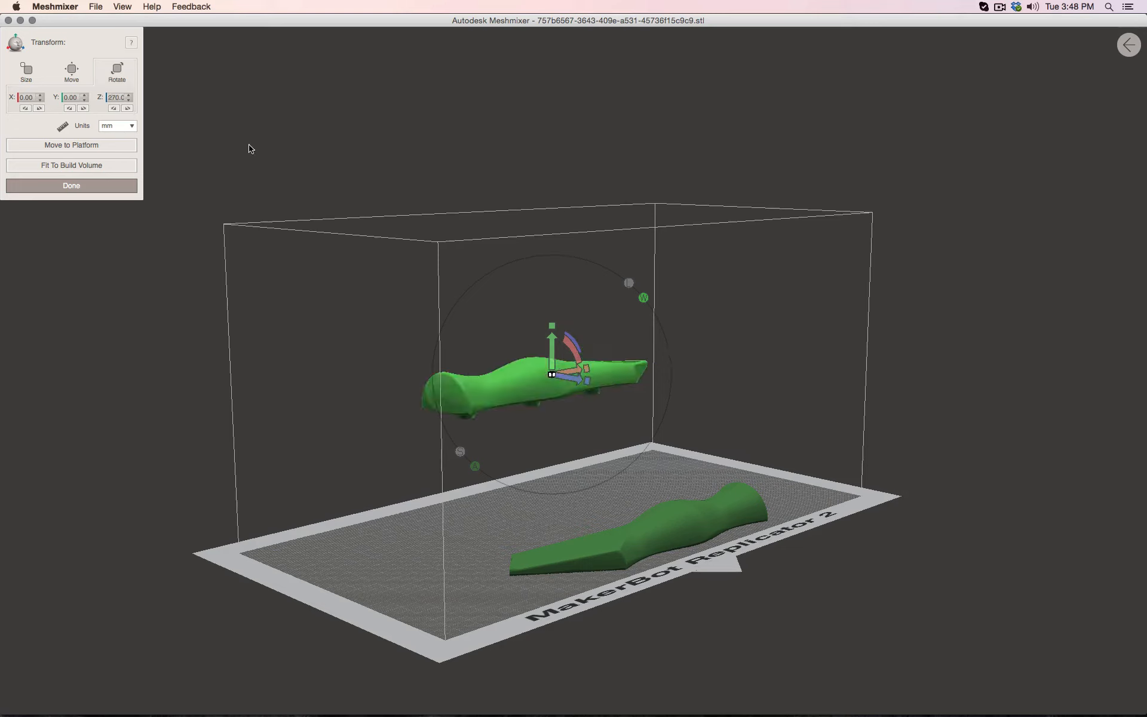
{"action": "left_click", "coordinate": [74, 146]}
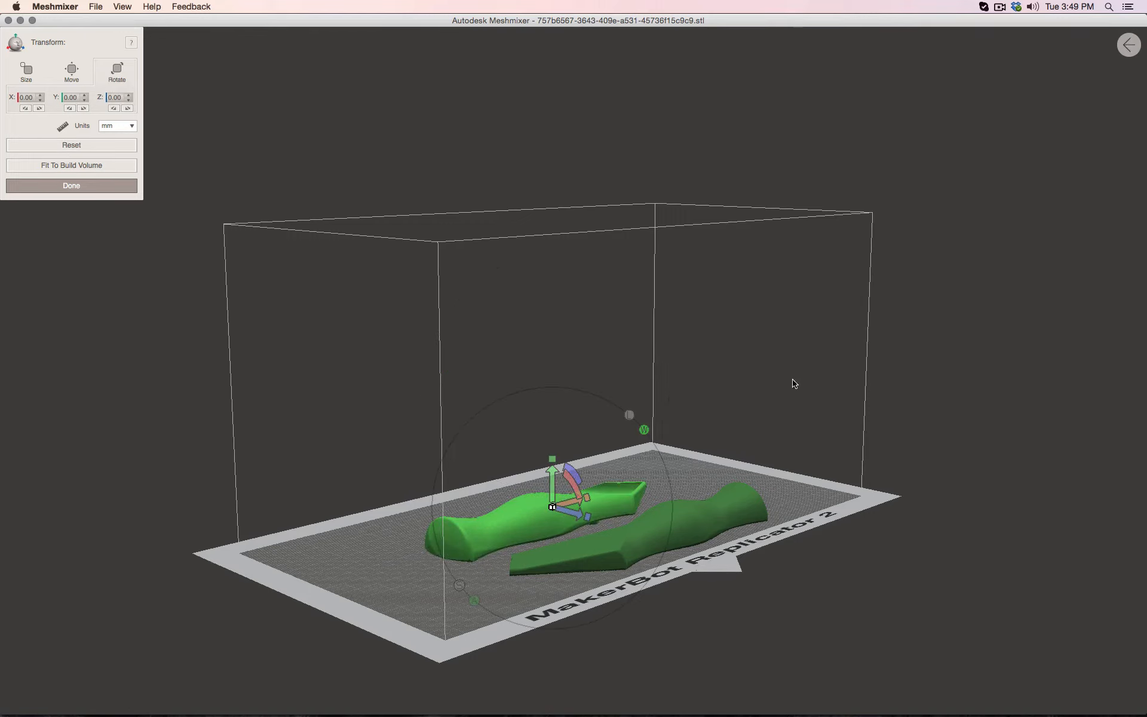
Shift the newly placed handle half away from the other half on the platform and finish the transform
{"action": "right_click_drag", "start_coordinate": [794, 384], "coordinate": [836, 388]}
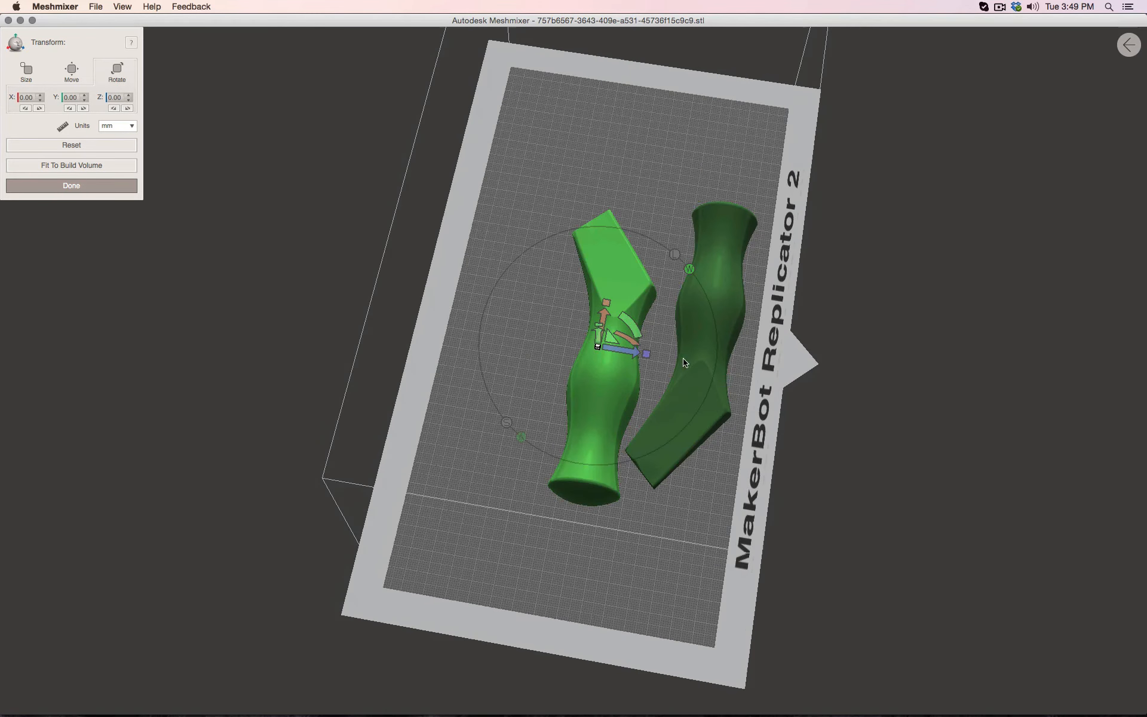
{"action": "left_click_drag", "start_coordinate": [634, 353], "coordinate": [598, 345]}
{"action": "left_click", "coordinate": [97, 184]}
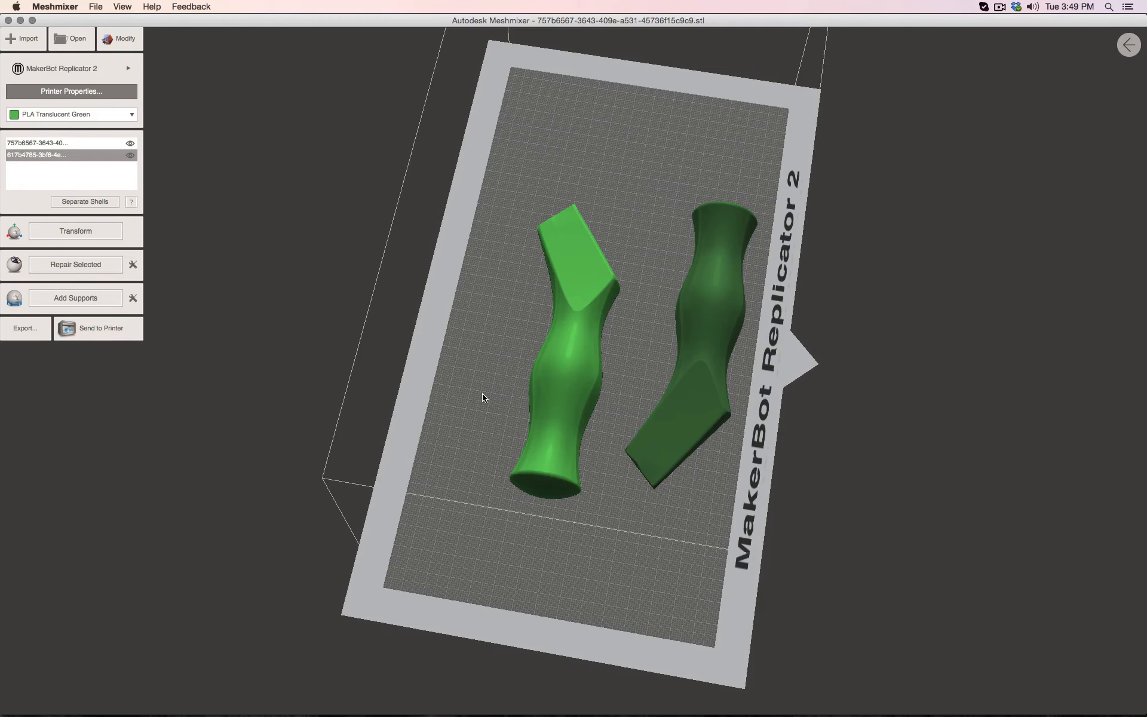
Switch to Fusion 360 and examine the ribs and key pegs inside handle half A from several angles
{"action": "key", "text": "super+Tab"}
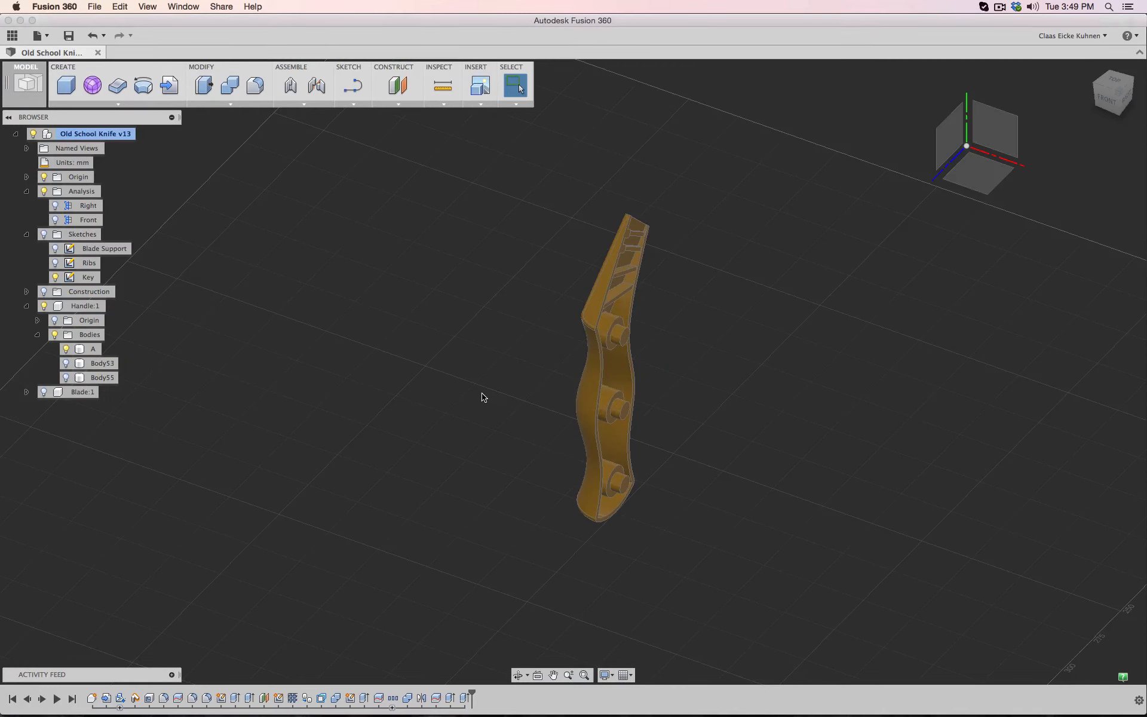
{"action": "middle_click_drag", "start_coordinate": [1106, 98], "coordinate": [1069, 86], "text": "shift"}
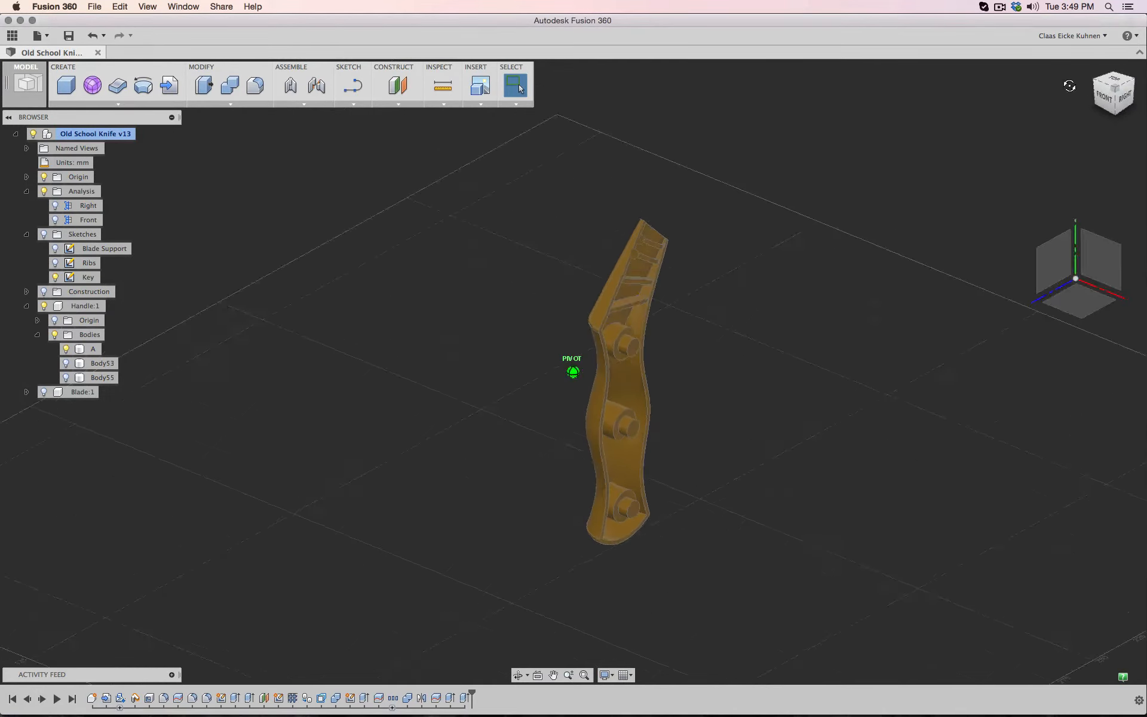
{"action": "mouse_move", "coordinate": [1069, 85]}
{"action": "left_mouse_down"}
{"action": "mouse_move", "coordinate": [1036, 62]}
{"action": "mouse_move", "coordinate": [959, 63]}
{"action": "mouse_move", "coordinate": [1061, 86]}
{"action": "mouse_move", "coordinate": [1076, 67]}
{"action": "left_mouse_up"}
{"action": "mouse_move", "coordinate": [574, 371]}
{"action": "middle_mouse_down", "text": "shift"}
{"action": "mouse_move", "coordinate": [634, 400]}
{"action": "mouse_move", "coordinate": [699, 388]}
{"action": "mouse_move", "coordinate": [508, 384]}
{"action": "middle_mouse_up", "text": "shift"}
{"action": "middle_click_drag", "start_coordinate": [1025, 230], "coordinate": [1002, 186], "text": "shift"}
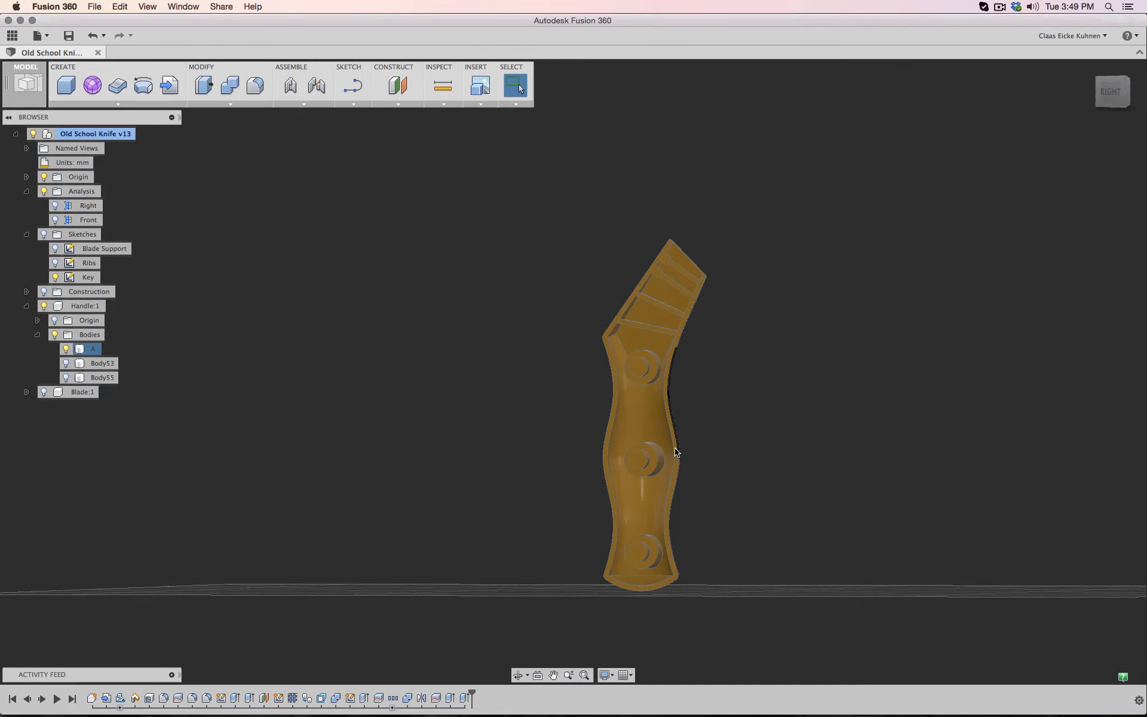
{"action": "middle_click_drag", "start_coordinate": [745, 510], "coordinate": [691, 420]}
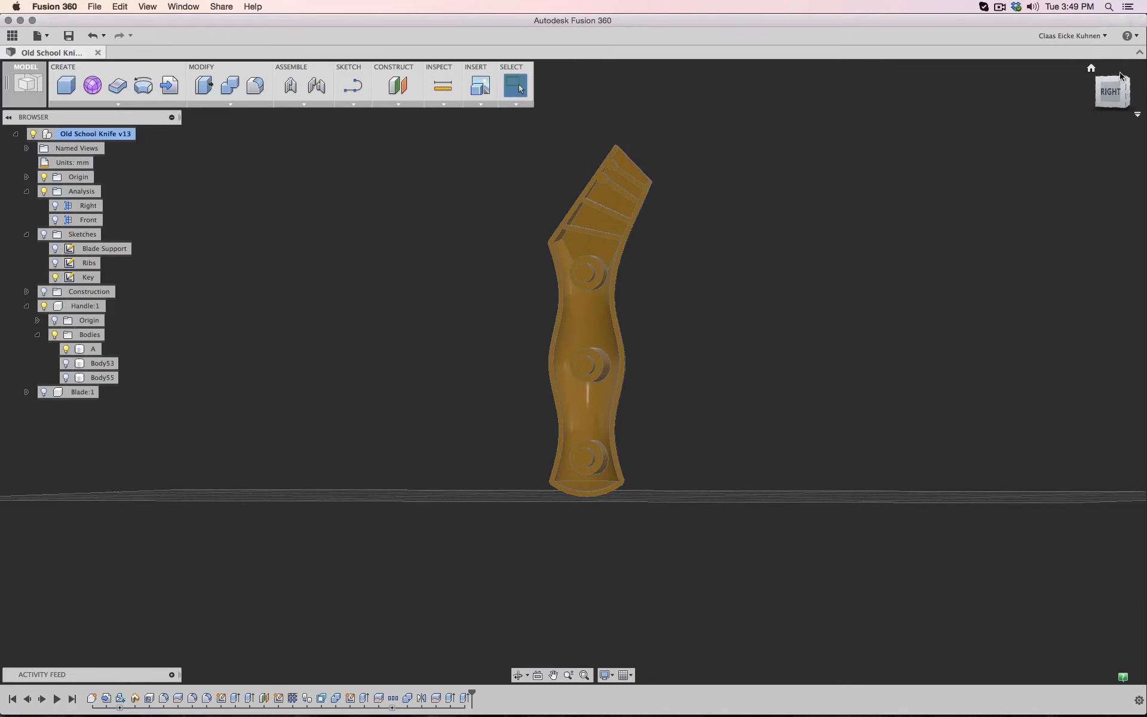
{"action": "left_click_drag", "start_coordinate": [1118, 95], "coordinate": [1105, 122]}
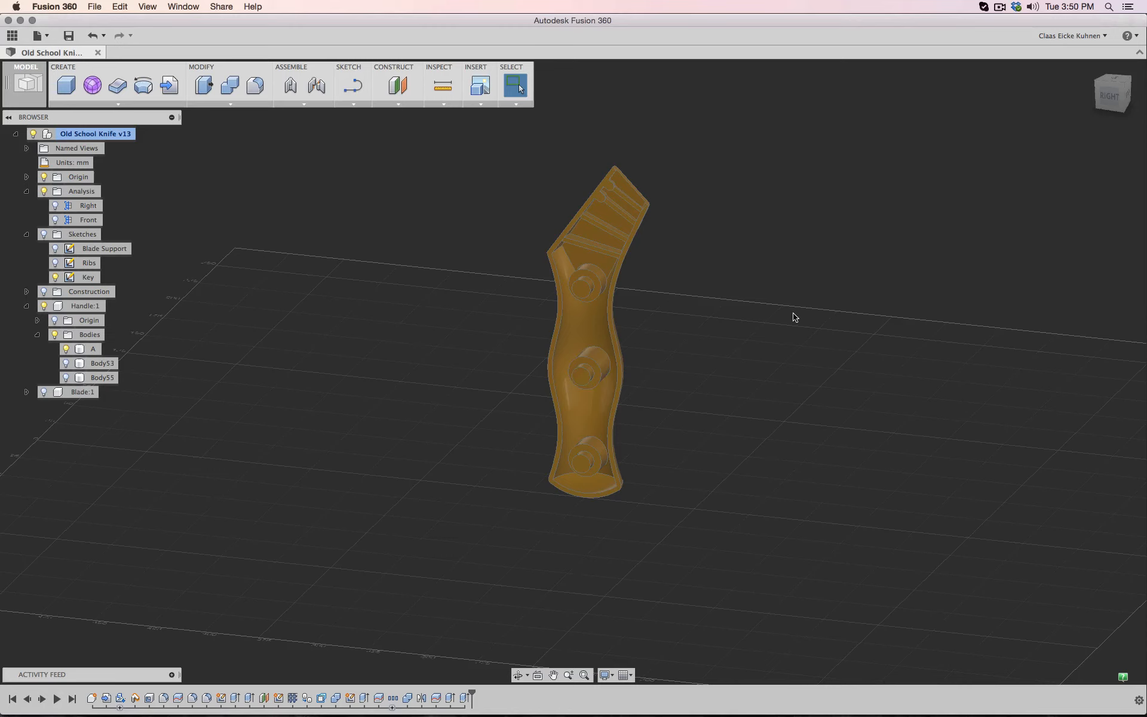
{"action": "left_click", "coordinate": [621, 375]}
{"action": "left_click", "coordinate": [1109, 98]}
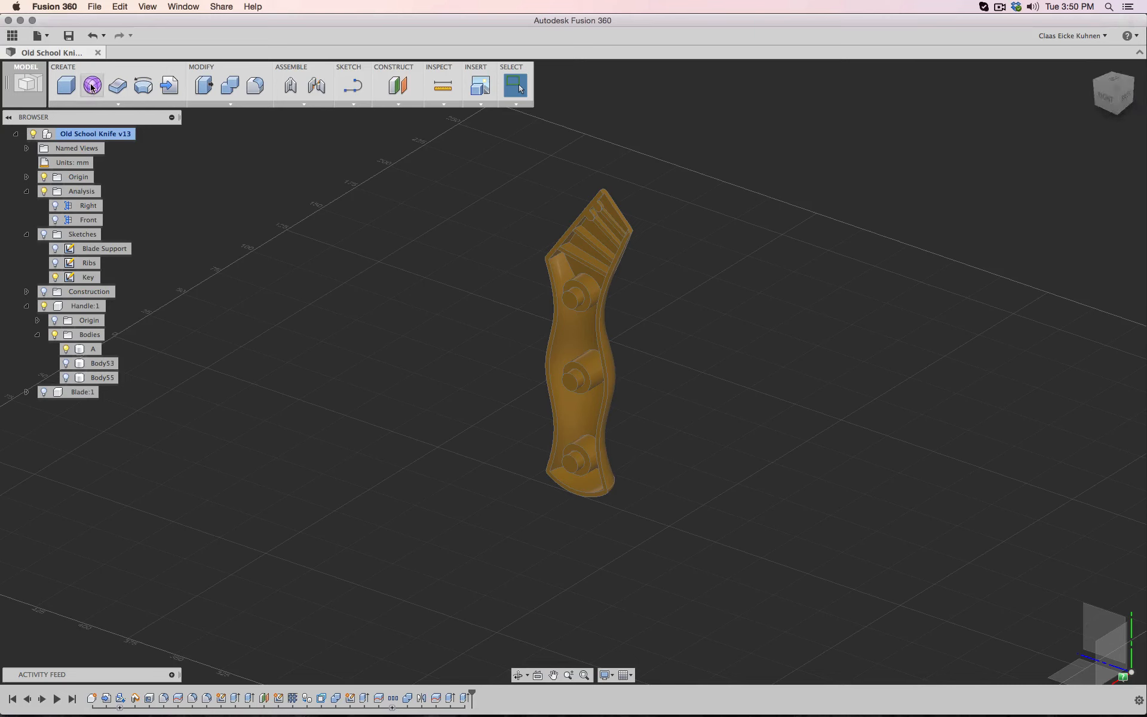
Switch to the Patch workspace and display its surface creation commands
{"action": "left_click", "coordinate": [28, 86]}
{"action": "left_click", "coordinate": [29, 165]}
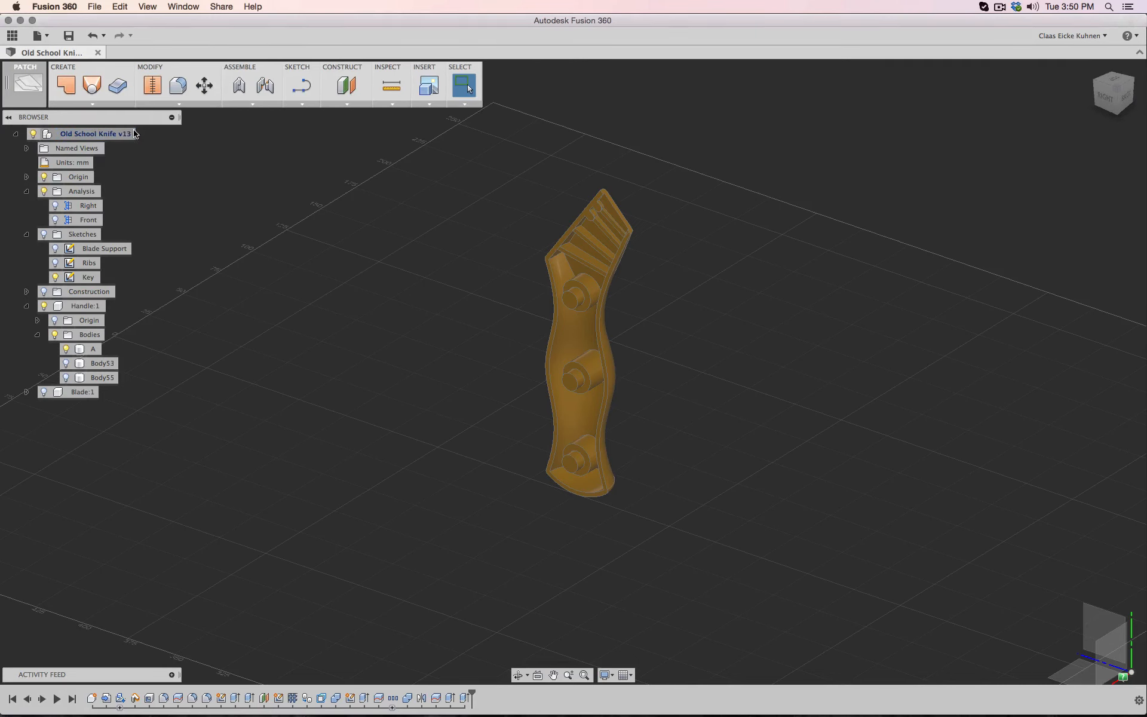
{"action": "left_click", "coordinate": [107, 105]}
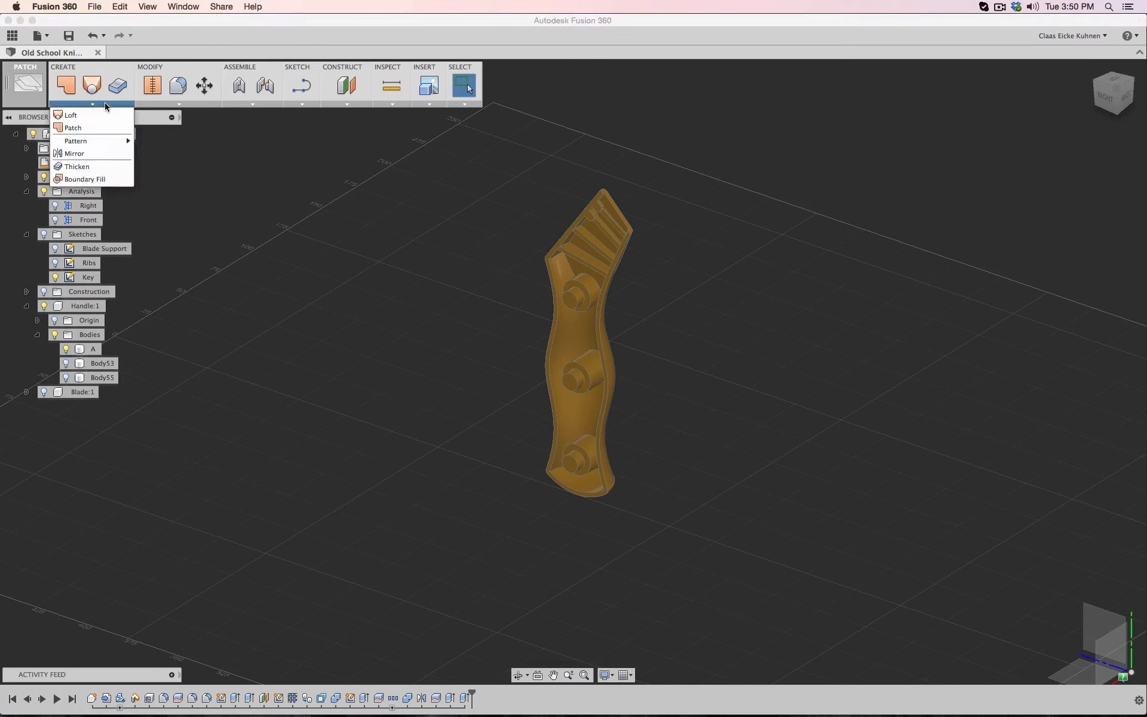